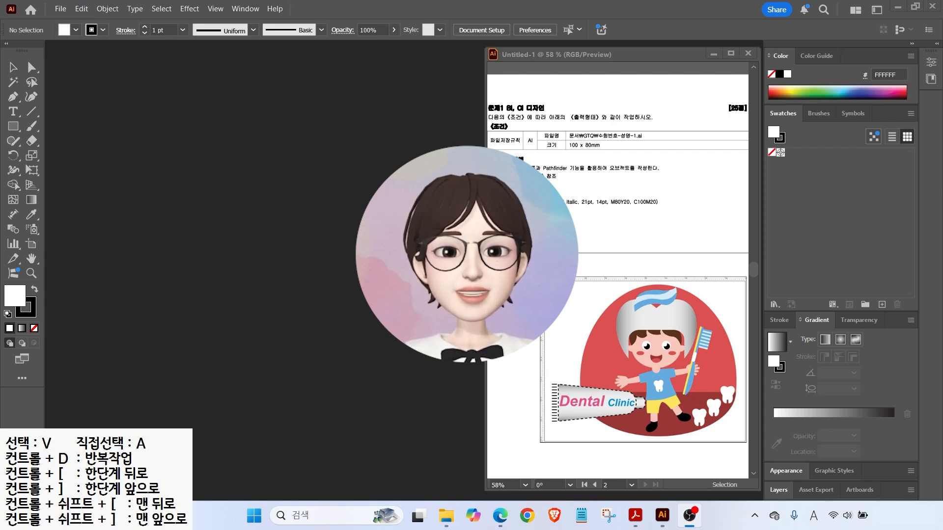
Activate the Illustrator window showing the Untitled-1 reference sheet and open the Window menu.
{"action": "left_click", "coordinate": [269, 169]}
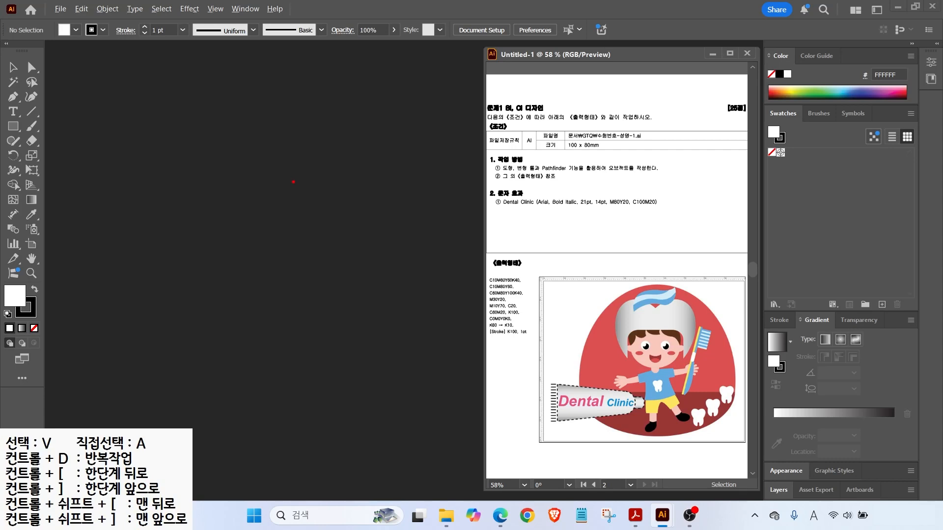
{"action": "mouse_move", "coordinate": [226, 0]}
{"action": "left_mouse_down"}
{"action": "mouse_move", "coordinate": [279, 23]}
{"action": "mouse_move", "coordinate": [297, 52]}
{"action": "left_mouse_up"}
{"action": "key", "text": "Escape"}
{"action": "left_click", "coordinate": [246, 10]}
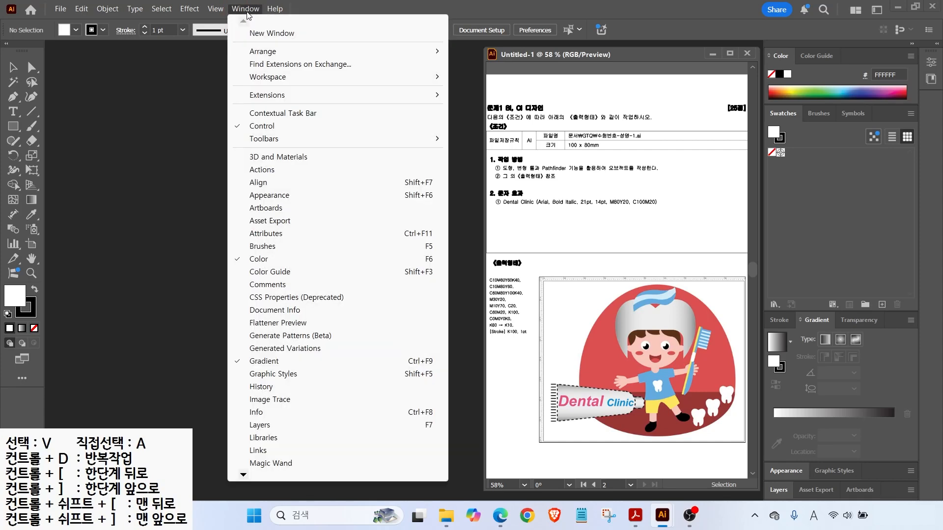
Switch to the Essentials workspace via Window > Workspace, then dismiss the menu.
{"action": "mouse_move", "coordinate": [272, 79]}
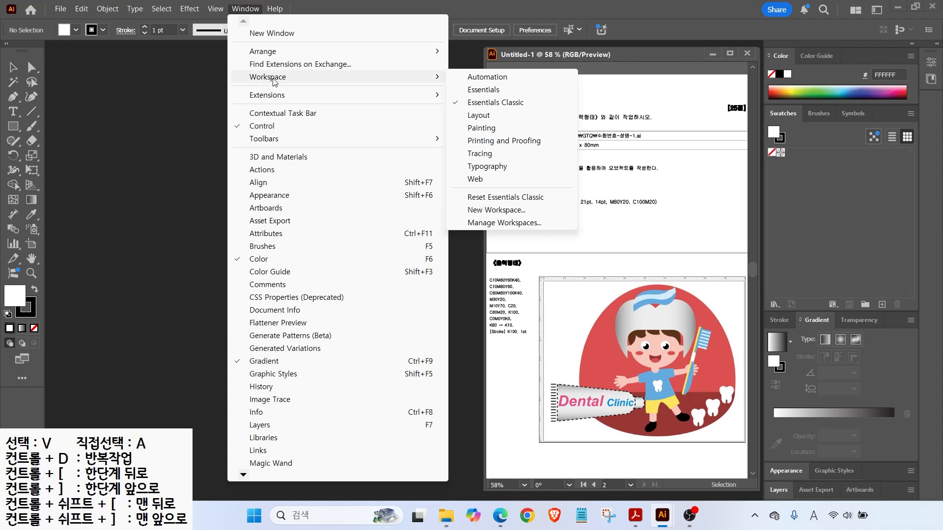
{"action": "left_click", "coordinate": [486, 90]}
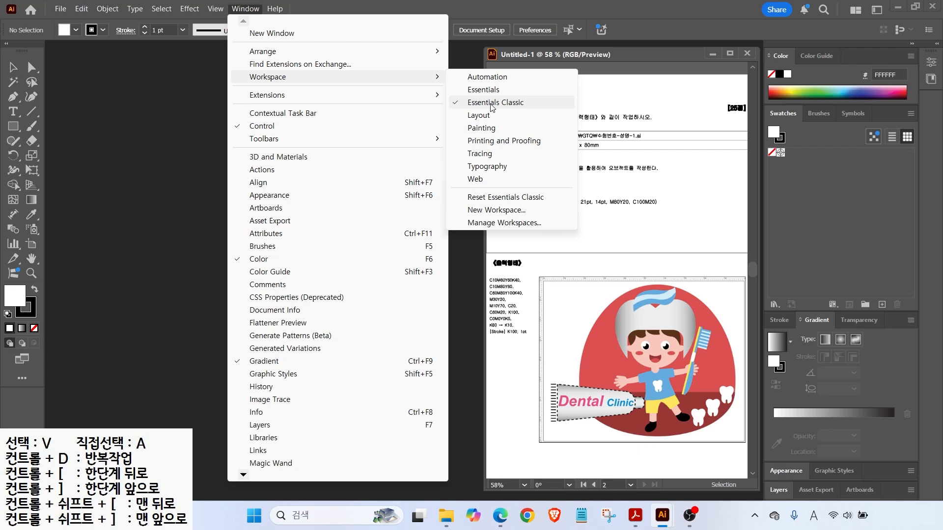
{"action": "left_click", "coordinate": [96, 135]}
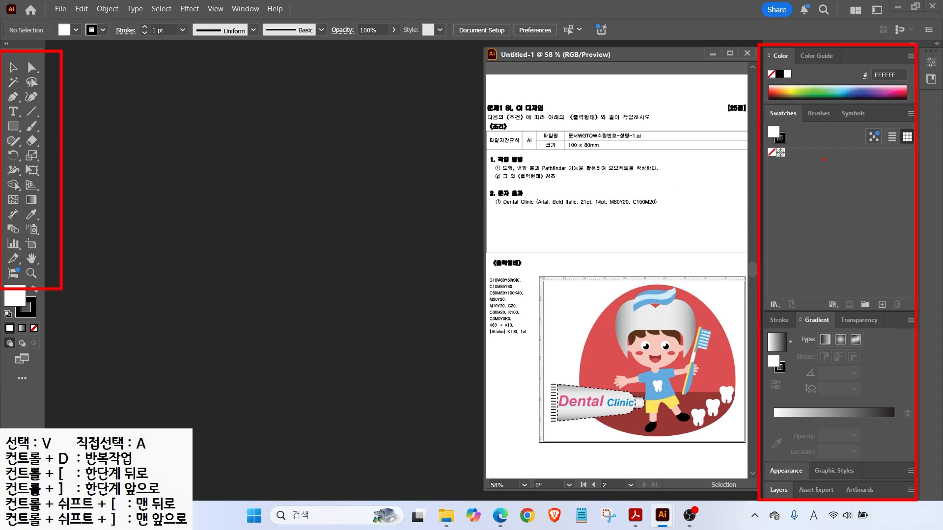
{"action": "left_click", "coordinate": [937, 43]}
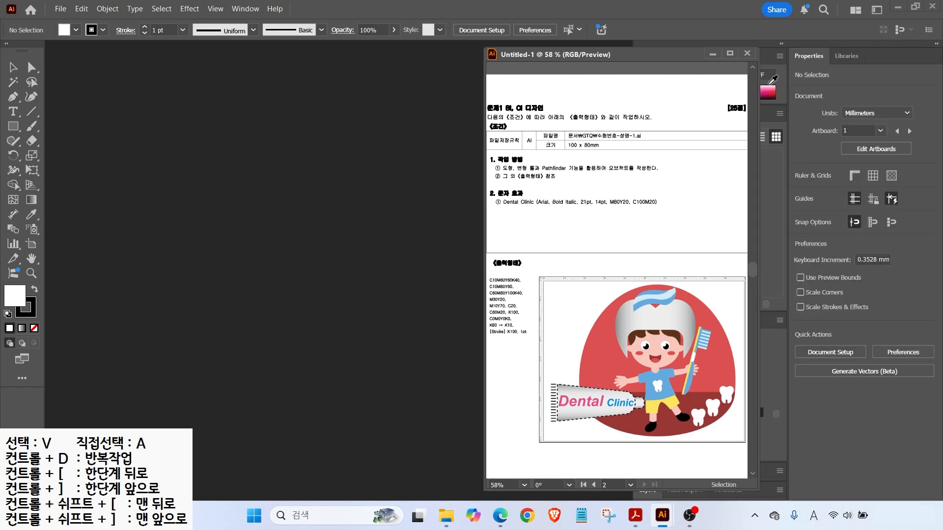
{"action": "left_click_drag", "start_coordinate": [662, 57], "coordinate": [526, 58]}
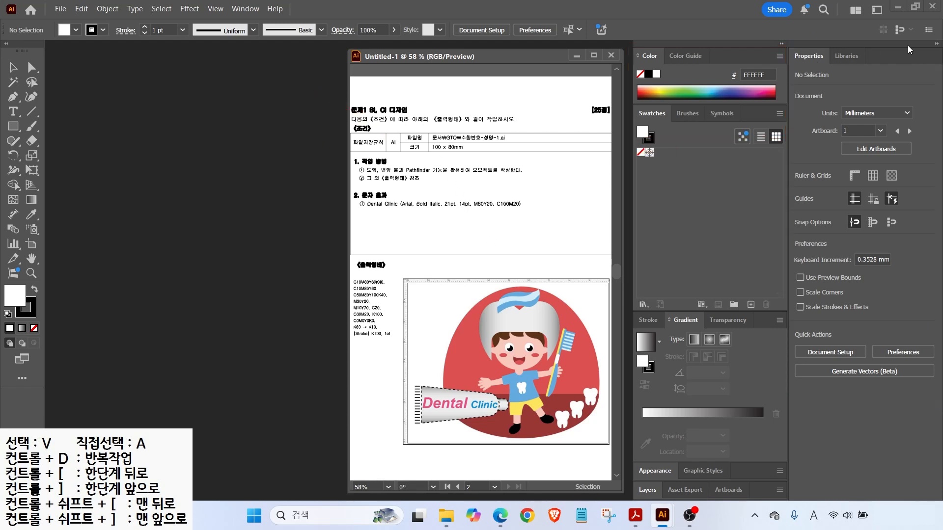
{"action": "left_click", "coordinate": [936, 44]}
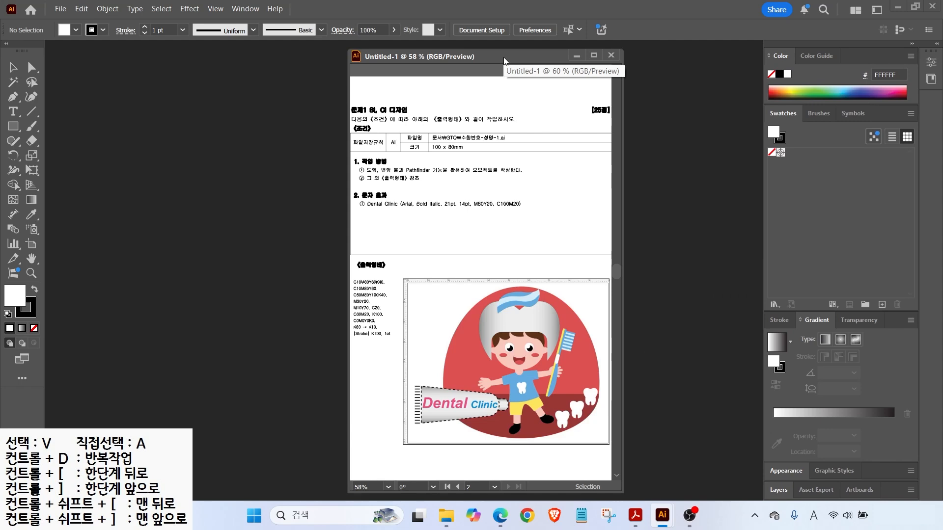
{"action": "left_click_drag", "start_coordinate": [504, 58], "coordinate": [639, 57]}
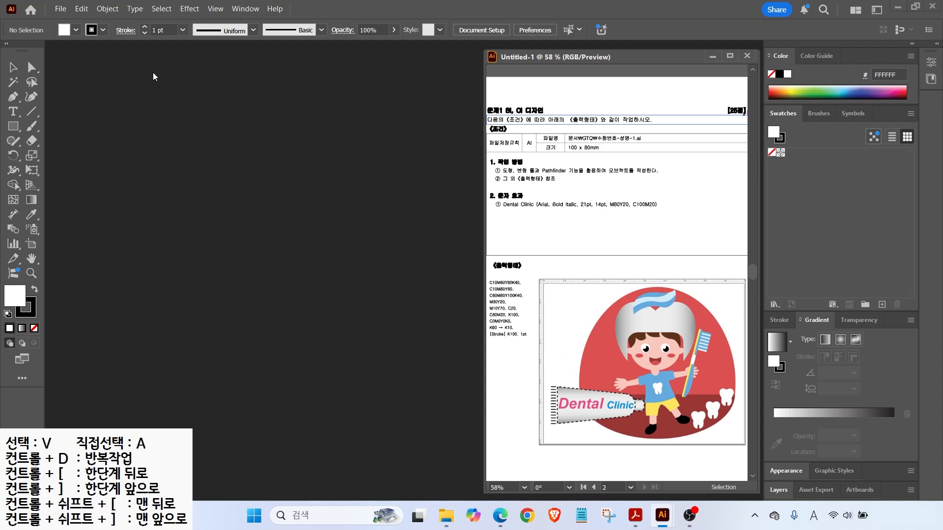
{"action": "key", "text": "alt"}
{"action": "mouse_move", "coordinate": [59, 0]}
{"action": "left_mouse_down"}
{"action": "mouse_move", "coordinate": [100, 23]}
{"action": "mouse_move", "coordinate": [135, 66]}
{"action": "left_mouse_up"}
{"action": "key", "text": "Escape"}
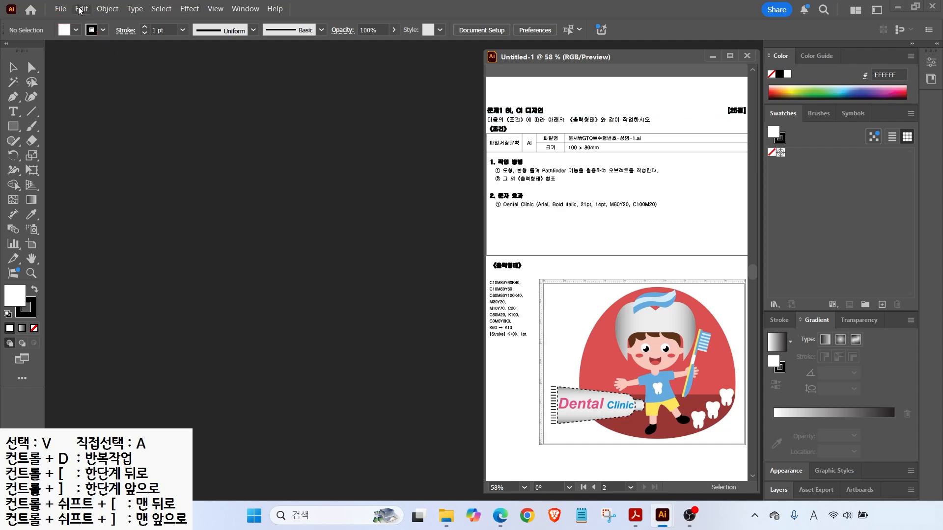
Open the Units preferences: General in Millimeters, Stroke and Type in Points.
{"action": "left_click", "coordinate": [81, 8]}
{"action": "mouse_move", "coordinate": [135, 8]}
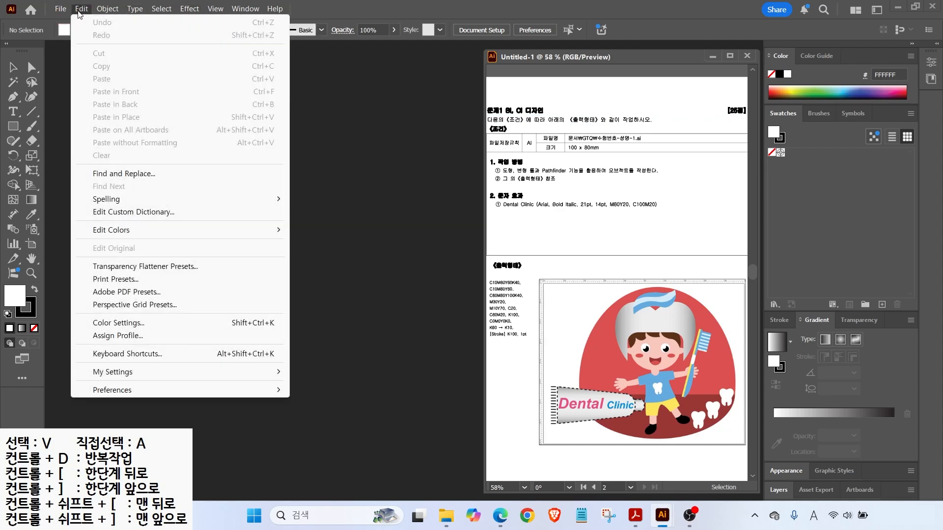
{"action": "left_click", "coordinate": [183, 391]}
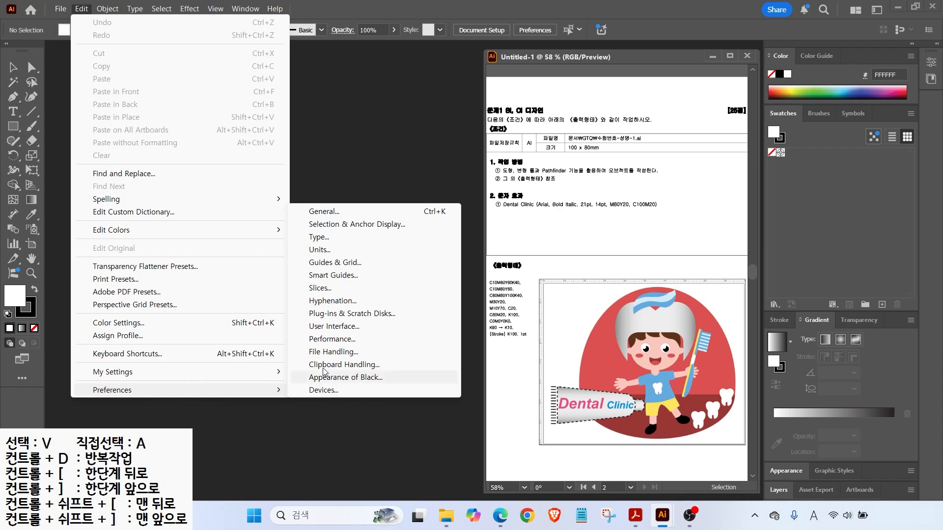
{"action": "left_click", "coordinate": [328, 326]}
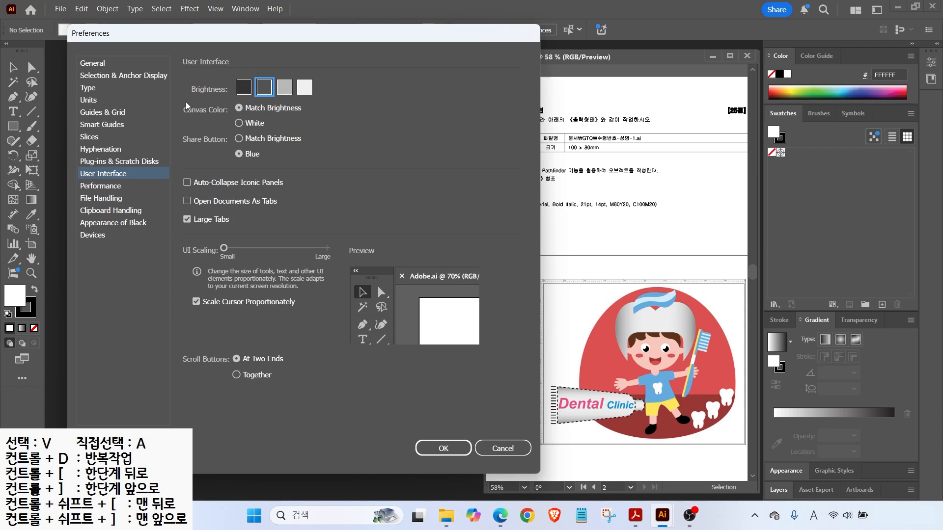
{"action": "left_click", "coordinate": [89, 101]}
{"action": "key", "text": "alt"}
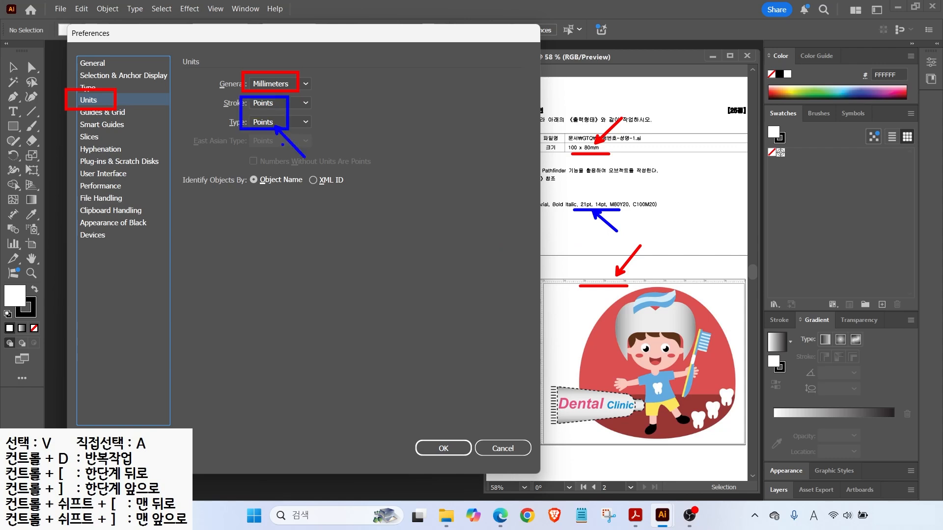
{"action": "key", "text": "Escape"}
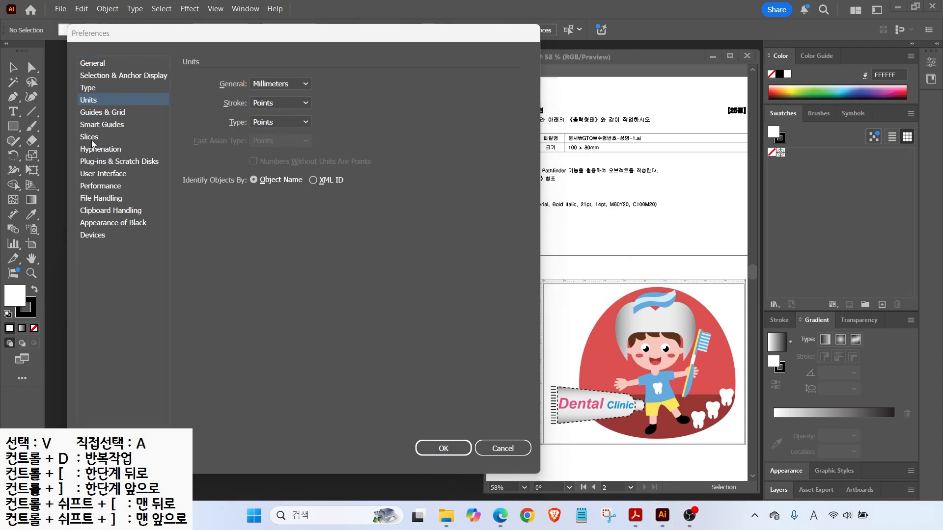
Review the Guides & Grid preferences page.
{"action": "left_click", "coordinate": [102, 113]}
{"action": "key", "text": "ctrl+2"}
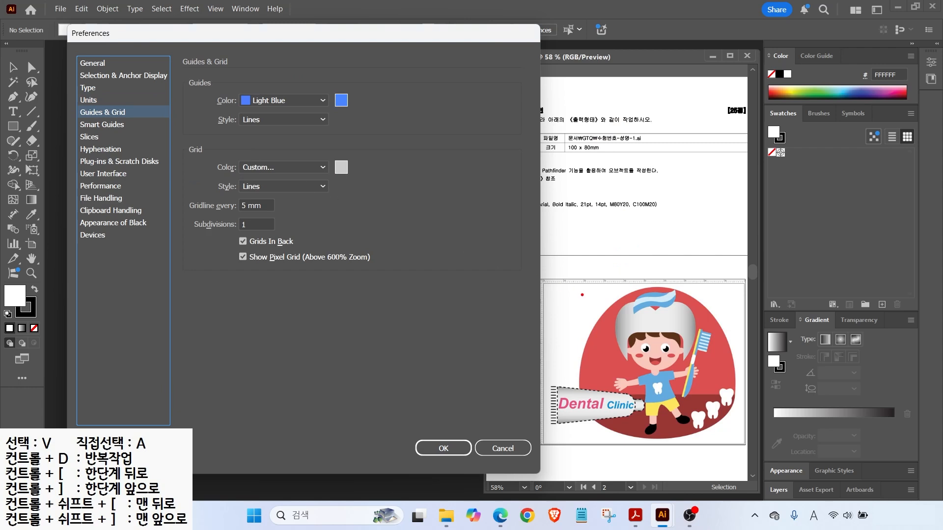
{"action": "left_click_drag", "start_coordinate": [575, 379], "coordinate": [575, 205]}
{"action": "mouse_move", "coordinate": [738, 391]}
{"action": "left_mouse_down"}
{"action": "mouse_move", "coordinate": [719, 324]}
{"action": "mouse_move", "coordinate": [738, 212]}
{"action": "left_mouse_up"}
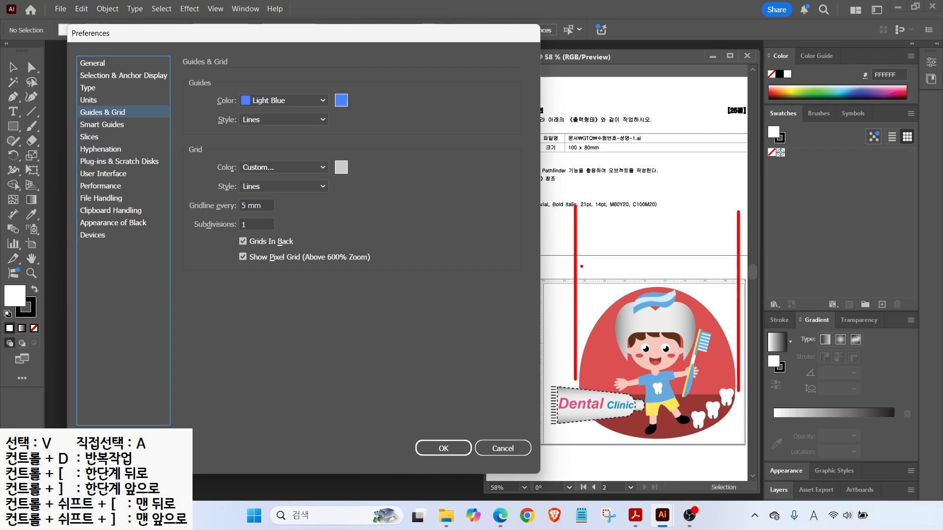
{"action": "left_click_drag", "start_coordinate": [199, 78], "coordinate": [309, 110]}
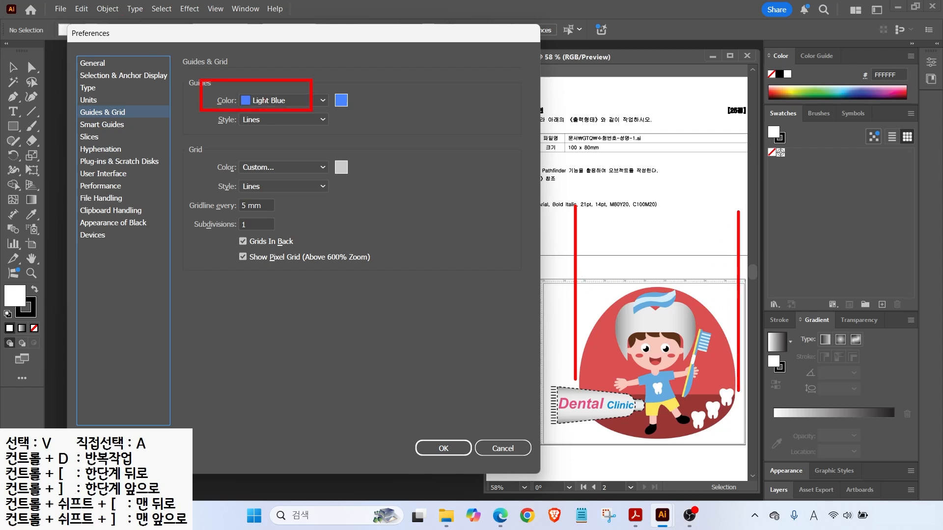
{"action": "key", "text": "Escape"}
Leave Measurement Labels unchecked under Smart Guides and move to the User Interface page.
{"action": "left_click", "coordinate": [97, 125]}
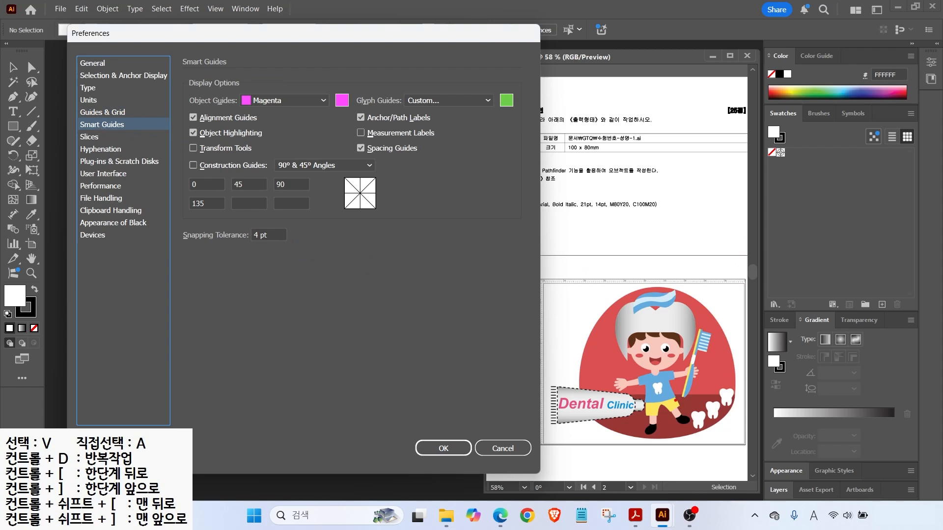
{"action": "mouse_move", "coordinate": [647, 332]}
{"action": "left_mouse_down"}
{"action": "mouse_move", "coordinate": [660, 333]}
{"action": "mouse_move", "coordinate": [652, 321]}
{"action": "mouse_move", "coordinate": [655, 347]}
{"action": "mouse_move", "coordinate": [641, 328]}
{"action": "mouse_move", "coordinate": [660, 334]}
{"action": "left_mouse_up"}
{"action": "mouse_move", "coordinate": [571, 385]}
{"action": "left_mouse_down"}
{"action": "mouse_move", "coordinate": [553, 372]}
{"action": "mouse_move", "coordinate": [560, 389]}
{"action": "mouse_move", "coordinate": [546, 375]}
{"action": "mouse_move", "coordinate": [565, 391]}
{"action": "left_mouse_up"}
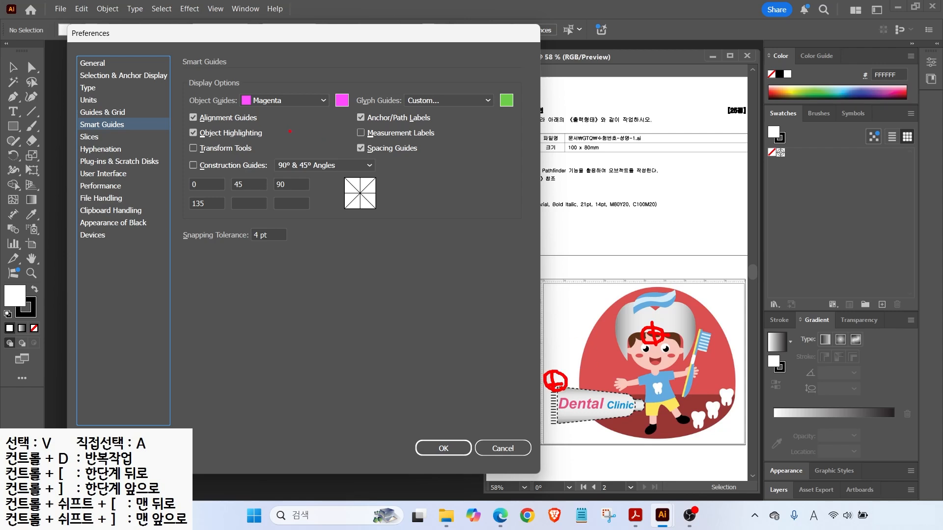
{"action": "key", "text": "Escape"}
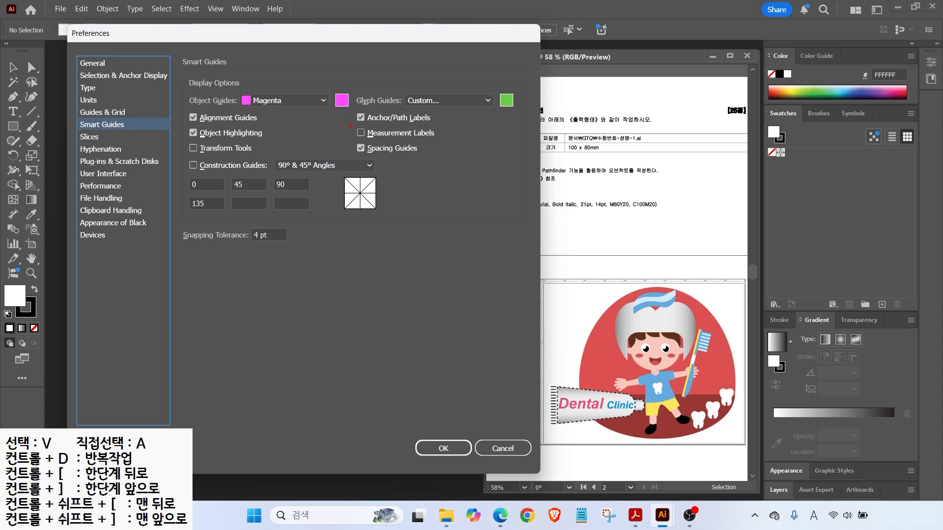
{"action": "left_click_drag", "start_coordinate": [349, 127], "coordinate": [446, 139]}
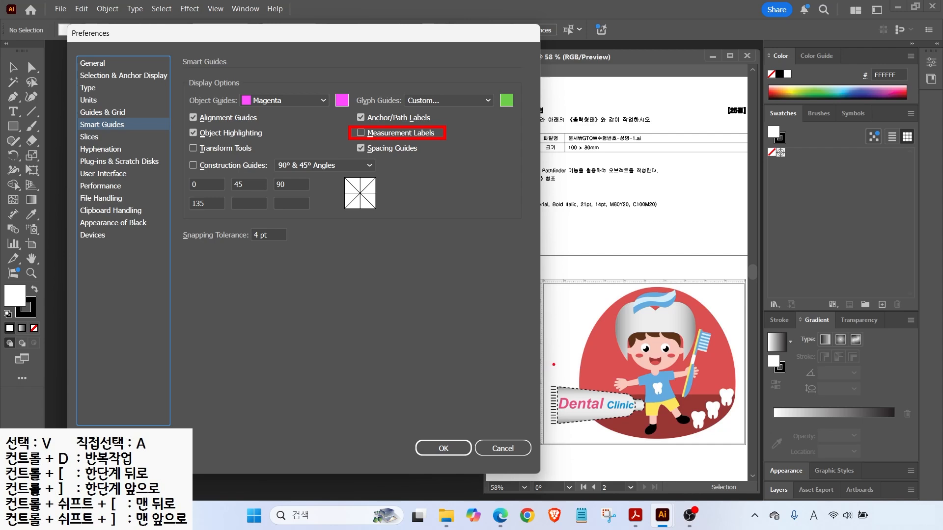
{"action": "left_click_drag", "start_coordinate": [256, 387], "coordinate": [577, 394]}
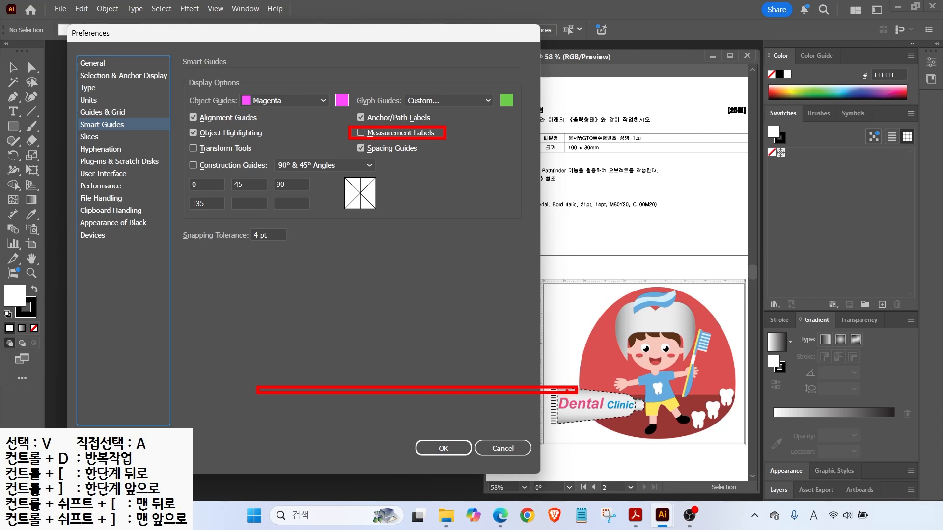
{"action": "key", "text": "Escape"}
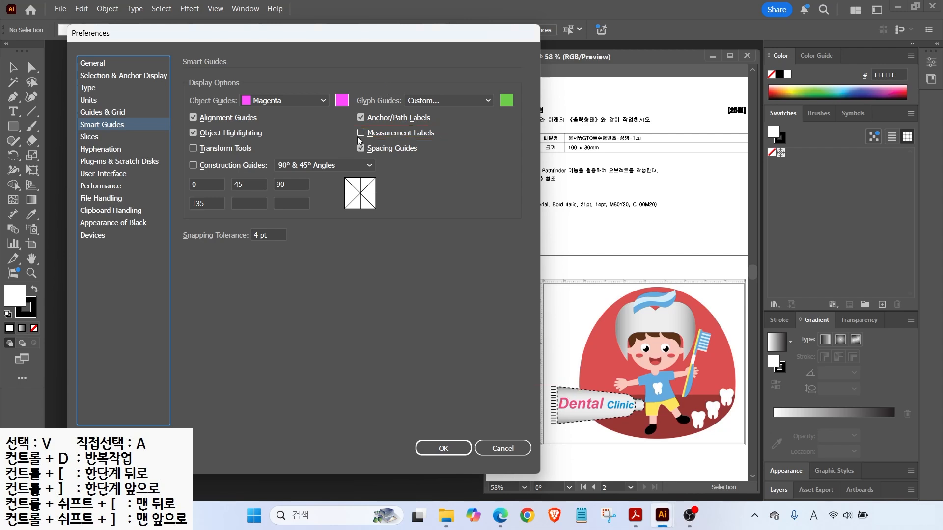
{"action": "left_click", "coordinate": [101, 173]}
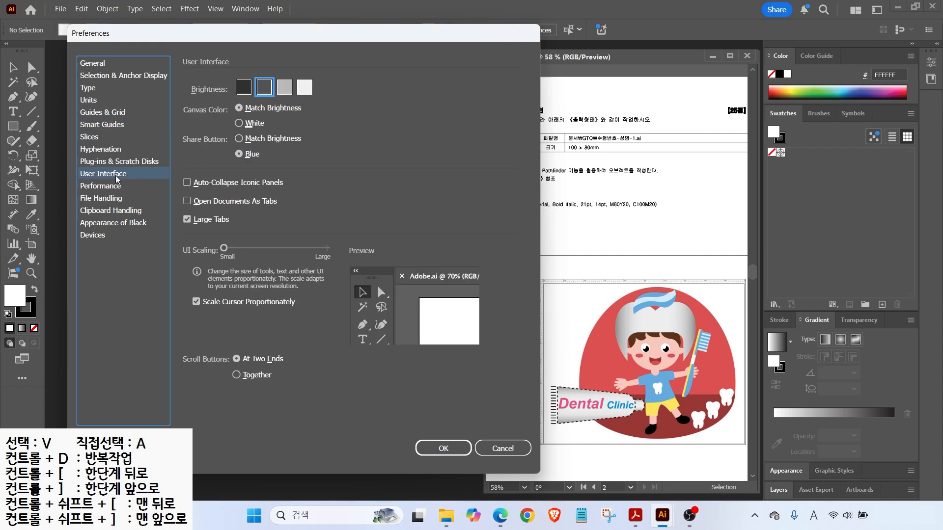
Try the lightest and darkest brightness, settle on medium-dark, and click OK.
{"action": "left_click_drag", "start_coordinate": [227, 74], "coordinate": [324, 102]}
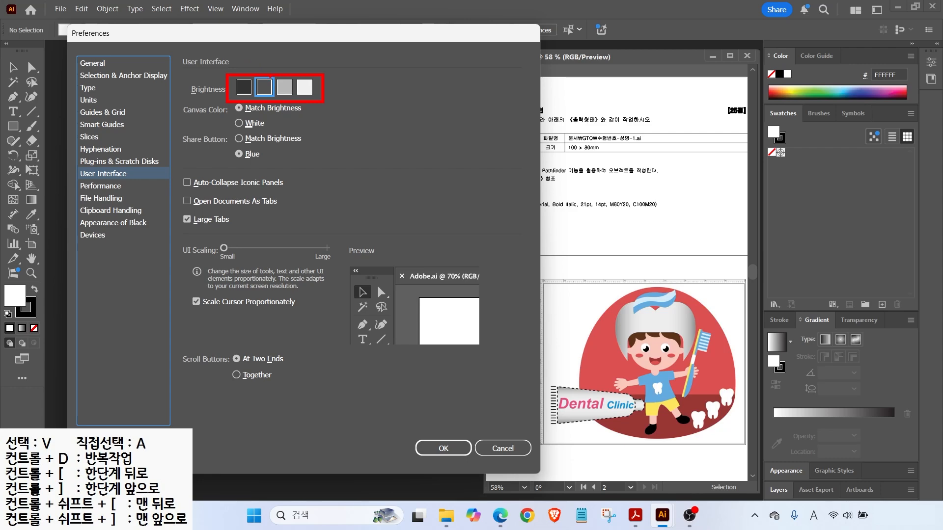
{"action": "left_click", "coordinate": [305, 86]}
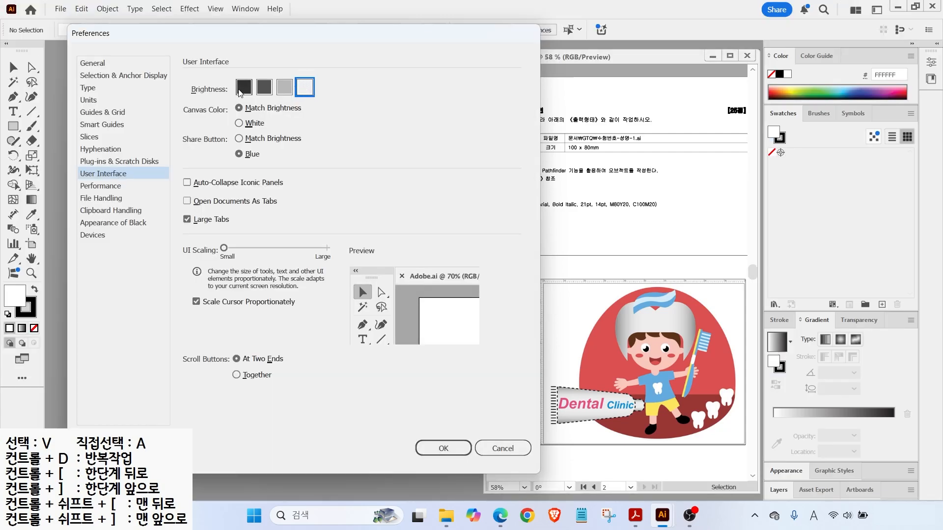
{"action": "left_click", "coordinate": [244, 87]}
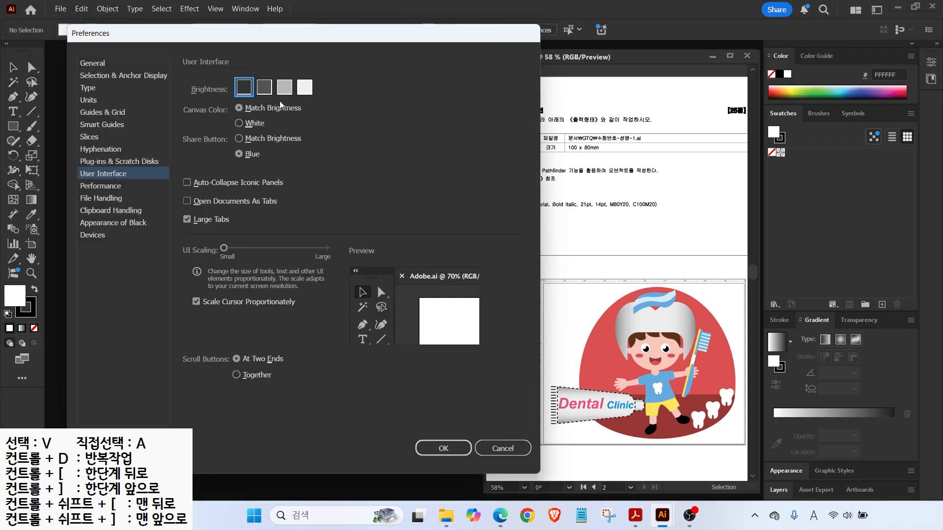
{"action": "left_click", "coordinate": [264, 86]}
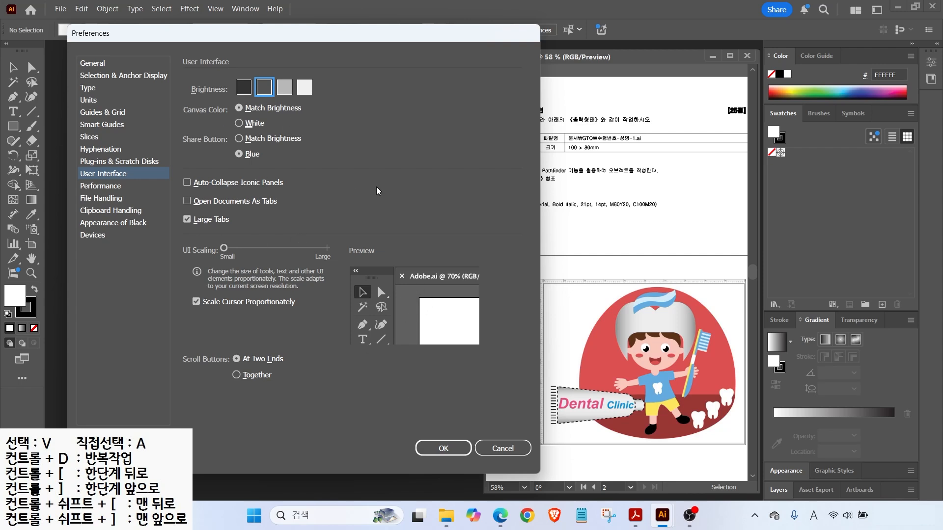
{"action": "left_click", "coordinate": [448, 449]}
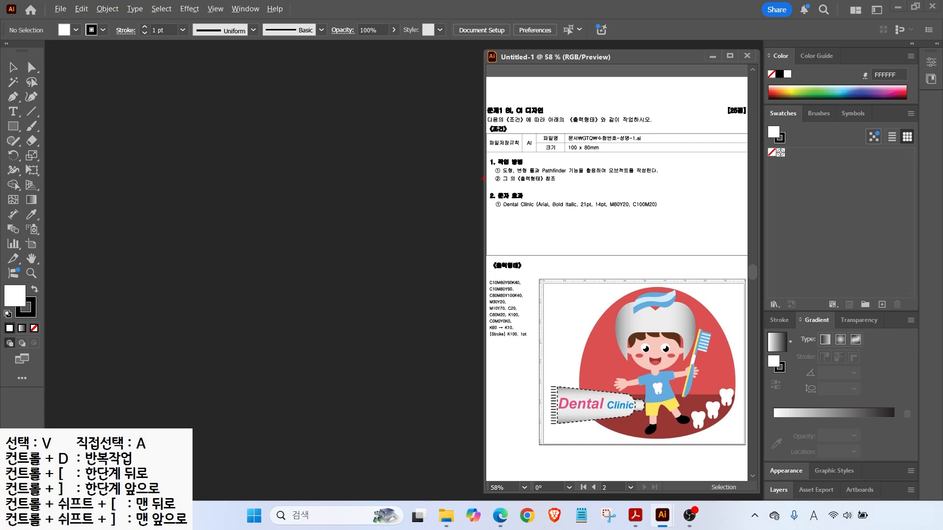
{"action": "left_click_drag", "start_coordinate": [553, 131], "coordinate": [629, 159]}
Start a new document and name it with the candidate's ID and name.
{"action": "left_click_drag", "start_coordinate": [596, 132], "coordinate": [632, 125]}
{"action": "left_click_drag", "start_coordinate": [588, 155], "coordinate": [616, 185]}
{"action": "key", "text": "Escape"}
{"action": "left_click", "coordinate": [60, 9]}
{"action": "left_click", "coordinate": [82, 22]}
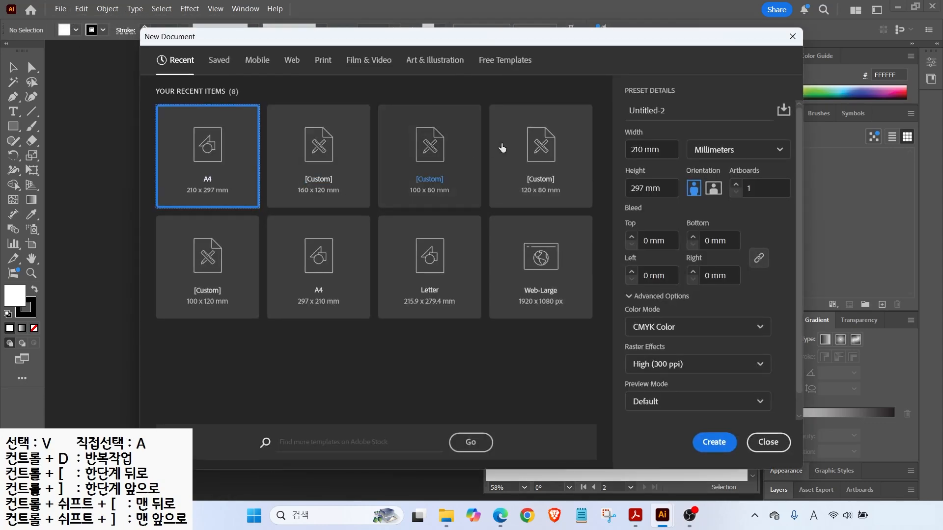
{"action": "left_click_drag", "start_coordinate": [665, 108], "coordinate": [629, 116]}
{"action": "type", "text": "1234"}
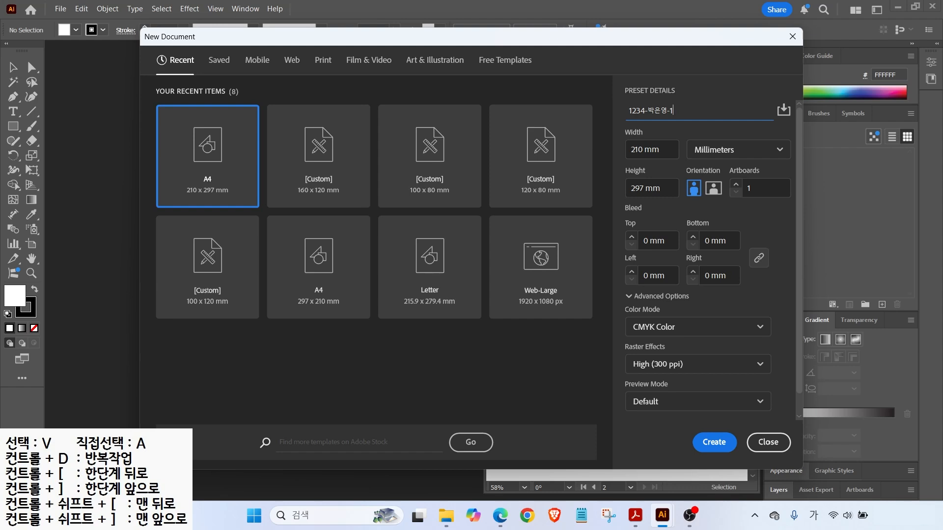
{"action": "mouse_move", "coordinate": [682, 140]}
{"action": "left_mouse_down"}
{"action": "mouse_move", "coordinate": [739, 158]}
{"action": "mouse_move", "coordinate": [754, 112]}
{"action": "left_mouse_up"}
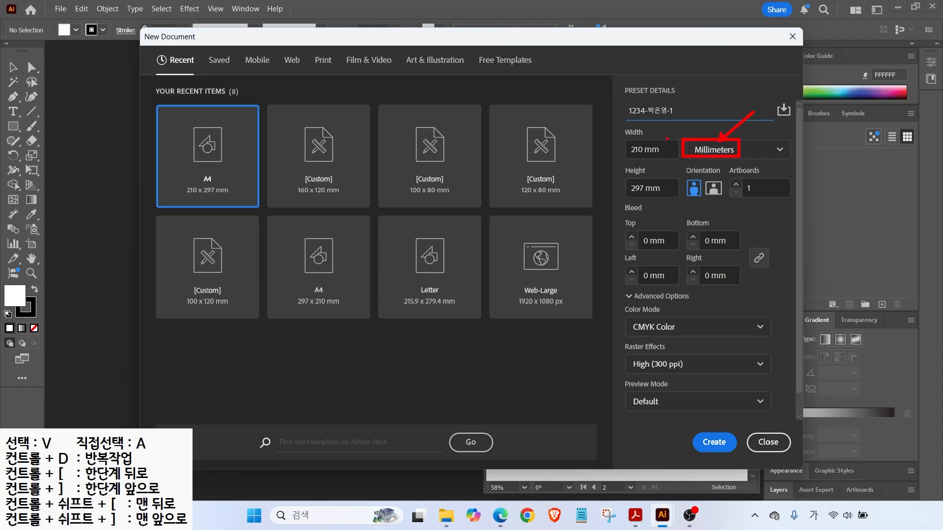
Make it 100 × 80 mm, check Advanced Options (CMYK, 300 ppi), and create it.
{"action": "left_click", "coordinate": [648, 149]}
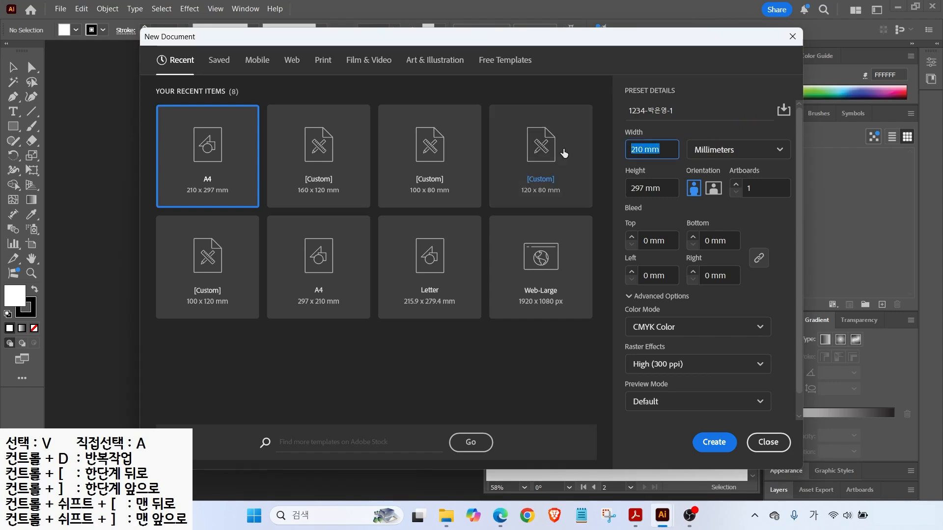
{"action": "type", "text": "100"}
{"action": "key", "text": "Tab"}
{"action": "type", "text": "8"}
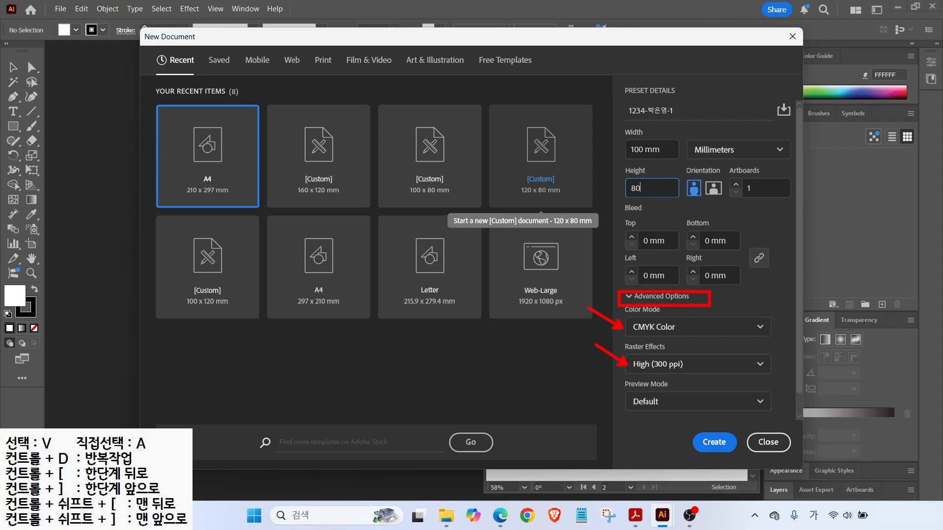
{"action": "left_click", "coordinate": [631, 299]}
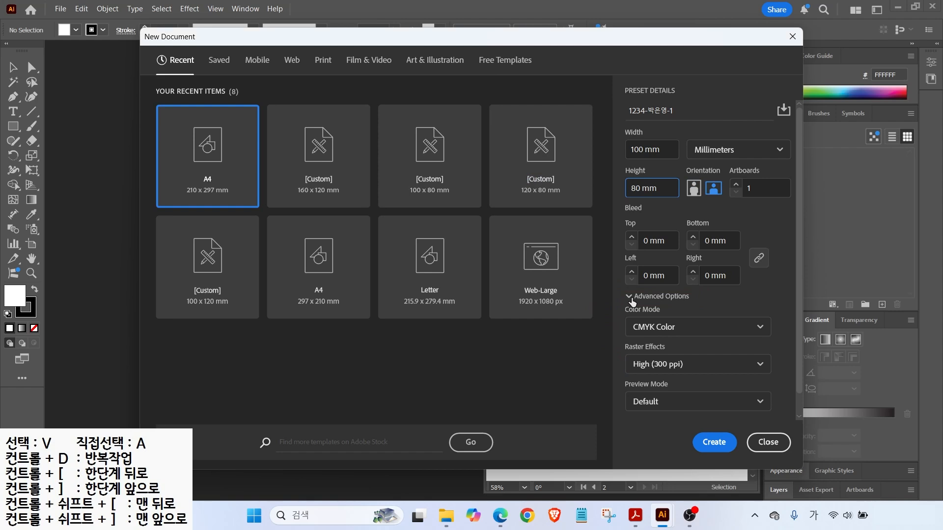
{"action": "left_click", "coordinate": [629, 297]}
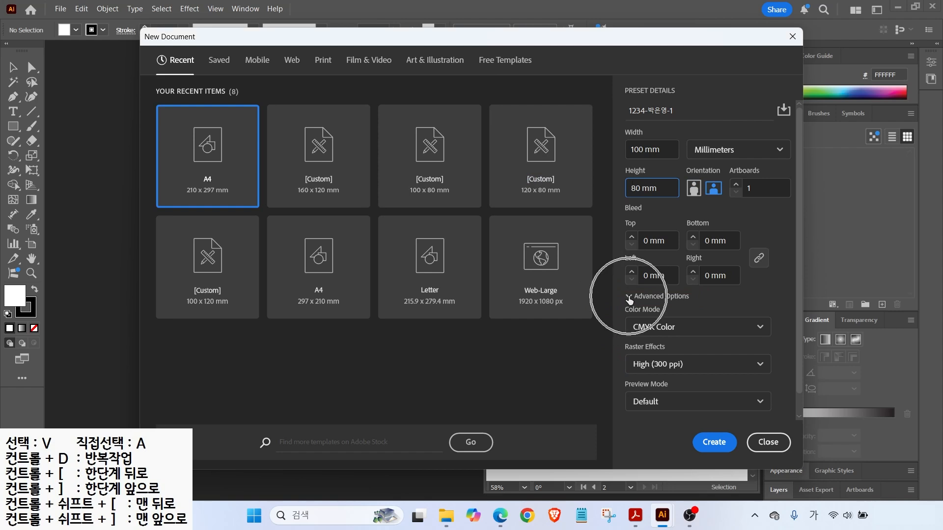
{"action": "left_click", "coordinate": [630, 297]}
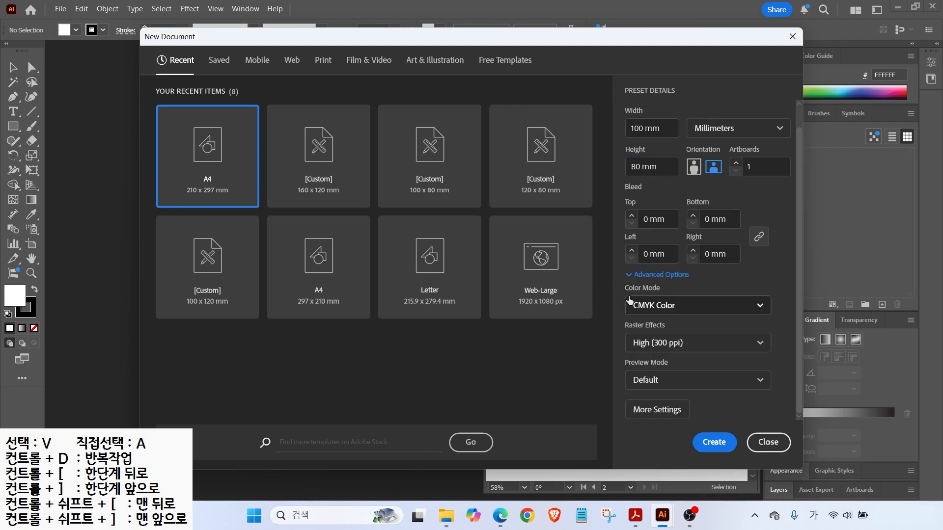
{"action": "left_click", "coordinate": [631, 277]}
{"action": "left_click", "coordinate": [630, 297]}
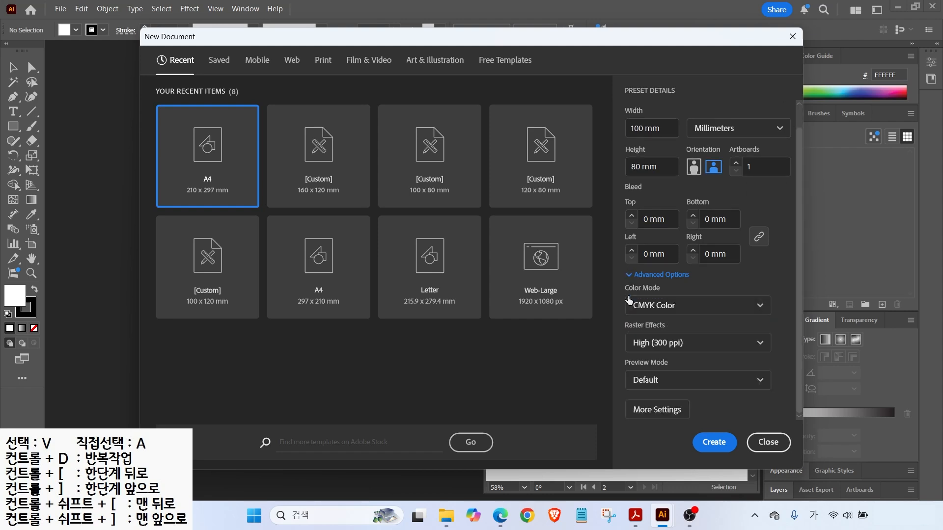
{"action": "left_click", "coordinate": [714, 442]}
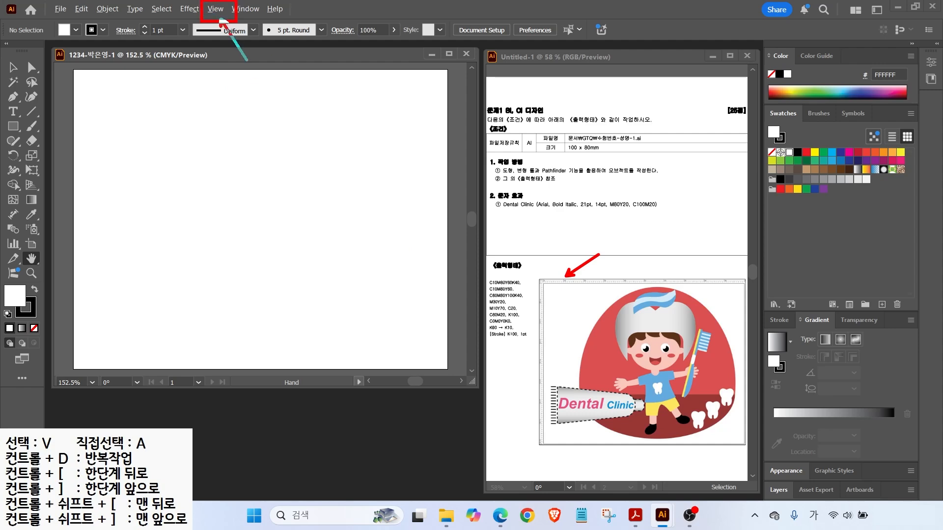
Turn on rulers via View > Rulers > Show Rulers for the blank artboard.
{"action": "left_click", "coordinate": [216, 9]}
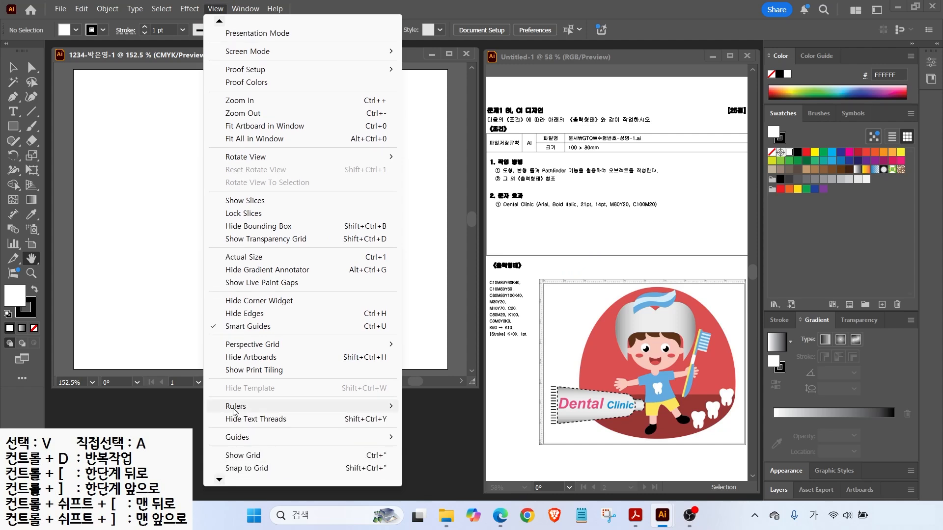
{"action": "mouse_move", "coordinate": [233, 410]}
{"action": "left_click", "coordinate": [431, 408]}
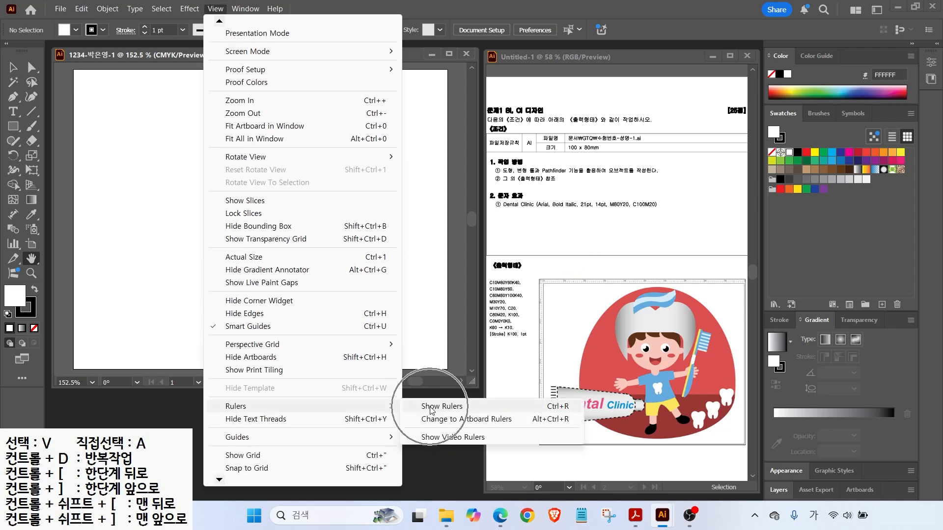
{"action": "key", "text": "ctrl"}
{"action": "key", "text": "ctrl"}
{"action": "key", "text": "ctrl"}
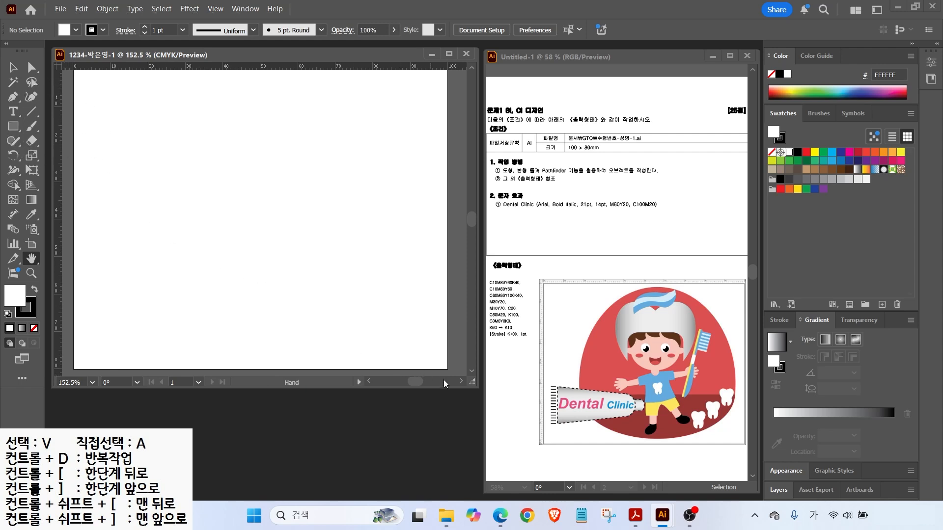
{"action": "left_click_drag", "start_coordinate": [468, 269], "coordinate": [536, 350]}
{"action": "left_click_drag", "start_coordinate": [466, 257], "coordinate": [490, 277]}
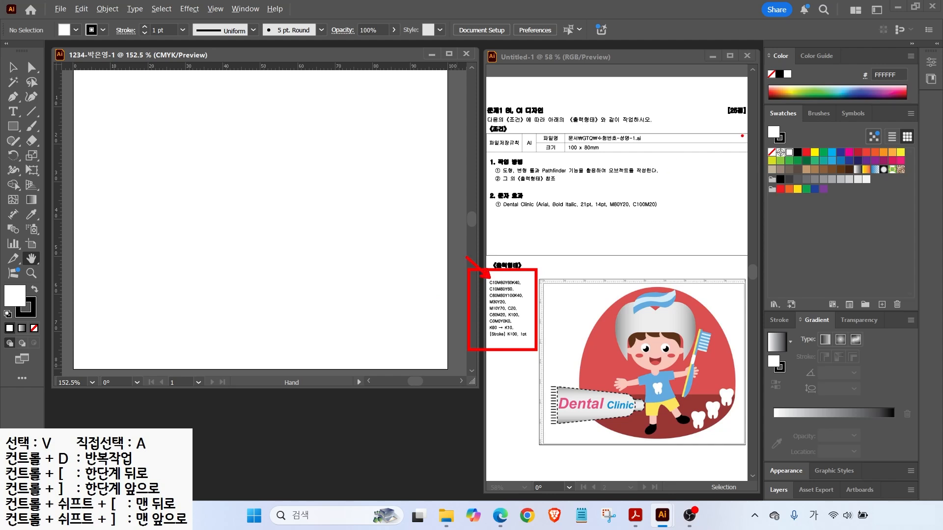
{"action": "left_click_drag", "start_coordinate": [743, 108], "coordinate": [927, 207]}
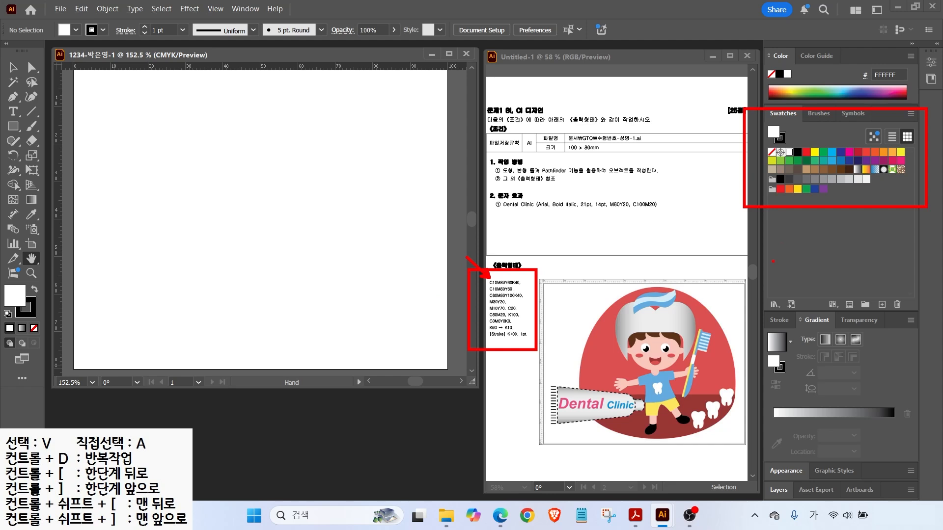
{"action": "left_click_drag", "start_coordinate": [848, 292], "coordinate": [878, 316]}
Create a new swatch color group named GTQ.
{"action": "left_click_drag", "start_coordinate": [892, 273], "coordinate": [866, 297]}
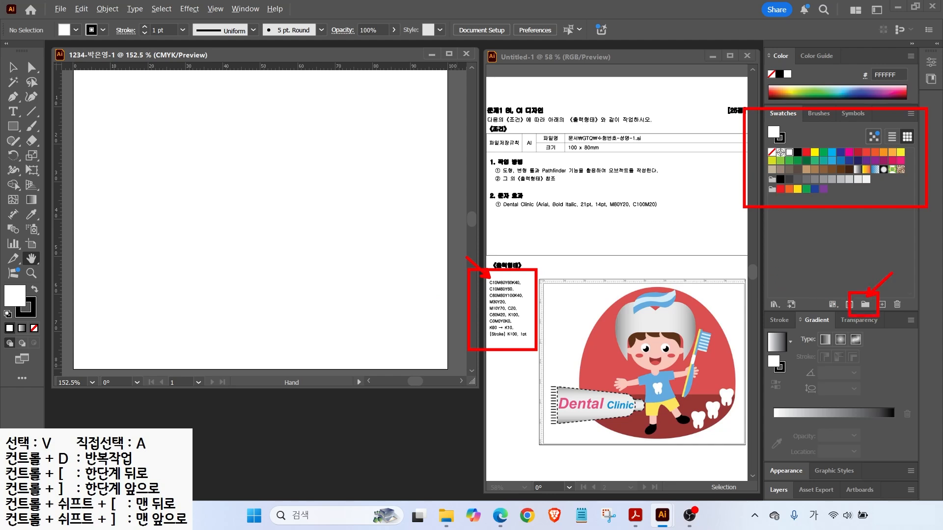
{"action": "left_click", "coordinate": [865, 304]}
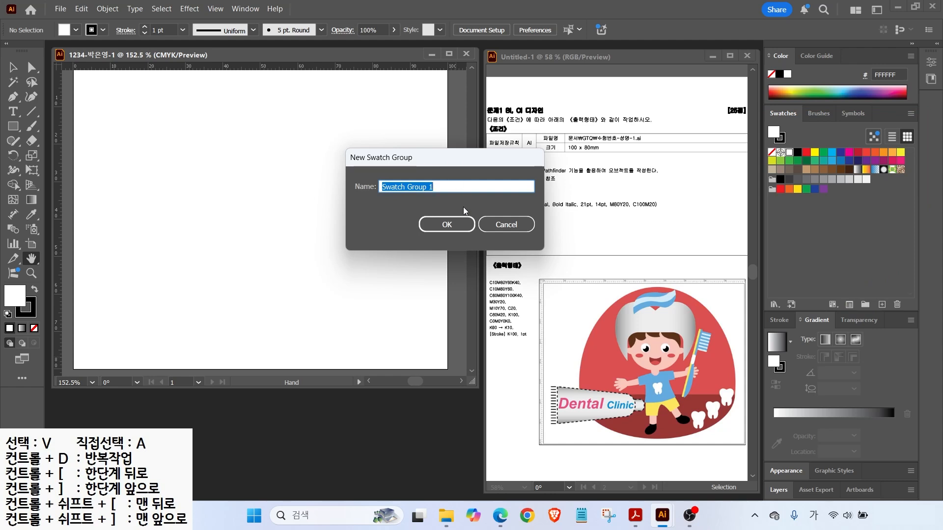
{"action": "type", "text": "ㅎ"}
{"action": "key", "text": "BackSpace"}
{"action": "key", "text": "Hangul"}
{"action": "type", "text": "GTQ"}
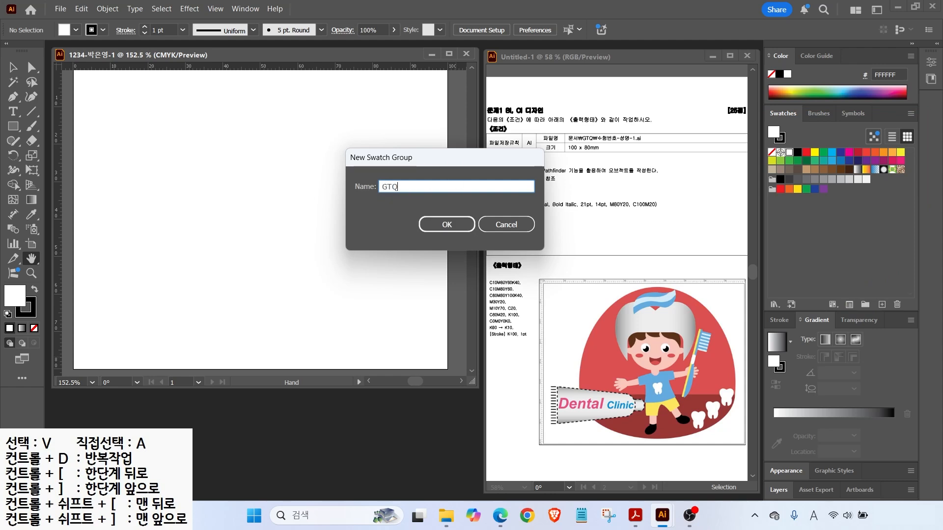
{"action": "key", "text": "Return"}
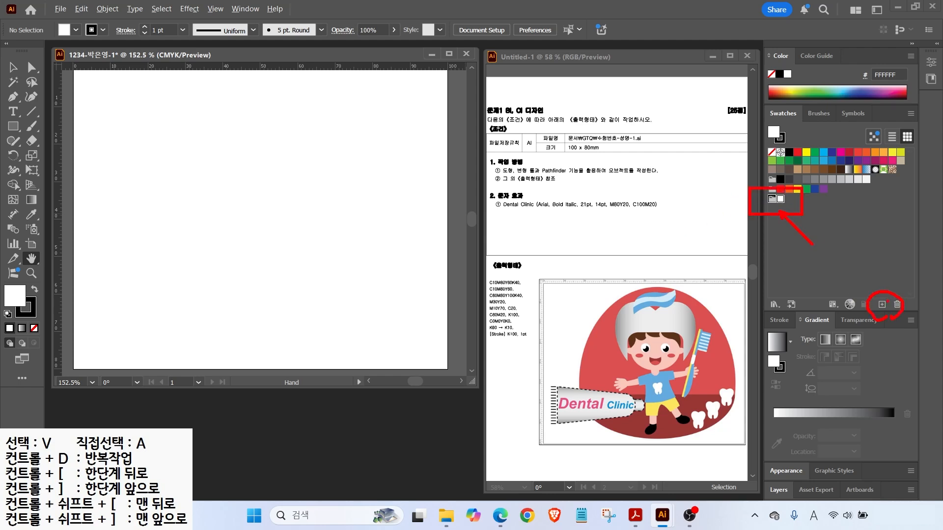
Add a dark red C10 M80 Y60 K40 swatch and apply it as fill.
{"action": "left_click", "coordinate": [882, 305]}
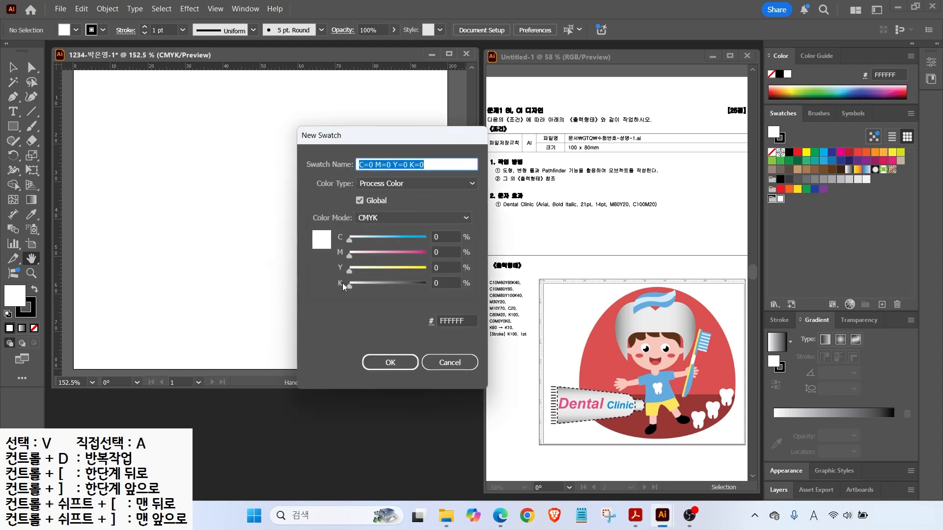
{"action": "key", "text": "Tab"}
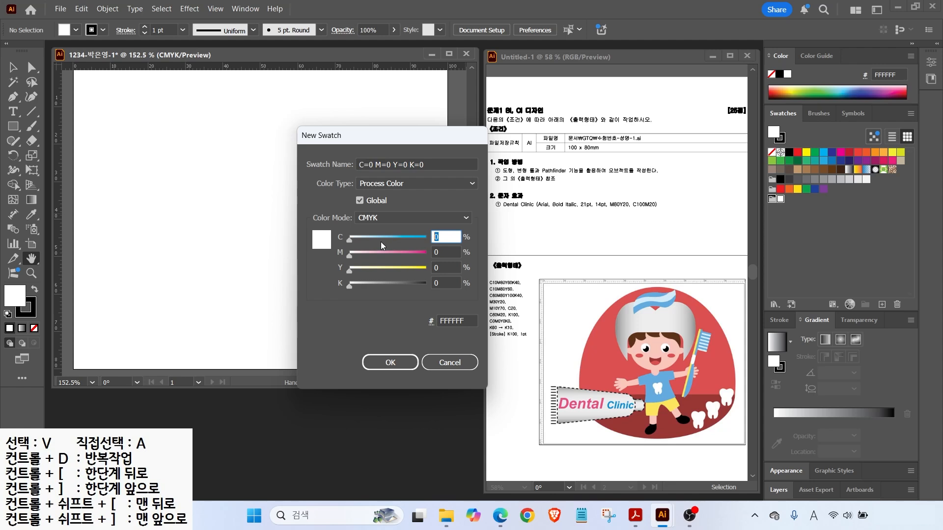
{"action": "type", "text": "10"}
{"action": "key", "text": "Tab"}
{"action": "type", "text": "80"}
{"action": "key", "text": "Tab"}
{"action": "type", "text": "60"}
{"action": "key", "text": "Tab"}
{"action": "type", "text": "40"}
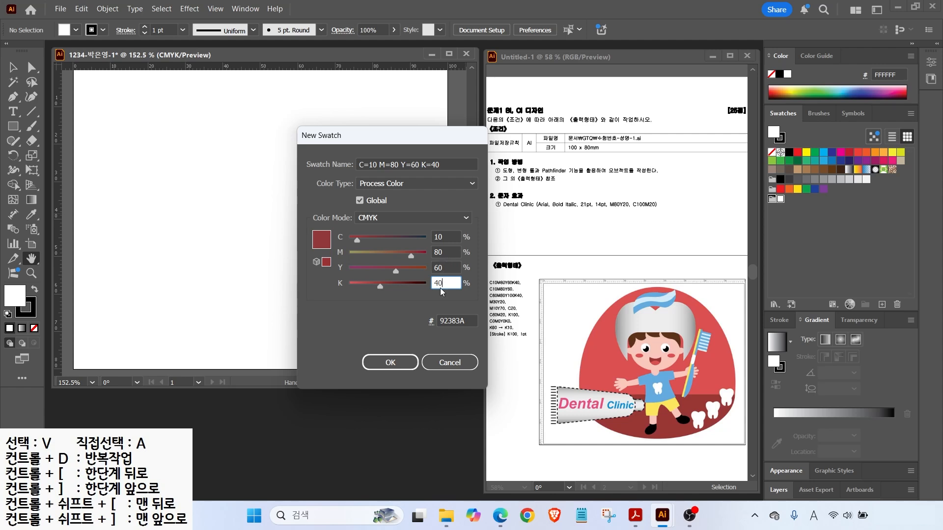
{"action": "key", "text": "Return"}
{"action": "left_click", "coordinate": [789, 199]}
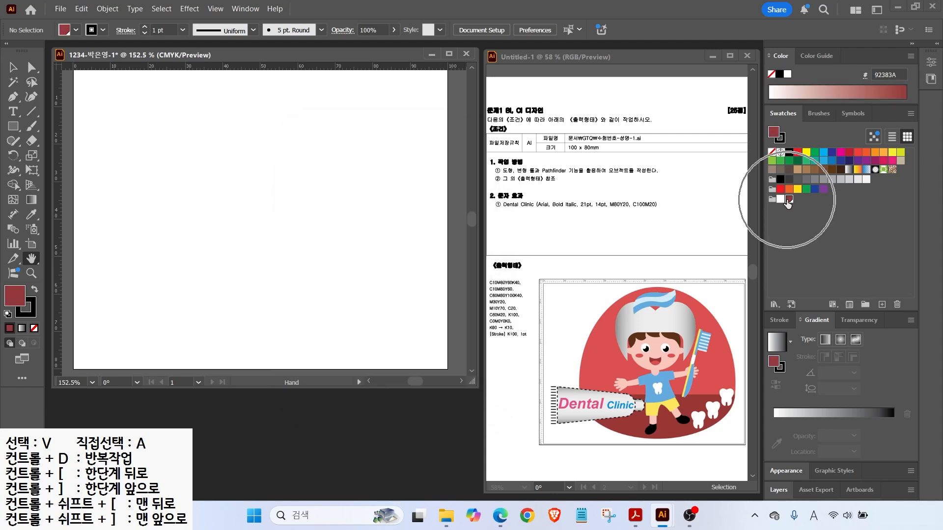
Add a red C10 M80 Y60 K0 swatch.
{"action": "left_click", "coordinate": [883, 305]}
{"action": "key", "text": "Tab"}
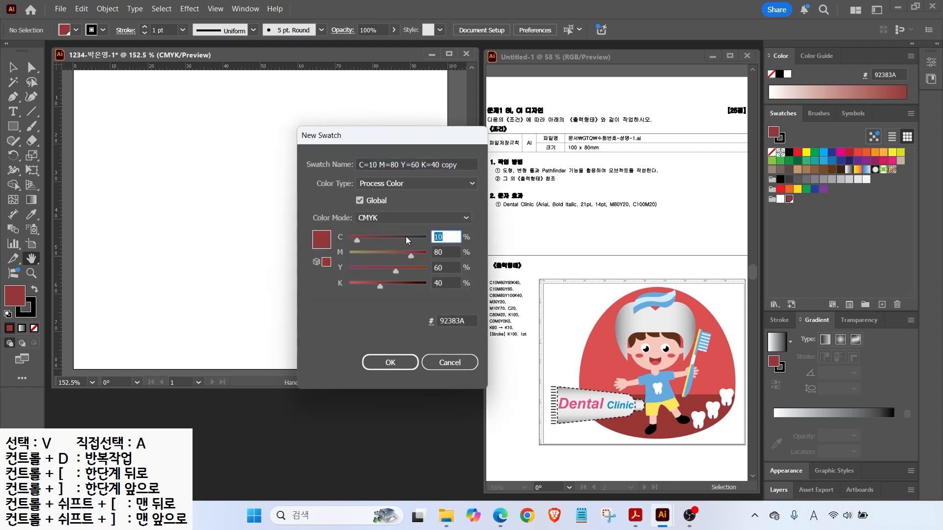
{"action": "type", "text": "10"}
{"action": "key", "text": "Tab"}
{"action": "type", "text": "80"}
{"action": "key", "text": "Tab"}
{"action": "type", "text": "60"}
{"action": "key", "text": "Tab"}
{"action": "type", "text": "0"}
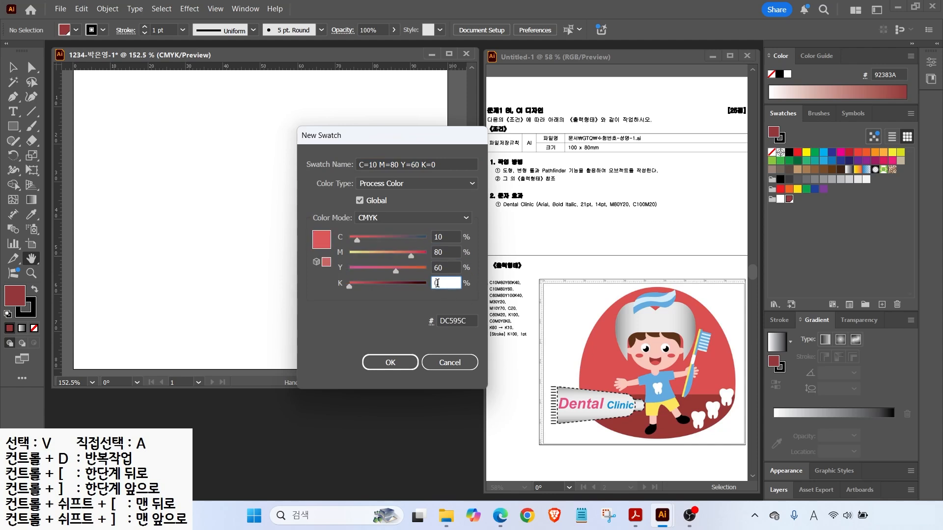
{"action": "key", "text": "Return"}
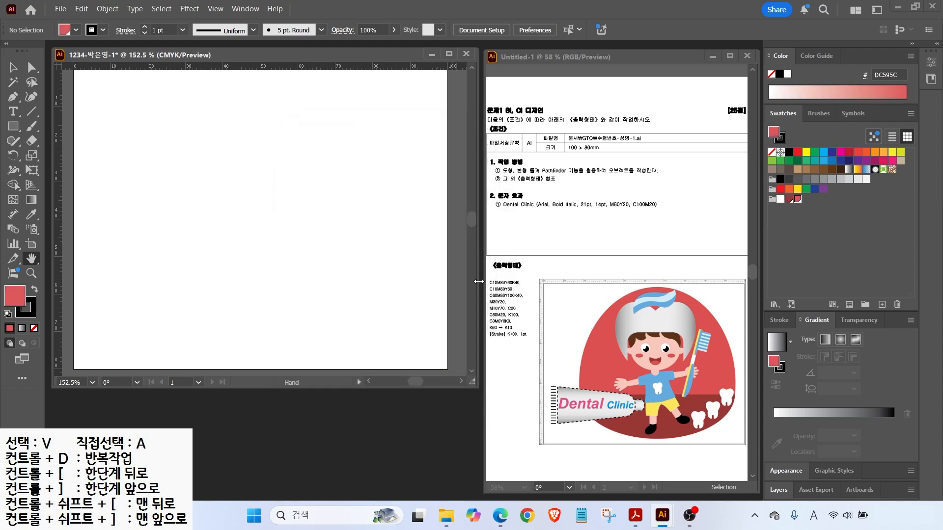
Add brown C60 M80 Y100 K40 and pink C0 M30 Y20 K0 swatches.
{"action": "left_click", "coordinate": [881, 305]}
{"action": "double_click", "coordinate": [446, 236]}
{"action": "type", "text": "60"}
{"action": "key", "text": "Tab"}
{"action": "key", "text": "Tab"}
{"action": "type", "text": "100"}
{"action": "key", "text": "Tab"}
{"action": "type", "text": "40"}
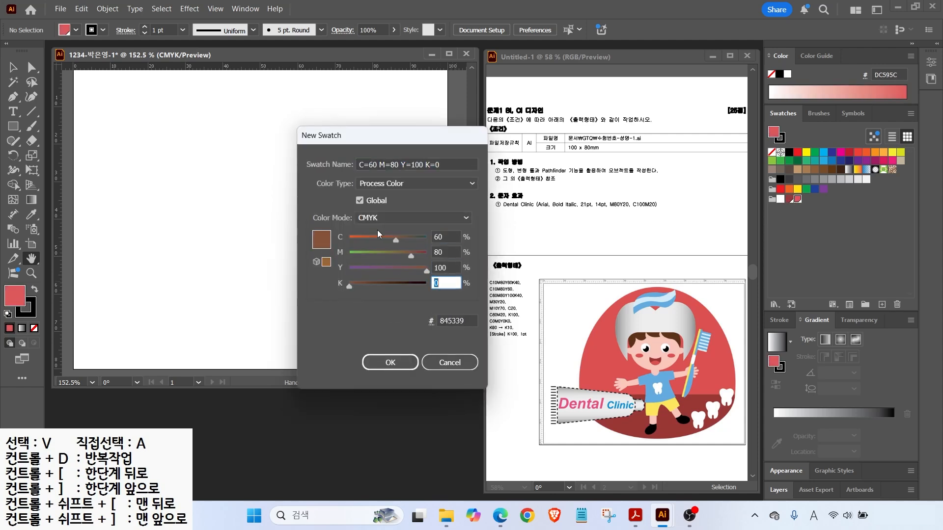
{"action": "key", "text": "Return"}
{"action": "left_click", "coordinate": [882, 304]}
{"action": "double_click", "coordinate": [447, 236]}
{"action": "type", "text": "0"}
{"action": "key", "text": "Tab"}
{"action": "type", "text": "30"}
Add yellow C0 M10 Y70 K0 and light blue C20 swatches.
{"action": "key", "text": "Tab"}
{"action": "type", "text": "20"}
{"action": "key", "text": "Tab"}
{"action": "key", "text": "0"}
{"action": "key", "text": "Return"}
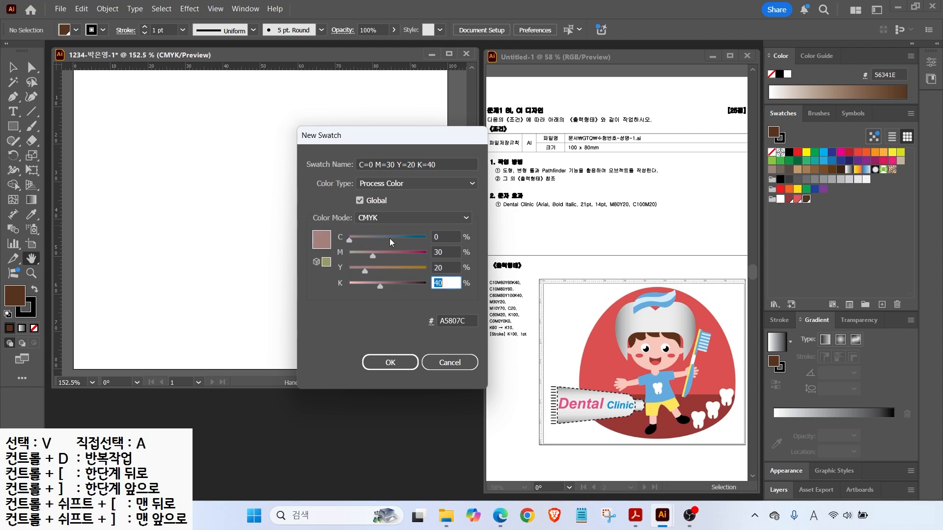
{"action": "left_click", "coordinate": [882, 304]}
{"action": "double_click", "coordinate": [446, 240]}
{"action": "type", "text": "0"}
{"action": "key", "text": "Tab"}
{"action": "type", "text": "10"}
{"action": "key", "text": "Tab"}
{"action": "type", "text": "70"}
{"action": "key", "text": "Tab"}
{"action": "key", "text": "Return"}
{"action": "left_click", "coordinate": [882, 304]}
{"action": "double_click", "coordinate": [447, 236]}
{"action": "type", "text": "100"}
{"action": "key", "text": "Tab"}
{"action": "type", "text": "0"}
Add blue C60 M20 and black swatches.
{"action": "key", "text": "Tab"}
{"action": "type", "text": "0"}
{"action": "key", "text": "Tab"}
{"action": "key", "text": "Tab"}
{"action": "type", "text": "20"}
{"action": "key", "text": "Tab"}
{"action": "key", "text": "Return"}
{"action": "left_click", "coordinate": [881, 305]}
{"action": "double_click", "coordinate": [447, 236]}
{"action": "type", "text": "60"}
{"action": "key", "text": "Tab"}
{"action": "type", "text": "20"}
{"action": "key", "text": "Return"}
{"action": "left_click", "coordinate": [881, 304]}
{"action": "double_click", "coordinate": [447, 236]}
{"action": "type", "text": "0"}
{"action": "key", "text": "Tab"}
{"action": "key", "text": "Tab"}
{"action": "type", "text": "100"}
{"action": "key", "text": "Return"}
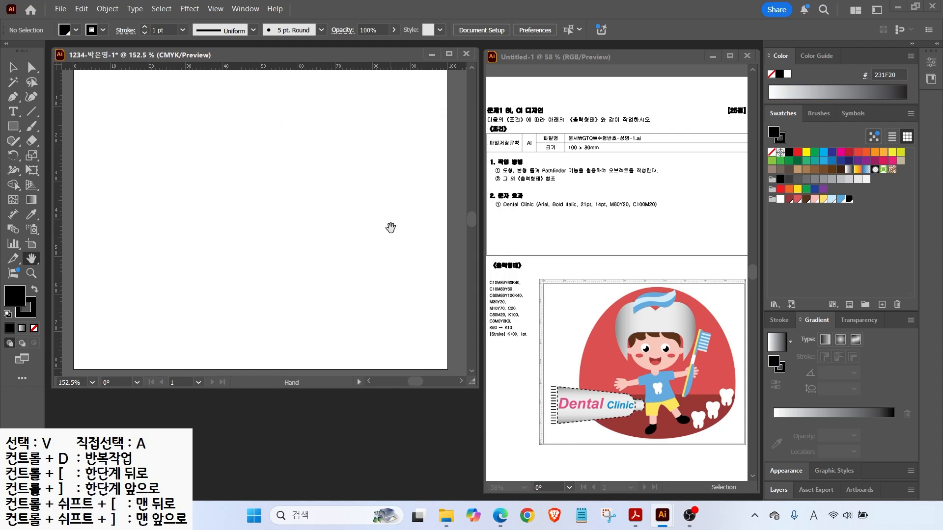
{"action": "mouse_move", "coordinate": [481, 323]}
{"action": "left_mouse_down"}
{"action": "mouse_move", "coordinate": [519, 337]}
{"action": "mouse_move", "coordinate": [529, 304]}
{"action": "left_mouse_up"}
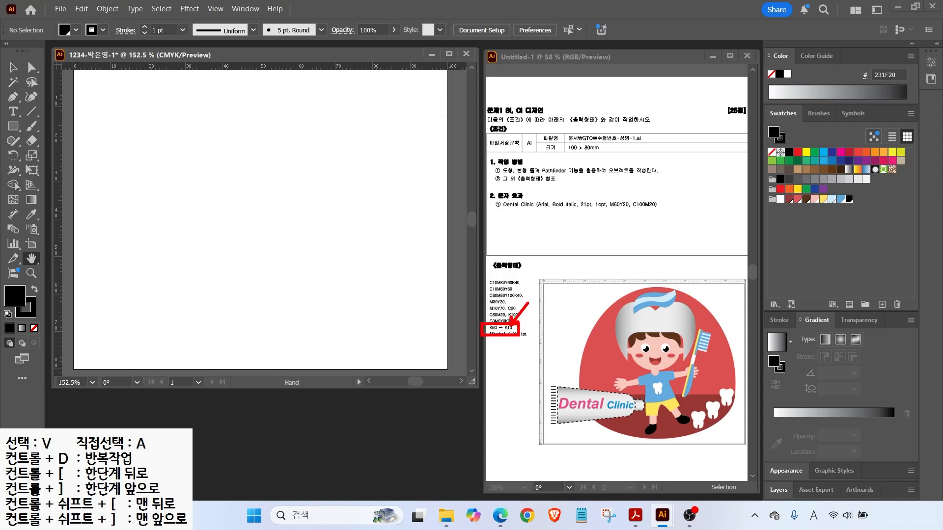
Apply the default white-to-black gradient fill and adjust its gradient stops.
{"action": "left_click_drag", "start_coordinate": [789, 307], "coordinate": [840, 331]}
{"action": "left_click_drag", "start_coordinate": [755, 350], "coordinate": [788, 352]}
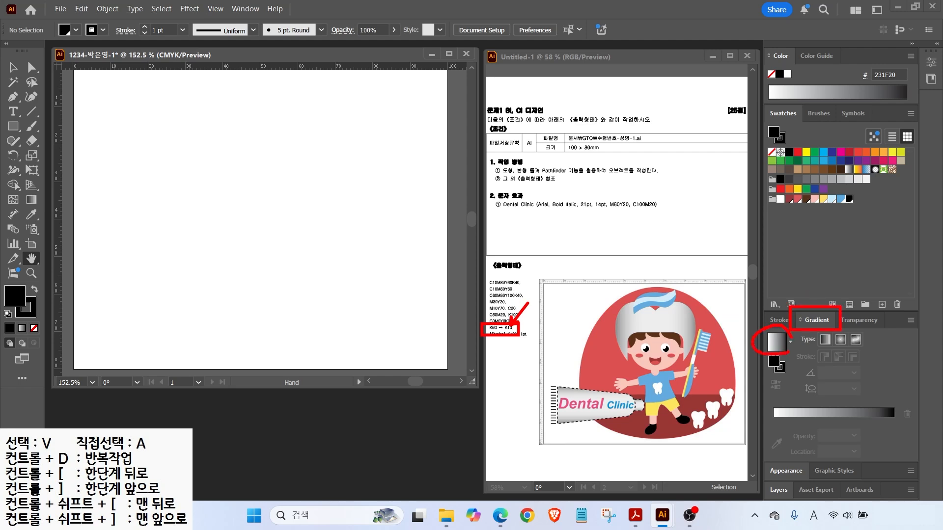
{"action": "left_click", "coordinate": [777, 342]}
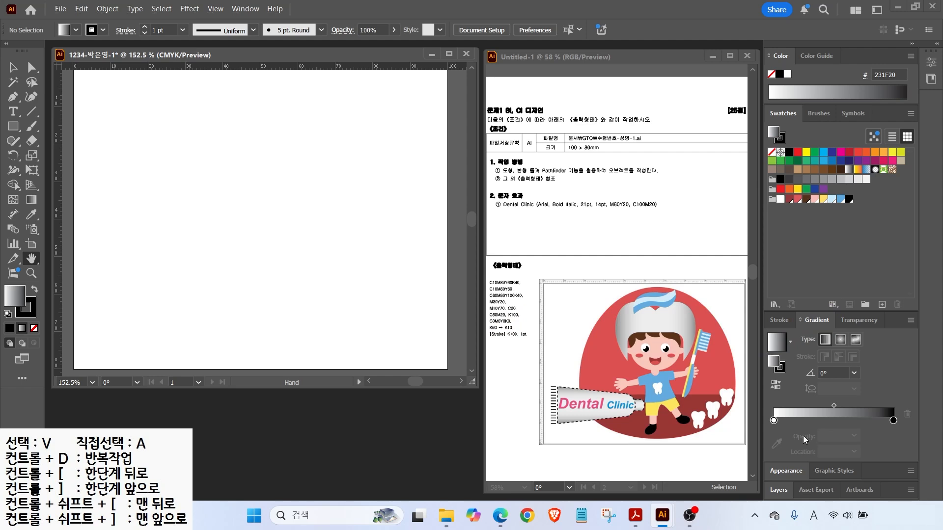
{"action": "left_click_drag", "start_coordinate": [780, 431], "coordinate": [780, 408]}
{"action": "mouse_move", "coordinate": [902, 427]}
{"action": "left_mouse_down"}
{"action": "mouse_move", "coordinate": [880, 429]}
{"action": "mouse_move", "coordinate": [898, 411]}
{"action": "left_mouse_up"}
Set the left gradient stop to a CMYK grey with black at 60%.
{"action": "double_click", "coordinate": [774, 420]}
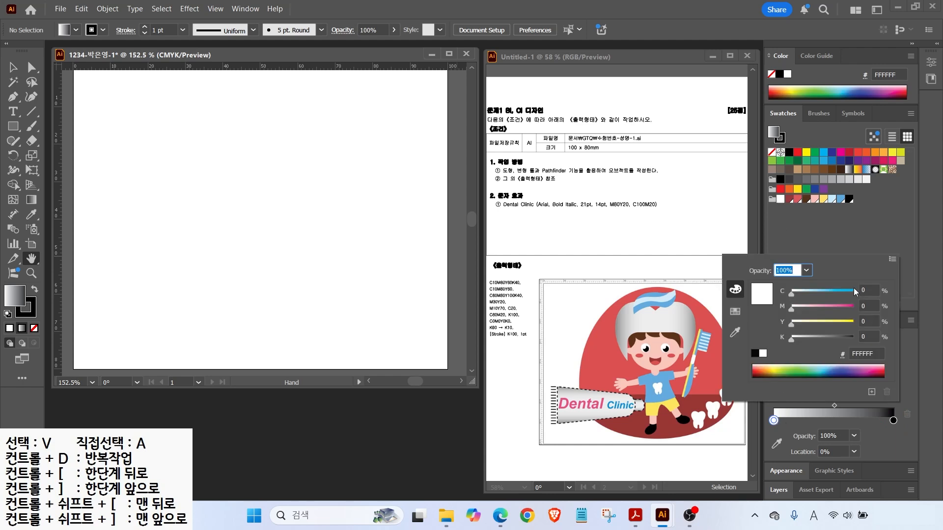
{"action": "left_click", "coordinate": [866, 290]}
{"action": "left_click", "coordinate": [859, 313]}
{"action": "left_click", "coordinate": [860, 319]}
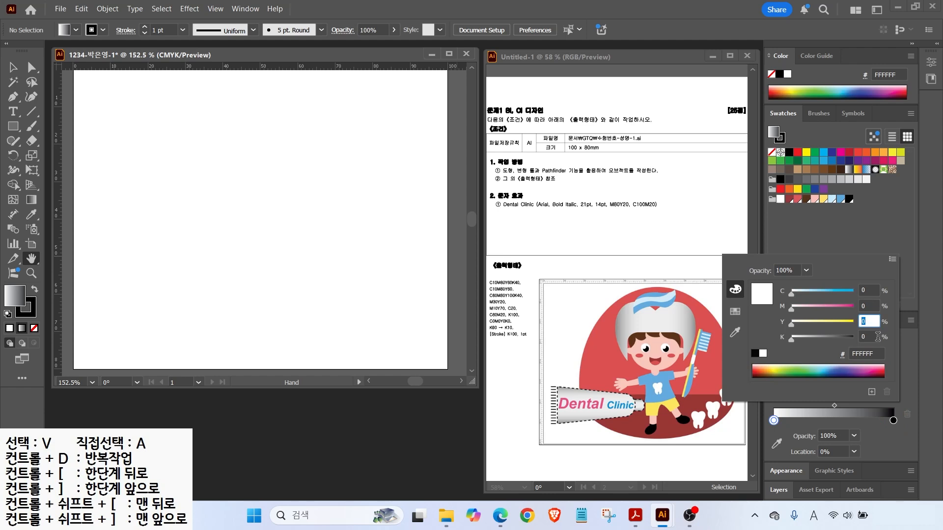
{"action": "key", "text": "Tab"}
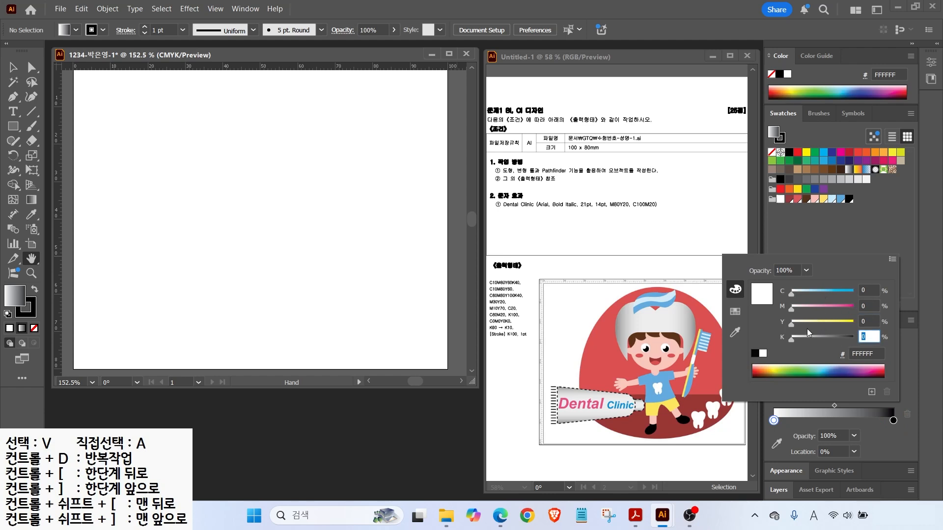
{"action": "left_click", "coordinate": [892, 260]}
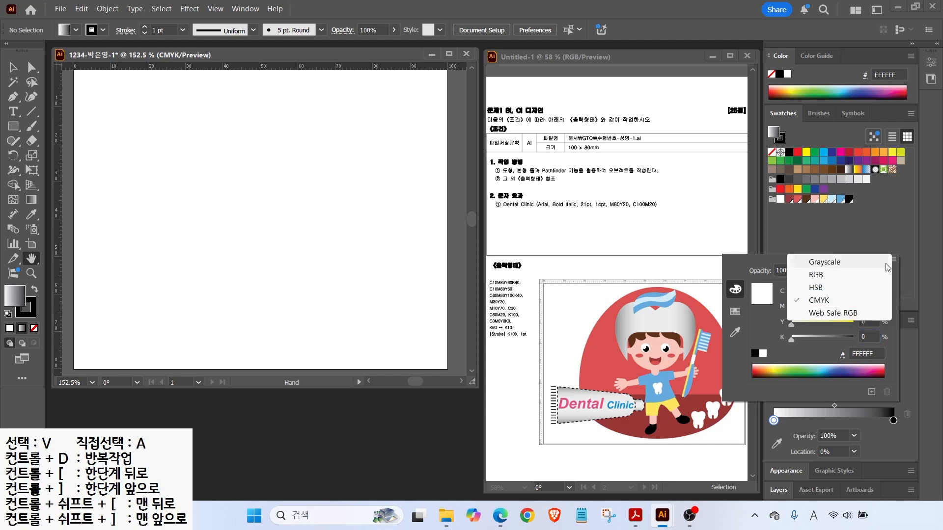
{"action": "left_click", "coordinate": [819, 300]}
{"action": "left_click", "coordinate": [867, 290]}
{"action": "double_click", "coordinate": [867, 290]}
{"action": "key", "text": "Tab"}
{"action": "key", "text": "Tab"}
{"action": "key", "text": "Tab"}
{"action": "type", "text": "60"}
{"action": "key", "text": "Return"}
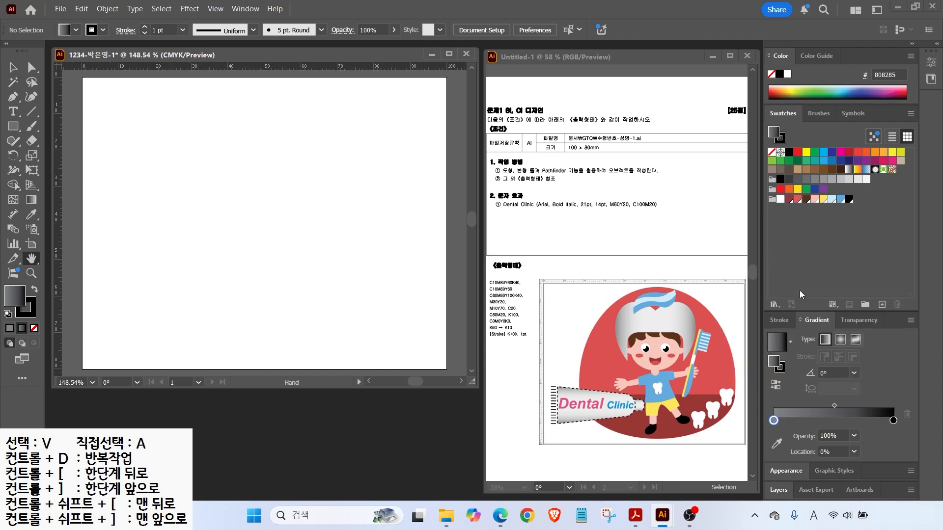
Set the right gradient stop to light grey E6E7E8.
{"action": "double_click", "coordinate": [893, 420]}
{"action": "left_click", "coordinate": [808, 343]}
{"action": "key", "text": "Return"}
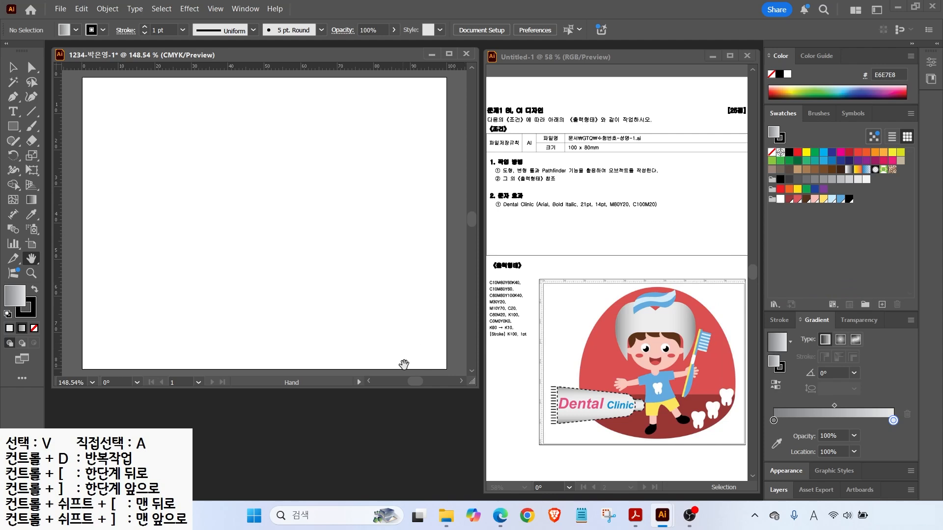
Draw a large ellipse on the artboard with the grey gradient fill.
{"action": "left_click_drag", "start_coordinate": [595, 326], "coordinate": [532, 254]}
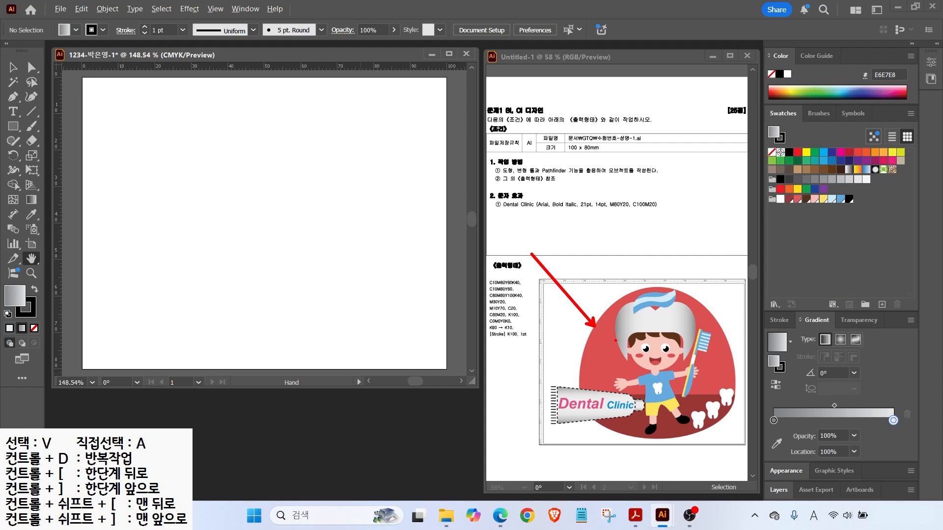
{"action": "left_click_drag", "start_coordinate": [16, 131], "coordinate": [62, 156]}
{"action": "left_click_drag", "start_coordinate": [162, 112], "coordinate": [396, 337]}
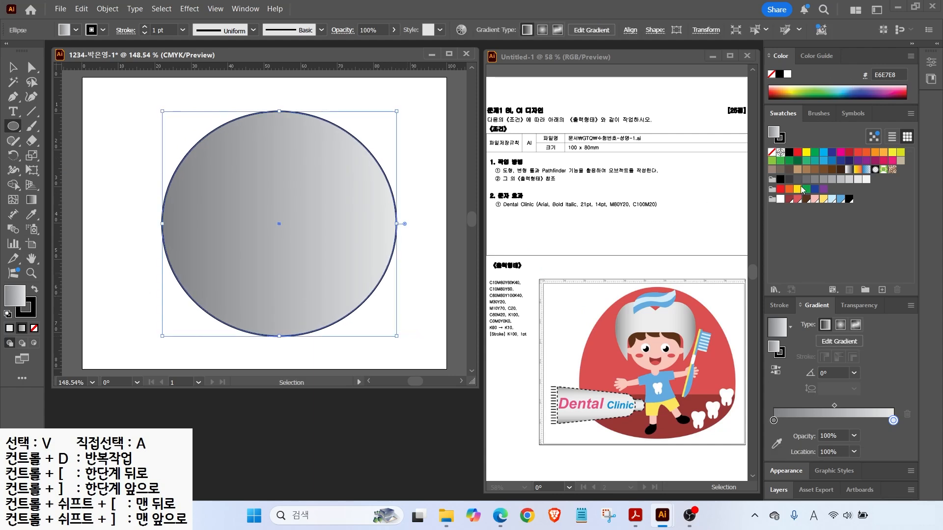
Fill the ellipse solid red, remove its outline, and resize it into a large circle.
{"action": "left_click", "coordinate": [797, 199]}
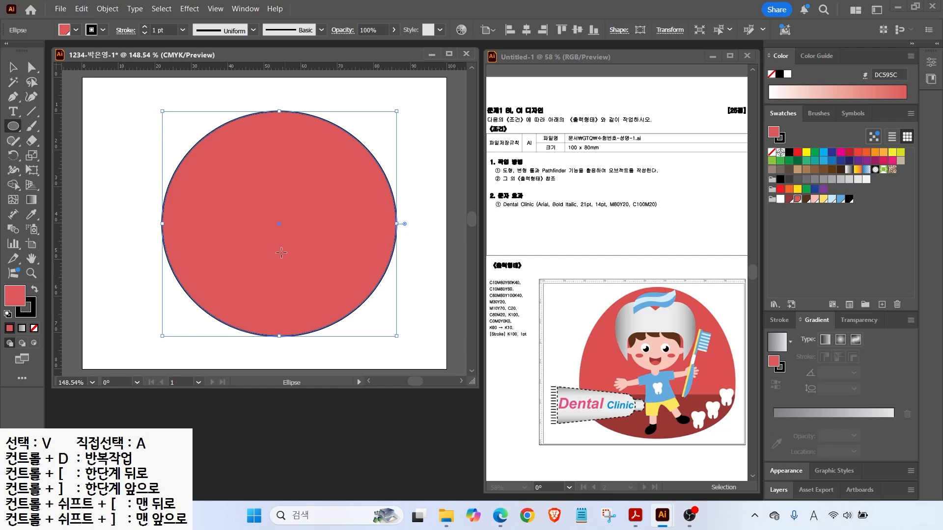
{"action": "left_click", "coordinate": [780, 137]}
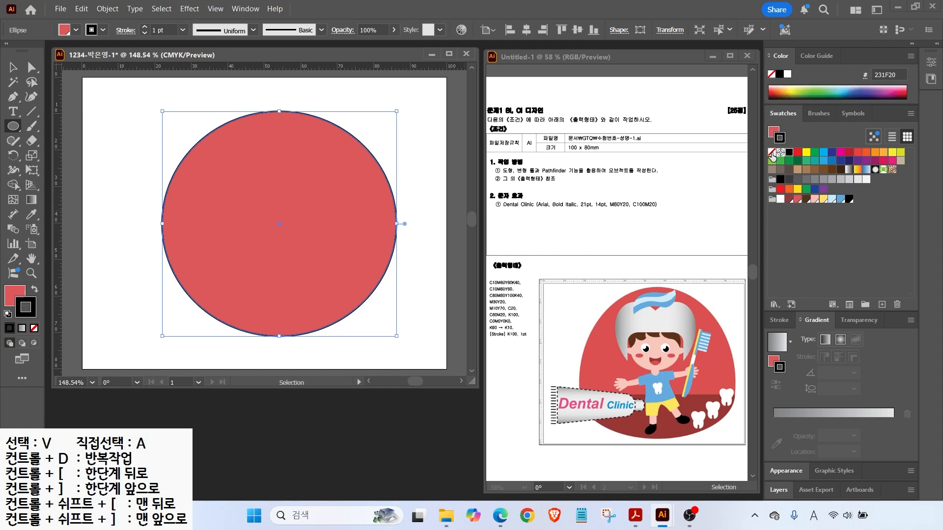
{"action": "left_click", "coordinate": [772, 156]}
{"action": "key", "text": "v"}
{"action": "mouse_move", "coordinate": [272, 203]}
{"action": "left_mouse_down"}
{"action": "mouse_move", "coordinate": [256, 190]}
{"action": "mouse_move", "coordinate": [269, 176]}
{"action": "left_mouse_up"}
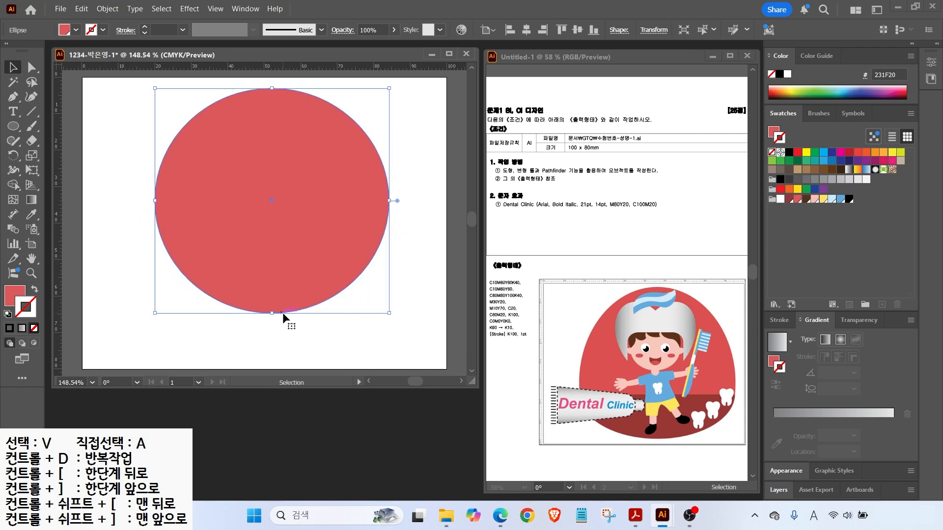
{"action": "left_click_drag", "start_coordinate": [275, 313], "coordinate": [273, 354]}
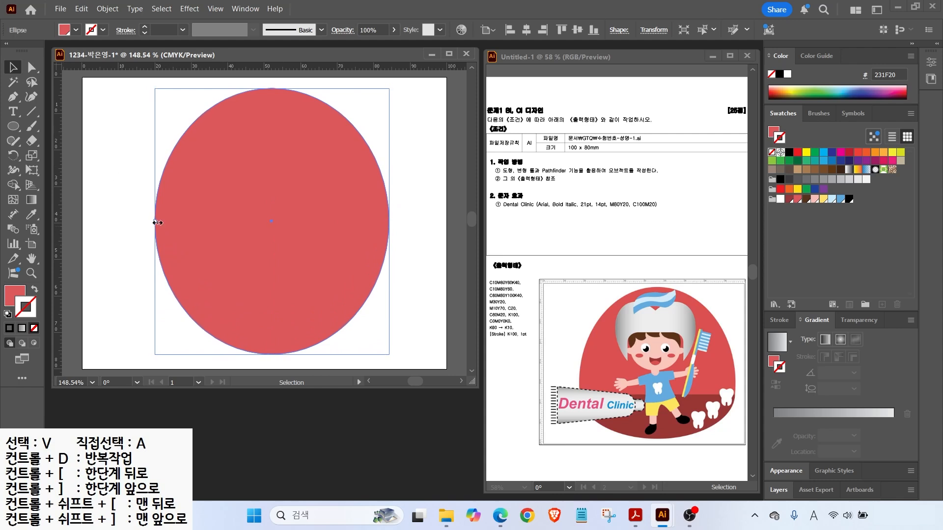
{"action": "left_click_drag", "start_coordinate": [157, 222], "coordinate": [135, 221]}
{"action": "left_click_drag", "start_coordinate": [389, 221], "coordinate": [404, 222]}
Lower the circle's side anchors and widen the top curve to form a rounded egg dome.
{"action": "key", "text": "a"}
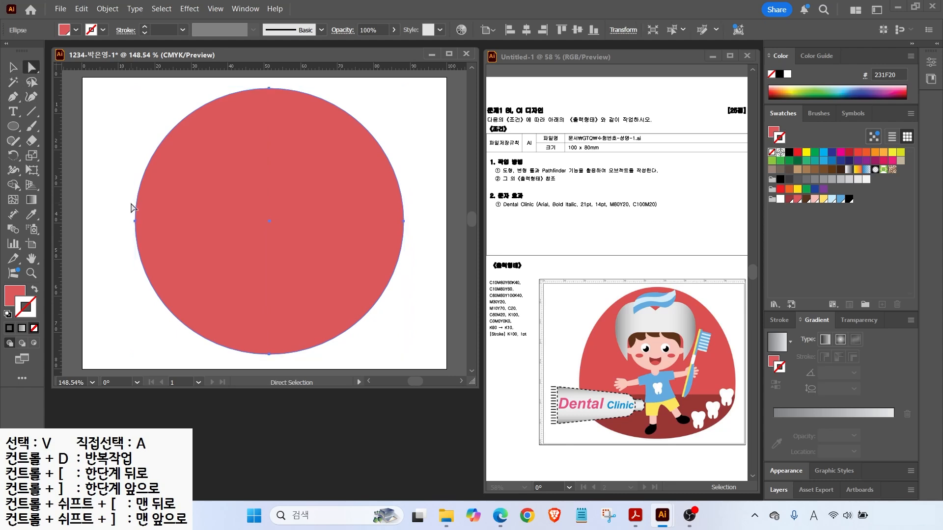
{"action": "mouse_move", "coordinate": [151, 224]}
{"action": "left_mouse_down"}
{"action": "mouse_move", "coordinate": [120, 227]}
{"action": "mouse_move", "coordinate": [152, 230]}
{"action": "left_mouse_up"}
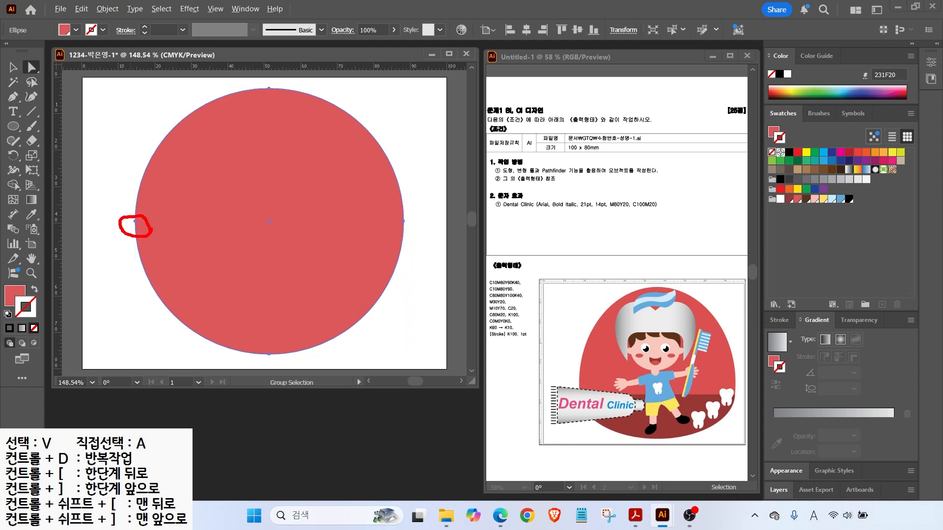
{"action": "mouse_move", "coordinate": [391, 232]}
{"action": "left_mouse_down"}
{"action": "mouse_move", "coordinate": [416, 224]}
{"action": "mouse_move", "coordinate": [375, 226]}
{"action": "left_mouse_up"}
{"action": "key", "text": "Escape"}
{"action": "left_click_drag", "start_coordinate": [115, 200], "coordinate": [212, 223]}
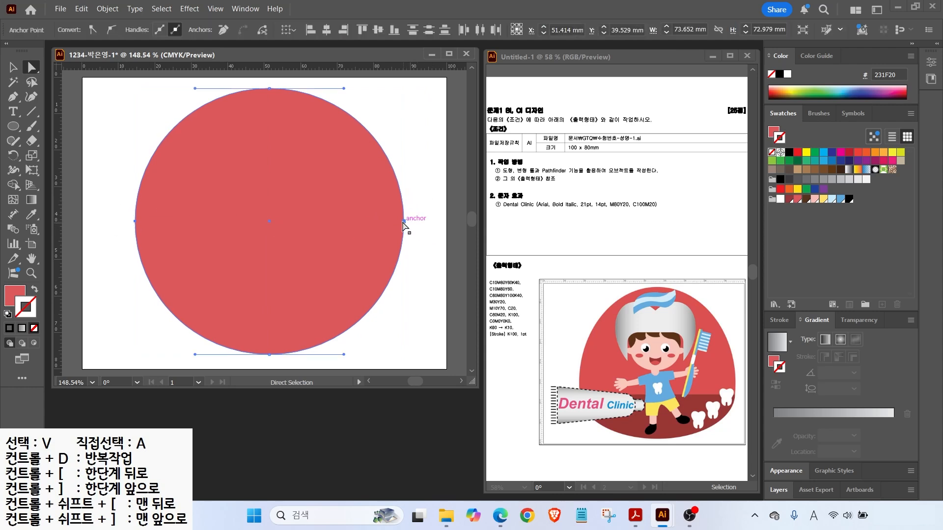
{"action": "left_click_drag", "start_coordinate": [404, 222], "coordinate": [404, 246]}
{"action": "left_click_drag", "start_coordinate": [344, 88], "coordinate": [346, 88]}
{"action": "left_click_drag", "start_coordinate": [194, 88], "coordinate": [184, 89]}
{"action": "left_click", "coordinate": [117, 167]}
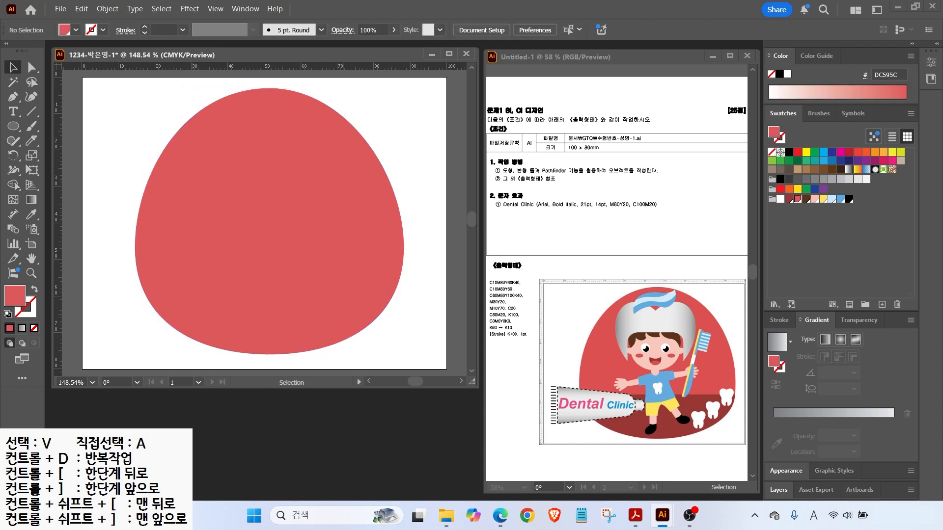
{"action": "left_click_drag", "start_coordinate": [683, 426], "coordinate": [699, 454]}
{"action": "left_click_drag", "start_coordinate": [565, 399], "coordinate": [767, 398]}
Slice the red egg across its lower part with the Knife tool.
{"action": "left_click", "coordinate": [214, 263]}
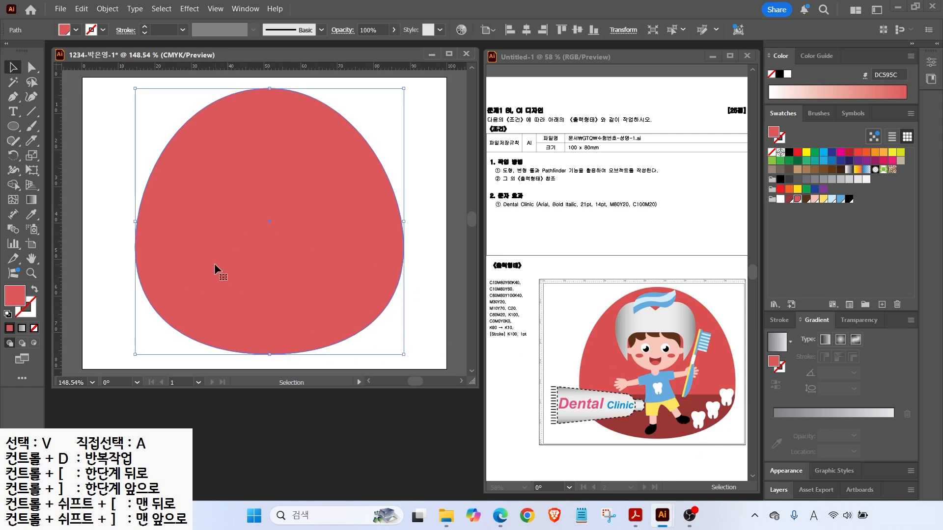
{"action": "left_click", "coordinate": [31, 141]}
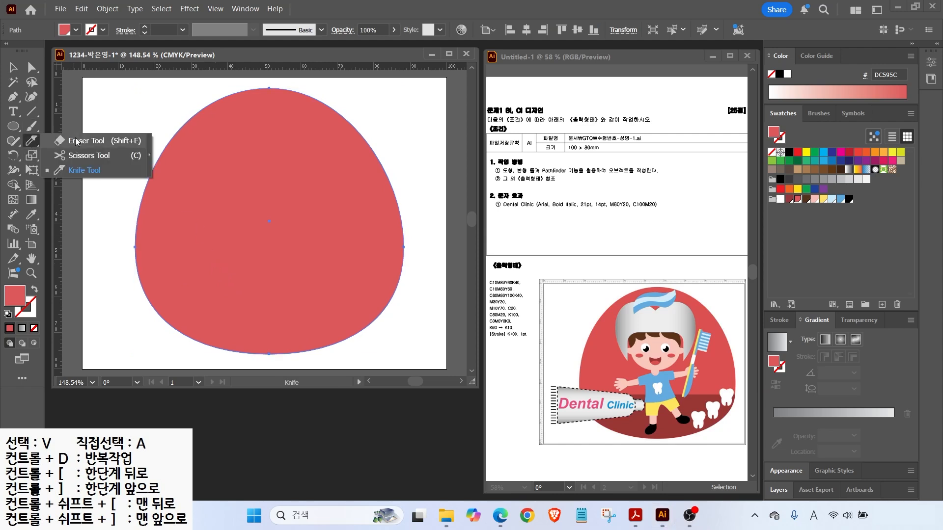
{"action": "left_click", "coordinate": [76, 142]}
{"action": "left_click", "coordinate": [30, 141]}
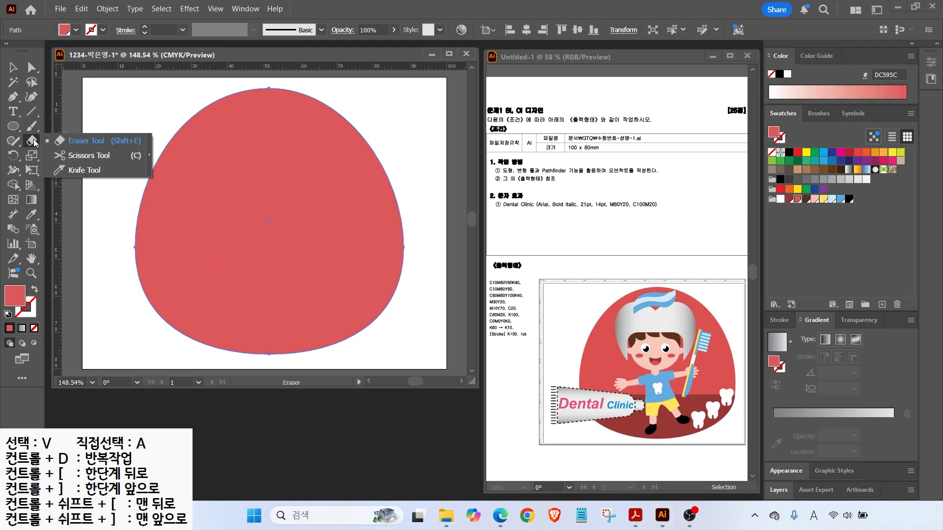
{"action": "left_click", "coordinate": [83, 169]}
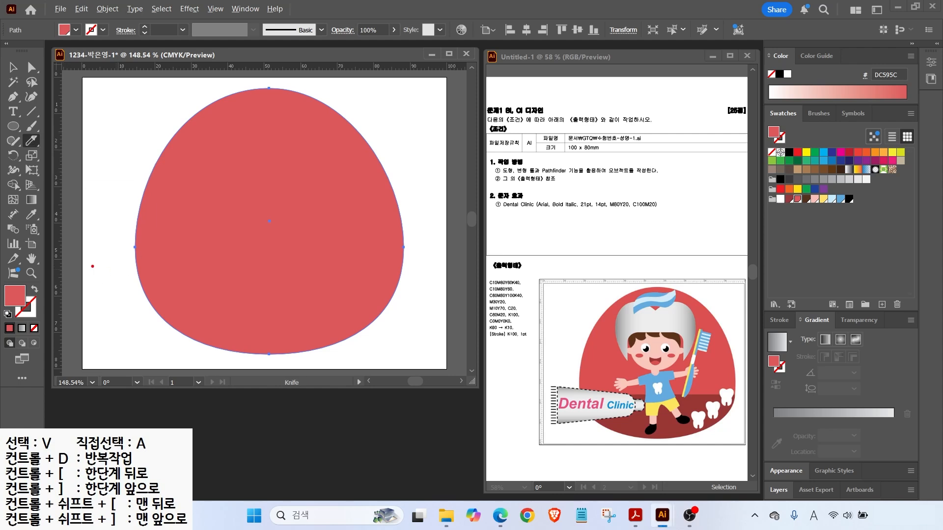
{"action": "left_click_drag", "start_coordinate": [96, 263], "coordinate": [464, 245]}
{"action": "left_click_drag", "start_coordinate": [171, 276], "coordinate": [444, 265]}
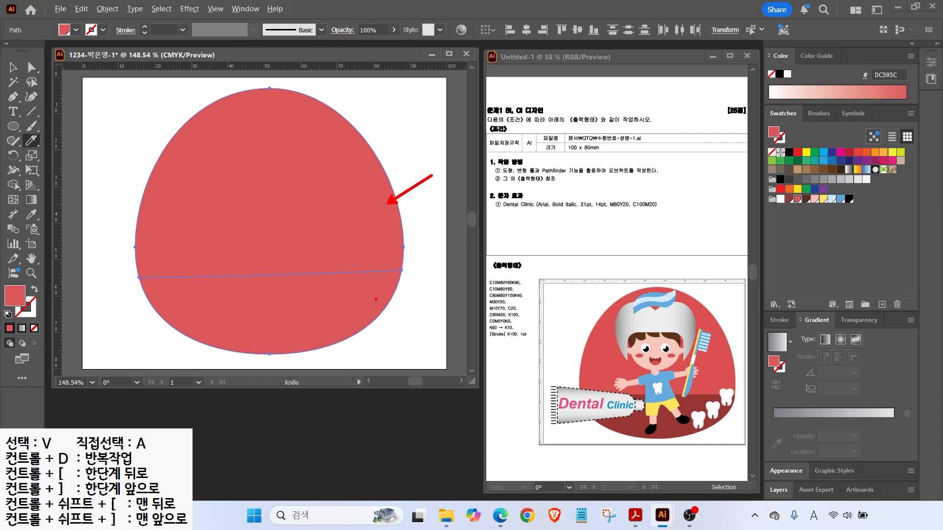
Fill the lower piece dark red C10 M80 Y60 K40.
{"action": "left_click", "coordinate": [10, 68]}
{"action": "left_click", "coordinate": [412, 328]}
{"action": "left_click", "coordinate": [361, 309]}
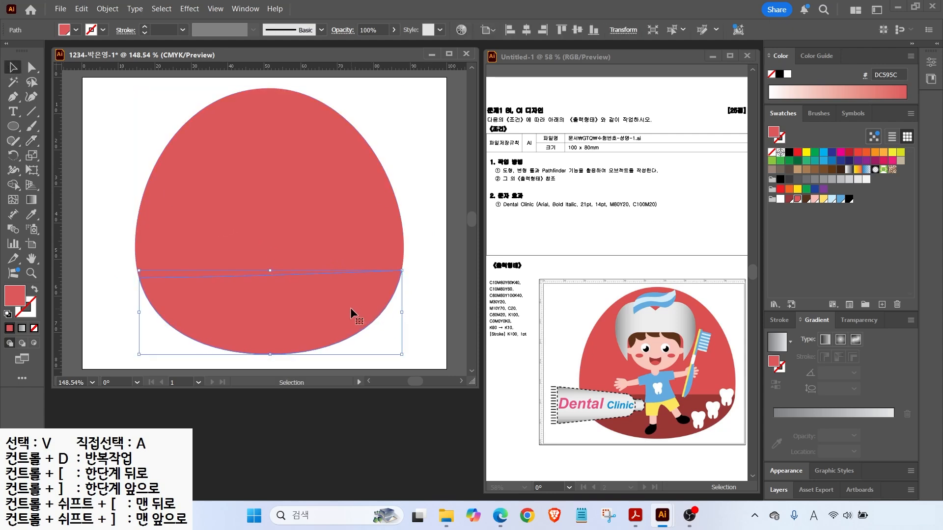
{"action": "left_click", "coordinate": [787, 199]}
{"action": "left_click", "coordinate": [443, 347]}
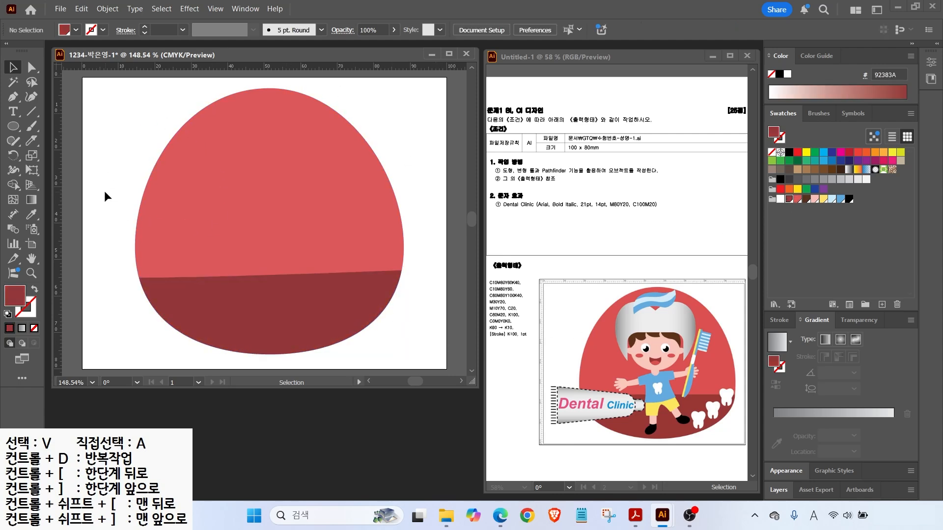
Select both pieces and lock them with Object > Lock > Selection.
{"action": "left_click_drag", "start_coordinate": [164, 277], "coordinate": [192, 301]}
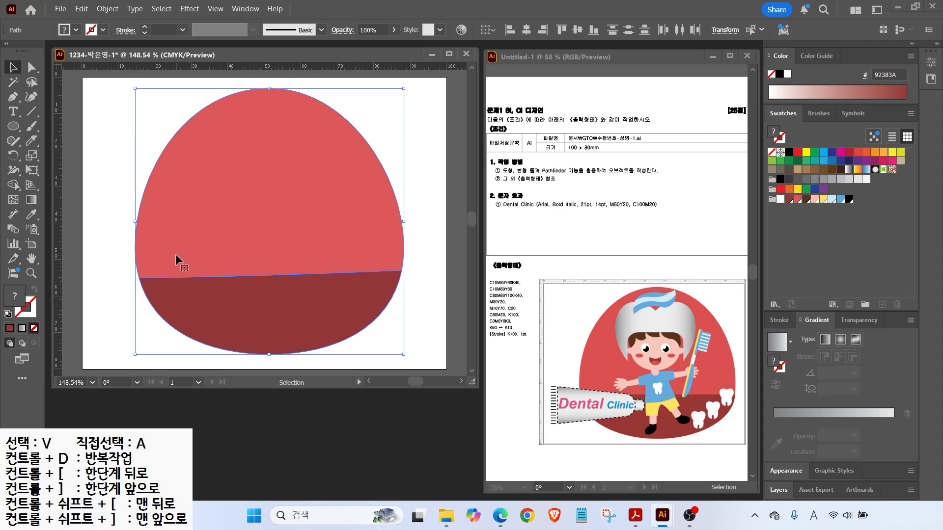
{"action": "left_click", "coordinate": [105, 10]}
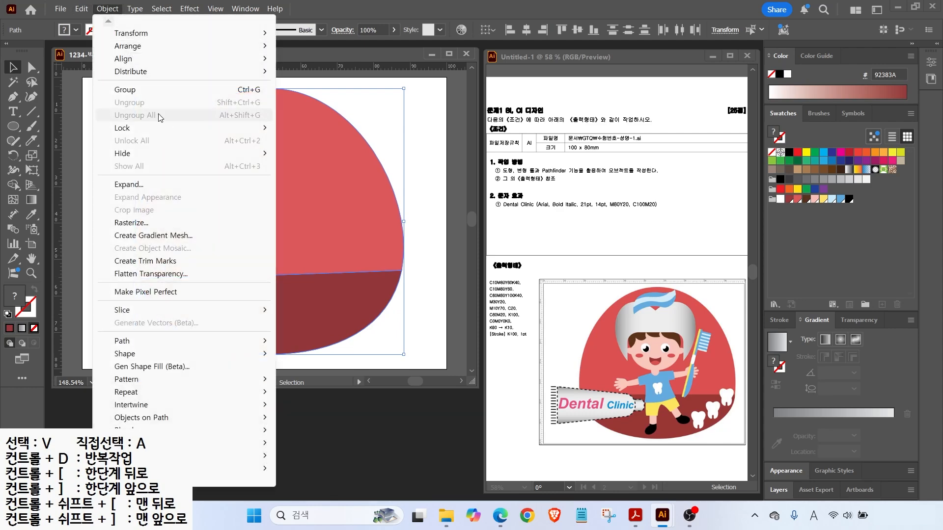
{"action": "mouse_move", "coordinate": [152, 129]}
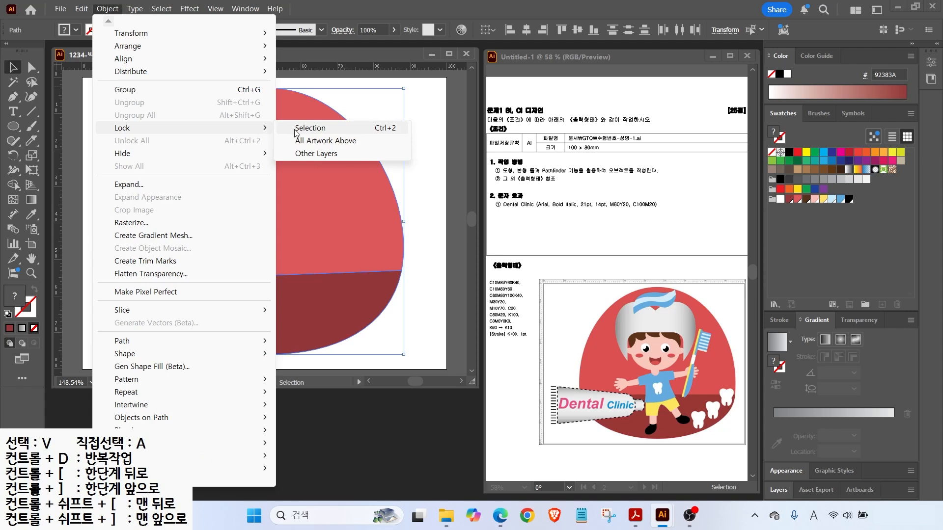
{"action": "left_click", "coordinate": [310, 129]}
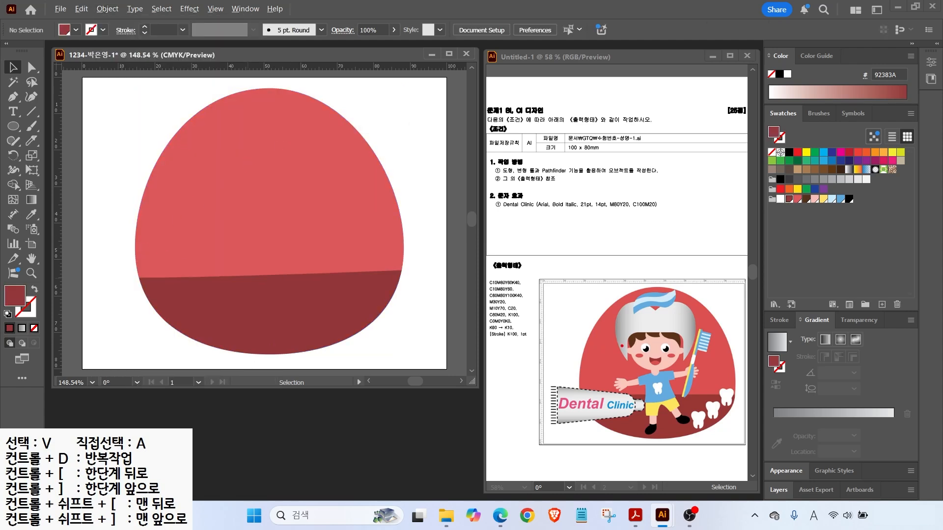
Pull two vertical guides and one horizontal guide across the dome, then zoom in to 300%.
{"action": "mouse_move", "coordinate": [624, 284]}
{"action": "left_mouse_down"}
{"action": "mouse_move", "coordinate": [636, 403]}
{"action": "mouse_move", "coordinate": [621, 479]}
{"action": "left_mouse_up"}
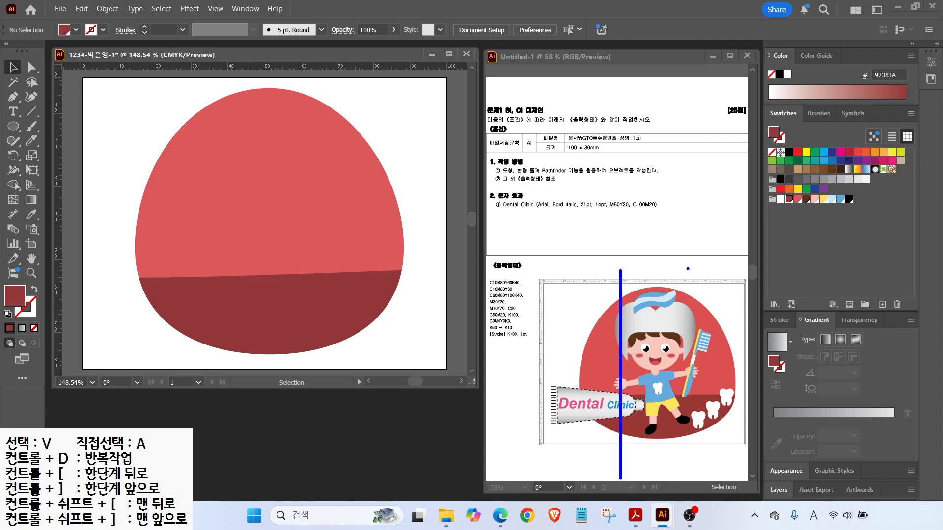
{"action": "mouse_move", "coordinate": [684, 271]}
{"action": "left_mouse_down"}
{"action": "mouse_move", "coordinate": [703, 410]}
{"action": "mouse_move", "coordinate": [683, 477]}
{"action": "left_mouse_up"}
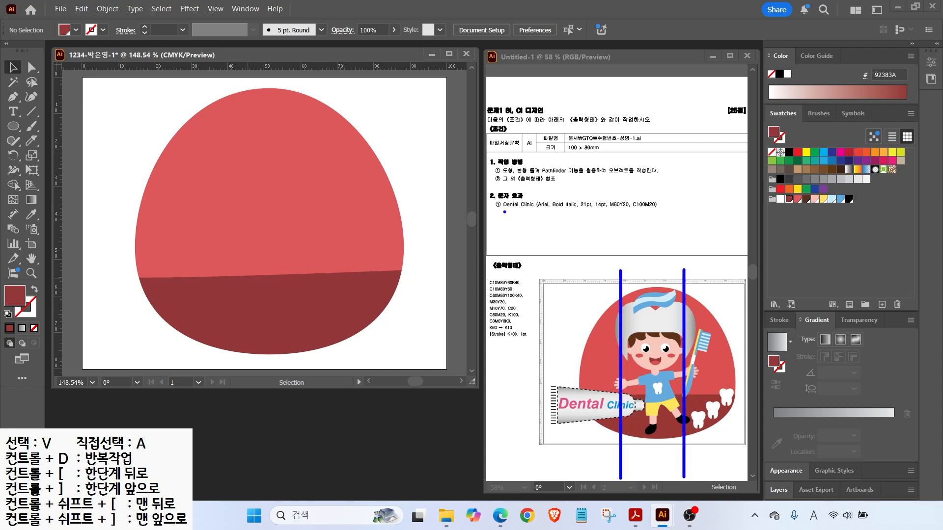
{"action": "key", "text": "Escape"}
{"action": "left_click_drag", "start_coordinate": [57, 148], "coordinate": [215, 151]}
{"action": "left_click_drag", "start_coordinate": [319, 147], "coordinate": [319, 147]}
{"action": "left_click_drag", "start_coordinate": [237, 66], "coordinate": [237, 223]}
{"action": "scroll", "coordinate": [295, 206], "scroll_direction": "up", "scroll_amount": 3}
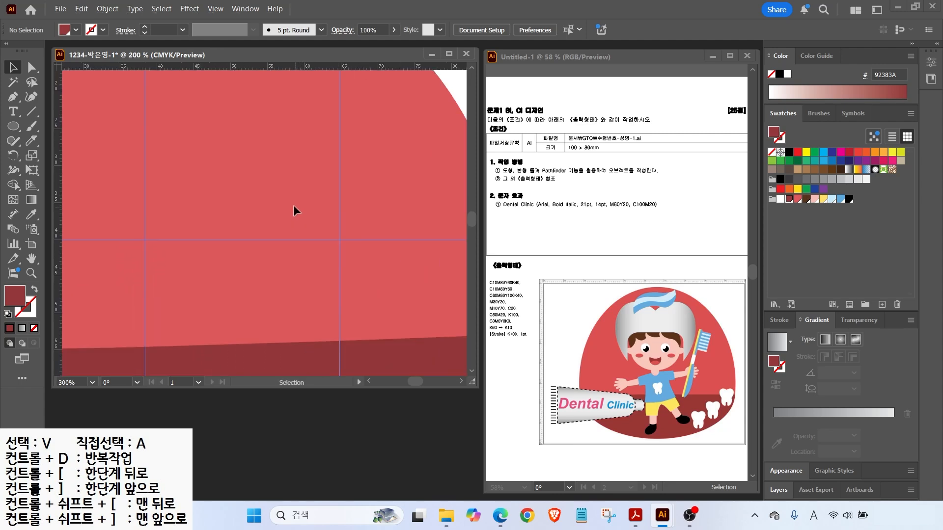
{"action": "left_click_drag", "start_coordinate": [293, 204], "coordinate": [316, 261]}
{"action": "left_click", "coordinate": [17, 124]}
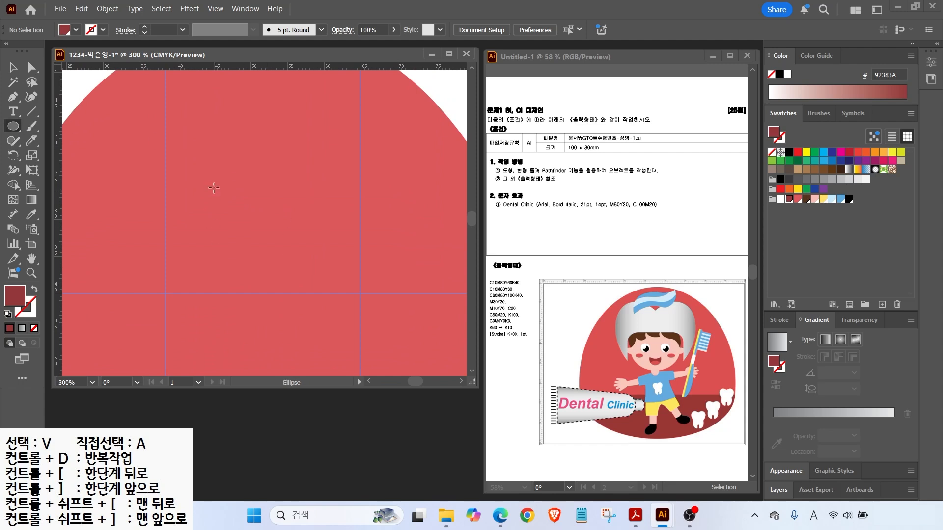
Draw a light pink FABFB7 face circle with small ear circles on both edges, tucked behind.
{"action": "left_click_drag", "start_coordinate": [184, 126], "coordinate": [344, 286]}
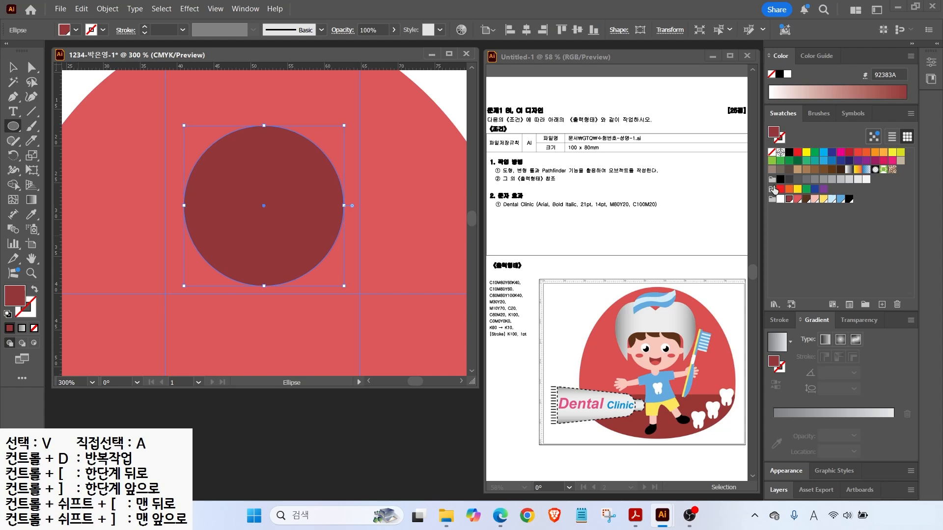
{"action": "left_click", "coordinate": [790, 198]}
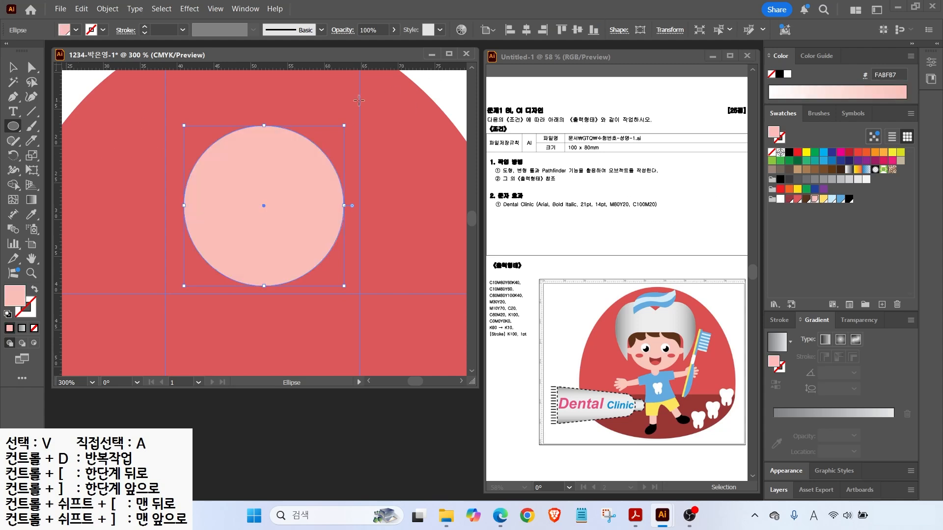
{"action": "left_click_drag", "start_coordinate": [183, 206], "coordinate": [195, 222]}
{"action": "key", "text": "v"}
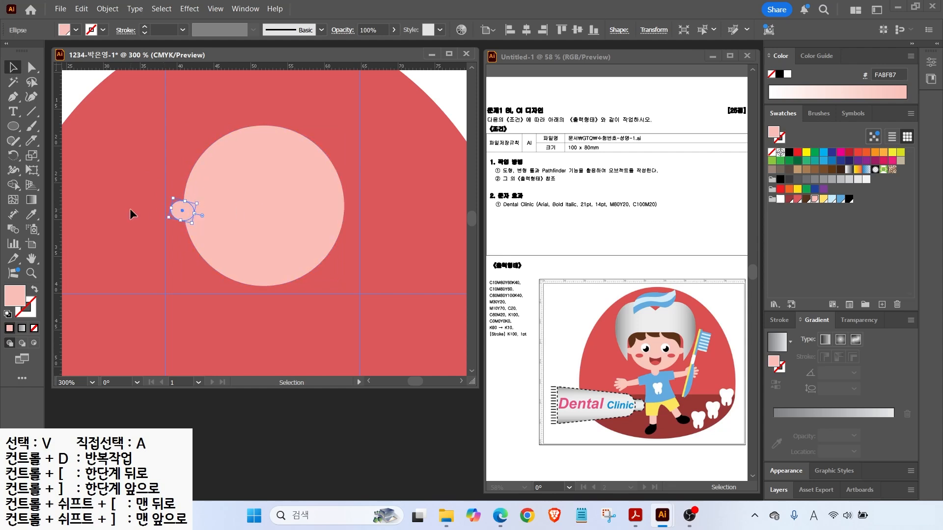
{"action": "left_click_drag", "start_coordinate": [178, 210], "coordinate": [340, 210]}
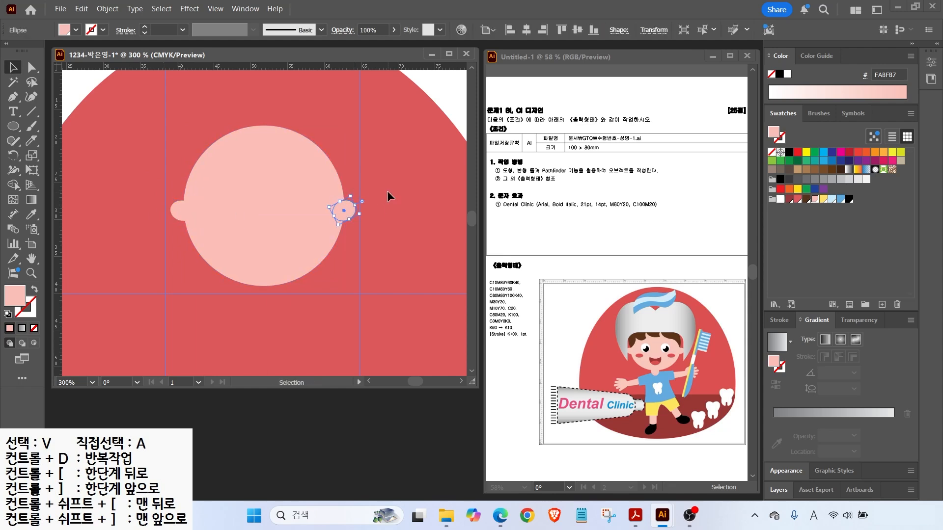
{"action": "key", "text": "ctrl+["}
{"action": "left_click", "coordinate": [387, 196]}
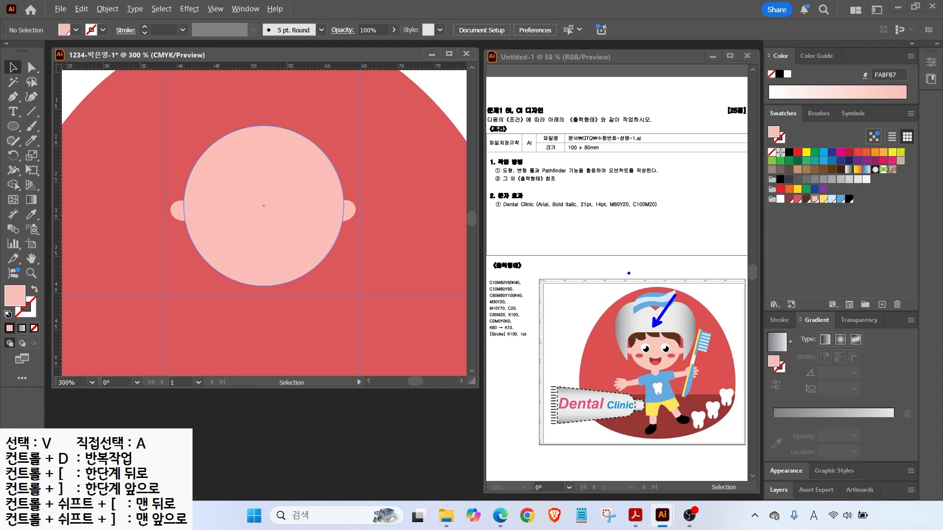
{"action": "left_click", "coordinate": [12, 98]}
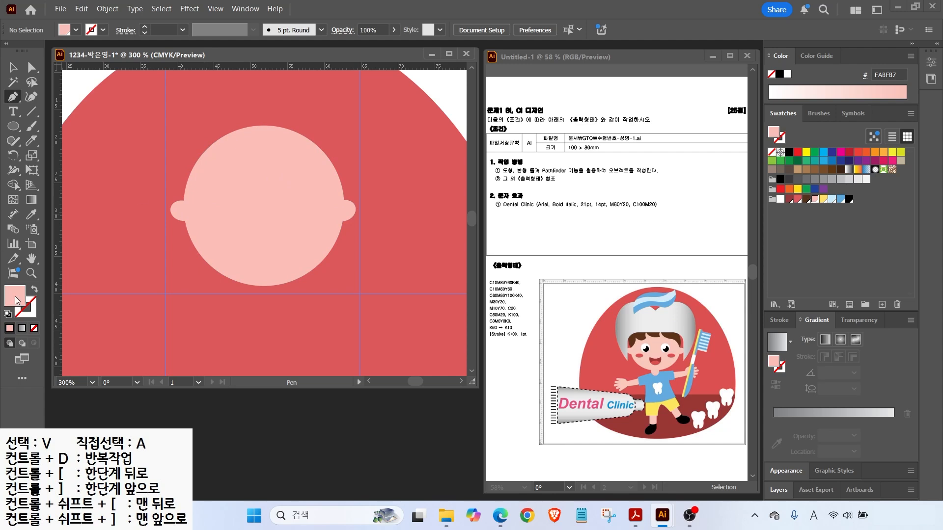
{"action": "left_click", "coordinate": [8, 314]}
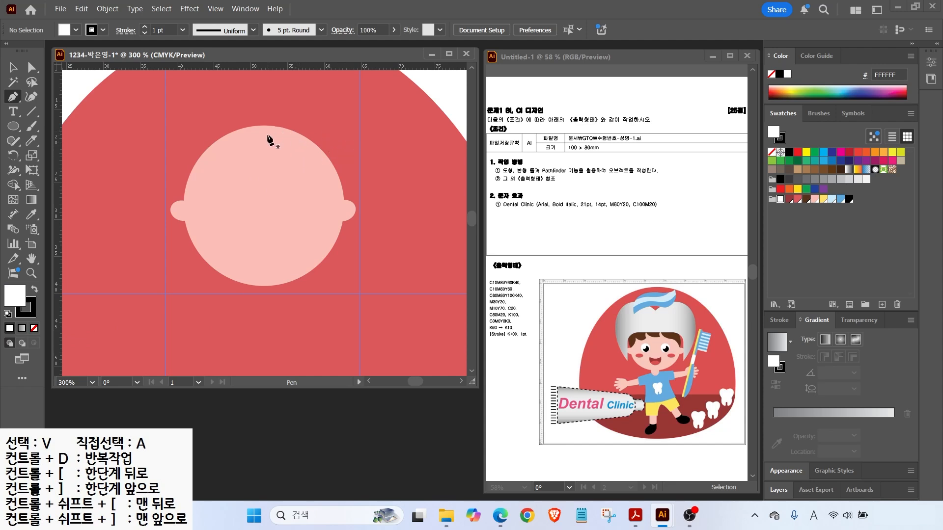
Trace a closed hair outline over the face top with a pointed fringe strand.
{"action": "left_click", "coordinate": [260, 157]}
{"action": "left_click_drag", "start_coordinate": [289, 189], "coordinate": [339, 217]}
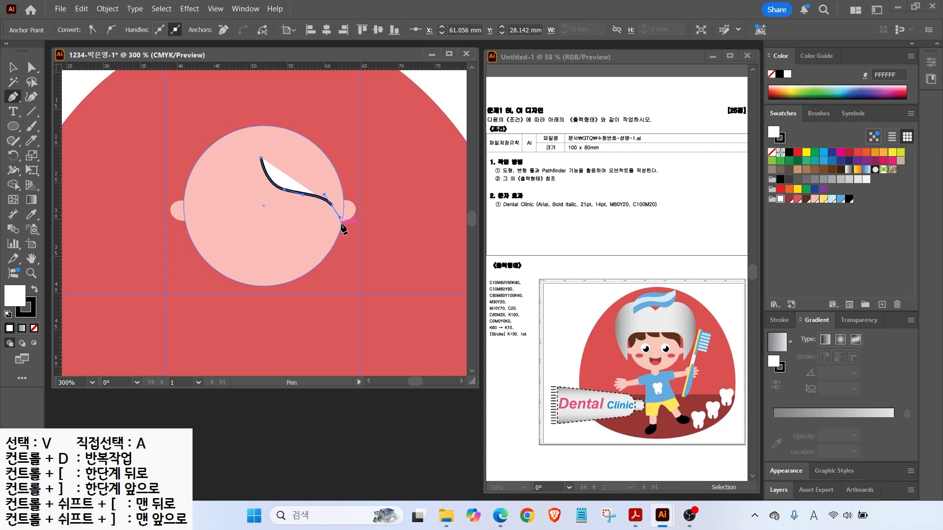
{"action": "left_click", "coordinate": [333, 208]}
{"action": "left_click_drag", "start_coordinate": [334, 167], "coordinate": [317, 134]}
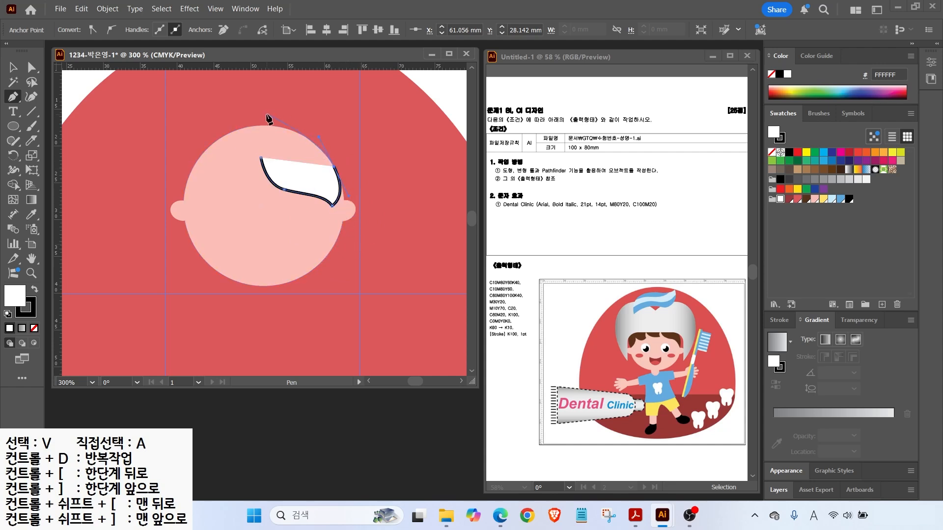
{"action": "left_click_drag", "start_coordinate": [259, 119], "coordinate": [232, 121]}
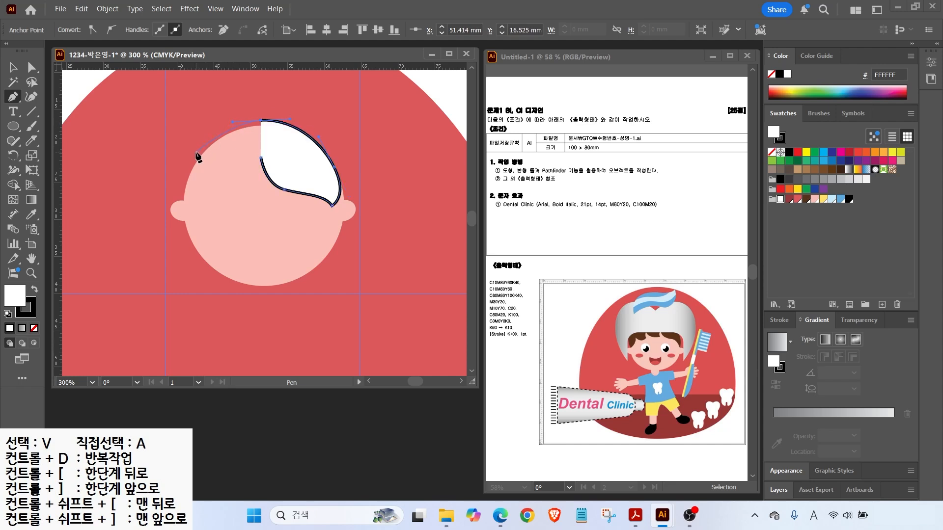
{"action": "left_click_drag", "start_coordinate": [195, 154], "coordinate": [218, 167]}
{"action": "left_click", "coordinate": [182, 209]}
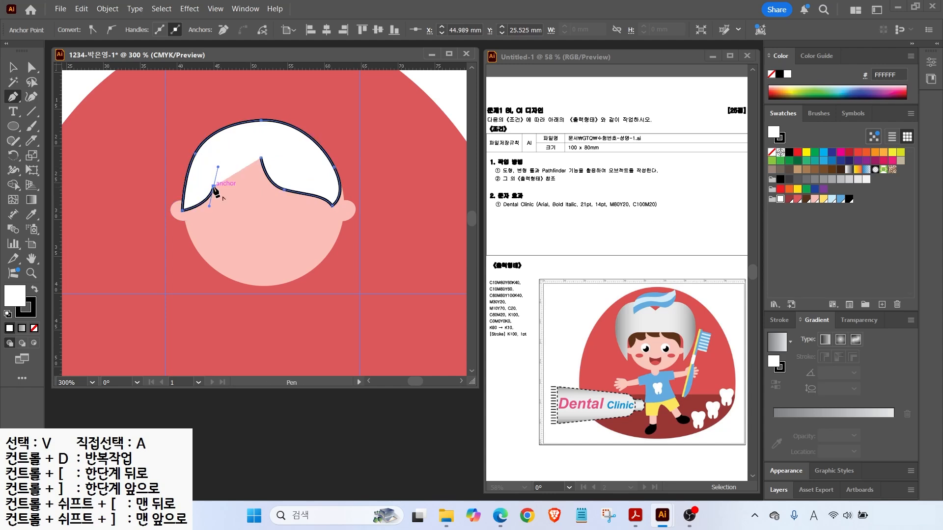
{"action": "left_click", "coordinate": [213, 186]}
{"action": "left_click_drag", "start_coordinate": [237, 197], "coordinate": [230, 155]}
{"action": "left_click", "coordinate": [228, 168]}
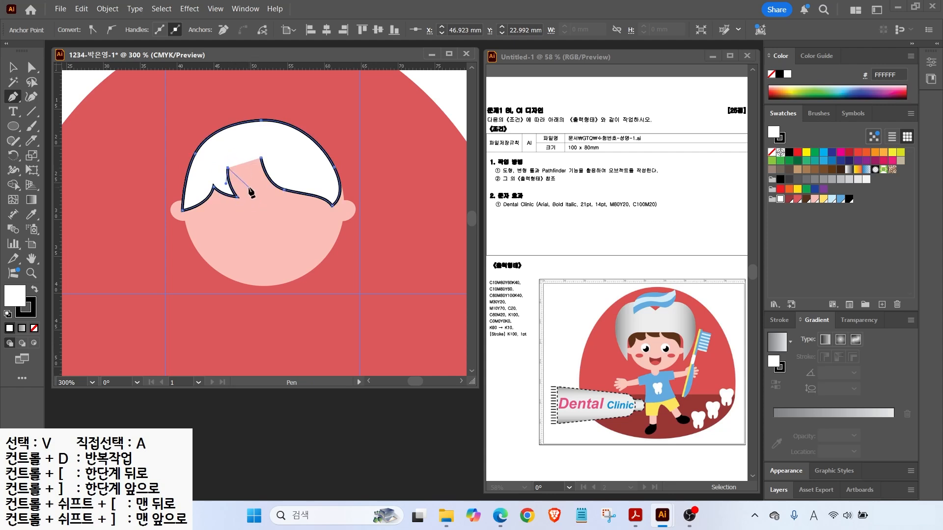
{"action": "left_click_drag", "start_coordinate": [258, 186], "coordinate": [284, 189]}
{"action": "left_click", "coordinate": [260, 156]}
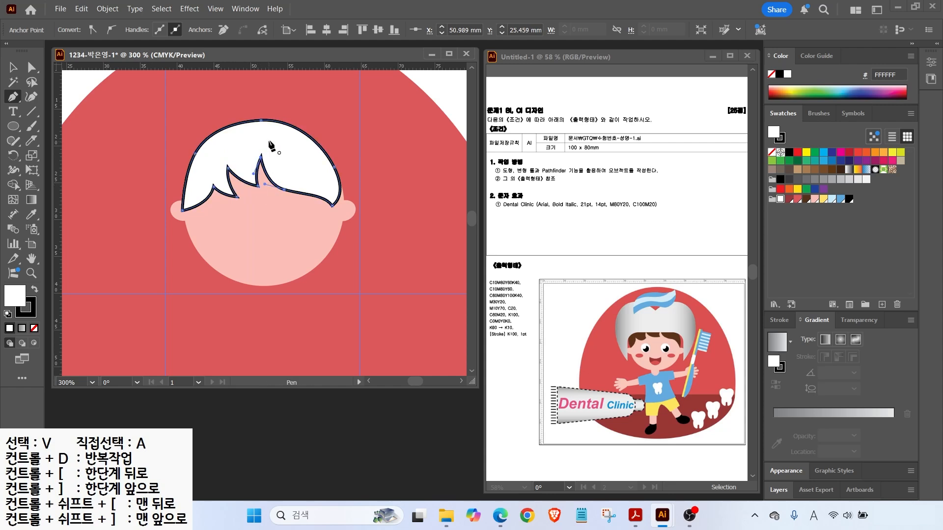
Fill the hair brown, remove its outline, and snap its right anchor onto the face edge.
{"action": "left_click", "coordinate": [806, 199]}
{"action": "key", "text": "x"}
{"action": "key", "text": "slash"}
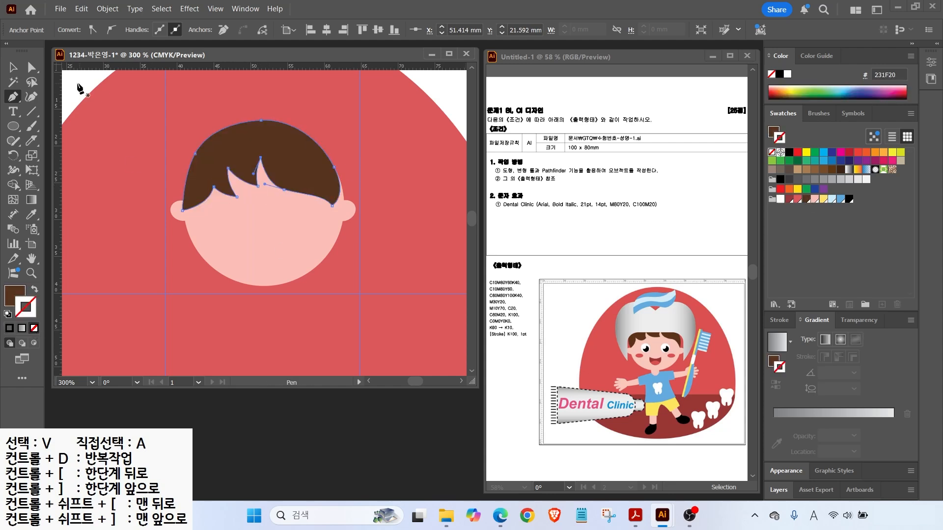
{"action": "key", "text": "a"}
{"action": "left_click_drag", "start_coordinate": [332, 205], "coordinate": [343, 206]}
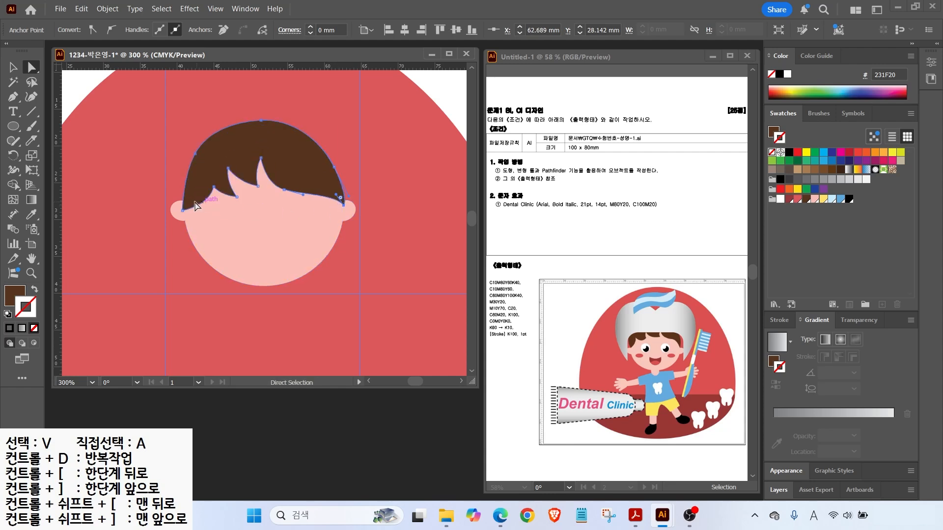
{"action": "left_click", "coordinate": [195, 154]}
Send both ears to the back behind the face and hair.
{"action": "key", "text": "v"}
{"action": "left_click", "coordinate": [171, 211]}
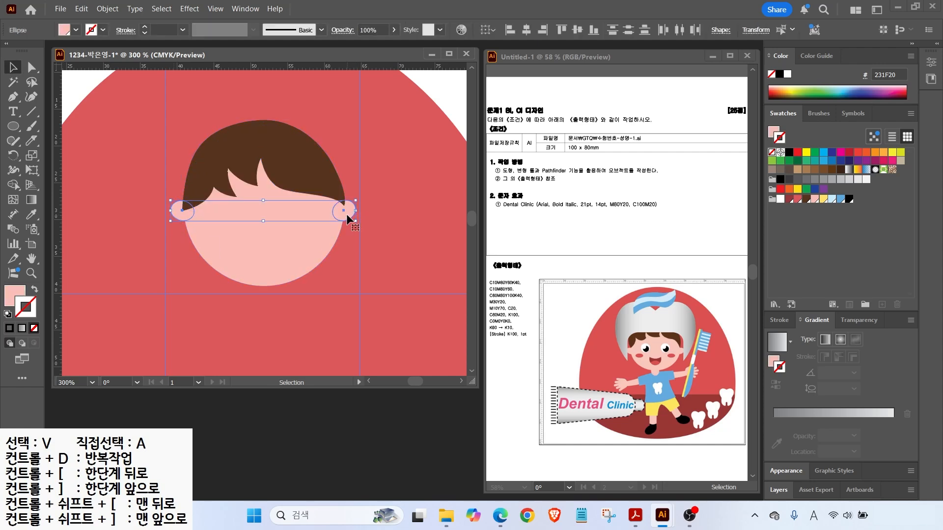
{"action": "key", "text": "ctrl+shift+bracketleft"}
{"action": "key", "text": "a"}
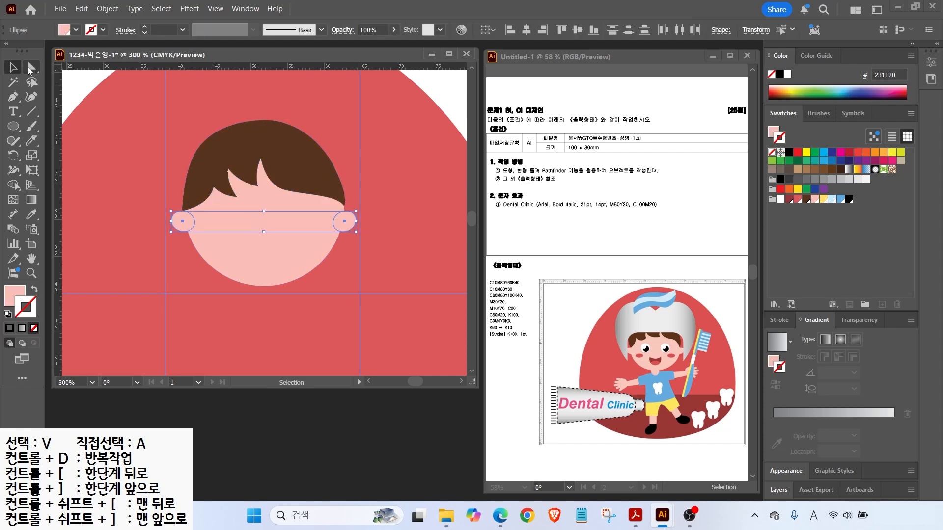
{"action": "left_click", "coordinate": [344, 206]}
Draw the left eye as a white circle with a black pupil.
{"action": "key", "text": "ctrl+shift+a"}
{"action": "left_click", "coordinate": [12, 126]}
{"action": "left_click", "coordinate": [9, 295]}
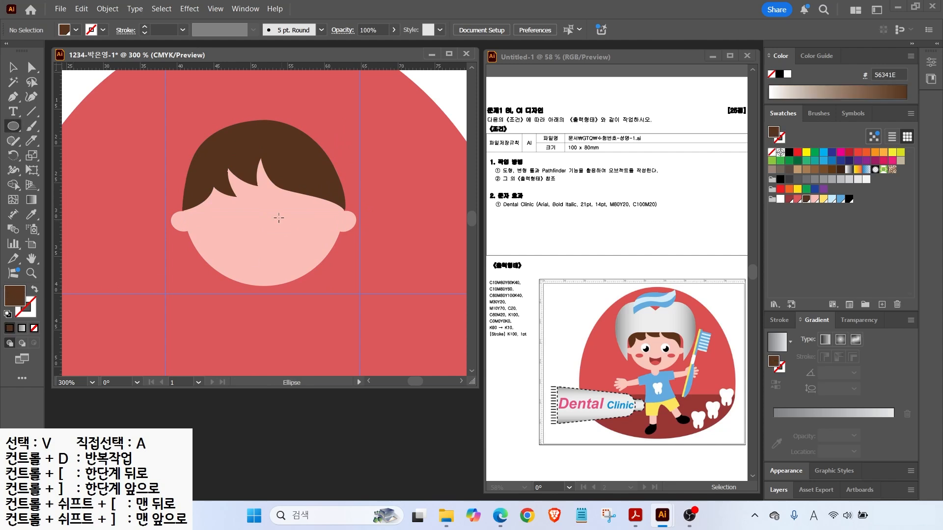
{"action": "left_click_drag", "start_coordinate": [225, 206], "coordinate": [249, 227]}
{"action": "left_click", "coordinate": [780, 199]}
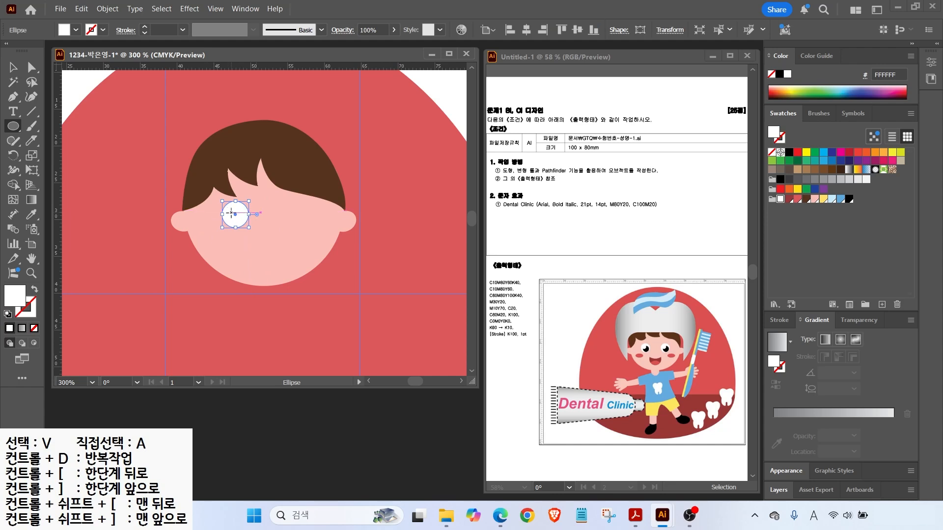
{"action": "scroll", "coordinate": [230, 215], "scroll_direction": "up", "scroll_amount": 2}
{"action": "left_click_drag", "start_coordinate": [229, 207], "coordinate": [263, 241]}
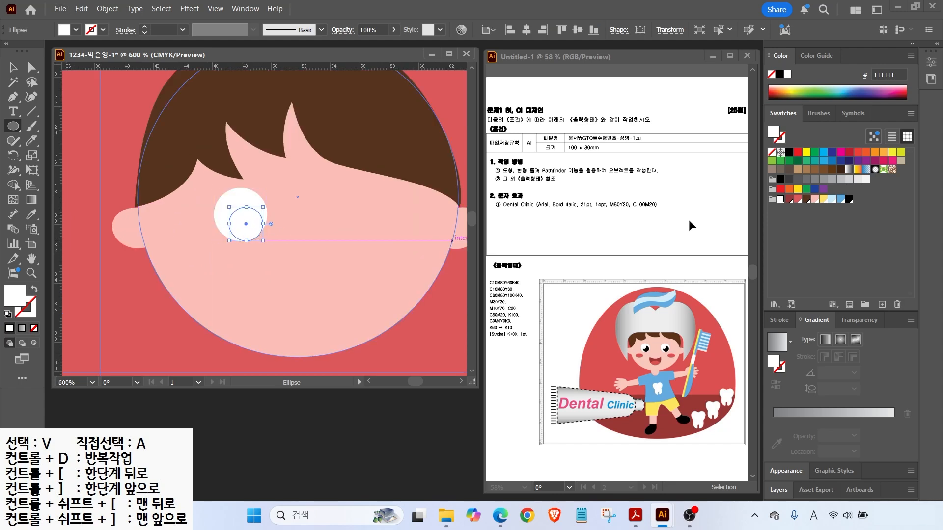
{"action": "left_click", "coordinate": [848, 199]}
Add a small tilted white highlight on the pupil.
{"action": "key", "text": "v"}
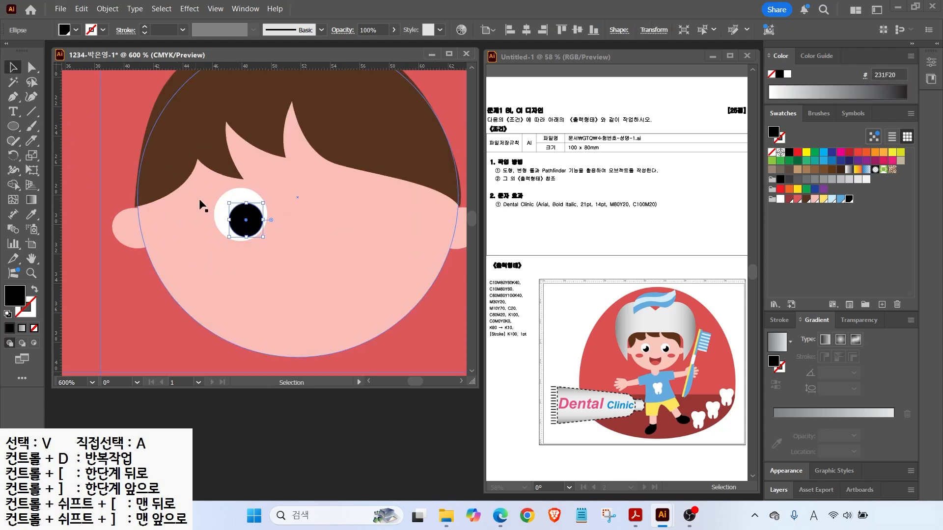
{"action": "left_click", "coordinate": [78, 132]}
{"action": "key", "text": "l"}
{"action": "left_click_drag", "start_coordinate": [226, 202], "coordinate": [252, 198]}
{"action": "left_click", "coordinate": [780, 199]}
{"action": "key", "text": "v"}
{"action": "left_click_drag", "start_coordinate": [256, 197], "coordinate": [236, 211]}
{"action": "left_click", "coordinate": [107, 257]}
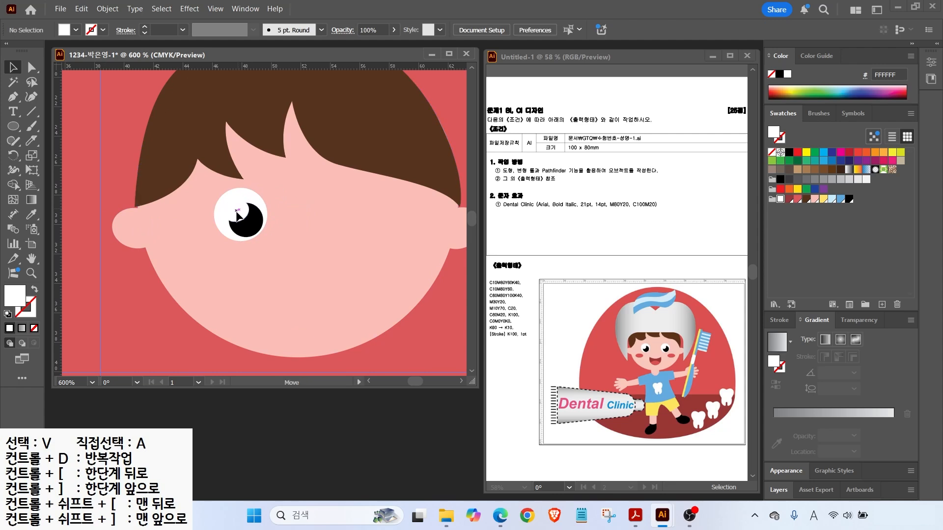
Add a red cheek under the left eye and copy the cheek and eye to the right side.
{"action": "key", "text": "l"}
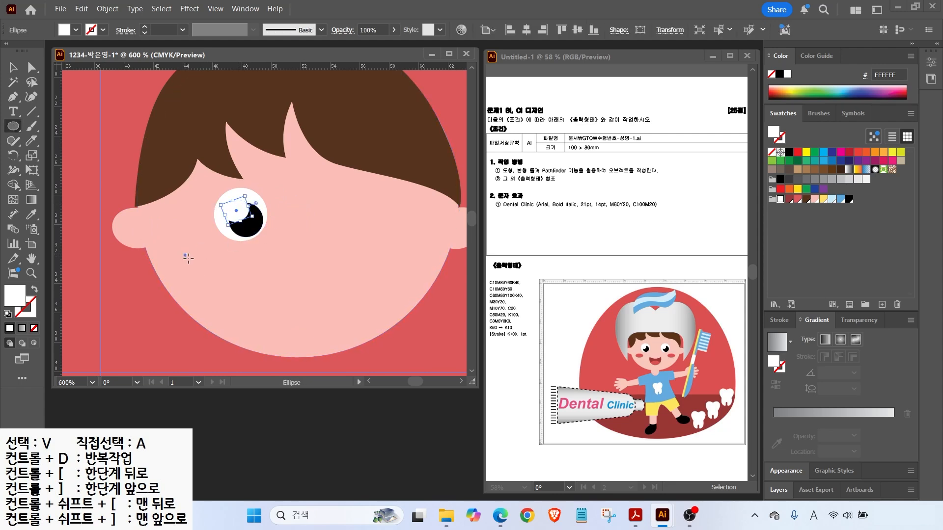
{"action": "left_click_drag", "start_coordinate": [184, 254], "coordinate": [236, 281]}
{"action": "left_click", "coordinate": [797, 199]}
{"action": "key", "text": "v"}
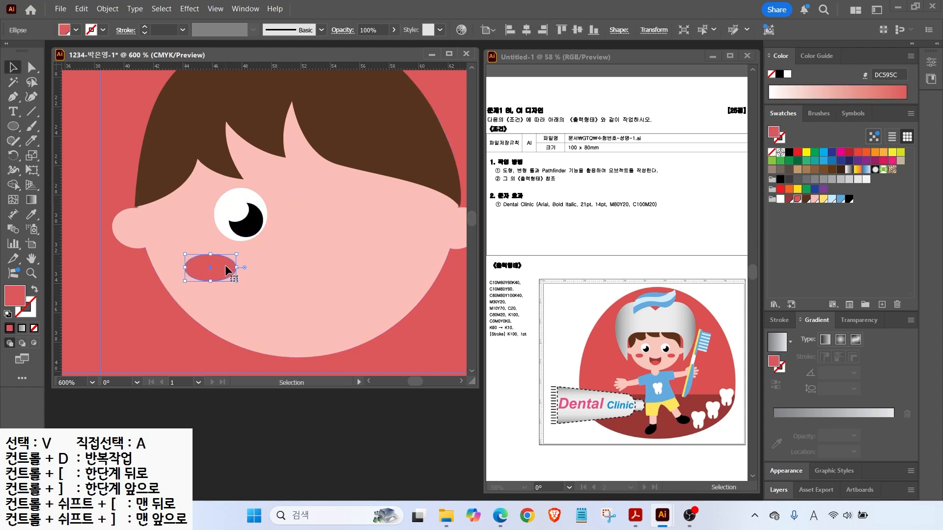
{"action": "left_click_drag", "start_coordinate": [223, 269], "coordinate": [404, 256]}
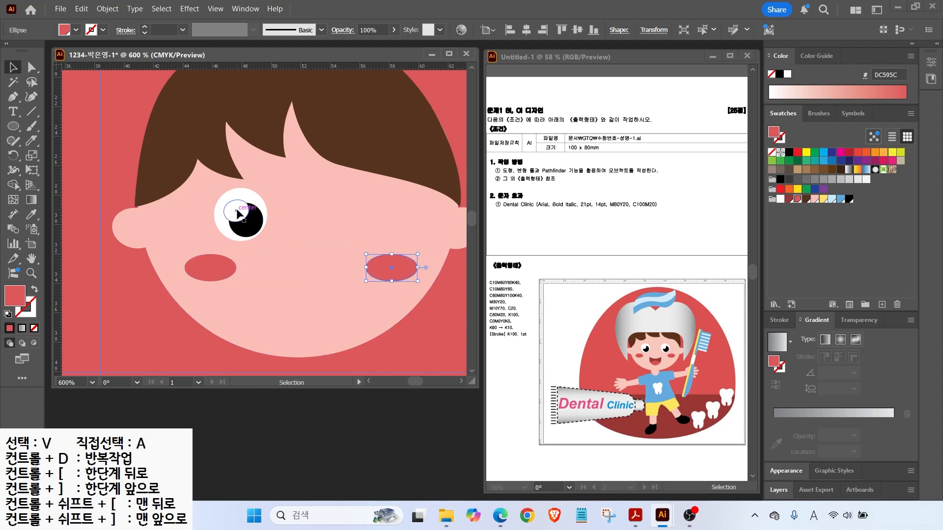
{"action": "left_click_drag", "start_coordinate": [239, 215], "coordinate": [350, 216]}
Draw a dark red 92383A mouth circle below the eyes.
{"action": "key", "text": "l"}
{"action": "left_click_drag", "start_coordinate": [259, 251], "coordinate": [343, 335]}
{"action": "left_click", "coordinate": [789, 199]}
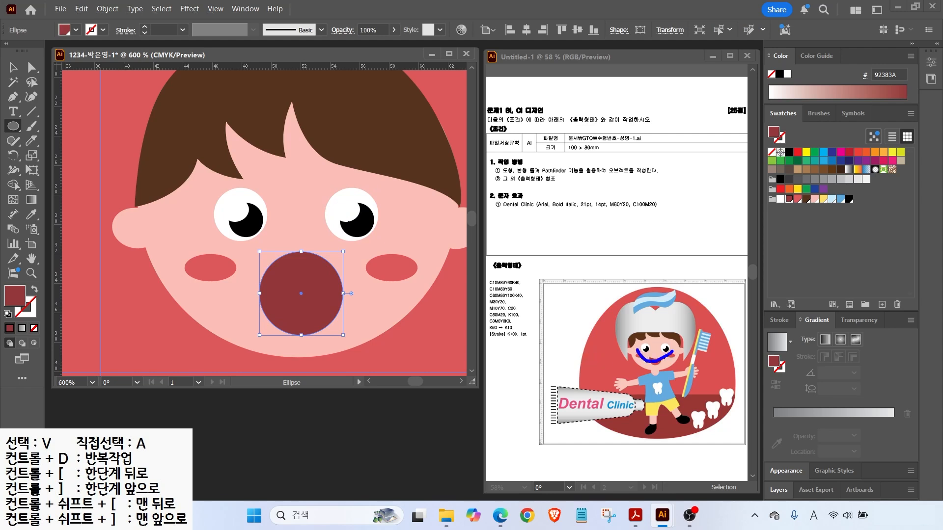
Centre the dark red mouth circle on the face and copy it slightly upward.
{"action": "left_click", "coordinate": [13, 67]}
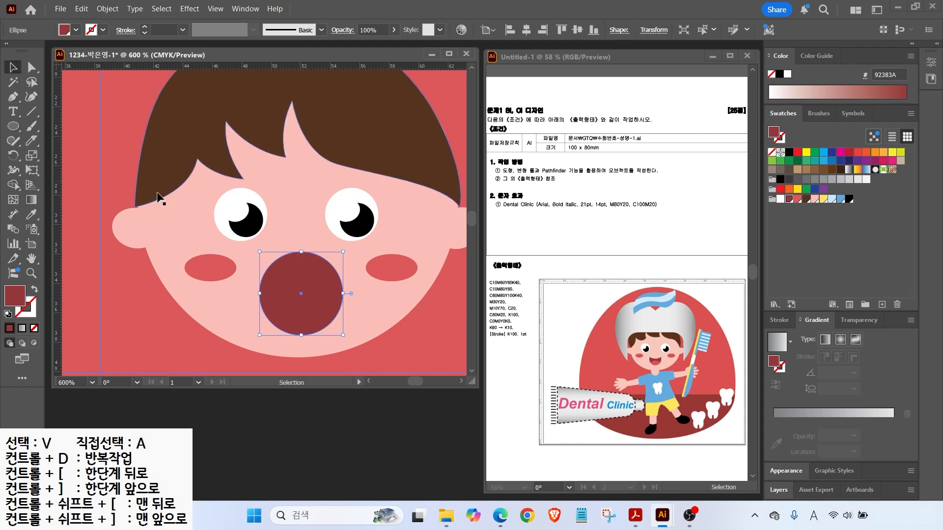
{"action": "mouse_move", "coordinate": [299, 272]}
{"action": "left_mouse_down"}
{"action": "mouse_move", "coordinate": [326, 264]}
{"action": "mouse_move", "coordinate": [311, 287]}
{"action": "mouse_move", "coordinate": [307, 256]}
{"action": "left_mouse_up"}
{"action": "left_click_drag", "start_coordinate": [312, 253], "coordinate": [313, 251]}
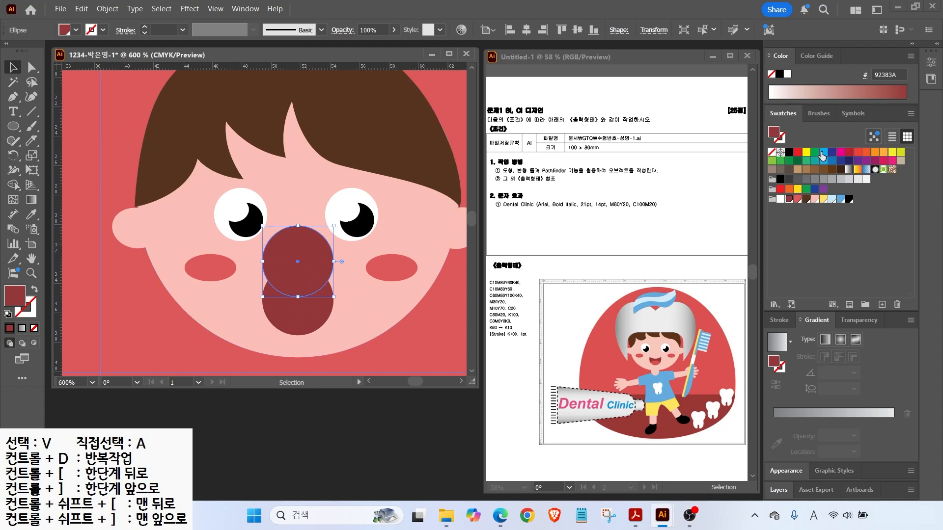
Colour the copy cyan 00AEEF and widen it into a flat oval over the mouth.
{"action": "left_click", "coordinate": [822, 153]}
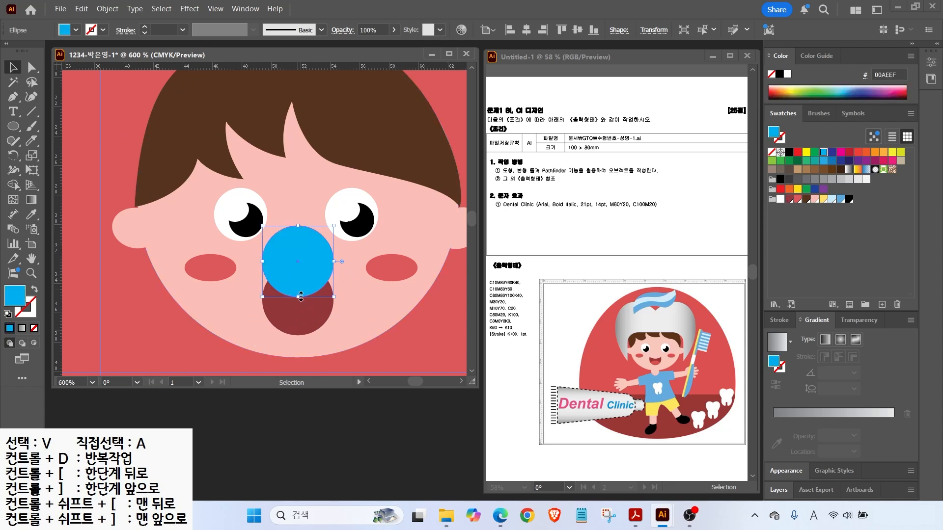
{"action": "left_click_drag", "start_coordinate": [301, 297], "coordinate": [301, 293]}
{"action": "left_click_drag", "start_coordinate": [262, 261], "coordinate": [249, 262]}
{"action": "left_click_drag", "start_coordinate": [334, 261], "coordinate": [298, 250]}
{"action": "left_click", "coordinate": [297, 316]}
{"action": "left_click", "coordinate": [294, 278]}
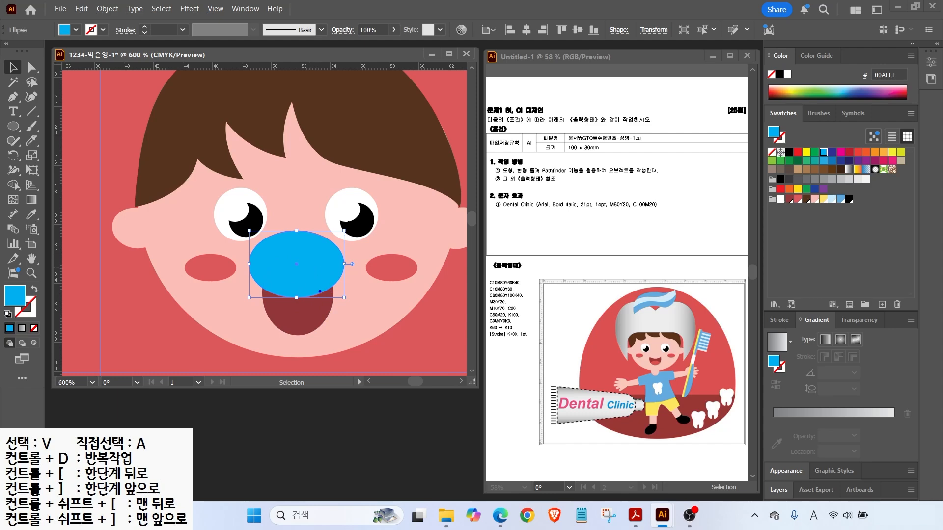
{"action": "mouse_move", "coordinate": [332, 284]}
{"action": "left_mouse_down"}
{"action": "mouse_move", "coordinate": [327, 247]}
{"action": "mouse_move", "coordinate": [334, 281]}
{"action": "left_mouse_up"}
{"action": "key", "text": "Escape"}
Open the Pathfinder panel from the Window menu and move it aside.
{"action": "left_click", "coordinate": [245, 9]}
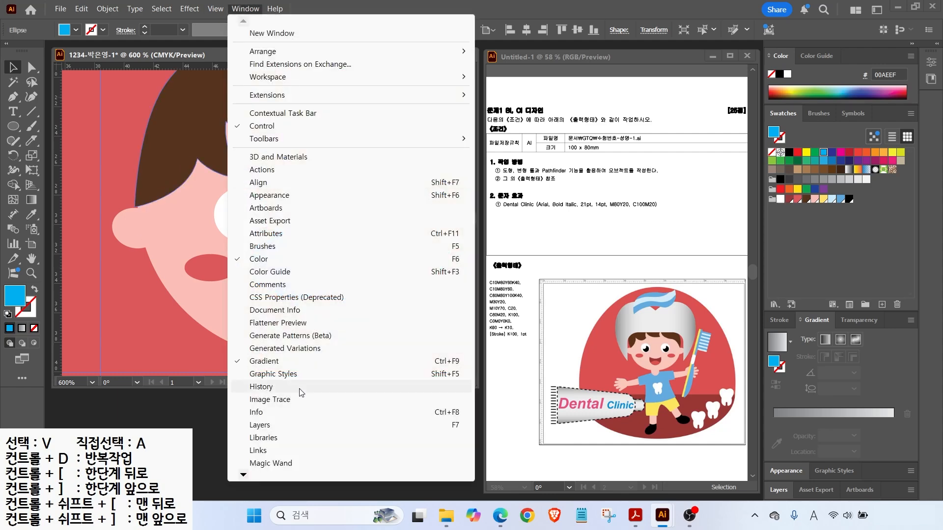
{"action": "mouse_move", "coordinate": [244, 476]}
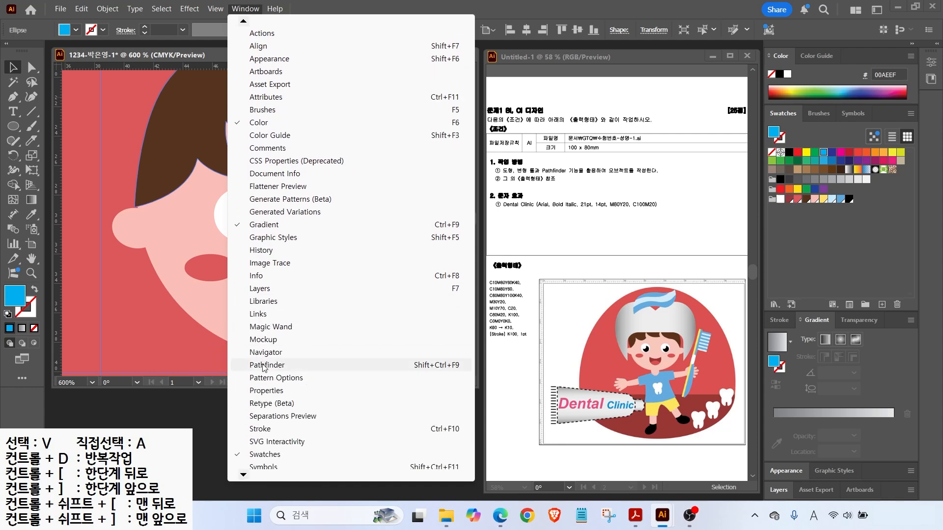
{"action": "left_click", "coordinate": [266, 365]}
{"action": "left_click_drag", "start_coordinate": [621, 72], "coordinate": [409, 396]}
Divide the dark red mouth with the blue nose and delete the nose piece.
{"action": "left_click", "coordinate": [259, 314]}
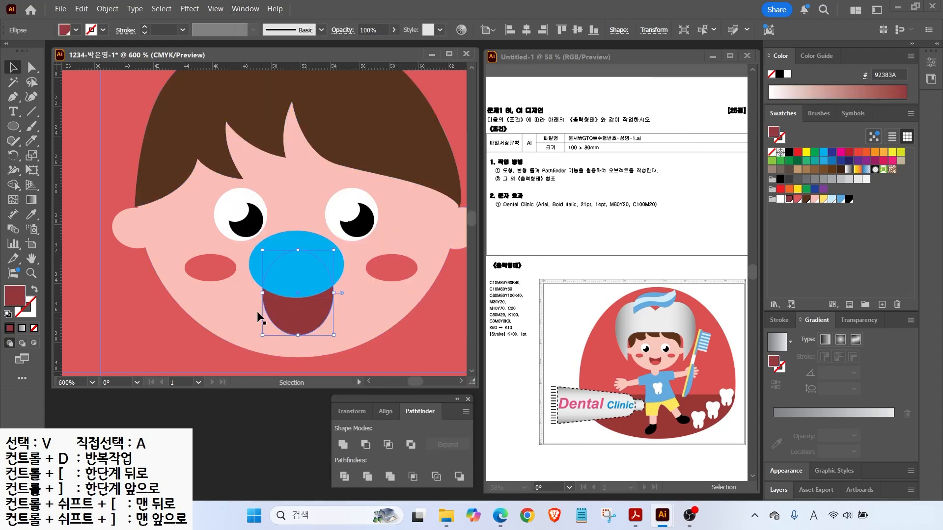
{"action": "left_click", "coordinate": [307, 270], "text": "shift"}
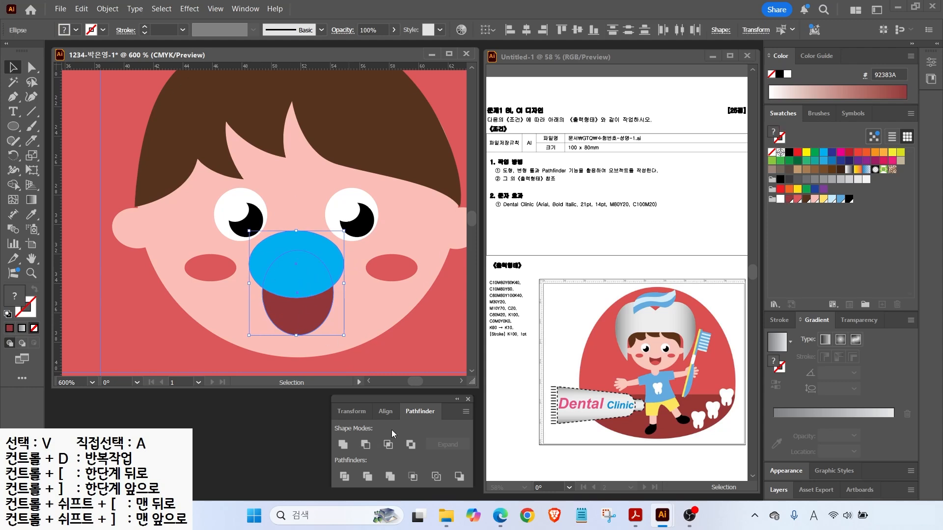
{"action": "left_click", "coordinate": [343, 478]}
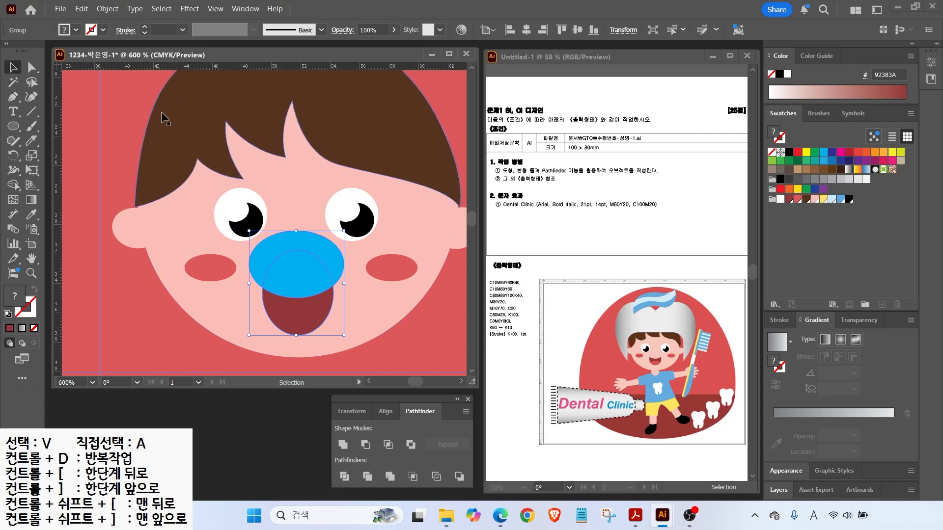
{"action": "left_click", "coordinate": [32, 68]}
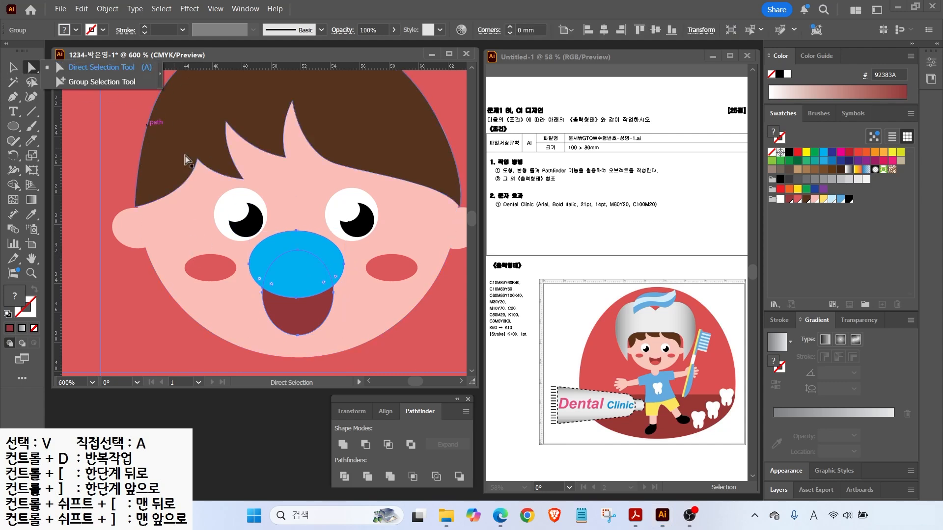
{"action": "left_click", "coordinate": [98, 82]}
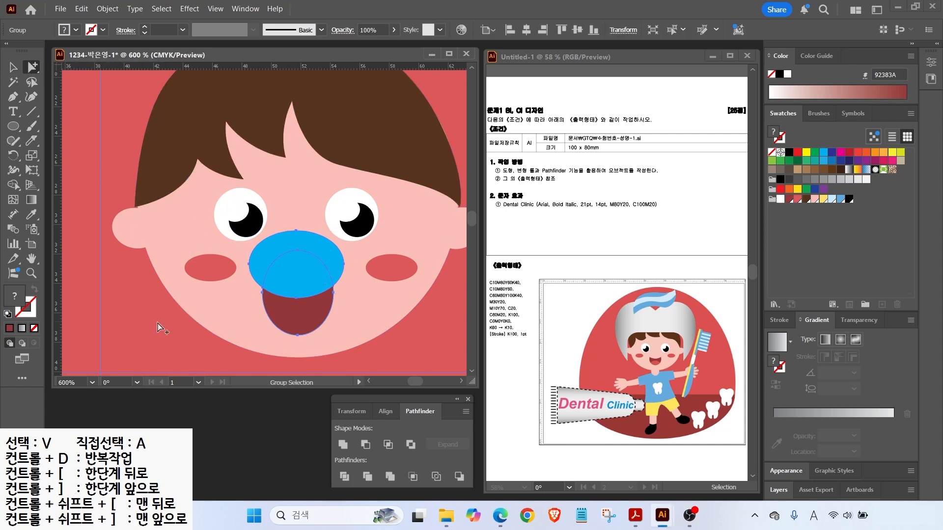
{"action": "left_click", "coordinate": [219, 319]}
{"action": "left_click", "coordinate": [276, 261]}
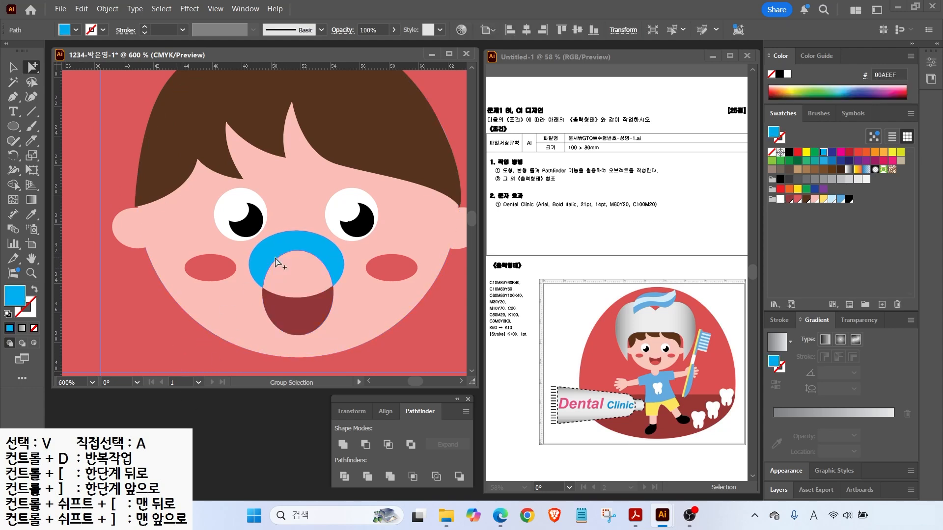
{"action": "key", "text": "Delete"}
{"action": "left_click", "coordinate": [294, 315]}
Divide the mouth with a new dark red ellipse and delete the large oval piece.
{"action": "key", "text": "l"}
{"action": "mouse_move", "coordinate": [249, 308]}
{"action": "left_mouse_down"}
{"action": "mouse_move", "coordinate": [336, 338]}
{"action": "mouse_move", "coordinate": [348, 384]}
{"action": "mouse_move", "coordinate": [348, 275]}
{"action": "left_mouse_up"}
{"action": "key", "text": "v"}
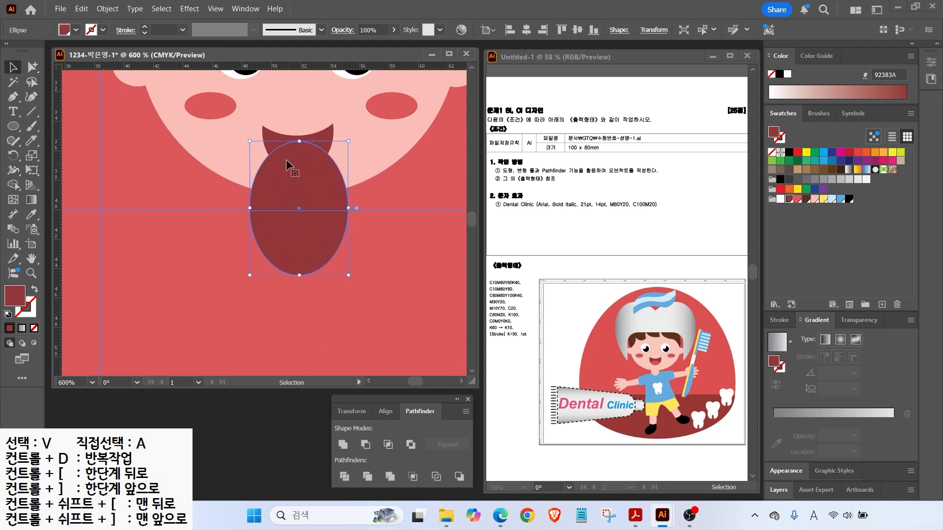
{"action": "left_click", "coordinate": [268, 128], "text": "shift"}
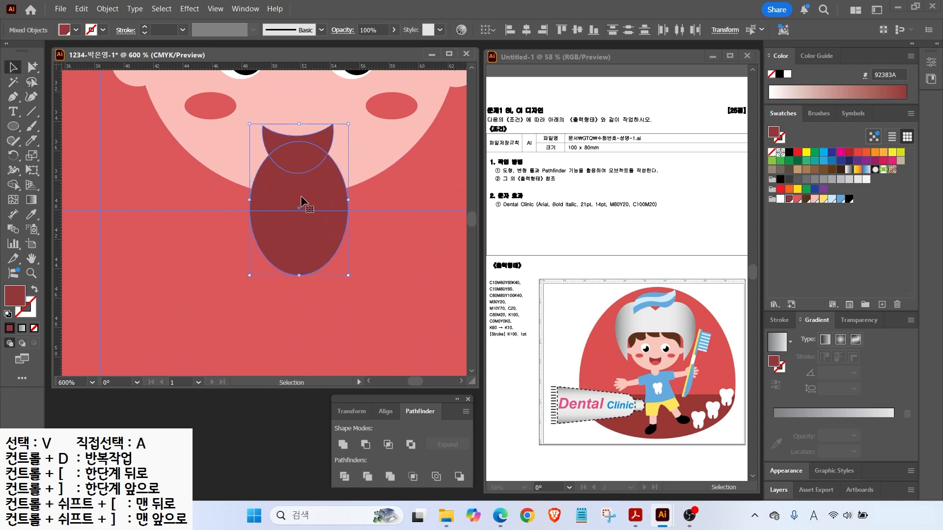
{"action": "left_click", "coordinate": [345, 476]}
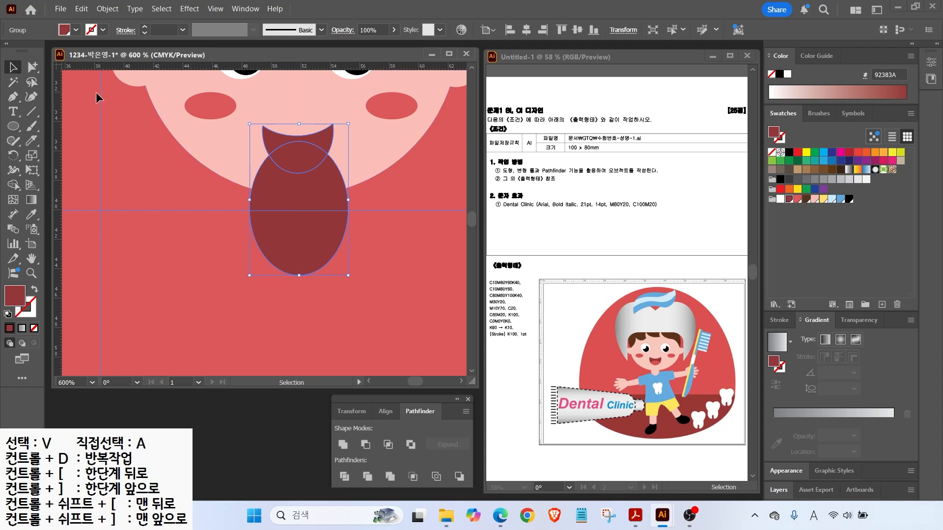
{"action": "left_click", "coordinate": [30, 67]}
{"action": "left_click", "coordinate": [217, 265]}
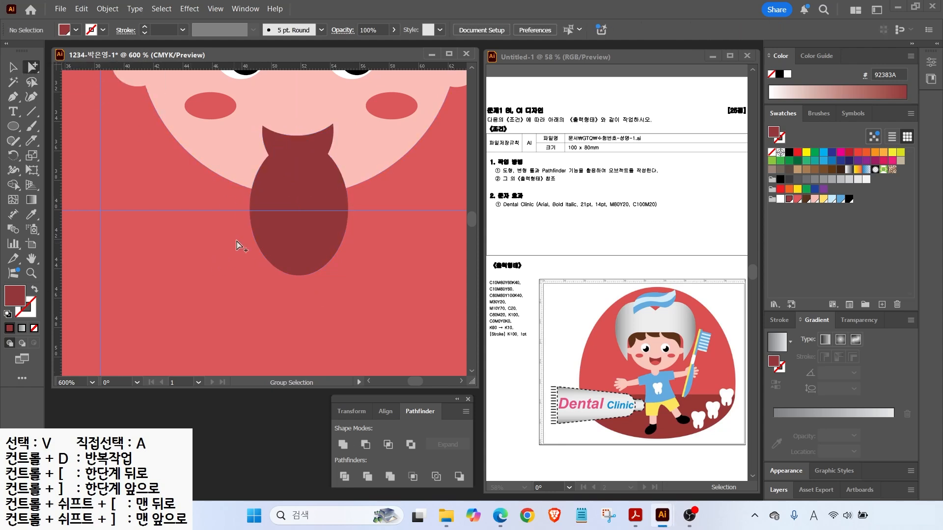
{"action": "left_click", "coordinate": [289, 234]}
{"action": "key", "text": "Delete"}
Recolour the small tongue piece lighter red DC595C and fit the artboard in view.
{"action": "left_click", "coordinate": [293, 158]}
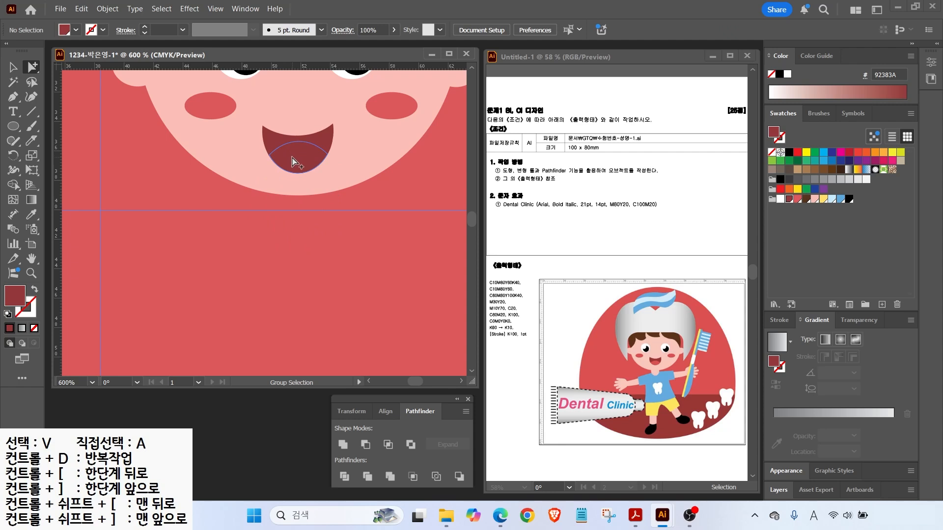
{"action": "left_click", "coordinate": [796, 199]}
{"action": "key", "text": "ctrl+0"}
{"action": "key", "text": "v"}
{"action": "left_click", "coordinate": [100, 113]}
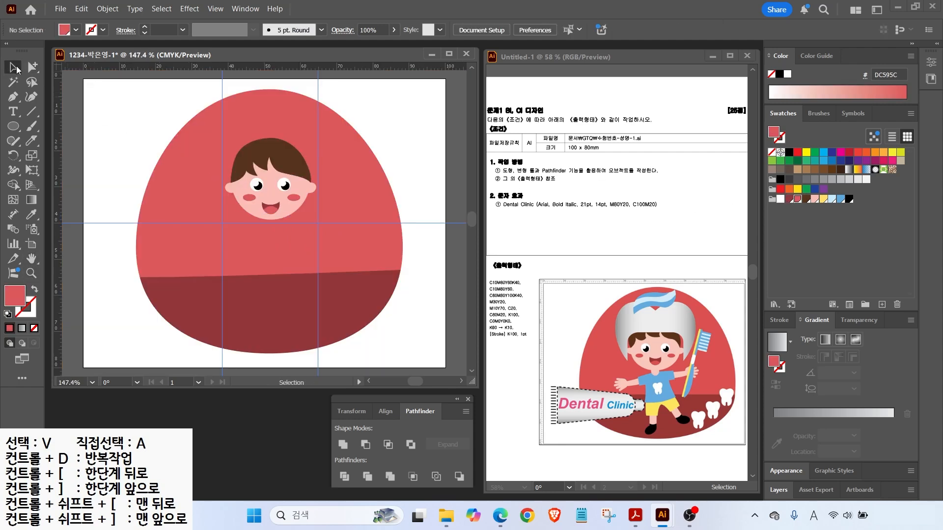
Draw a small skin-pink rounded rectangle under the chin as the neck.
{"action": "left_click", "coordinate": [295, 209]}
{"action": "left_click", "coordinate": [323, 148]}
{"action": "key", "text": "m"}
{"action": "left_click", "coordinate": [14, 126]}
{"action": "left_click", "coordinate": [90, 140]}
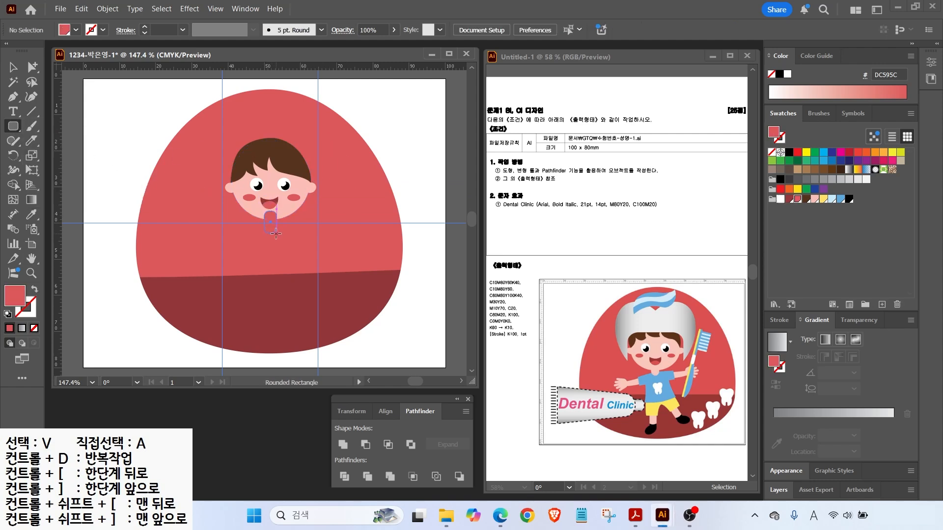
{"action": "left_click_drag", "start_coordinate": [276, 233], "coordinate": [276, 233]}
{"action": "left_click", "coordinate": [815, 199]}
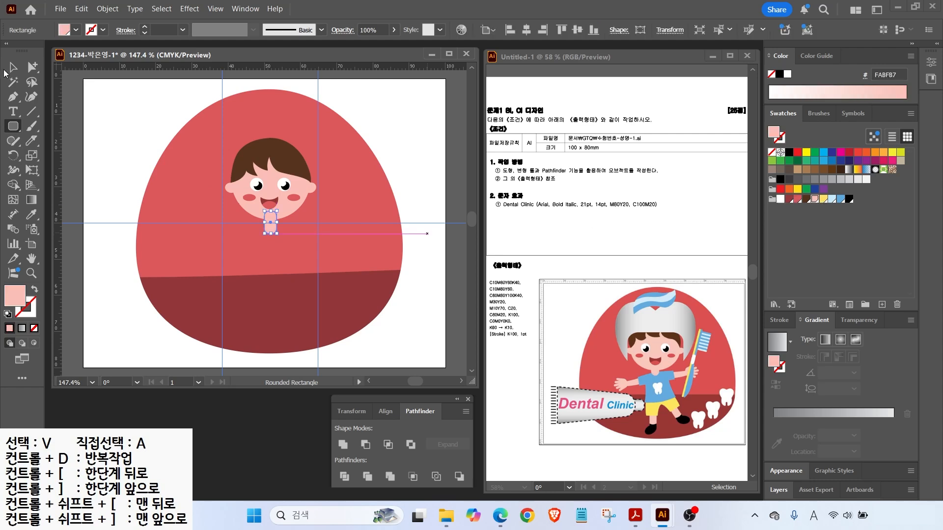
{"action": "left_click", "coordinate": [13, 68]}
{"action": "left_click", "coordinate": [116, 131]}
Drag the neck's corner widget to maximum radius, making it a pill shape.
{"action": "scroll", "coordinate": [266, 234], "scroll_direction": "up", "scroll_amount": 2}
{"action": "scroll", "coordinate": [266, 235], "scroll_direction": "up", "scroll_amount": 2}
{"action": "left_click", "coordinate": [268, 224]}
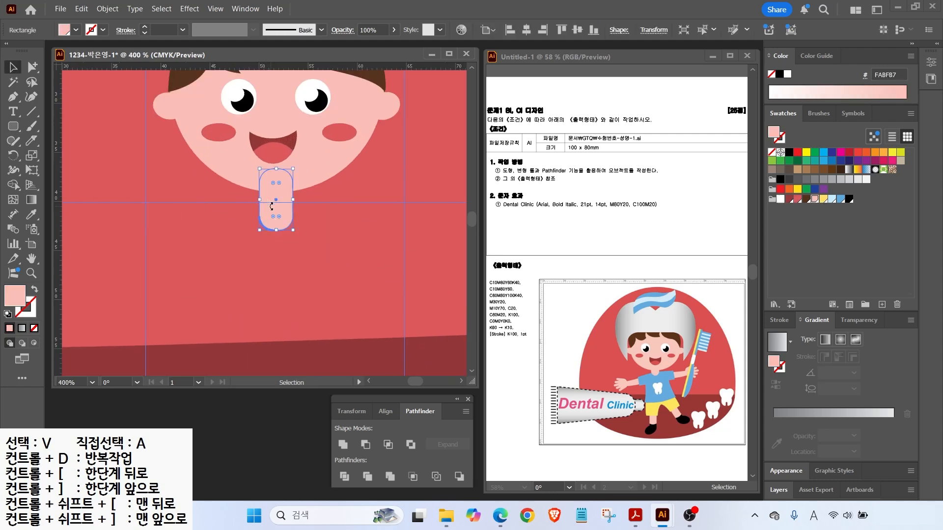
{"action": "key", "text": "ctrl"}
{"action": "key", "text": "a"}
{"action": "left_click_drag", "start_coordinate": [270, 220], "coordinate": [287, 212]}
{"action": "key", "text": "v"}
Draw a trial rounded rectangle left of the neck, adjust its roundness, then delete it.
{"action": "left_click", "coordinate": [14, 129]}
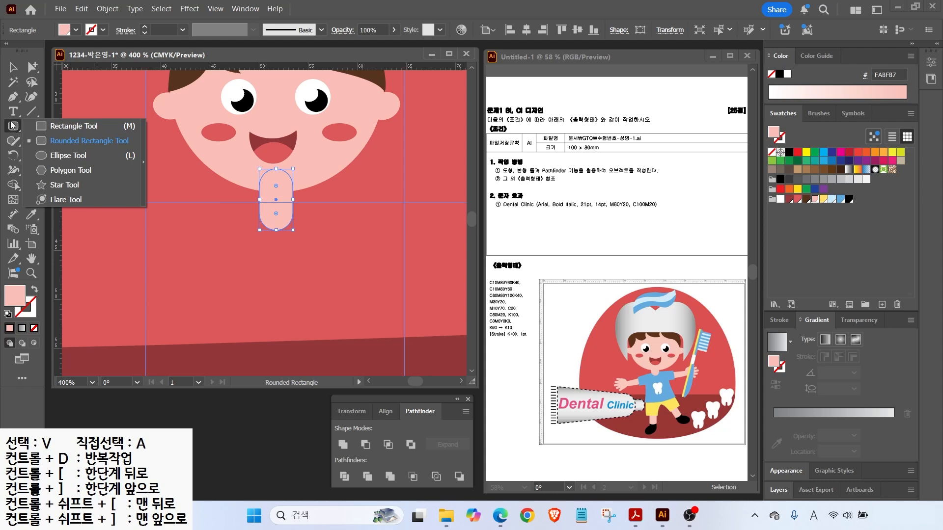
{"action": "left_click", "coordinate": [58, 141]}
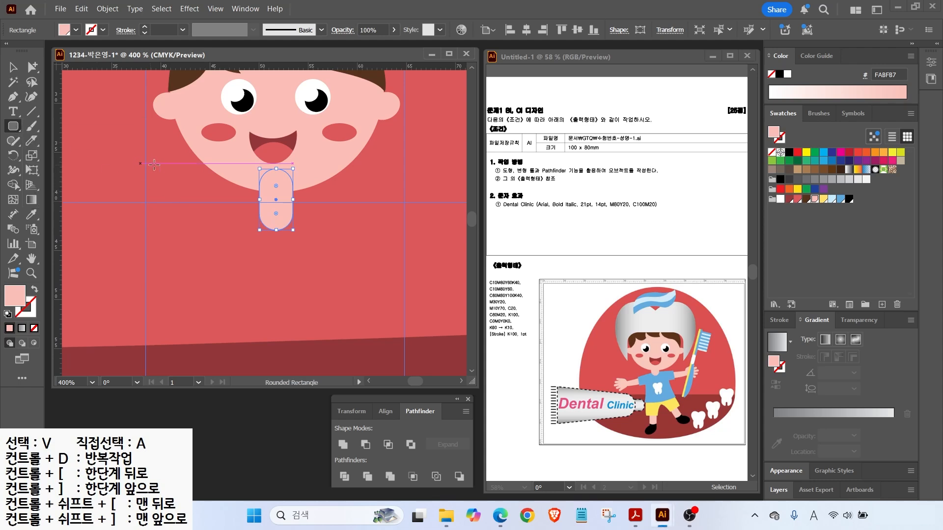
{"action": "left_click_drag", "start_coordinate": [103, 165], "coordinate": [137, 236]}
{"action": "key", "text": "Up"}
{"action": "key", "text": "Up"}
{"action": "key", "text": "Up"}
{"action": "key", "text": "Up"}
{"action": "key", "text": "Down"}
{"action": "key", "text": "Down"}
{"action": "key", "text": "Down"}
{"action": "key", "text": "Down"}
{"action": "key", "text": "Up"}
{"action": "key", "text": "Up"}
{"action": "key", "text": "Up"}
{"action": "key", "text": "Up"}
{"action": "left_click", "coordinate": [14, 67]}
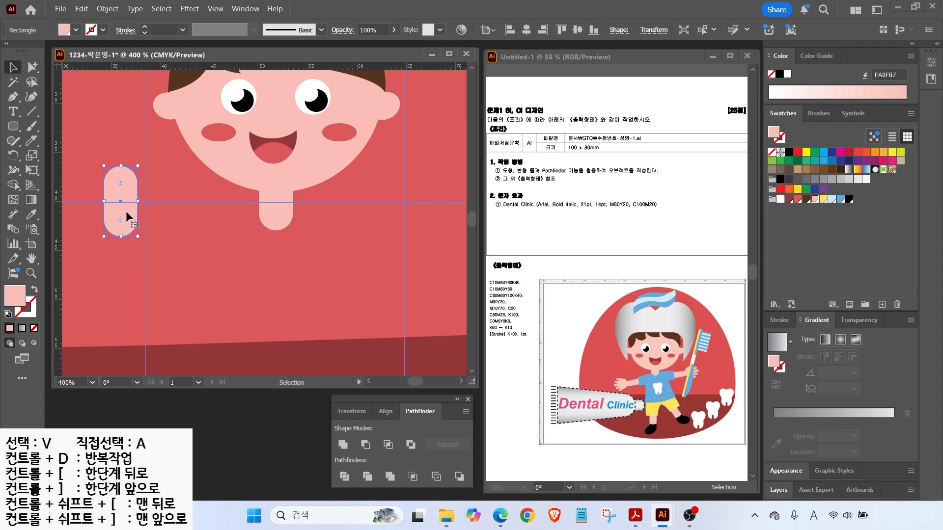
{"action": "key", "text": "Delete"}
Pan the view to show the chin and upper body, ready for the Pen tool.
{"action": "scroll", "coordinate": [268, 227], "scroll_direction": "down", "scroll_amount": 1}
{"action": "left_click_drag", "start_coordinate": [271, 221], "coordinate": [255, 161]}
{"action": "left_click", "coordinate": [14, 97]}
{"action": "key", "text": "a"}
{"action": "left_click", "coordinate": [13, 100]}
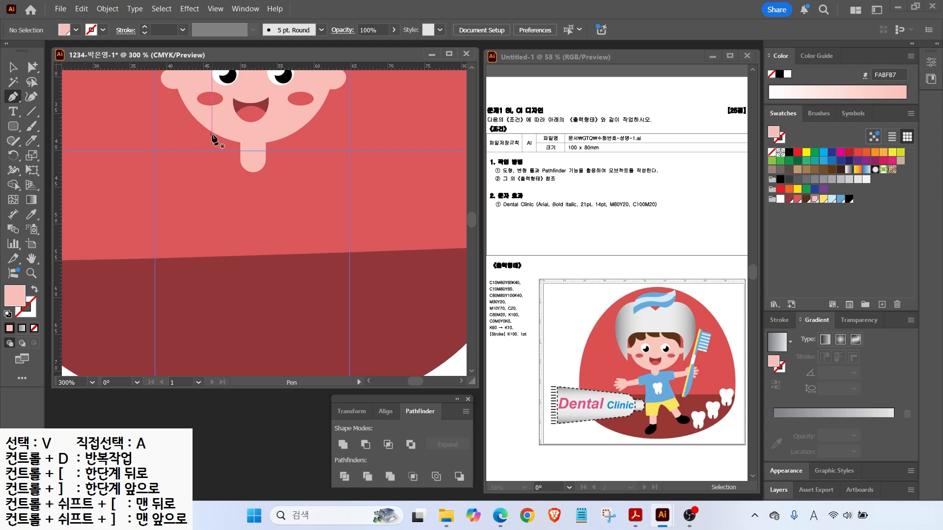
Start the T-shirt outline across the shoulders and right sleeve, filled light blue 5DA9DD.
{"action": "left_click", "coordinate": [190, 157]}
{"action": "left_click", "coordinate": [252, 151]}
{"action": "left_click", "coordinate": [320, 154]}
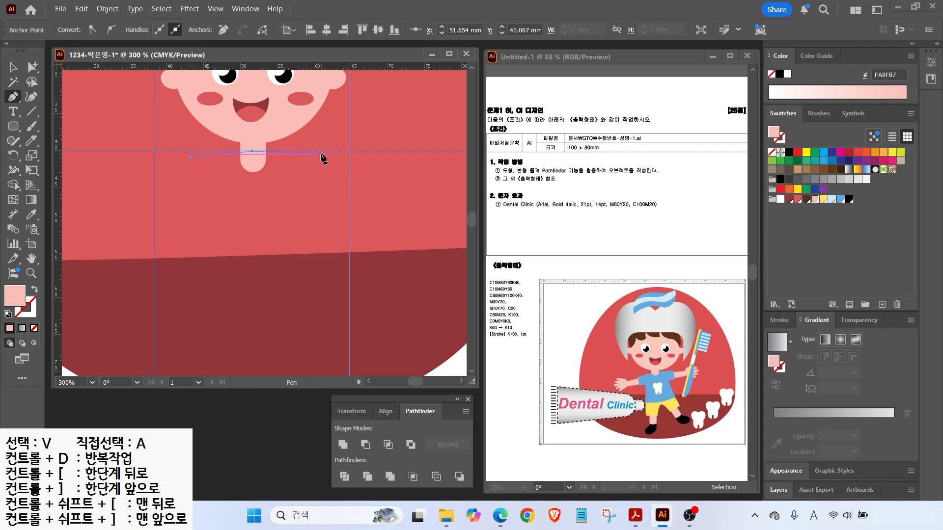
{"action": "left_click", "coordinate": [840, 199]}
{"action": "left_click", "coordinate": [326, 184]}
{"action": "left_click", "coordinate": [293, 186]}
Finish the shirt outline through the hem and left sleeve, then tweak the top-left shoulder.
{"action": "left_click", "coordinate": [313, 256]}
{"action": "left_click", "coordinate": [260, 265]}
{"action": "left_click", "coordinate": [210, 265]}
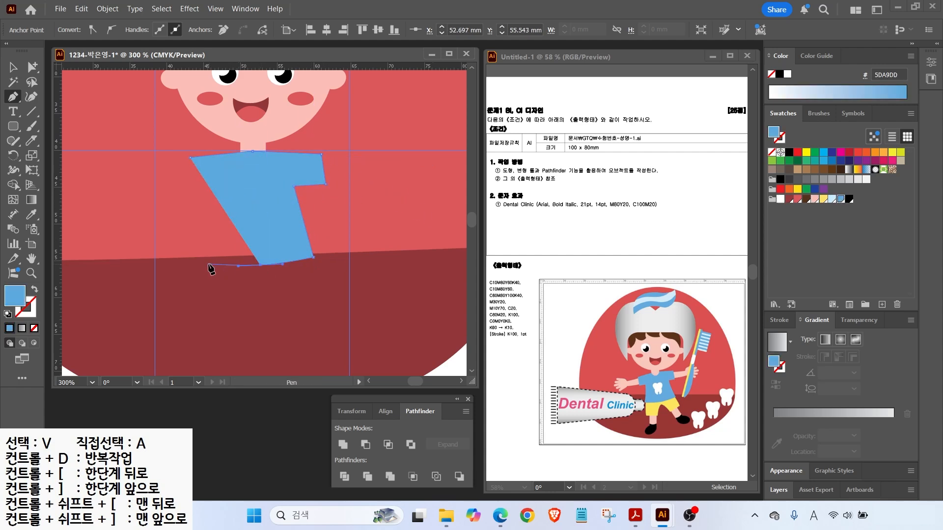
{"action": "left_click", "coordinate": [218, 185]}
{"action": "left_click", "coordinate": [187, 189]}
{"action": "left_click", "coordinate": [190, 158]}
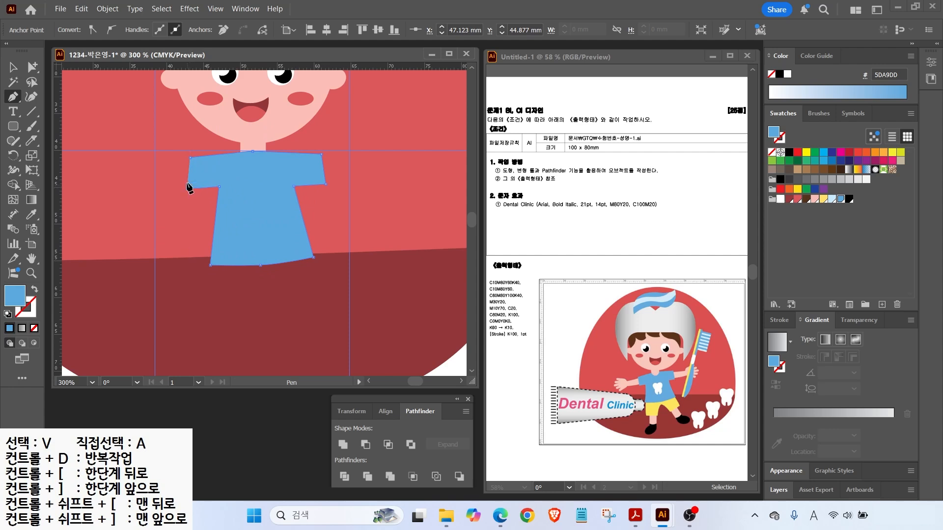
{"action": "left_click", "coordinate": [32, 68]}
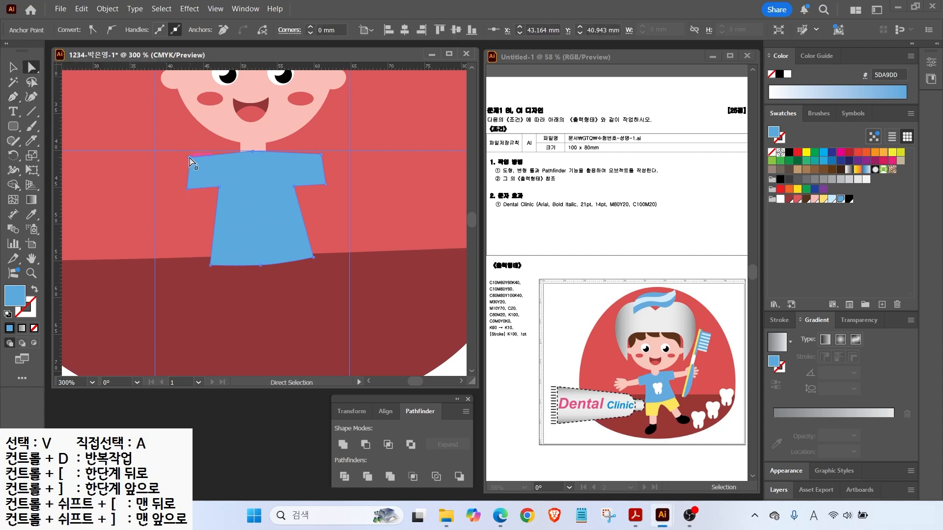
{"action": "left_click_drag", "start_coordinate": [191, 161], "coordinate": [184, 158]}
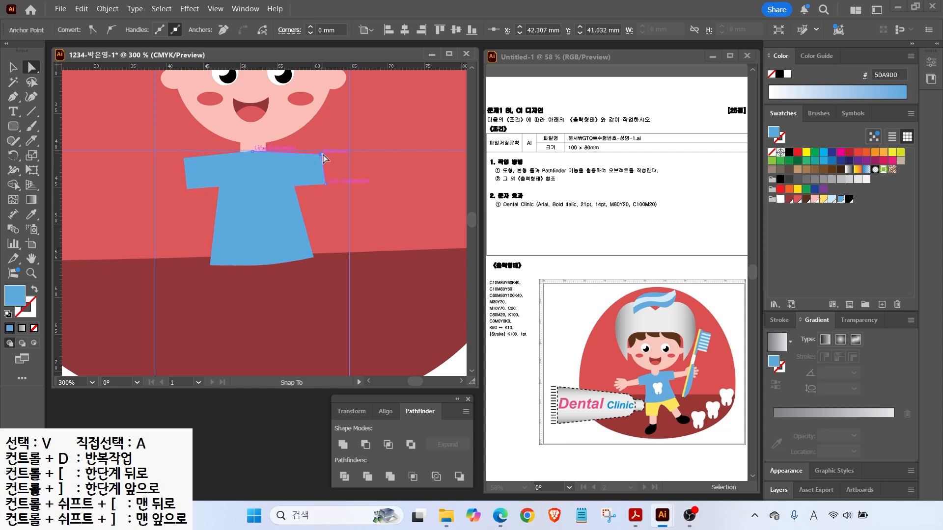
Bring the pink neck forward in front of the shirt and fit the artboard in view.
{"action": "left_click", "coordinate": [250, 150]}
{"action": "right_click", "coordinate": [249, 146]}
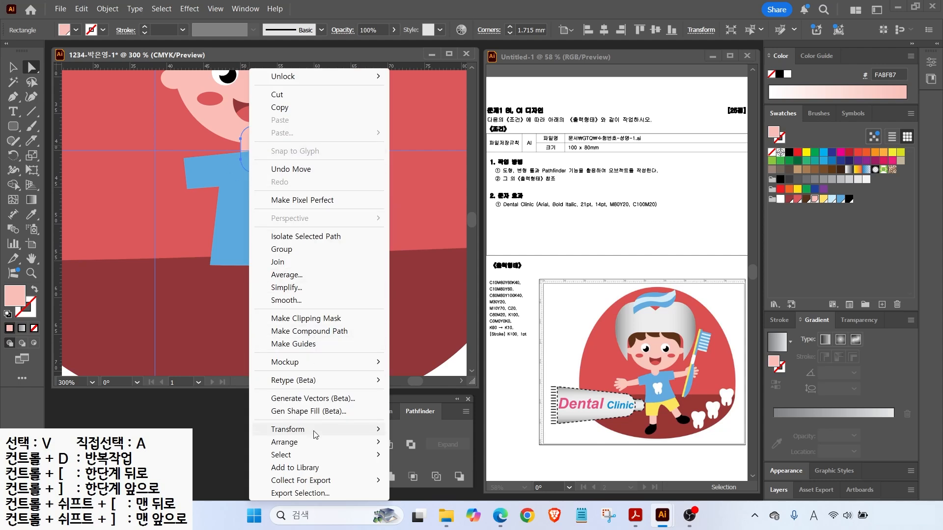
{"action": "mouse_move", "coordinate": [321, 445]}
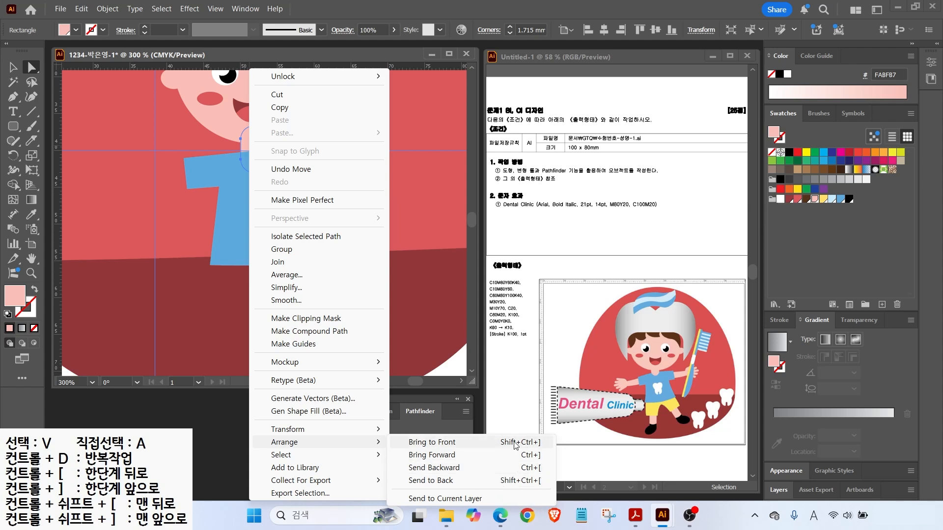
{"action": "left_click", "coordinate": [520, 457]}
{"action": "key", "text": "v"}
{"action": "left_click", "coordinate": [240, 213]}
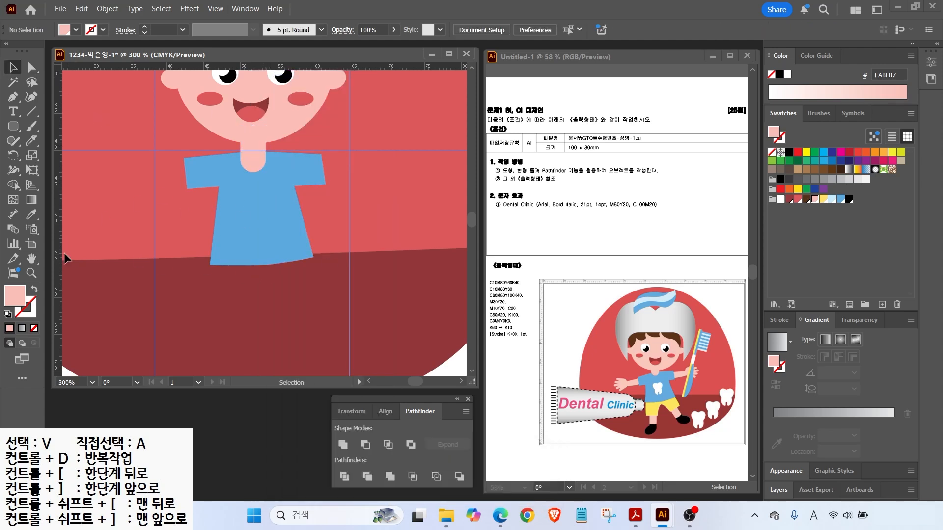
{"action": "key", "text": "ctrl+0"}
{"action": "key", "text": "p"}
{"action": "left_click", "coordinate": [249, 178]}
Draw the shorts outline below the shirt with the Pen and fill it yellow.
{"action": "left_click", "coordinate": [254, 277]}
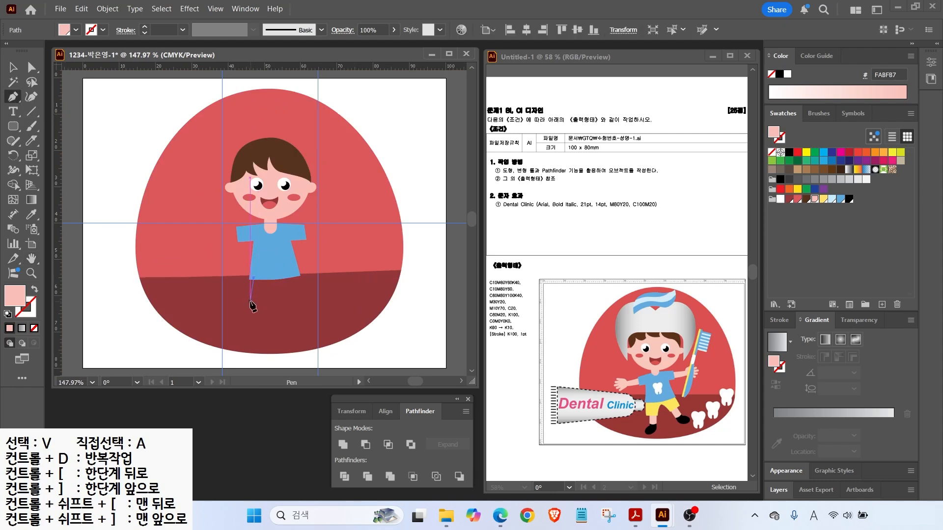
{"action": "left_click_drag", "start_coordinate": [252, 309], "coordinate": [251, 313]}
{"action": "left_click", "coordinate": [271, 303]}
{"action": "left_click", "coordinate": [274, 284]}
{"action": "left_click_drag", "start_coordinate": [284, 301], "coordinate": [294, 270]}
{"action": "left_click", "coordinate": [294, 271]}
{"action": "left_click", "coordinate": [254, 279]}
{"action": "left_click", "coordinate": [823, 199]}
Send the yellow shorts backward twice so they sit behind the shirt hem.
{"action": "left_click", "coordinate": [13, 67]}
{"action": "left_click", "coordinate": [297, 293]}
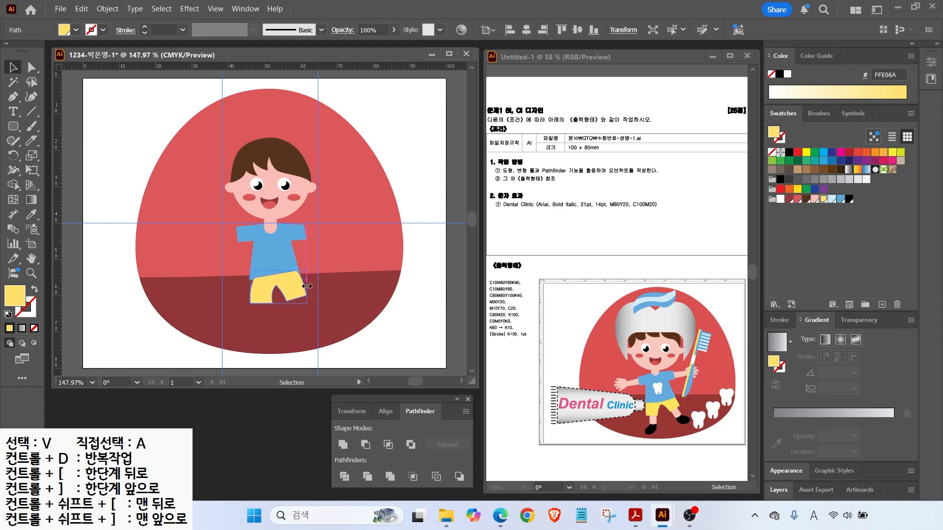
{"action": "right_click", "coordinate": [270, 295]}
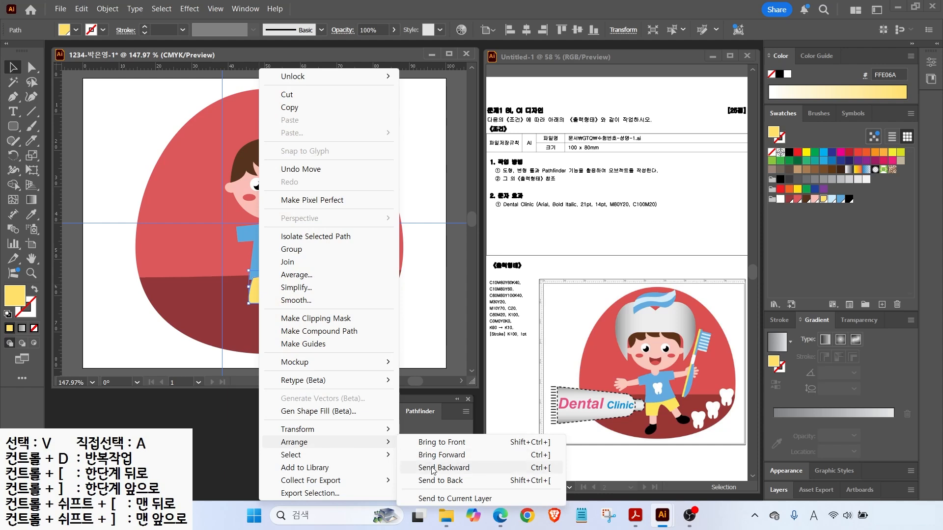
{"action": "left_click", "coordinate": [441, 469]}
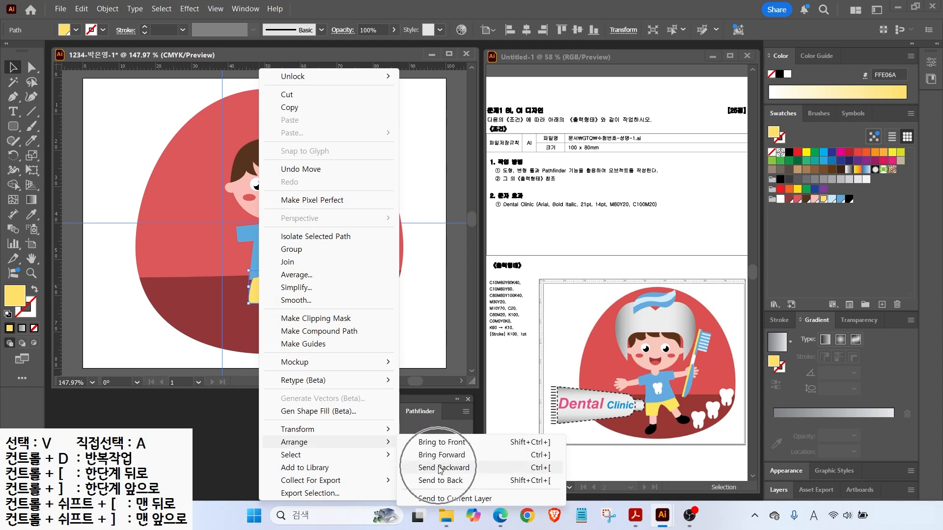
{"action": "left_click", "coordinate": [542, 468]}
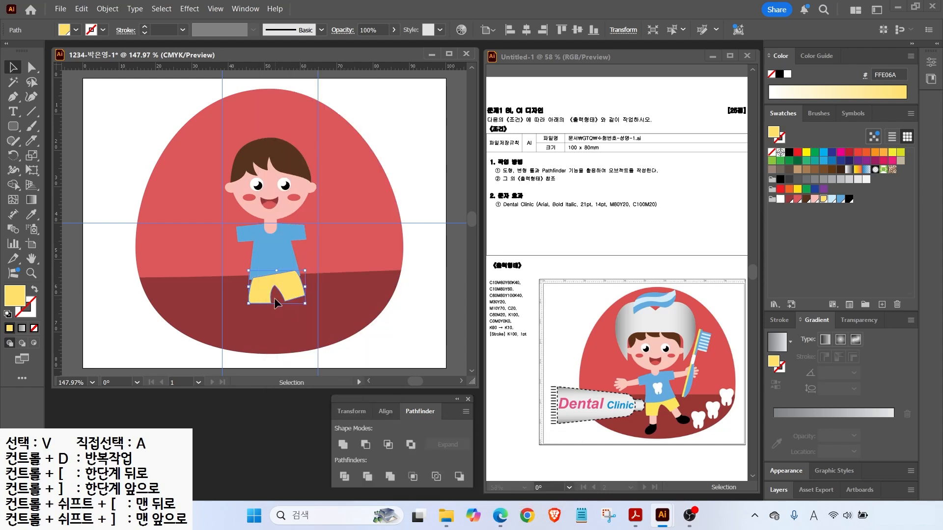
{"action": "key", "text": "ctrl+bracketleft"}
{"action": "left_click", "coordinate": [342, 293]}
{"action": "scroll", "coordinate": [322, 361], "scroll_direction": "up", "scroll_amount": 2}
{"action": "left_click", "coordinate": [31, 67]}
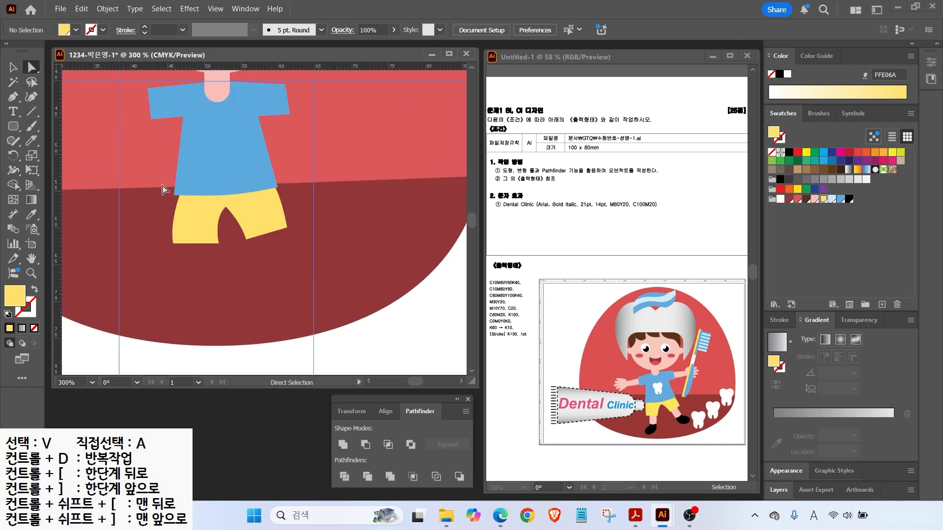
Straighten the bulge on the shorts' left edge.
{"action": "left_click", "coordinate": [214, 219]}
{"action": "left_click", "coordinate": [173, 242]}
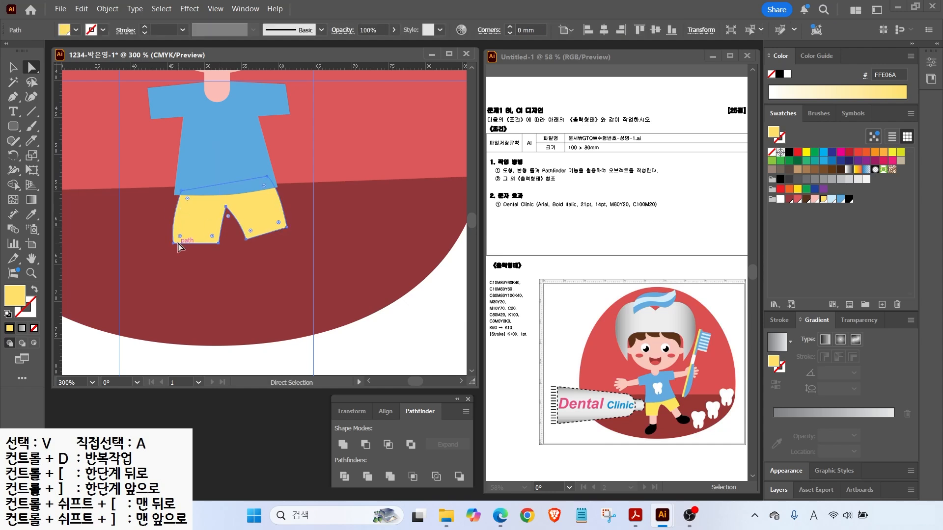
{"action": "left_click_drag", "start_coordinate": [170, 221], "coordinate": [174, 218]}
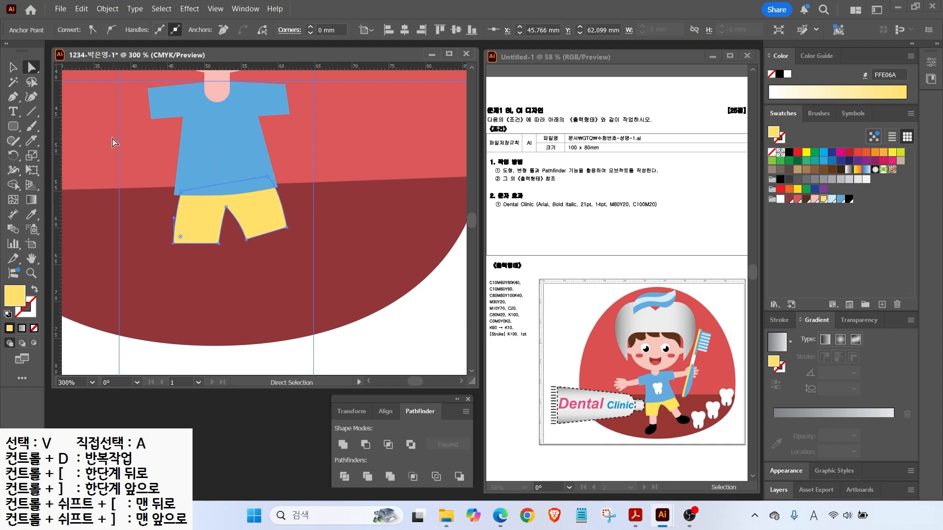
Draw a skin-pink leg rectangle below the shorts and a black oval shoe at its foot.
{"action": "left_click_drag", "start_coordinate": [13, 126], "coordinate": [59, 126]}
{"action": "left_click_drag", "start_coordinate": [181, 233], "coordinate": [212, 293]}
{"action": "left_click", "coordinate": [815, 199]}
{"action": "key", "text": "v"}
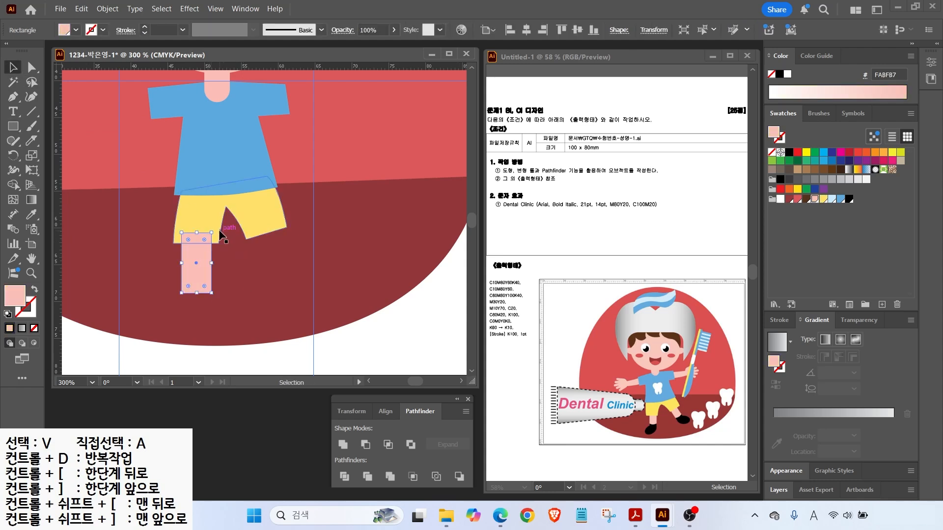
{"action": "key", "text": "alt"}
{"action": "key", "text": "l"}
{"action": "left_click_drag", "start_coordinate": [185, 293], "coordinate": [222, 306]}
{"action": "left_click", "coordinate": [849, 198]}
{"action": "key", "text": "v"}
Knife-cut the leg and colour its lower piece black as a sock.
{"action": "left_click", "coordinate": [196, 255]}
{"action": "left_click", "coordinate": [30, 142]}
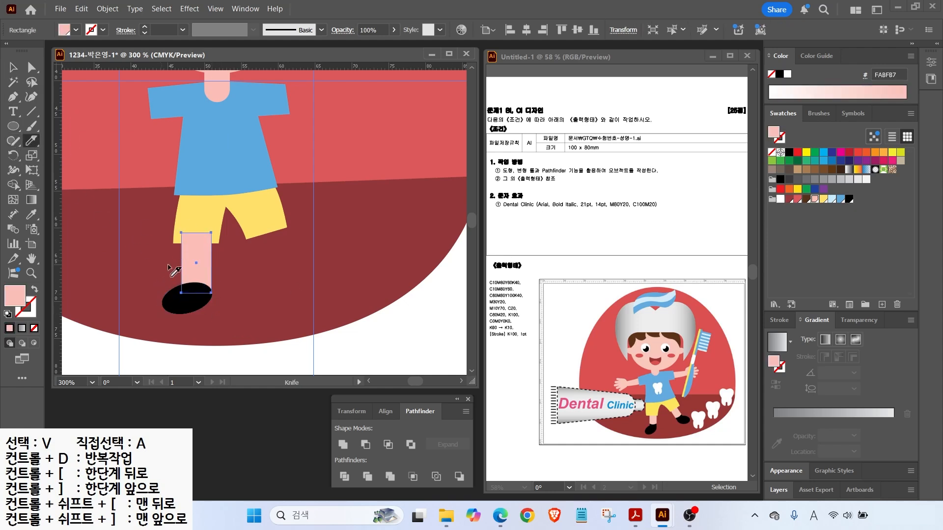
{"action": "left_click_drag", "start_coordinate": [167, 273], "coordinate": [238, 269]}
{"action": "key", "text": "v"}
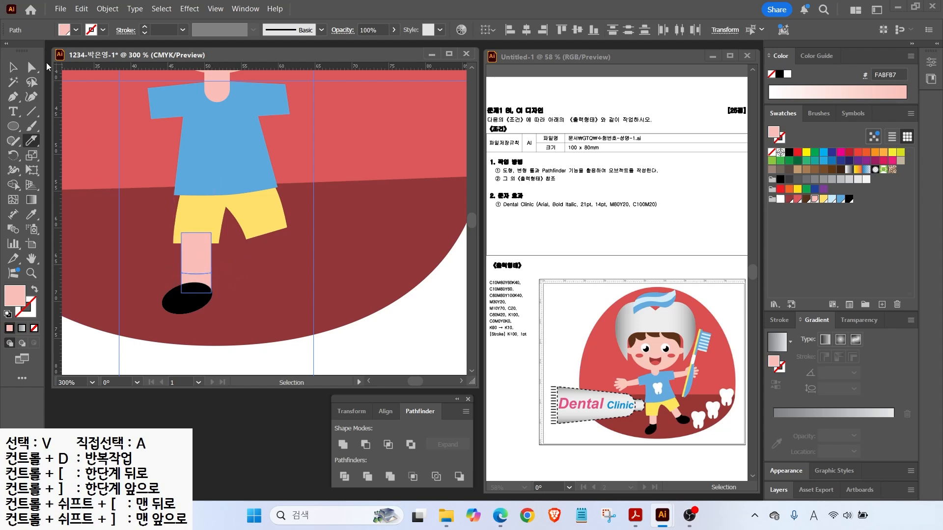
{"action": "left_click", "coordinate": [194, 284]}
{"action": "left_click", "coordinate": [848, 199]}
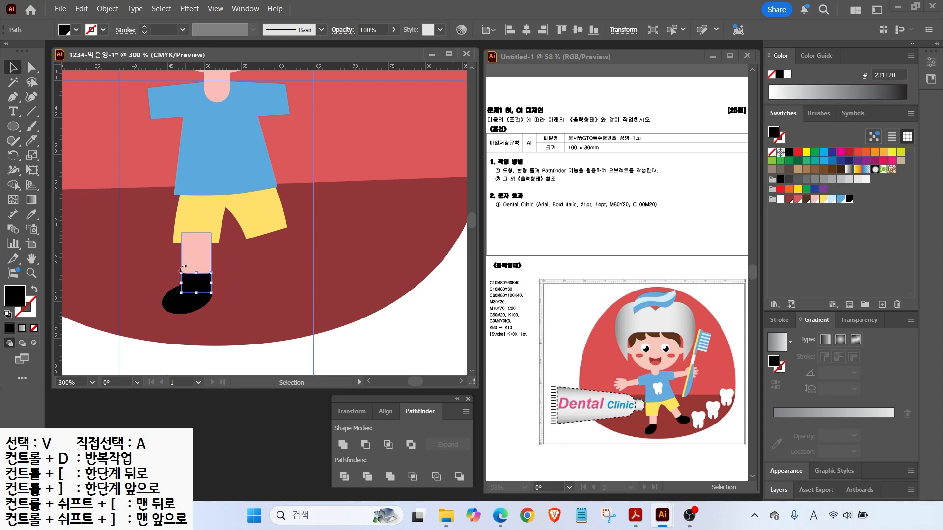
Alt-drag a copy of the leg, sock and shoe to the right and reflect it vertically.
{"action": "left_click_drag", "start_coordinate": [147, 325], "coordinate": [200, 269]}
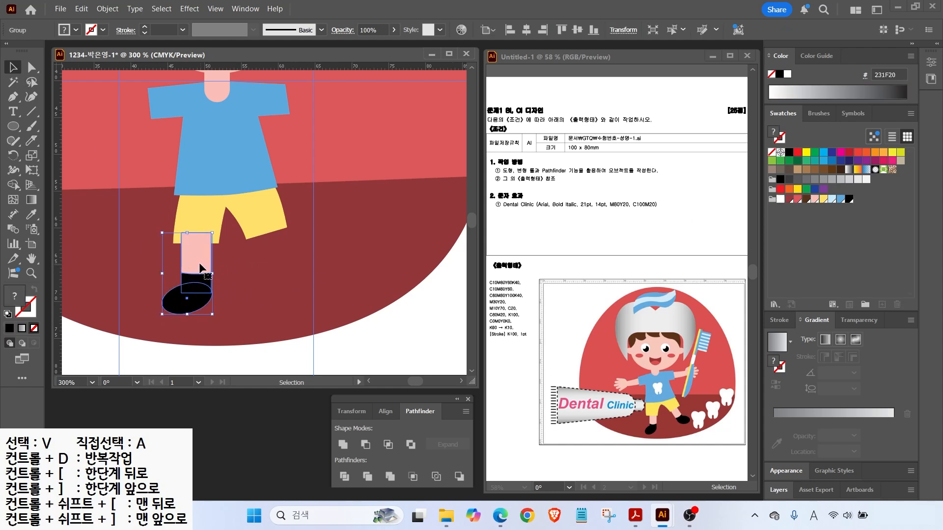
{"action": "left_click", "coordinate": [651, 431]}
{"action": "left_click_drag", "start_coordinate": [187, 298], "coordinate": [264, 298]}
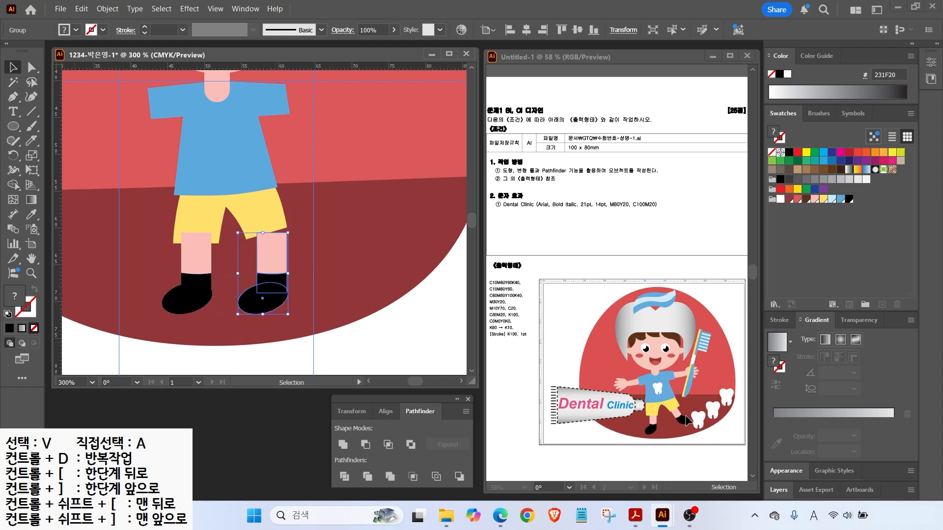
{"action": "left_click", "coordinate": [11, 156]}
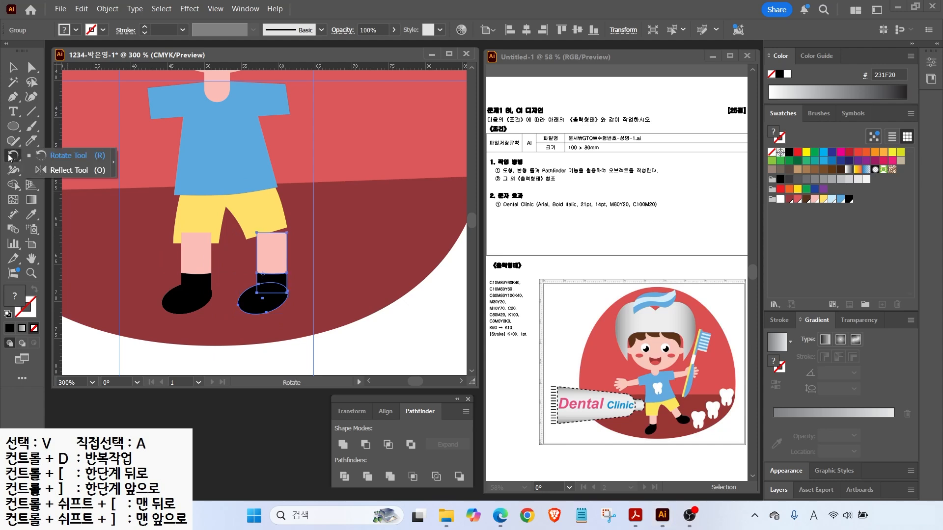
{"action": "left_click", "coordinate": [61, 170]}
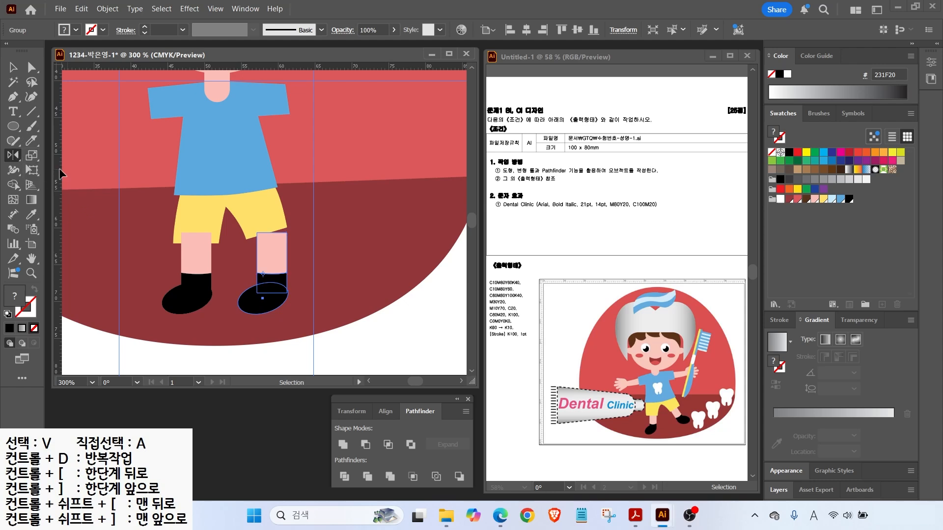
{"action": "double_click", "coordinate": [12, 156]}
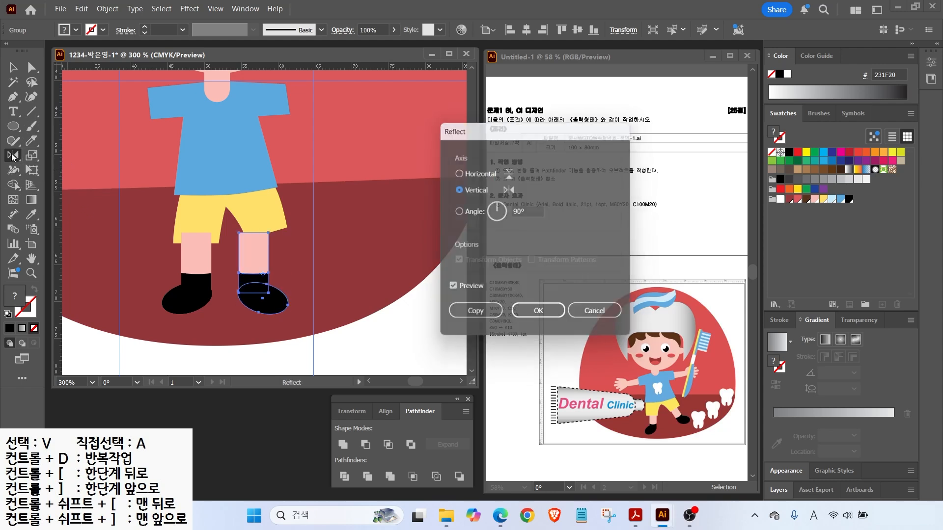
{"action": "left_click", "coordinate": [540, 316]}
Tilt the copied leg outward, move it up under the shorts, and fit the artboard.
{"action": "key", "text": "v"}
{"action": "left_click_drag", "start_coordinate": [295, 321], "coordinate": [300, 306]}
{"action": "left_click_drag", "start_coordinate": [263, 287], "coordinate": [291, 275]}
{"action": "left_click", "coordinate": [189, 273], "text": "shift"}
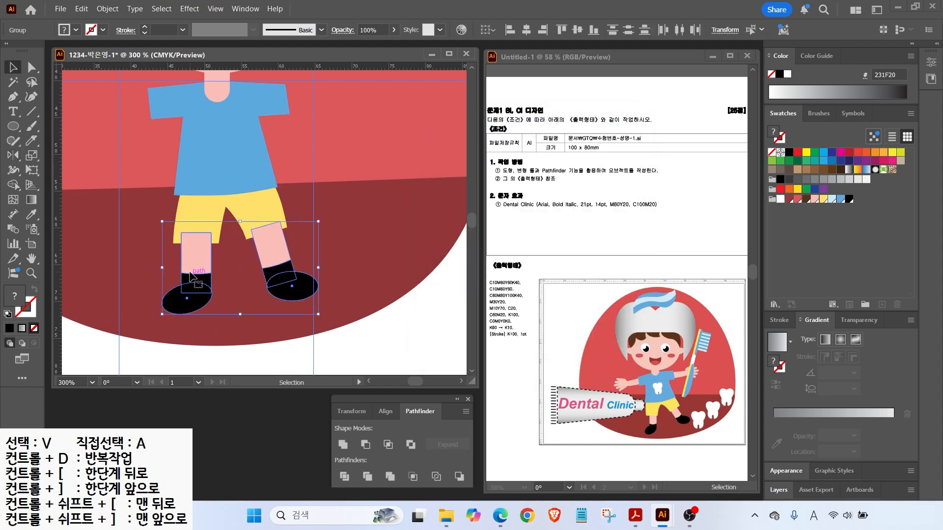
{"action": "key", "text": "ctrl+shift+a"}
{"action": "key", "text": "space"}
{"action": "key", "text": "ctrl+0"}
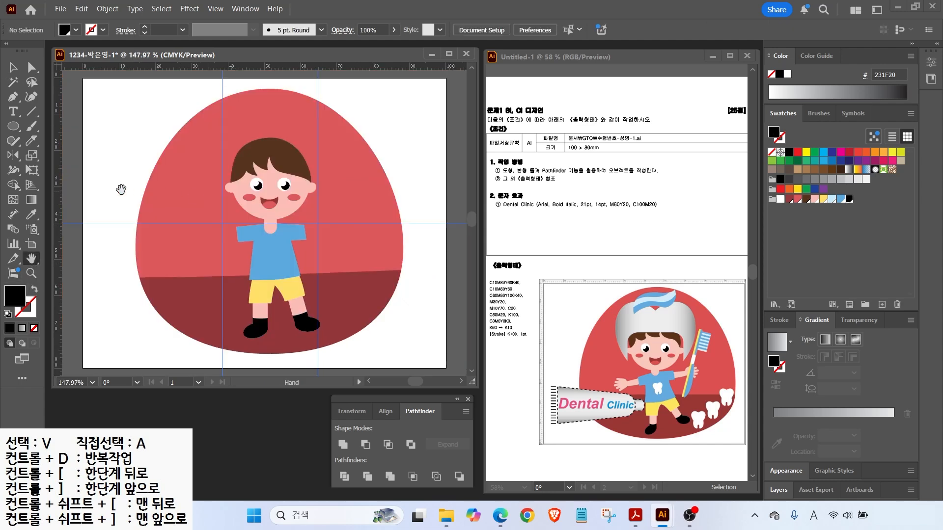
Draw a skin-pink rectangle arm beside the shirt and tilt it slightly.
{"action": "scroll", "coordinate": [177, 246], "scroll_direction": "up", "scroll_amount": 5}
{"action": "left_click_drag", "start_coordinate": [16, 130], "coordinate": [59, 101]}
{"action": "mouse_move", "coordinate": [274, 217]}
{"action": "left_mouse_down"}
{"action": "mouse_move", "coordinate": [351, 229]}
{"action": "mouse_move", "coordinate": [358, 241]}
{"action": "left_mouse_up"}
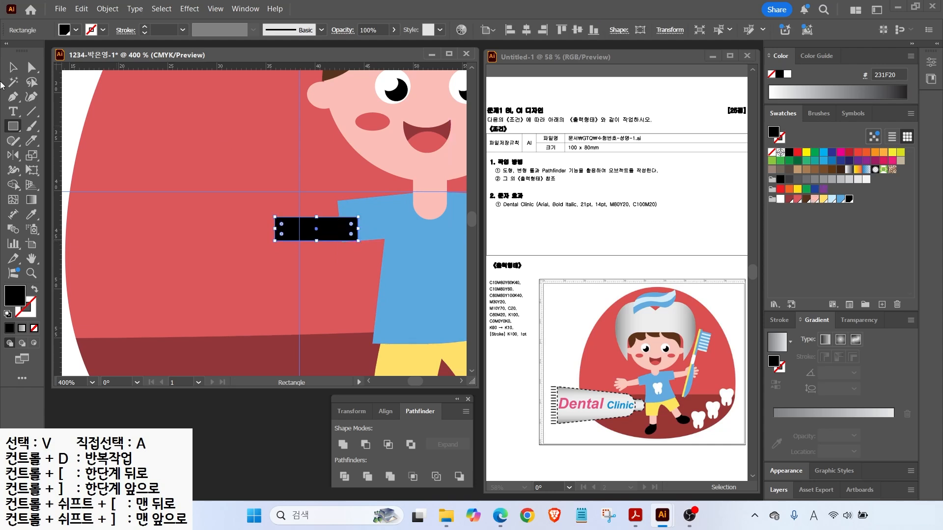
{"action": "left_click", "coordinate": [815, 199]}
{"action": "key", "text": "v"}
{"action": "left_click_drag", "start_coordinate": [362, 218], "coordinate": [360, 208]}
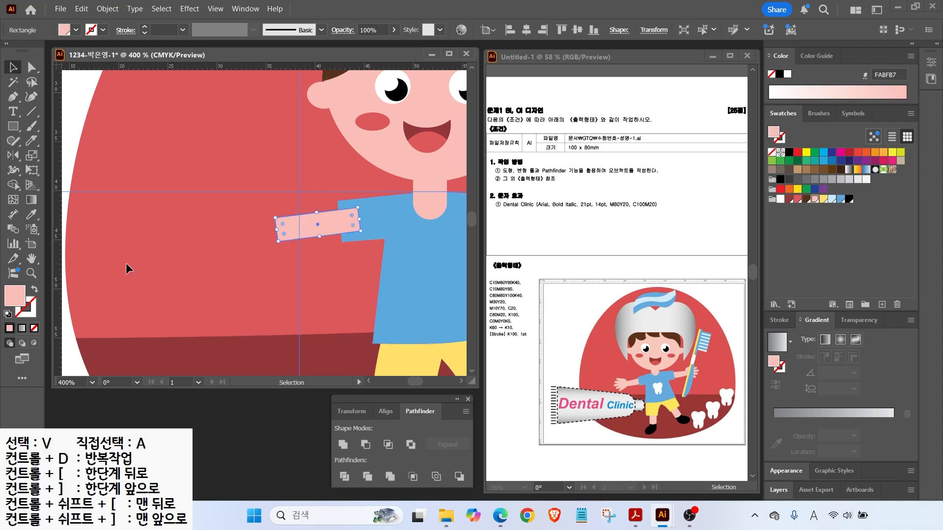
Make five rounded-rectangle fingers, rotate them about 10° and place them at the arm's end.
{"action": "left_click_drag", "start_coordinate": [13, 126], "coordinate": [59, 139]}
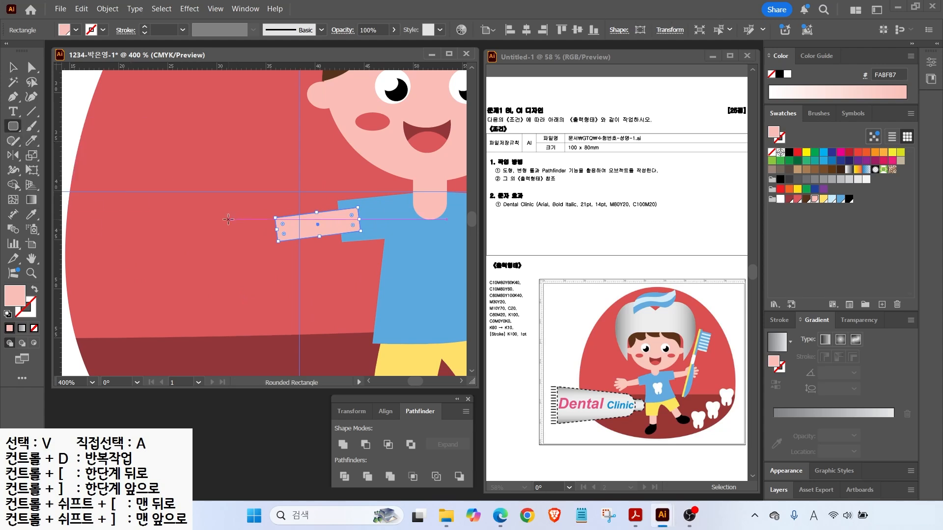
{"action": "left_click_drag", "start_coordinate": [225, 211], "coordinate": [231, 236]}
{"action": "left_click", "coordinate": [248, 220]}
{"action": "left_click", "coordinate": [500, 283]}
{"action": "key", "text": "v"}
{"action": "scroll", "coordinate": [260, 209], "scroll_direction": "up", "scroll_amount": 2}
{"action": "left_click_drag", "start_coordinate": [257, 251], "coordinate": [260, 242]}
{"action": "left_click_drag", "start_coordinate": [225, 226], "coordinate": [272, 253]}
{"action": "left_click_drag", "start_coordinate": [175, 184], "coordinate": [223, 256]}
{"action": "left_click_drag", "start_coordinate": [228, 209], "coordinate": [234, 215]}
{"action": "left_click_drag", "start_coordinate": [285, 169], "coordinate": [278, 159]}
{"action": "mouse_move", "coordinate": [243, 189]}
{"action": "left_mouse_down"}
{"action": "mouse_move", "coordinate": [248, 254]}
{"action": "mouse_move", "coordinate": [234, 257]}
{"action": "left_mouse_up"}
Add a rounded-rectangle palm and fit the five fingers onto it.
{"action": "key", "text": "m"}
{"action": "key", "text": "v"}
{"action": "left_click_drag", "start_coordinate": [267, 224], "coordinate": [274, 229]}
{"action": "left_click_drag", "start_coordinate": [175, 178], "coordinate": [220, 282]}
{"action": "left_click_drag", "start_coordinate": [207, 247], "coordinate": [209, 255]}
{"action": "left_click", "coordinate": [271, 257]}
{"action": "left_click_drag", "start_coordinate": [266, 260], "coordinate": [267, 265]}
{"action": "left_click_drag", "start_coordinate": [257, 210], "coordinate": [260, 212]}
{"action": "left_click", "coordinate": [196, 205]}
Copy the finished arm, mirror it, and place it against the shirt's right side.
{"action": "key", "text": "ctrl+0"}
{"action": "key", "text": "v"}
{"action": "left_click", "coordinate": [219, 230]}
{"action": "left_click_drag", "start_coordinate": [210, 236], "coordinate": [364, 231]}
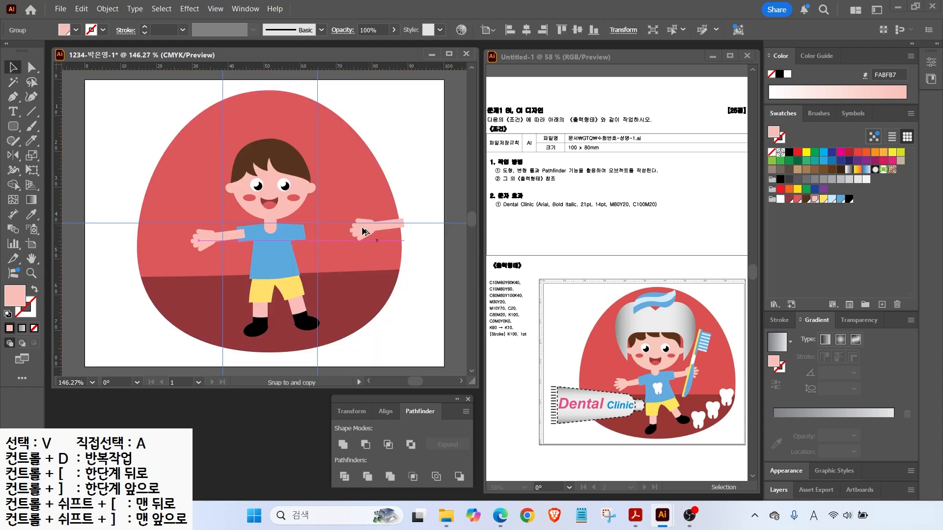
{"action": "double_click", "coordinate": [13, 155]}
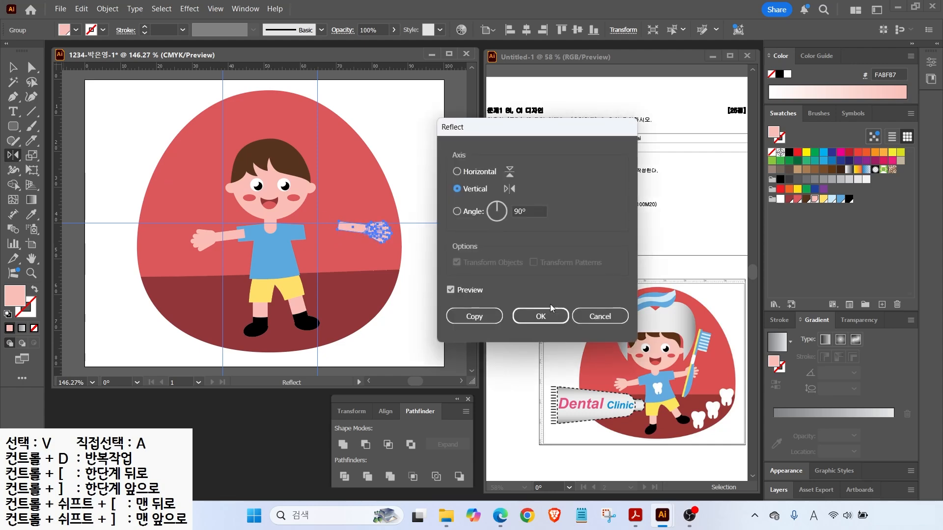
{"action": "left_click", "coordinate": [541, 316]}
{"action": "key", "text": "v"}
{"action": "left_click_drag", "start_coordinate": [375, 232], "coordinate": [333, 235]}
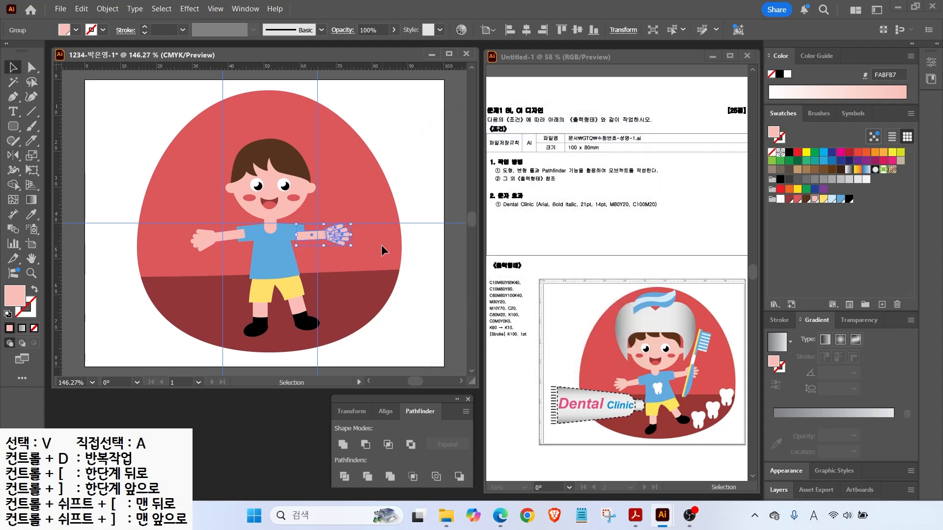
{"action": "left_click", "coordinate": [203, 240], "text": "shift"}
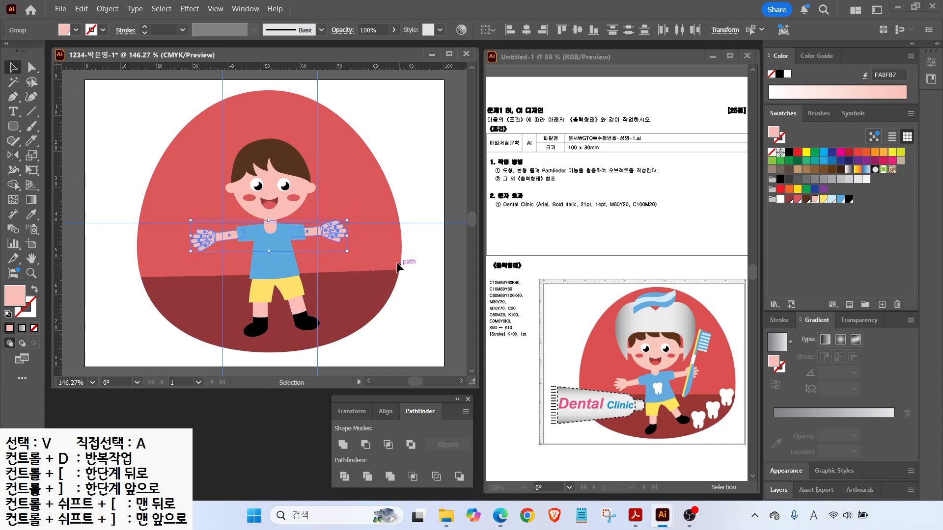
{"action": "key", "text": "ctrl+shift+a"}
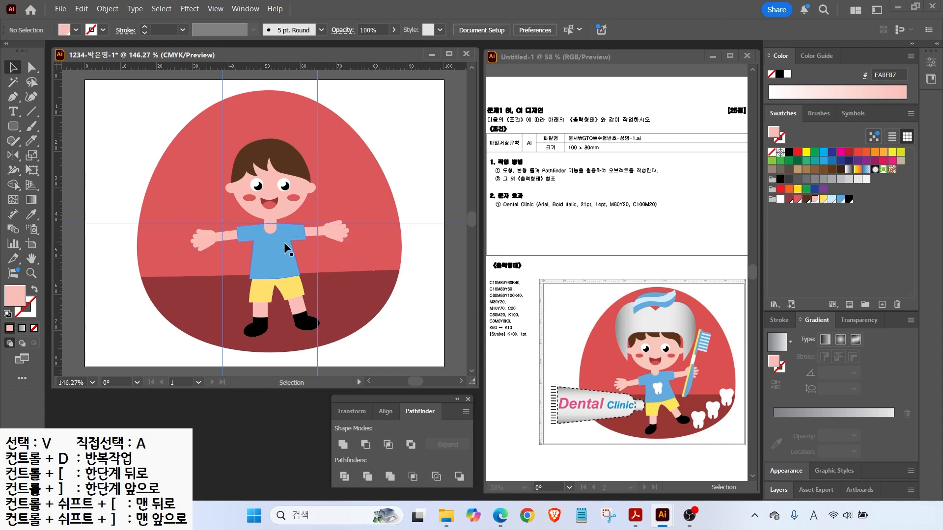
Draw an oval over the boy's head with a grey gradient, stops near 55% and 74%.
{"action": "left_click_drag", "start_coordinate": [628, 319], "coordinate": [606, 282]}
{"action": "key", "text": "m"}
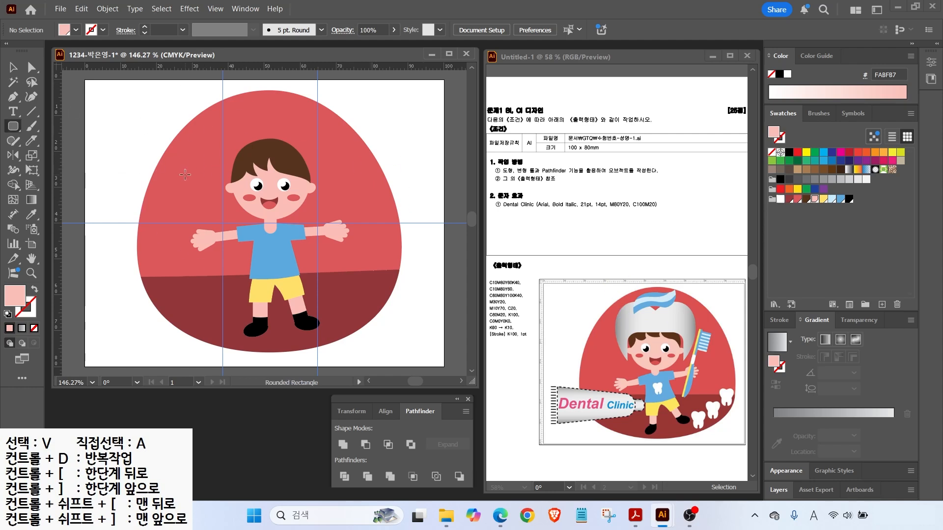
{"action": "left_click_drag", "start_coordinate": [13, 126], "coordinate": [54, 157]}
{"action": "left_click_drag", "start_coordinate": [195, 121], "coordinate": [268, 205]}
{"action": "key", "text": "ctrl"}
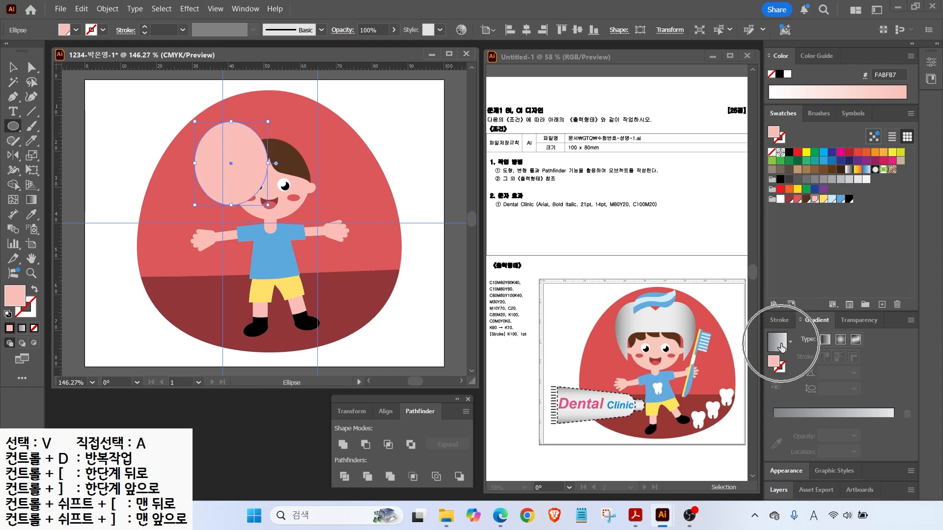
{"action": "left_click", "coordinate": [780, 345]}
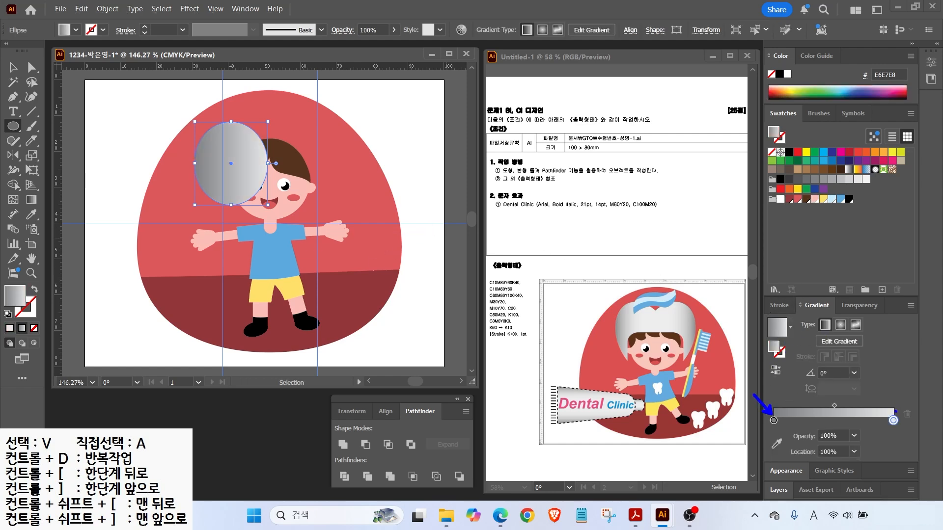
{"action": "left_click_drag", "start_coordinate": [584, 297], "coordinate": [613, 325]}
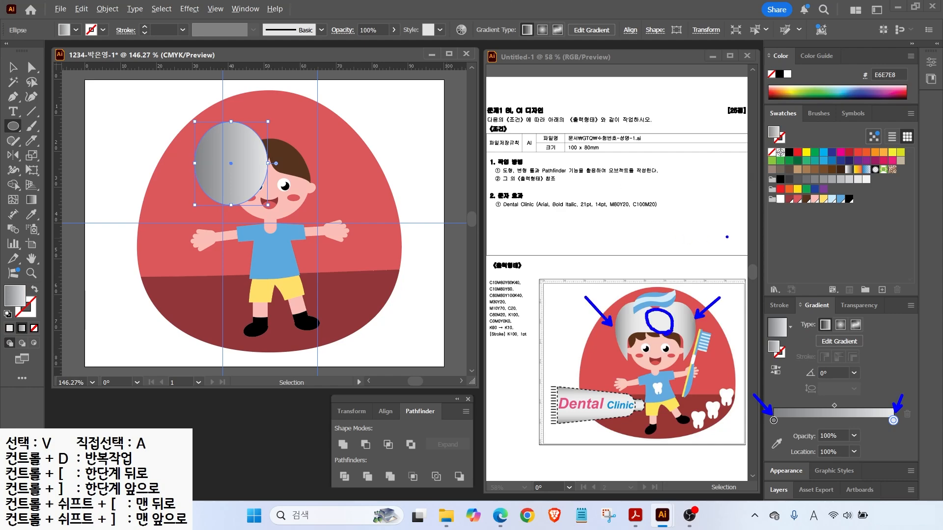
{"action": "key", "text": "Escape"}
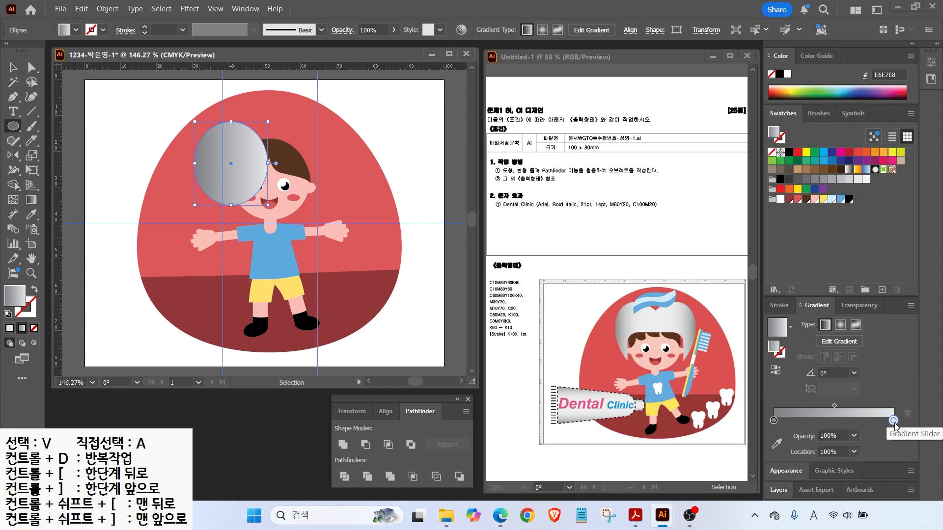
{"action": "left_click_drag", "start_coordinate": [893, 422], "coordinate": [831, 425]}
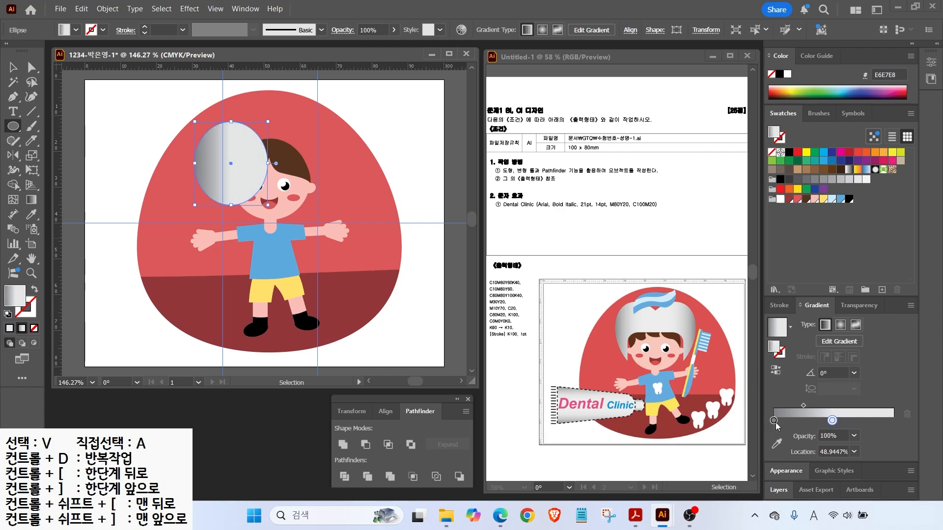
{"action": "left_click_drag", "start_coordinate": [774, 420], "coordinate": [896, 425]}
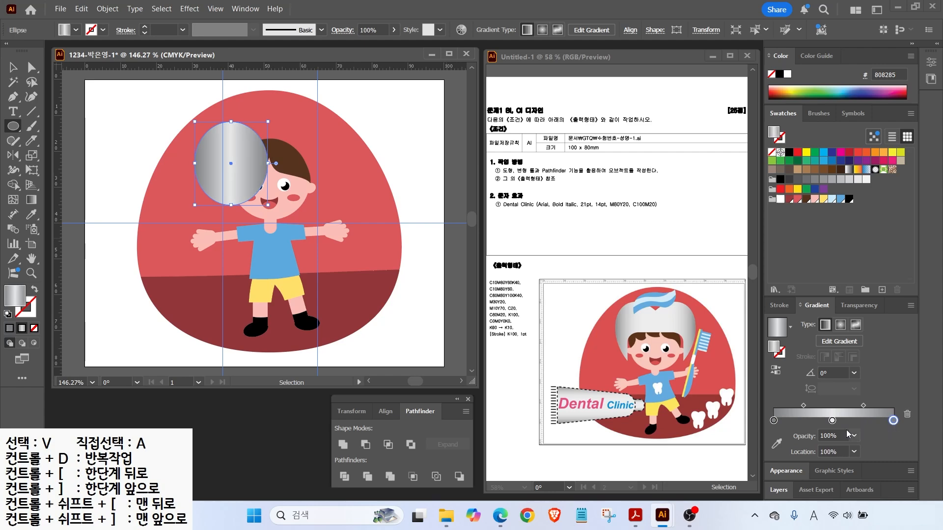
{"action": "left_click_drag", "start_coordinate": [803, 407], "coordinate": [792, 407]}
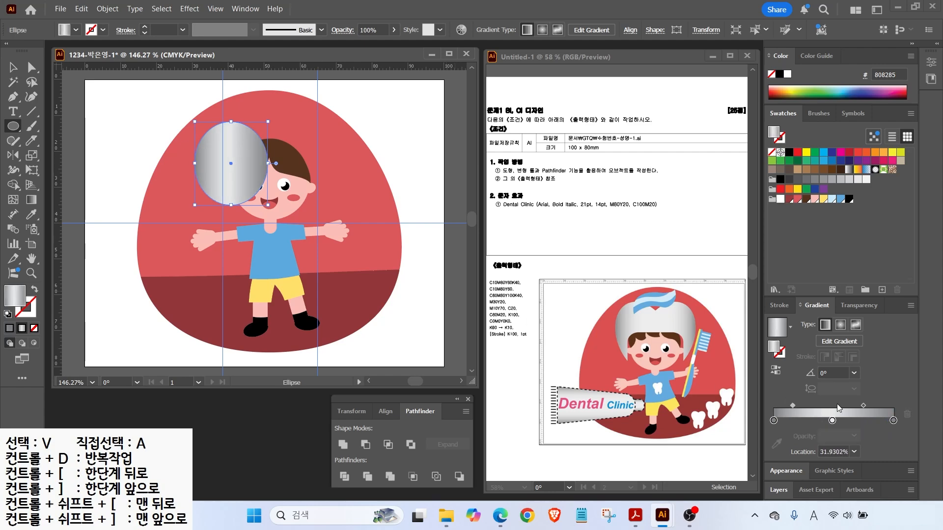
Tilt the ellipse about 27°, copy it alongside, and unite both into one shape.
{"action": "key", "text": "v"}
{"action": "left_click_drag", "start_coordinate": [286, 107], "coordinate": [247, 116]}
{"action": "left_click_drag", "start_coordinate": [255, 148], "coordinate": [295, 147]}
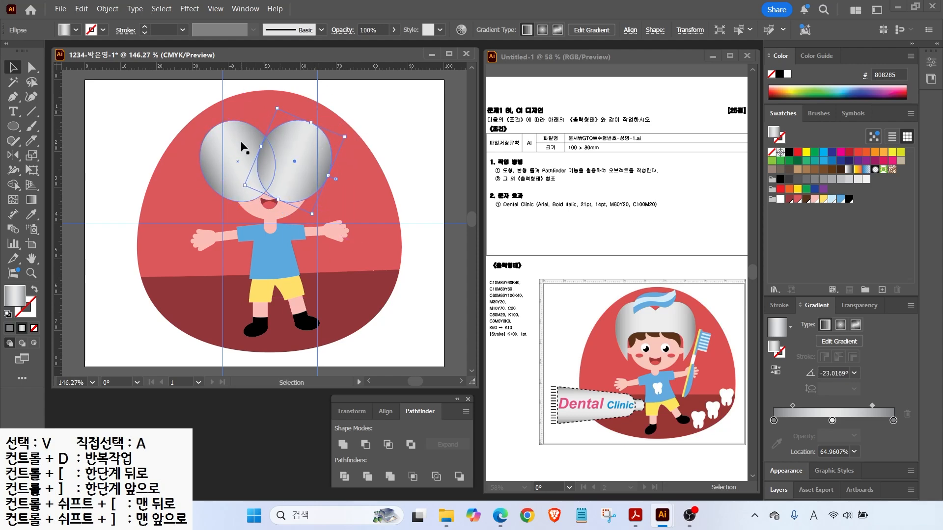
{"action": "left_click", "coordinate": [291, 137], "text": "shift"}
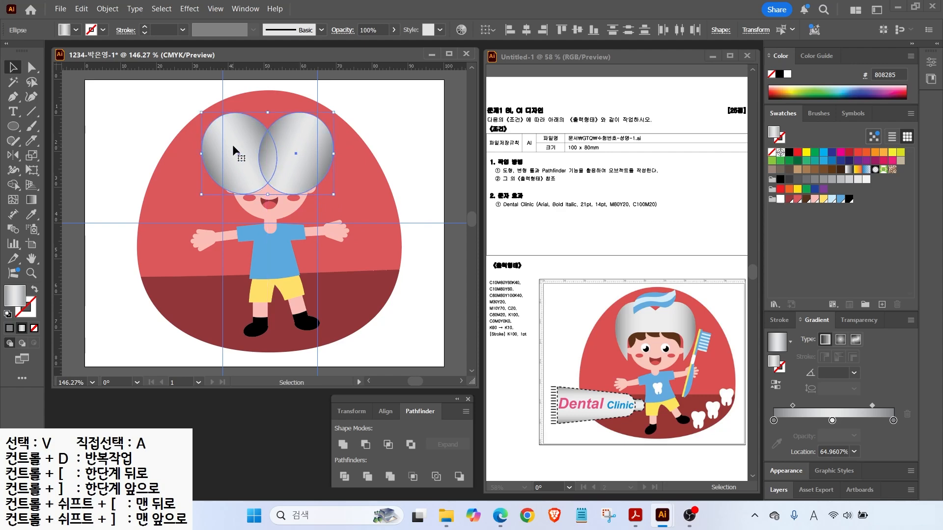
{"action": "left_click", "coordinate": [343, 444]}
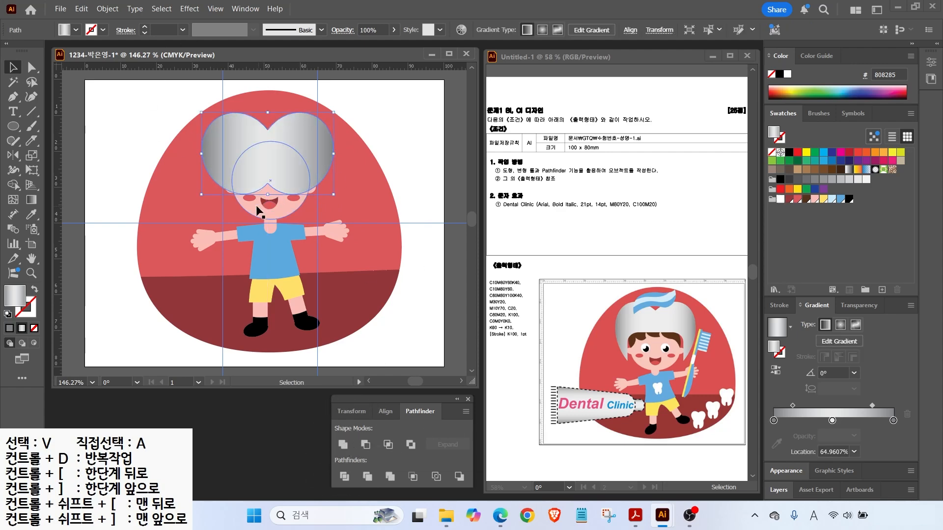
{"action": "left_click", "coordinate": [13, 127]}
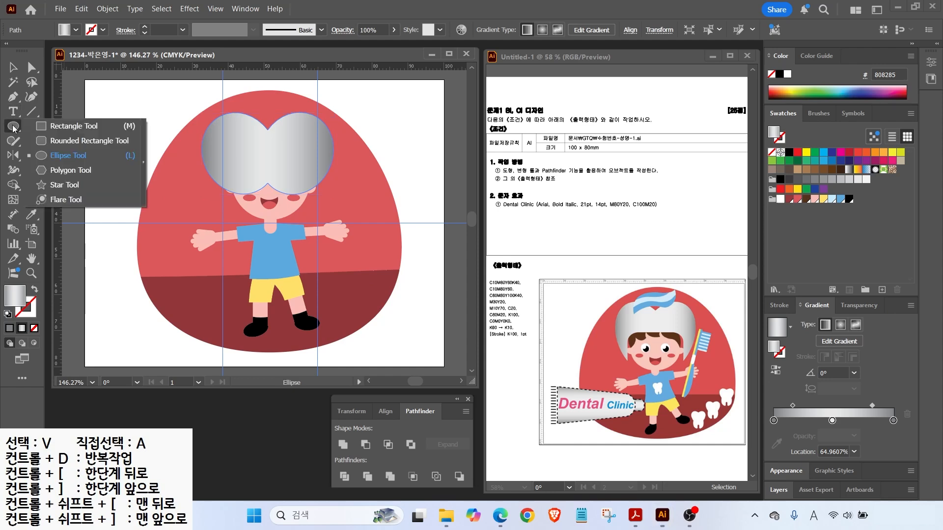
Subtract a rounded rectangle from the merged shape with Minus Front to open the face.
{"action": "left_click", "coordinate": [70, 141]}
{"action": "mouse_move", "coordinate": [229, 145]}
{"action": "left_mouse_down"}
{"action": "mouse_move", "coordinate": [312, 197]}
{"action": "mouse_move", "coordinate": [313, 219]}
{"action": "left_mouse_up"}
{"action": "key", "text": "v"}
{"action": "left_click_drag", "start_coordinate": [280, 179], "coordinate": [316, 187]}
{"action": "left_click", "coordinate": [289, 141]}
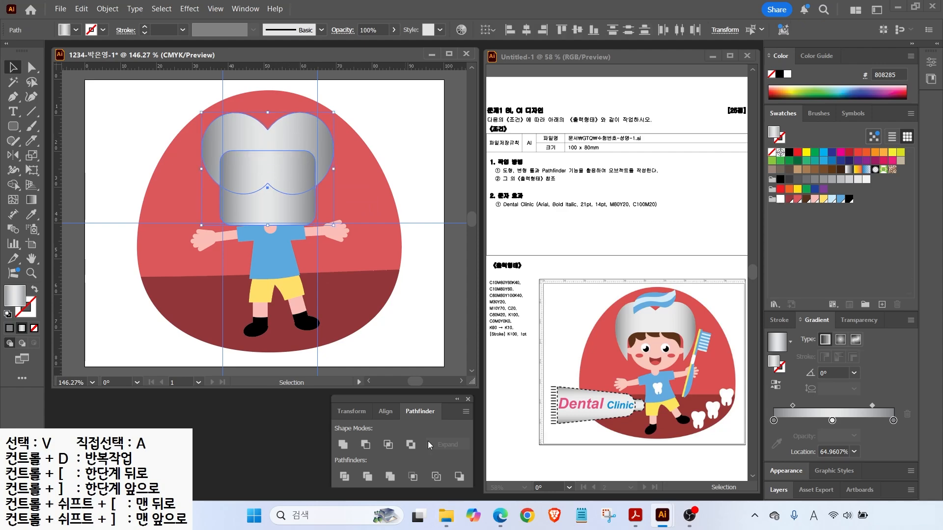
{"action": "left_click", "coordinate": [366, 445]}
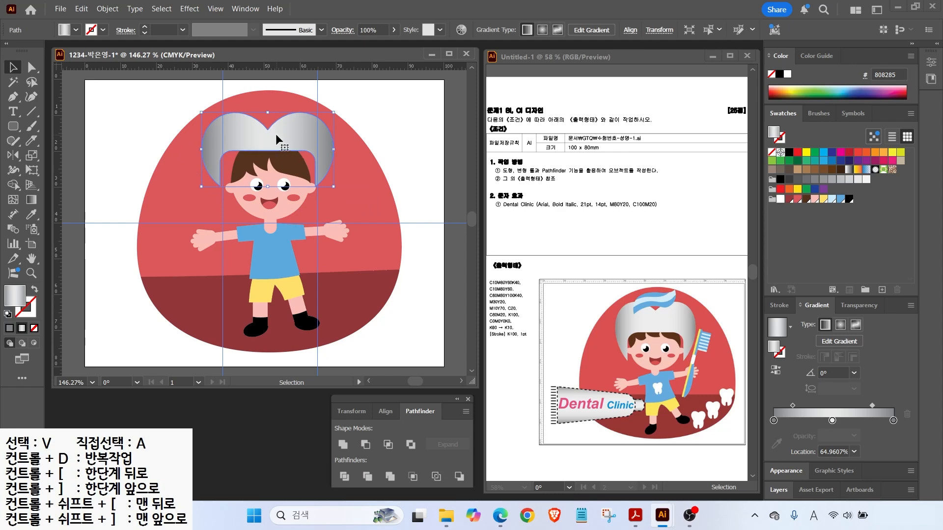
Resize the helmet and move it down to fit the boy's head.
{"action": "left_click_drag", "start_coordinate": [268, 187], "coordinate": [269, 217]}
{"action": "left_click_drag", "start_coordinate": [294, 143], "coordinate": [296, 128]}
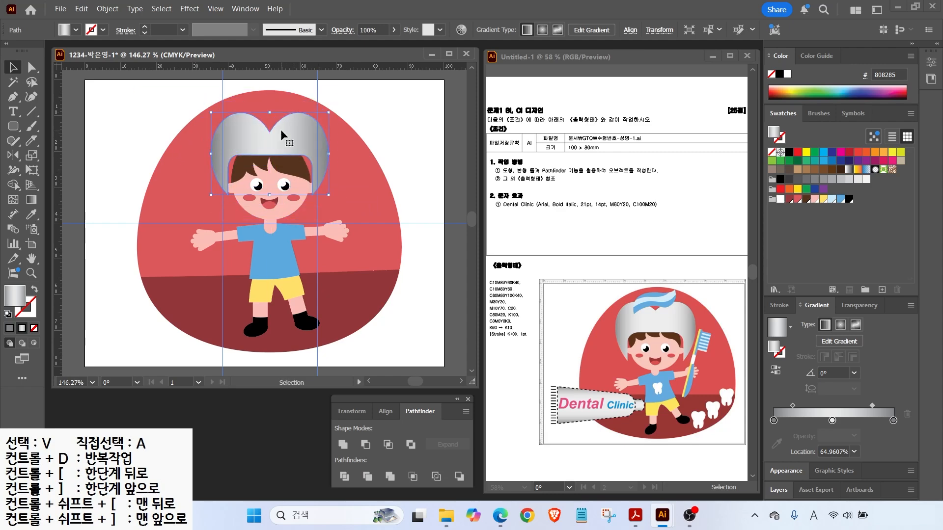
{"action": "left_click_drag", "start_coordinate": [281, 128], "coordinate": [300, 156]}
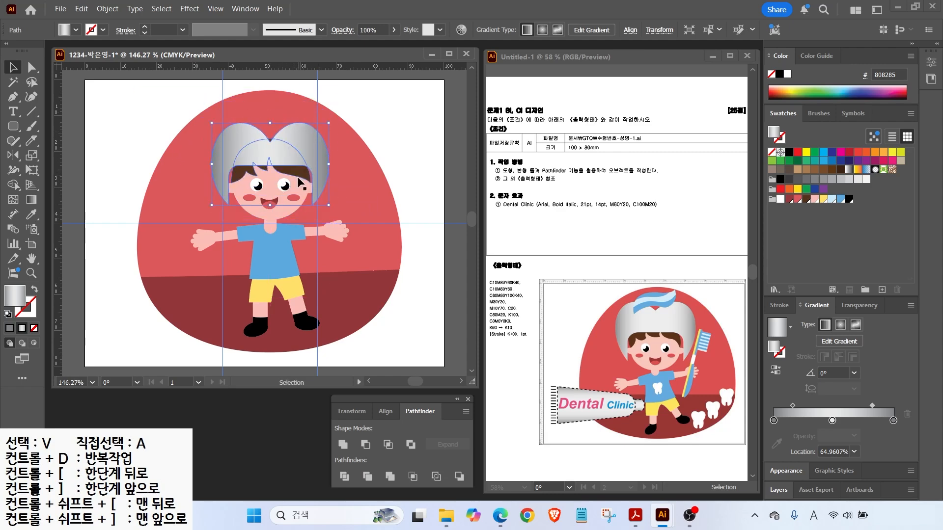
{"action": "key", "text": "ctrl+shift+a"}
{"action": "scroll", "coordinate": [273, 127], "scroll_direction": "up", "scroll_amount": 3}
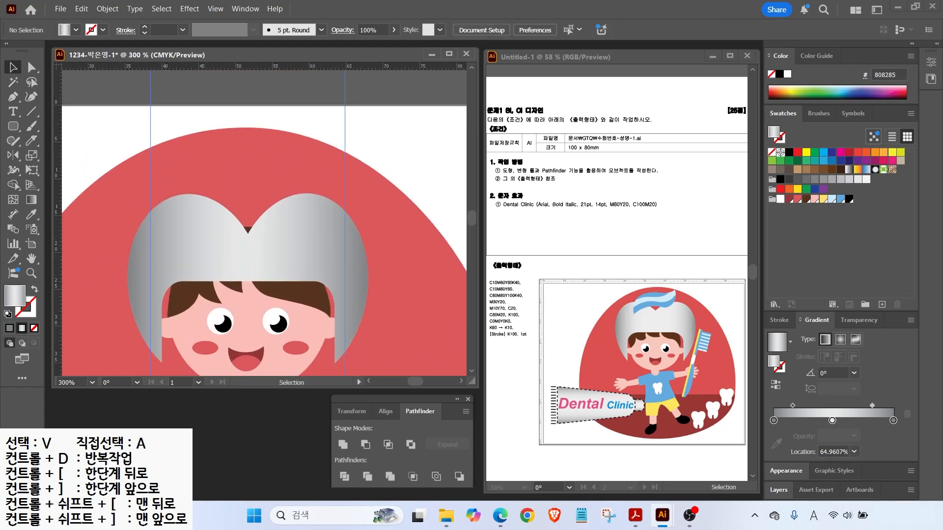
{"action": "key", "text": "a"}
{"action": "left_click", "coordinate": [249, 219]}
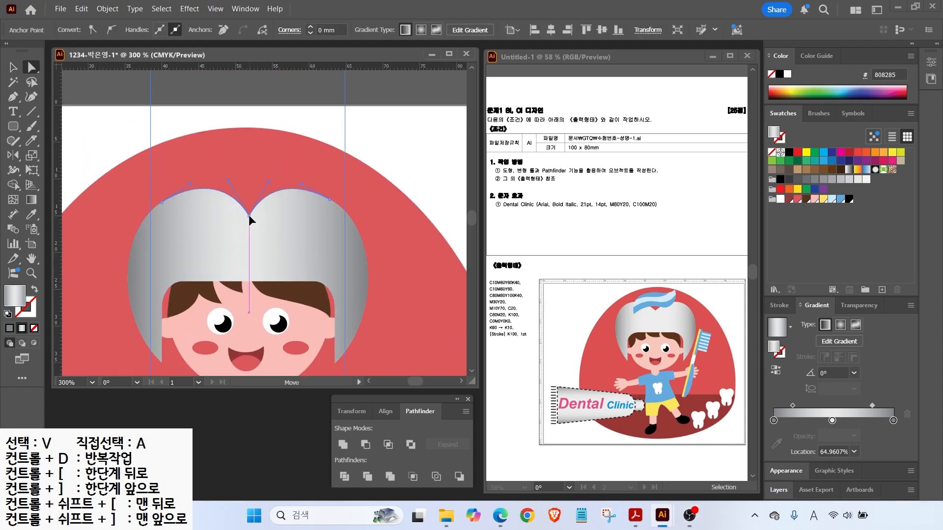
{"action": "key", "text": "ctrl+shift+a"}
{"action": "key", "text": "v"}
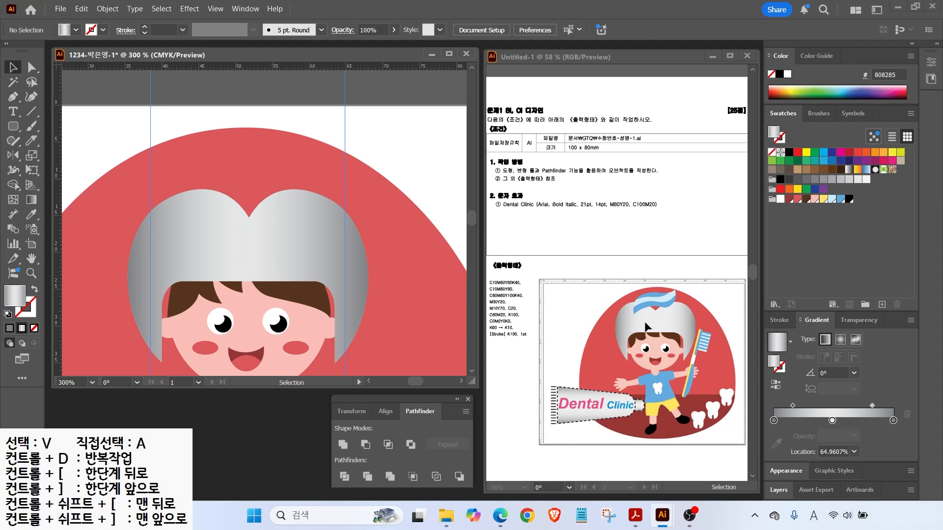
{"action": "left_click", "coordinate": [14, 97]}
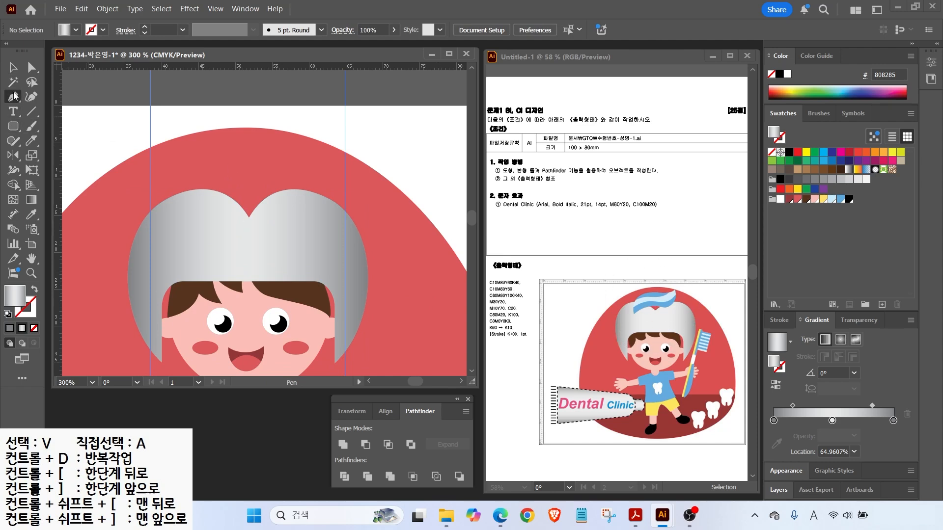
Draw a closed wavy swirl shape on the helmet and fill it with 5DA9DD.
{"action": "left_click", "coordinate": [169, 242]}
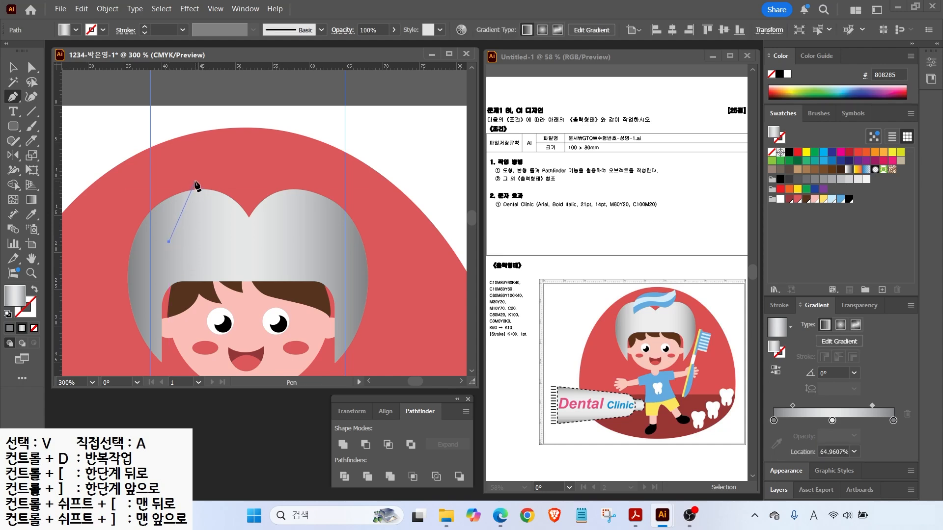
{"action": "left_click_drag", "start_coordinate": [196, 179], "coordinate": [230, 171]}
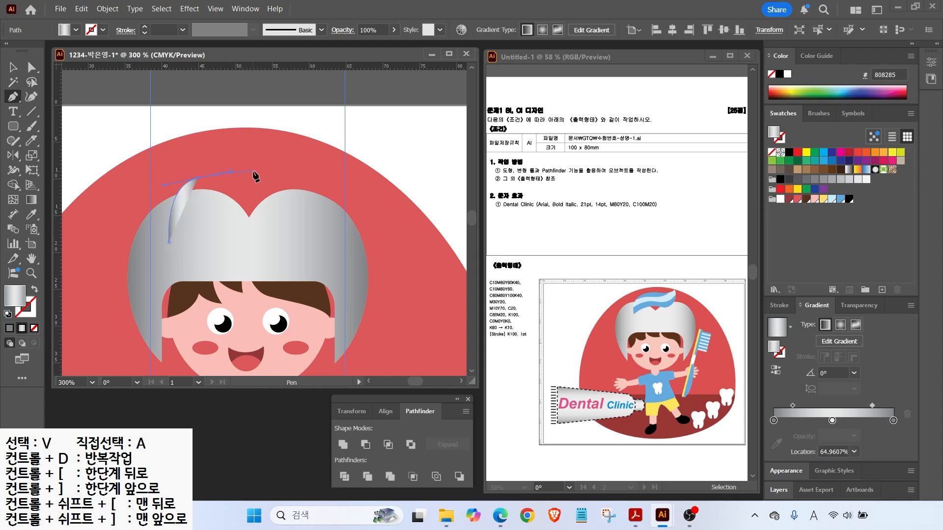
{"action": "left_click_drag", "start_coordinate": [301, 161], "coordinate": [281, 218]}
{"action": "left_click_drag", "start_coordinate": [212, 221], "coordinate": [187, 230]}
{"action": "left_click", "coordinate": [168, 243]}
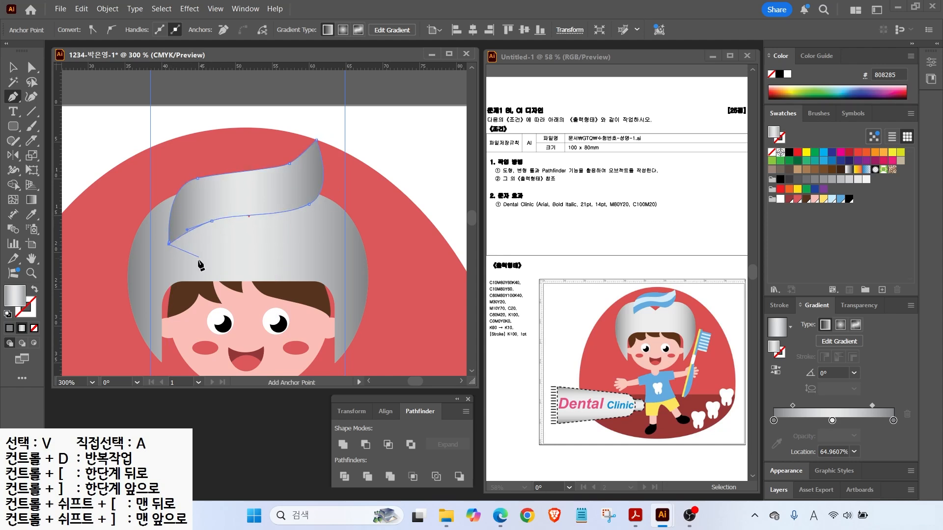
{"action": "left_click", "coordinate": [169, 242], "text": "ctrl"}
{"action": "key", "text": "ctrl"}
{"action": "left_click", "coordinate": [839, 200]}
Smooth the swirl's curves at its anchors and nudge it into place on the helmet.
{"action": "left_click_drag", "start_coordinate": [188, 230], "coordinate": [197, 225]}
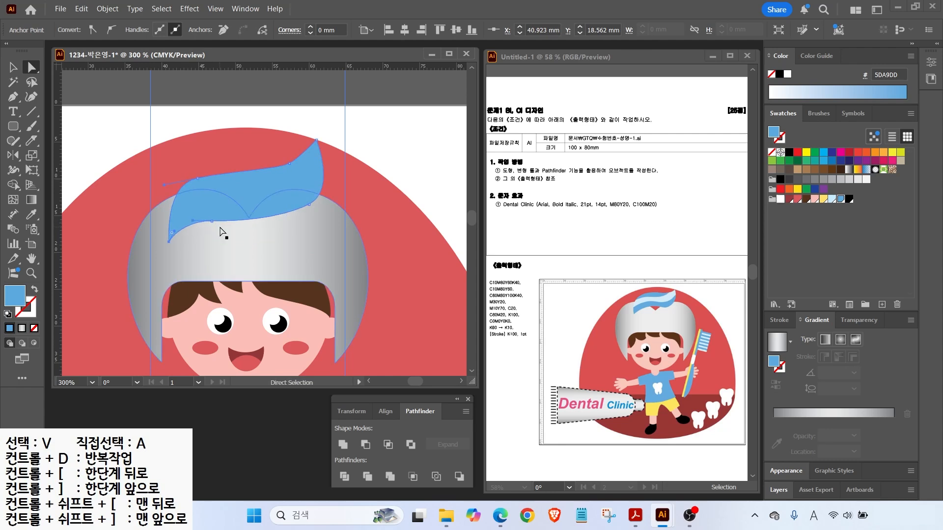
{"action": "left_click", "coordinate": [197, 179]}
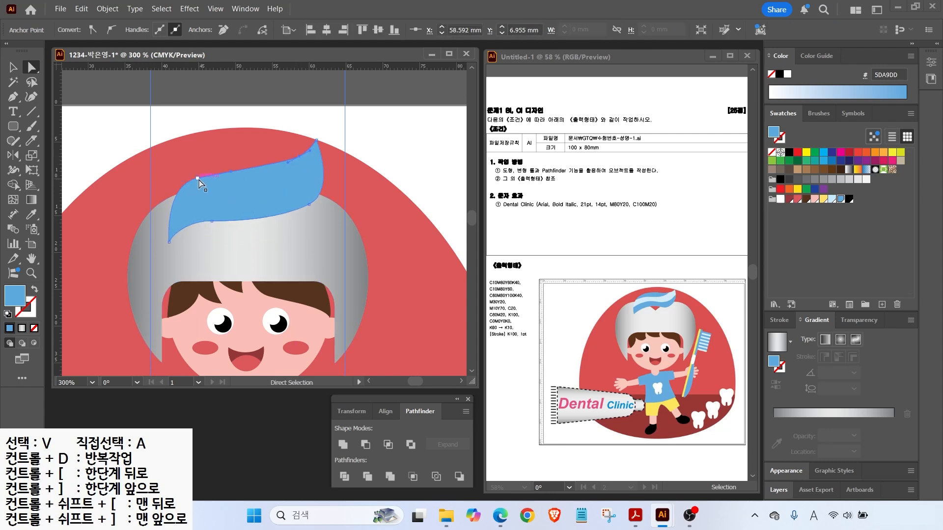
{"action": "left_click_drag", "start_coordinate": [234, 172], "coordinate": [232, 166]}
{"action": "left_click", "coordinate": [308, 204]}
{"action": "left_click_drag", "start_coordinate": [209, 224], "coordinate": [234, 221]}
{"action": "key", "text": "v"}
{"action": "left_click_drag", "start_coordinate": [244, 182], "coordinate": [231, 185]}
{"action": "key", "text": "Down"}
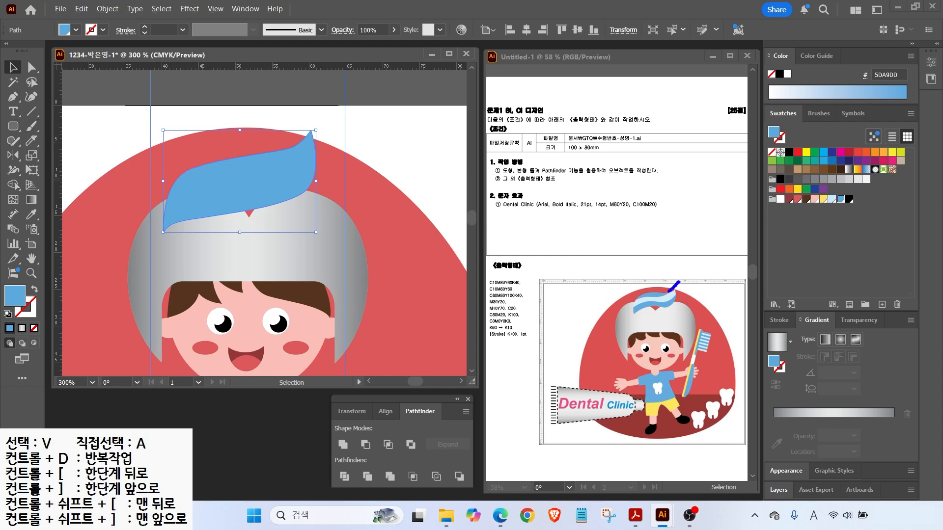
Slice the blue swirl with two Knife-tool cuts into three stripes.
{"action": "left_click_drag", "start_coordinate": [686, 287], "coordinate": [634, 308]}
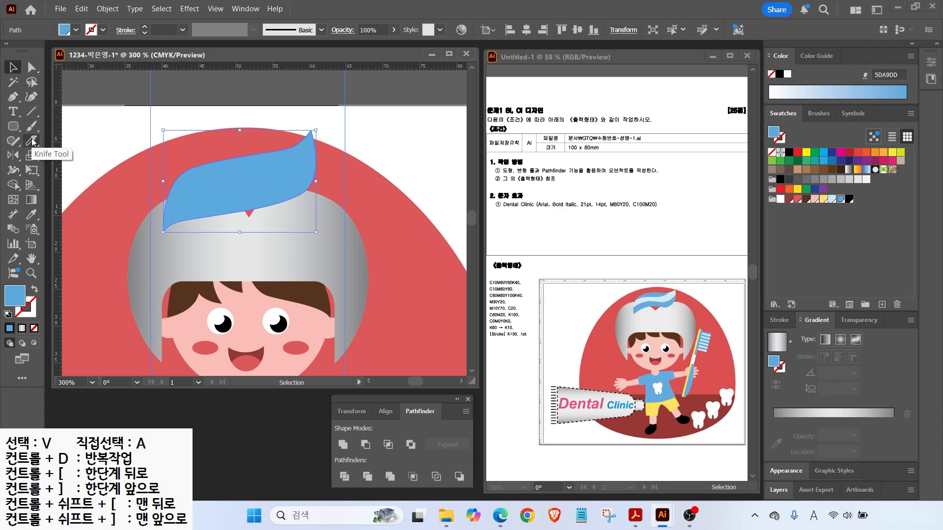
{"action": "left_click", "coordinate": [32, 142]}
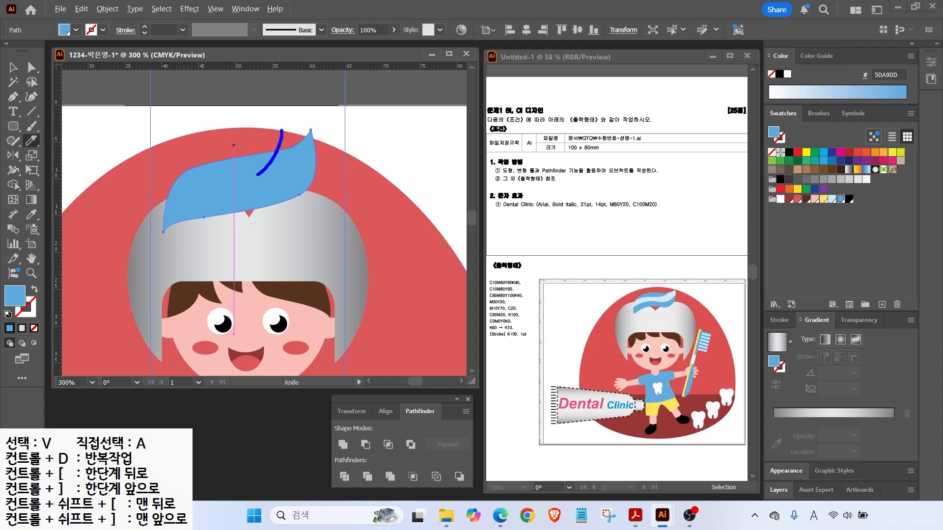
{"action": "mouse_move", "coordinate": [224, 182]}
{"action": "left_mouse_down"}
{"action": "mouse_move", "coordinate": [194, 183]}
{"action": "mouse_move", "coordinate": [131, 216]}
{"action": "left_mouse_up"}
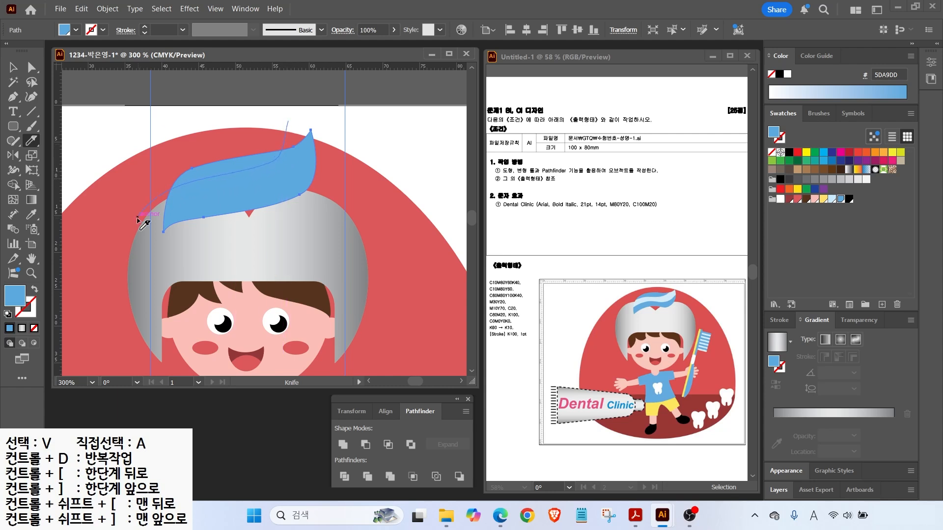
{"action": "key", "text": "v"}
{"action": "left_click", "coordinate": [254, 196]}
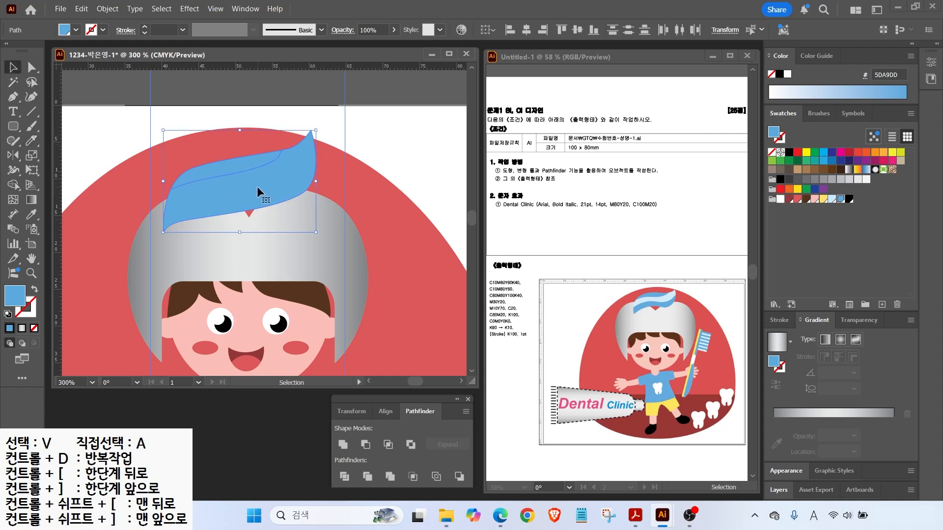
{"action": "left_click", "coordinate": [362, 106]}
{"action": "left_click", "coordinate": [299, 172]}
{"action": "left_click", "coordinate": [30, 142]}
{"action": "mouse_move", "coordinate": [327, 119]}
{"action": "left_mouse_down"}
{"action": "mouse_move", "coordinate": [321, 157]}
{"action": "mouse_move", "coordinate": [301, 182]}
{"action": "mouse_move", "coordinate": [216, 202]}
{"action": "mouse_move", "coordinate": [156, 240]}
{"action": "left_mouse_up"}
{"action": "key", "text": "v"}
{"action": "left_click", "coordinate": [315, 116]}
{"action": "left_click", "coordinate": [288, 164]}
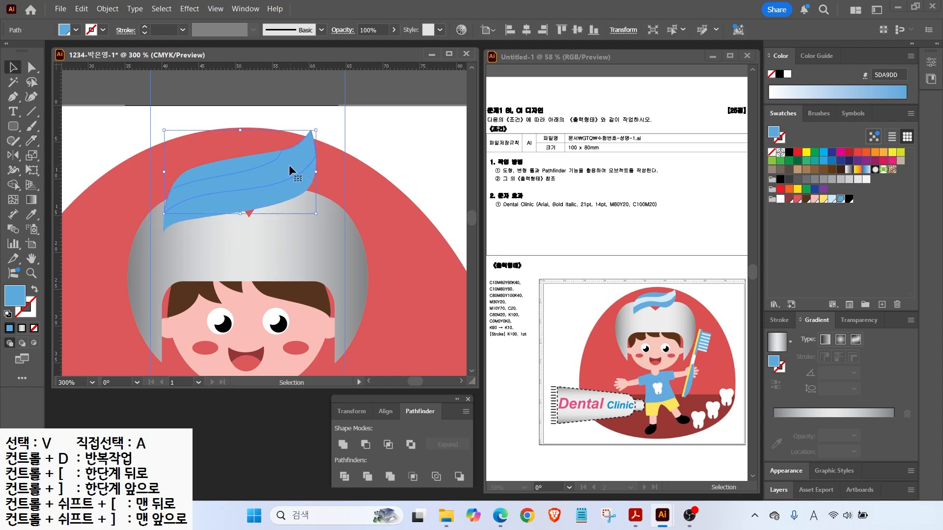
Fill the middle swirl stripe with pale blue C7EAFB.
{"action": "left_click", "coordinate": [396, 135]}
{"action": "left_click", "coordinate": [294, 157]}
{"action": "left_click", "coordinate": [829, 200]}
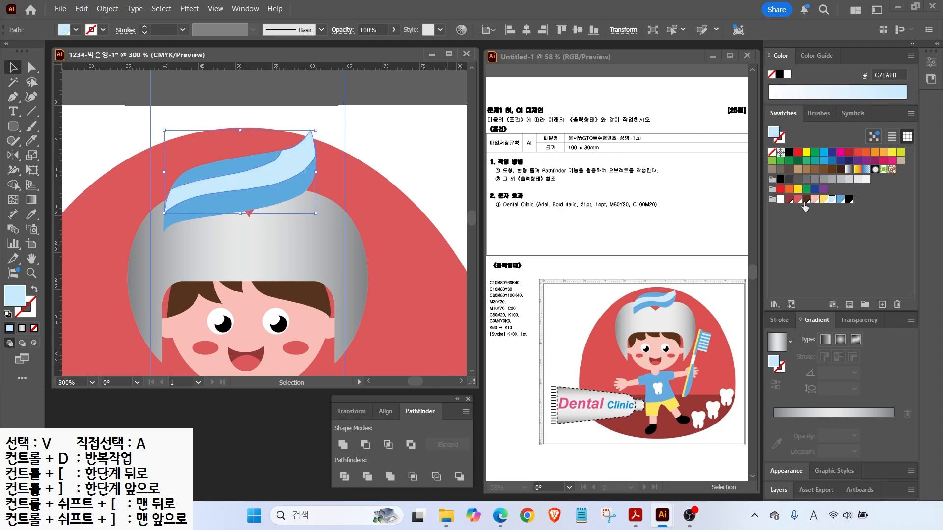
{"action": "left_click", "coordinate": [385, 132]}
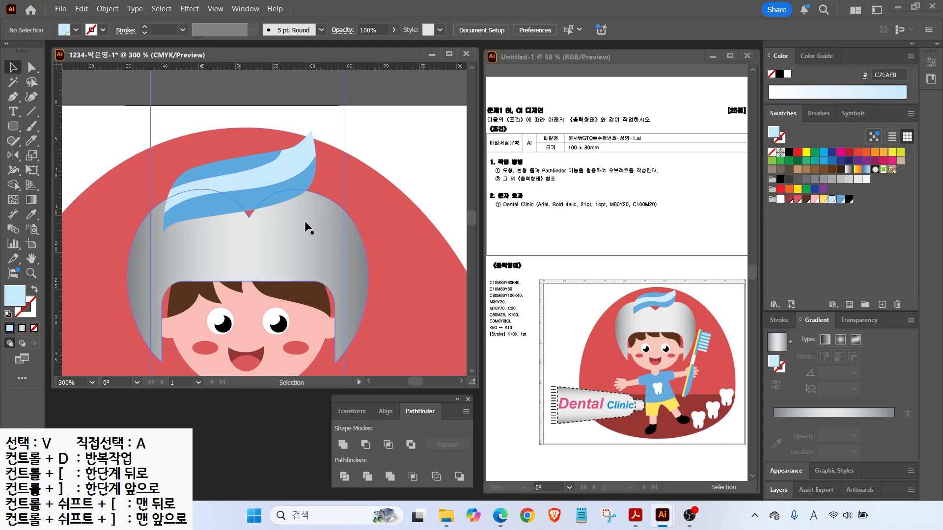
{"action": "double_click", "coordinate": [30, 260]}
Draw two white ellipses on the shirt and a white circle below them.
{"action": "scroll", "coordinate": [279, 295], "scroll_direction": "up", "scroll_amount": 5}
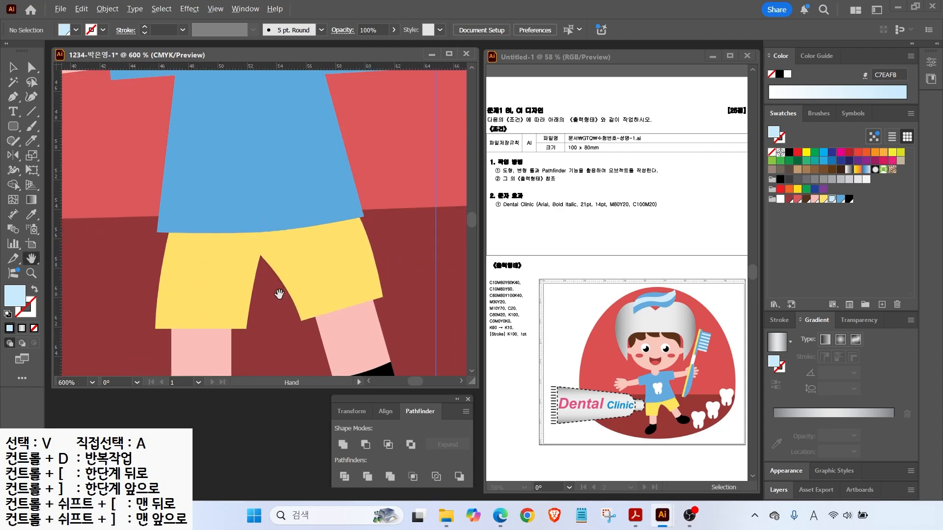
{"action": "scroll", "coordinate": [264, 168], "scroll_direction": "up", "scroll_amount": 3}
{"action": "left_click_drag", "start_coordinate": [14, 127], "coordinate": [30, 139]}
{"action": "left_click", "coordinate": [61, 155]}
{"action": "left_click_drag", "start_coordinate": [223, 172], "coordinate": [268, 223]}
{"action": "key", "text": "v"}
{"action": "left_click_drag", "start_coordinate": [244, 191], "coordinate": [308, 179]}
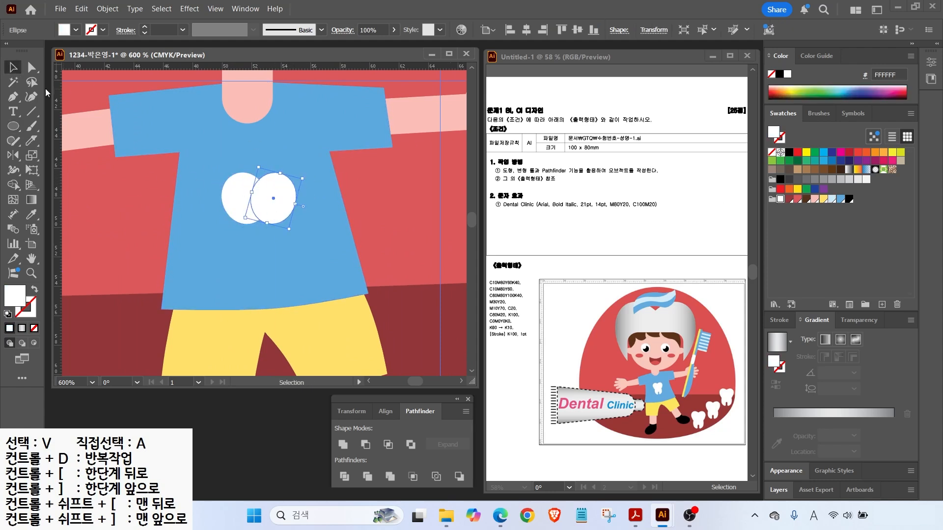
{"action": "left_click", "coordinate": [13, 126]}
{"action": "left_click_drag", "start_coordinate": [233, 198], "coordinate": [289, 255]}
Unite the three white circles into one tooth shape.
{"action": "scroll", "coordinate": [227, 240], "scroll_direction": "up", "scroll_amount": 2}
{"action": "left_click_drag", "start_coordinate": [14, 127], "coordinate": [47, 135]}
{"action": "key", "text": "v"}
{"action": "left_click", "coordinate": [247, 133]}
{"action": "left_click", "coordinate": [327, 157], "text": "shift"}
{"action": "left_click", "coordinate": [297, 235], "text": "shift"}
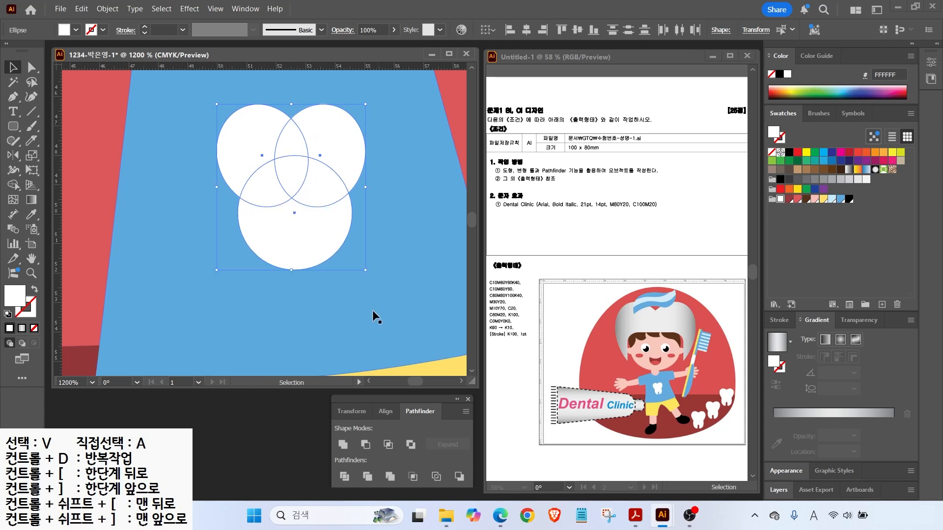
{"action": "left_click", "coordinate": [343, 445]}
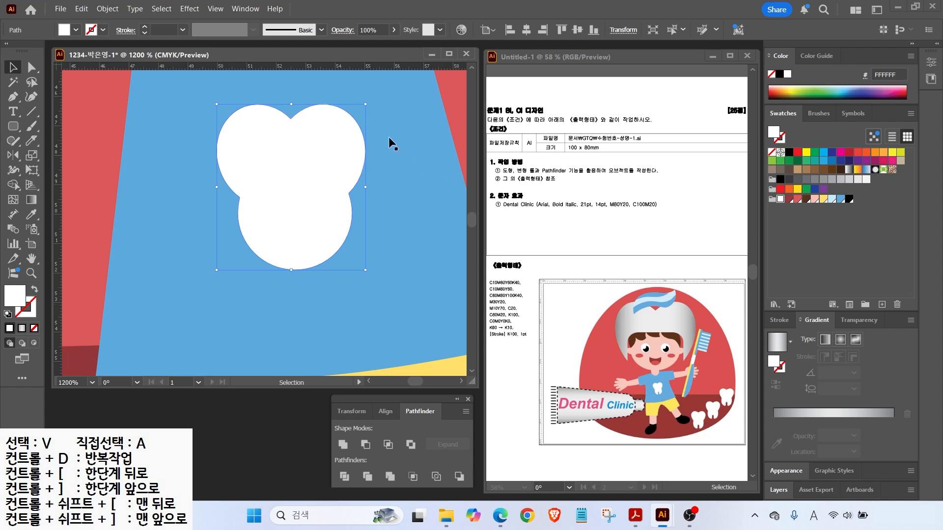
Cut a tall rounded-rectangle bar out of the tooth's bottom with Minus Front.
{"action": "left_click", "coordinate": [13, 126]}
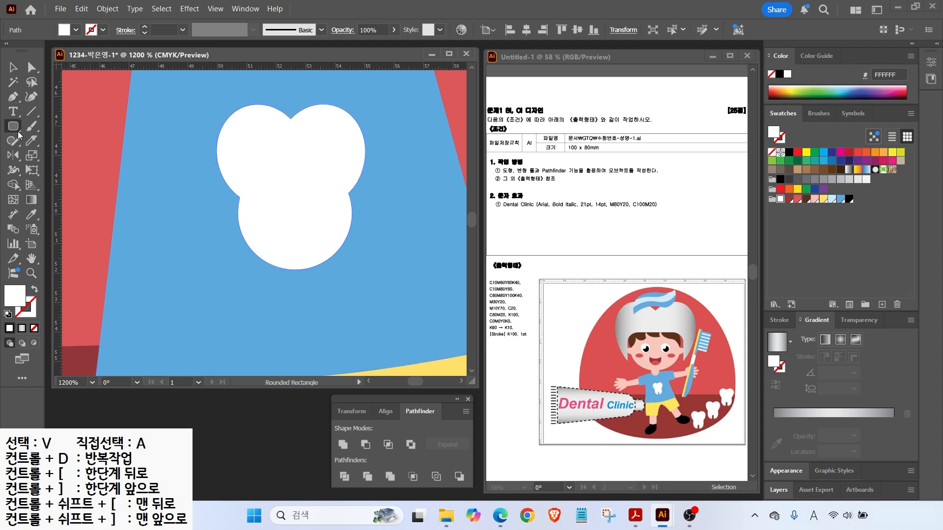
{"action": "left_click_drag", "start_coordinate": [284, 216], "coordinate": [307, 288]}
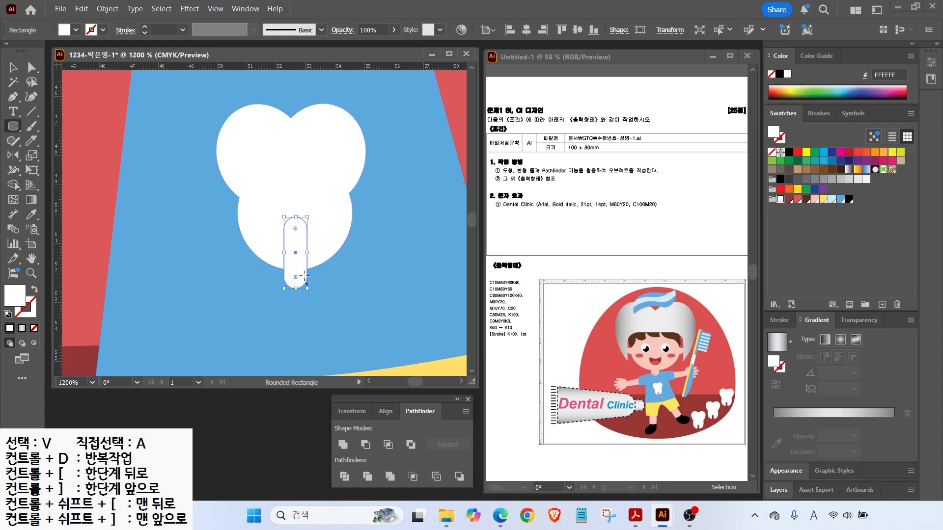
{"action": "mouse_move", "coordinate": [295, 217]}
{"action": "left_mouse_down"}
{"action": "mouse_move", "coordinate": [307, 283]}
{"action": "mouse_move", "coordinate": [307, 269]}
{"action": "left_mouse_up"}
{"action": "key", "text": "Delete"}
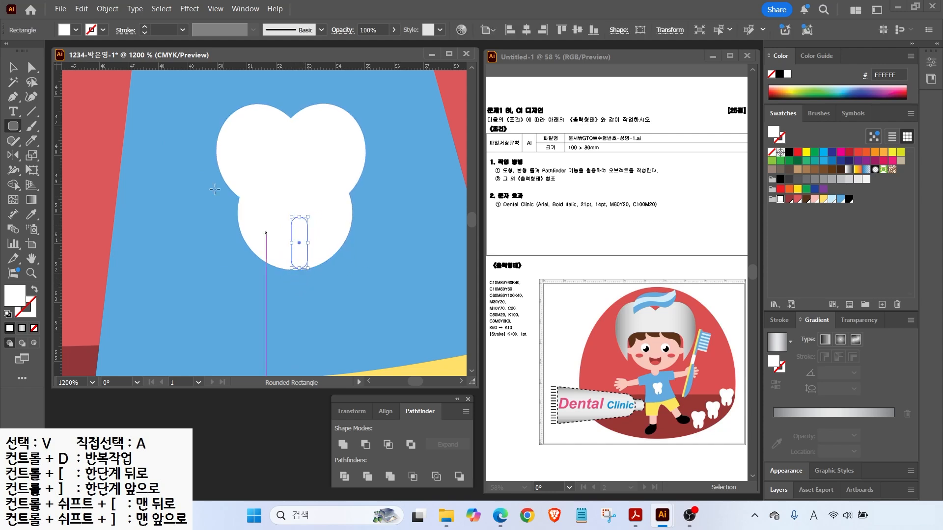
{"action": "key", "text": "v"}
{"action": "left_click_drag", "start_coordinate": [298, 237], "coordinate": [298, 256]}
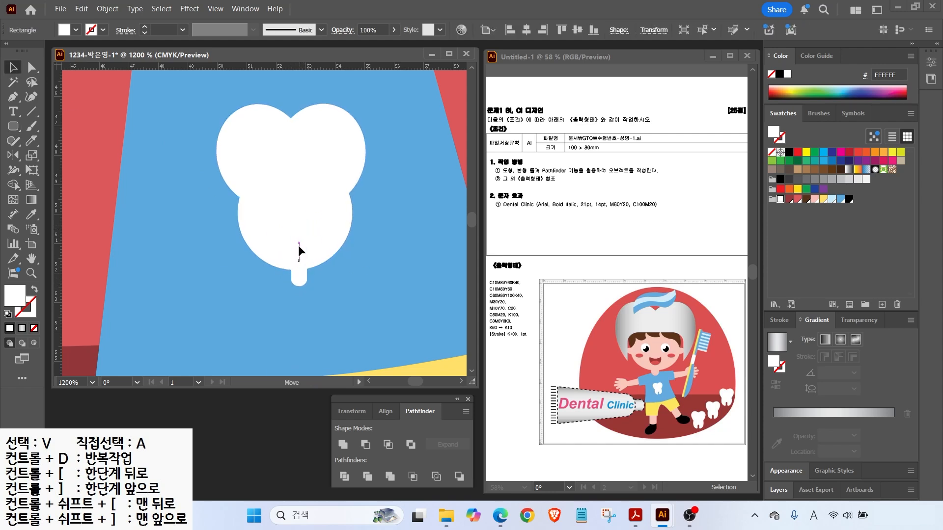
{"action": "left_click", "coordinate": [326, 227], "text": "shift"}
{"action": "left_click", "coordinate": [426, 413]}
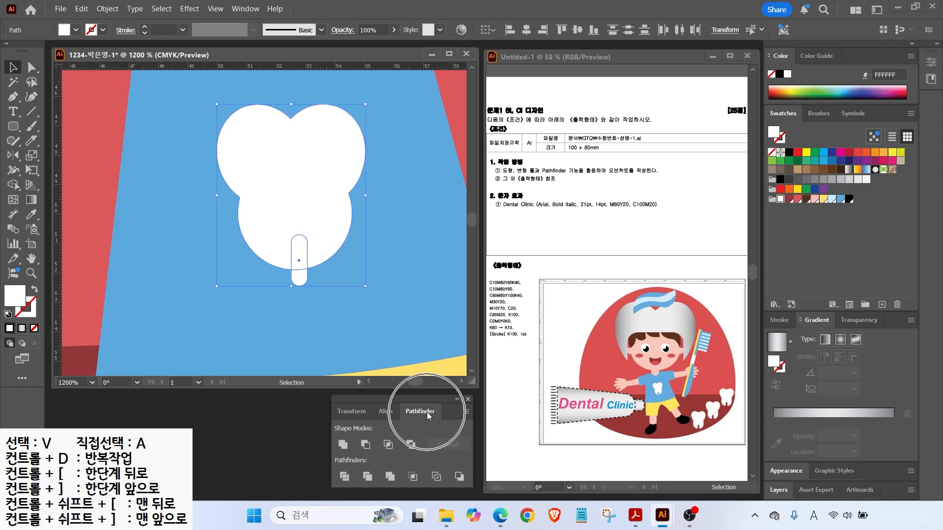
{"action": "left_click", "coordinate": [365, 444]}
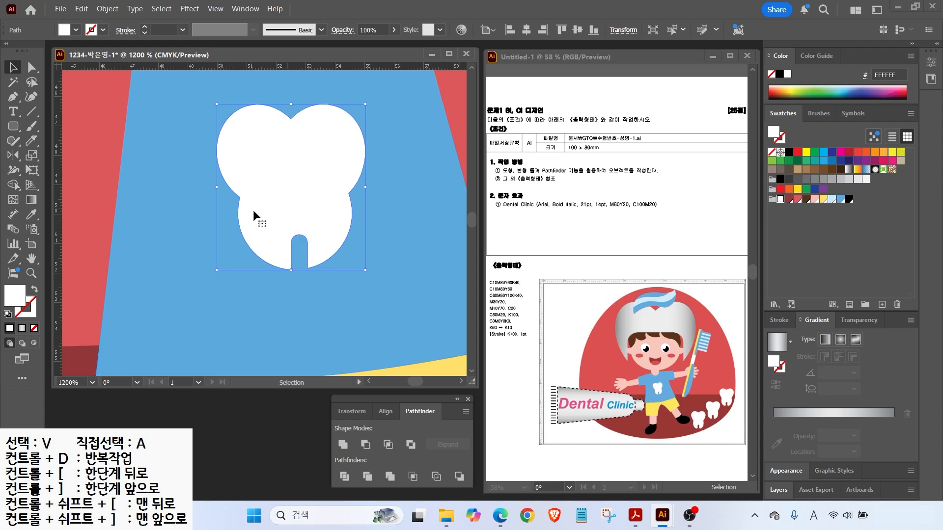
Round the notch's bottom-left and bottom-right corners.
{"action": "left_click", "coordinate": [31, 71]}
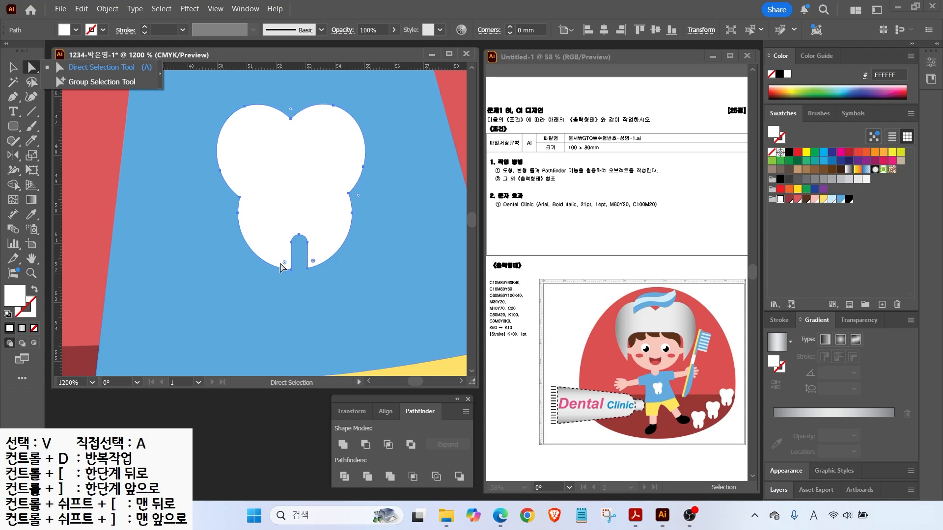
{"action": "left_click", "coordinate": [285, 263]}
{"action": "left_click_drag", "start_coordinate": [285, 264], "coordinate": [281, 264]}
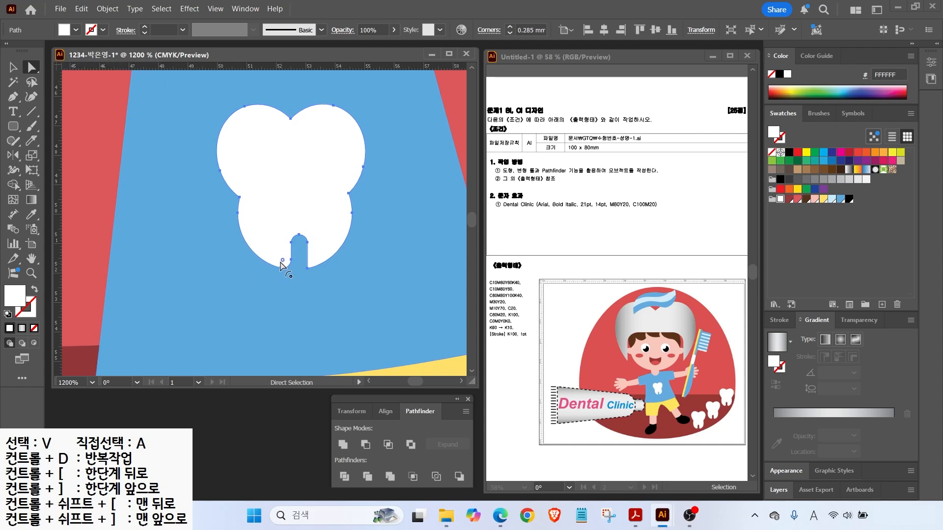
{"action": "left_click", "coordinate": [307, 268]}
{"action": "left_click_drag", "start_coordinate": [312, 260], "coordinate": [313, 261]}
Try the Round Corners effect on the tooth, then cancel it.
{"action": "left_click", "coordinate": [189, 8]}
{"action": "mouse_move", "coordinate": [224, 179]}
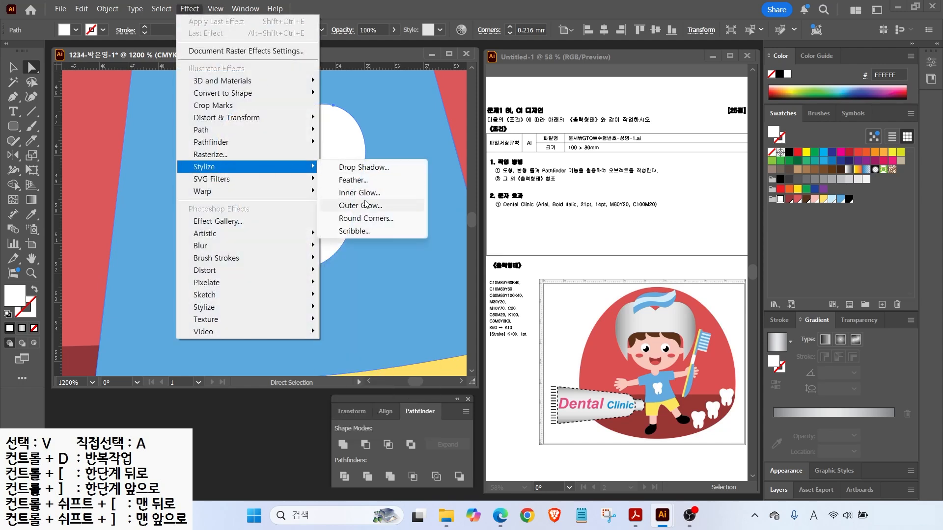
{"action": "left_click", "coordinate": [351, 219]}
{"action": "left_click", "coordinate": [352, 221]}
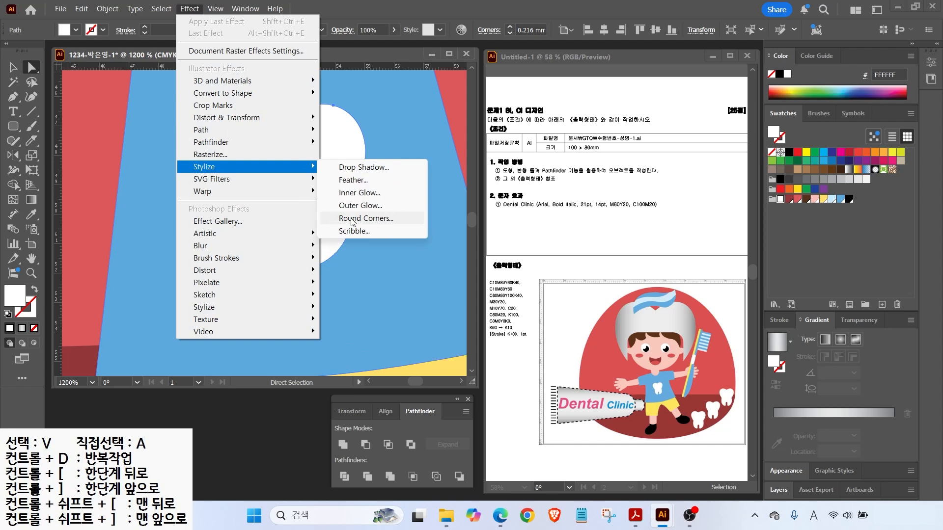
{"action": "left_click", "coordinate": [352, 219]}
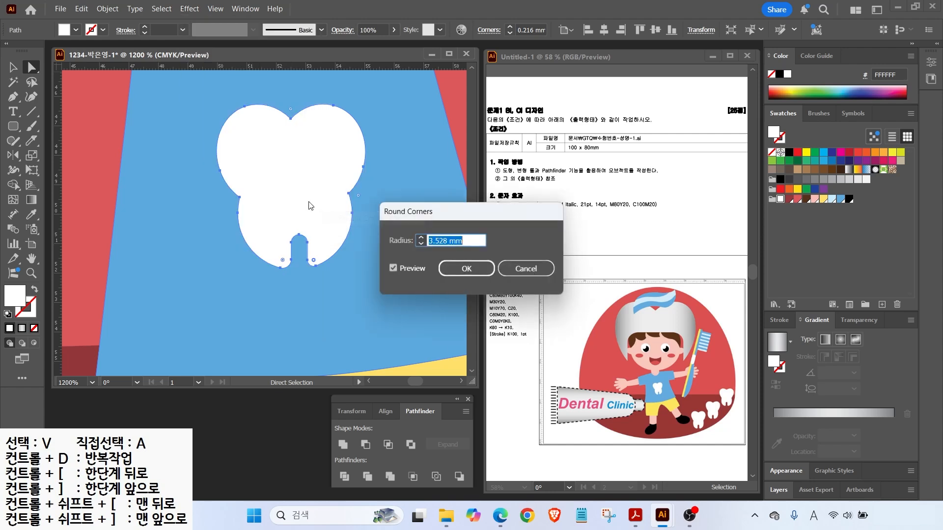
{"action": "left_click", "coordinate": [514, 273]}
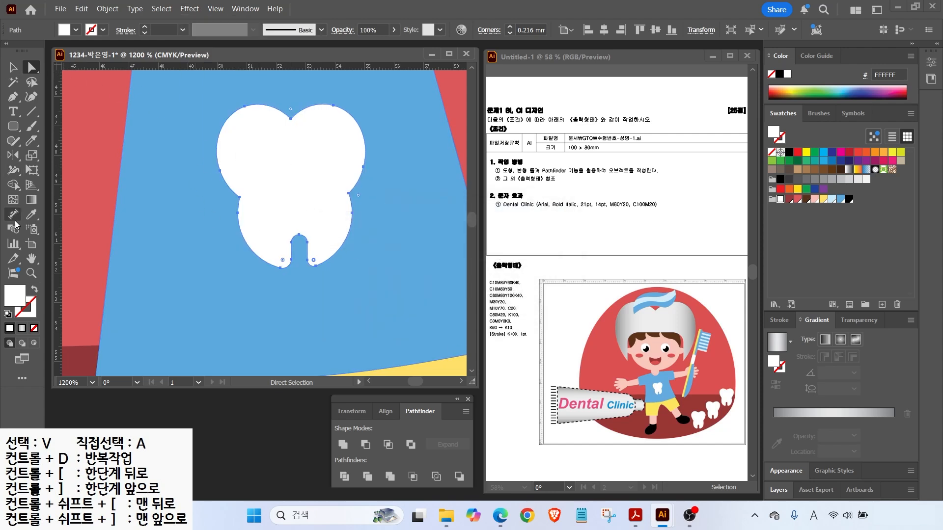
Fit the artboard and Alt-drag a copy of the shirt tooth to the lower right.
{"action": "double_click", "coordinate": [31, 258]}
{"action": "left_click", "coordinate": [13, 67]}
{"action": "left_click_drag", "start_coordinate": [274, 255], "coordinate": [385, 279]}
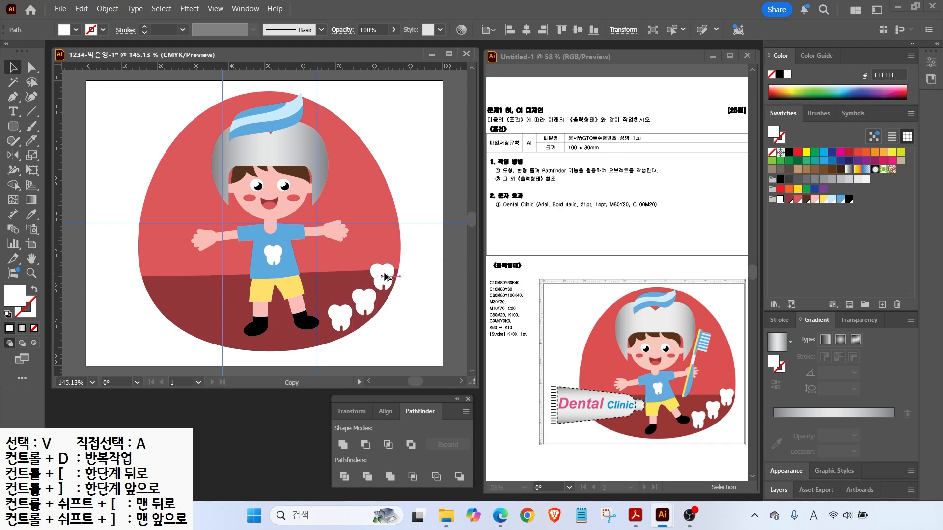
Draw a tall thin yellow rounded-rectangle bar for the toothbrush handle.
{"action": "left_click", "coordinate": [368, 244]}
{"action": "left_click", "coordinate": [9, 125]}
{"action": "left_click_drag", "start_coordinate": [340, 147], "coordinate": [344, 246]}
{"action": "left_click", "coordinate": [825, 199]}
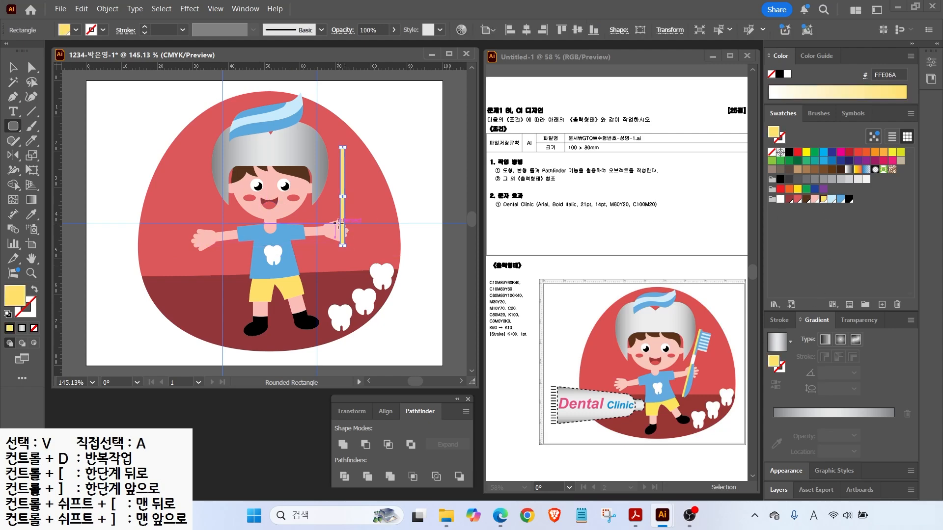
Add a blue duplicate bar beside the handle and a white grip shape.
{"action": "key", "text": "ctrl+equal"}
{"action": "key", "text": "ctrl+equal"}
{"action": "key", "text": "ctrl+equal"}
{"action": "key", "text": "ctrl+equal"}
{"action": "left_click", "coordinate": [10, 64]}
{"action": "left_click_drag", "start_coordinate": [257, 197], "coordinate": [269, 197]}
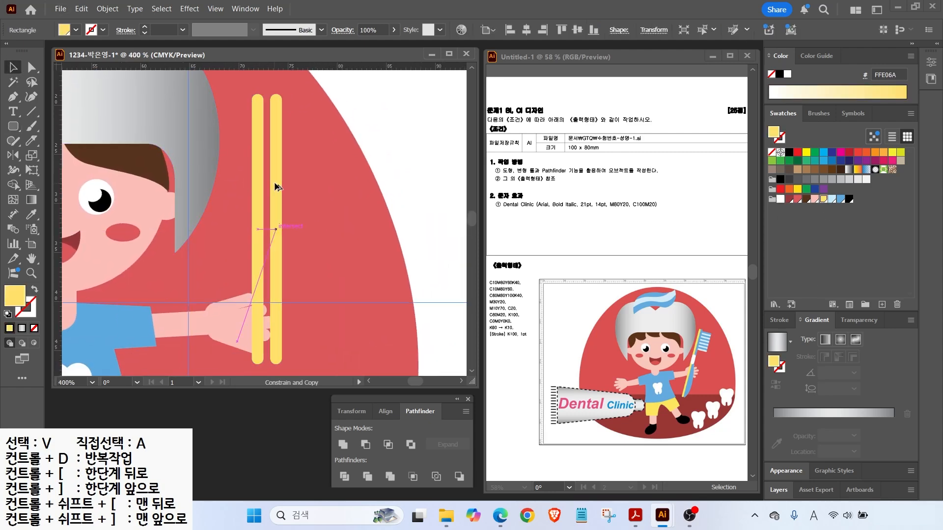
{"action": "left_click", "coordinate": [841, 199]}
{"action": "left_click", "coordinate": [13, 126]}
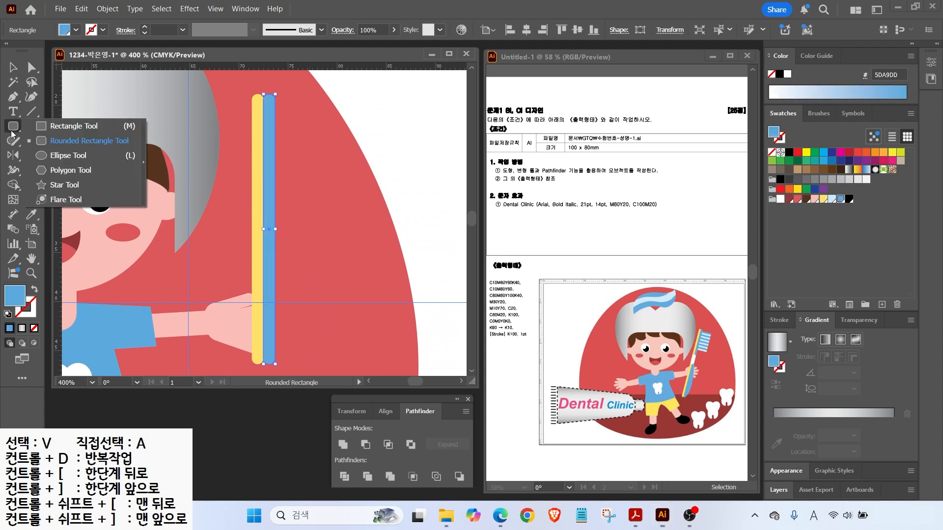
{"action": "left_click_drag", "start_coordinate": [252, 192], "coordinate": [275, 232]}
{"action": "left_click", "coordinate": [780, 199]}
Build alternating blue and white bristle bars, repeating the pair with Ctrl+D.
{"action": "left_click_drag", "start_coordinate": [276, 98], "coordinate": [312, 119]}
{"action": "left_click", "coordinate": [840, 199]}
{"action": "key", "text": "v"}
{"action": "left_click", "coordinate": [779, 199]}
{"action": "left_click", "coordinate": [310, 104], "text": "shift"}
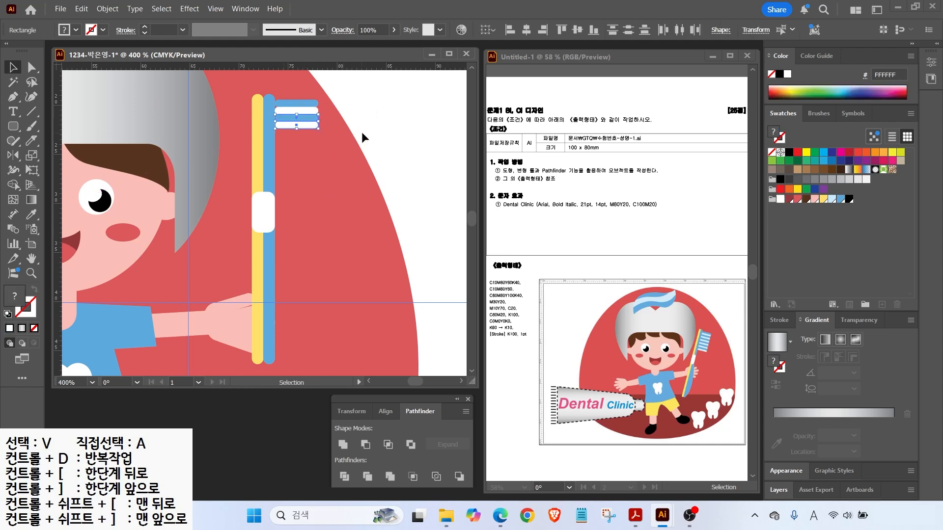
{"action": "key", "text": "ctrl+d"}
{"action": "key", "text": "ctrl+d"}
{"action": "key", "text": "ctrl+d"}
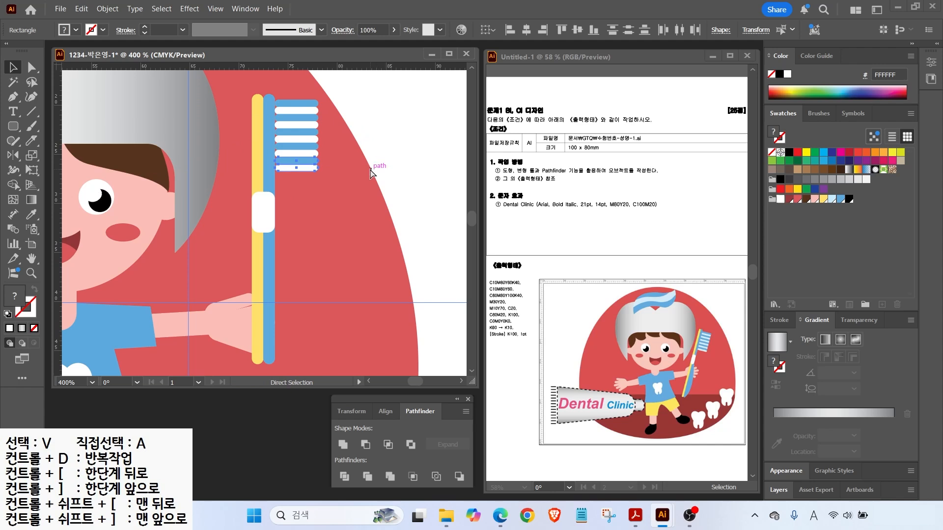
{"action": "key", "text": "ctrl+d"}
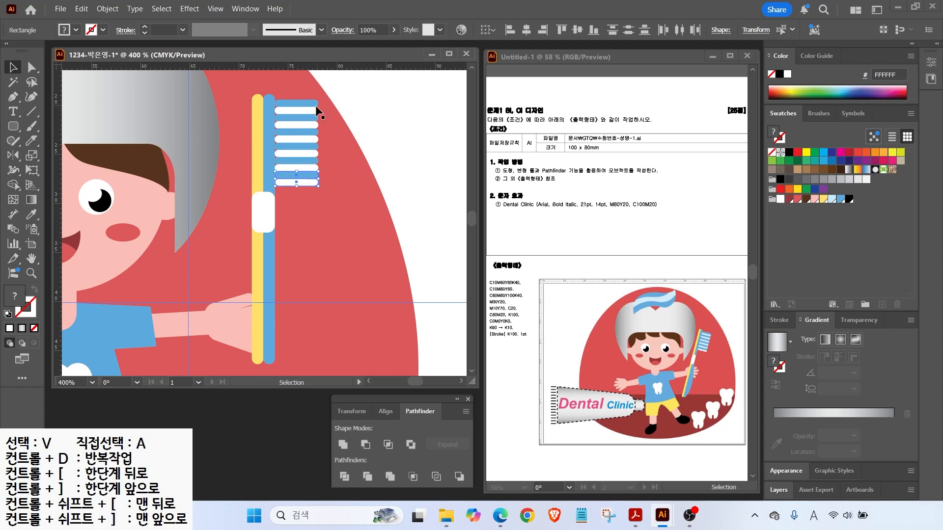
Narrow the handle, align the bristles to it, and bring the handle to front.
{"action": "left_click_drag", "start_coordinate": [370, 103], "coordinate": [313, 178]}
{"action": "left_click", "coordinate": [271, 232]}
{"action": "left_click_drag", "start_coordinate": [275, 230], "coordinate": [271, 230]}
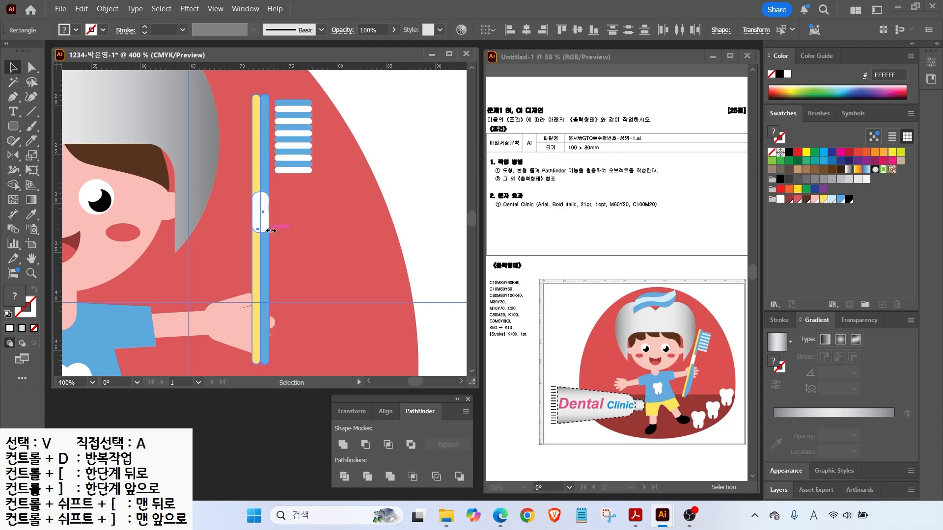
{"action": "left_click", "coordinate": [295, 151]}
{"action": "key", "text": "Left"}
{"action": "key", "text": "Left"}
{"action": "key", "text": "Left"}
{"action": "left_click", "coordinate": [273, 217]}
{"action": "right_click", "coordinate": [263, 221]}
{"action": "mouse_move", "coordinate": [306, 441]}
{"action": "left_click", "coordinate": [426, 442]}
{"action": "left_click", "coordinate": [405, 303]}
Add a tall blue ellipse beside the handle, tucking its edge behind it.
{"action": "left_click", "coordinate": [14, 126]}
{"action": "left_click_drag", "start_coordinate": [14, 125], "coordinate": [49, 156]}
{"action": "left_click_drag", "start_coordinate": [263, 236], "coordinate": [281, 359]}
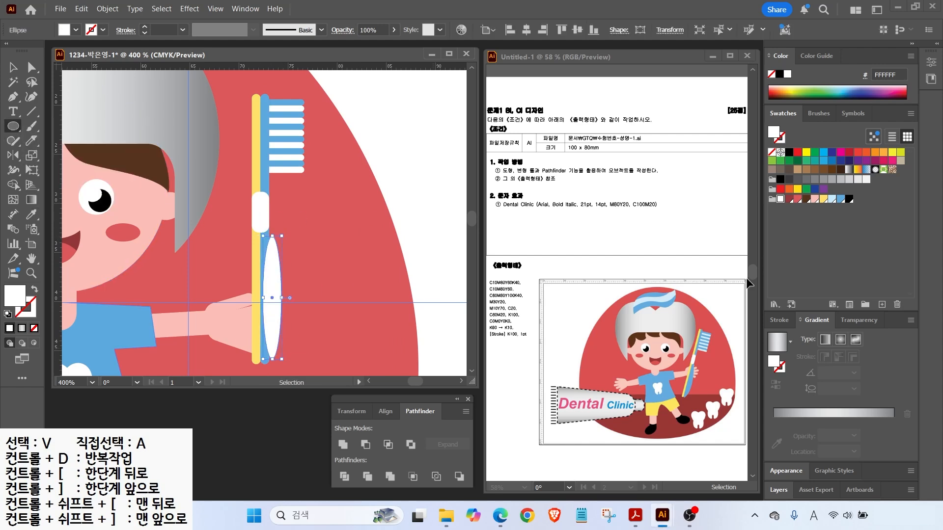
{"action": "key", "text": "v"}
{"action": "left_click_drag", "start_coordinate": [276, 275], "coordinate": [273, 273]}
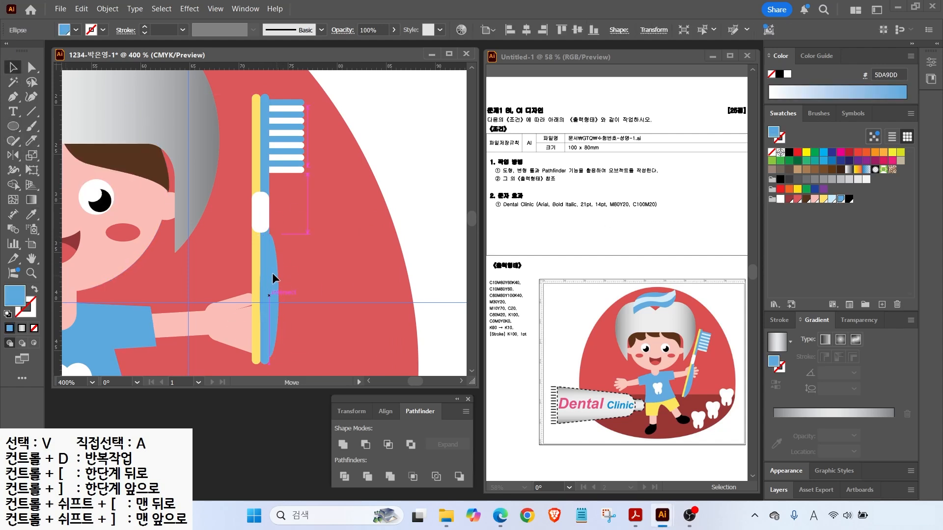
{"action": "left_click_drag", "start_coordinate": [269, 357], "coordinate": [270, 365]}
{"action": "left_click", "coordinate": [284, 282]}
{"action": "left_click_drag", "start_coordinate": [271, 282], "coordinate": [263, 298]}
{"action": "key", "text": "a"}
{"action": "left_click", "coordinate": [257, 299]}
{"action": "left_click", "coordinate": [422, 315]}
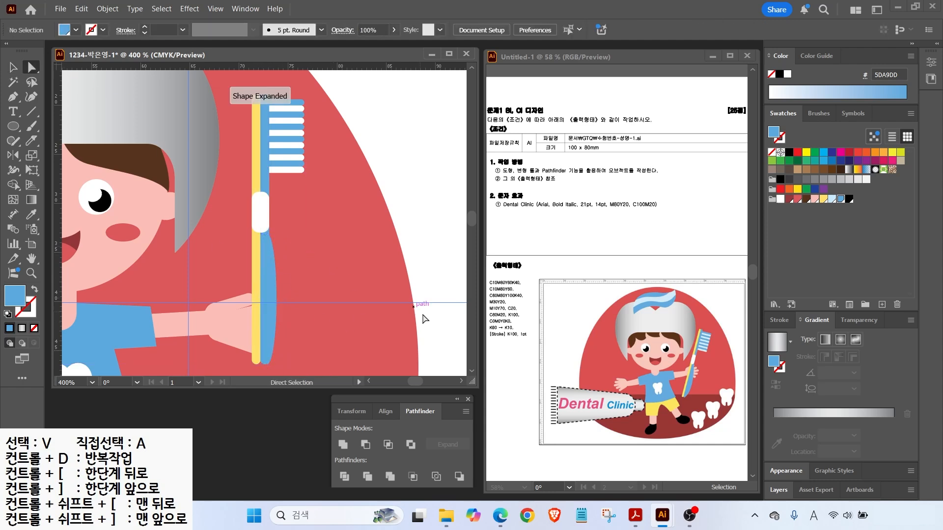
Group all toothbrush parts and rotate the group into the boy's hand.
{"action": "double_click", "coordinate": [31, 258]}
{"action": "left_click", "coordinate": [13, 68]}
{"action": "left_click_drag", "start_coordinate": [372, 143], "coordinate": [343, 204]}
{"action": "right_click", "coordinate": [343, 204]}
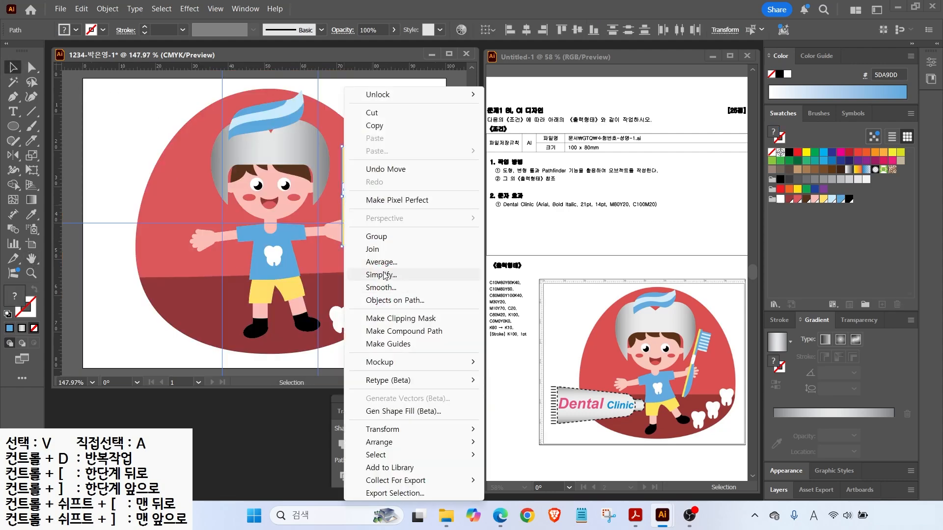
{"action": "left_click", "coordinate": [383, 237]}
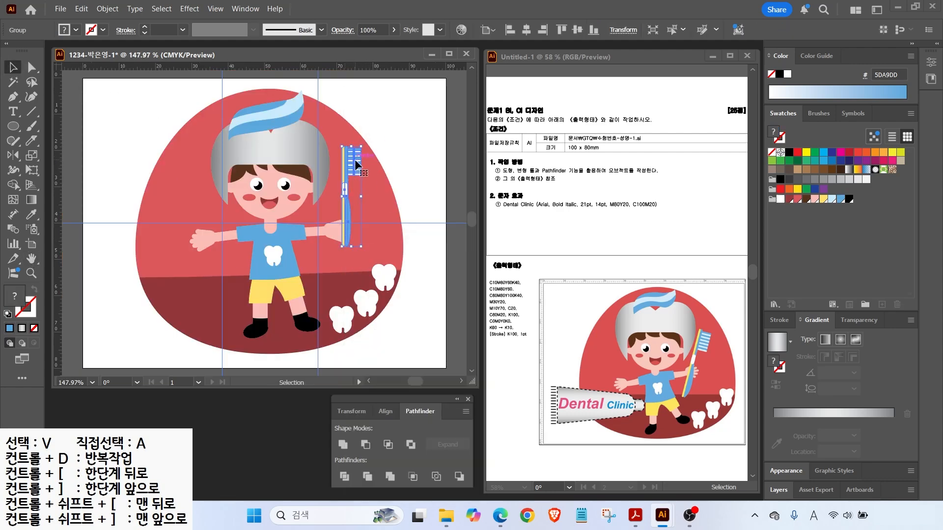
{"action": "left_click_drag", "start_coordinate": [365, 145], "coordinate": [346, 191]}
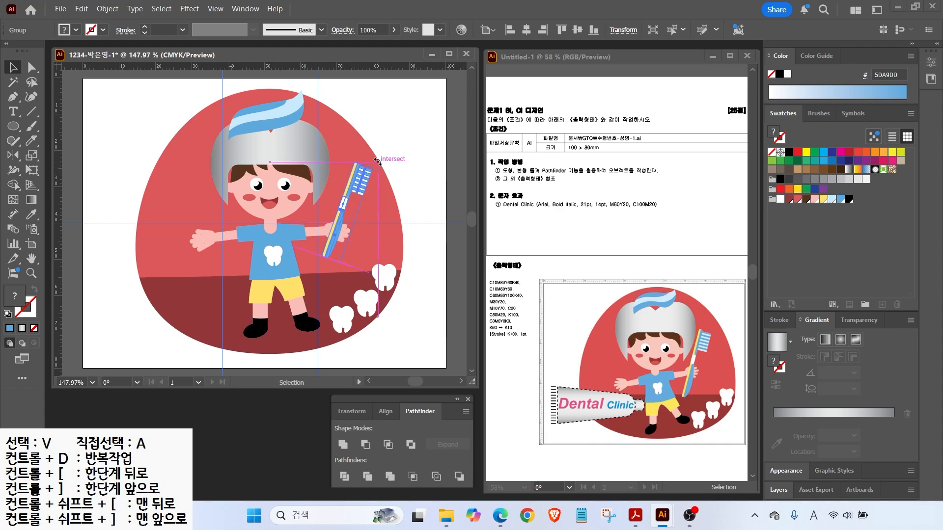
{"action": "key", "text": "ctrl+shift+a"}
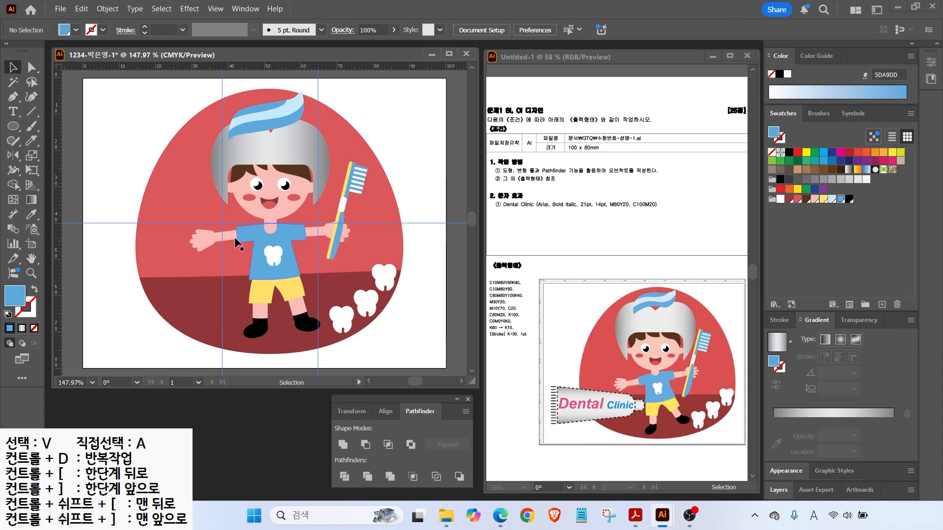
Draw a wide pill-shaped rounded rectangle at lower left with a grey linear gradient.
{"action": "left_click", "coordinate": [13, 129]}
{"action": "left_click", "coordinate": [84, 140]}
{"action": "left_click_drag", "start_coordinate": [117, 270], "coordinate": [232, 319]}
{"action": "key", "text": "Right"}
{"action": "left_click", "coordinate": [776, 346]}
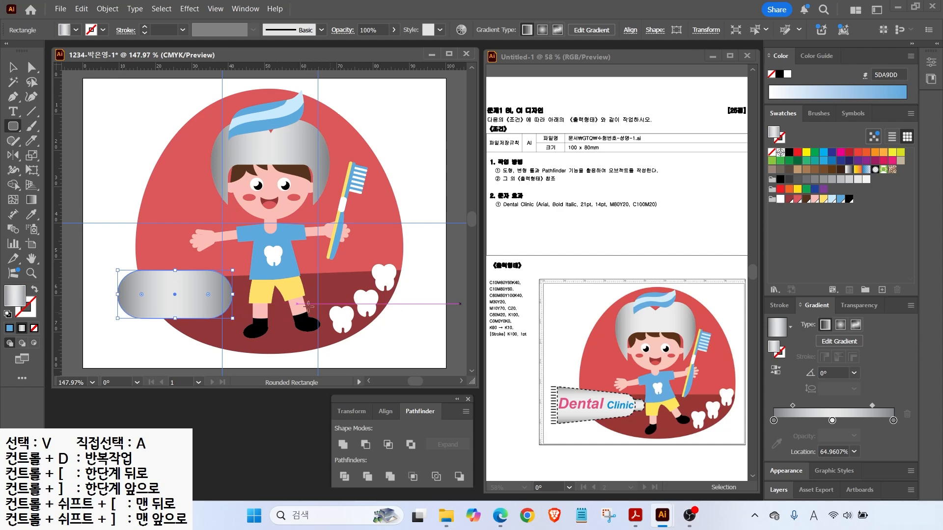
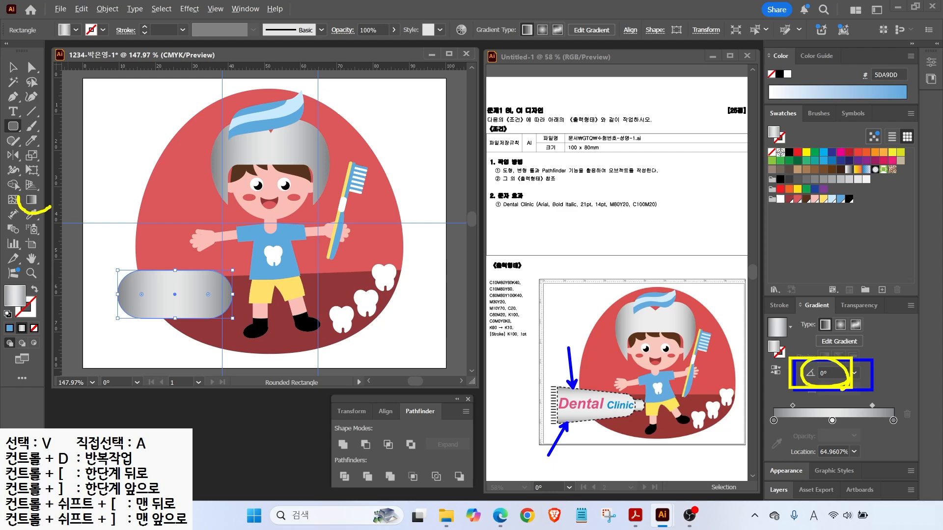
Make the capsule's gradient run vertically and square off its two left corners.
{"action": "left_click", "coordinate": [31, 199]}
{"action": "left_click_drag", "start_coordinate": [161, 274], "coordinate": [160, 322]}
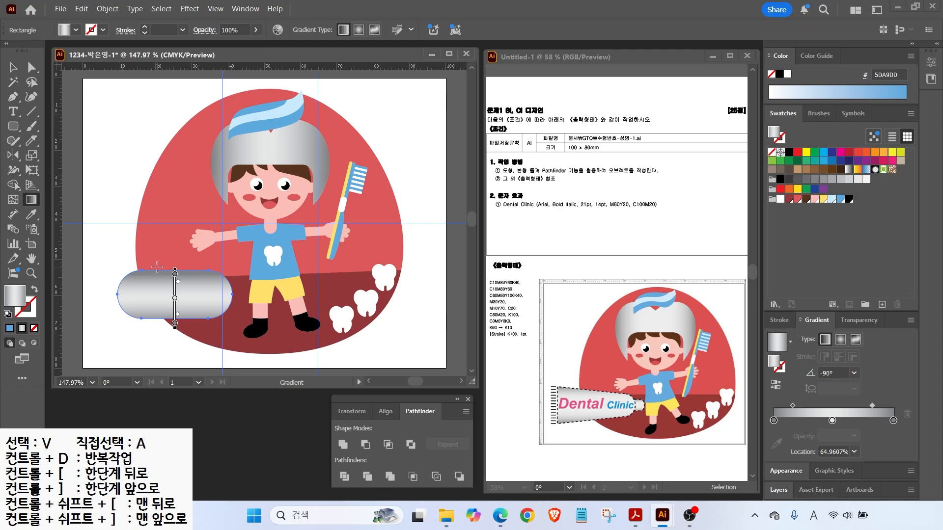
{"action": "key", "text": "v"}
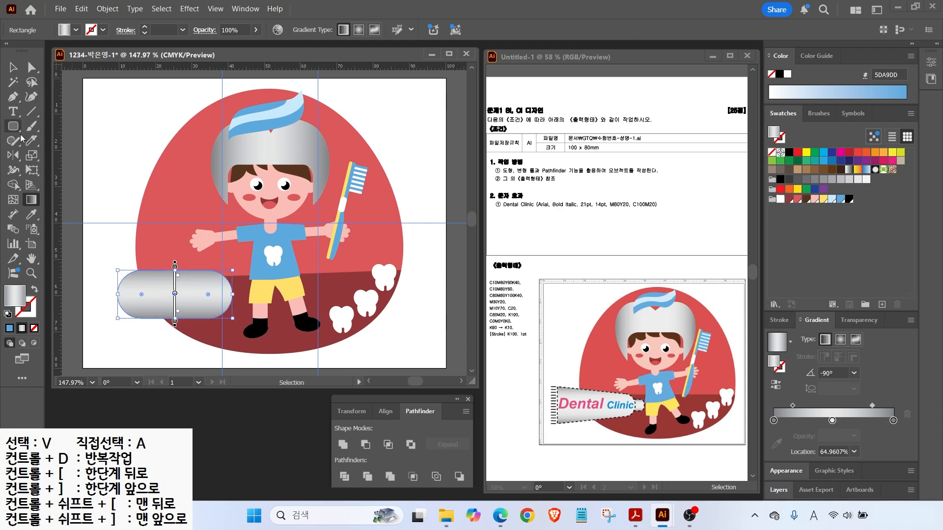
{"action": "left_click", "coordinate": [31, 68]}
{"action": "double_click", "coordinate": [142, 295]}
{"action": "left_click", "coordinate": [518, 289]}
{"action": "left_click_drag", "start_coordinate": [142, 295], "coordinate": [122, 264]}
{"action": "left_click_drag", "start_coordinate": [141, 295], "coordinate": [120, 325]}
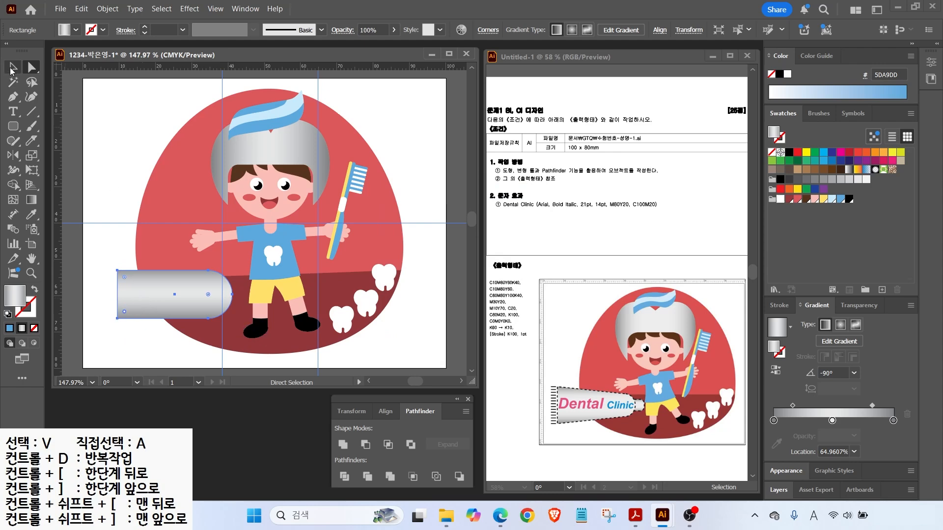
{"action": "left_click", "coordinate": [12, 68]}
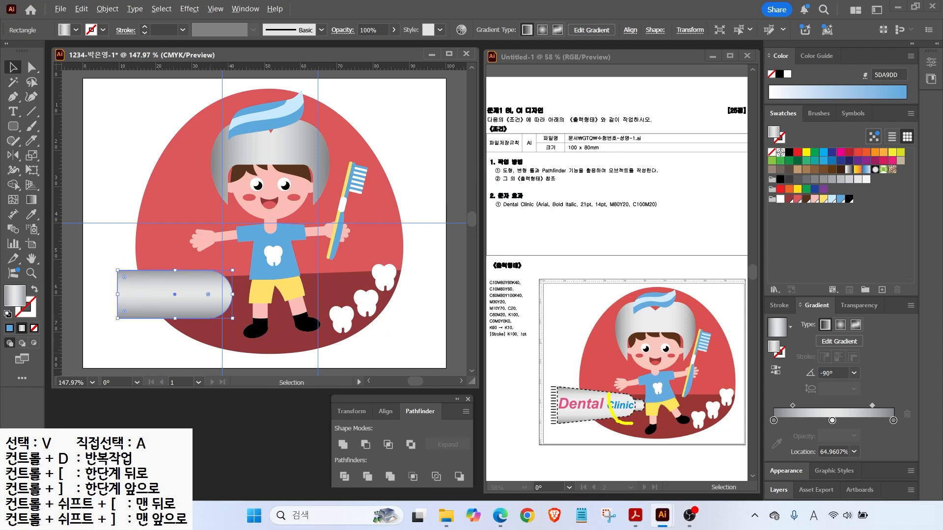
Narrow the tube's right end by scaling its anchor points uniformly to 70%.
{"action": "left_click", "coordinate": [193, 320]}
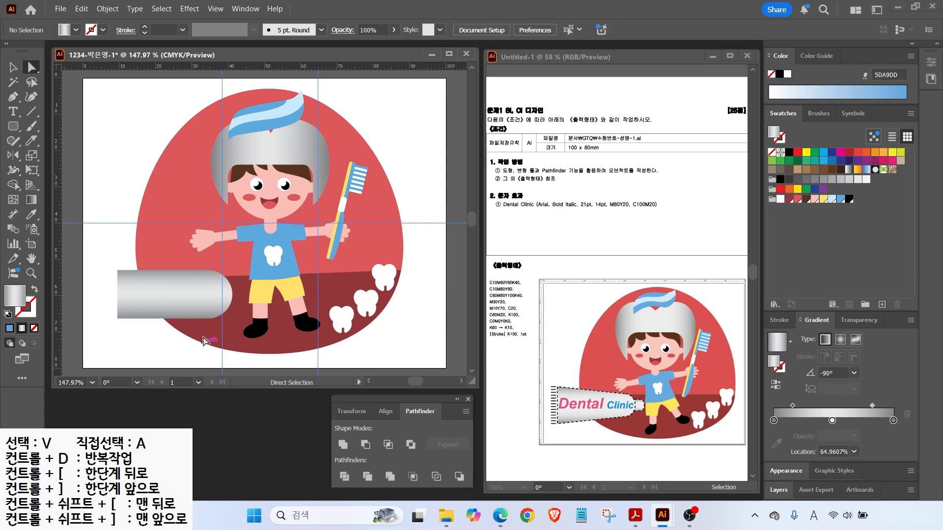
{"action": "left_click_drag", "start_coordinate": [190, 323], "coordinate": [237, 265]}
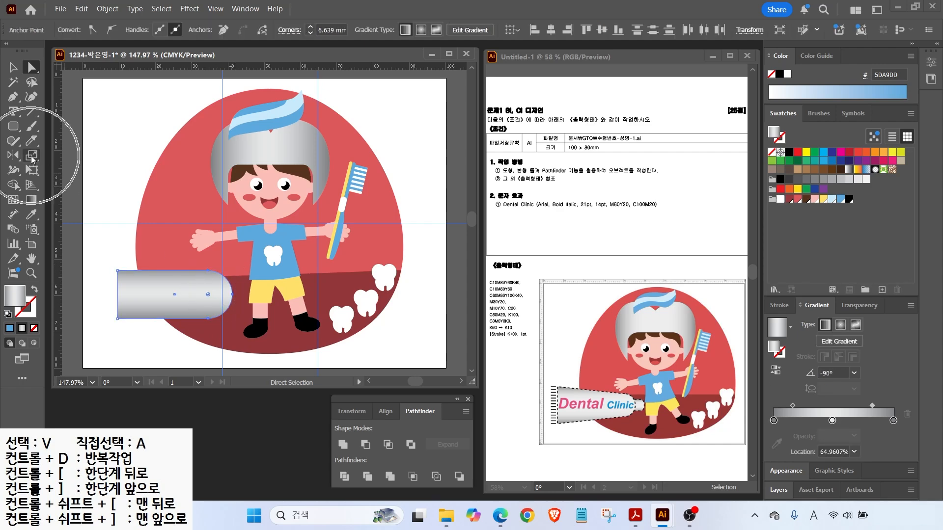
{"action": "double_click", "coordinate": [32, 156]}
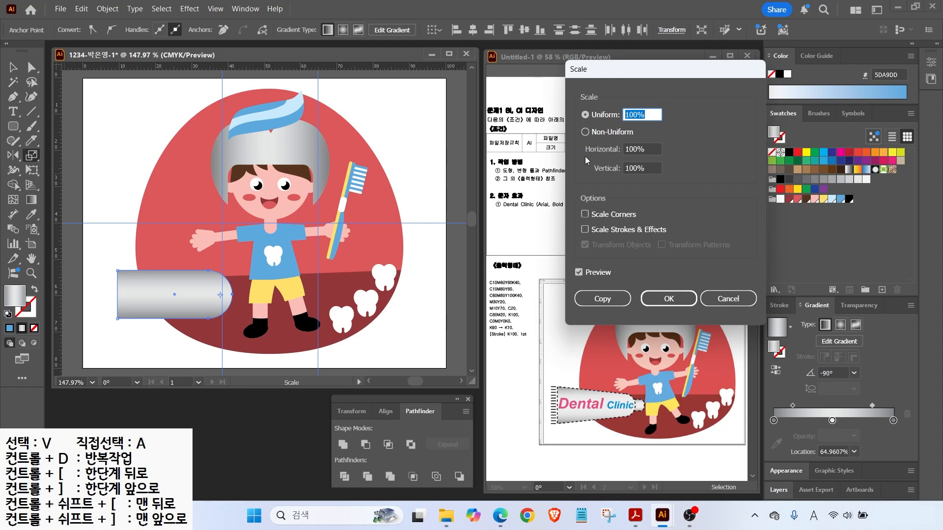
{"action": "type", "text": "80"}
{"action": "left_click", "coordinate": [578, 273]}
{"action": "left_click", "coordinate": [578, 272]}
{"action": "left_click", "coordinate": [578, 273]}
{"action": "left_click", "coordinate": [578, 273]}
{"action": "left_click", "coordinate": [578, 272]}
{"action": "left_click", "coordinate": [578, 272]}
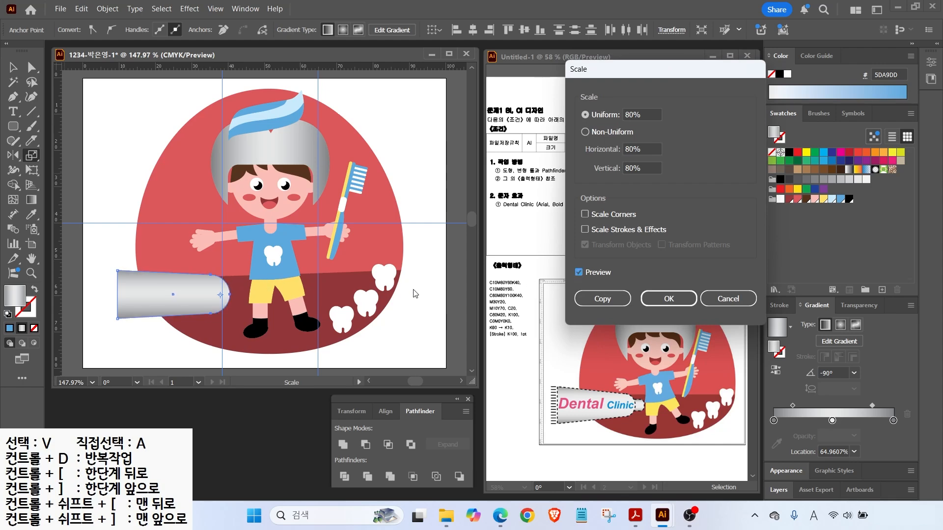
{"action": "double_click", "coordinate": [650, 114]}
{"action": "type", "text": "70"}
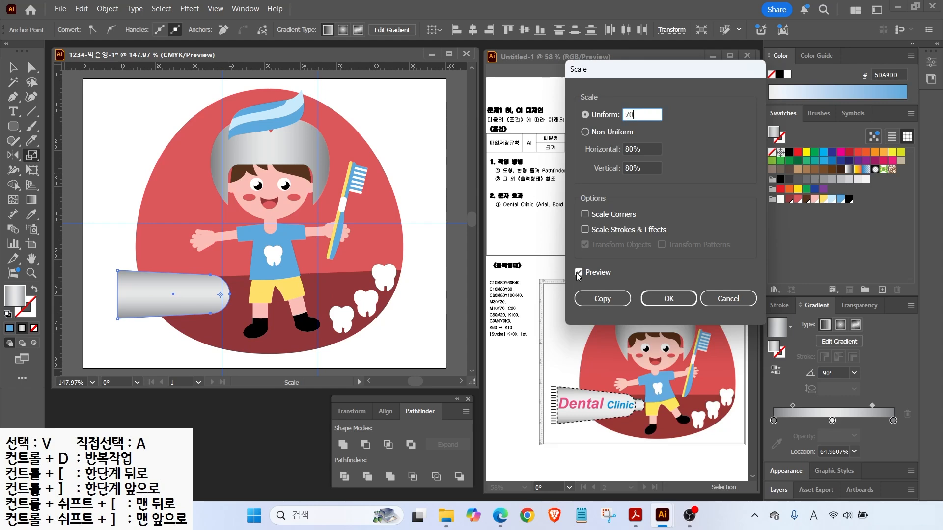
{"action": "left_click", "coordinate": [578, 272]}
{"action": "left_click", "coordinate": [578, 273]}
{"action": "left_click", "coordinate": [578, 272]}
{"action": "left_click", "coordinate": [578, 273]}
{"action": "left_click", "coordinate": [668, 299]}
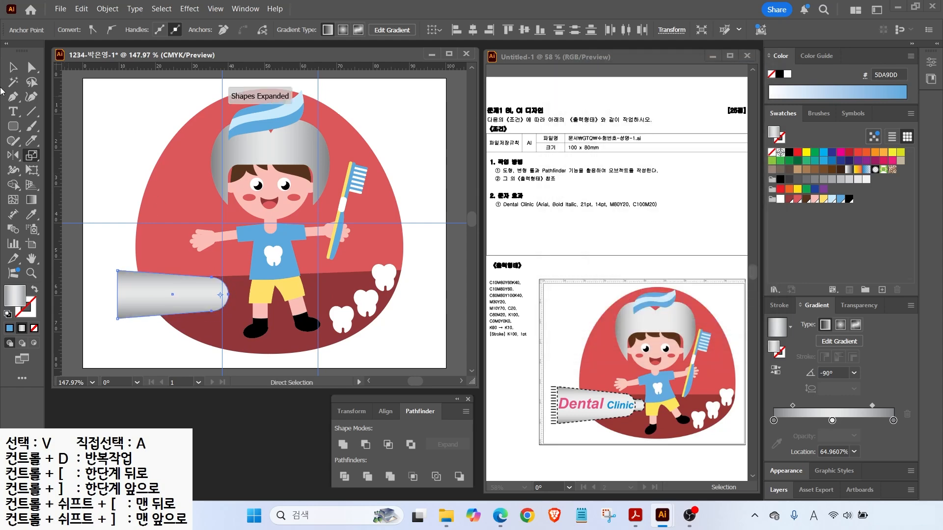
{"action": "key", "text": "x"}
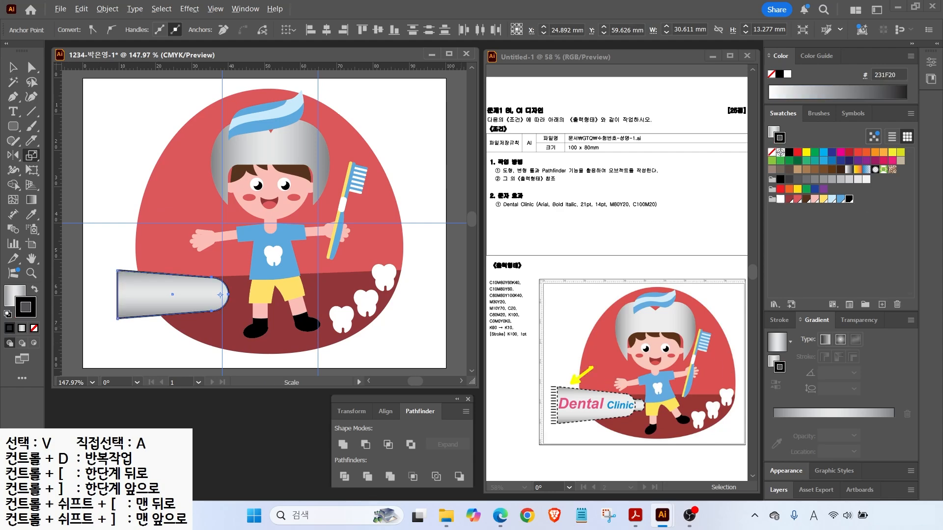
Give the tube body a black stroke and show the full Stroke panel options.
{"action": "left_click_drag", "start_coordinate": [495, 341], "coordinate": [539, 340]}
{"action": "left_click_drag", "start_coordinate": [792, 291], "coordinate": [769, 335]}
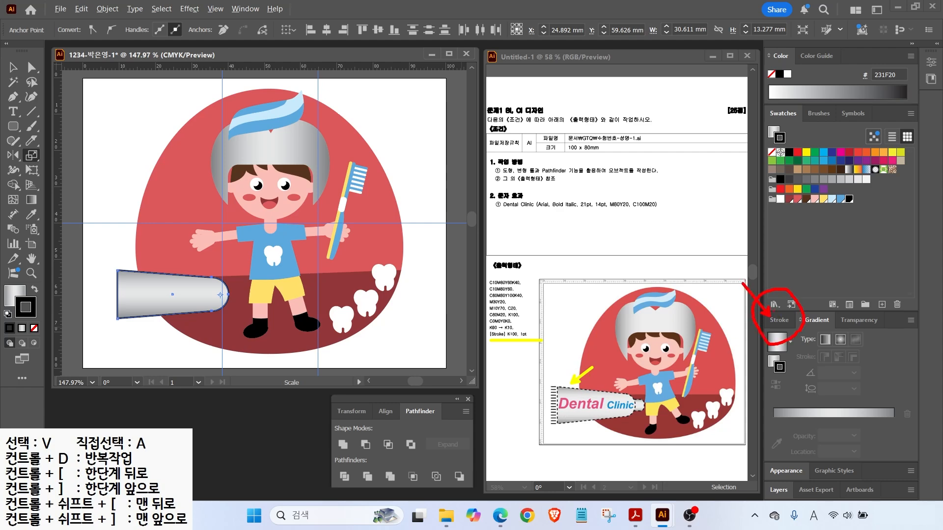
{"action": "key", "text": "Escape"}
{"action": "left_click", "coordinate": [779, 319]}
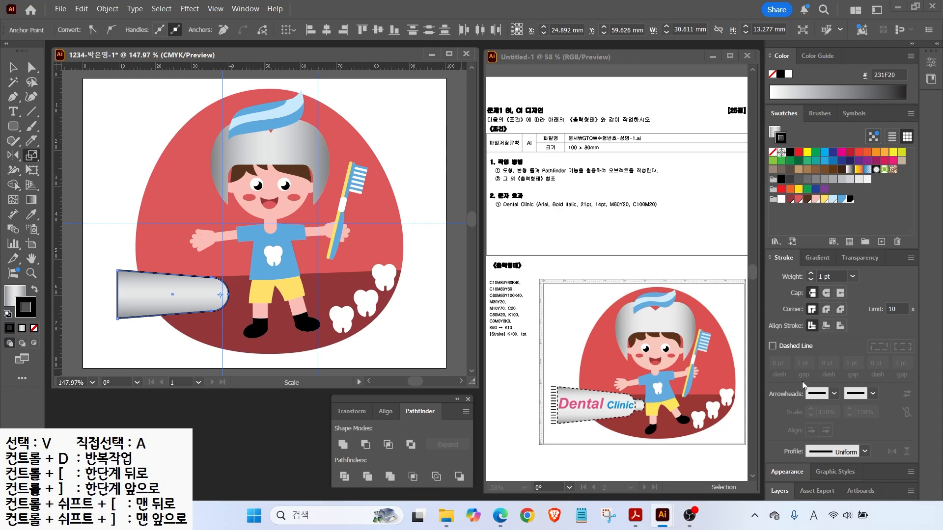
{"action": "left_click_drag", "start_coordinate": [750, 328], "coordinate": [827, 361]}
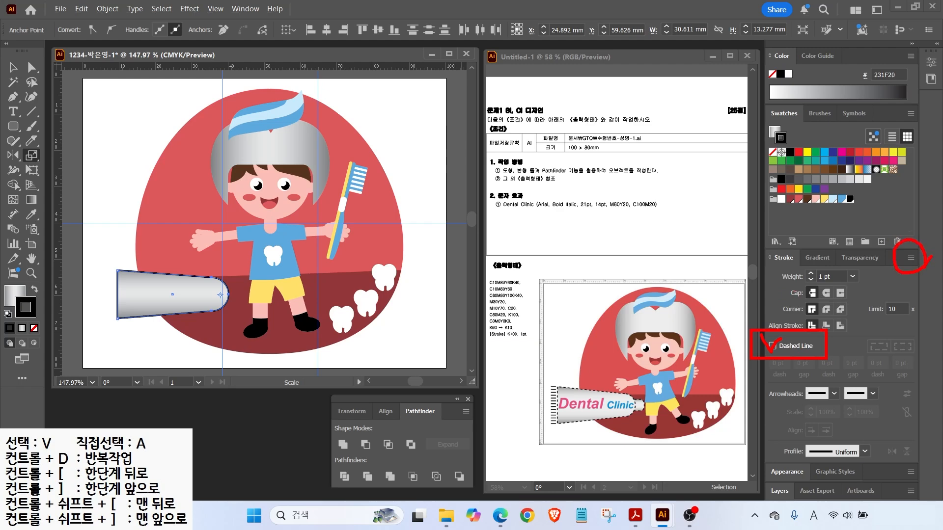
{"action": "left_click_drag", "start_coordinate": [757, 240], "coordinate": [935, 292]}
{"action": "key", "text": "Escape"}
{"action": "left_click", "coordinate": [912, 258]}
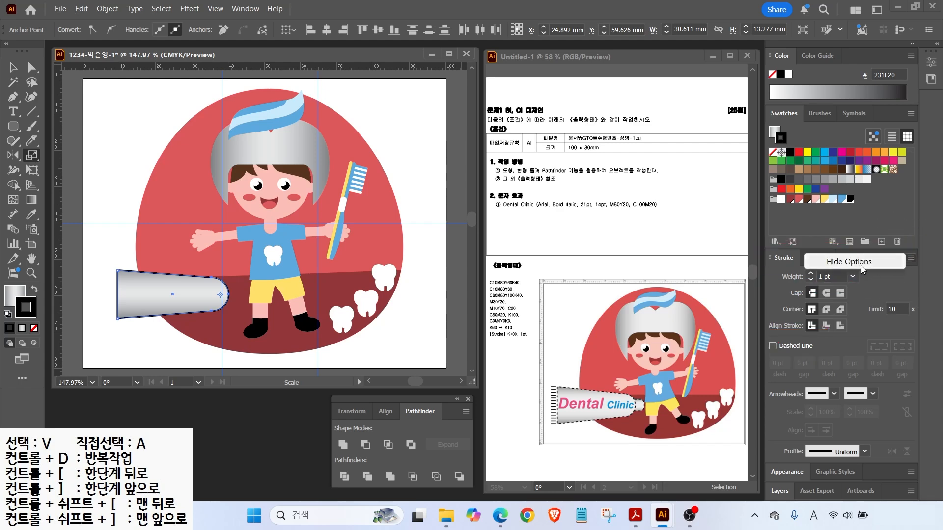
{"action": "left_click", "coordinate": [915, 261]}
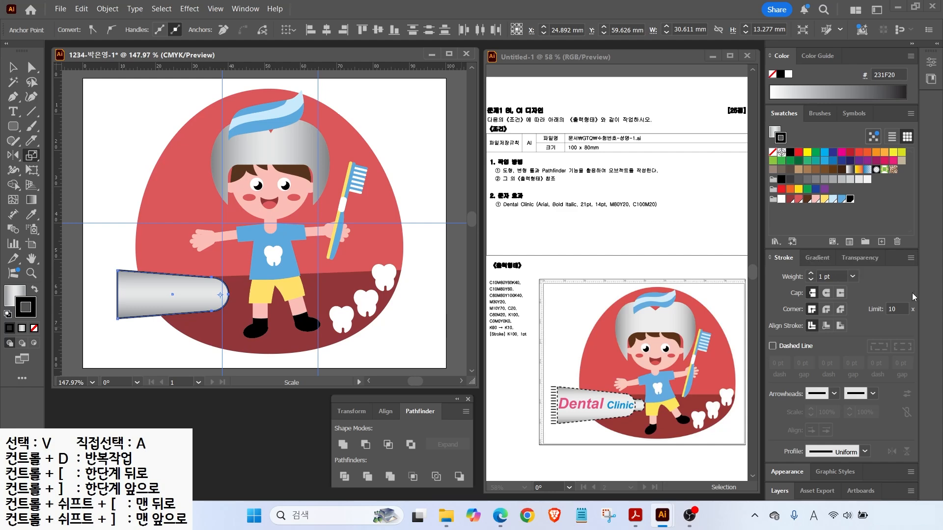
Make the tube's outline a dashed line with a 3 pt dash.
{"action": "left_click", "coordinate": [772, 346]}
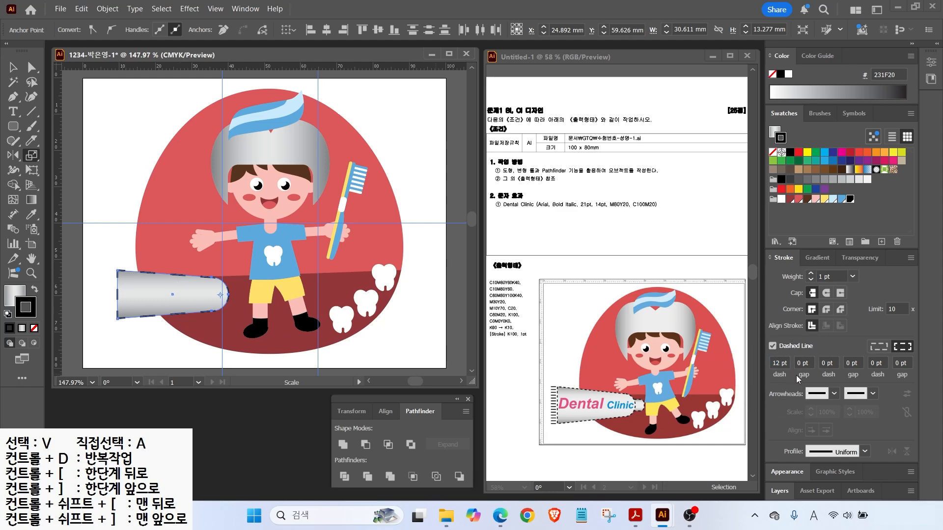
{"action": "double_click", "coordinate": [774, 360]}
{"action": "type", "text": "3"}
{"action": "key", "text": "Return"}
Draw a small ellipse and a rectangle at the tube's right end.
{"action": "left_click", "coordinate": [14, 126]}
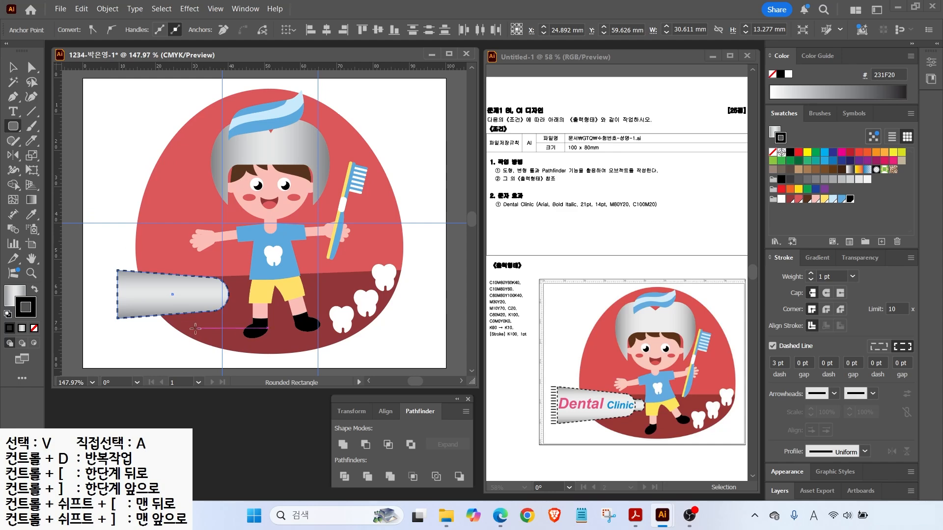
{"action": "scroll", "coordinate": [221, 314], "scroll_direction": "up", "scroll_amount": 4}
{"action": "left_click_drag", "start_coordinate": [13, 127], "coordinate": [55, 153]}
{"action": "left_click_drag", "start_coordinate": [219, 244], "coordinate": [237, 296]}
{"action": "left_click_drag", "start_coordinate": [13, 127], "coordinate": [54, 126]}
{"action": "left_click_drag", "start_coordinate": [189, 243], "coordinate": [237, 296]}
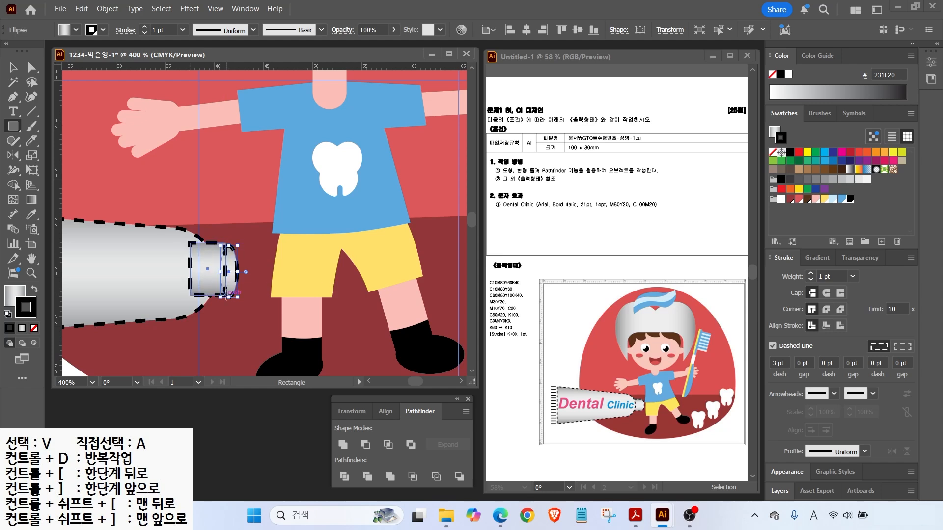
Trim and align the rectangle onto the ellipse, then unite them into one cap.
{"action": "key", "text": "v"}
{"action": "left_click_drag", "start_coordinate": [208, 243], "coordinate": [228, 271]}
{"action": "scroll", "coordinate": [251, 277], "scroll_direction": "up", "scroll_amount": 2}
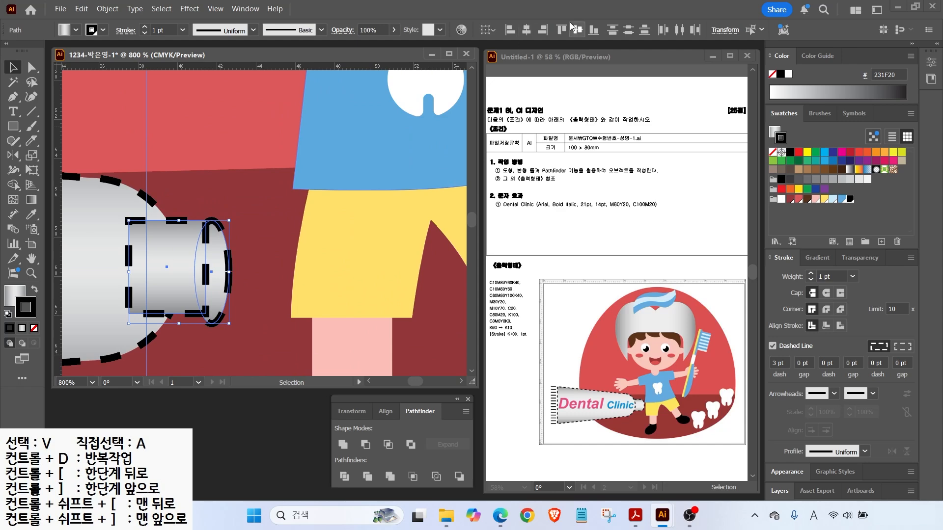
{"action": "left_click_drag", "start_coordinate": [212, 323], "coordinate": [211, 313]}
{"action": "left_click", "coordinate": [230, 199]}
{"action": "left_click_drag", "start_coordinate": [185, 252], "coordinate": [191, 252]}
{"action": "left_click", "coordinate": [221, 260], "text": "shift"}
{"action": "left_click", "coordinate": [346, 449]}
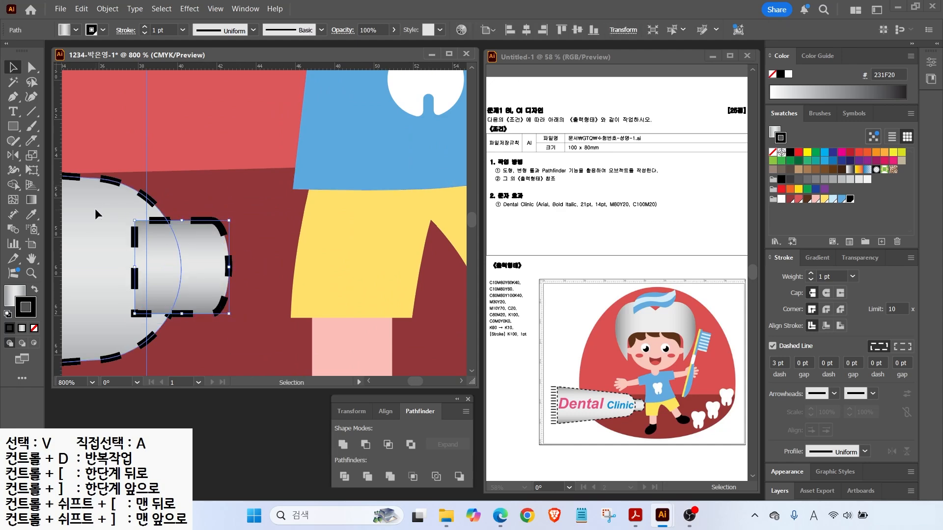
Bring the tube body in front of the cap and view the whole artboard.
{"action": "right_click", "coordinate": [95, 213]}
{"action": "mouse_move", "coordinate": [224, 442]}
{"action": "left_click", "coordinate": [255, 443]}
{"action": "key", "text": "ctrl+0"}
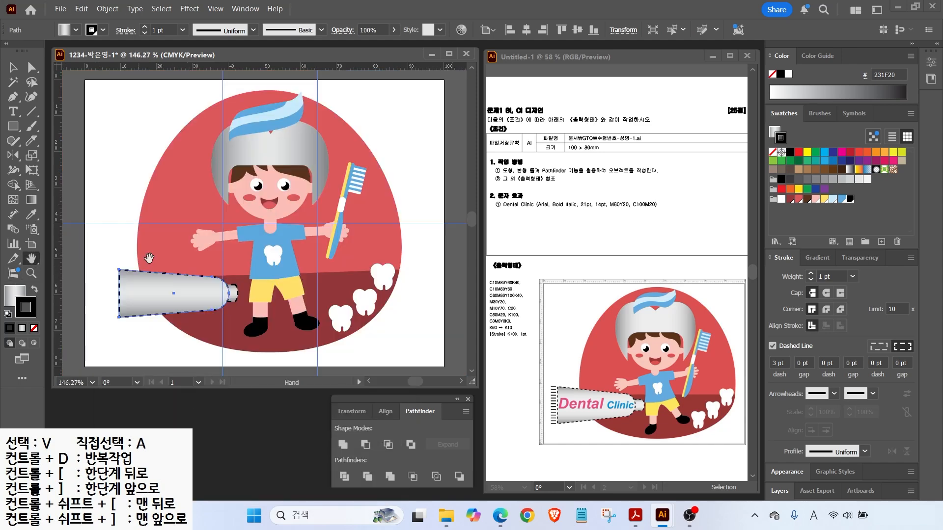
{"action": "key", "text": "ctrl+shift+a"}
{"action": "left_click", "coordinate": [196, 294]}
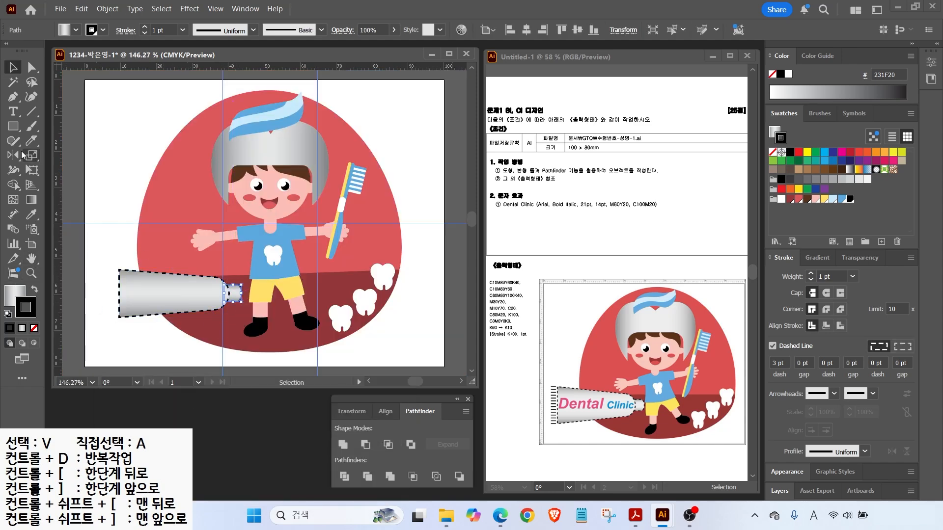
{"action": "scroll", "coordinate": [90, 314], "scroll_direction": "up", "scroll_amount": 3}
{"action": "left_click", "coordinate": [121, 230]}
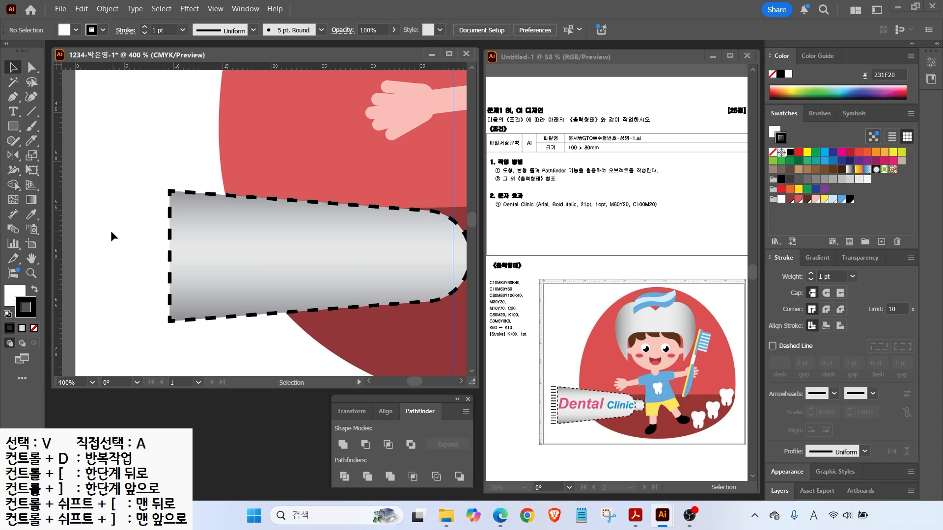
Draw two short lines at the tube's top and bottom end and blend them.
{"action": "key", "text": "backslash"}
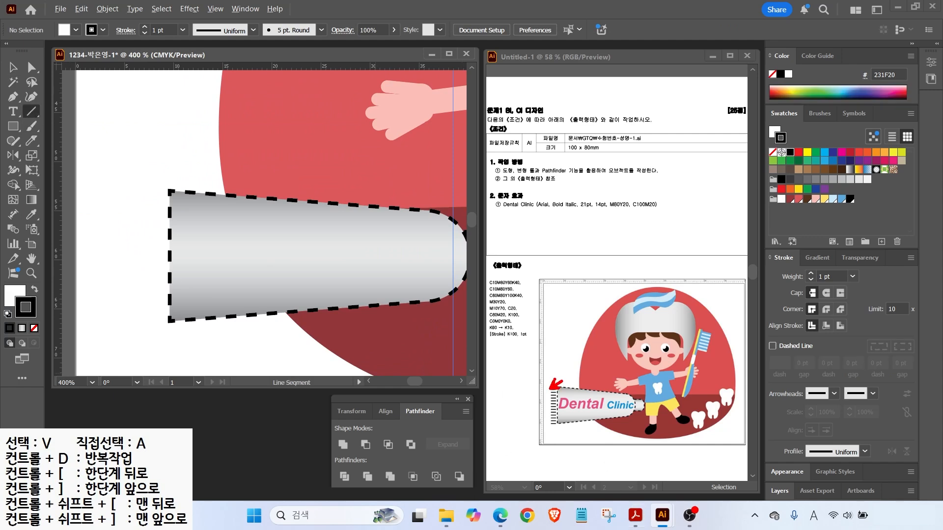
{"action": "left_click_drag", "start_coordinate": [139, 191], "coordinate": [164, 190]}
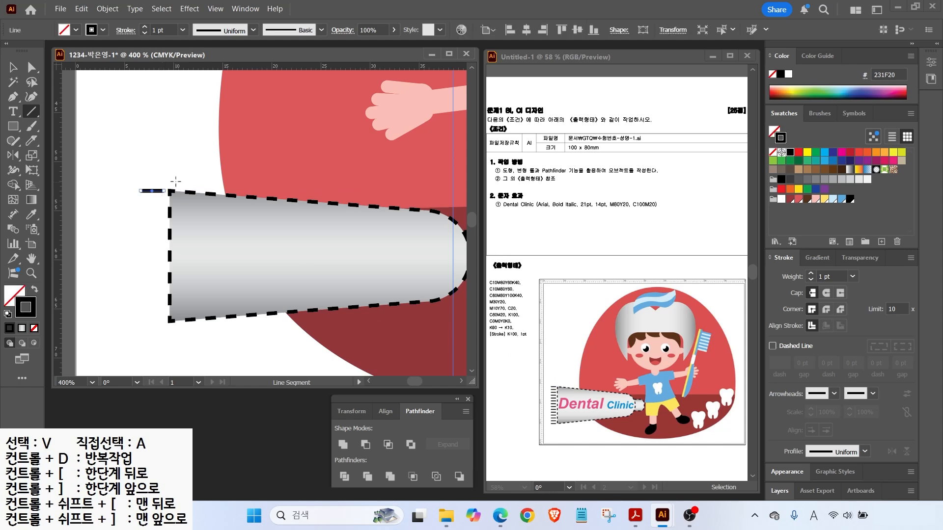
{"action": "left_click", "coordinate": [13, 67]}
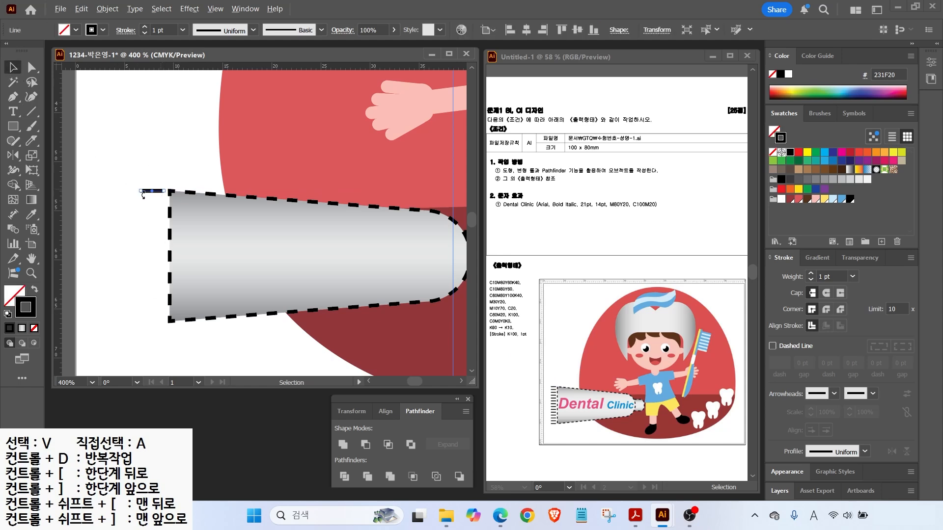
{"action": "left_click_drag", "start_coordinate": [163, 191], "coordinate": [160, 321]}
{"action": "left_click_drag", "start_coordinate": [109, 164], "coordinate": [156, 346]}
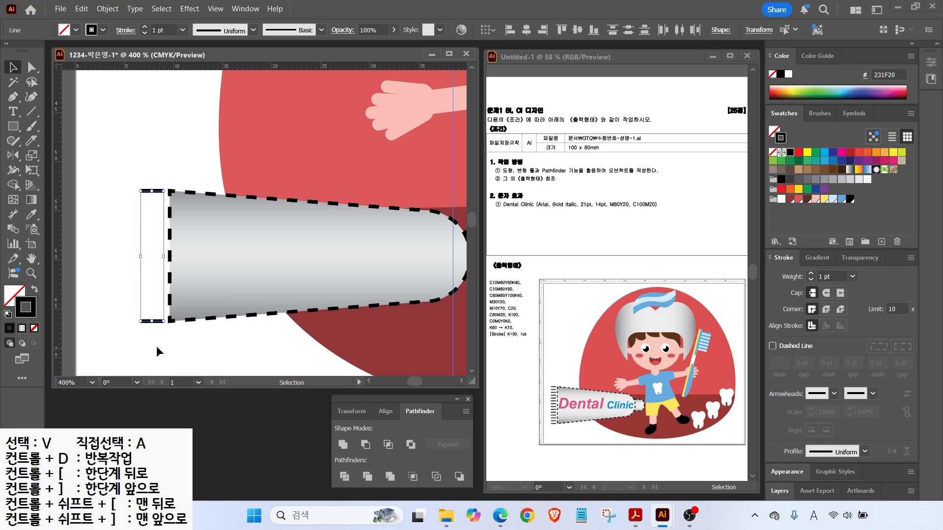
{"action": "left_click", "coordinate": [115, 9]}
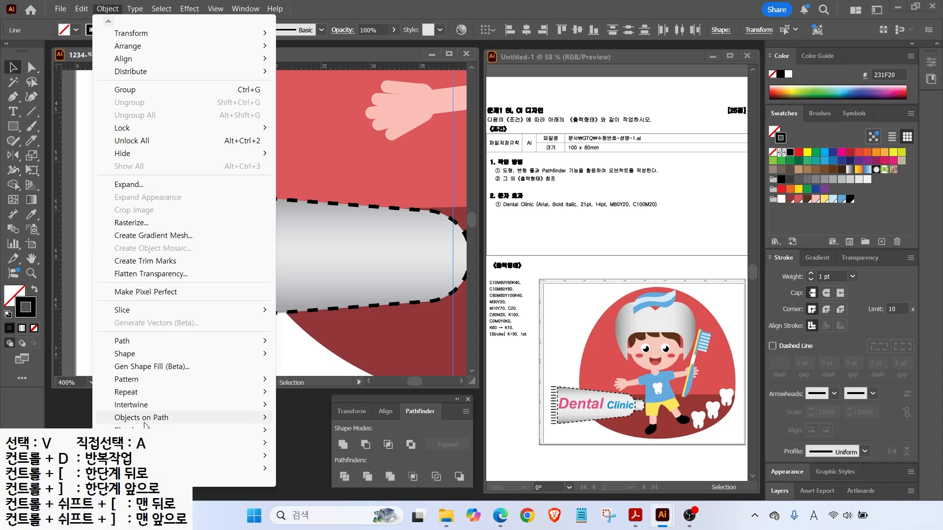
{"action": "mouse_move", "coordinate": [258, 434]}
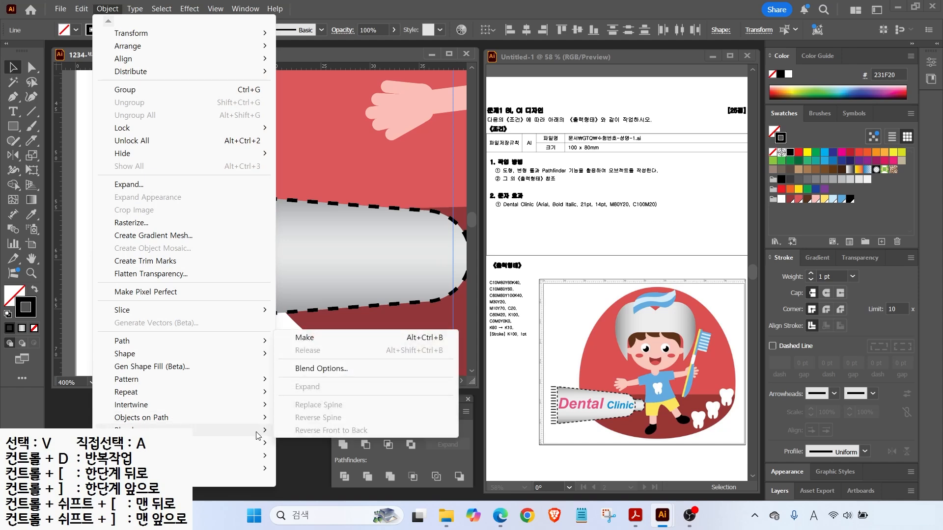
{"action": "left_click", "coordinate": [309, 341]}
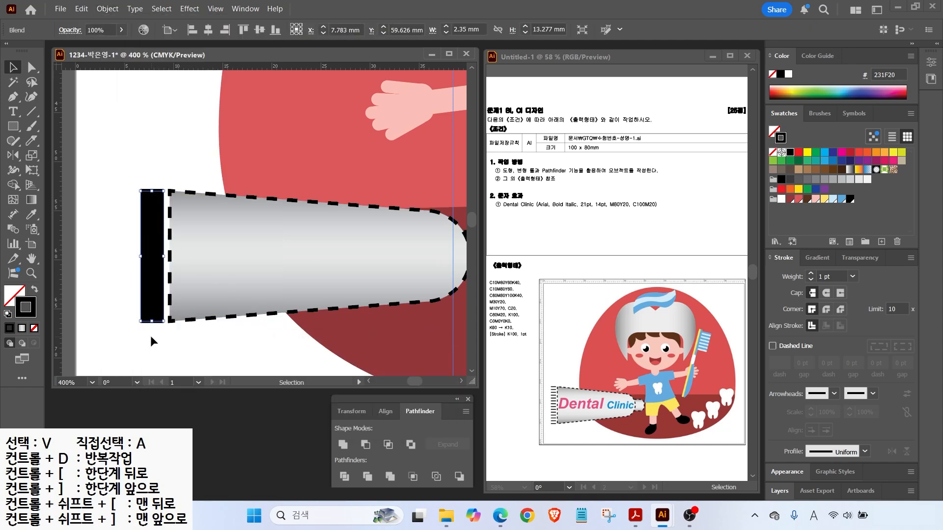
Set the blend spacing to 10 specified steps and fit the artboard in the window.
{"action": "double_click", "coordinate": [13, 230]}
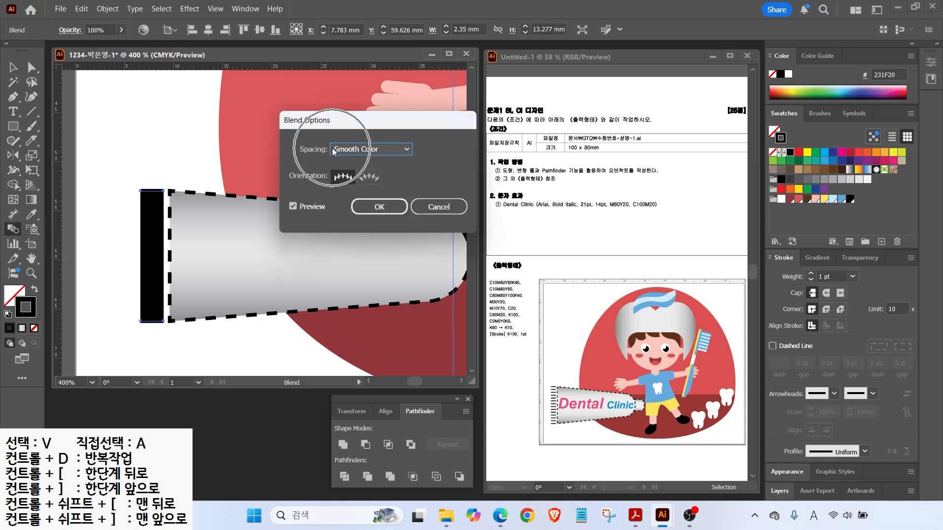
{"action": "left_click", "coordinate": [376, 148]}
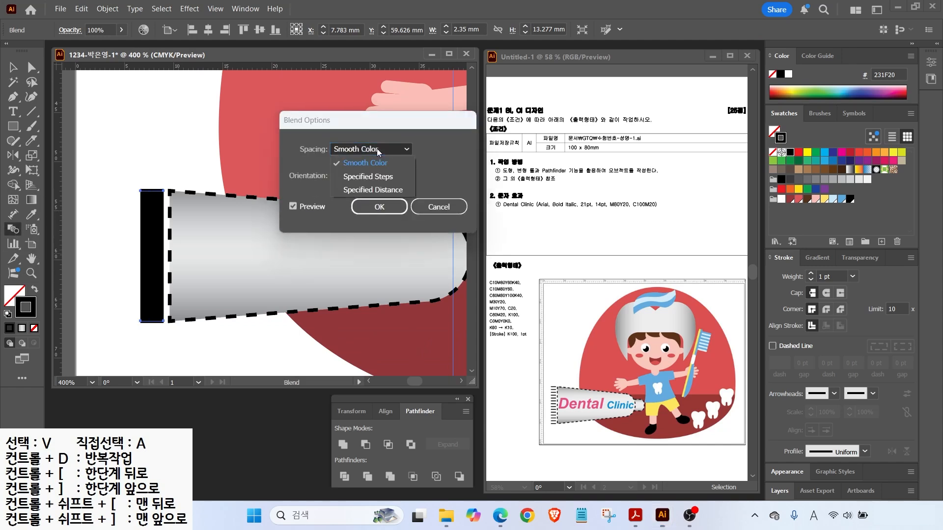
{"action": "left_click", "coordinate": [370, 176]}
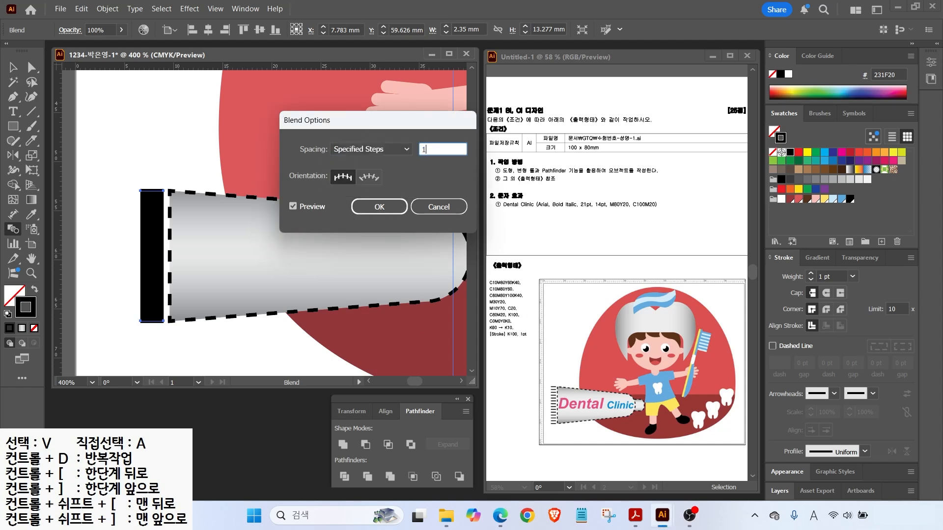
{"action": "left_click", "coordinate": [301, 207]}
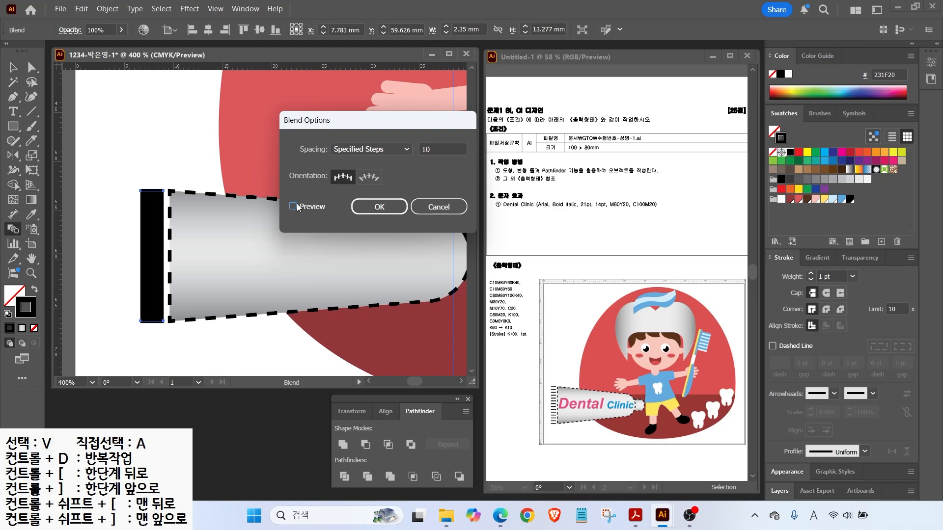
{"action": "left_click", "coordinate": [298, 207]}
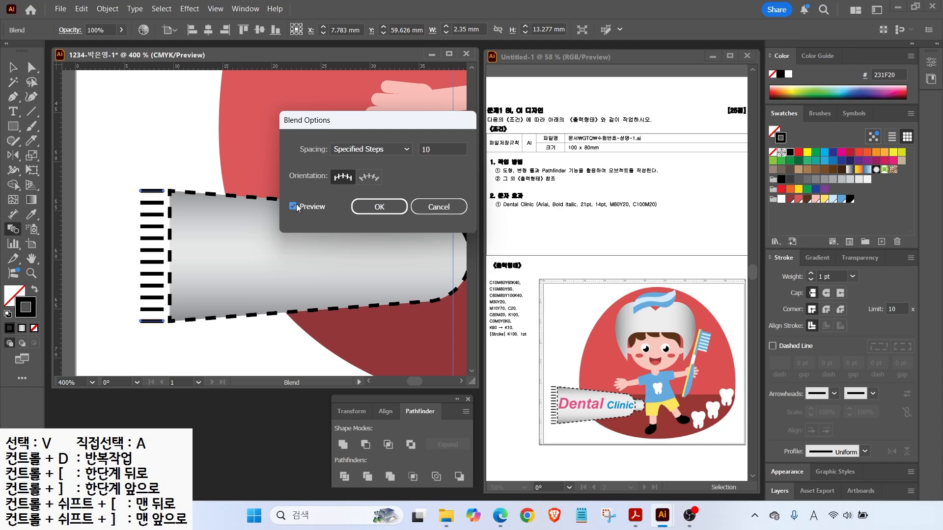
{"action": "left_click", "coordinate": [379, 207]}
{"action": "double_click", "coordinate": [31, 259]}
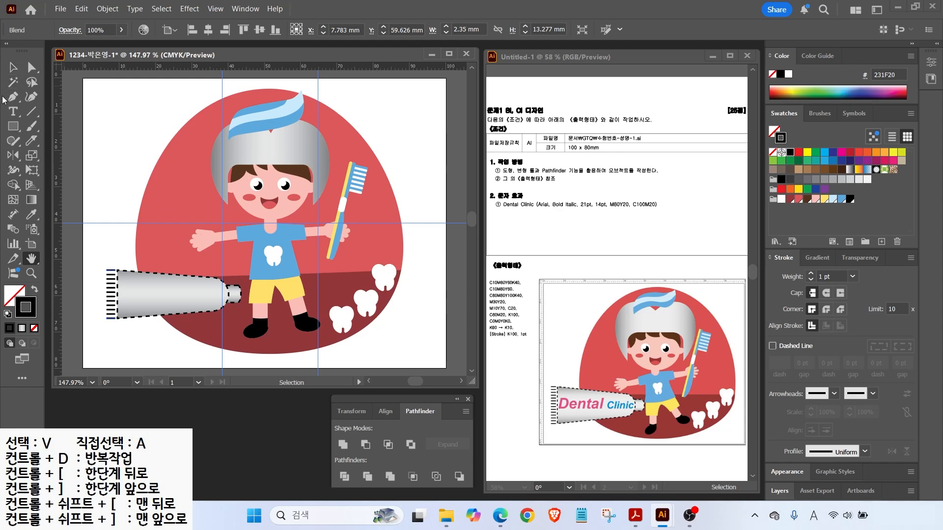
Type 'Dental Clinic' as a line of text on the artboard.
{"action": "left_click", "coordinate": [13, 111]}
{"action": "left_click", "coordinate": [123, 195]}
{"action": "type", "text": "Dental Clini"}
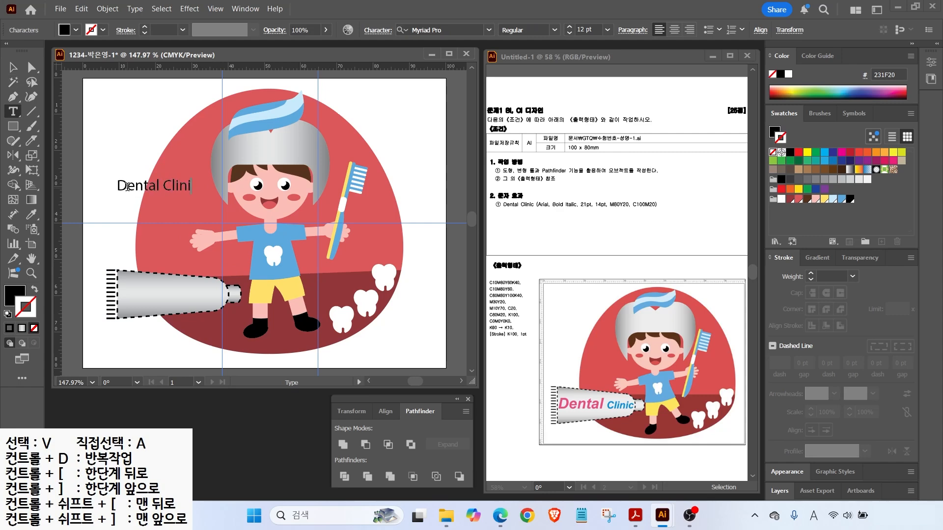
{"action": "type", "text": "c"}
{"action": "key", "text": "Escape"}
Set the text to Arial Bold Italic at 14 pt.
{"action": "left_click", "coordinate": [489, 30]}
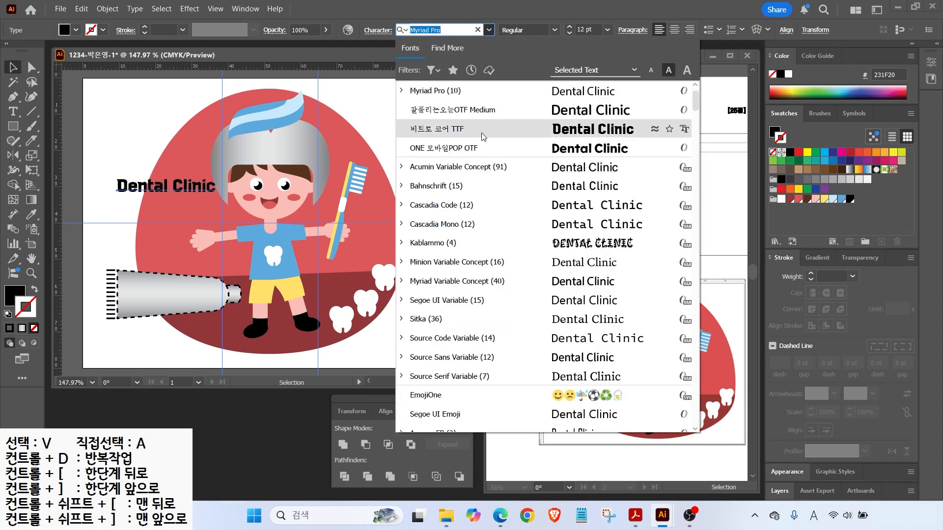
{"action": "scroll", "coordinate": [434, 96], "scroll_direction": "down", "scroll_amount": 6}
{"action": "left_click", "coordinate": [435, 129]}
{"action": "left_click", "coordinate": [555, 30]}
{"action": "left_click", "coordinate": [535, 140]}
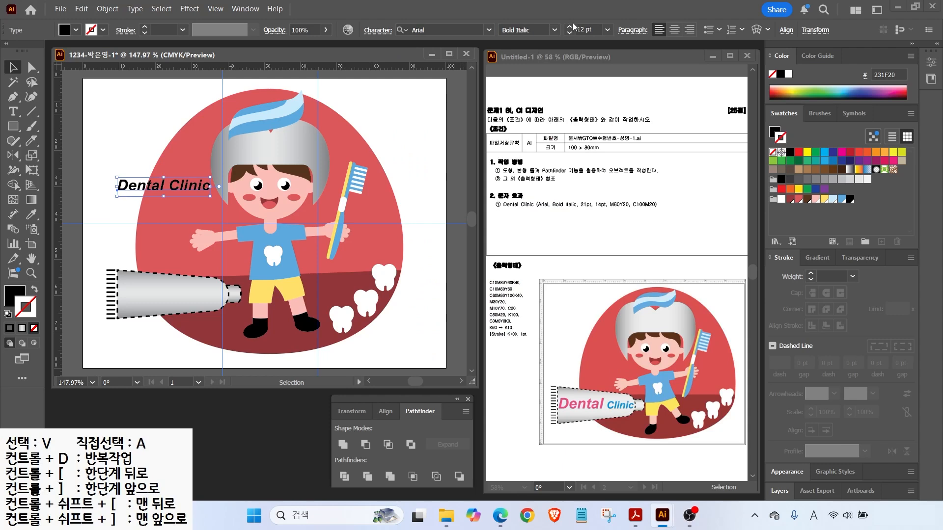
{"action": "left_click", "coordinate": [570, 28]}
{"action": "left_click", "coordinate": [570, 27]}
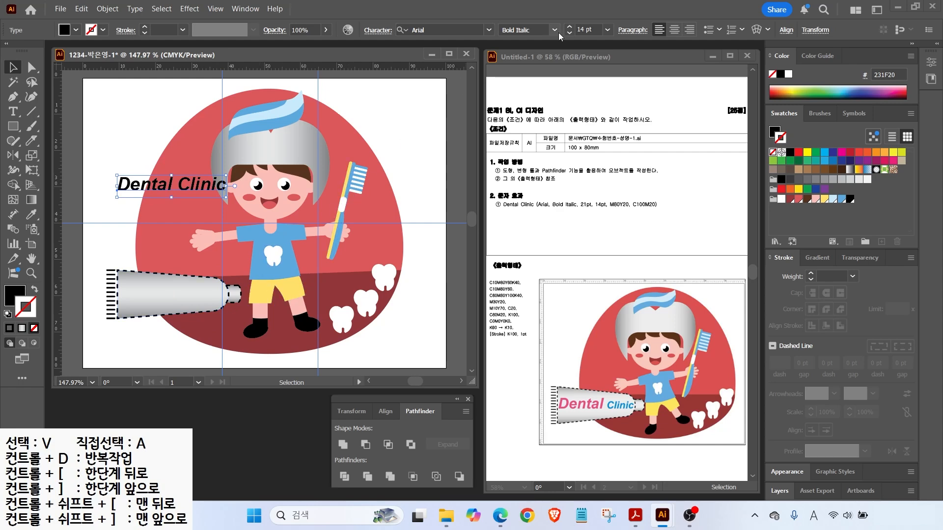
Fill the text pink and move it onto the toothpaste tube.
{"action": "double_click", "coordinate": [15, 297]}
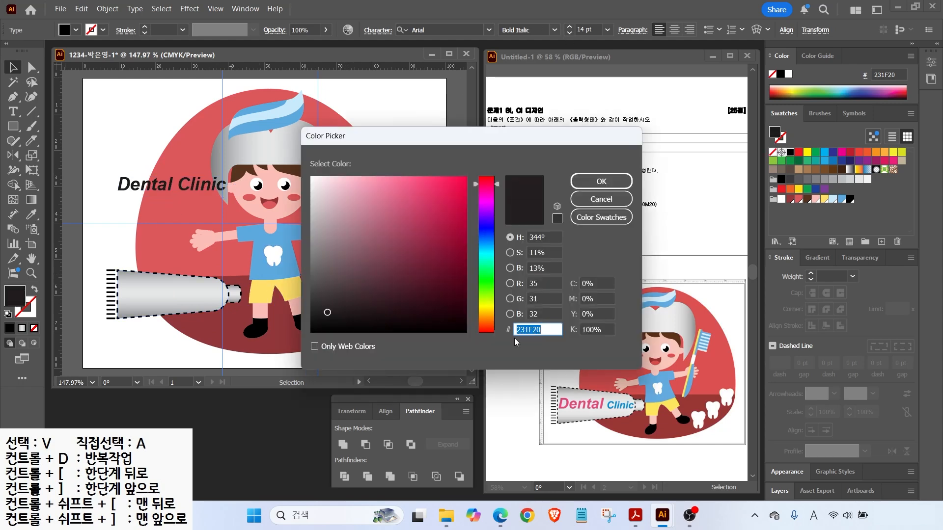
{"action": "key", "text": "Tab"}
{"action": "type", "text": "80"}
{"action": "key", "text": "Tab"}
{"action": "type", "text": "20"}
Enlarge 'Dental' to 21 pt and colour 'Clinic' blue.
{"action": "key", "text": "Tab"}
{"action": "type", "text": "0"}
{"action": "key", "text": "Return"}
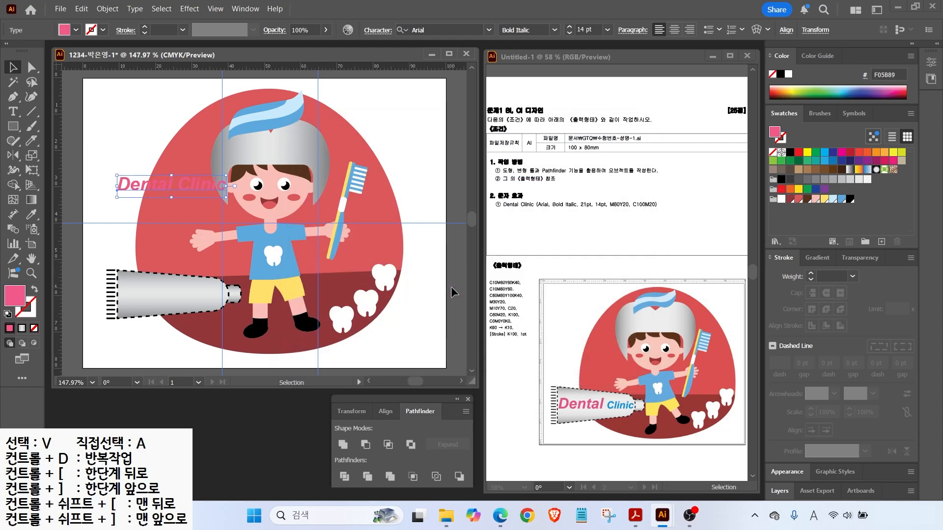
{"action": "left_click_drag", "start_coordinate": [157, 182], "coordinate": [120, 296]}
{"action": "left_click", "coordinate": [14, 111]}
{"action": "left_click", "coordinate": [569, 27]}
{"action": "left_click", "coordinate": [569, 27]}
{"action": "left_click", "coordinate": [569, 27]}
{"action": "left_click", "coordinate": [569, 27]}
{"action": "left_click", "coordinate": [569, 27]}
{"action": "double_click", "coordinate": [569, 27]}
{"action": "left_click_drag", "start_coordinate": [208, 294], "coordinate": [257, 295]}
{"action": "double_click", "coordinate": [15, 297]}
{"action": "type", "text": "100"}
{"action": "key", "text": "Tab"}
{"action": "type", "text": "20"}
{"action": "key", "text": "Tab"}
{"action": "type", "text": "0"}
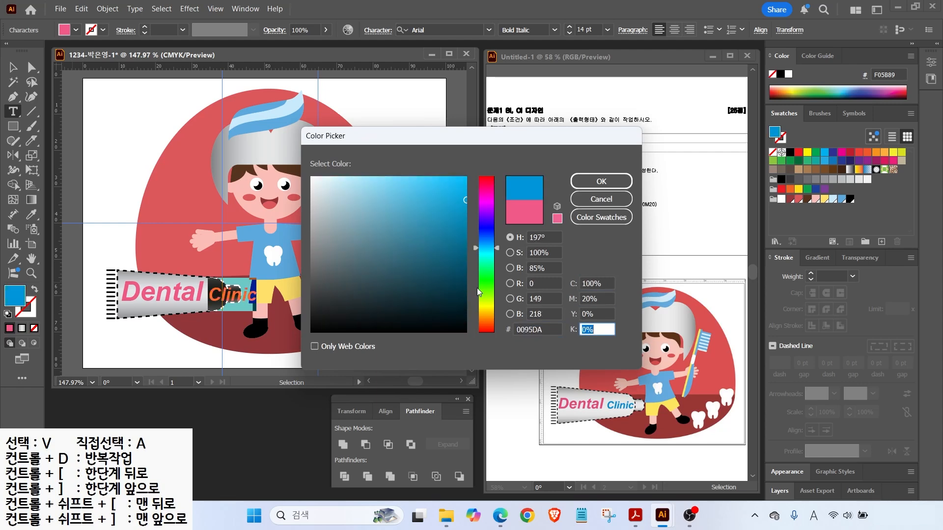
{"action": "key", "text": "Return"}
{"action": "key", "text": "Escape"}
Position and narrow the Dental Clinic text so it fits on the tube.
{"action": "left_click_drag", "start_coordinate": [194, 293], "coordinate": [140, 234]}
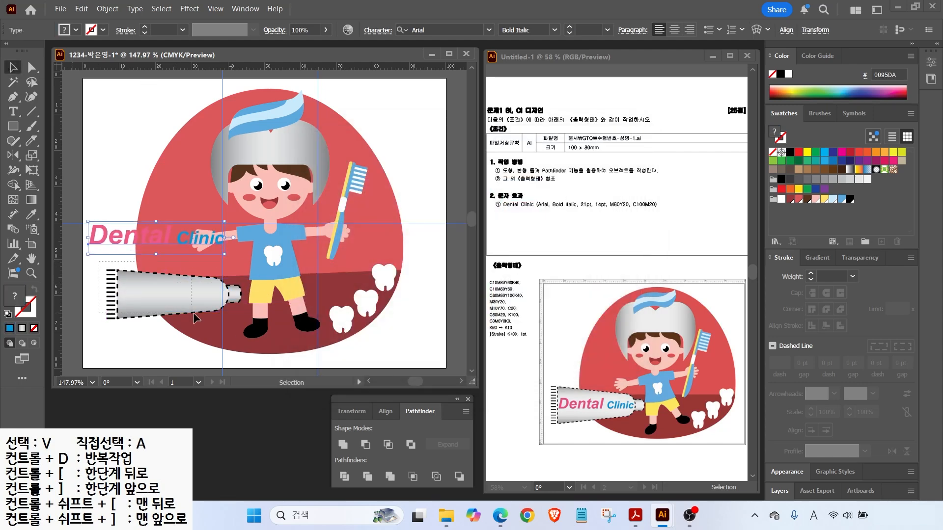
{"action": "left_click", "coordinate": [90, 326], "text": "shift"}
{"action": "left_click_drag", "start_coordinate": [91, 327], "coordinate": [89, 326]}
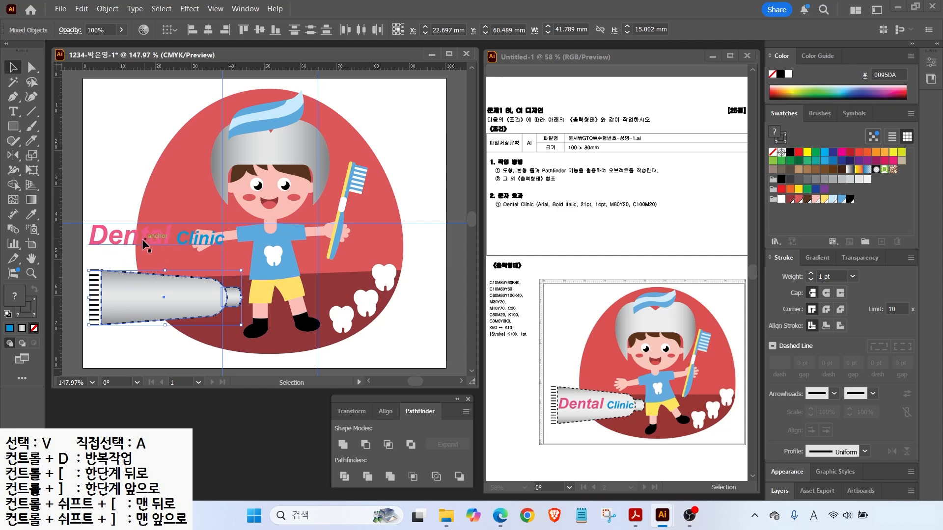
{"action": "key", "text": "ctrl+z"}
{"action": "key", "text": "ctrl+z"}
{"action": "key", "text": "ctrl+z"}
{"action": "key", "text": "ctrl+z"}
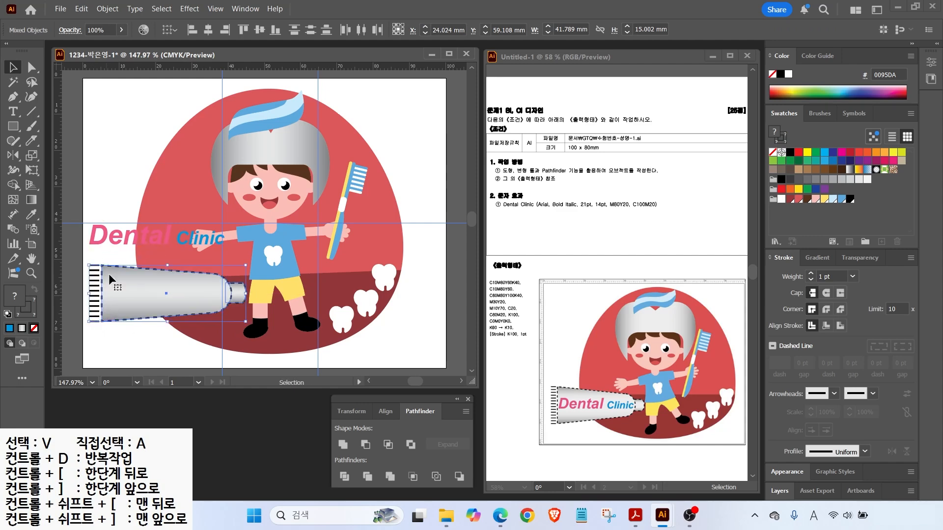
{"action": "left_click_drag", "start_coordinate": [126, 287], "coordinate": [124, 292]}
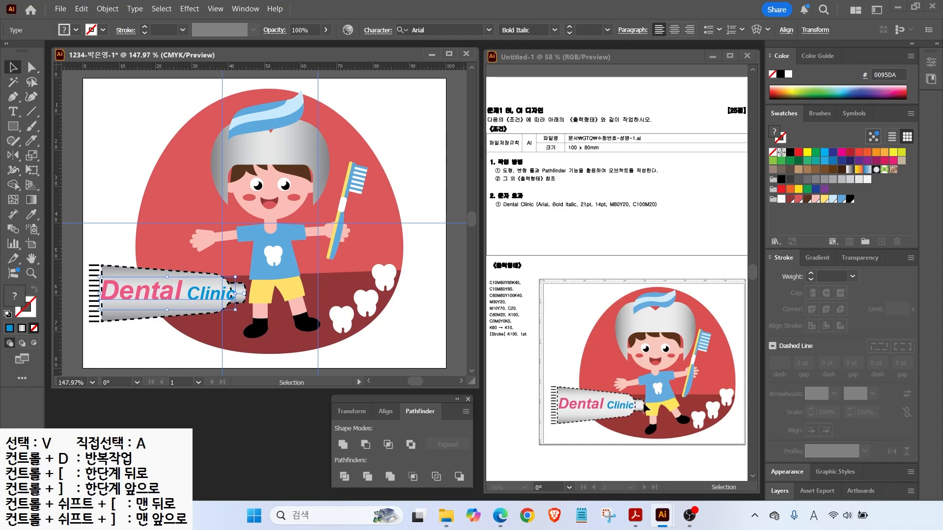
{"action": "left_click_drag", "start_coordinate": [236, 294], "coordinate": [225, 294]}
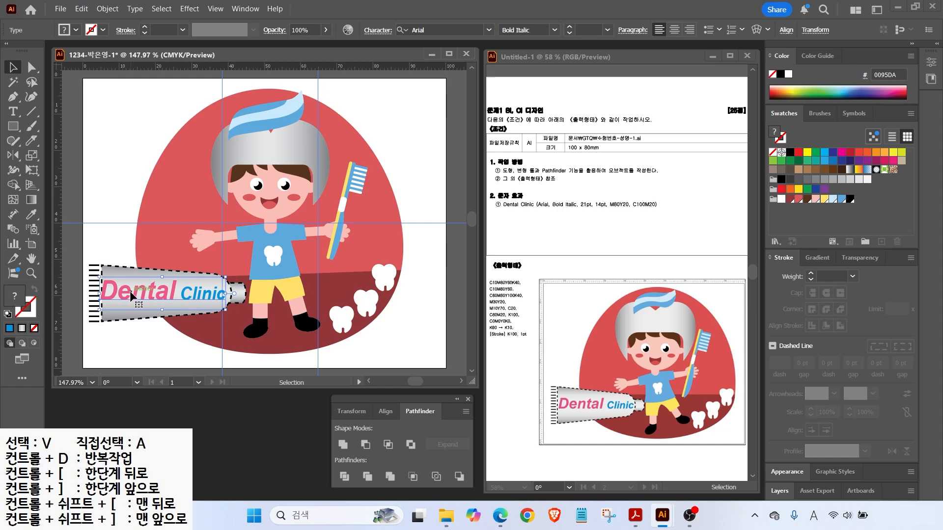
{"action": "key", "text": "Right"}
{"action": "key", "text": "Right"}
{"action": "key", "text": "Right"}
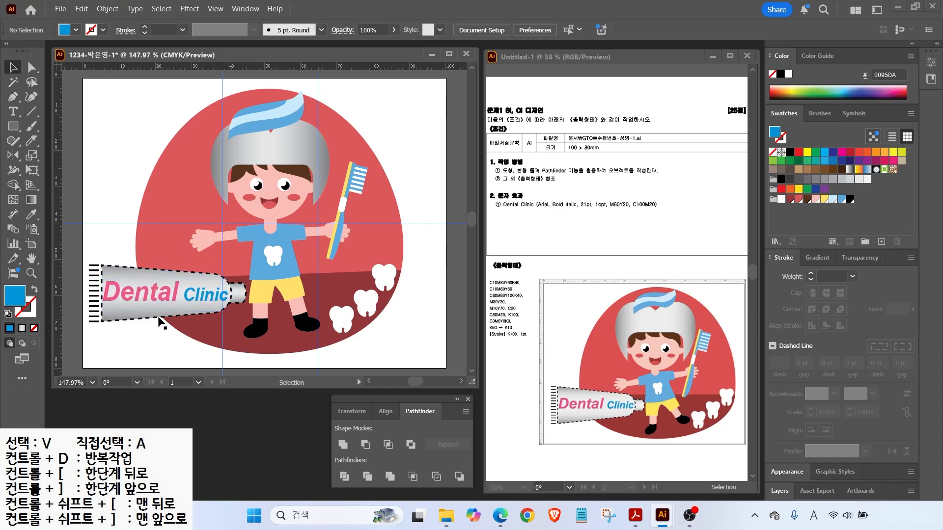
{"action": "key", "text": "Up"}
{"action": "key", "text": "Up"}
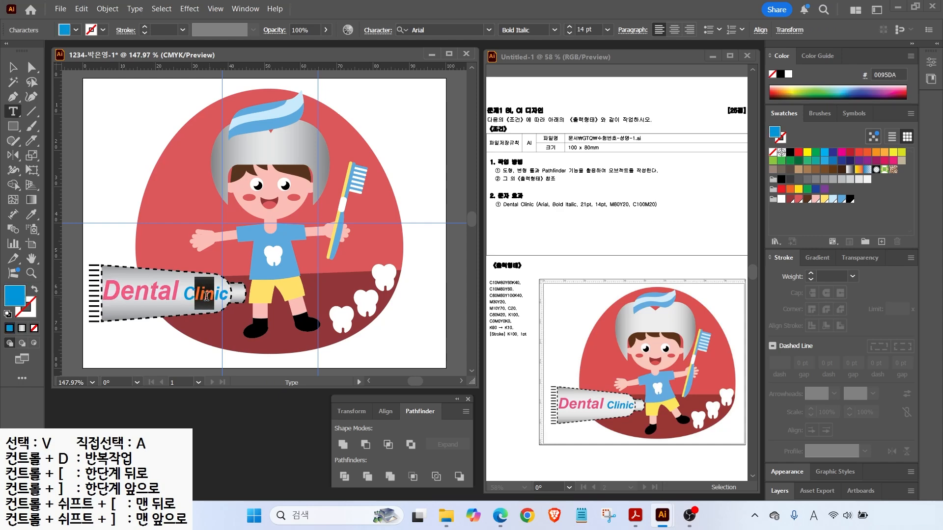
{"action": "left_click", "coordinate": [136, 211]}
{"action": "left_click", "coordinate": [231, 246]}
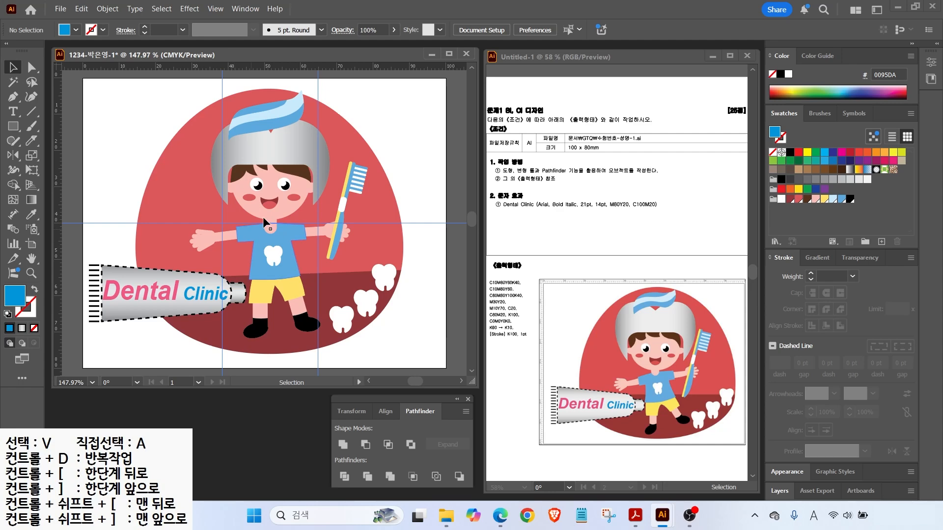
{"action": "left_click", "coordinate": [215, 8]}
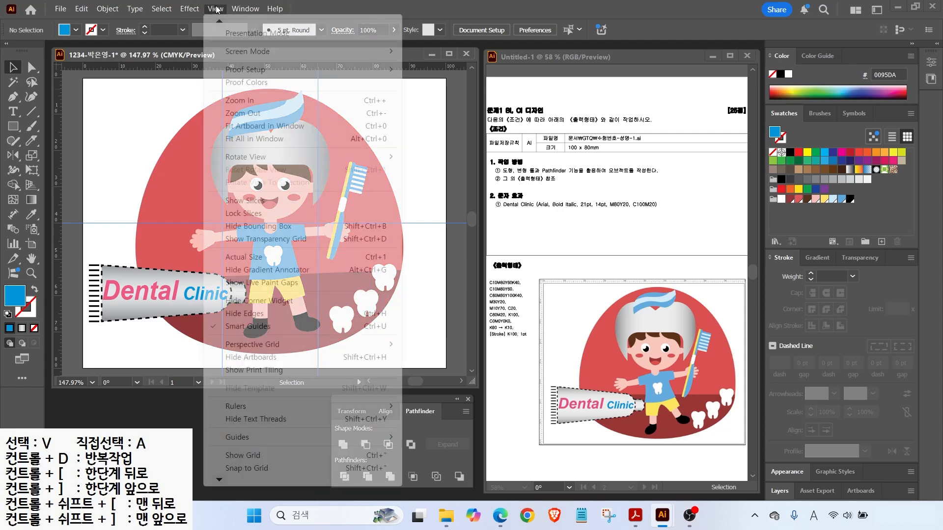
Hide the guides, save the artwork as an .ai file in the GTQ folder, and close it.
{"action": "mouse_move", "coordinate": [247, 438]}
{"action": "left_click", "coordinate": [369, 280]}
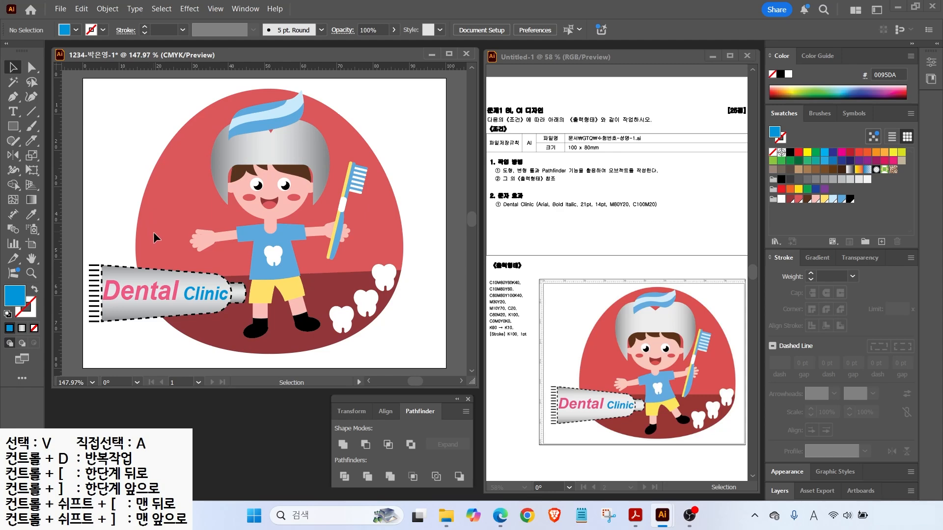
{"action": "left_click", "coordinate": [61, 9]}
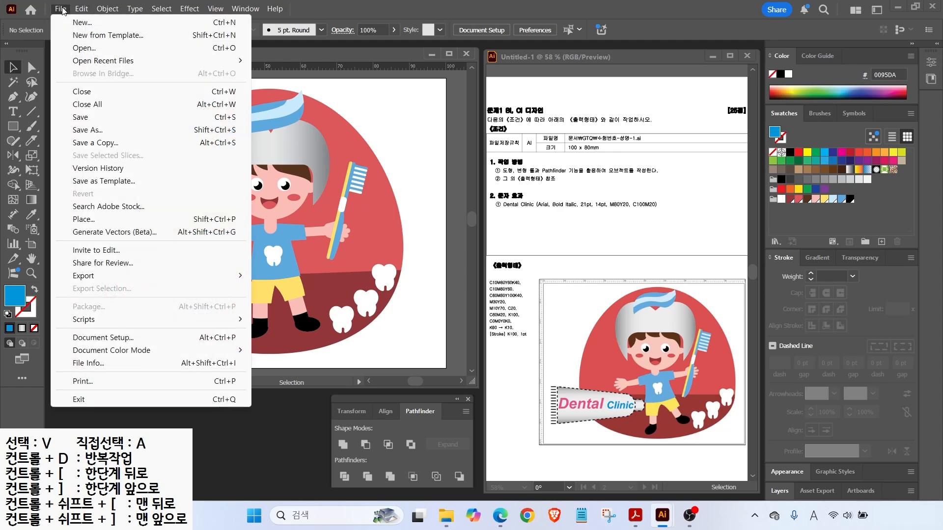
{"action": "left_click", "coordinate": [81, 120]}
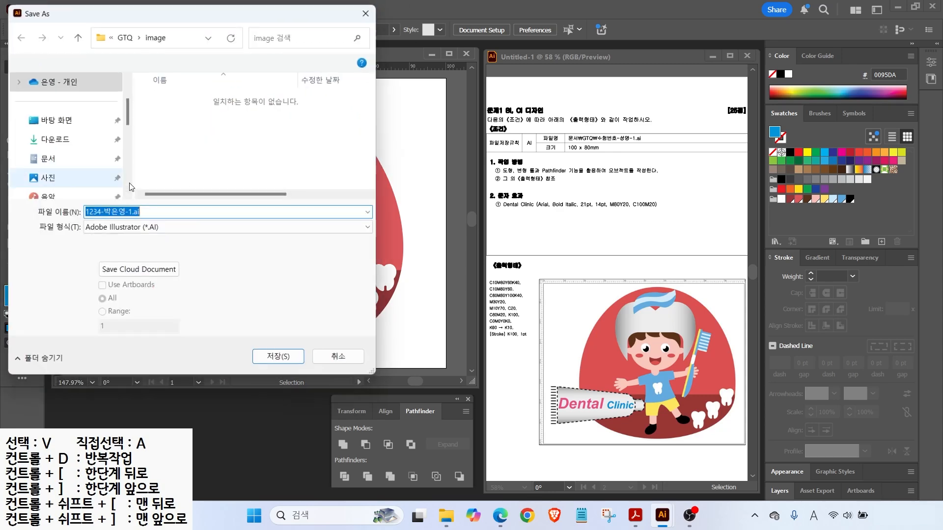
{"action": "left_click", "coordinate": [124, 35]}
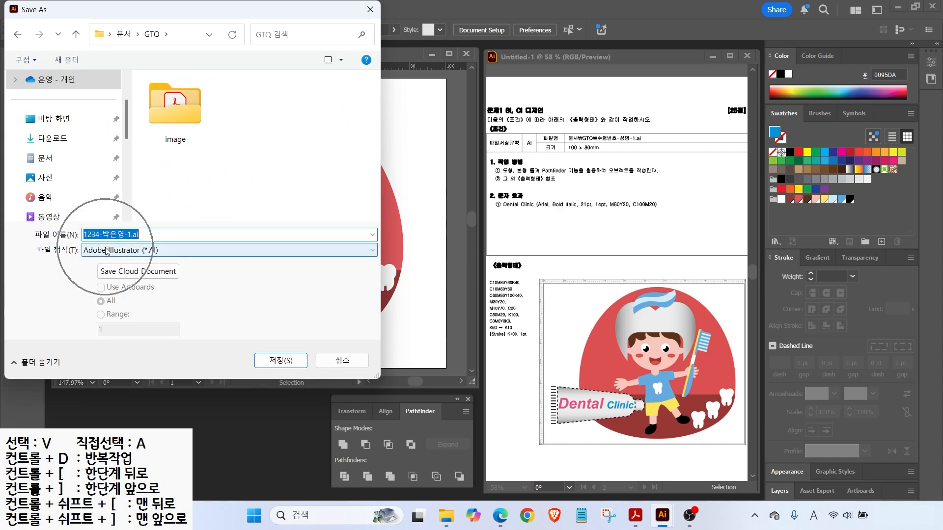
{"action": "left_click", "coordinate": [268, 365]}
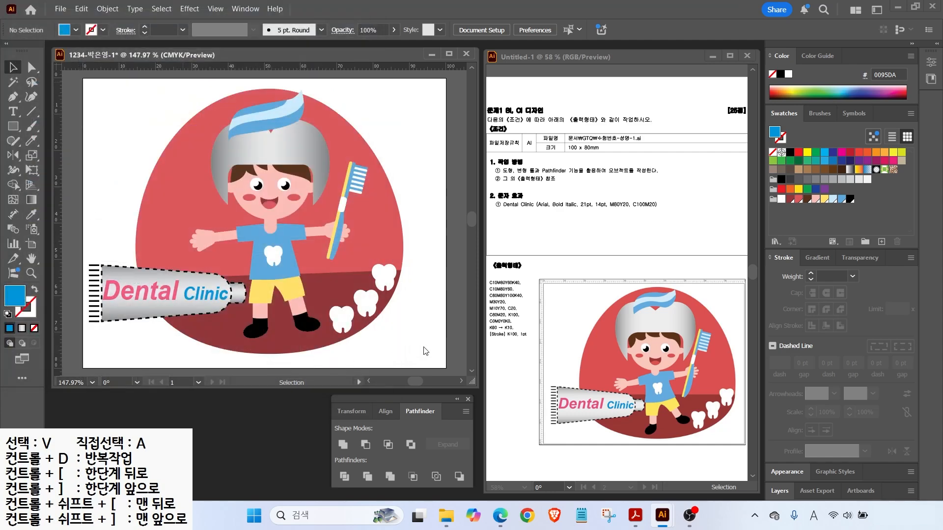
{"action": "left_click", "coordinate": [507, 417]}
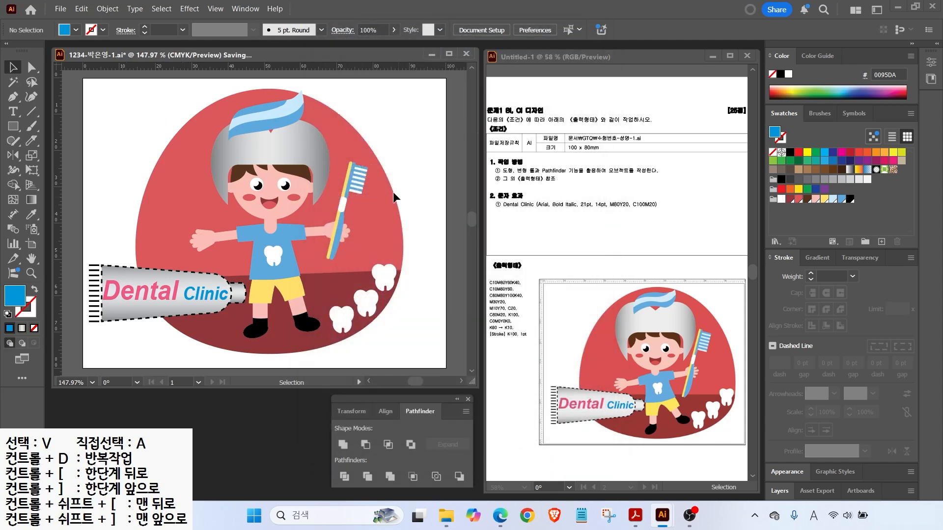
{"action": "key", "text": "ctrl+w"}
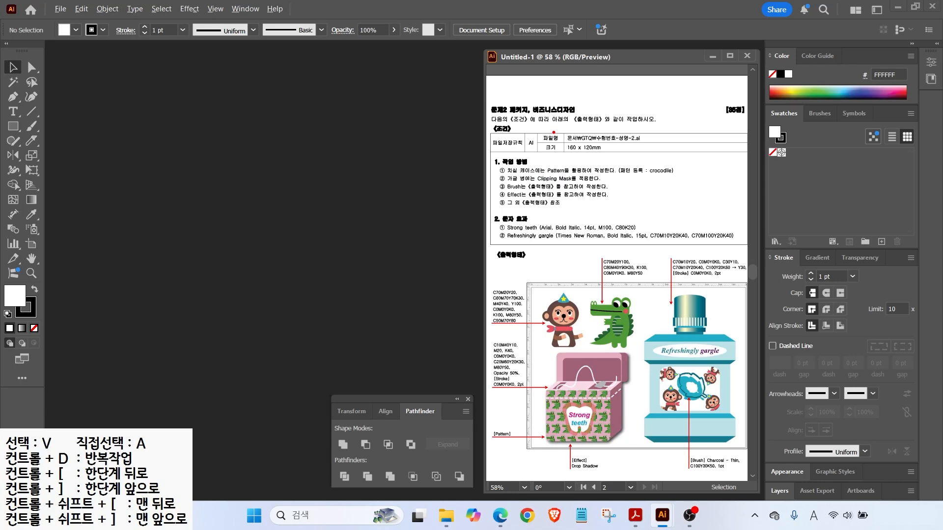
Create a new 160 × 120 mm CMYK document named with the examinee's number and name.
{"action": "left_click_drag", "start_coordinate": [550, 122], "coordinate": [651, 155]}
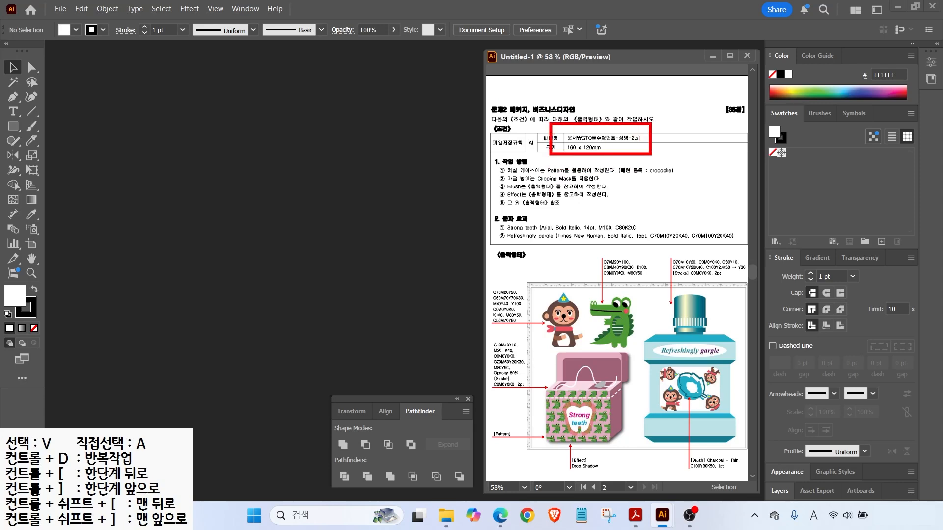
{"action": "left_click", "coordinate": [59, 9]}
{"action": "left_click", "coordinate": [82, 22]}
{"action": "left_click_drag", "start_coordinate": [665, 111], "coordinate": [614, 110]}
{"action": "type", "text": "1234"}
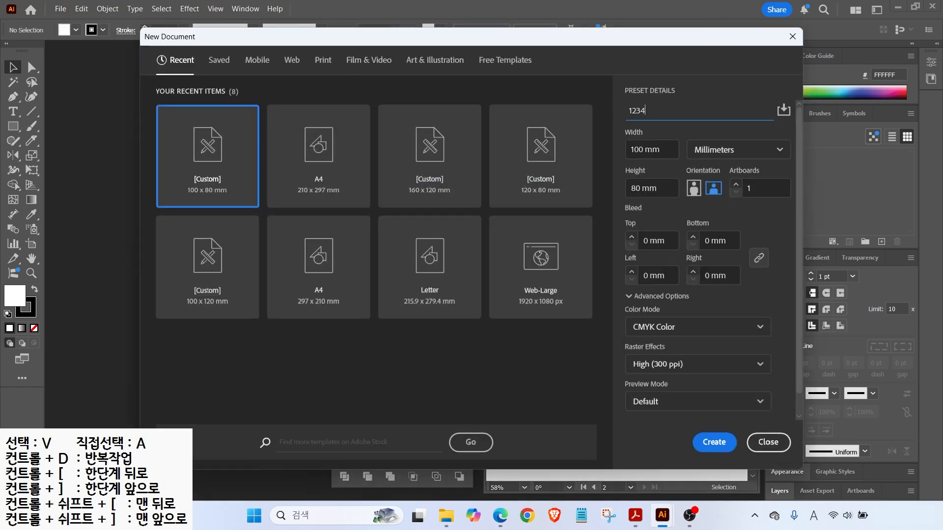
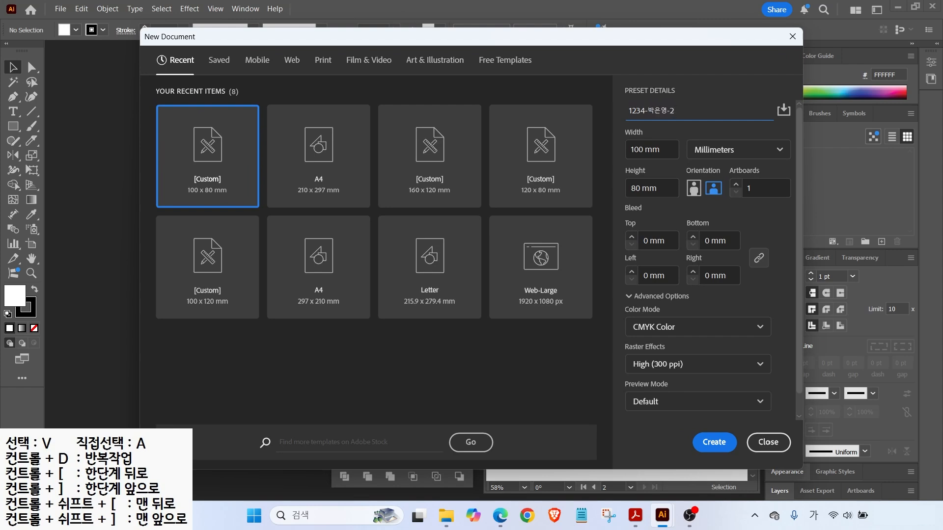
{"action": "left_click_drag", "start_coordinate": [685, 138], "coordinate": [752, 156]}
{"action": "left_click", "coordinate": [651, 149]}
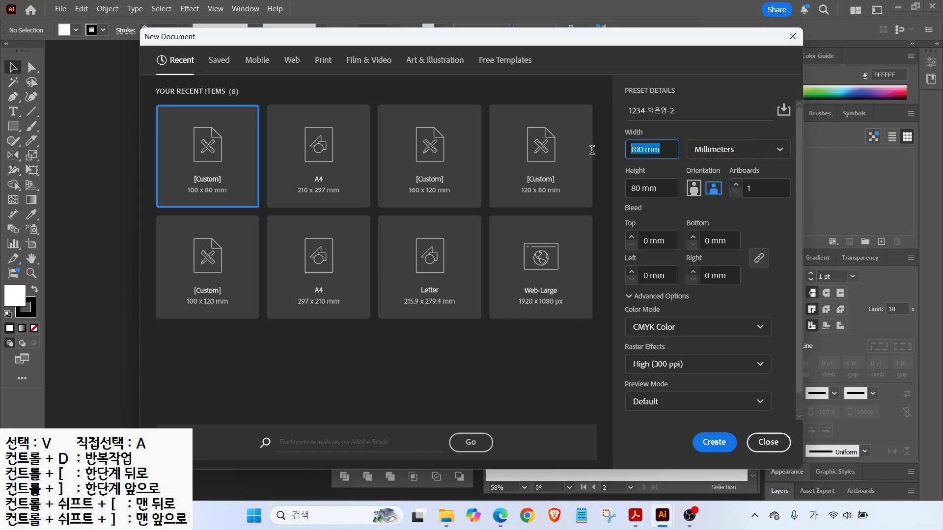
{"action": "type", "text": "160"}
{"action": "key", "text": "Tab"}
{"action": "type", "text": "120"}
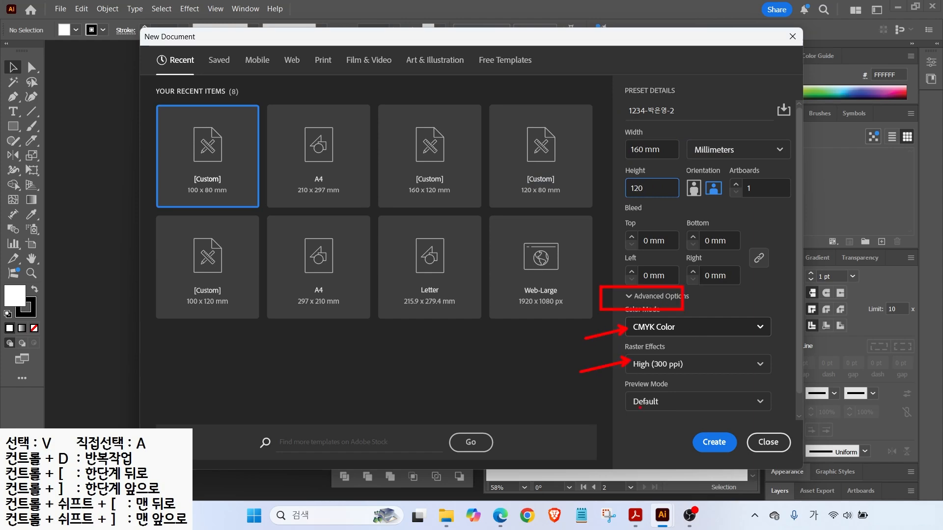
{"action": "left_click", "coordinate": [695, 436]}
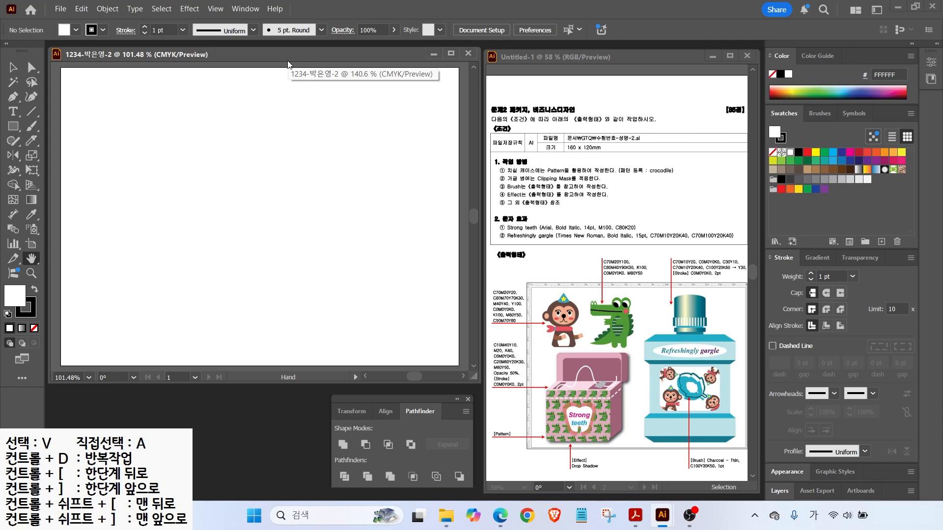
Show the rulers, fit the artboard in the window and create a new swatch group.
{"action": "key", "text": "ctrl+r"}
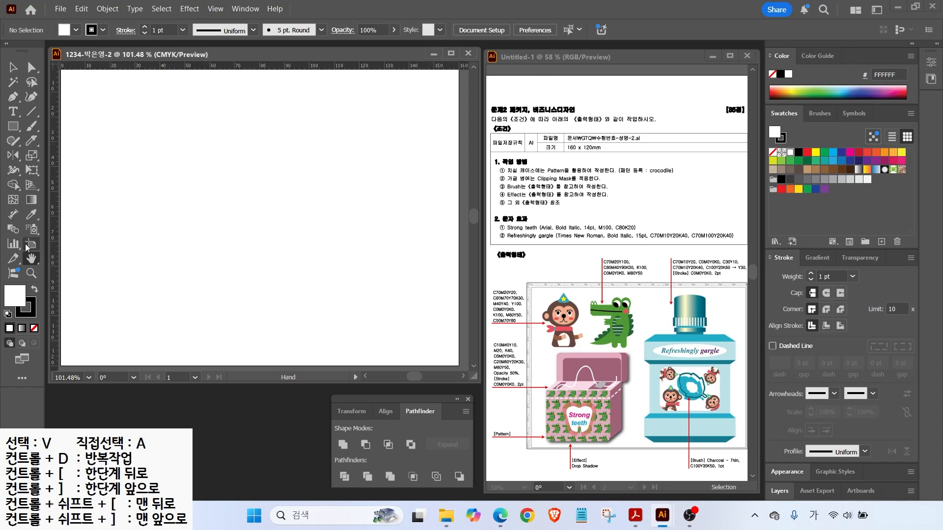
{"action": "double_click", "coordinate": [33, 261]}
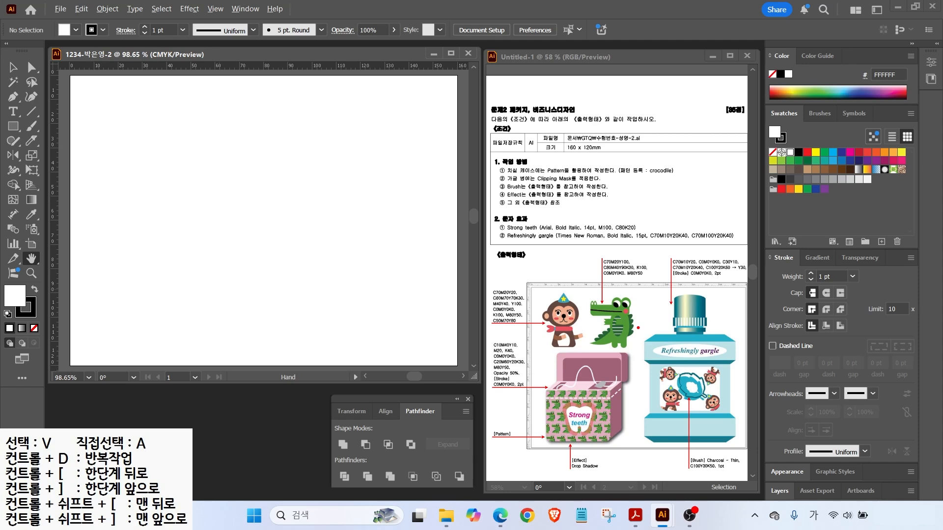
{"action": "mouse_move", "coordinate": [637, 334]}
{"action": "left_mouse_down"}
{"action": "mouse_move", "coordinate": [609, 345]}
{"action": "mouse_move", "coordinate": [604, 230]}
{"action": "mouse_move", "coordinate": [626, 247]}
{"action": "mouse_move", "coordinate": [639, 302]}
{"action": "left_mouse_up"}
{"action": "mouse_move", "coordinate": [560, 346]}
{"action": "left_mouse_down"}
{"action": "mouse_move", "coordinate": [486, 281]}
{"action": "mouse_move", "coordinate": [565, 328]}
{"action": "left_mouse_up"}
{"action": "key", "text": "Escape"}
{"action": "left_click", "coordinate": [867, 241]}
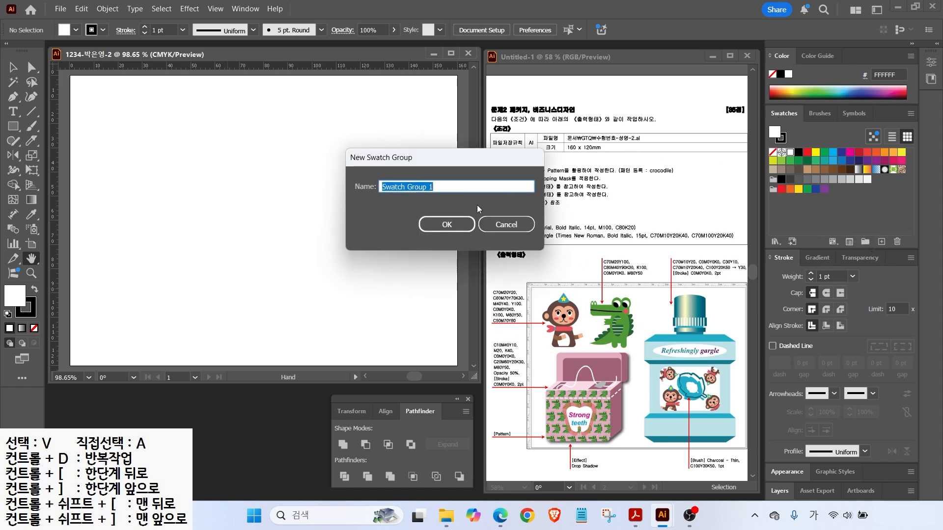
{"action": "left_click", "coordinate": [450, 226]}
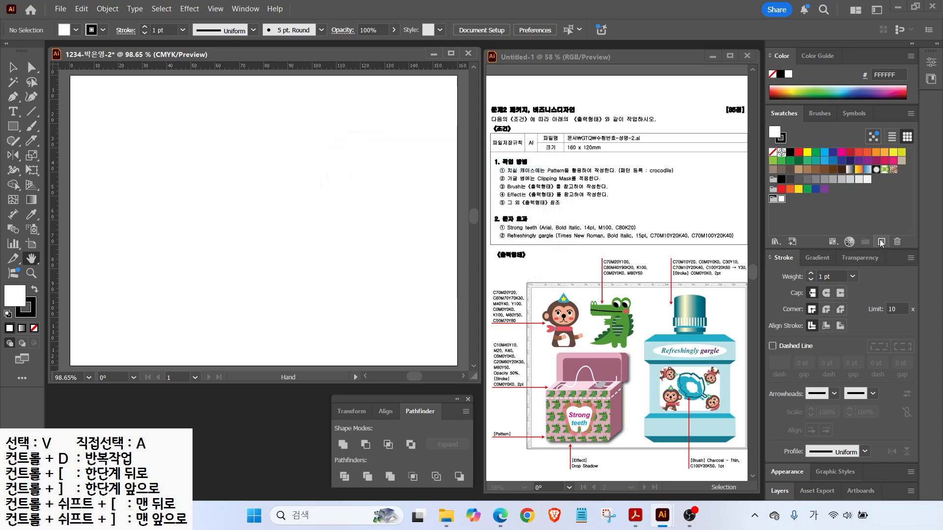
Add a green CMYK swatch 70/20/100/0 to the group.
{"action": "left_click", "coordinate": [882, 241]}
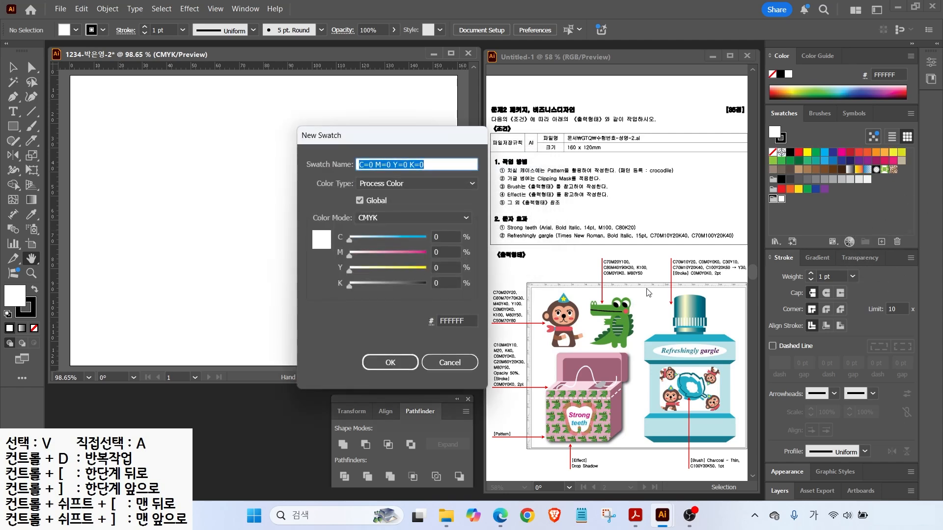
{"action": "left_click_drag", "start_coordinate": [634, 165], "coordinate": [664, 141]}
{"action": "mouse_move", "coordinate": [636, 328]}
{"action": "left_mouse_down"}
{"action": "mouse_move", "coordinate": [580, 336]}
{"action": "mouse_move", "coordinate": [598, 282]}
{"action": "mouse_move", "coordinate": [639, 338]}
{"action": "left_mouse_up"}
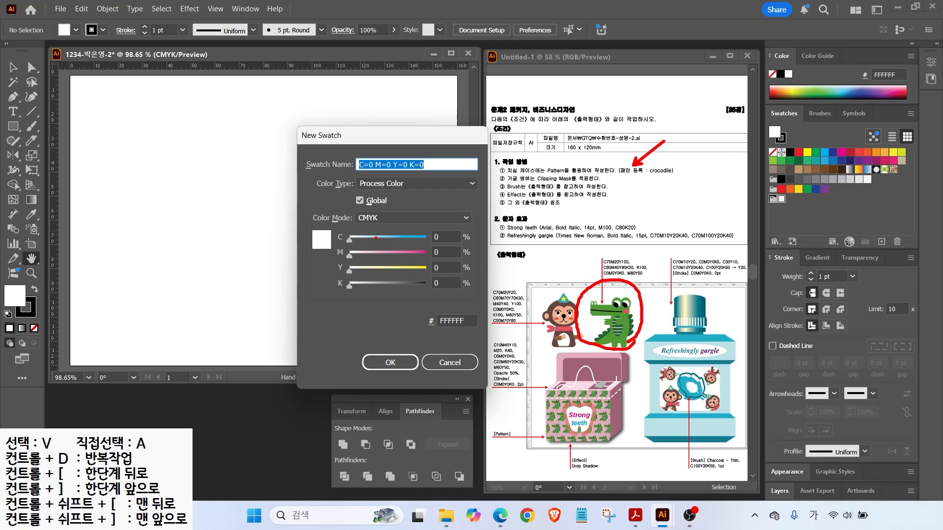
{"action": "left_click", "coordinate": [439, 235]}
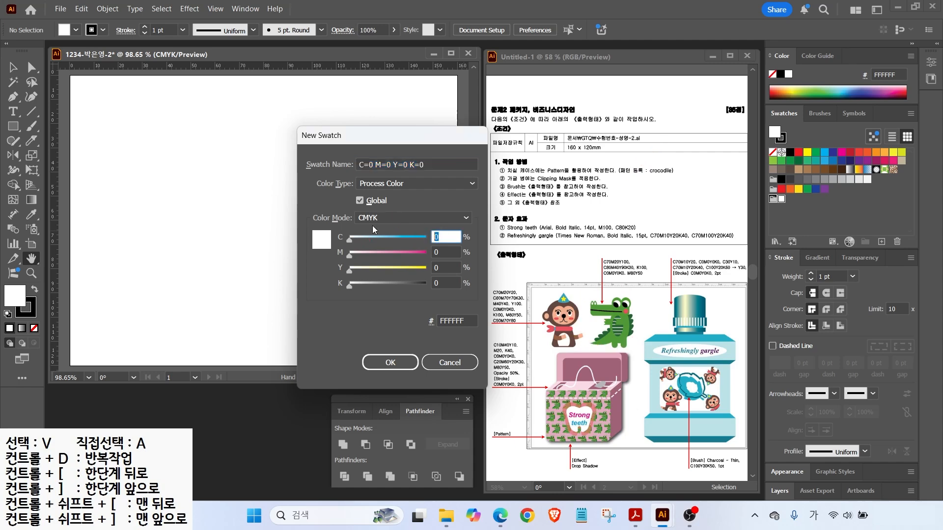
{"action": "type", "text": "70"}
{"action": "key", "text": "Tab"}
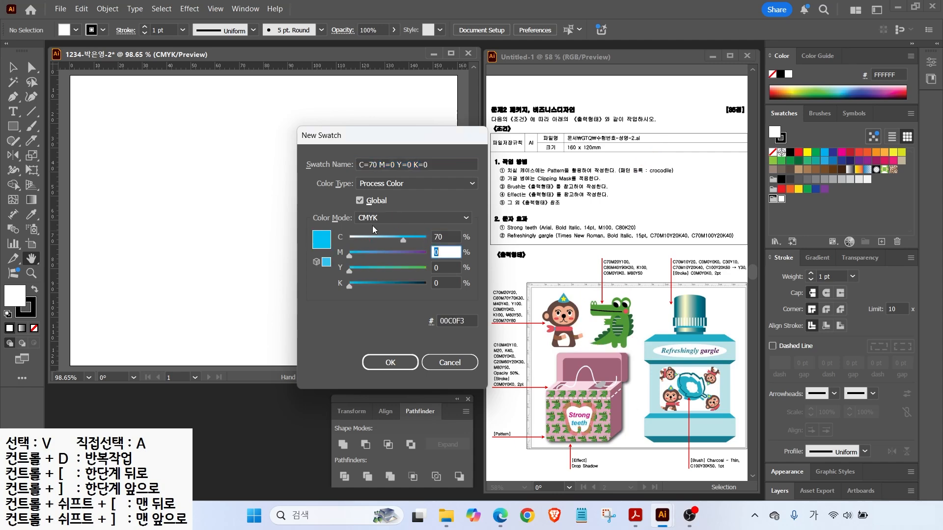
{"action": "type", "text": "20"}
{"action": "key", "text": "Tab"}
{"action": "type", "text": "100"}
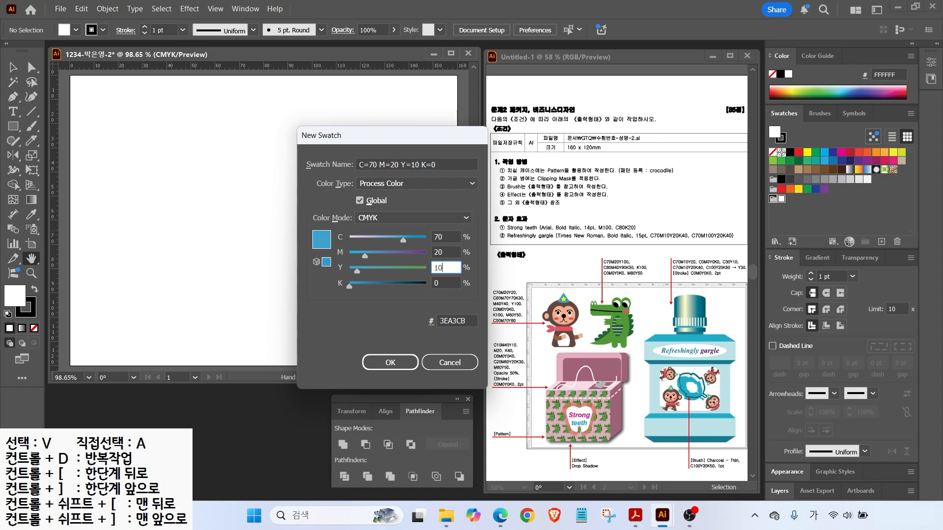
{"action": "key", "text": "Return"}
{"action": "left_click", "coordinate": [788, 202]}
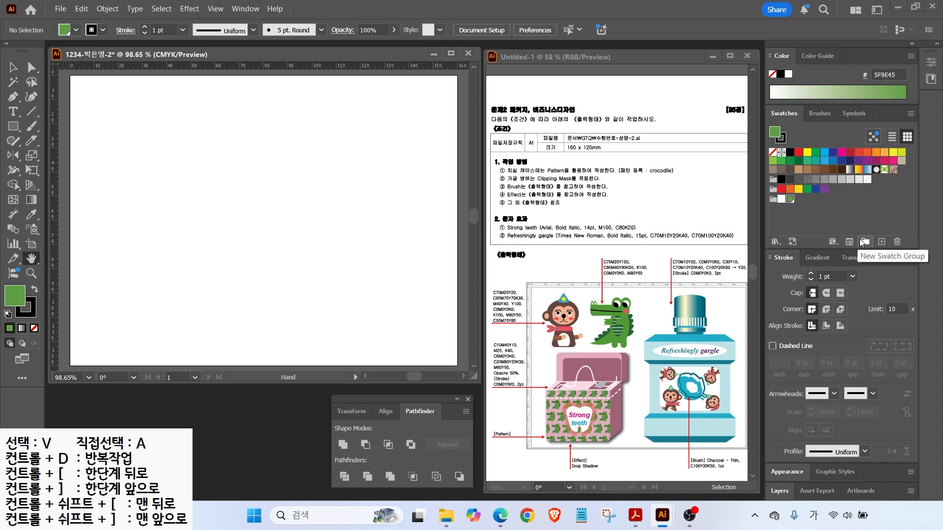
Add a dark green swatch 80/40/90/30 and a black swatch 0/0/0/100.
{"action": "left_click", "coordinate": [881, 242]}
{"action": "double_click", "coordinate": [448, 233]}
{"action": "type", "text": "80\t40\t90\t30"}
{"action": "key", "text": "Return"}
{"action": "left_click", "coordinate": [881, 242]}
{"action": "double_click", "coordinate": [447, 238]}
{"action": "type", "text": "0\t0\t0\t100"}
{"action": "key", "text": "Return"}
Add a pink swatch 0/80/40/0.
{"action": "left_click", "coordinate": [882, 243]}
{"action": "double_click", "coordinate": [446, 252]}
{"action": "type", "text": "0\t80\t40\t0"}
{"action": "key", "text": "Return"}
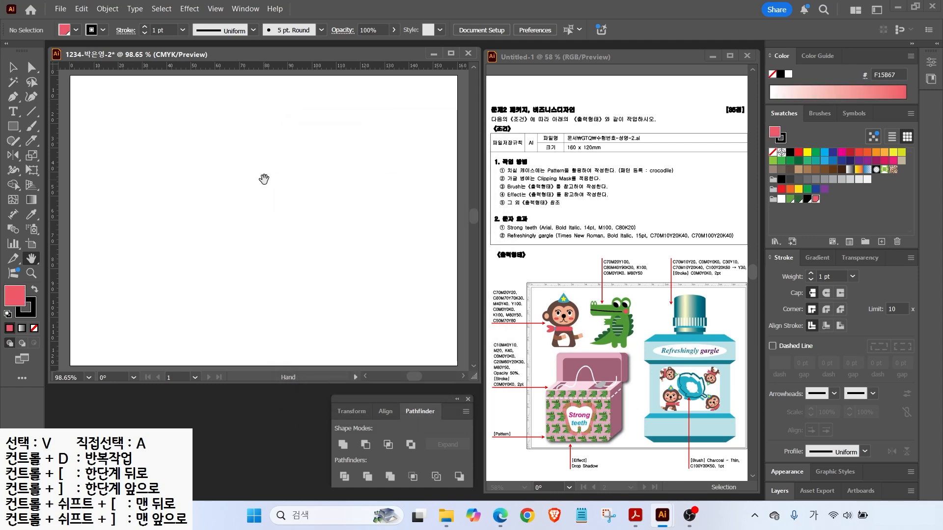
{"action": "left_click_drag", "start_coordinate": [588, 352], "coordinate": [588, 238]}
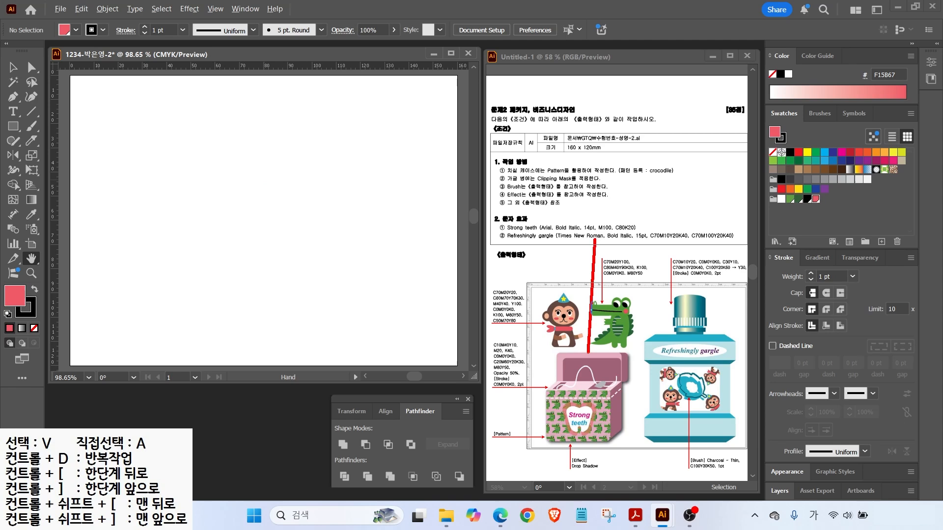
{"action": "left_click_drag", "start_coordinate": [636, 344], "coordinate": [635, 240]}
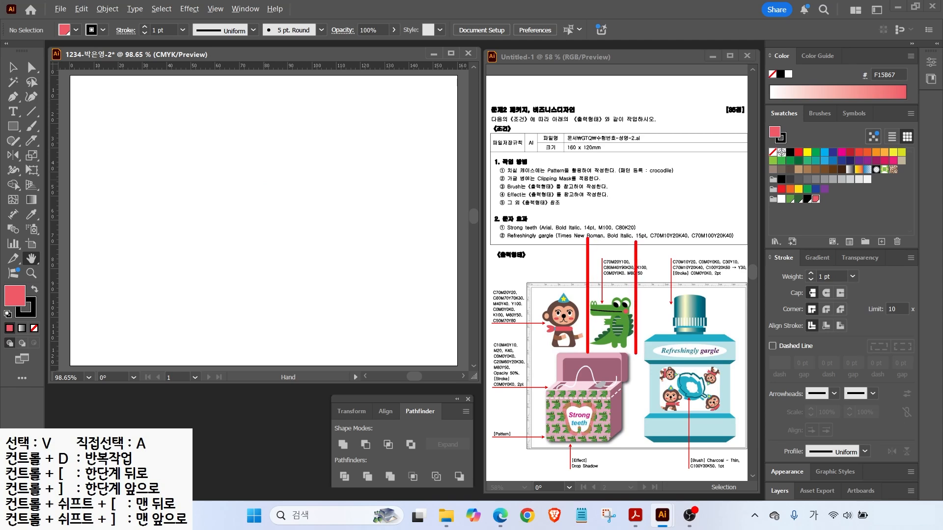
{"action": "mouse_move", "coordinate": [521, 354]}
{"action": "left_mouse_down"}
{"action": "mouse_move", "coordinate": [675, 353]}
{"action": "mouse_move", "coordinate": [664, 351]}
{"action": "left_mouse_up"}
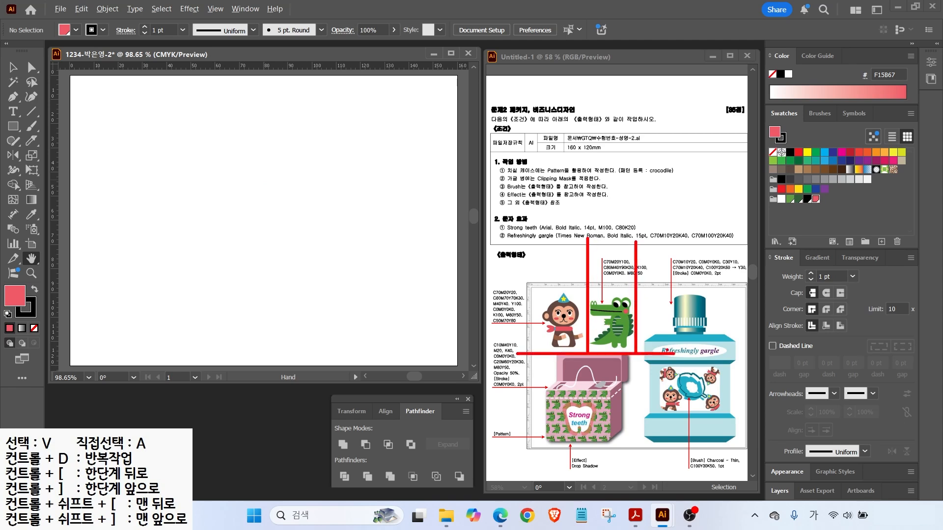
{"action": "key", "text": "Escape"}
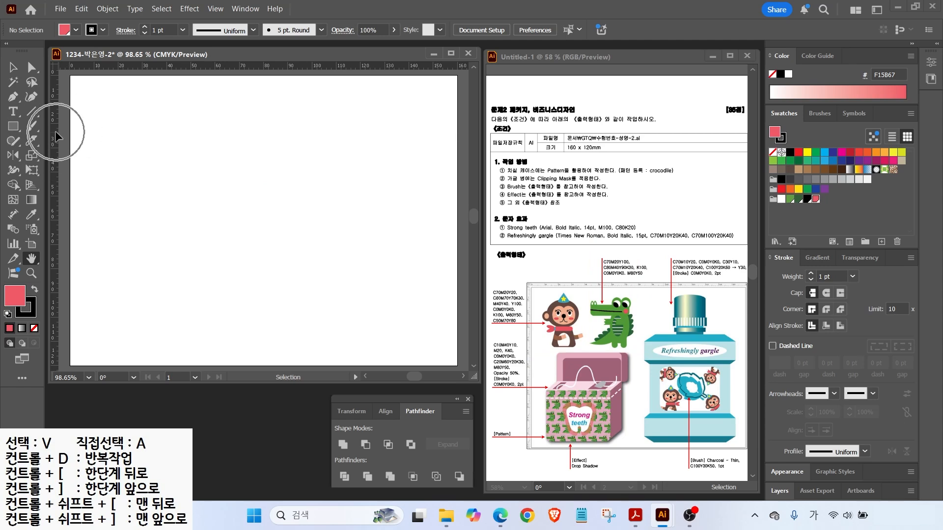
Drag two vertical guides and one horizontal guide onto the artboard.
{"action": "left_click_drag", "start_coordinate": [58, 136], "coordinate": [170, 144]}
{"action": "left_click_drag", "start_coordinate": [56, 139], "coordinate": [267, 149]}
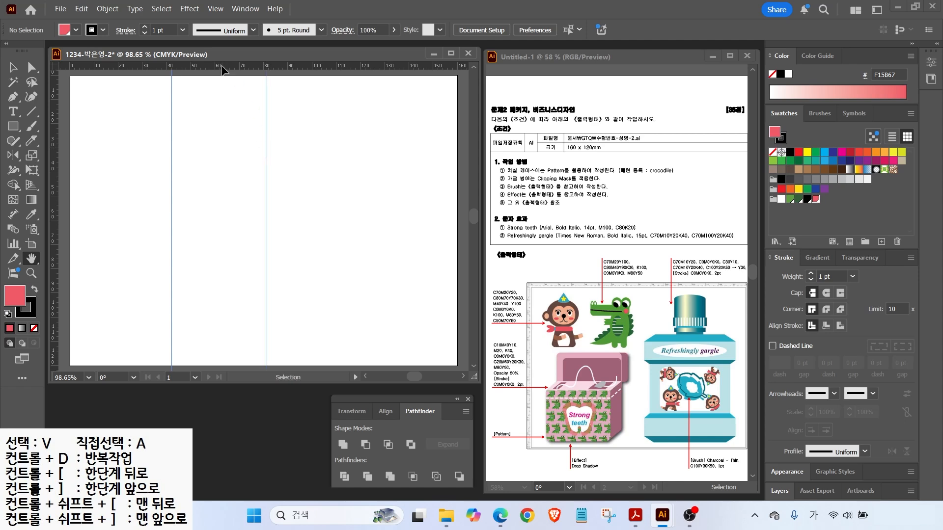
{"action": "left_click_drag", "start_coordinate": [222, 68], "coordinate": [223, 183]}
{"action": "scroll", "coordinate": [256, 109], "scroll_direction": "up", "scroll_amount": 4}
{"action": "left_click_drag", "start_coordinate": [207, 141], "coordinate": [272, 200]}
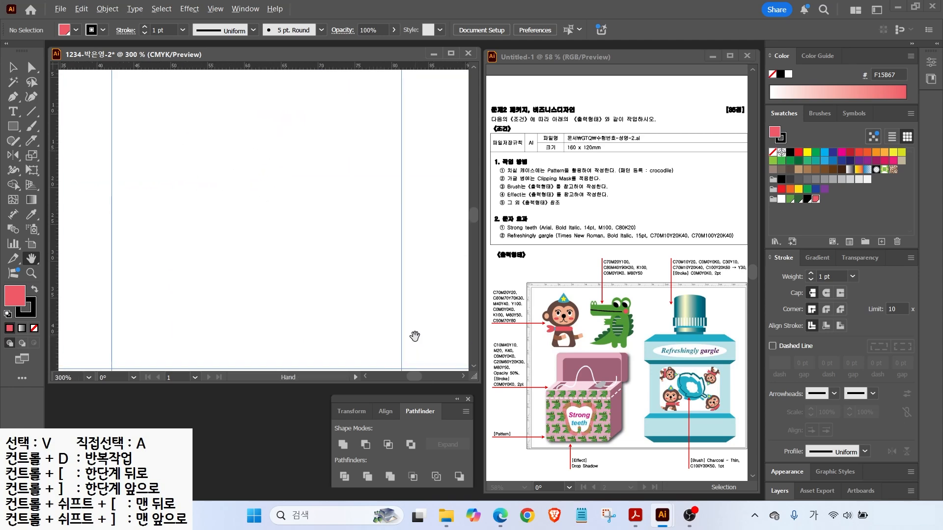
{"action": "key", "text": "ctrl+minus"}
Draw an oval between the guides and fill it with the green swatch.
{"action": "left_click", "coordinate": [15, 129]}
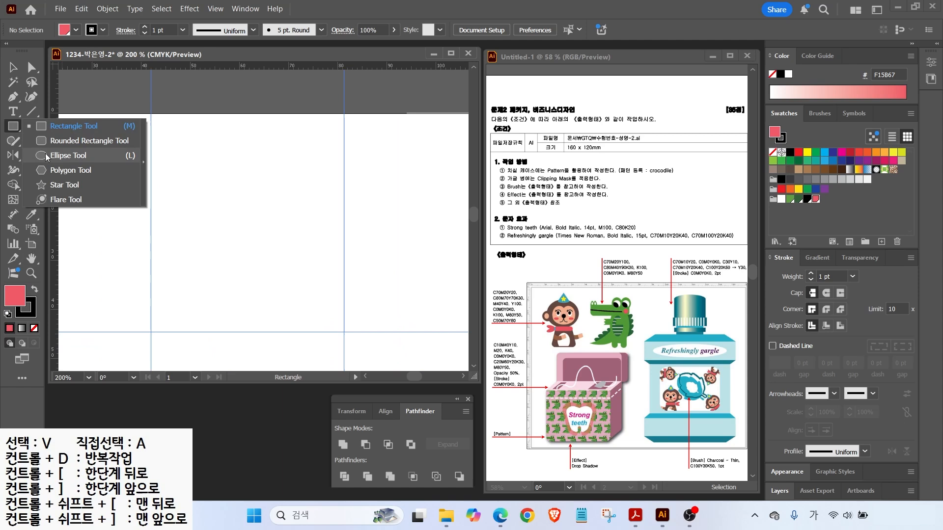
{"action": "left_click", "coordinate": [68, 156]}
{"action": "left_click_drag", "start_coordinate": [199, 164], "coordinate": [312, 314]}
{"action": "left_click", "coordinate": [790, 199]}
{"action": "key", "text": "v"}
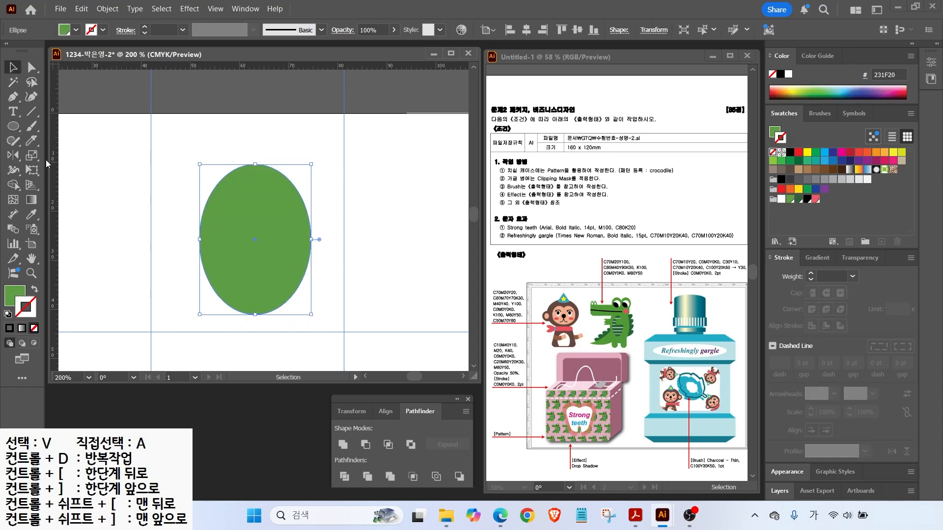
{"action": "left_click", "coordinate": [13, 127]}
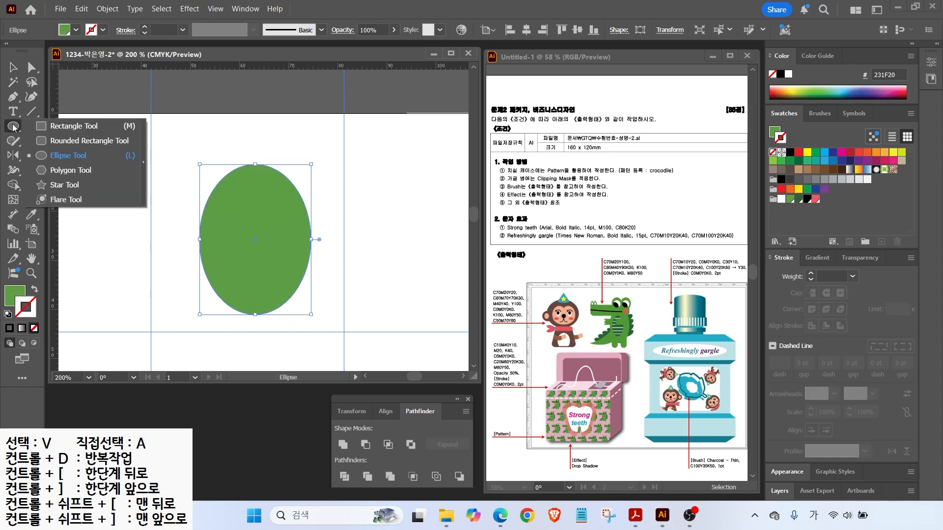
Draw a rounded rectangle across the oval's top with reduced corner radius and a sharp top-left corner.
{"action": "left_click", "coordinate": [55, 142]}
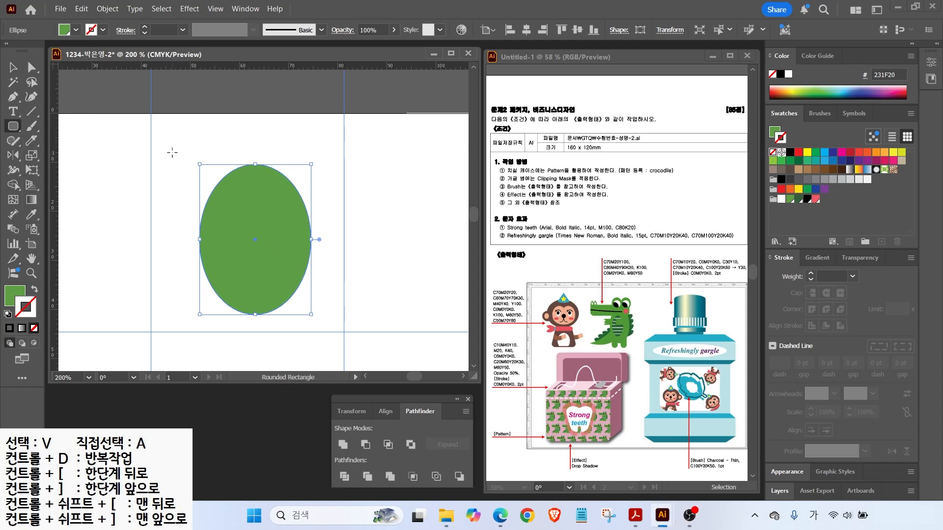
{"action": "left_click_drag", "start_coordinate": [171, 147], "coordinate": [322, 192]}
{"action": "key", "text": "Down"}
{"action": "key", "text": "Down"}
{"action": "key", "text": "Down"}
{"action": "key", "text": "Down"}
{"action": "key", "text": "Down"}
{"action": "key", "text": "Down"}
{"action": "key", "text": "Down"}
{"action": "key", "text": "Down"}
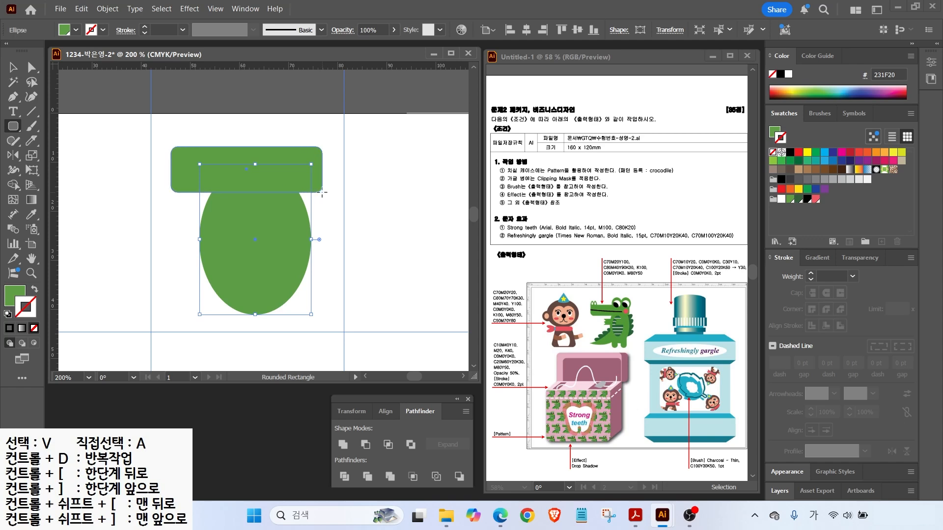
{"action": "mouse_move", "coordinate": [322, 192]}
{"action": "left_mouse_down"}
{"action": "mouse_move", "coordinate": [311, 198]}
{"action": "mouse_move", "coordinate": [311, 186]}
{"action": "left_mouse_up"}
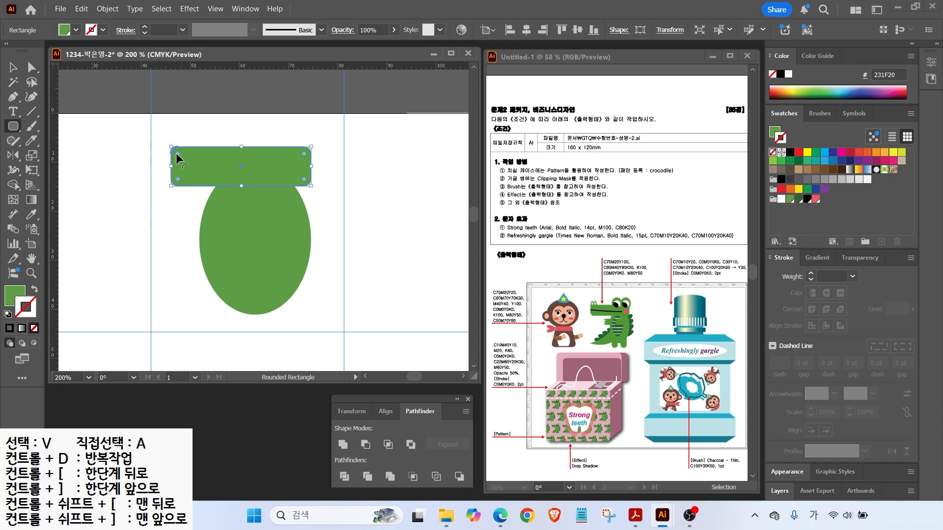
{"action": "left_click_drag", "start_coordinate": [178, 153], "coordinate": [160, 159]}
{"action": "left_click", "coordinate": [14, 67]}
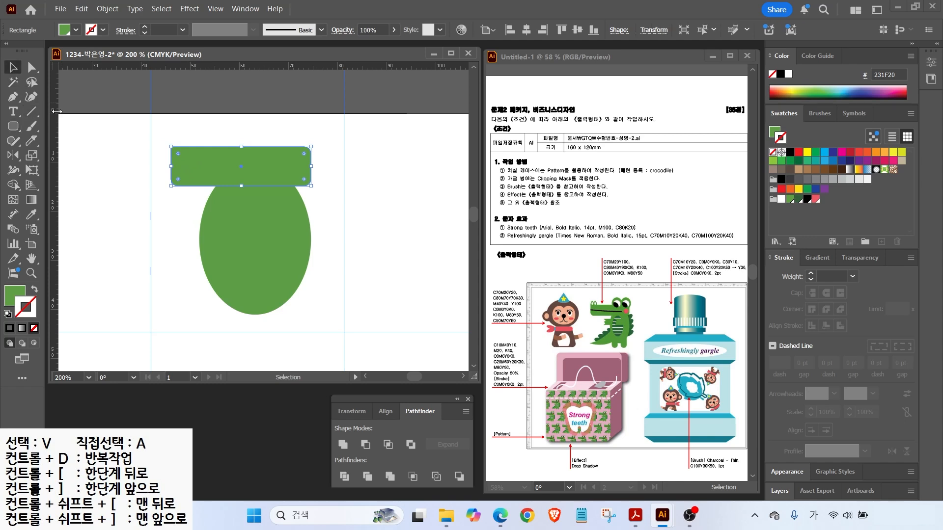
{"action": "left_click", "coordinate": [145, 173]}
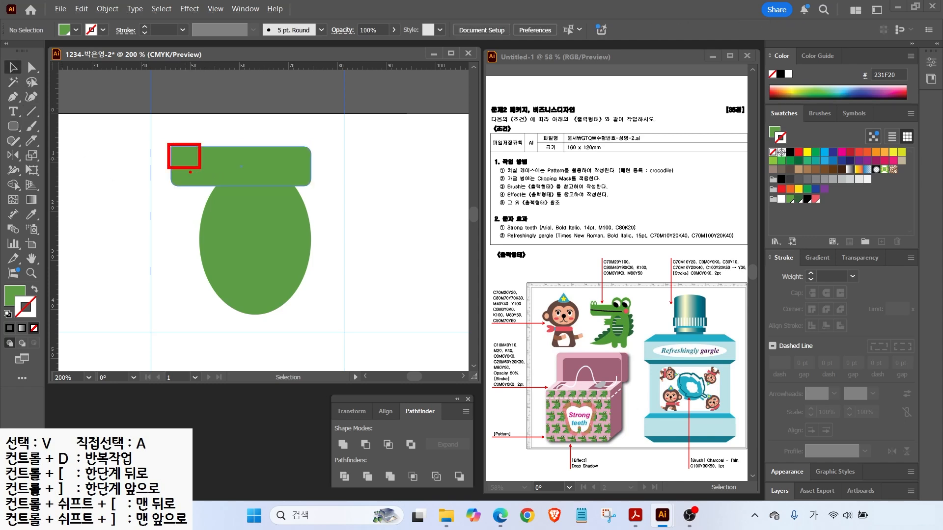
{"action": "left_click", "coordinate": [13, 126]}
Draw a small green oval at the head's top-left with a smaller oval inside it.
{"action": "left_click", "coordinate": [59, 152]}
{"action": "left_click_drag", "start_coordinate": [170, 131], "coordinate": [186, 152]}
{"action": "scroll", "coordinate": [171, 121], "scroll_direction": "up", "scroll_amount": 2}
{"action": "key", "text": "v"}
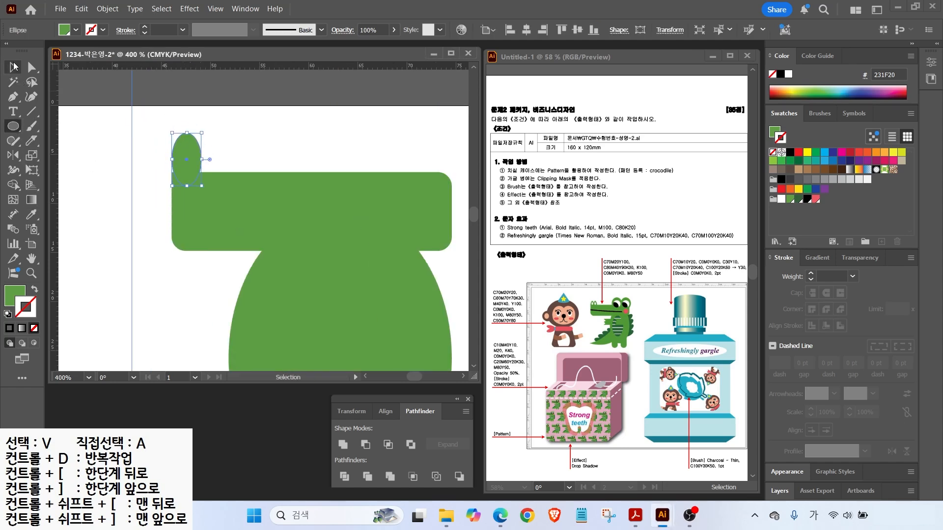
{"action": "key", "text": "ctrl+shift+a"}
{"action": "left_click", "coordinate": [183, 164]}
{"action": "left_click", "coordinate": [19, 127]}
{"action": "left_click_drag", "start_coordinate": [187, 166], "coordinate": [195, 148]}
Make the inner oval white with no outline and copy the pair beside it as nostrils.
{"action": "left_click", "coordinate": [781, 199]}
{"action": "left_click", "coordinate": [34, 289]}
{"action": "left_click", "coordinate": [34, 329]}
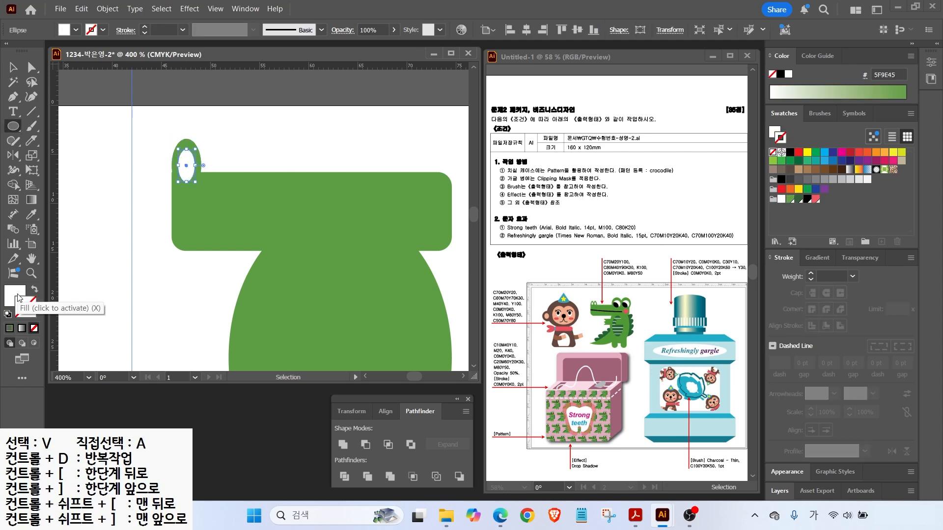
{"action": "left_click", "coordinate": [18, 298]}
{"action": "key", "text": "v"}
{"action": "left_click_drag", "start_coordinate": [163, 138], "coordinate": [199, 158]}
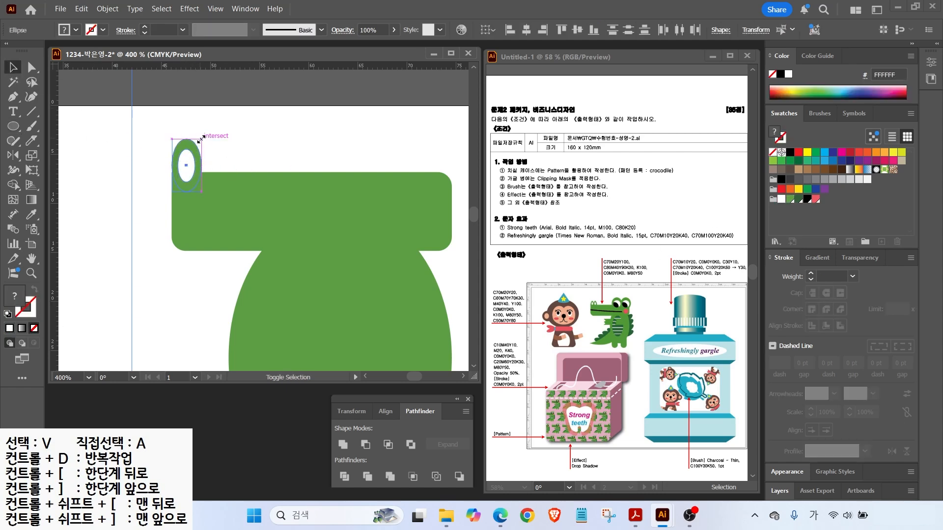
{"action": "left_click_drag", "start_coordinate": [186, 166], "coordinate": [206, 163]}
{"action": "left_click", "coordinate": [237, 150]}
Draw a white eyeball circle with a black pupil and split them with Pathfinder Divide.
{"action": "key", "text": "l"}
{"action": "mouse_move", "coordinate": [340, 119]}
{"action": "left_mouse_down"}
{"action": "mouse_move", "coordinate": [431, 185]}
{"action": "mouse_move", "coordinate": [415, 193]}
{"action": "mouse_move", "coordinate": [402, 181]}
{"action": "left_mouse_up"}
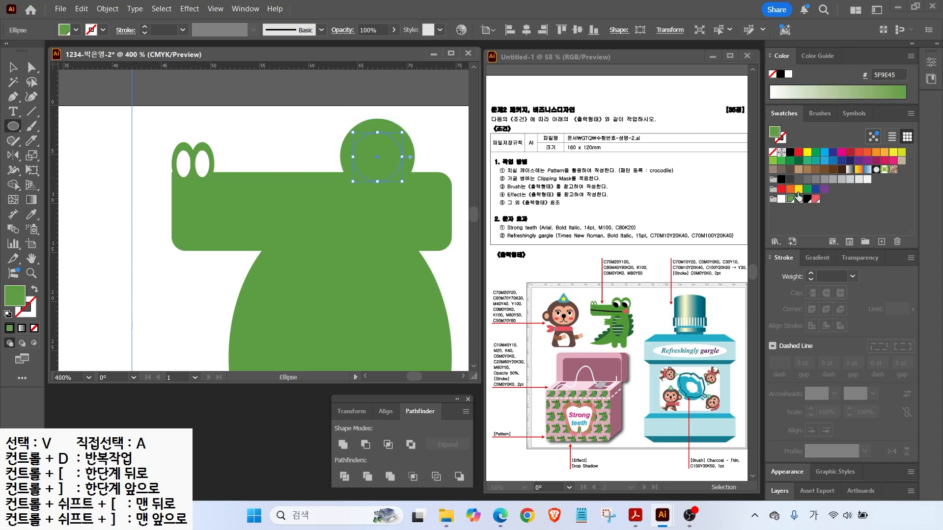
{"action": "left_click", "coordinate": [782, 198]}
{"action": "mouse_move", "coordinate": [368, 147]}
{"action": "left_mouse_down"}
{"action": "mouse_move", "coordinate": [412, 190]}
{"action": "mouse_move", "coordinate": [366, 171]}
{"action": "left_mouse_up"}
{"action": "left_click", "coordinate": [806, 200]}
{"action": "key", "text": "v"}
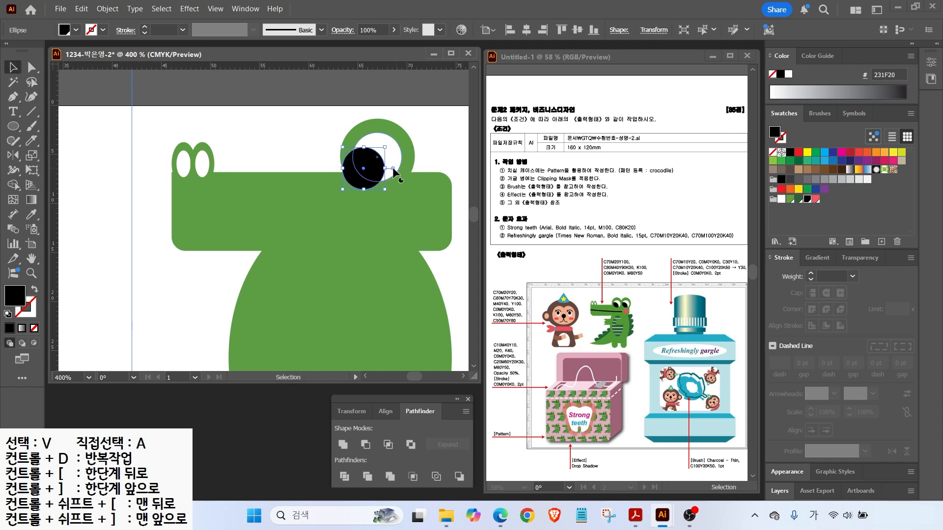
{"action": "left_click", "coordinate": [393, 147], "text": "shift"}
{"action": "left_click", "coordinate": [417, 416]}
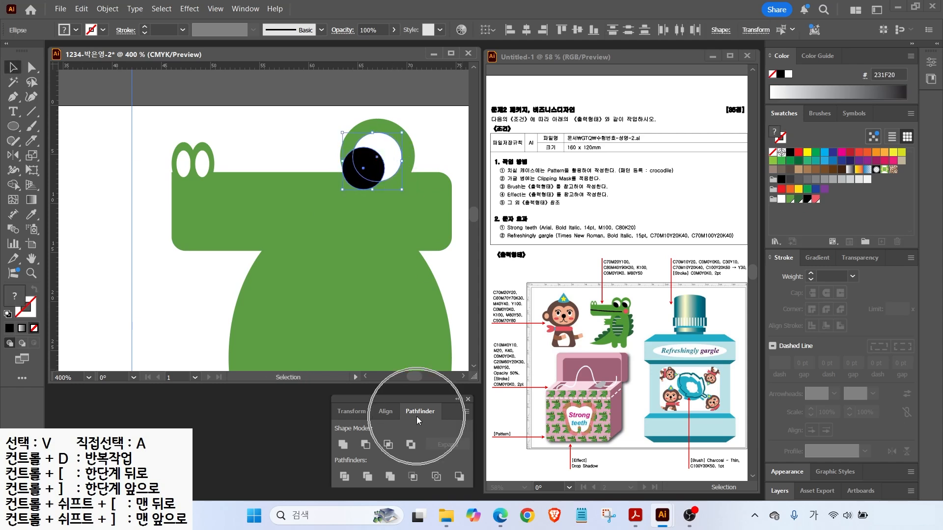
{"action": "left_click", "coordinate": [343, 478]}
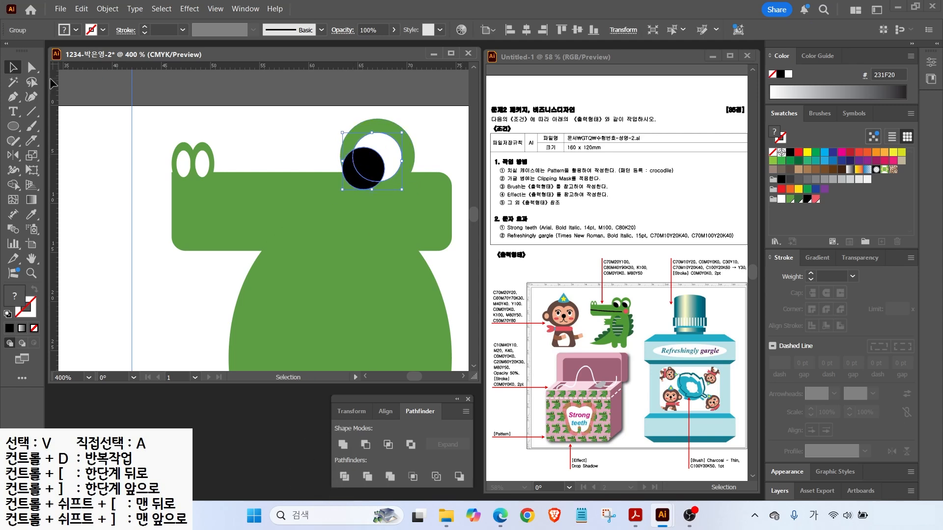
Delete the black pupil piece sticking outside the eyeball using Group Selection.
{"action": "left_click", "coordinate": [32, 67]}
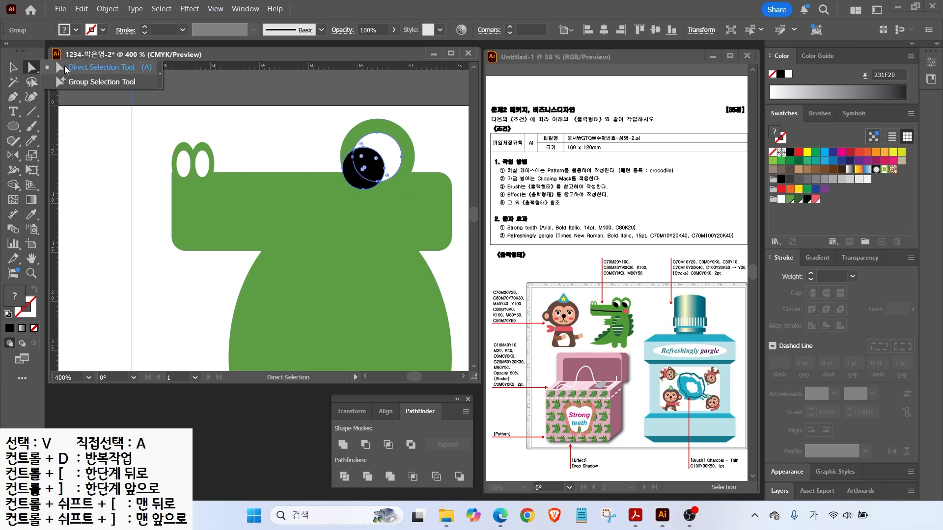
{"action": "left_click", "coordinate": [94, 82]}
{"action": "left_click", "coordinate": [272, 106]}
{"action": "left_click", "coordinate": [361, 188]}
{"action": "key", "text": "Delete"}
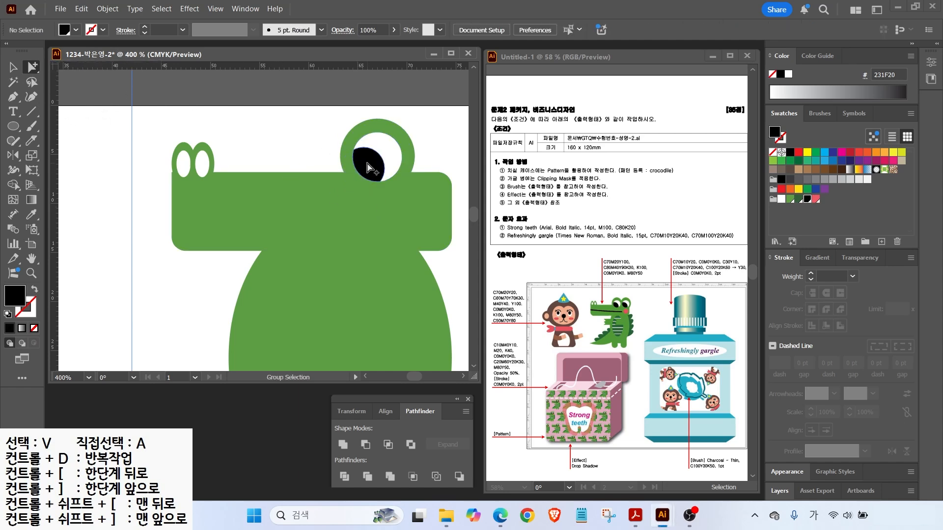
Copy the whole eye to the right as a second eye.
{"action": "left_click", "coordinate": [13, 67]}
{"action": "left_click", "coordinate": [364, 160]}
{"action": "left_click_drag", "start_coordinate": [319, 129], "coordinate": [371, 166]}
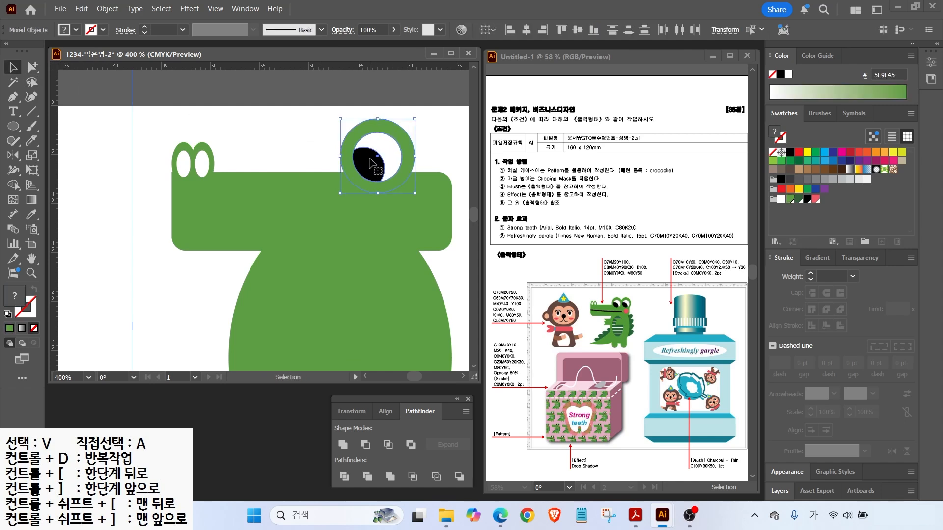
{"action": "left_click_drag", "start_coordinate": [373, 167], "coordinate": [432, 173]}
{"action": "left_click", "coordinate": [379, 122]}
Send the eye's outer ring to the back and reposition both eyes.
{"action": "right_click", "coordinate": [379, 122]}
{"action": "mouse_move", "coordinate": [426, 441]}
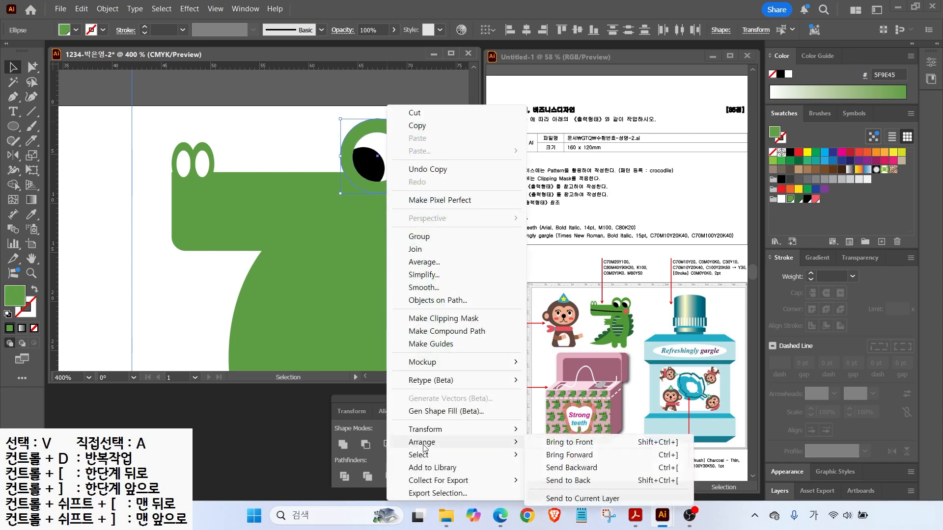
{"action": "left_click", "coordinate": [570, 480]}
{"action": "left_click_drag", "start_coordinate": [324, 125], "coordinate": [441, 155]}
{"action": "left_click_drag", "start_coordinate": [429, 156], "coordinate": [423, 156]}
{"action": "left_click_drag", "start_coordinate": [266, 175], "coordinate": [204, 168]}
Draw a small pink cheek circle below the eyes.
{"action": "key", "text": "l"}
{"action": "left_click_drag", "start_coordinate": [346, 196], "coordinate": [379, 228]}
{"action": "left_click", "coordinate": [72, 80]}
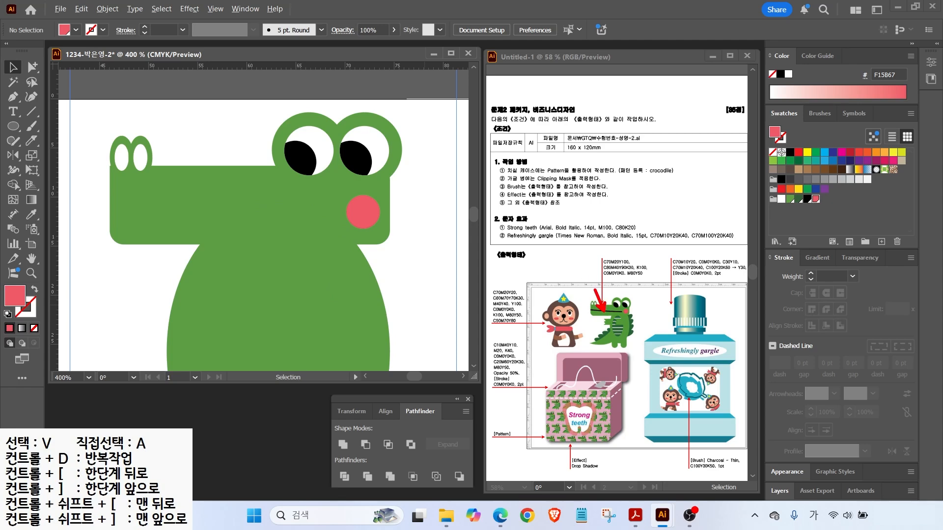
Draw a black 2 pt mouth line across the snout with the Pencil tool.
{"action": "left_click", "coordinate": [13, 141]}
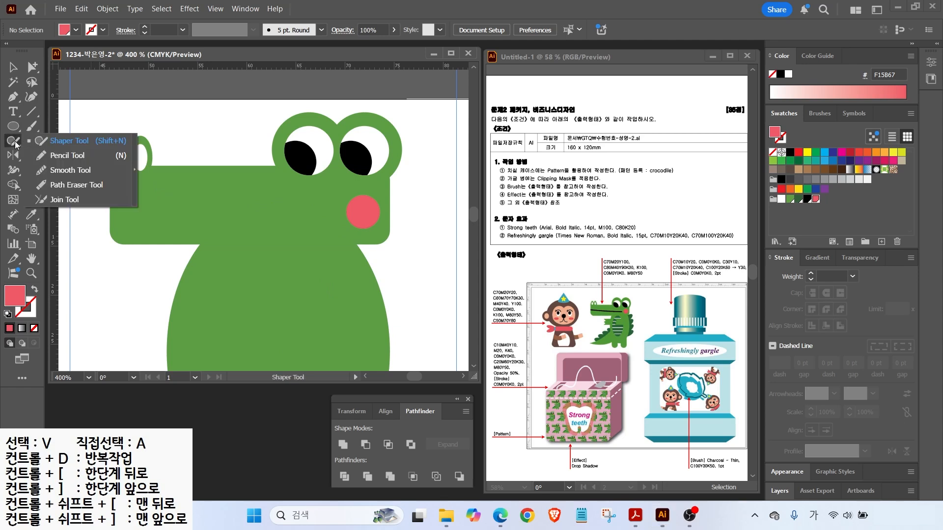
{"action": "left_click", "coordinate": [64, 155]}
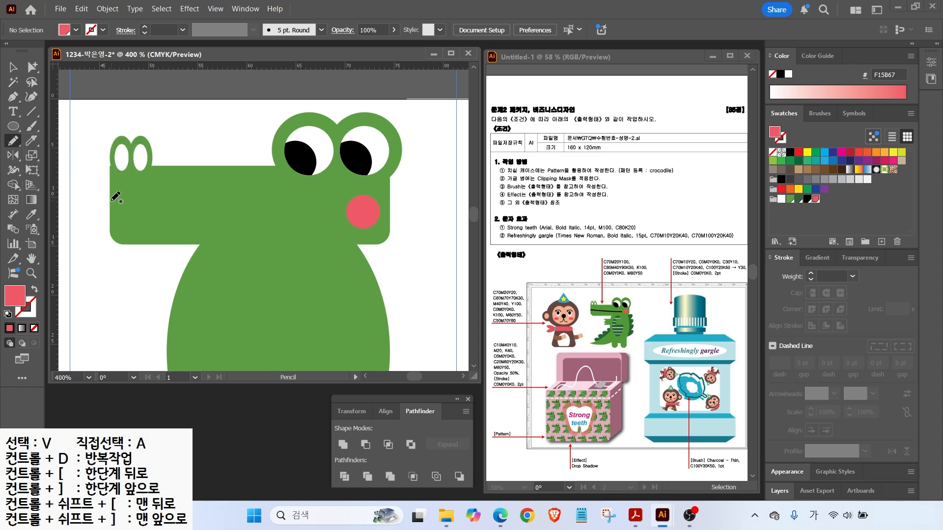
{"action": "left_click_drag", "start_coordinate": [301, 220], "coordinate": [309, 218]}
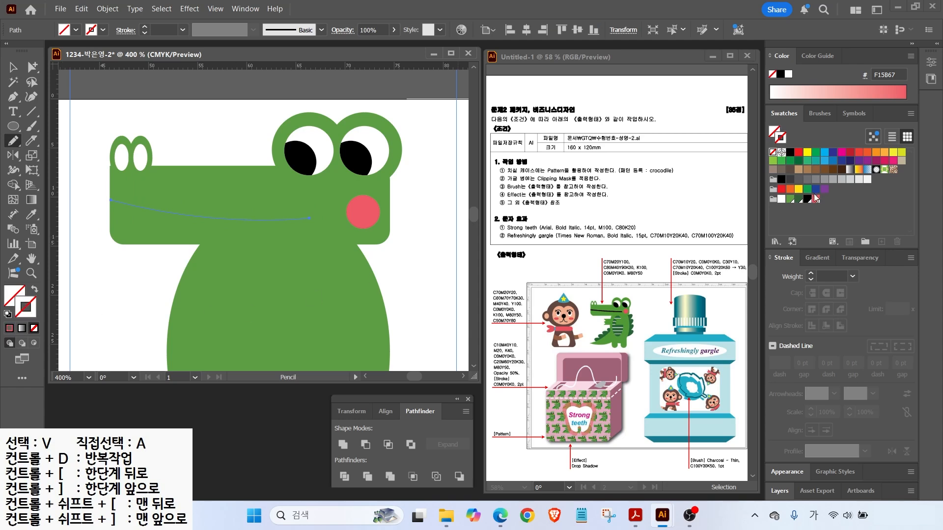
{"action": "left_click", "coordinate": [807, 199]}
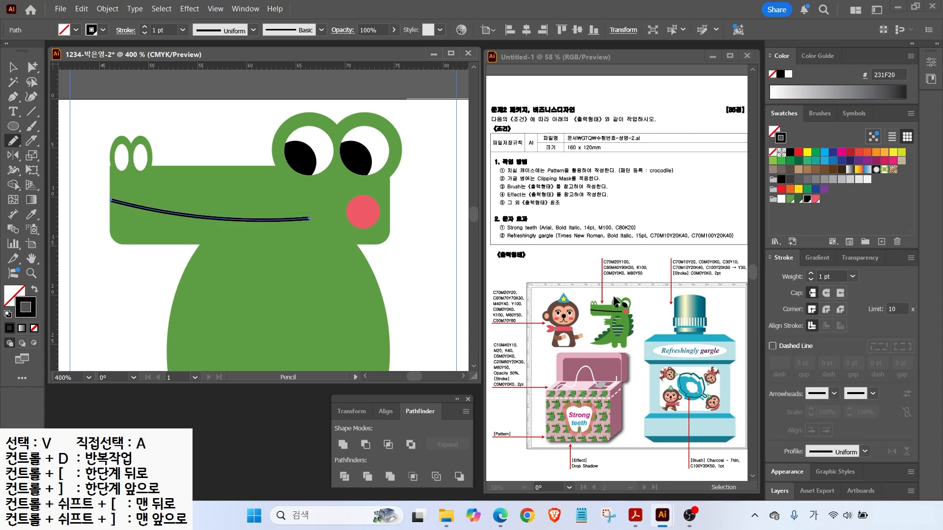
{"action": "left_click_drag", "start_coordinate": [617, 283], "coordinate": [653, 259]}
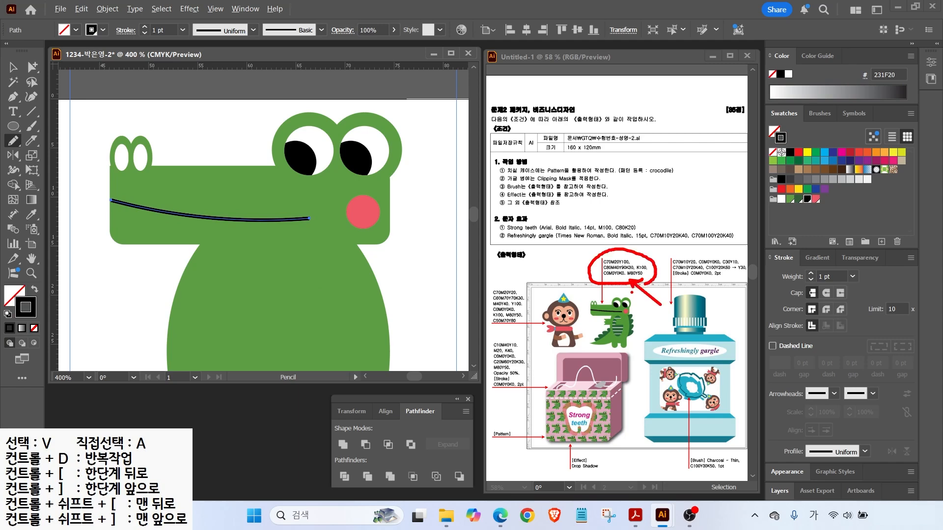
{"action": "key", "text": "Escape"}
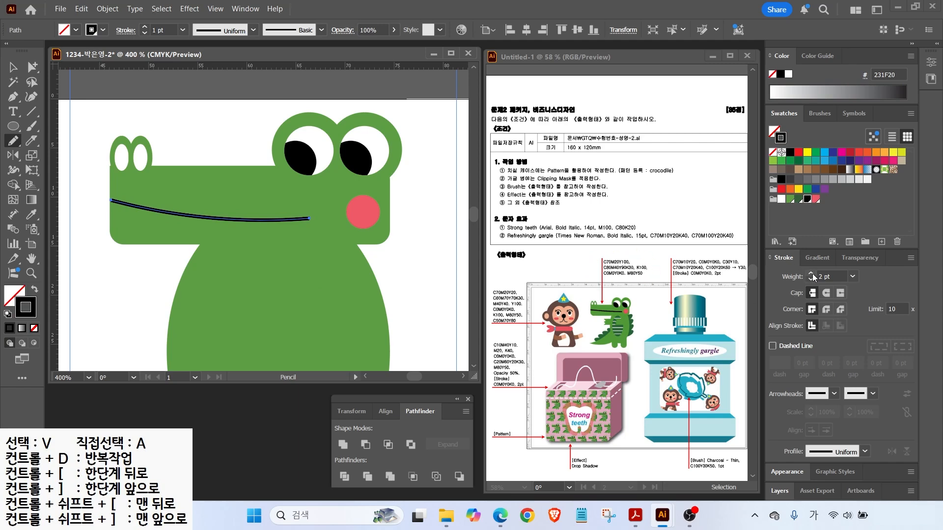
{"action": "left_click", "coordinate": [811, 274]}
{"action": "left_click", "coordinate": [13, 68]}
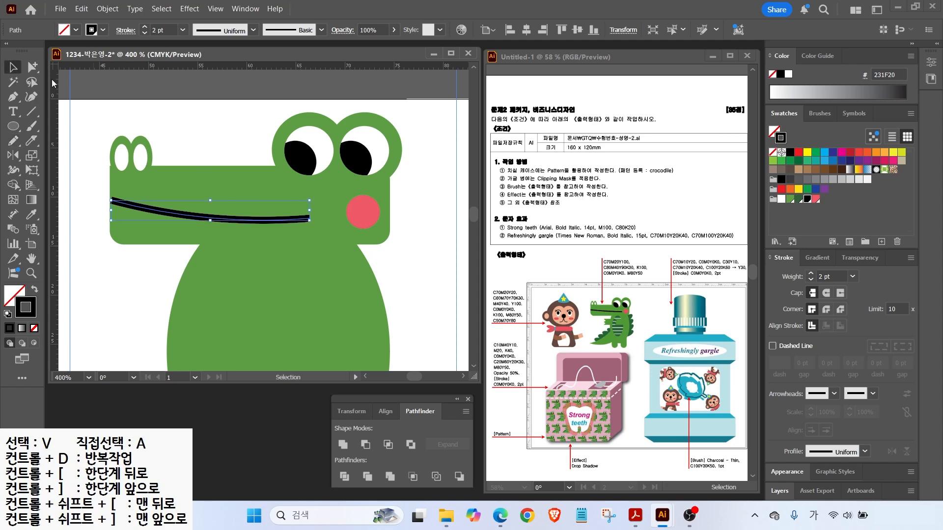
{"action": "left_click", "coordinate": [92, 116]}
Bring the body into view and ready the Ellipse tool with fill and stroke swapped.
{"action": "scroll", "coordinate": [258, 245], "scroll_direction": "down", "scroll_amount": 1}
{"action": "mouse_move", "coordinate": [264, 253]}
{"action": "left_mouse_down"}
{"action": "mouse_move", "coordinate": [274, 163]}
{"action": "mouse_move", "coordinate": [334, 304]}
{"action": "left_mouse_up"}
{"action": "key", "text": "l"}
{"action": "key", "text": "shift+x"}
Fill the belly dark green, then widen the body and reshape its upper-left outline.
{"action": "left_click", "coordinate": [790, 199]}
{"action": "key", "text": "v"}
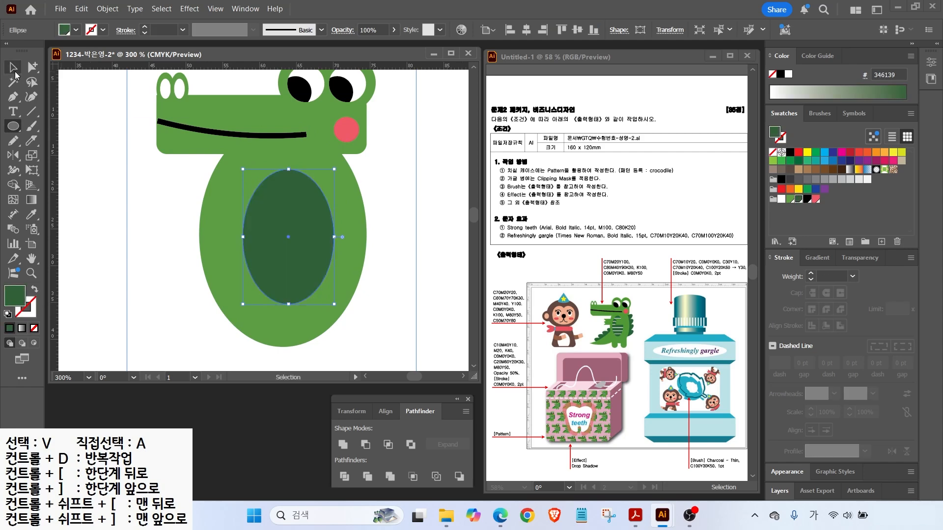
{"action": "left_click", "coordinate": [231, 246]}
{"action": "left_click_drag", "start_coordinate": [367, 230], "coordinate": [376, 233]}
{"action": "left_click", "coordinate": [32, 67]}
{"action": "left_click", "coordinate": [299, 126]}
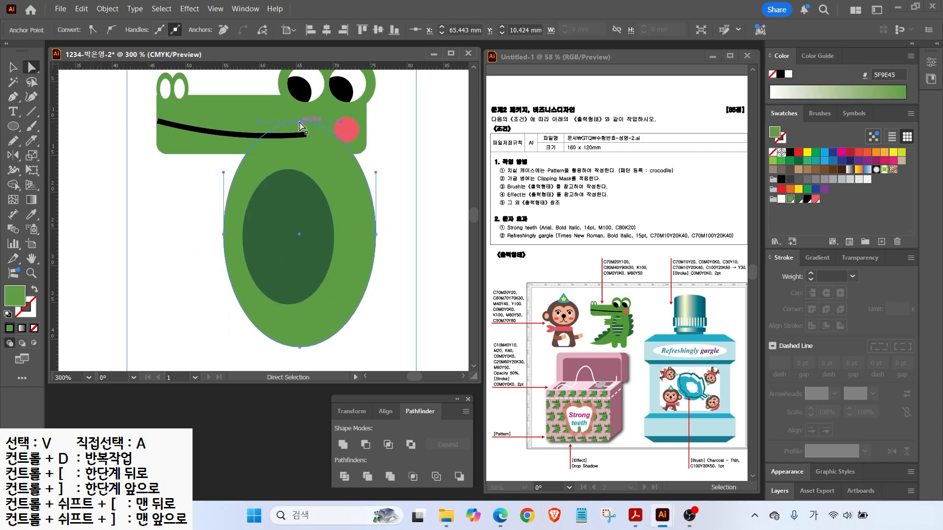
{"action": "left_click_drag", "start_coordinate": [233, 175], "coordinate": [376, 167]}
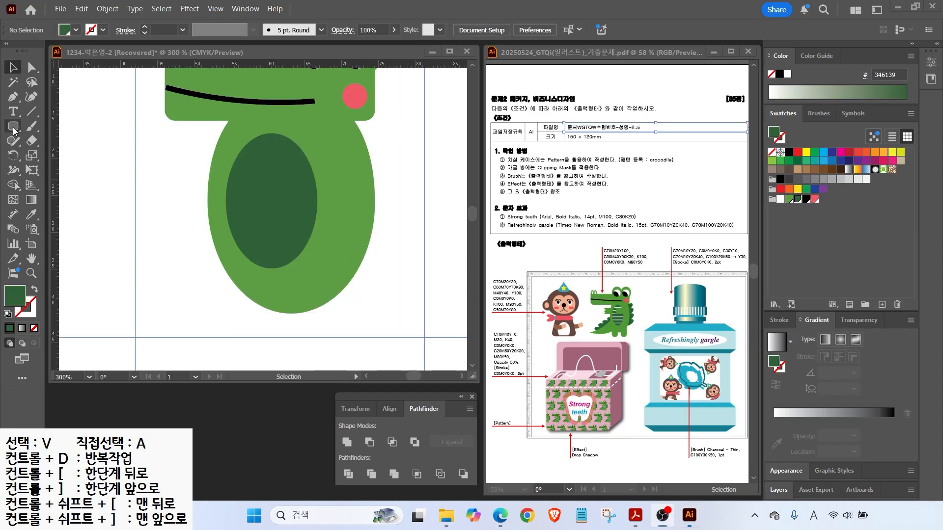
Draw a light green rounded-rectangle leg below the body and copy it as a second leg.
{"action": "left_click", "coordinate": [13, 127]}
{"action": "left_click_drag", "start_coordinate": [238, 273], "coordinate": [274, 338]}
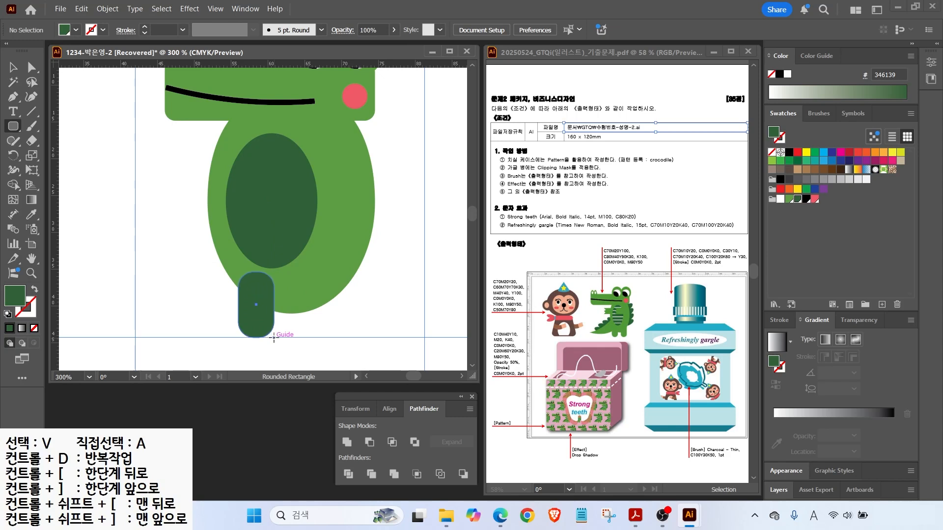
{"action": "left_click", "coordinate": [789, 198]}
{"action": "left_click", "coordinate": [13, 68]}
{"action": "left_click_drag", "start_coordinate": [263, 305], "coordinate": [315, 304]}
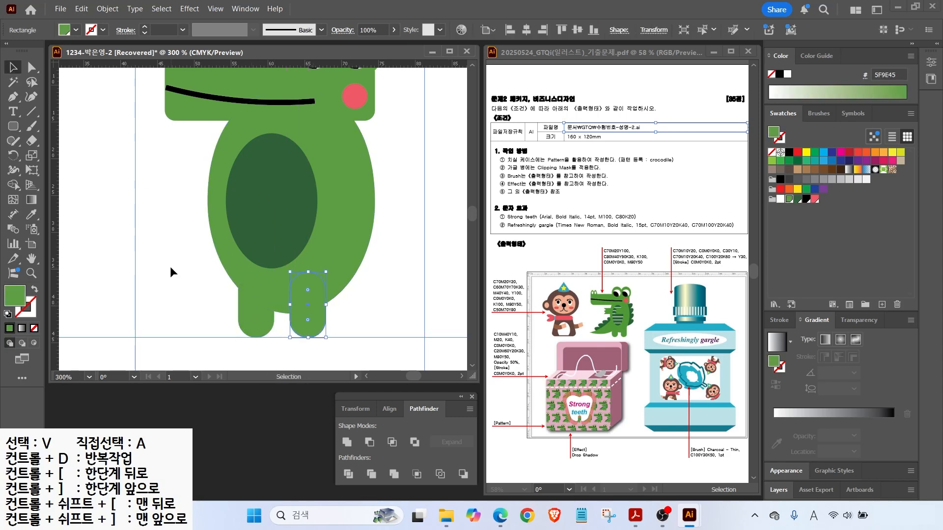
{"action": "key", "text": "ctrl+shift+a"}
{"action": "left_click_drag", "start_coordinate": [267, 319], "coordinate": [274, 319]}
Add four dark green ellipse spikes with Ctrl+D and send them behind the body.
{"action": "left_click", "coordinate": [14, 126]}
{"action": "left_click", "coordinate": [49, 157]}
{"action": "mouse_move", "coordinate": [350, 154]}
{"action": "left_mouse_down"}
{"action": "mouse_move", "coordinate": [404, 182]}
{"action": "mouse_move", "coordinate": [396, 134]}
{"action": "left_mouse_up"}
{"action": "key", "text": "v"}
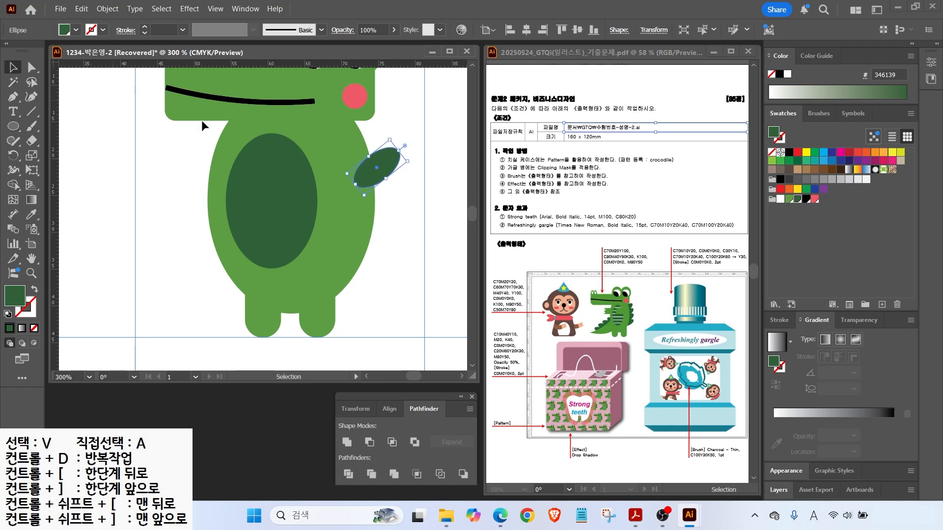
{"action": "left_click_drag", "start_coordinate": [379, 182], "coordinate": [389, 214]}
{"action": "key", "text": "ctrl+d"}
{"action": "key", "text": "ctrl+d"}
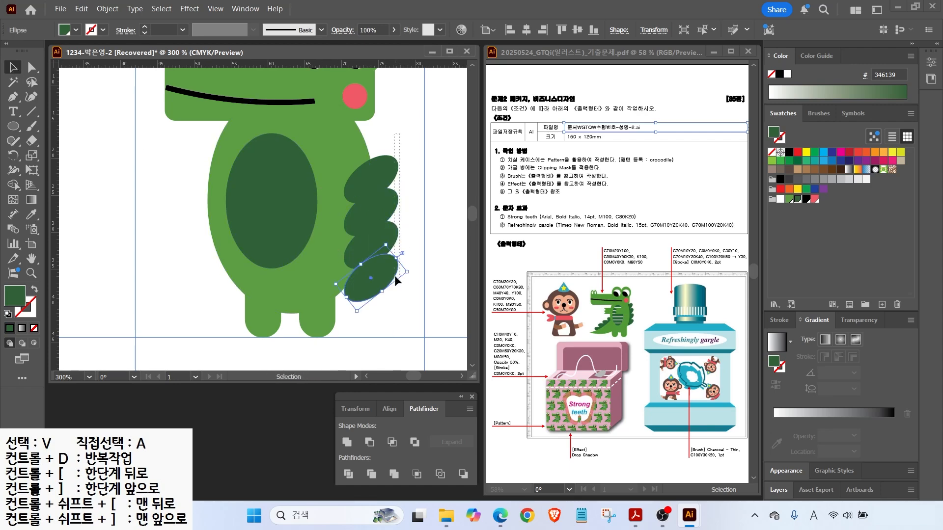
{"action": "left_click_drag", "start_coordinate": [457, 133], "coordinate": [364, 277]}
{"action": "right_click", "coordinate": [384, 212]}
{"action": "mouse_move", "coordinate": [415, 442]}
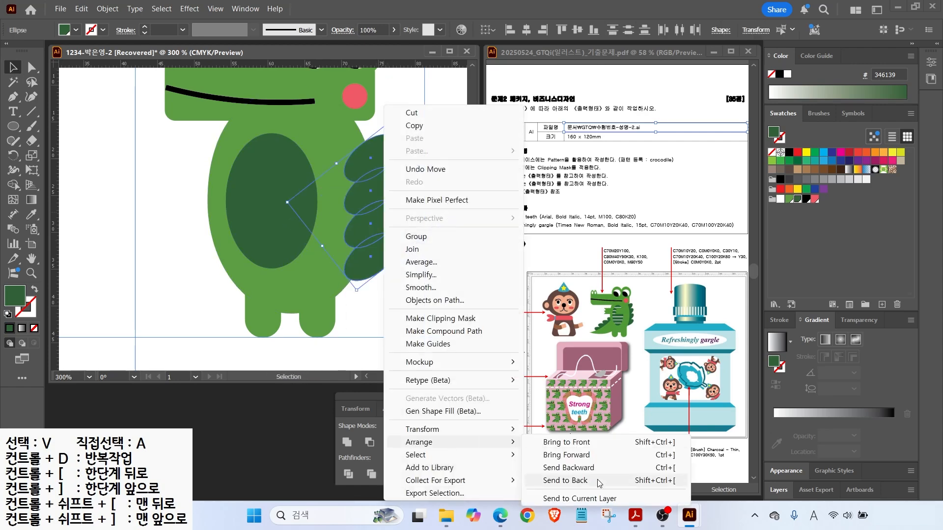
{"action": "left_click", "coordinate": [601, 488]}
{"action": "left_click", "coordinate": [185, 287]}
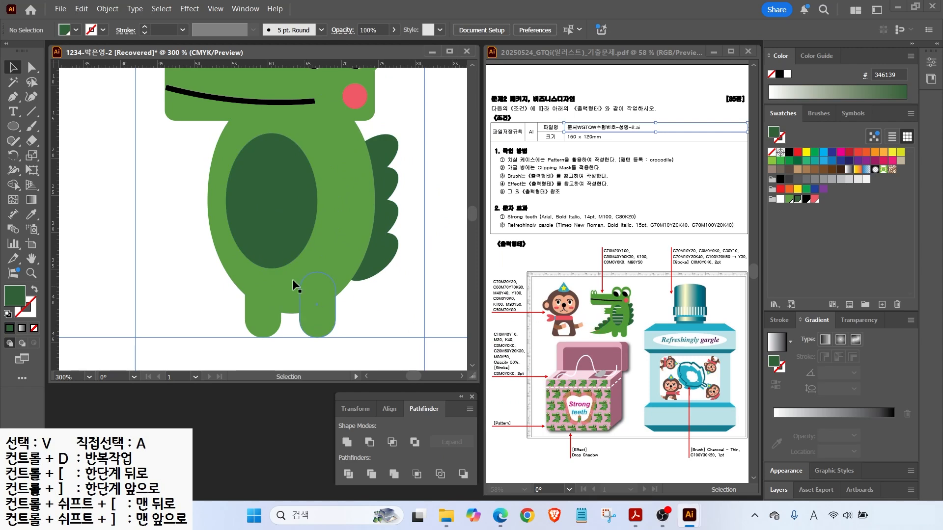
Draw a closed, curved tail shape from the body's side to a tip at lower left.
{"action": "left_click", "coordinate": [13, 97]}
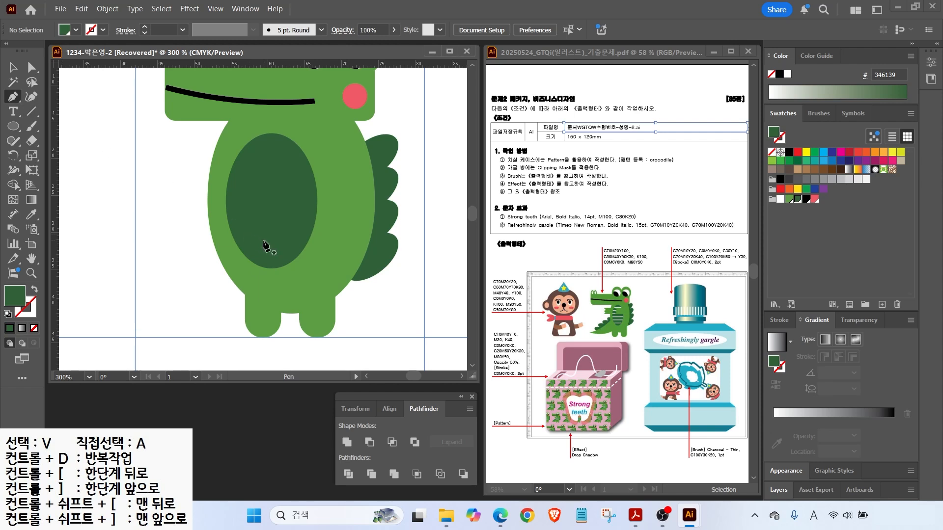
{"action": "left_click", "coordinate": [221, 234]}
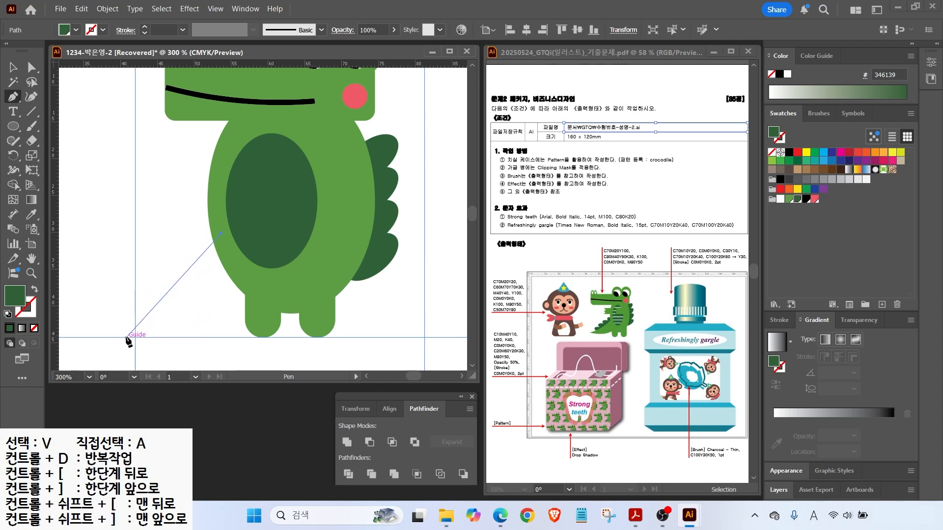
{"action": "left_click_drag", "start_coordinate": [118, 338], "coordinate": [76, 346]}
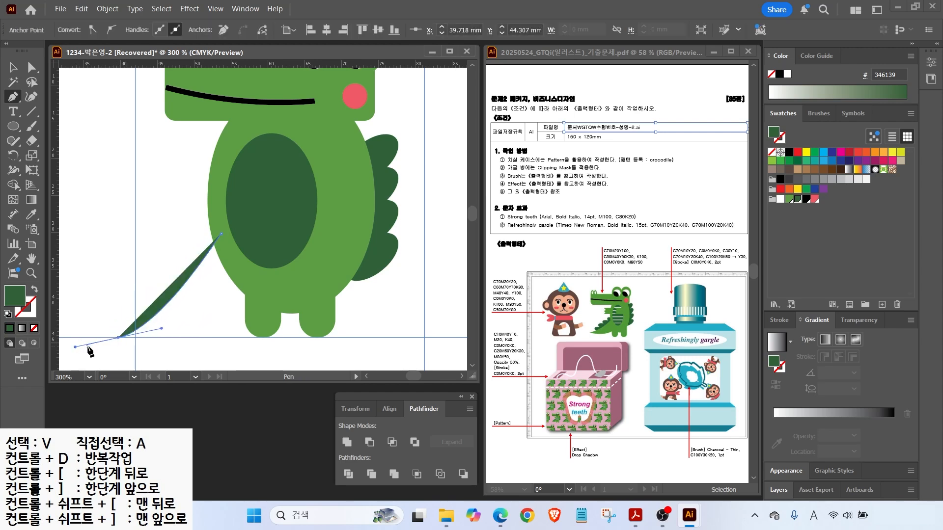
{"action": "key", "text": "alt+2"}
{"action": "left_click_drag", "start_coordinate": [126, 340], "coordinate": [130, 333]}
{"action": "left_click", "coordinate": [119, 338]}
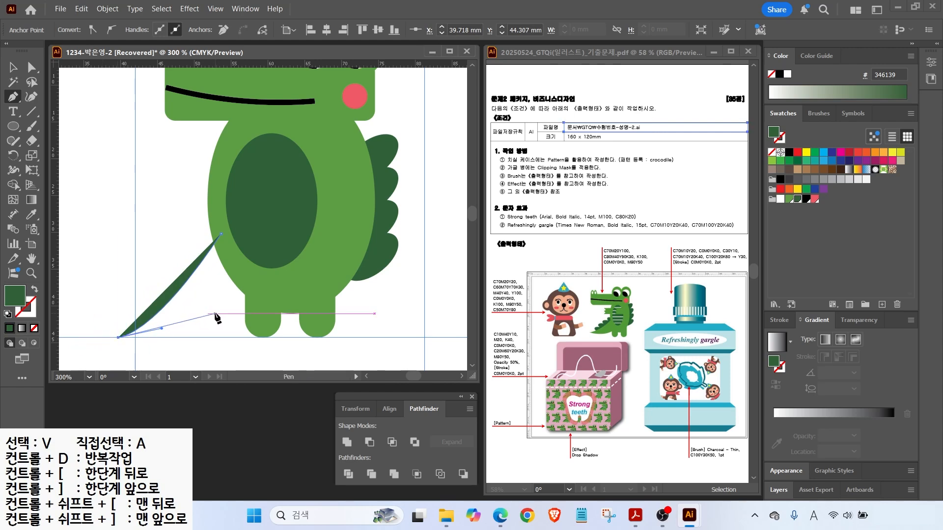
{"action": "left_click_drag", "start_coordinate": [193, 345], "coordinate": [215, 338]}
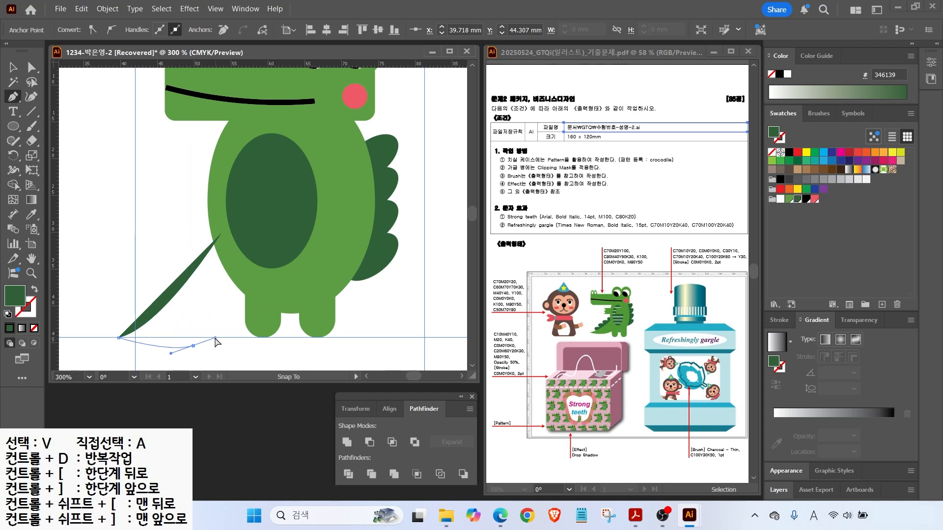
{"action": "left_click", "coordinate": [265, 309]}
{"action": "left_click", "coordinate": [221, 235]}
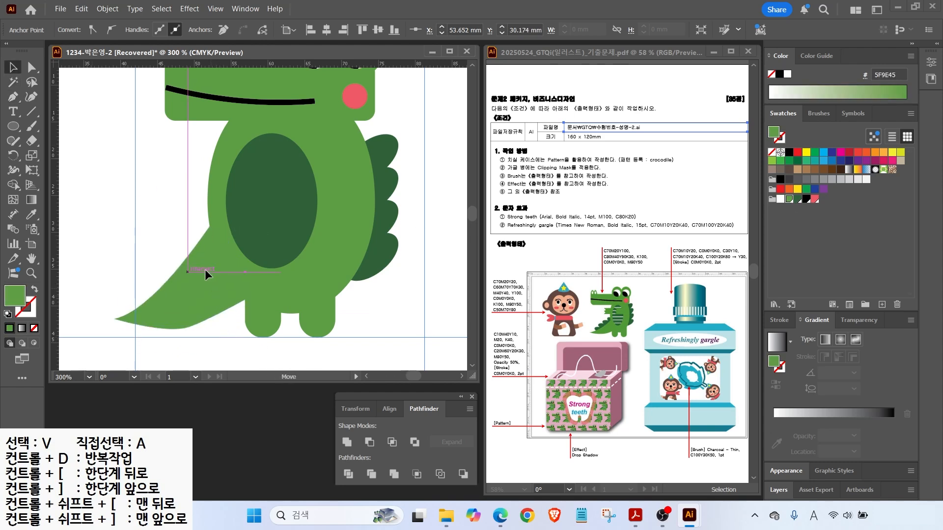
Move the tail up and left into place and adjust its anchors.
{"action": "key", "text": "a"}
{"action": "left_click_drag", "start_coordinate": [204, 269], "coordinate": [201, 251]}
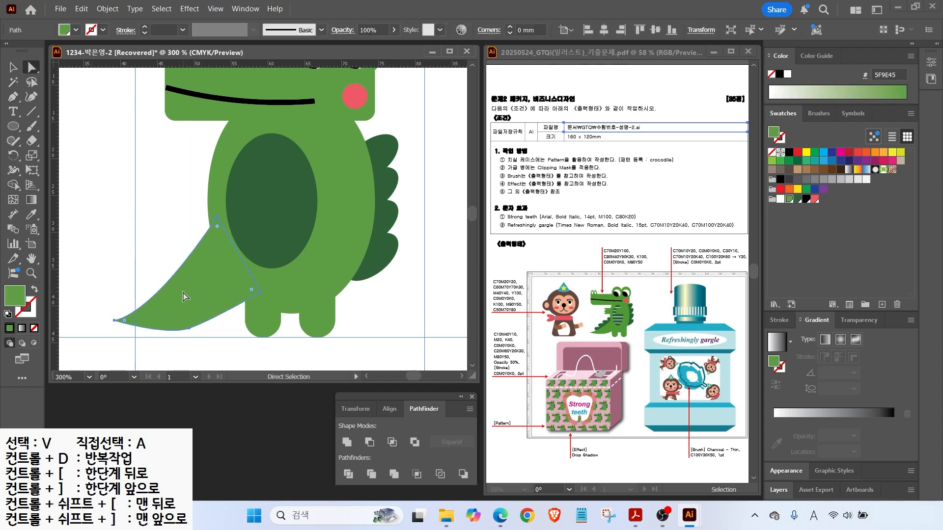
{"action": "left_click", "coordinate": [218, 220]}
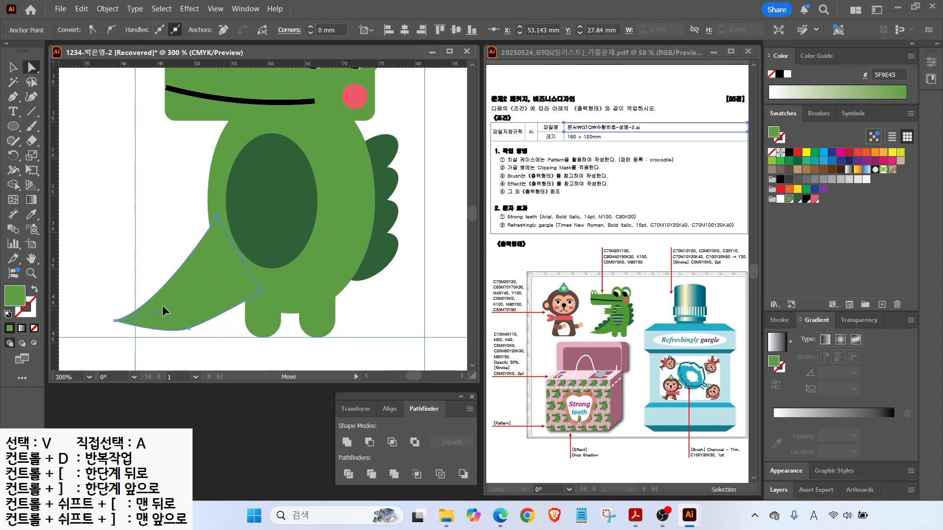
{"action": "left_click", "coordinate": [189, 328]}
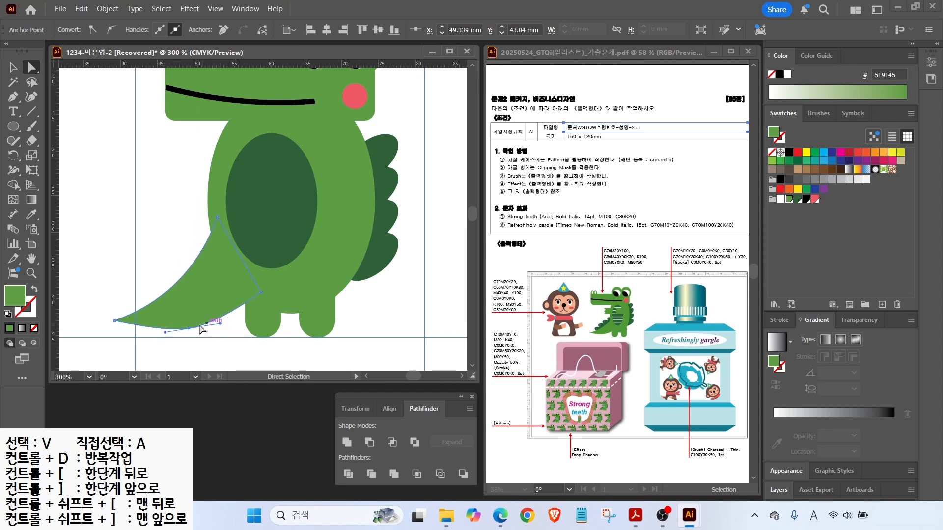
{"action": "left_click", "coordinate": [99, 196]}
Line the tail with four rotated dark green spikes and draw a small rectangle for the arm.
{"action": "key", "text": "v"}
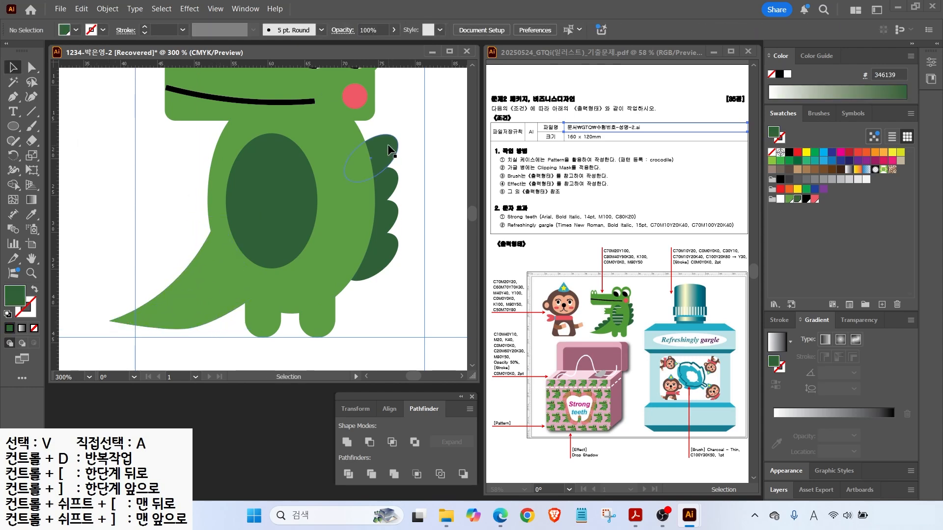
{"action": "left_click_drag", "start_coordinate": [387, 143], "coordinate": [201, 214]}
{"action": "left_click_drag", "start_coordinate": [227, 252], "coordinate": [221, 262]}
{"action": "left_click_drag", "start_coordinate": [174, 230], "coordinate": [173, 261]}
{"action": "key", "text": "ctrl+d"}
{"action": "key", "text": "ctrl+d"}
{"action": "left_click", "coordinate": [148, 281], "text": "shift"}
{"action": "left_click", "coordinate": [166, 257], "text": "shift"}
{"action": "left_click", "coordinate": [186, 231], "text": "shift"}
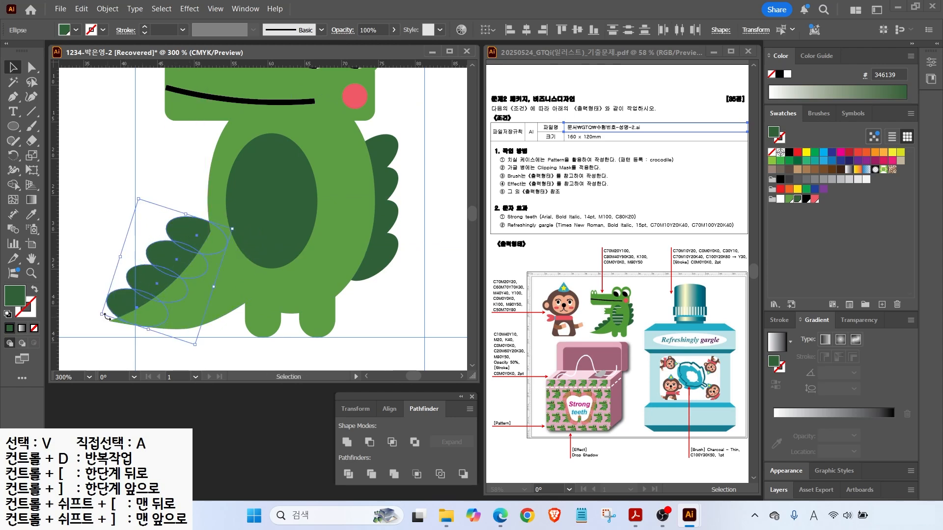
{"action": "left_click", "coordinate": [108, 258]}
{"action": "key", "text": "m"}
{"action": "left_click_drag", "start_coordinate": [152, 151], "coordinate": [221, 183]}
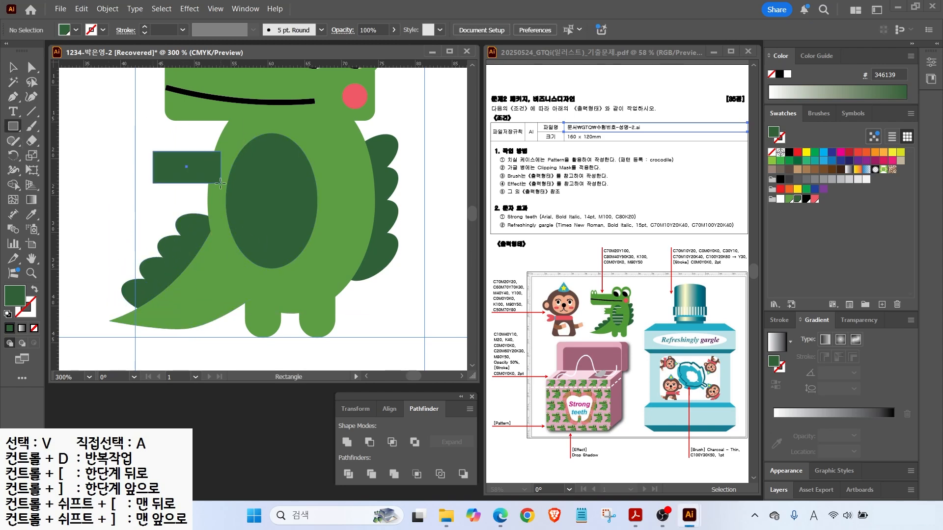
Fill the arm rectangle light green and notch its left end with two added anchors pulled inward.
{"action": "left_click", "coordinate": [789, 199]}
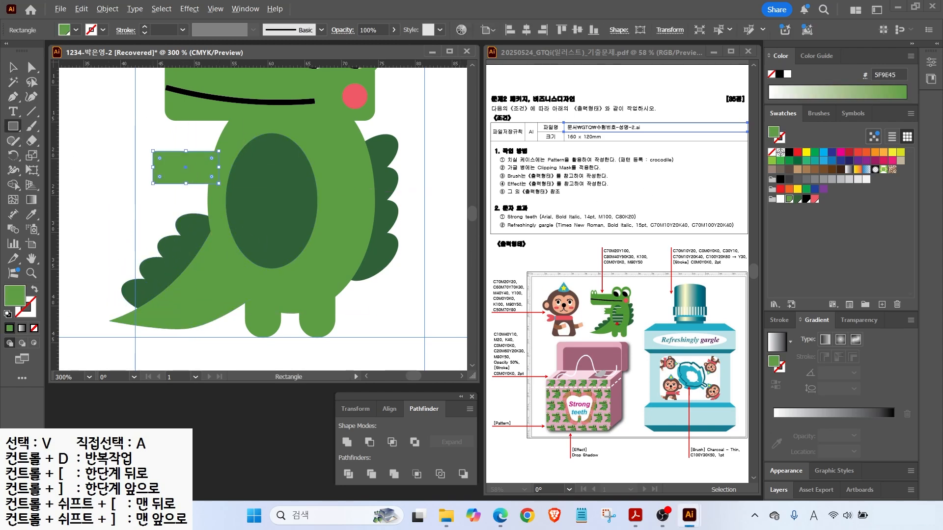
{"action": "left_click", "coordinate": [14, 68]}
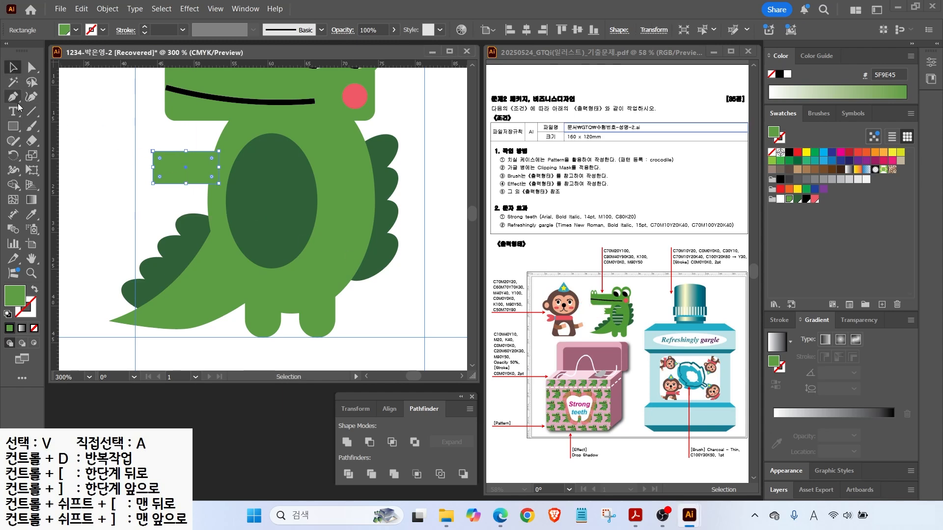
{"action": "left_click_drag", "start_coordinate": [14, 97], "coordinate": [53, 117]}
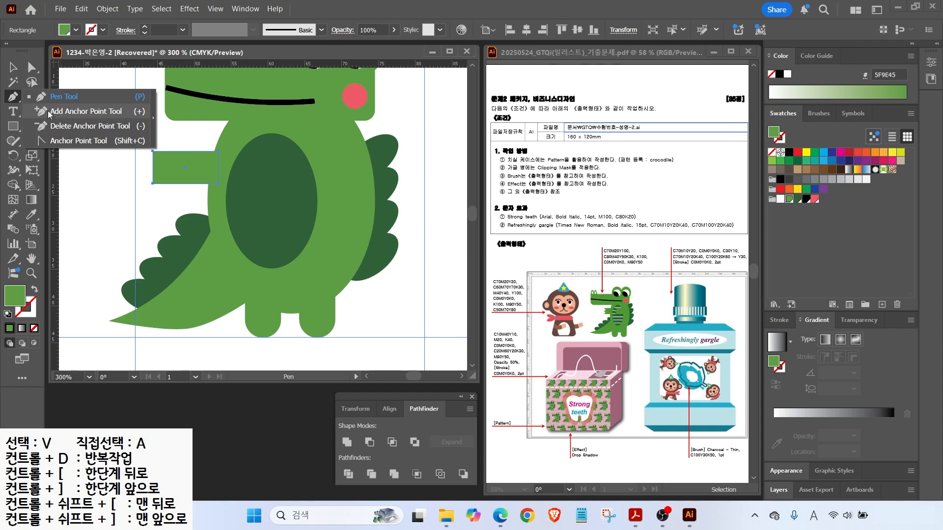
{"action": "left_click", "coordinate": [49, 112]}
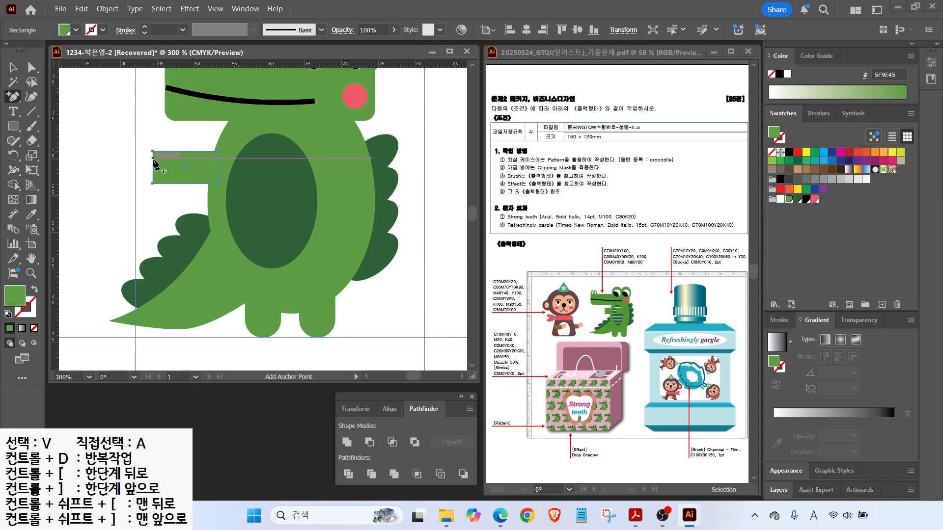
{"action": "left_click", "coordinate": [153, 158]}
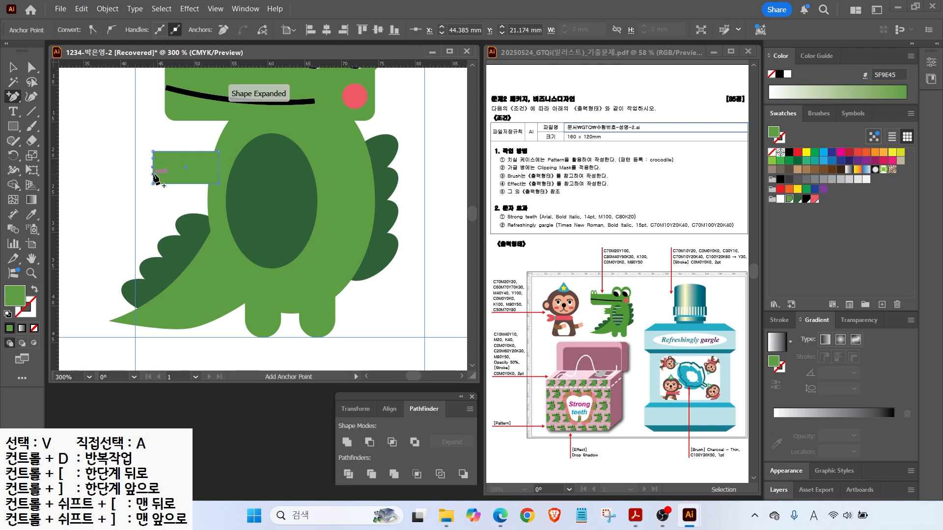
{"action": "left_click", "coordinate": [152, 175]}
{"action": "scroll", "coordinate": [159, 169], "scroll_direction": "up", "scroll_amount": 3}
{"action": "key", "text": "a"}
{"action": "left_click_drag", "start_coordinate": [142, 147], "coordinate": [160, 152]}
{"action": "left_click_drag", "start_coordinate": [142, 193], "coordinate": [161, 189]}
Place a copy of the arm over the belly and draw a horizontal line across its top.
{"action": "key", "text": "v"}
{"action": "scroll", "coordinate": [225, 172], "scroll_direction": "down", "scroll_amount": 3}
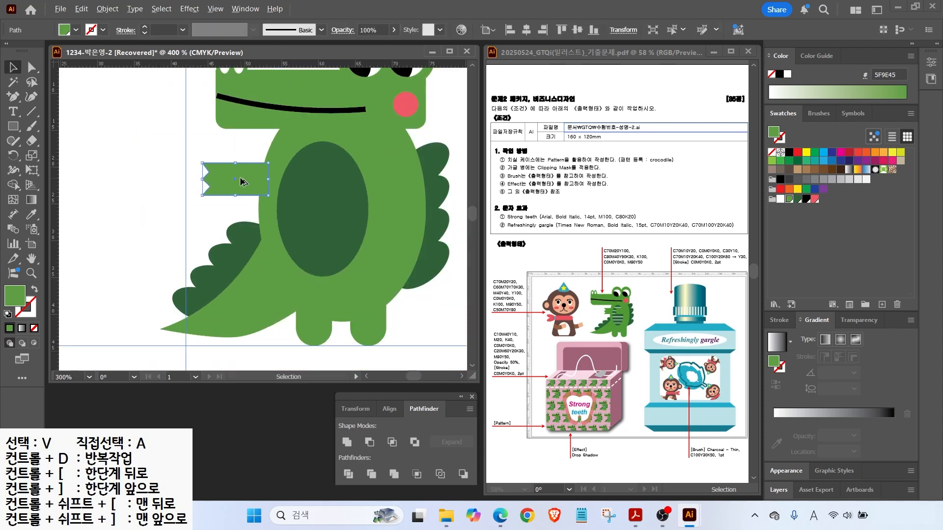
{"action": "left_click_drag", "start_coordinate": [253, 186], "coordinate": [366, 187]}
{"action": "key", "text": "backslash"}
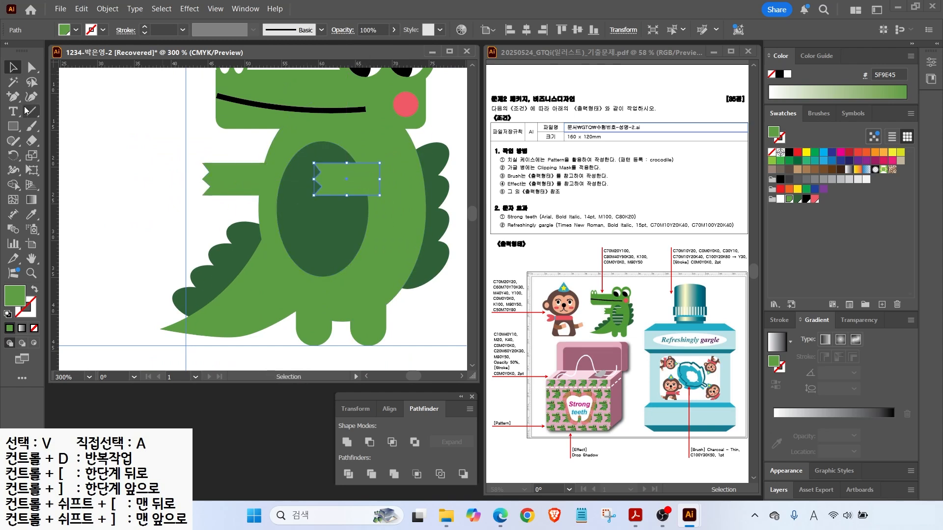
{"action": "left_click_drag", "start_coordinate": [284, 156], "coordinate": [359, 156]}
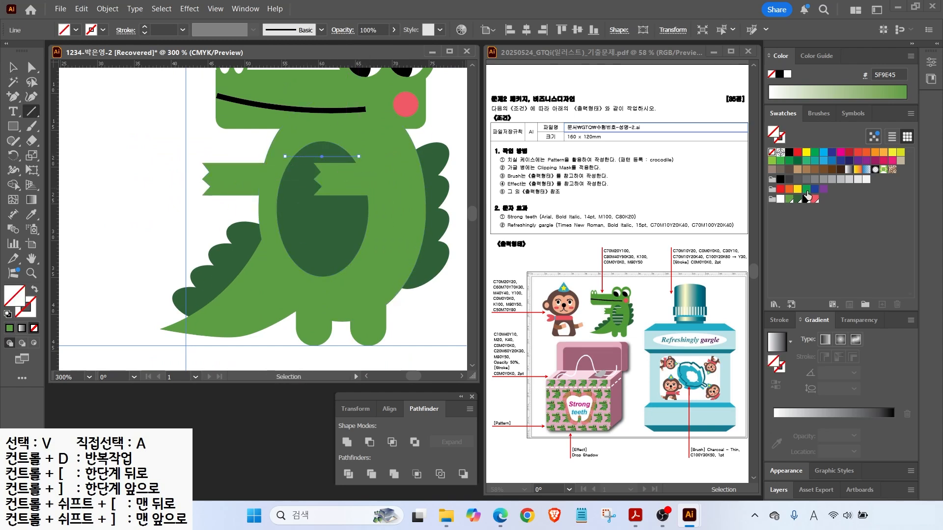
Lengthen the line across the belly and repeat copies straight down as evenly spaced stripes.
{"action": "key", "text": "v"}
{"action": "left_click_drag", "start_coordinate": [359, 156], "coordinate": [388, 156]}
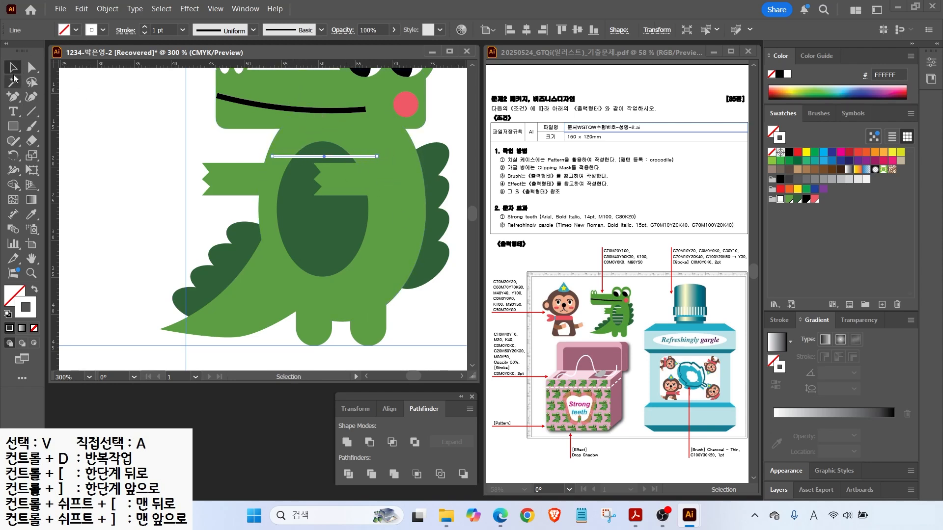
{"action": "left_click_drag", "start_coordinate": [280, 157], "coordinate": [280, 174]}
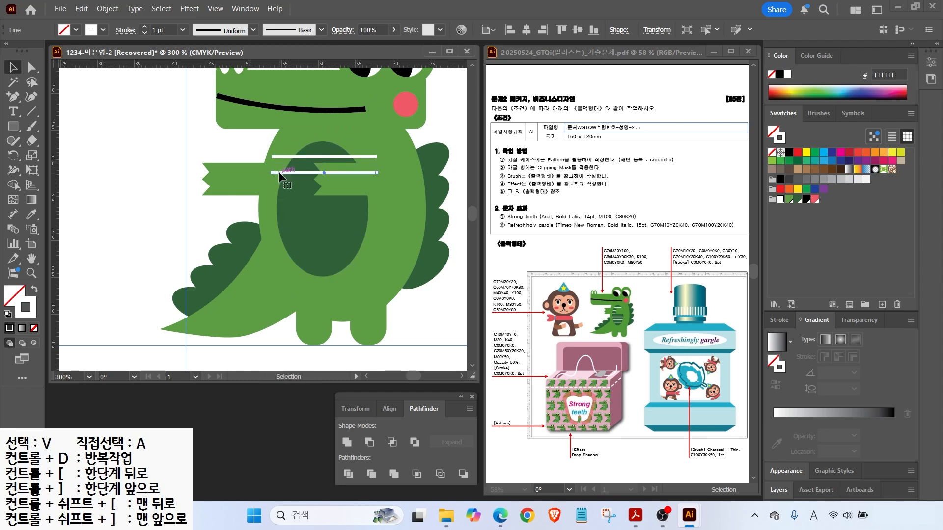
{"action": "key", "text": "ctrl+d"}
{"action": "key", "text": "ctrl+d"}
{"action": "key", "text": "ctrl+d"}
{"action": "key", "text": "ctrl+d"}
{"action": "key", "text": "ctrl+d"}
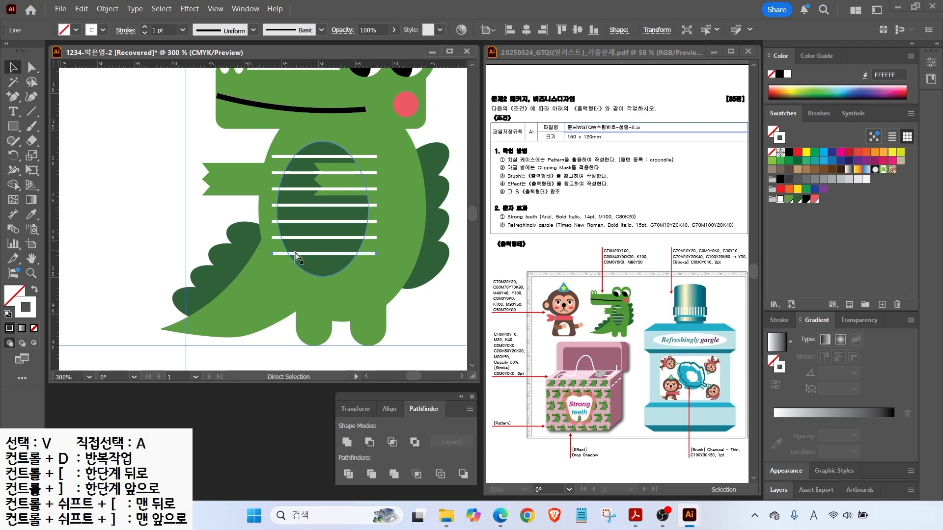
{"action": "key", "text": "ctrl+d"}
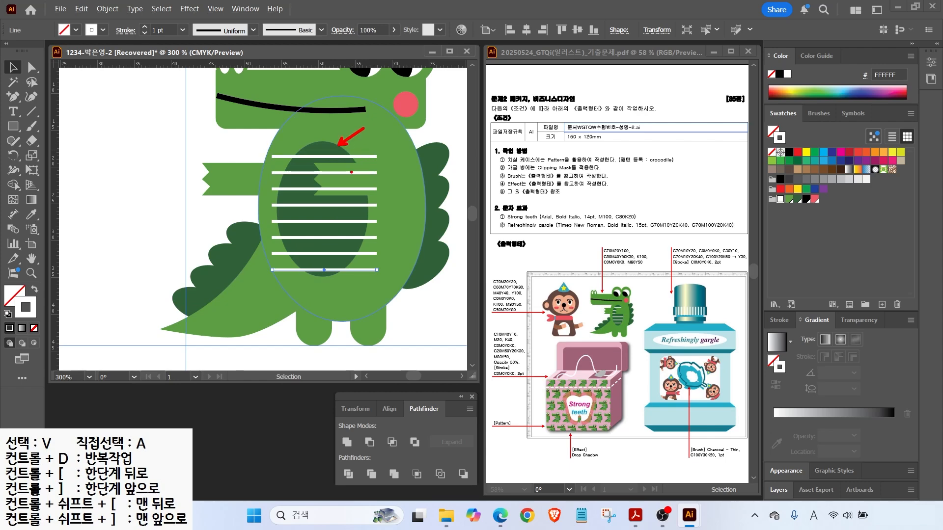
Select all the stripes, nudge them into position, and expand them into filled shapes.
{"action": "left_click", "coordinate": [288, 156]}
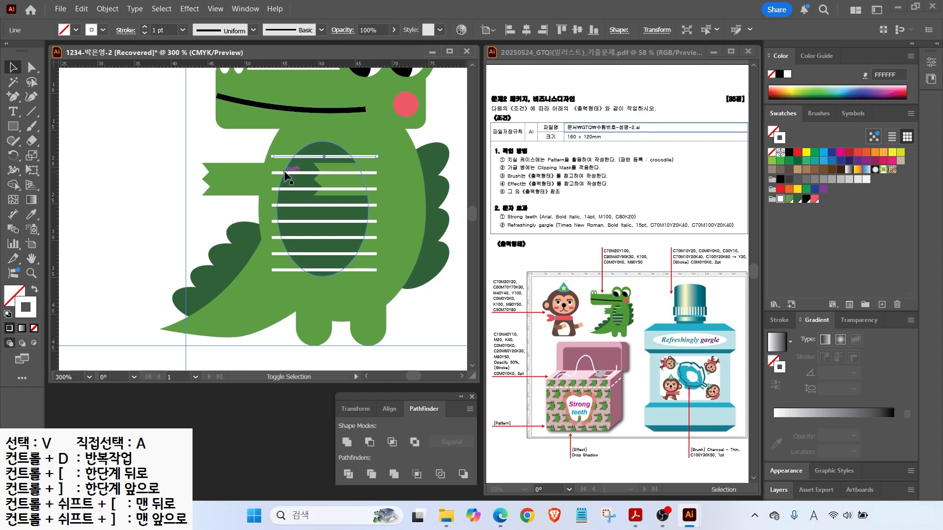
{"action": "left_click", "coordinate": [283, 172], "text": "shift"}
{"action": "left_click", "coordinate": [284, 188], "text": "shift"}
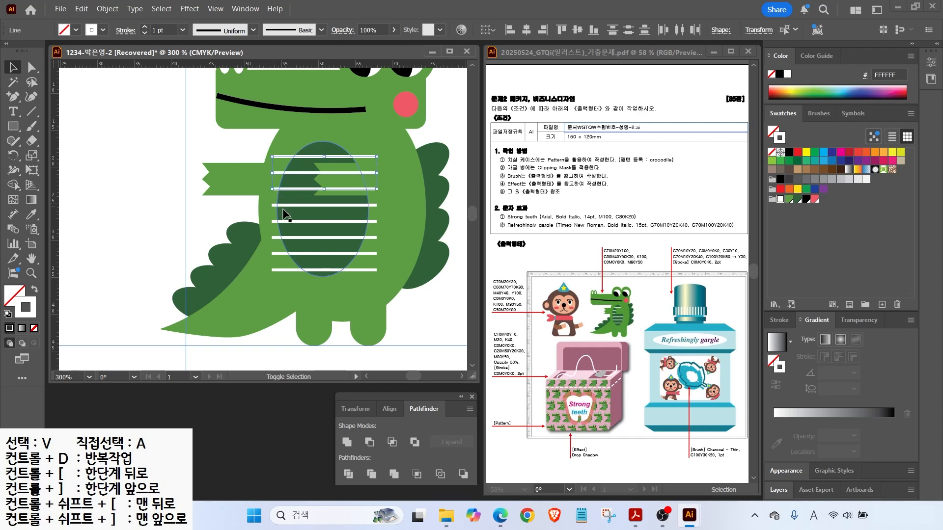
{"action": "left_click", "coordinate": [276, 206], "text": "shift"}
{"action": "left_click", "coordinate": [278, 269], "text": "shift"}
{"action": "key", "text": "Up"}
{"action": "key", "text": "Up"}
{"action": "key", "text": "Down"}
{"action": "left_click", "coordinate": [107, 8]}
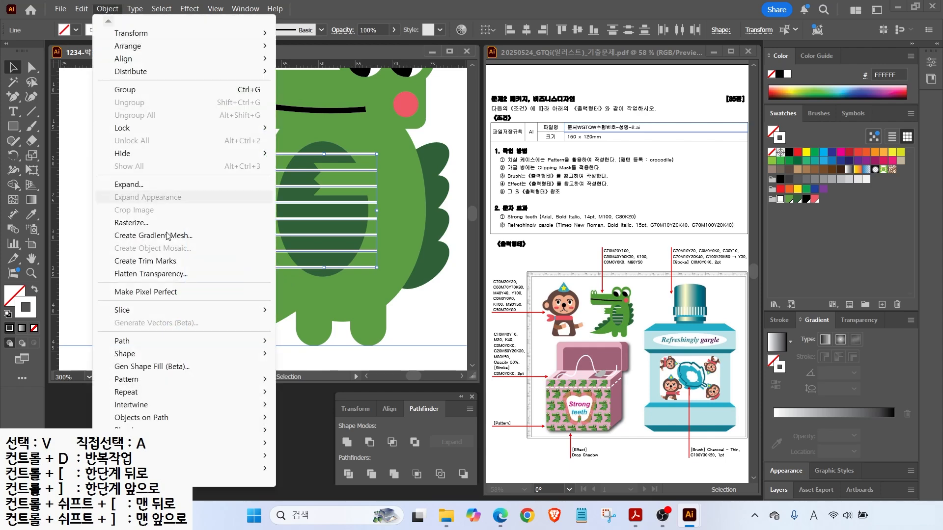
{"action": "left_click", "coordinate": [128, 185]}
{"action": "left_click", "coordinate": [427, 327]}
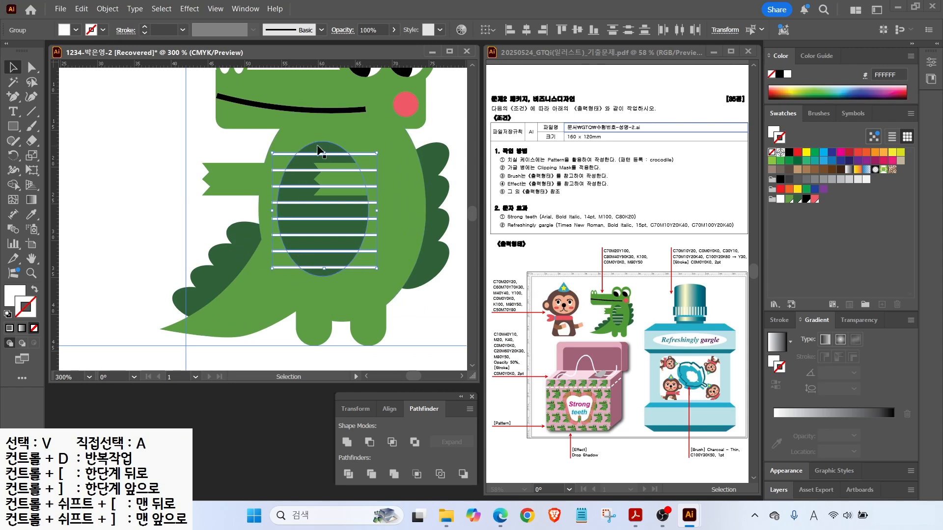
Select the belly oval with the stripes only and split them with Pathfinder Divide.
{"action": "left_click", "coordinate": [318, 150]}
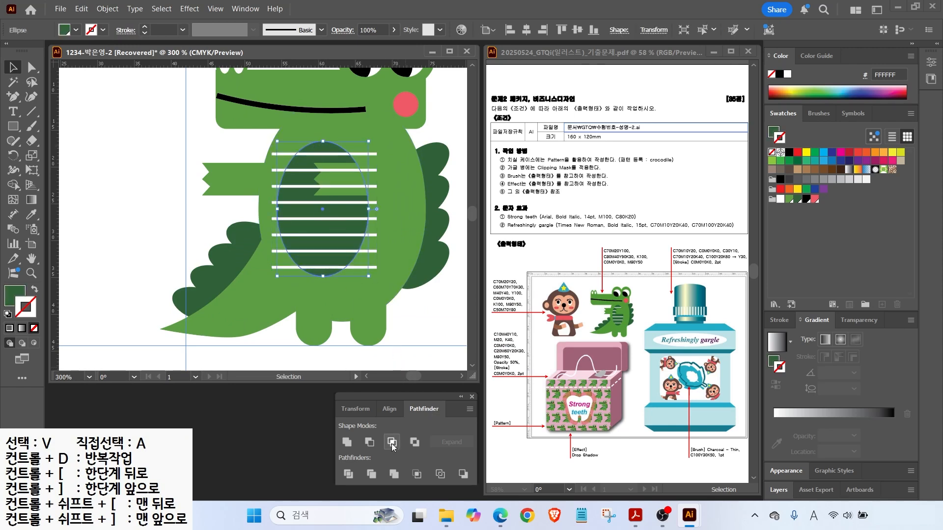
{"action": "left_click", "coordinate": [274, 284]}
{"action": "left_click_drag", "start_coordinate": [274, 284], "coordinate": [274, 287]}
{"action": "left_click_drag", "start_coordinate": [243, 146], "coordinate": [253, 334]}
{"action": "left_click", "coordinate": [278, 138], "text": "shift"}
{"action": "left_click", "coordinate": [322, 154], "text": "shift"}
{"action": "left_click", "coordinate": [219, 293], "text": "shift"}
{"action": "left_click", "coordinate": [221, 172], "text": "shift"}
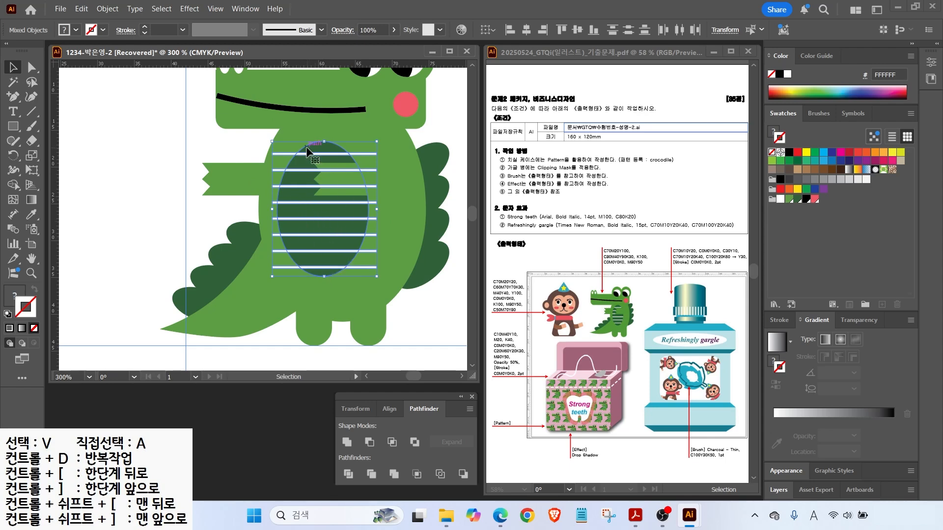
{"action": "left_click", "coordinate": [348, 477]}
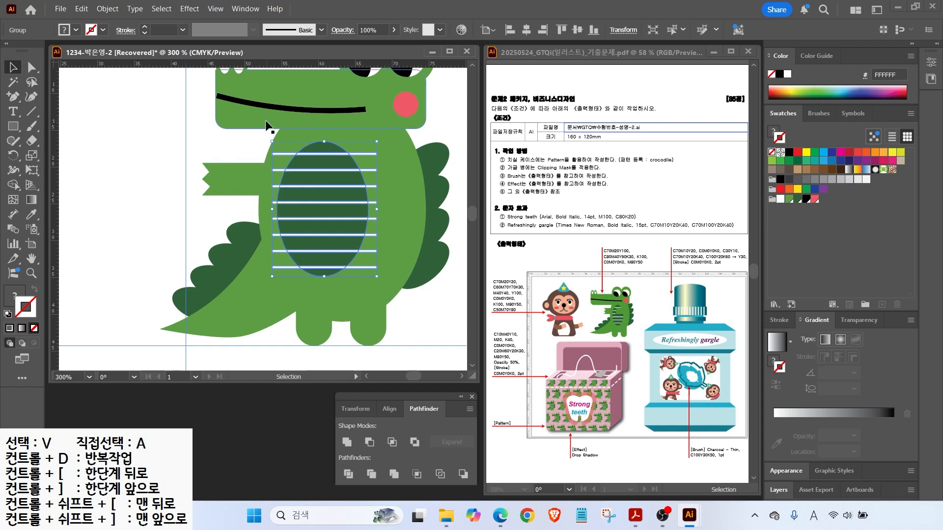
Using Group Selection, delete the left stripe ends lying outside the belly.
{"action": "left_click", "coordinate": [38, 72]}
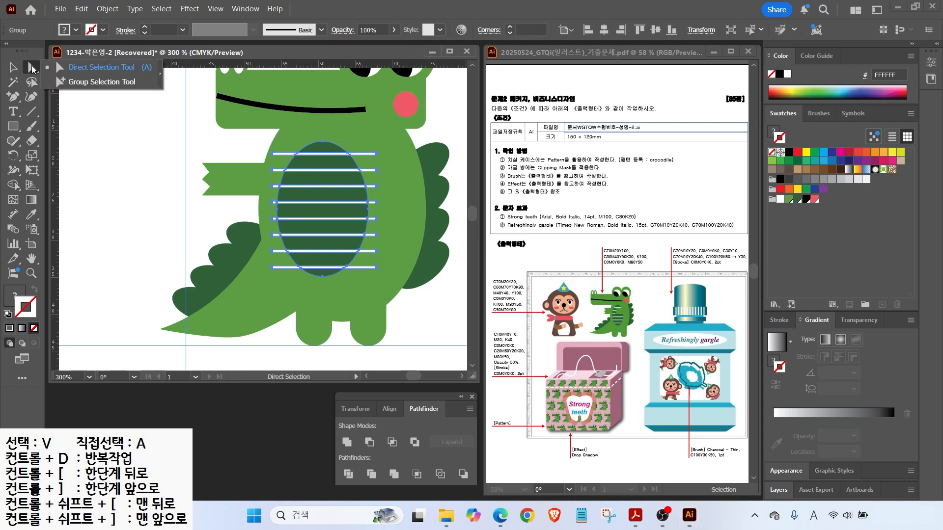
{"action": "left_click", "coordinate": [98, 81]}
{"action": "left_click", "coordinate": [136, 160]}
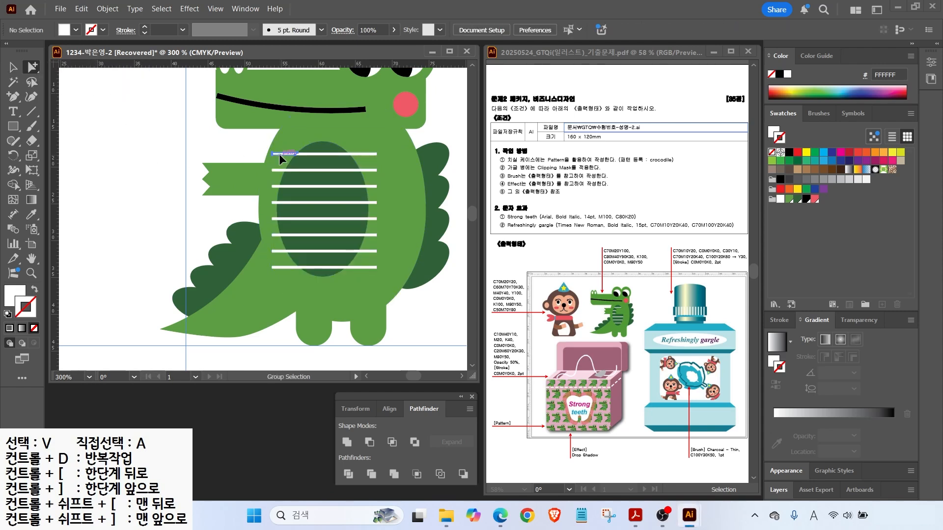
{"action": "left_click", "coordinate": [279, 155]}
{"action": "left_click", "coordinate": [276, 170], "text": "shift"}
{"action": "left_click", "coordinate": [274, 187], "text": "shift"}
{"action": "left_click", "coordinate": [274, 203], "text": "shift"}
{"action": "left_click", "coordinate": [274, 218], "text": "shift"}
{"action": "left_click", "coordinate": [274, 235], "text": "shift"}
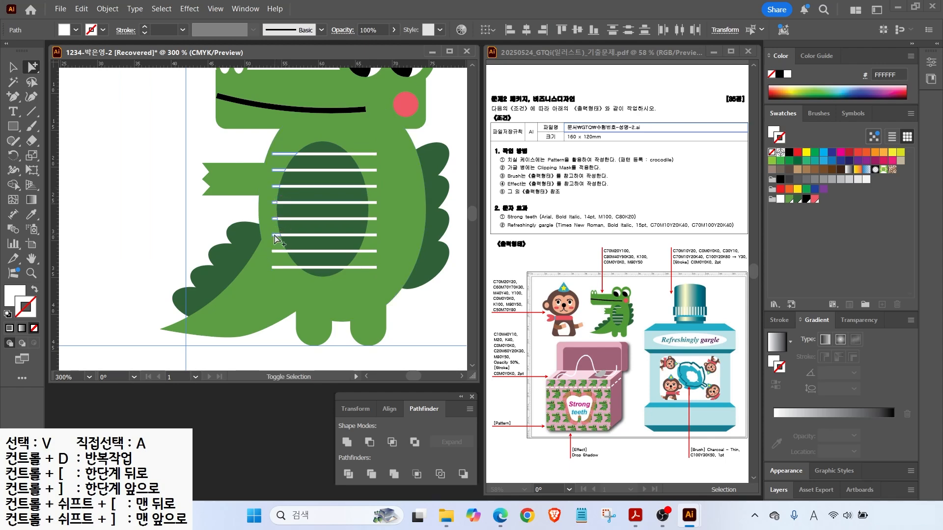
{"action": "key", "text": "Delete"}
{"action": "left_click", "coordinate": [277, 252]}
{"action": "left_click", "coordinate": [279, 268], "text": "shift"}
{"action": "key", "text": "Delete"}
Delete the right stripe ends lying outside the belly.
{"action": "left_click", "coordinate": [363, 267]}
{"action": "left_click", "coordinate": [367, 252], "text": "shift"}
{"action": "left_click", "coordinate": [370, 236], "text": "shift"}
{"action": "left_click", "coordinate": [371, 219], "text": "shift"}
{"action": "left_click", "coordinate": [372, 203], "text": "shift"}
{"action": "left_click", "coordinate": [371, 187], "text": "shift"}
{"action": "key", "text": "Delete"}
Bring the notched arm in front of the belly and fit the artboard in view.
{"action": "left_click", "coordinate": [369, 170]}
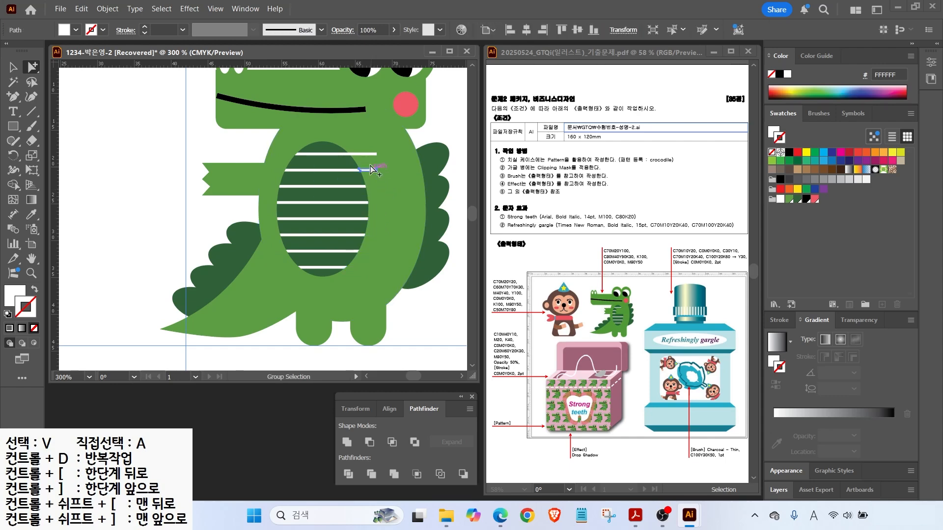
{"action": "left_click", "coordinate": [375, 183]}
{"action": "key", "text": "ctrl+shift+]"}
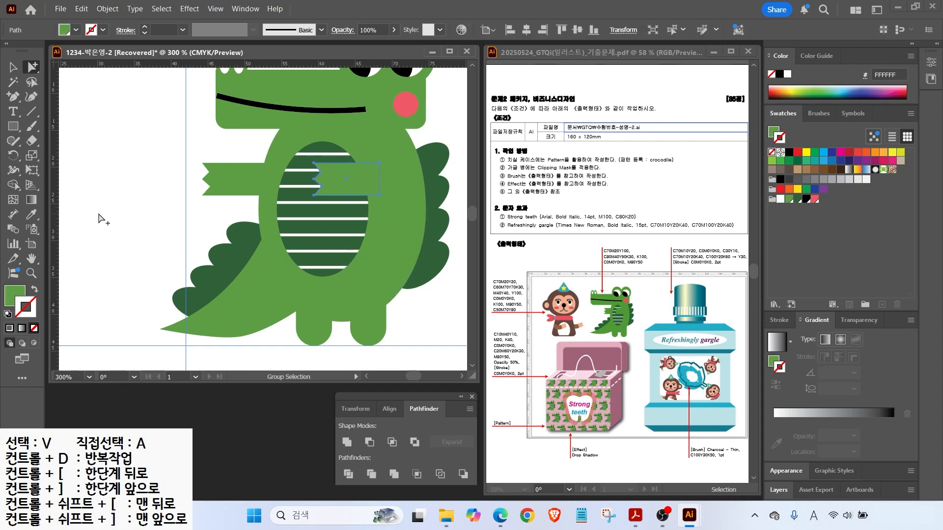
{"action": "left_click", "coordinate": [100, 216]}
{"action": "double_click", "coordinate": [35, 258]}
{"action": "left_click", "coordinate": [13, 68]}
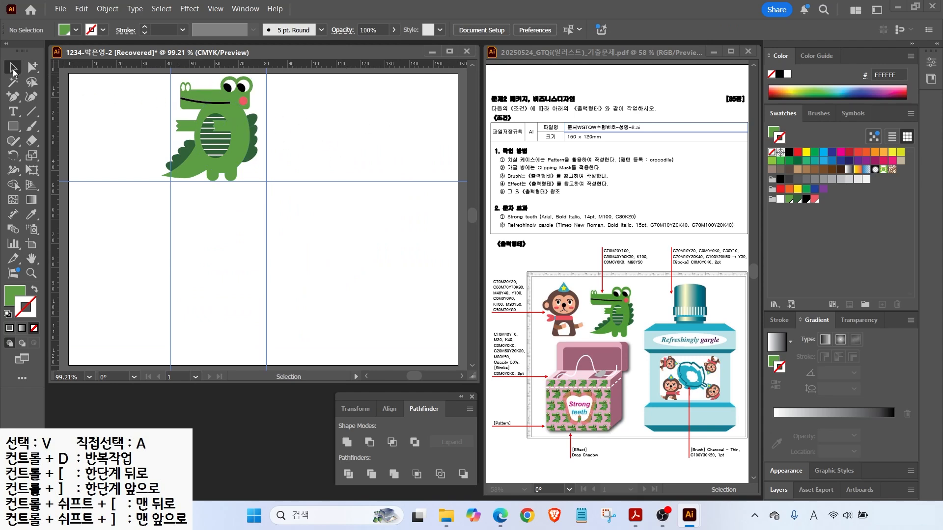
Make the belly oval and its stripes narrower from the left side.
{"action": "left_click", "coordinate": [205, 119]}
{"action": "left_click", "coordinate": [217, 143], "text": "shift"}
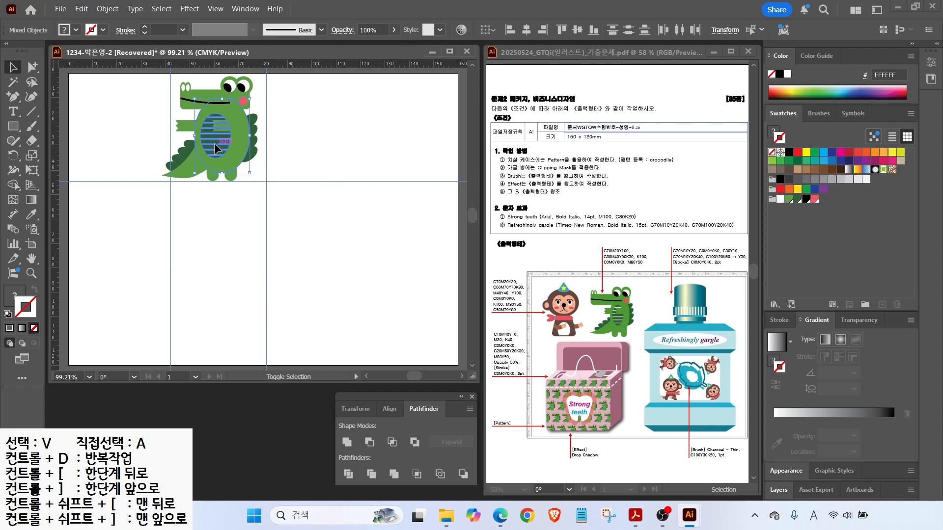
{"action": "left_click_drag", "start_coordinate": [195, 136], "coordinate": [208, 136]}
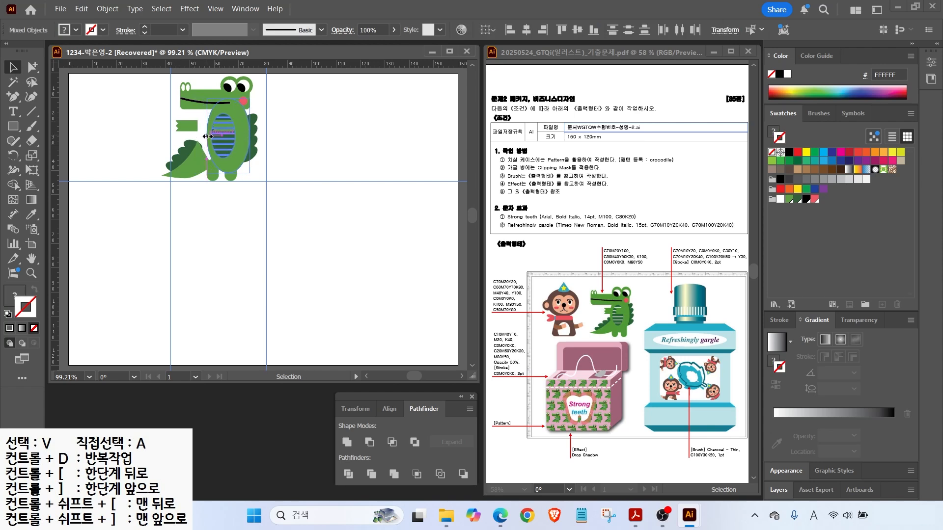
Nudge the arm and tail right to meet the body, then select all the crocodile's shapes.
{"action": "left_click", "coordinate": [217, 178]}
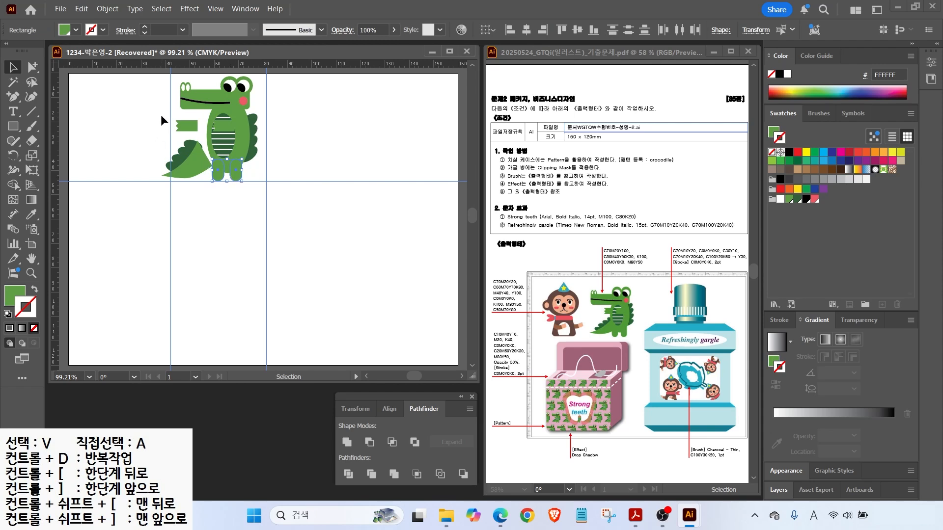
{"action": "left_click_drag", "start_coordinate": [166, 120], "coordinate": [197, 175]}
{"action": "key", "text": "Right"}
{"action": "key", "text": "Right"}
{"action": "key", "text": "Right"}
{"action": "key", "text": "Right"}
{"action": "key", "text": "Right"}
{"action": "key", "text": "Right"}
{"action": "key", "text": "Right"}
{"action": "key", "text": "Right"}
{"action": "key", "text": "Right"}
{"action": "key", "text": "Right"}
{"action": "key", "text": "Right"}
{"action": "key", "text": "Right"}
{"action": "key", "text": "Right"}
{"action": "left_click", "coordinate": [289, 131]}
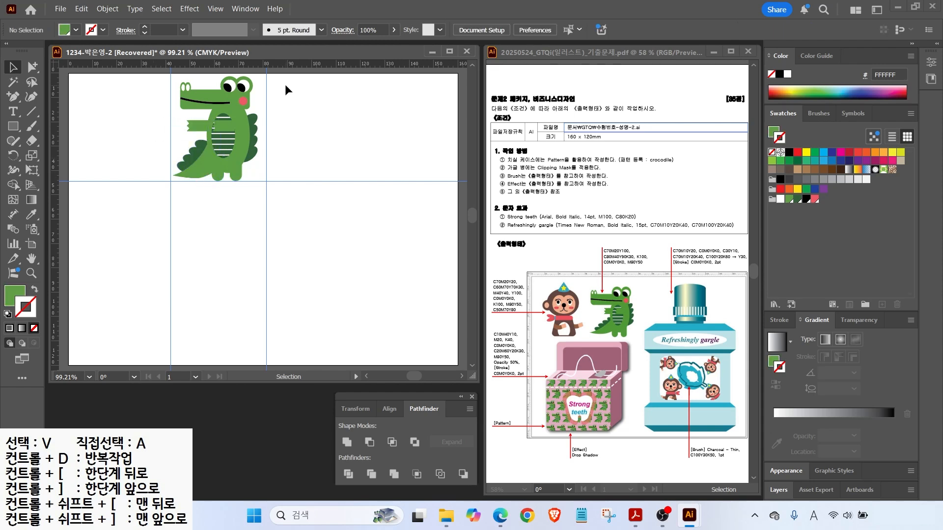
{"action": "left_click_drag", "start_coordinate": [157, 92], "coordinate": [197, 166]}
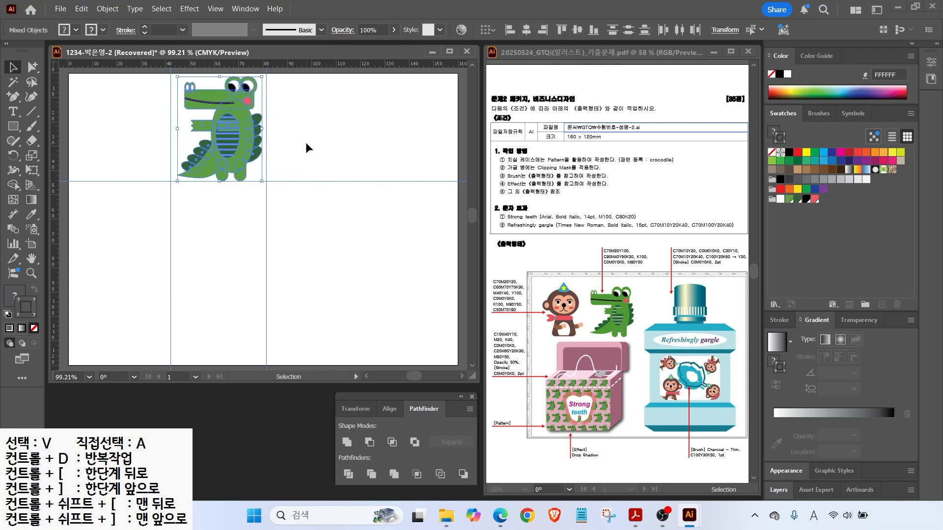
{"action": "left_click", "coordinate": [352, 147]}
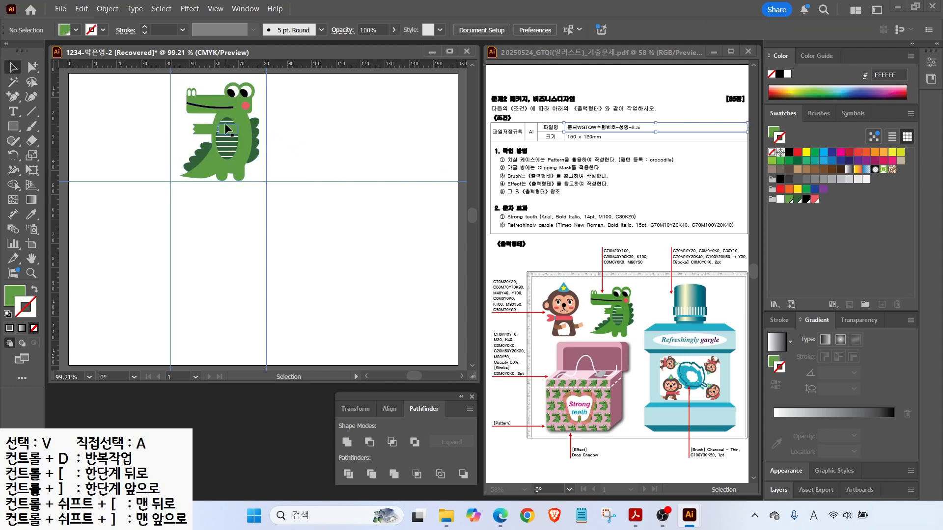
{"action": "left_click_drag", "start_coordinate": [158, 81], "coordinate": [286, 198]}
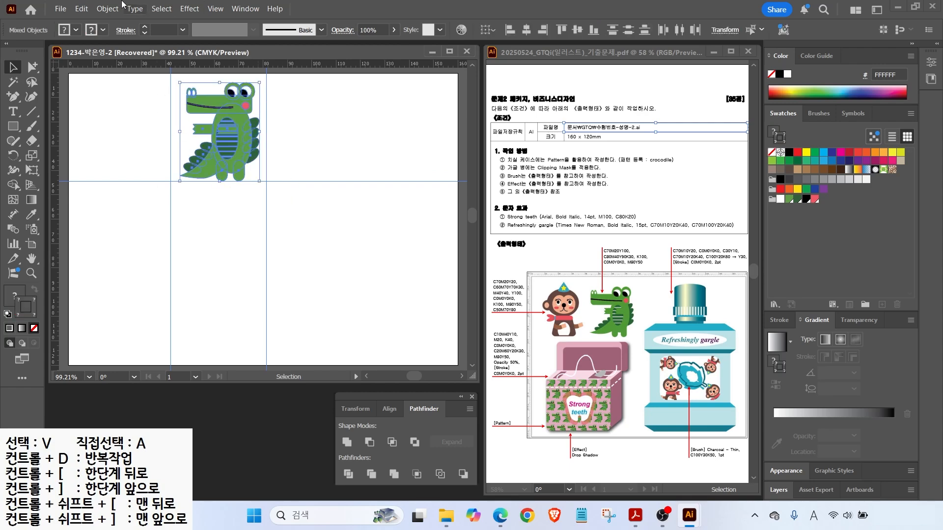
{"action": "left_click", "coordinate": [98, 11]}
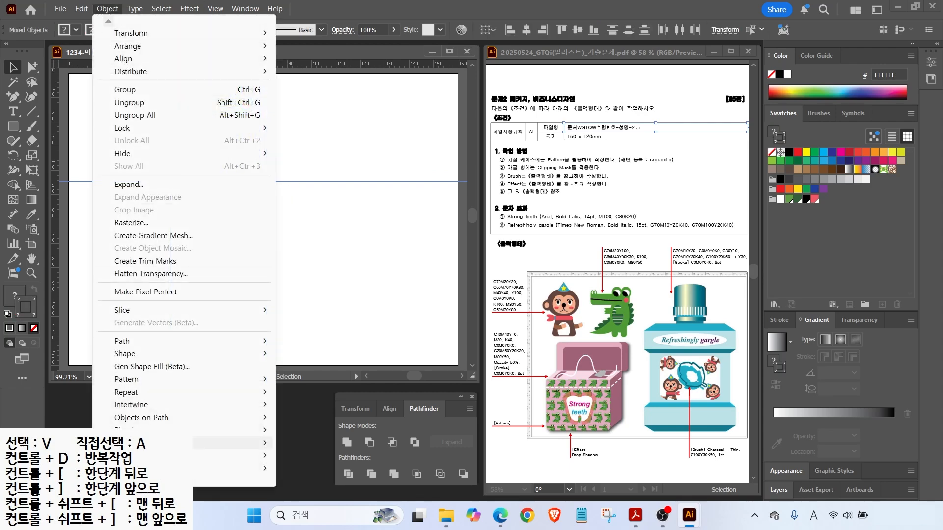
Make a pattern from the crocodile named 'crocodile' with Brick by Row tiling.
{"action": "mouse_move", "coordinate": [135, 382]}
{"action": "left_click", "coordinate": [315, 379]}
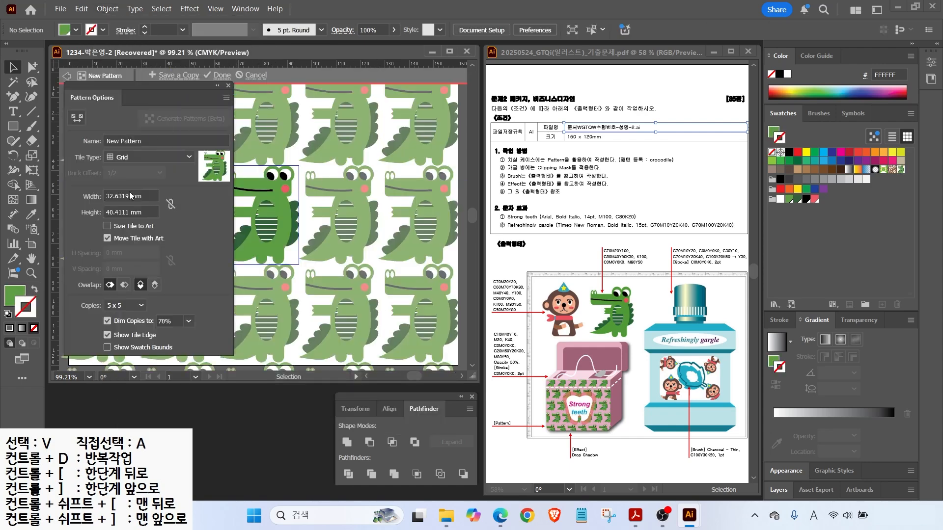
{"action": "left_click", "coordinate": [146, 141]}
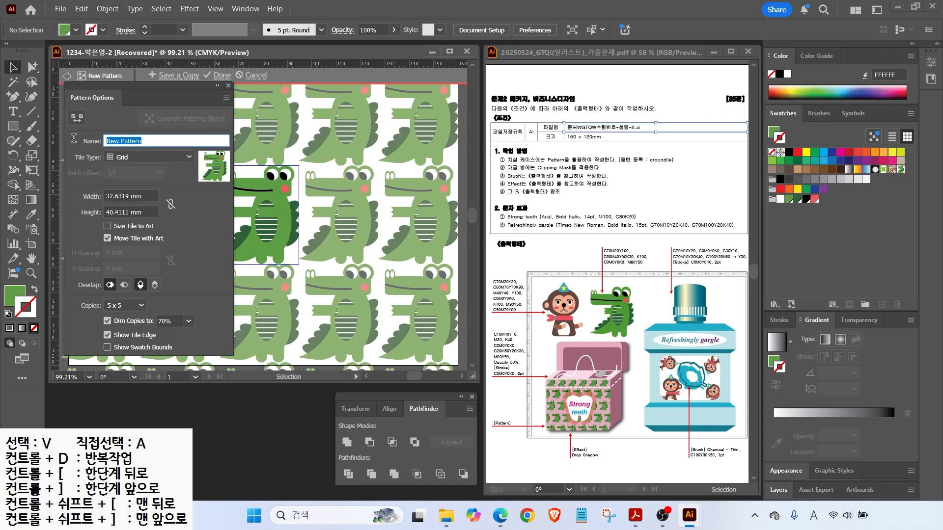
{"action": "type", "text": "crocodile"}
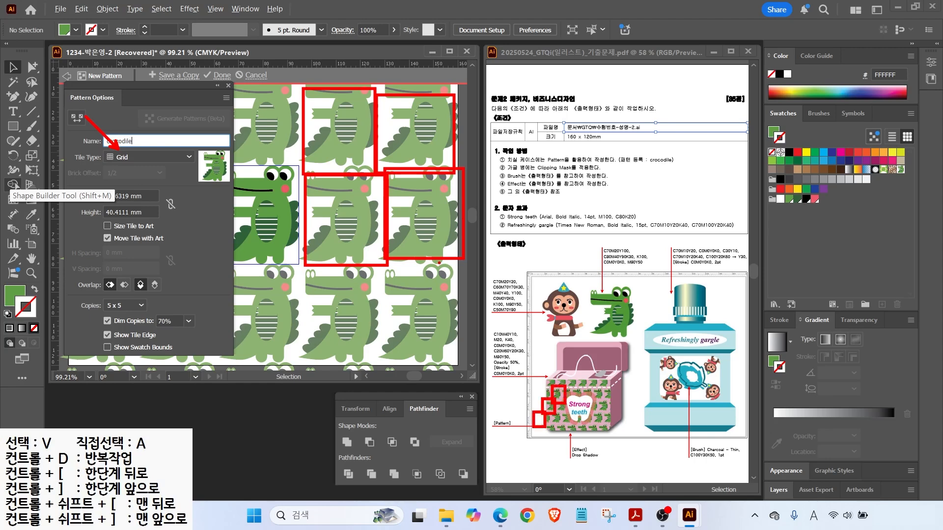
{"action": "key", "text": "Return"}
{"action": "left_click", "coordinate": [142, 157]}
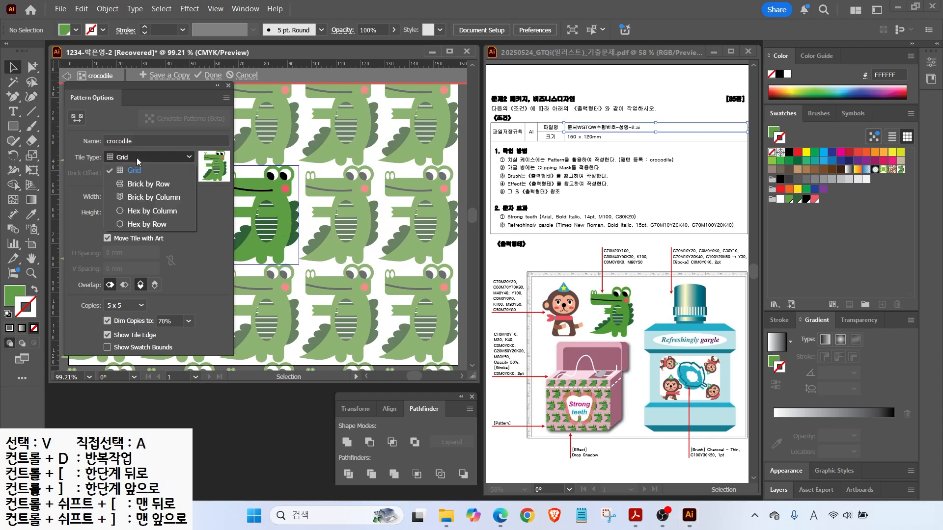
{"action": "left_click", "coordinate": [133, 185]}
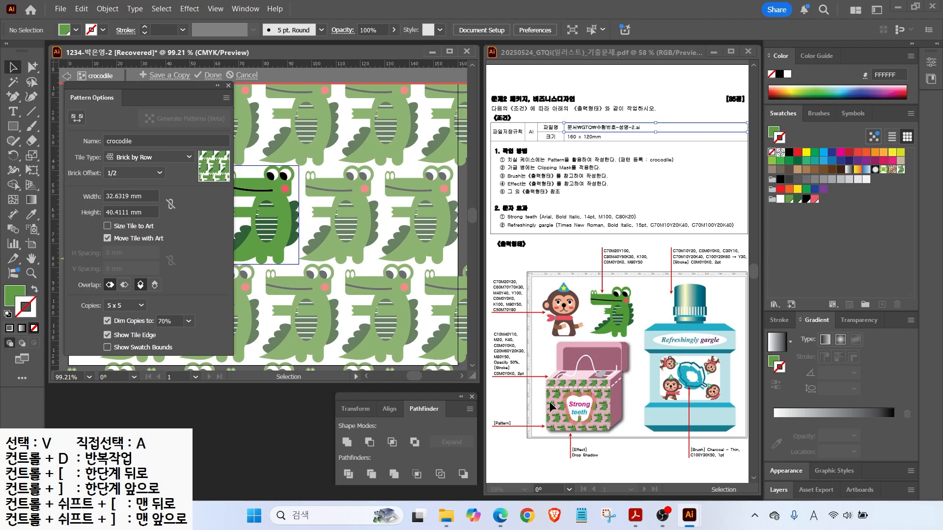
Set the pattern tile size to 36 mm wide by 44 mm high.
{"action": "left_click_drag", "start_coordinate": [87, 183], "coordinate": [148, 222]}
{"action": "left_click_drag", "start_coordinate": [177, 155], "coordinate": [139, 187]}
{"action": "key", "text": "Escape"}
{"action": "left_click", "coordinate": [123, 195]}
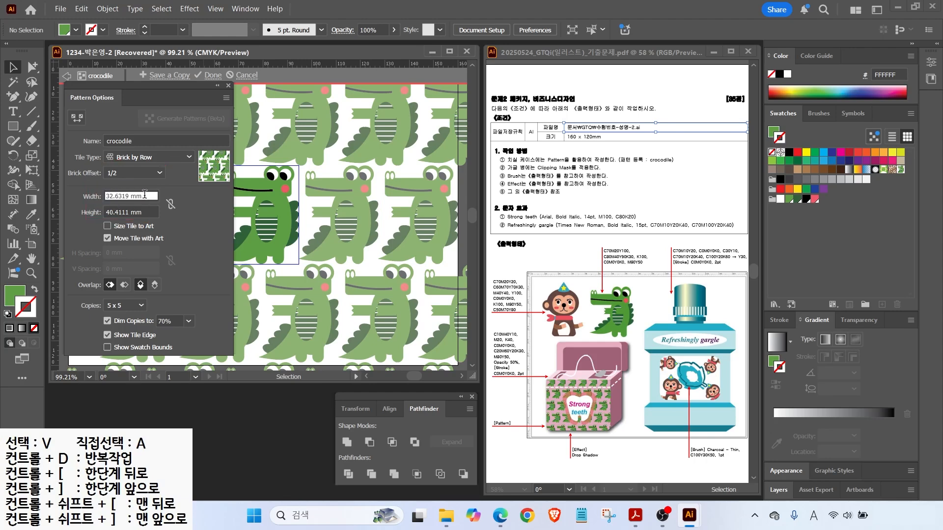
{"action": "type", "text": "35"}
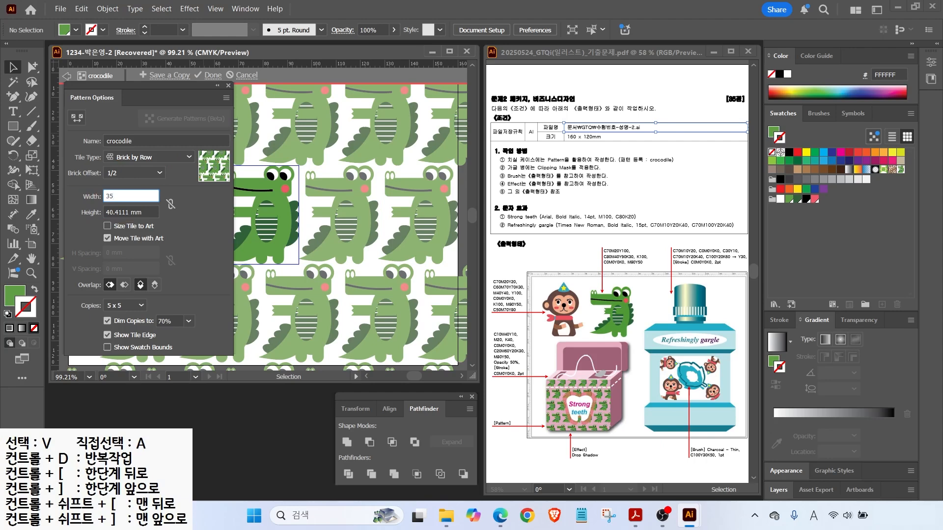
{"action": "left_click", "coordinate": [115, 212]}
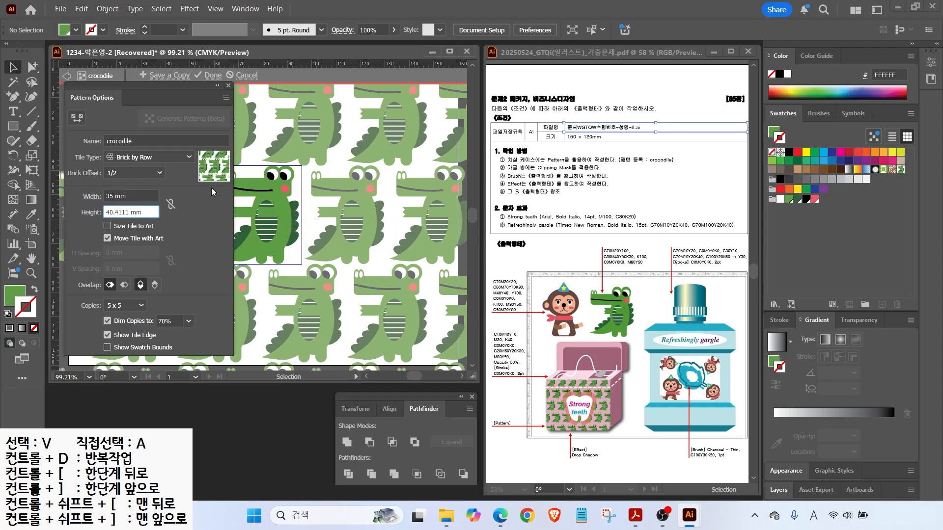
{"action": "left_click_drag", "start_coordinate": [148, 215], "coordinate": [63, 210]}
{"action": "type", "text": "45"}
{"action": "left_click", "coordinate": [125, 195]}
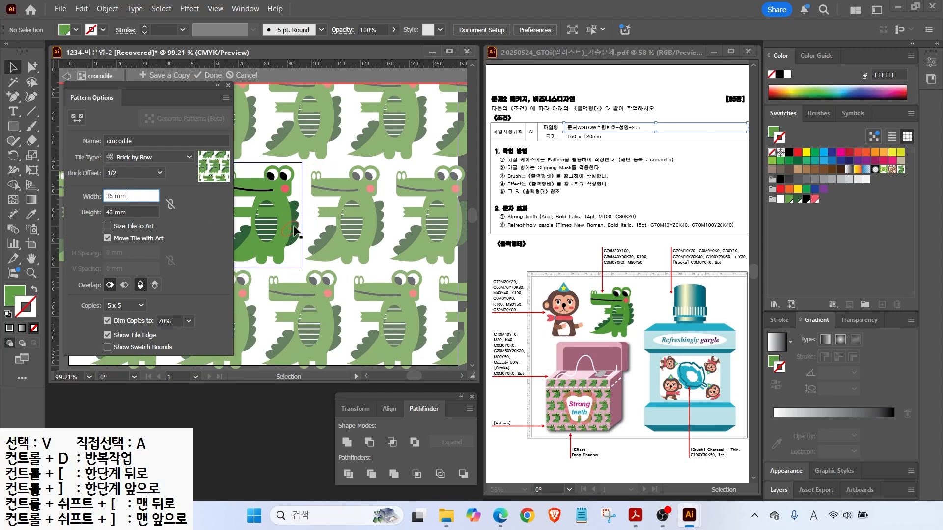
{"action": "key", "text": "Tab"}
{"action": "type", "text": "44"}
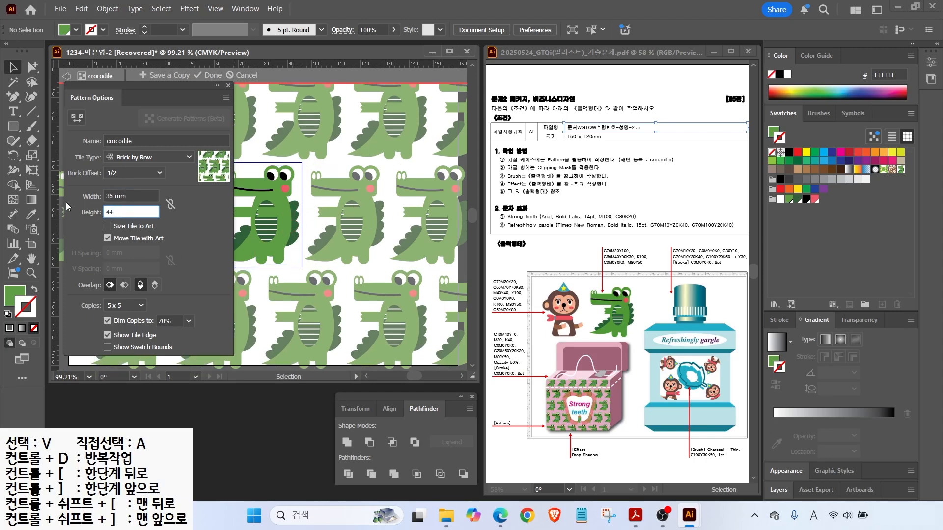
{"action": "left_click_drag", "start_coordinate": [131, 196], "coordinate": [46, 190]}
{"action": "type", "text": "36"}
{"action": "left_click", "coordinate": [121, 211]}
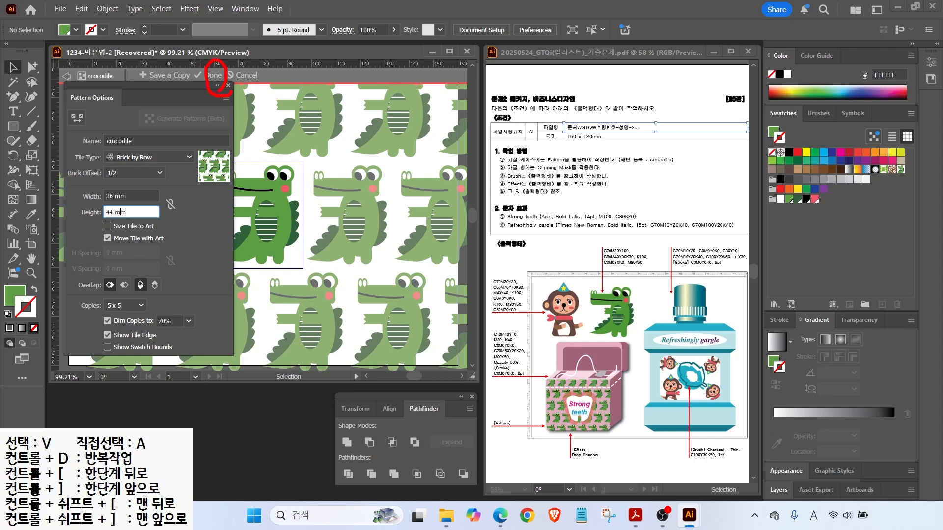
Finish the crocodile pattern and clear all existing guides.
{"action": "left_click", "coordinate": [211, 75]}
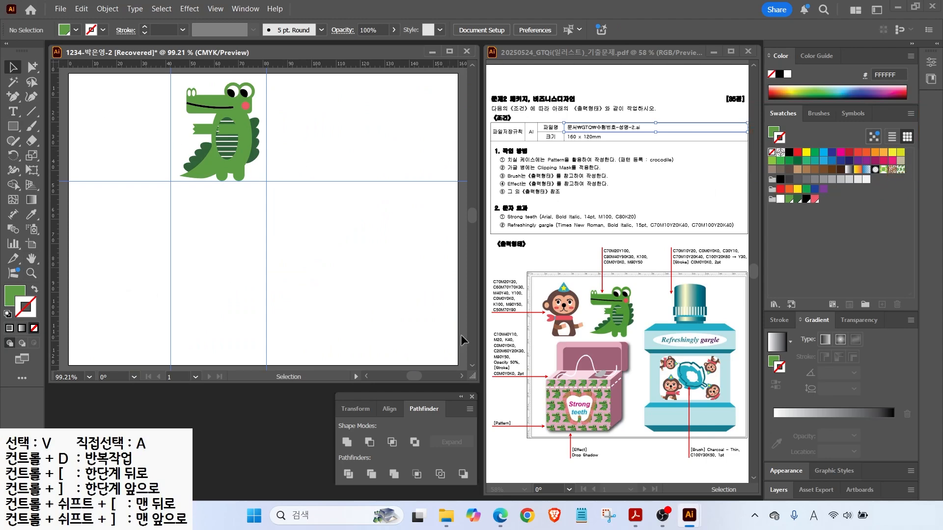
{"action": "left_click", "coordinate": [214, 8]}
{"action": "scroll", "coordinate": [295, 442], "scroll_direction": "down", "scroll_amount": 3}
{"action": "mouse_move", "coordinate": [373, 437]}
{"action": "left_click", "coordinate": [425, 489]}
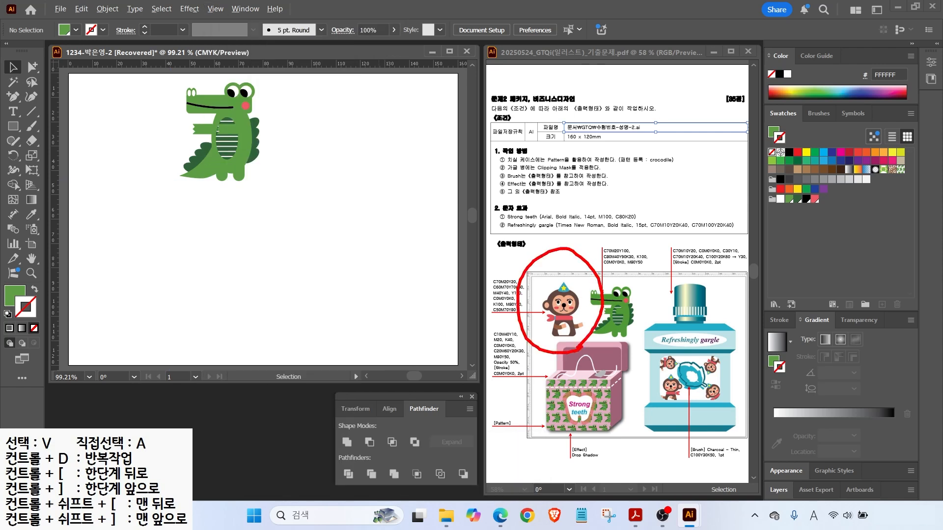
{"action": "left_click_drag", "start_coordinate": [541, 281], "coordinate": [512, 246]}
{"action": "key", "text": "Escape"}
Drag two vertical guides and one horizontal guide onto the artboard.
{"action": "left_click_drag", "start_coordinate": [71, 135], "coordinate": [167, 157]}
{"action": "left_click_drag", "start_coordinate": [141, 64], "coordinate": [131, 182]}
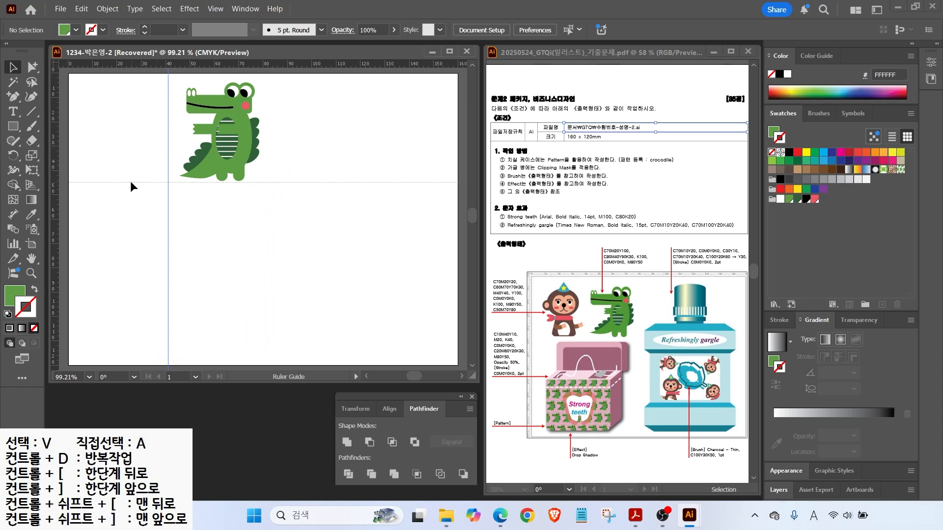
{"action": "left_click_drag", "start_coordinate": [58, 121], "coordinate": [85, 128]}
{"action": "scroll", "coordinate": [105, 111], "scroll_direction": "up", "scroll_amount": 3}
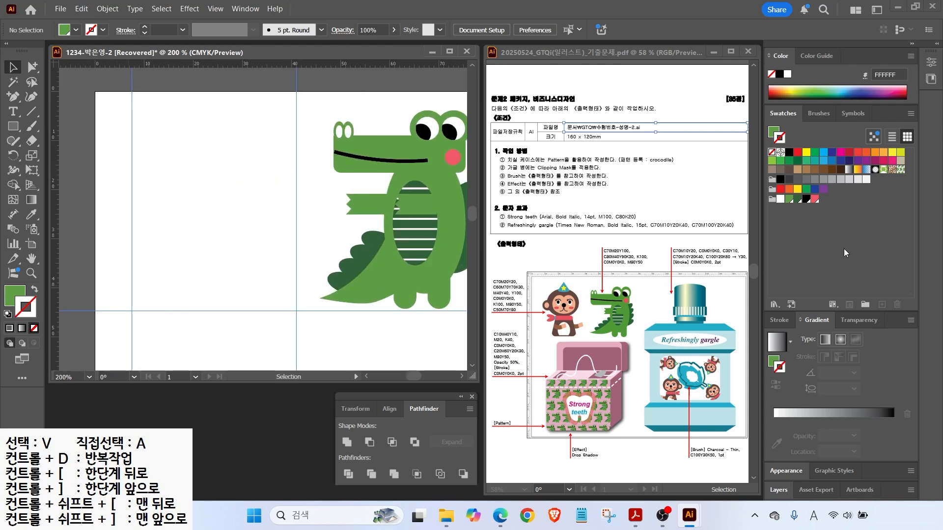
Add a blue swatch (C70 M20 Y20 K0) and a dark brown swatch (C60 M70 Y70 K30).
{"action": "left_click", "coordinate": [815, 199]}
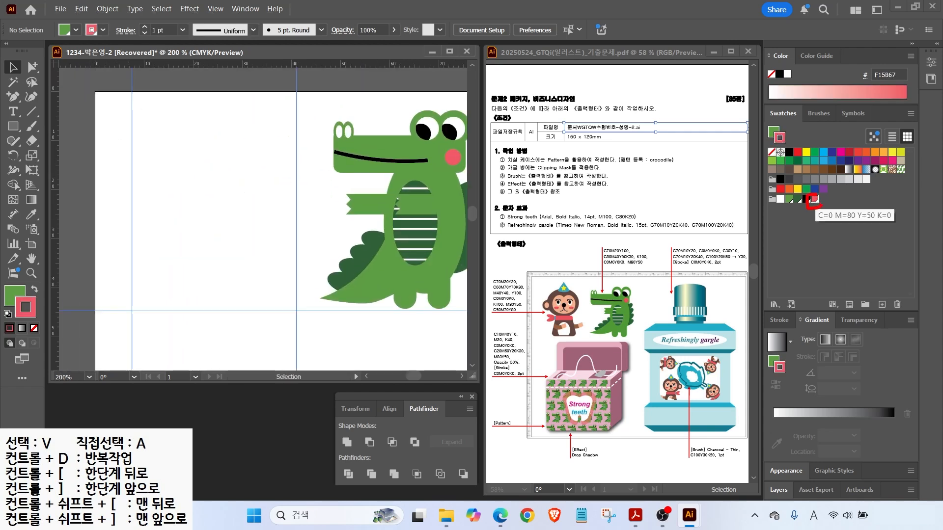
{"action": "left_click_drag", "start_coordinate": [884, 298], "coordinate": [882, 317]}
{"action": "left_click", "coordinate": [882, 304]}
{"action": "type", "text": "70"}
{"action": "key", "text": "Tab"}
{"action": "type", "text": "20"}
{"action": "key", "text": "Tab"}
{"action": "type", "text": "20"}
{"action": "key", "text": "Return"}
{"action": "left_click", "coordinate": [882, 304]}
{"action": "type", "text": "60\t70\t70\t30"}
{"action": "key", "text": "Return"}
Add salmon (C0 M40 Y40 K0), yellow (M0 Y100) and pink (80, 50) swatches.
{"action": "left_click", "coordinate": [882, 304]}
{"action": "type", "text": "0\t40\t40\t0"}
{"action": "key", "text": "Return"}
{"action": "left_click", "coordinate": [882, 304]}
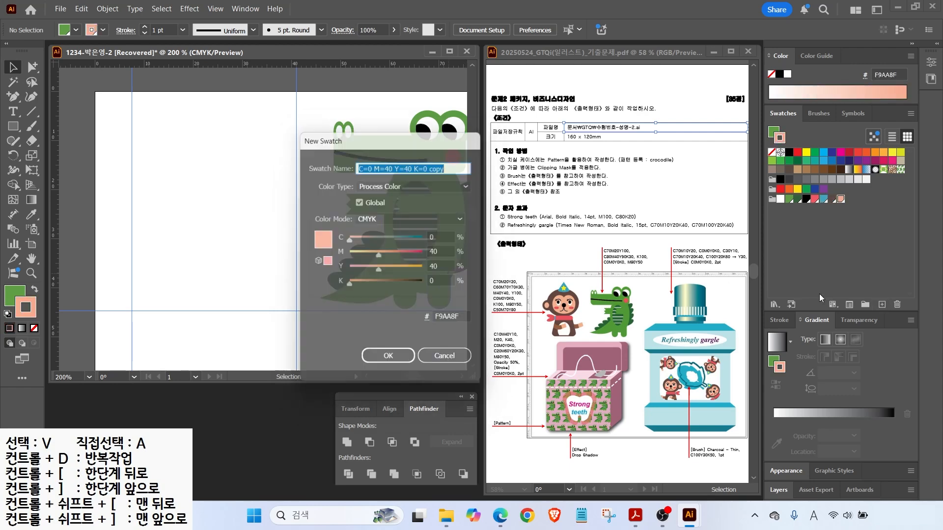
{"action": "left_click", "coordinate": [449, 252]}
{"action": "type", "text": "0\t100"}
{"action": "key", "text": "Return"}
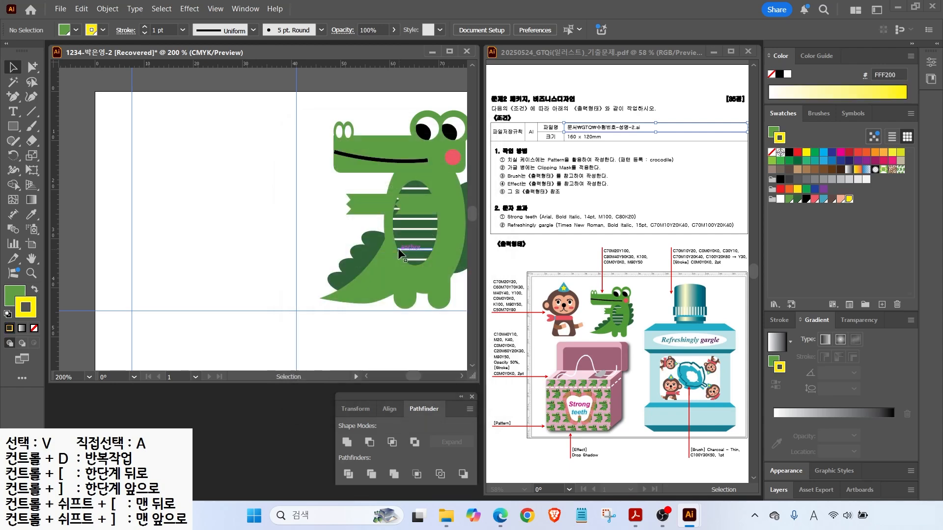
{"action": "left_click", "coordinate": [882, 304]}
{"action": "type", "text": "80\t50"}
{"action": "key", "text": "Return"}
Add a brown swatch (C50 M70 Y80), reset default colours and pick the Ellipse tool.
{"action": "left_click", "coordinate": [881, 304]}
{"action": "left_click", "coordinate": [446, 236]}
{"action": "type", "text": "50\t70\t80"}
{"action": "key", "text": "Return"}
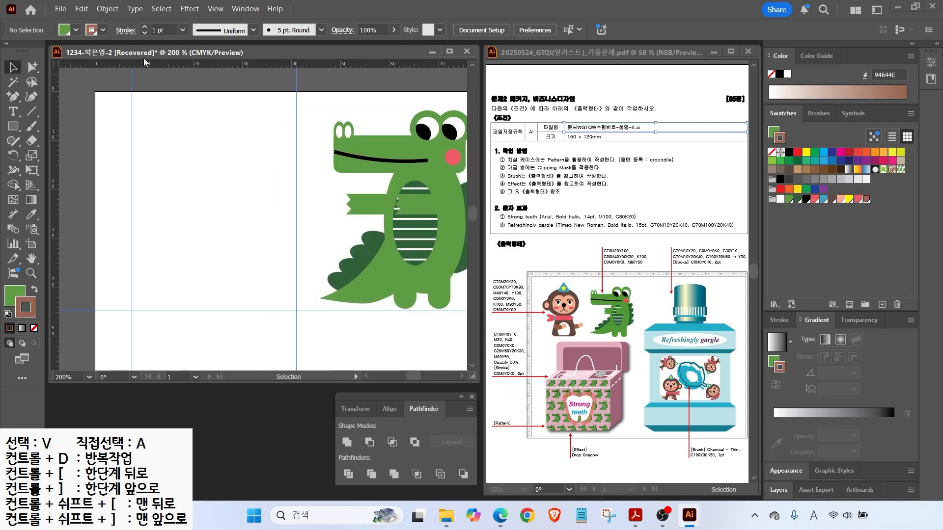
{"action": "left_click", "coordinate": [7, 314]}
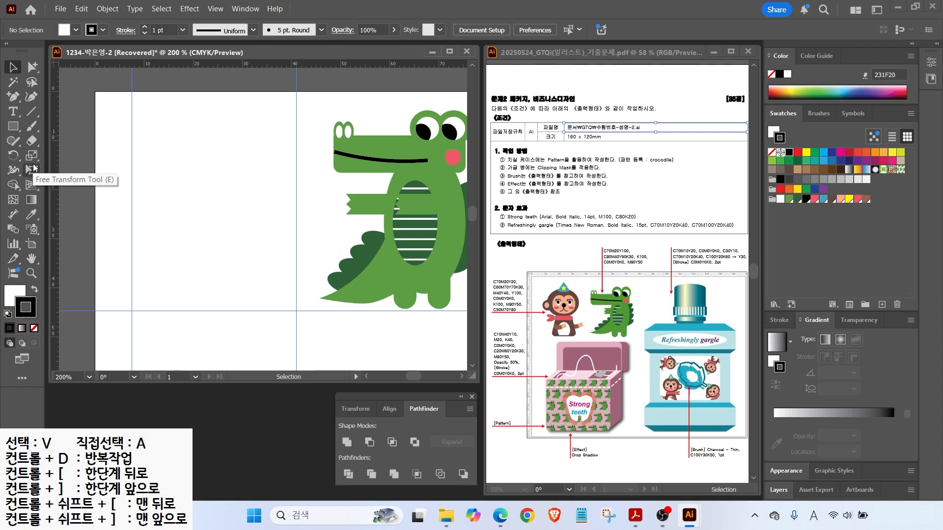
{"action": "left_click", "coordinate": [13, 126]}
{"action": "left_click", "coordinate": [61, 160]}
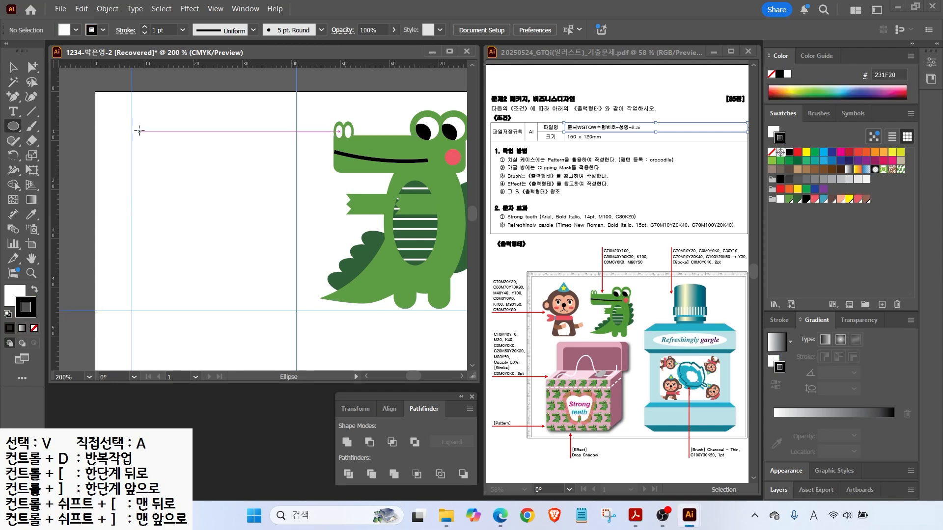
Draw a stroke-free dark brown circle for the monkey's head.
{"action": "mouse_move", "coordinate": [156, 132]}
{"action": "left_mouse_down"}
{"action": "mouse_move", "coordinate": [274, 244]}
{"action": "mouse_move", "coordinate": [264, 236]}
{"action": "left_mouse_up"}
{"action": "left_click", "coordinate": [34, 328]}
{"action": "left_click", "coordinate": [831, 199]}
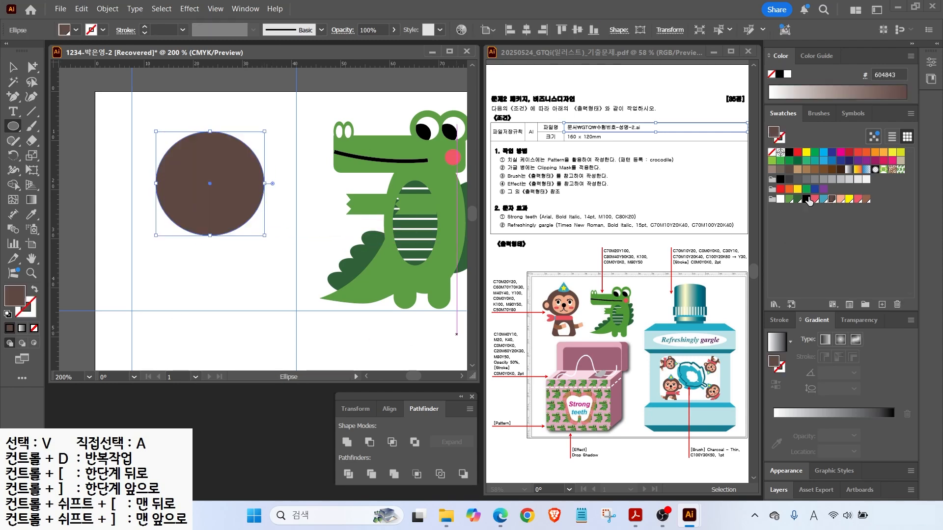
{"action": "key", "text": "v"}
{"action": "left_click_drag", "start_coordinate": [221, 156], "coordinate": [236, 149]}
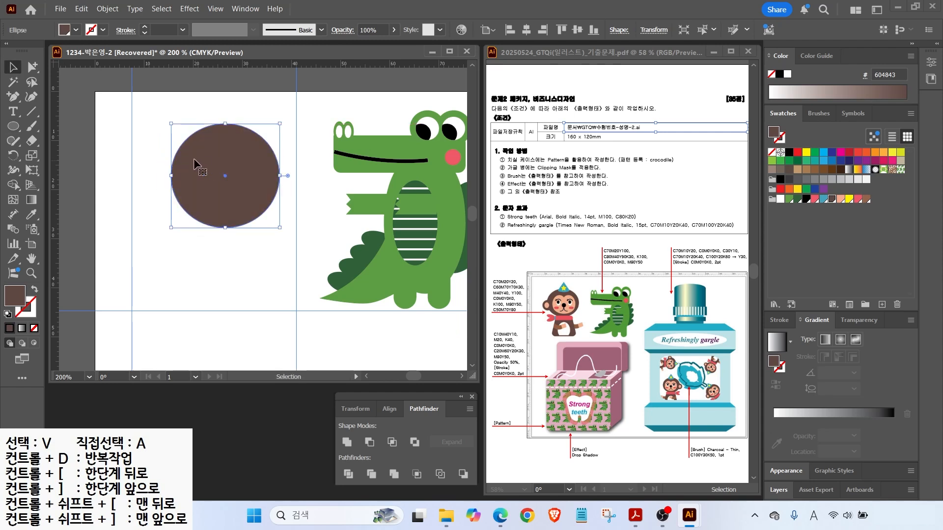
{"action": "scroll", "coordinate": [204, 161], "scroll_direction": "up", "scroll_amount": 1}
Draw salmon circles over the brown head for the face.
{"action": "left_click", "coordinate": [14, 126]}
{"action": "left_click", "coordinate": [44, 156]}
{"action": "mouse_move", "coordinate": [186, 157]}
{"action": "left_mouse_down"}
{"action": "mouse_move", "coordinate": [258, 230]}
{"action": "mouse_move", "coordinate": [275, 235]}
{"action": "mouse_move", "coordinate": [251, 225]}
{"action": "left_mouse_up"}
{"action": "left_click", "coordinate": [841, 199]}
{"action": "key", "text": "v"}
{"action": "left_click_drag", "start_coordinate": [227, 180], "coordinate": [247, 182]}
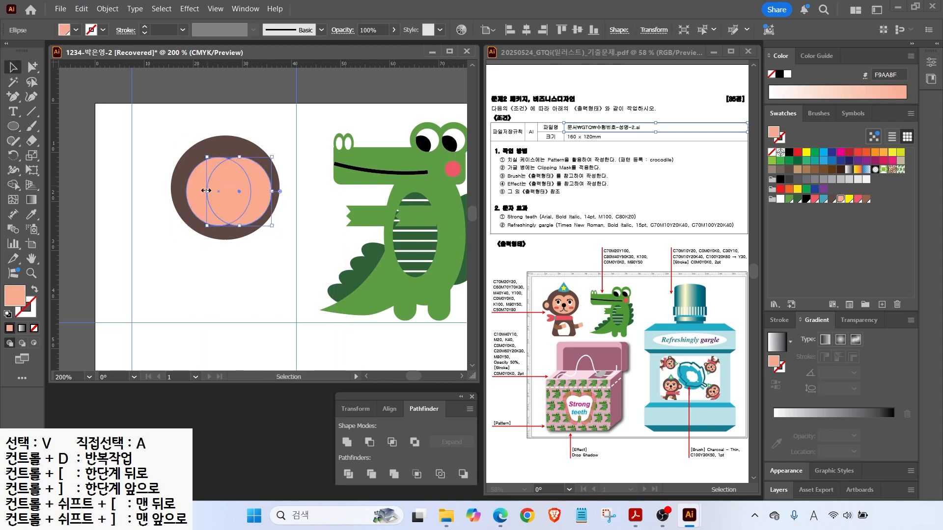
Narrow and tilt the side ellipses, then unite all three salmon shapes into one face.
{"action": "left_click", "coordinate": [205, 191]}
{"action": "left_click_drag", "start_coordinate": [251, 191], "coordinate": [241, 192]}
{"action": "left_click_drag", "start_coordinate": [251, 156], "coordinate": [280, 167]}
{"action": "left_click", "coordinate": [253, 184]}
{"action": "left_click", "coordinate": [142, 177]}
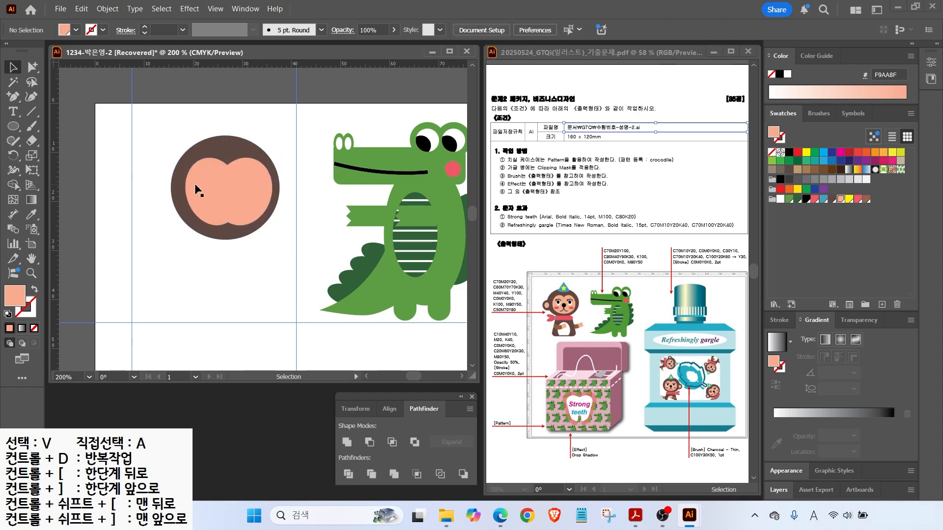
{"action": "scroll", "coordinate": [240, 196], "scroll_direction": "up", "scroll_amount": 2}
{"action": "left_click_drag", "start_coordinate": [213, 215], "coordinate": [286, 216]}
{"action": "left_click", "coordinate": [201, 164], "text": "shift"}
{"action": "left_click", "coordinate": [257, 161], "text": "shift"}
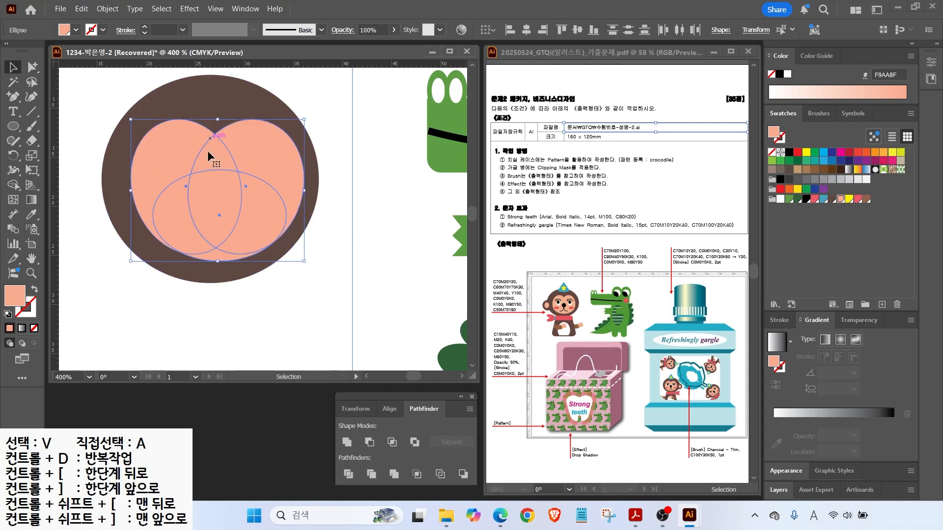
{"action": "left_click", "coordinate": [346, 442]}
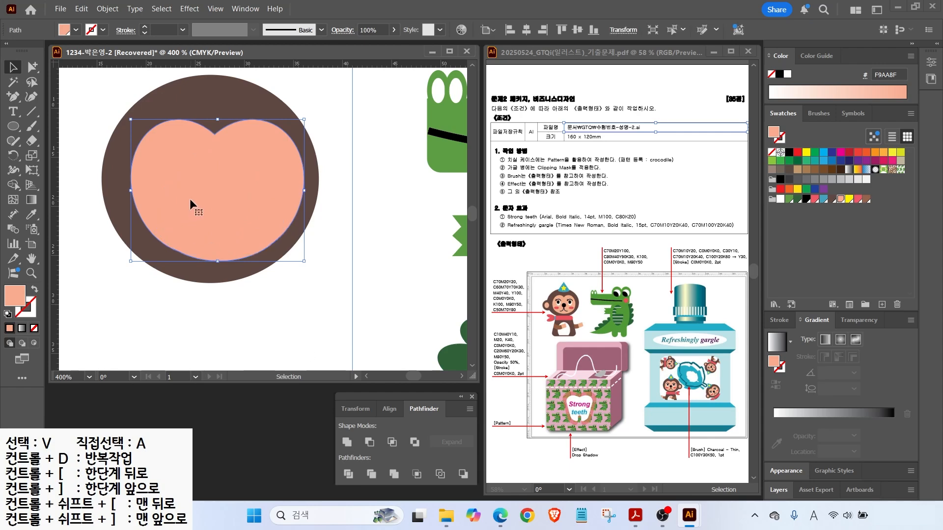
Draw a white eye with a black pupil on the face.
{"action": "key", "text": "l"}
{"action": "left_click_drag", "start_coordinate": [167, 154], "coordinate": [197, 191]}
{"action": "left_click", "coordinate": [780, 199]}
{"action": "scroll", "coordinate": [189, 156], "scroll_direction": "up", "scroll_amount": 3}
{"action": "left_click_drag", "start_coordinate": [137, 166], "coordinate": [183, 223]}
{"action": "left_click", "coordinate": [807, 199]}
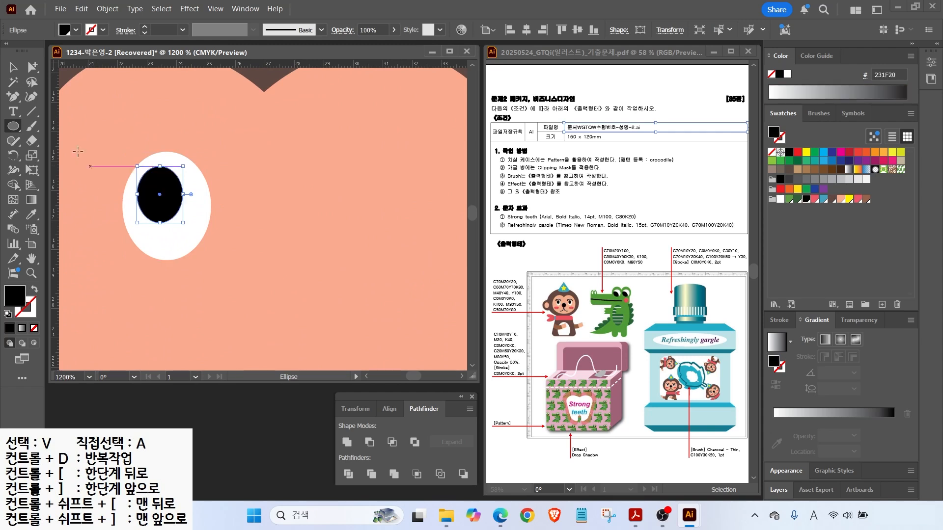
{"action": "key", "text": "v"}
{"action": "scroll", "coordinate": [196, 202], "scroll_direction": "down", "scroll_amount": 2}
Copy the pupil down as a nose and draw a pink cheek under the eye.
{"action": "left_click_drag", "start_coordinate": [182, 205], "coordinate": [242, 238]}
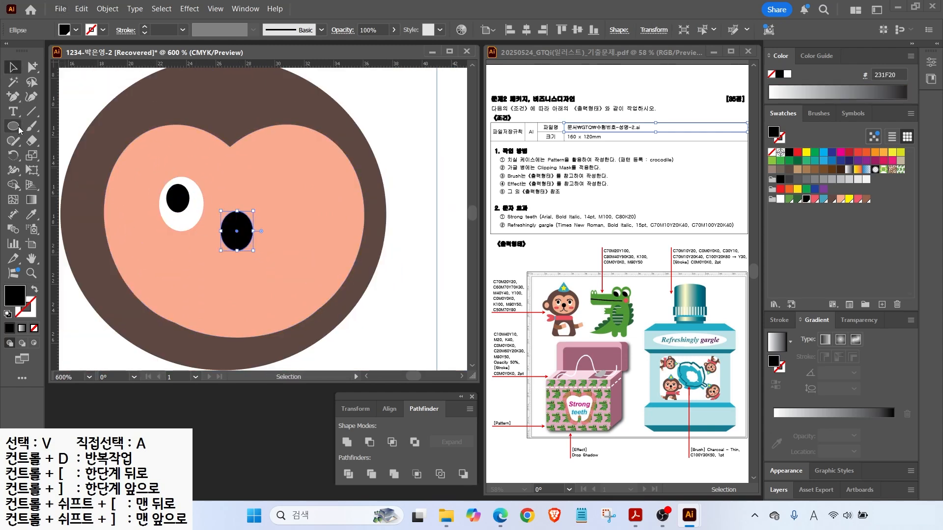
{"action": "left_click", "coordinate": [19, 128]}
{"action": "left_click_drag", "start_coordinate": [134, 242], "coordinate": [187, 266]}
{"action": "left_click", "coordinate": [858, 198]}
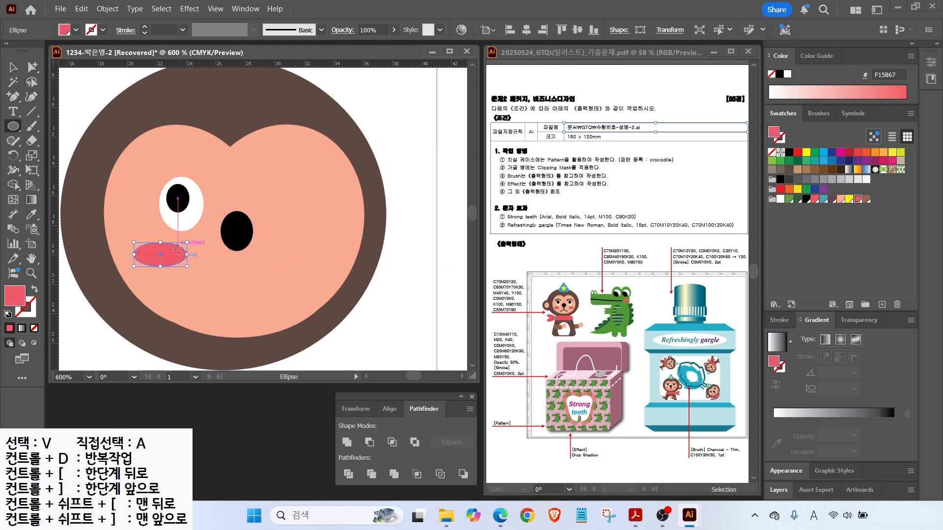
Turn a black-stroked ellipse into an eyebrow arc by deleting its bottom anchor.
{"action": "mouse_move", "coordinate": [145, 163]}
{"action": "left_mouse_down"}
{"action": "mouse_move", "coordinate": [211, 234]}
{"action": "mouse_move", "coordinate": [211, 226]}
{"action": "left_mouse_up"}
{"action": "key", "text": "d"}
{"action": "key", "text": "slash"}
{"action": "left_click", "coordinate": [32, 67]}
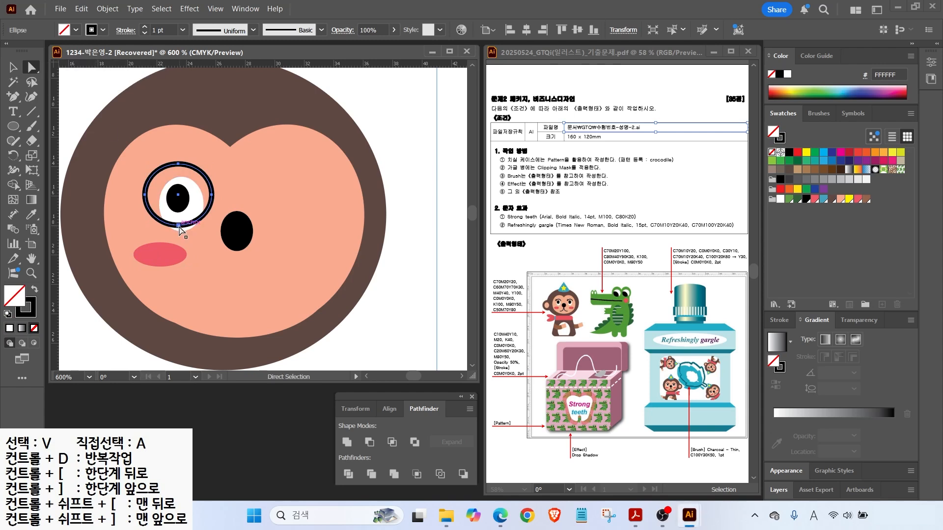
{"action": "left_click", "coordinate": [179, 226]}
{"action": "key", "text": "Delete"}
{"action": "key", "text": "v"}
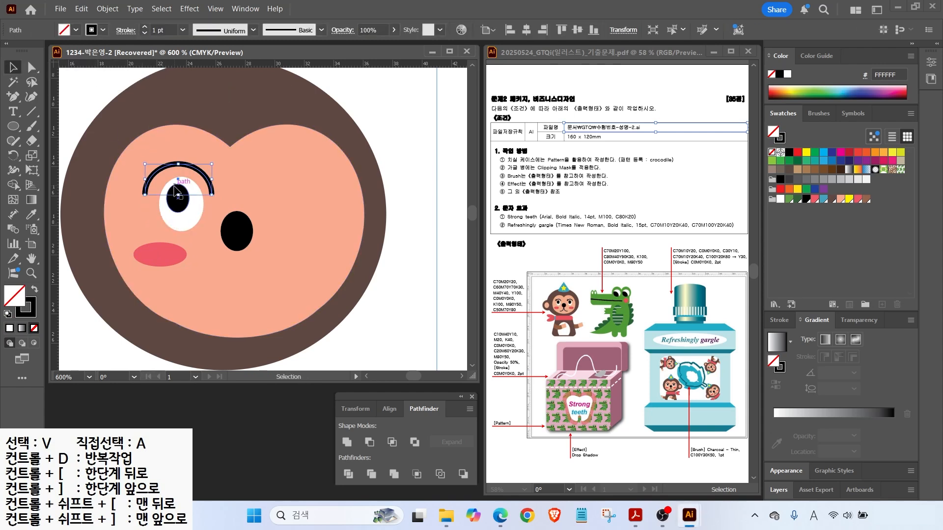
{"action": "left_click_drag", "start_coordinate": [179, 196], "coordinate": [178, 177]}
Reshape the eyebrow curve and add a short lash line at its end.
{"action": "key", "text": "a"}
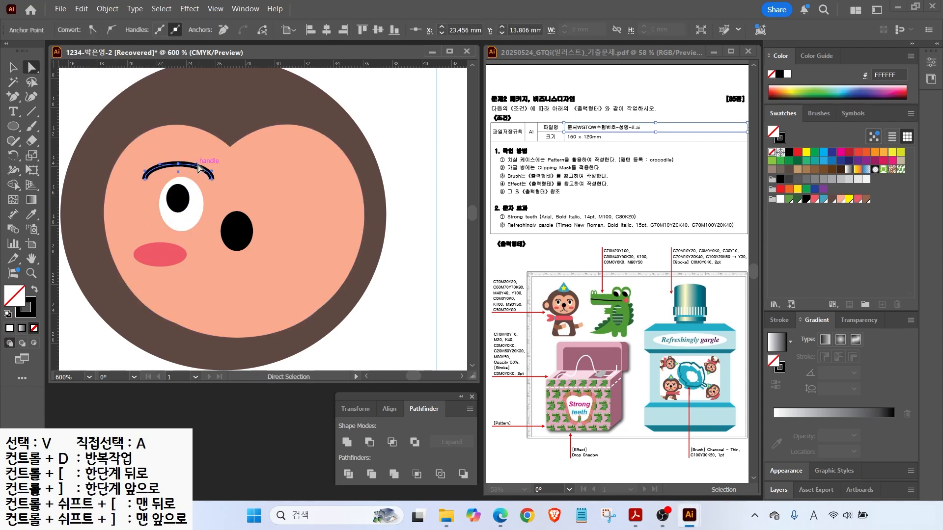
{"action": "left_click_drag", "start_coordinate": [212, 171], "coordinate": [207, 169]}
{"action": "left_click_drag", "start_coordinate": [145, 171], "coordinate": [193, 163]}
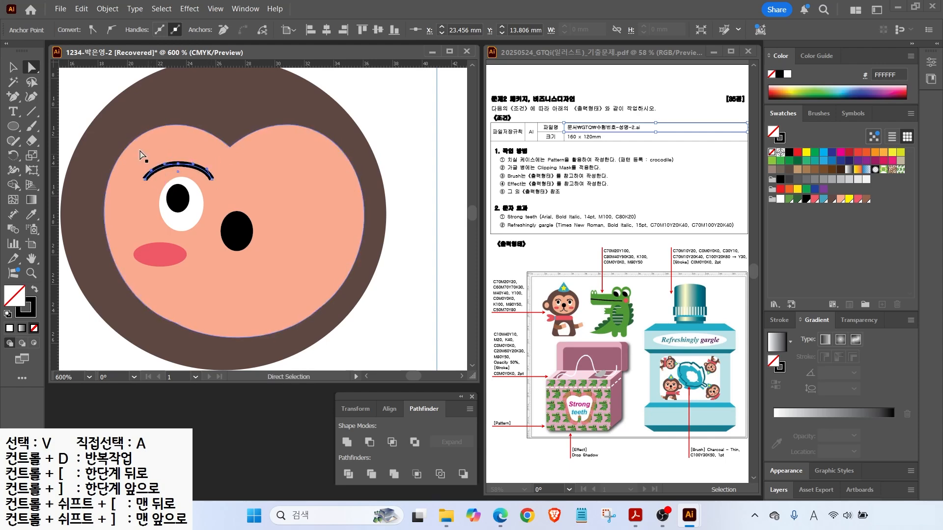
{"action": "key", "text": "v"}
{"action": "key", "text": "ctrl+equal"}
{"action": "key", "text": "ctrl+equal"}
{"action": "key", "text": "backslash"}
{"action": "mouse_move", "coordinate": [175, 164]}
{"action": "left_mouse_down"}
{"action": "mouse_move", "coordinate": [230, 159]}
{"action": "mouse_move", "coordinate": [177, 189]}
{"action": "mouse_move", "coordinate": [188, 174]}
{"action": "left_mouse_up"}
{"action": "key", "text": "ctrl+minus"}
{"action": "key", "text": "ctrl+minus"}
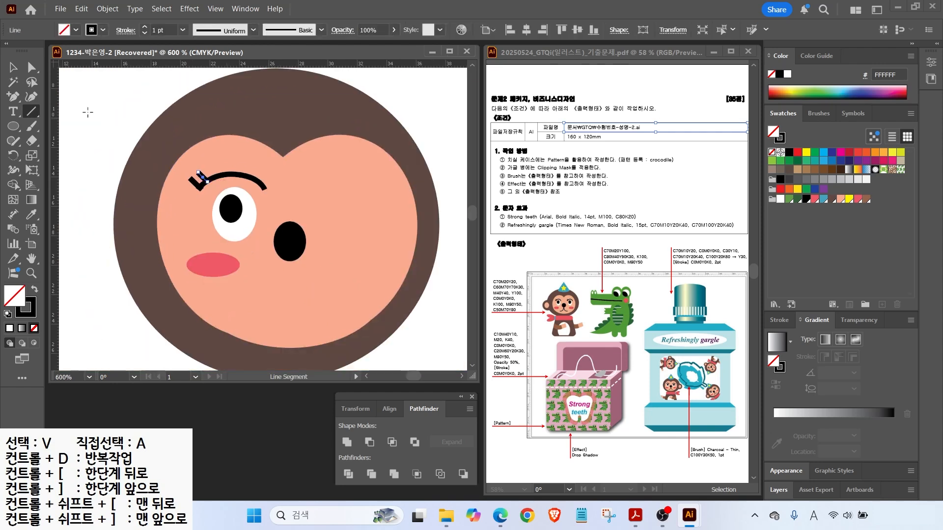
{"action": "key", "text": "v"}
Lock the head circle and face shapes with Object > Lock > Selection.
{"action": "key", "text": "ctrl+shift+a"}
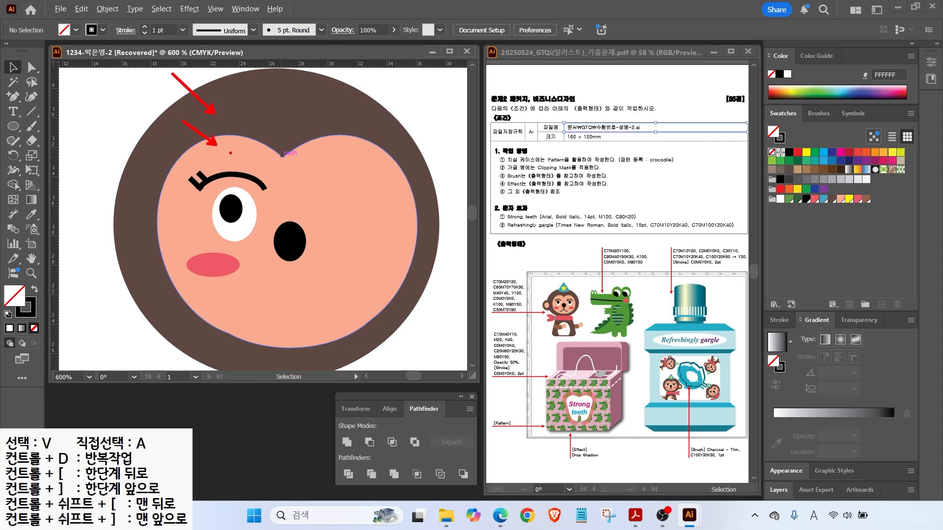
{"action": "left_click_drag", "start_coordinate": [124, 110], "coordinate": [216, 157]}
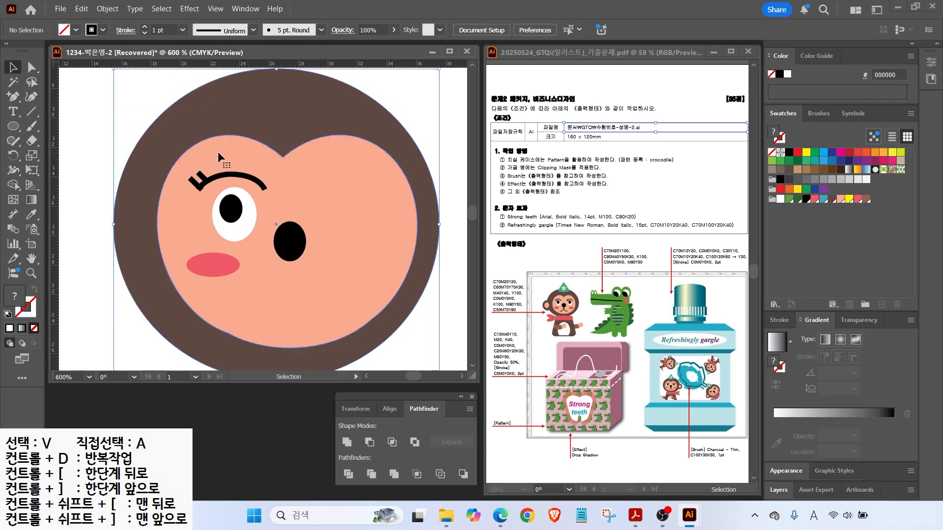
{"action": "left_click", "coordinate": [108, 9]}
{"action": "mouse_move", "coordinate": [138, 130]}
{"action": "left_click", "coordinate": [303, 129]}
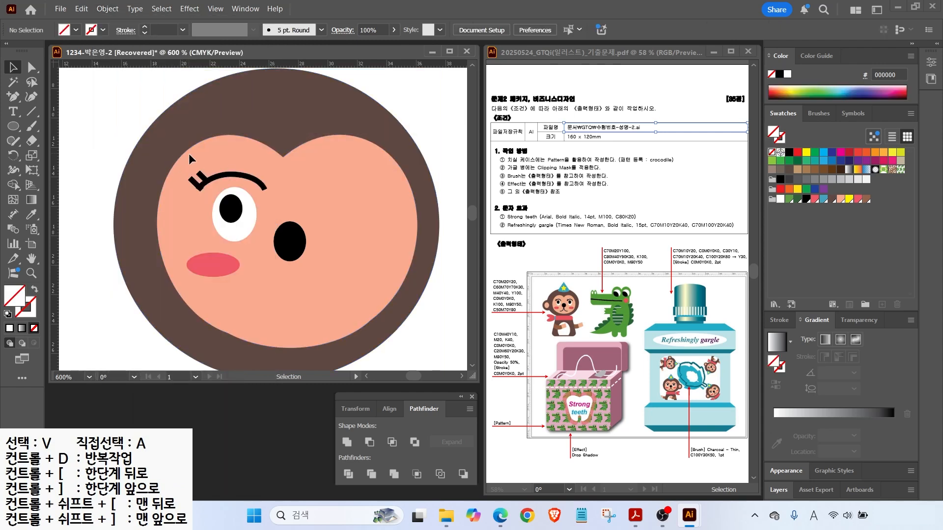
Adjust the eyebrow, then copy the eye, eyebrow and cheek to the right side.
{"action": "left_click", "coordinate": [238, 175]}
{"action": "key", "text": "a"}
{"action": "left_click_drag", "start_coordinate": [231, 174], "coordinate": [231, 210]}
{"action": "left_click", "coordinate": [158, 140]}
{"action": "key", "text": "v"}
{"action": "left_click_drag", "start_coordinate": [231, 211], "coordinate": [346, 219]}
{"action": "left_click_drag", "start_coordinate": [219, 271], "coordinate": [381, 271]}
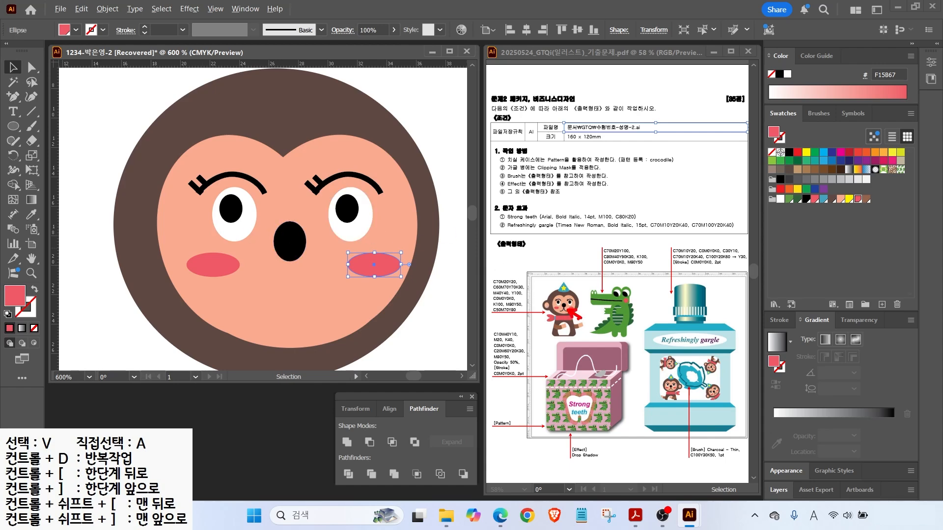
Draw the left half of the mouth below the nose as a stroke-only pencil line.
{"action": "left_click", "coordinate": [13, 140]}
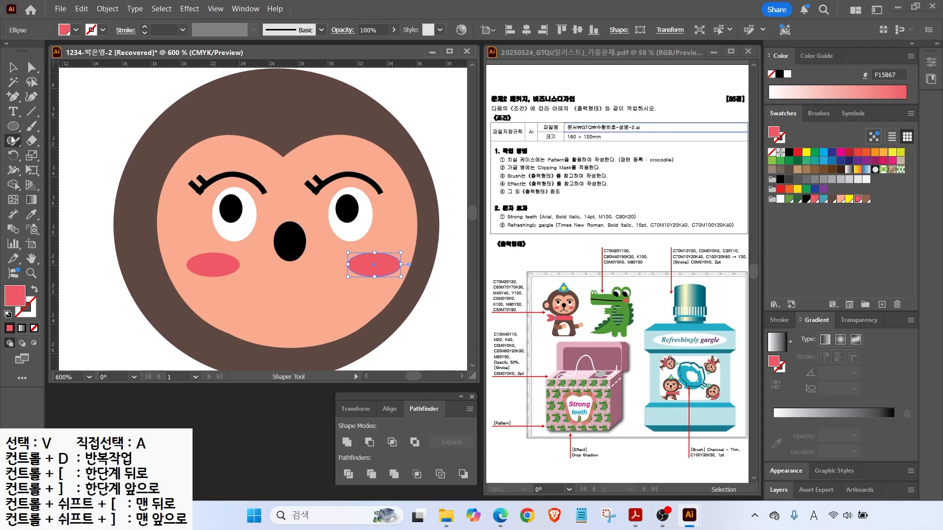
{"action": "left_click", "coordinate": [57, 155]}
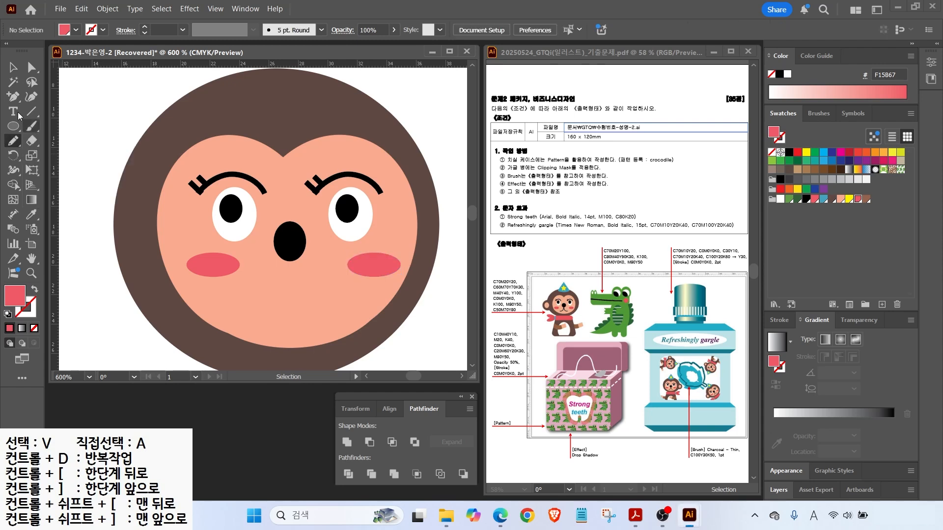
{"action": "left_click", "coordinate": [8, 315]}
{"action": "left_click", "coordinate": [33, 328]}
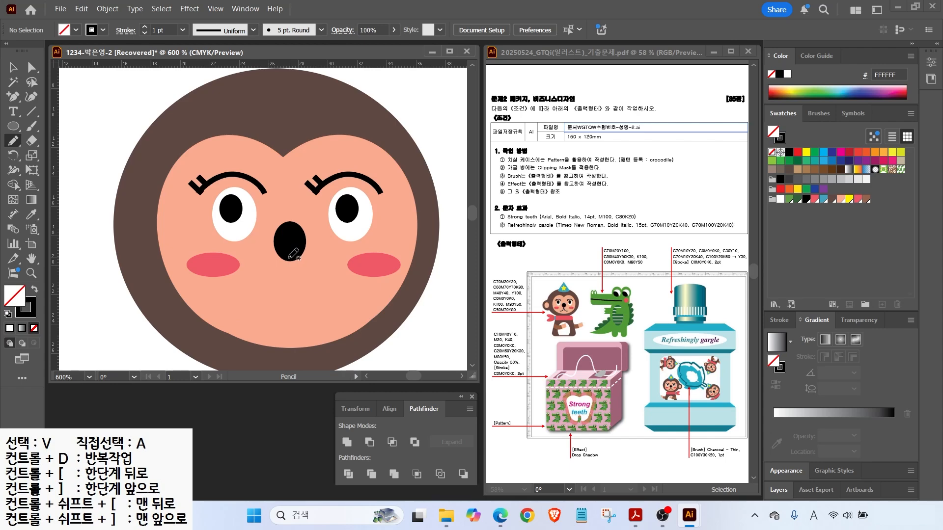
{"action": "left_click_drag", "start_coordinate": [253, 303], "coordinate": [252, 303]}
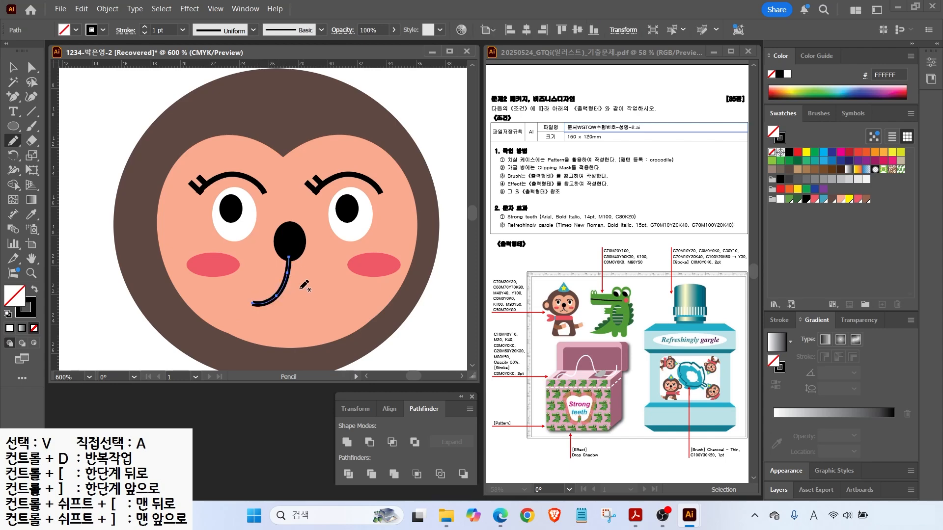
Reflect a copy of the mouth half around the nose centre to complete the mouth.
{"action": "left_click", "coordinate": [19, 71]}
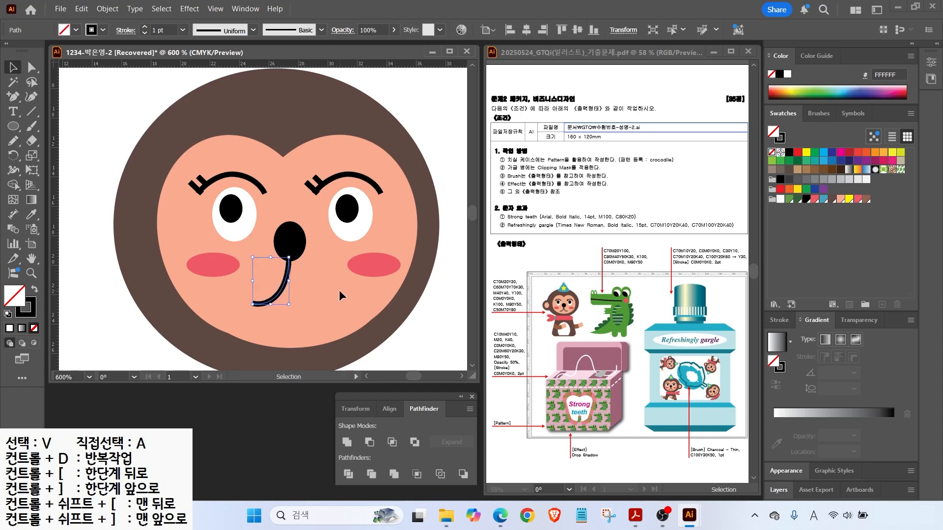
{"action": "left_click", "coordinate": [13, 156]}
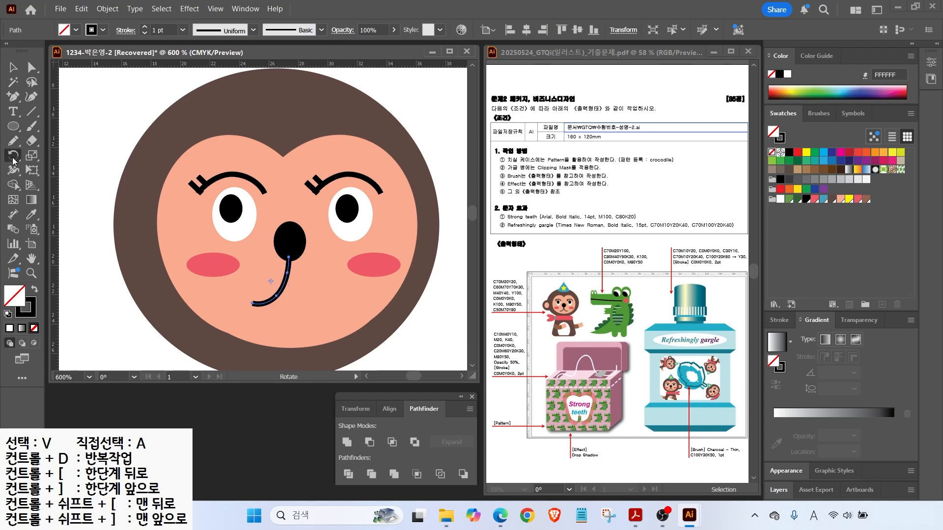
{"action": "left_click", "coordinate": [12, 158]}
{"action": "left_click", "coordinate": [62, 171]}
{"action": "left_click", "coordinate": [290, 240], "text": "alt"}
{"action": "left_click", "coordinate": [450, 290]}
{"action": "left_click", "coordinate": [450, 290]}
{"action": "left_click", "coordinate": [450, 290]}
{"action": "left_click", "coordinate": [450, 290]}
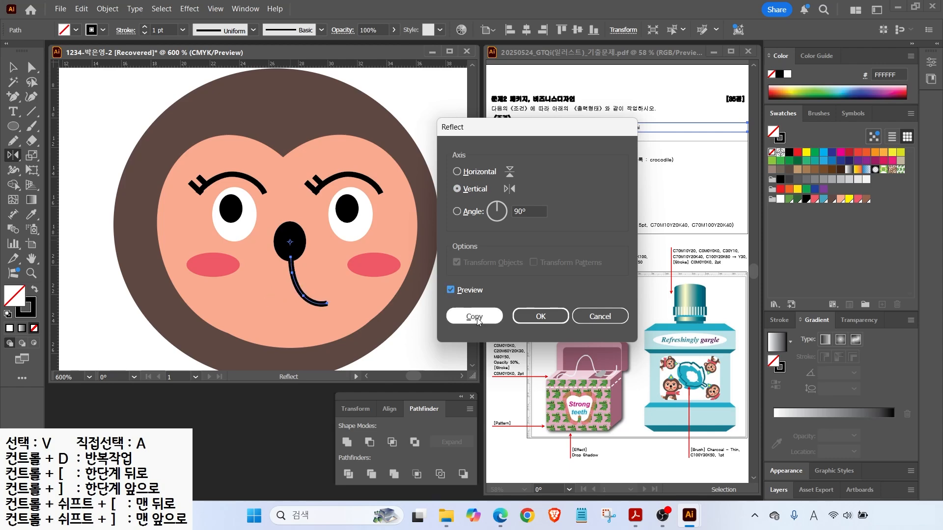
{"action": "left_click", "coordinate": [474, 317]}
Draw a brown ear ellipse left of the head with a smaller inner oval.
{"action": "key", "text": "v"}
{"action": "key", "text": "ctrl+shift+a"}
{"action": "key", "text": "l"}
{"action": "left_click_drag", "start_coordinate": [72, 188], "coordinate": [140, 261]}
{"action": "left_click", "coordinate": [35, 289]}
{"action": "left_click", "coordinate": [866, 199]}
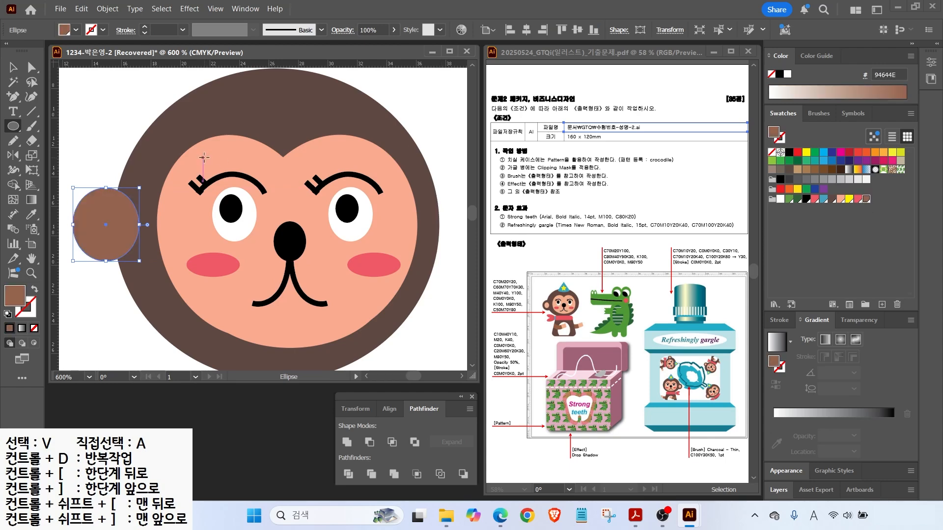
{"action": "left_click_drag", "start_coordinate": [86, 205], "coordinate": [121, 248]}
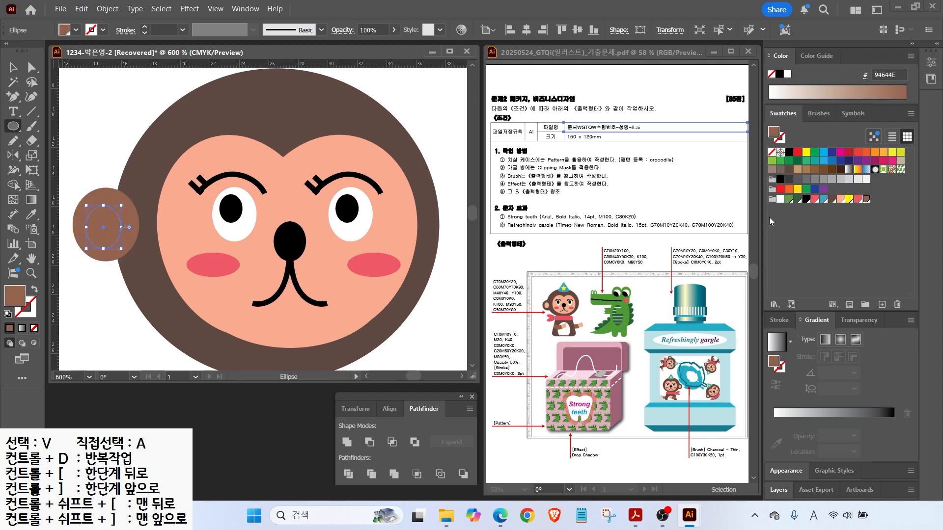
Colour the inner ear peach and the outer ear rim dark brown.
{"action": "left_click", "coordinate": [840, 200]}
{"action": "key", "text": "v"}
{"action": "left_click", "coordinate": [113, 191]}
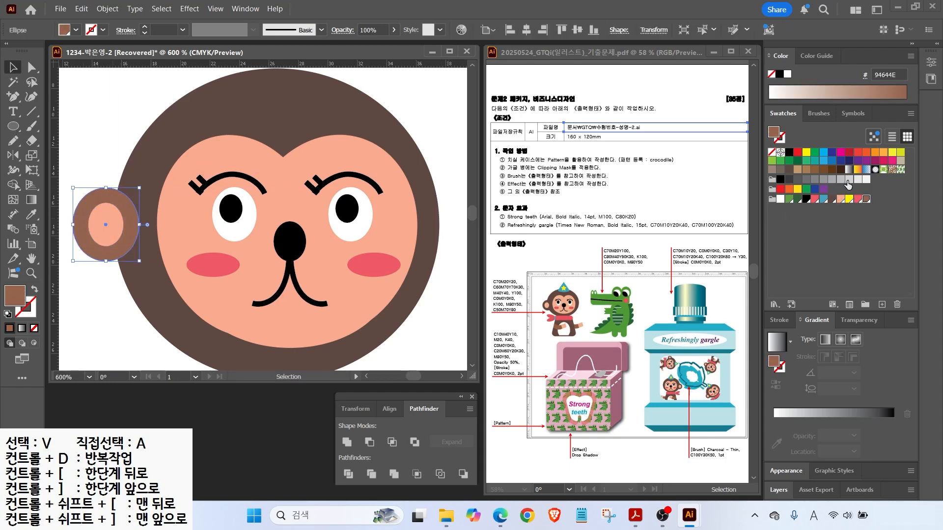
{"action": "left_click", "coordinate": [832, 199]}
{"action": "left_click", "coordinate": [172, 250]}
{"action": "scroll", "coordinate": [171, 252], "scroll_direction": "down", "scroll_amount": 2}
{"action": "left_click_drag", "start_coordinate": [114, 215], "coordinate": [142, 249]}
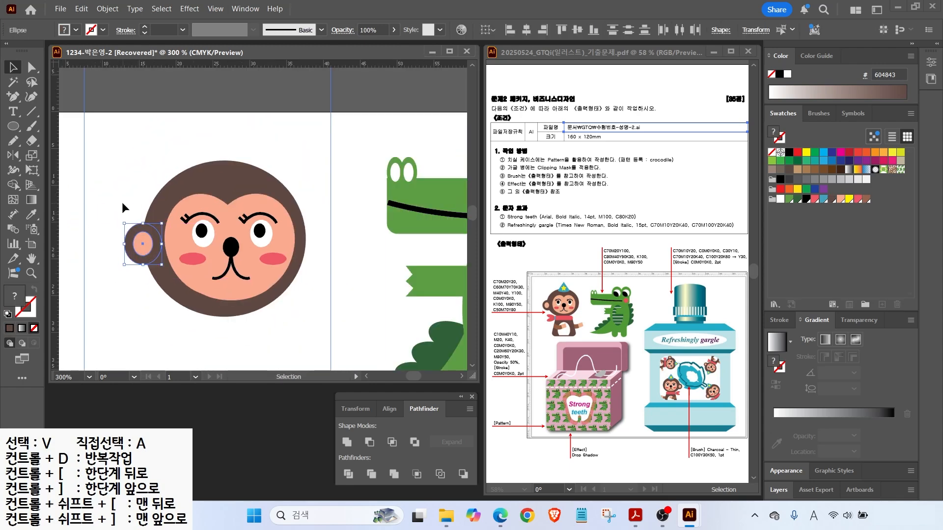
{"action": "left_click", "coordinate": [122, 201]}
{"action": "scroll", "coordinate": [122, 202], "scroll_direction": "down", "scroll_amount": 3}
{"action": "left_click", "coordinate": [13, 127]}
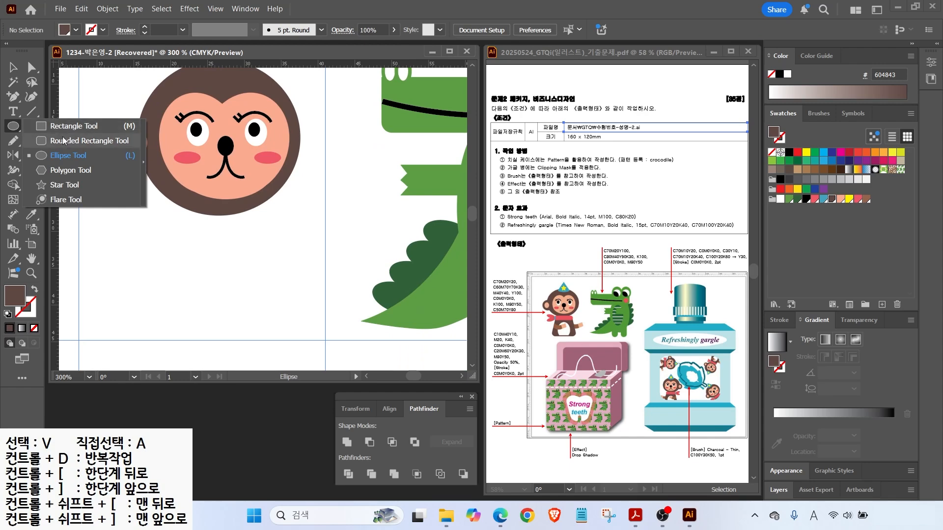
{"action": "left_click", "coordinate": [62, 142]}
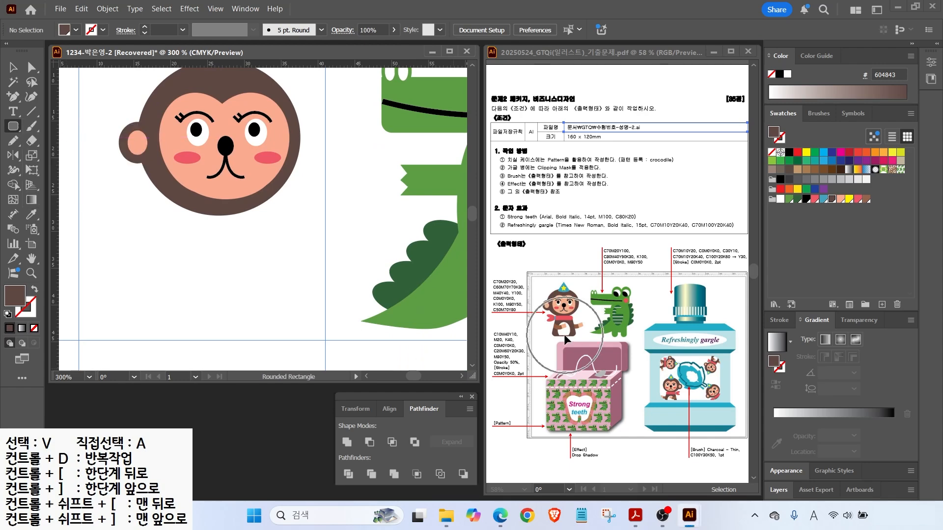
Draw a brown body under the head, slant its edge, and add a pink rounded scarf.
{"action": "left_click_drag", "start_coordinate": [187, 201], "coordinate": [338, 340]}
{"action": "left_click", "coordinate": [13, 67]}
{"action": "left_click_drag", "start_coordinate": [230, 258], "coordinate": [187, 258]}
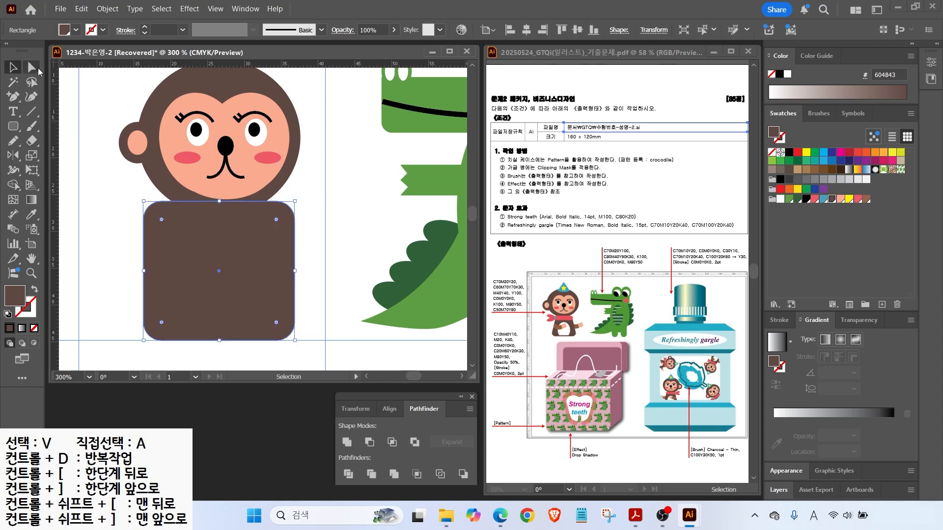
{"action": "left_click", "coordinate": [35, 69]}
{"action": "left_click_drag", "start_coordinate": [162, 229], "coordinate": [185, 204]}
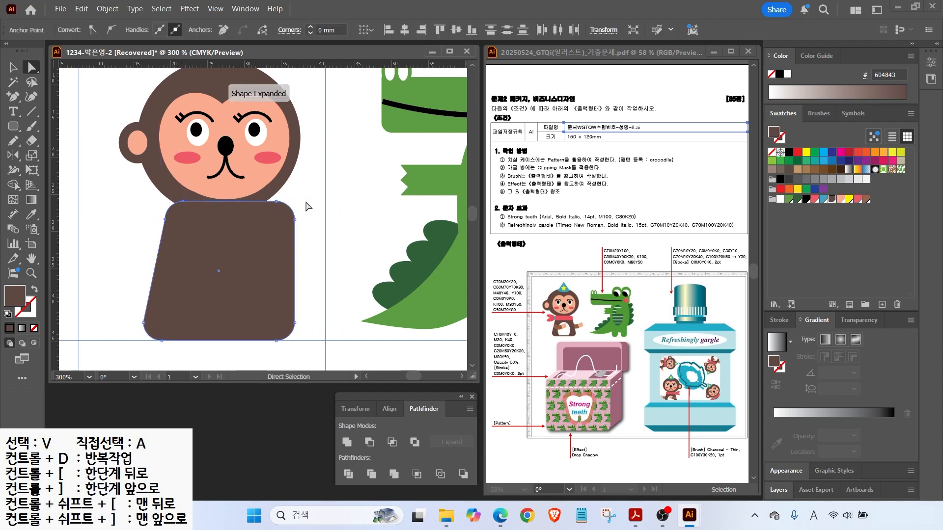
{"action": "left_click_drag", "start_coordinate": [299, 194], "coordinate": [258, 202]}
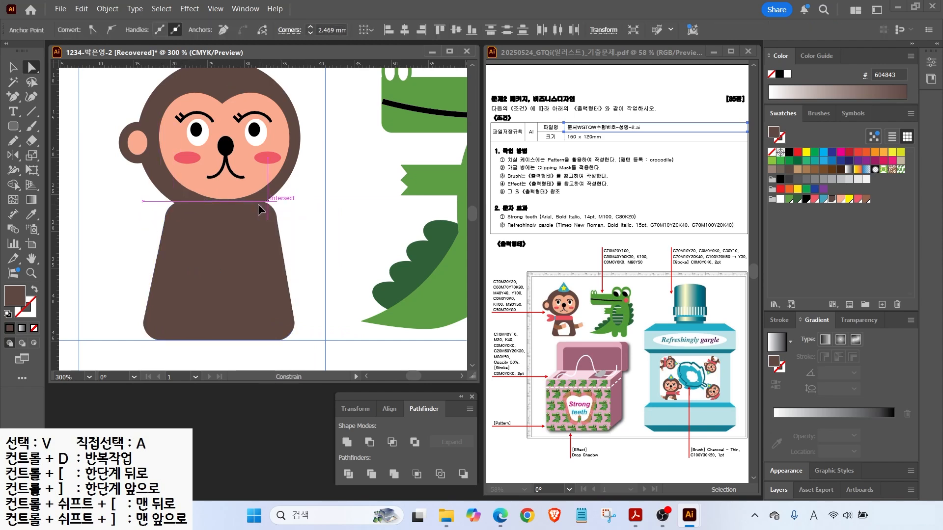
{"action": "left_click", "coordinate": [13, 126]}
{"action": "mouse_move", "coordinate": [167, 195]}
{"action": "left_mouse_down"}
{"action": "mouse_move", "coordinate": [285, 223]}
{"action": "mouse_move", "coordinate": [248, 220]}
{"action": "left_mouse_up"}
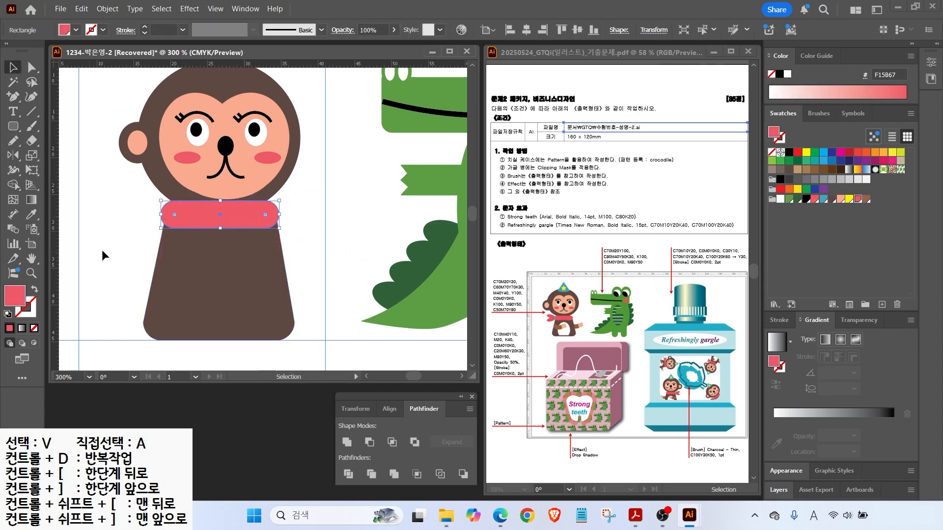
Draw two tilted pink ellipses as bow tails at the scarf's left end.
{"action": "left_click_drag", "start_coordinate": [13, 126], "coordinate": [53, 152]}
{"action": "left_click", "coordinate": [56, 155]}
{"action": "mouse_move", "coordinate": [111, 208]}
{"action": "left_mouse_down"}
{"action": "mouse_move", "coordinate": [158, 231]}
{"action": "mouse_move", "coordinate": [113, 195]}
{"action": "left_mouse_up"}
{"action": "left_click", "coordinate": [13, 68]}
{"action": "mouse_move", "coordinate": [131, 222]}
{"action": "left_mouse_down", "text": "alt"}
{"action": "mouse_move", "coordinate": [143, 213]}
{"action": "mouse_move", "coordinate": [131, 200]}
{"action": "mouse_move", "coordinate": [167, 223]}
{"action": "left_mouse_up", "text": "alt"}
Add a small blue ellipse knot and send it one step backward with Ctrl+[.
{"action": "left_click", "coordinate": [13, 126]}
{"action": "left_click", "coordinate": [823, 199]}
{"action": "left_click", "coordinate": [13, 68]}
{"action": "key", "text": "ctrl+bracketleft"}
{"action": "left_click", "coordinate": [114, 145]}
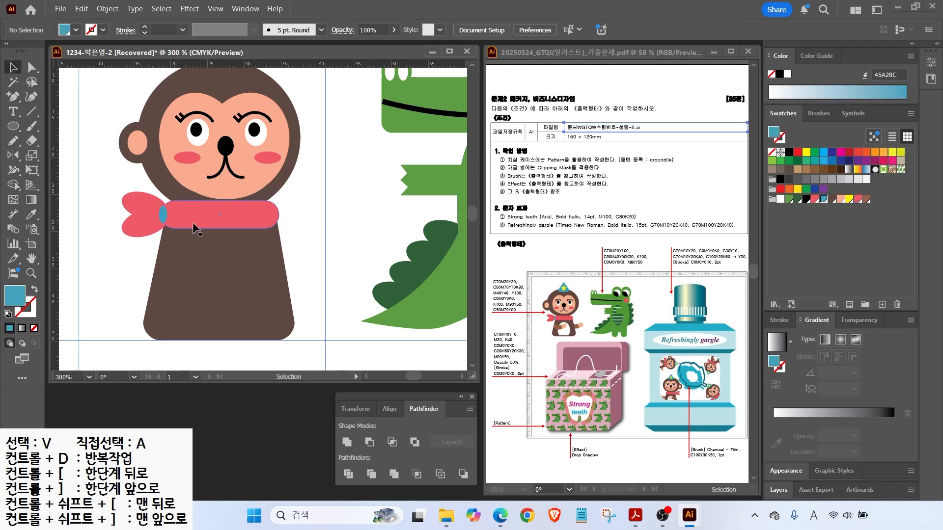
Draw an oval over the monkey's belly, position it, and fill it white.
{"action": "left_click", "coordinate": [13, 126]}
{"action": "left_click_drag", "start_coordinate": [195, 246], "coordinate": [270, 352]}
{"action": "key", "text": "v"}
{"action": "left_click_drag", "start_coordinate": [249, 301], "coordinate": [214, 288]}
{"action": "left_click", "coordinate": [781, 199]}
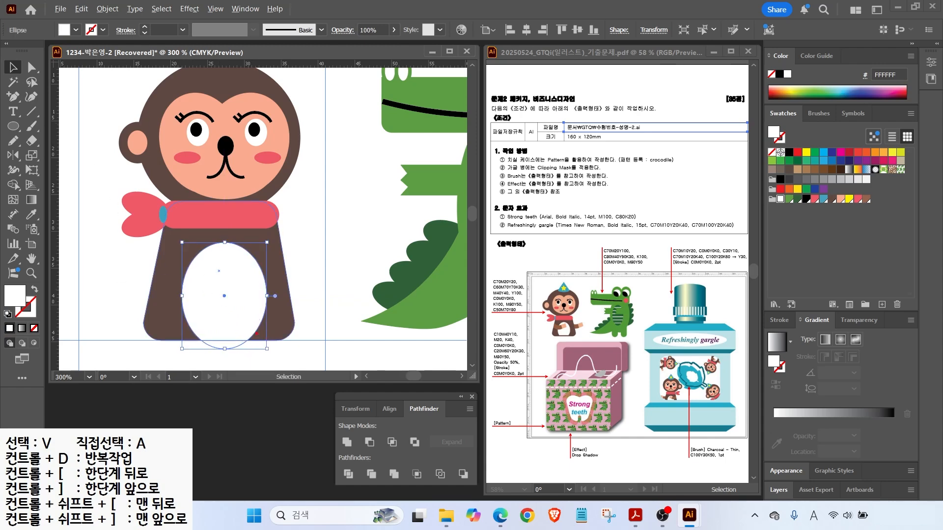
Divide the body and belly oval with Pathfinder and delete the belly pieces hanging below the body.
{"action": "left_click_drag", "start_coordinate": [337, 361], "coordinate": [292, 323]}
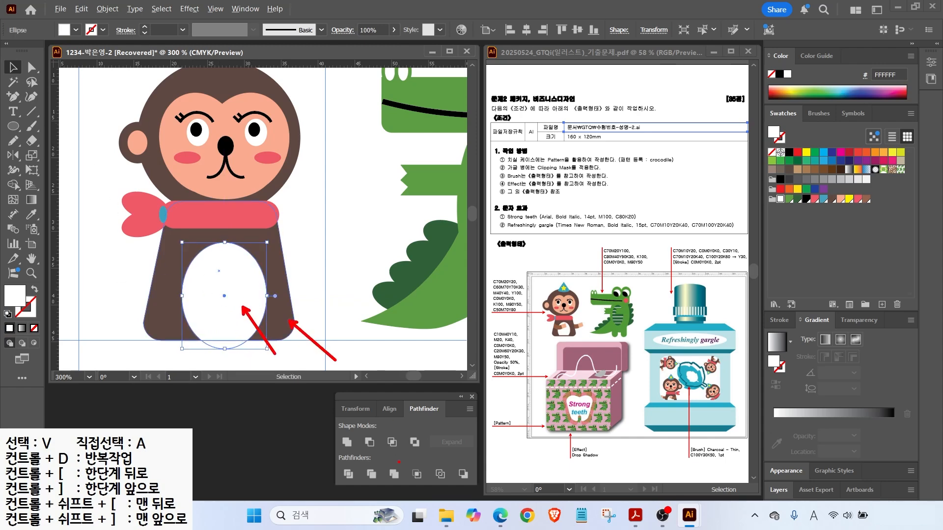
{"action": "key", "text": "Escape"}
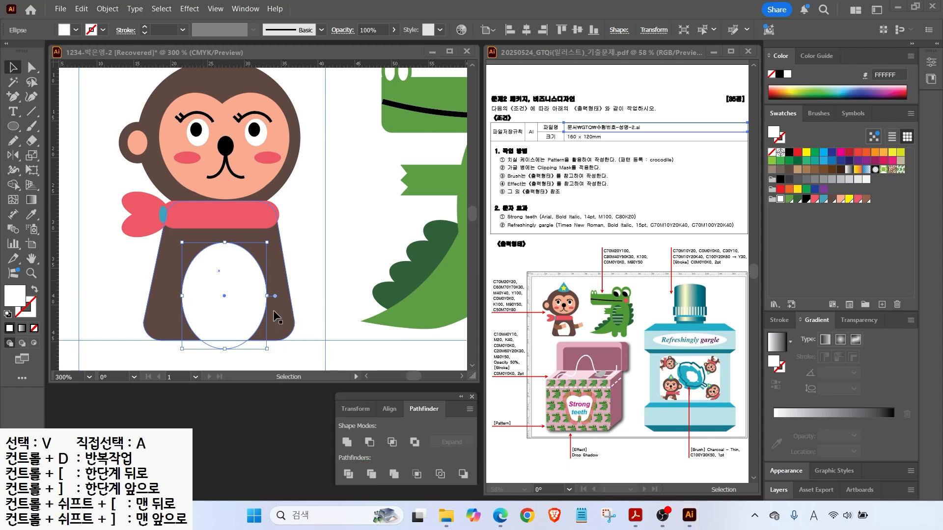
{"action": "left_click", "coordinate": [191, 335], "text": "shift"}
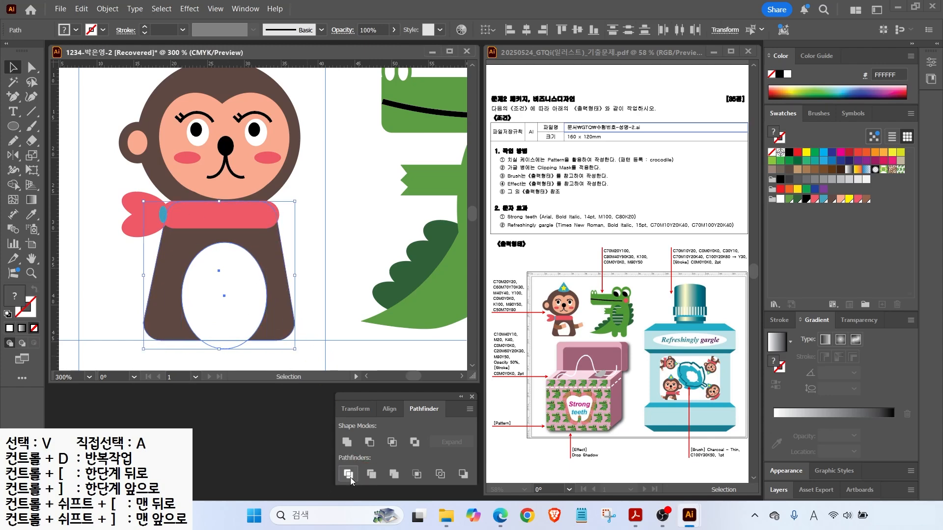
{"action": "key", "text": "ctrl+g"}
{"action": "key", "text": "a"}
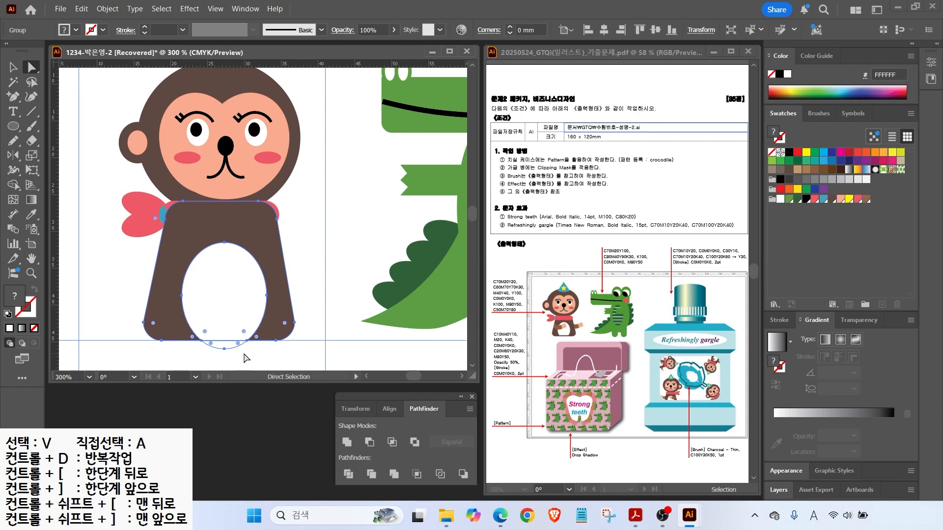
{"action": "left_click", "coordinate": [247, 358]}
{"action": "left_click", "coordinate": [223, 345]}
{"action": "key", "text": "Delete"}
{"action": "left_click", "coordinate": [269, 273]}
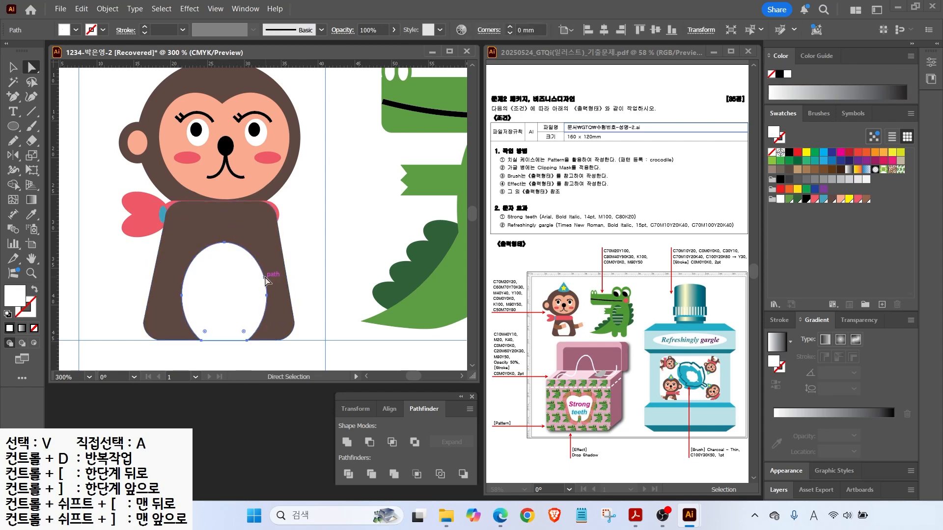
Give both the body and the white belly piece a brown outline.
{"action": "left_click", "coordinate": [34, 314]}
{"action": "left_click", "coordinate": [831, 200]}
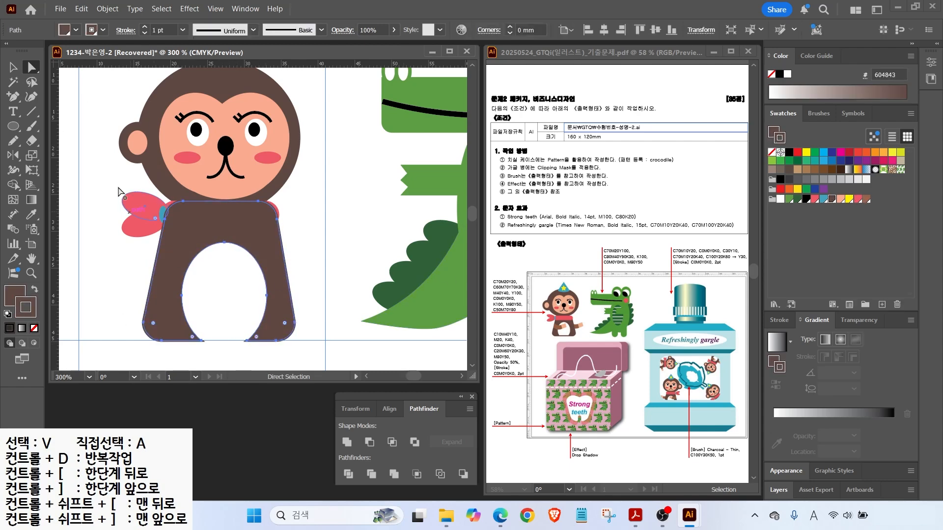
{"action": "left_click", "coordinate": [12, 64]}
{"action": "left_click", "coordinate": [282, 311]}
{"action": "left_click", "coordinate": [31, 67]}
{"action": "left_click", "coordinate": [253, 274]}
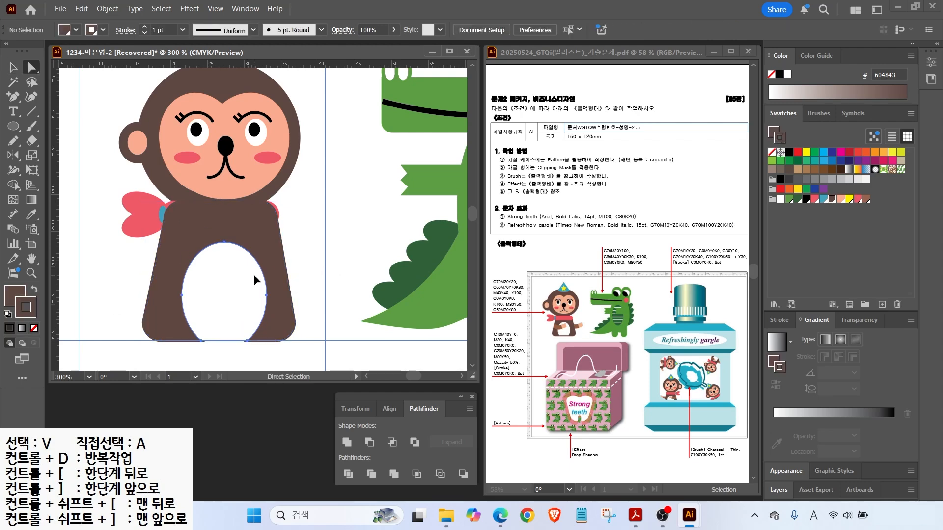
{"action": "left_click", "coordinate": [831, 199]}
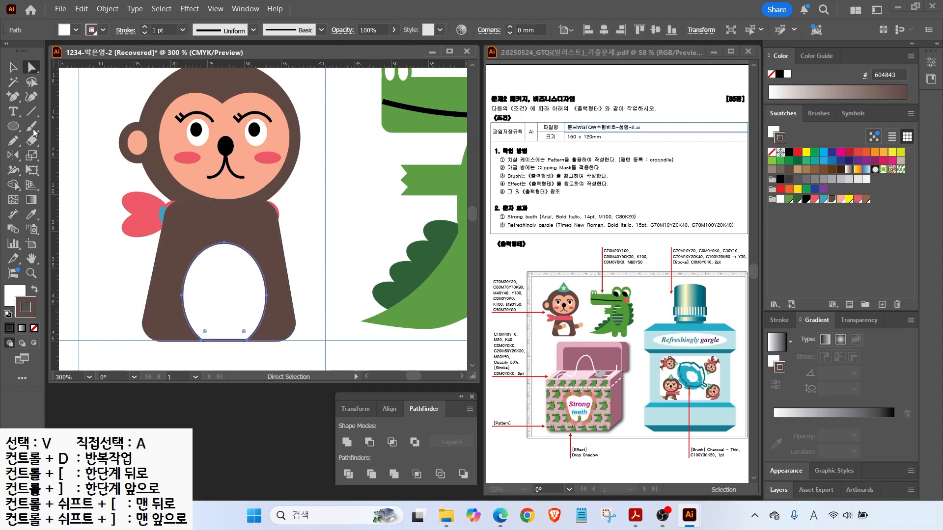
Send the body group to the back so the pink scarf stays in front.
{"action": "left_click", "coordinate": [13, 67]}
{"action": "right_click", "coordinate": [186, 278]}
{"action": "mouse_move", "coordinate": [238, 443]}
{"action": "left_click", "coordinate": [358, 481]}
{"action": "left_click", "coordinate": [144, 279]}
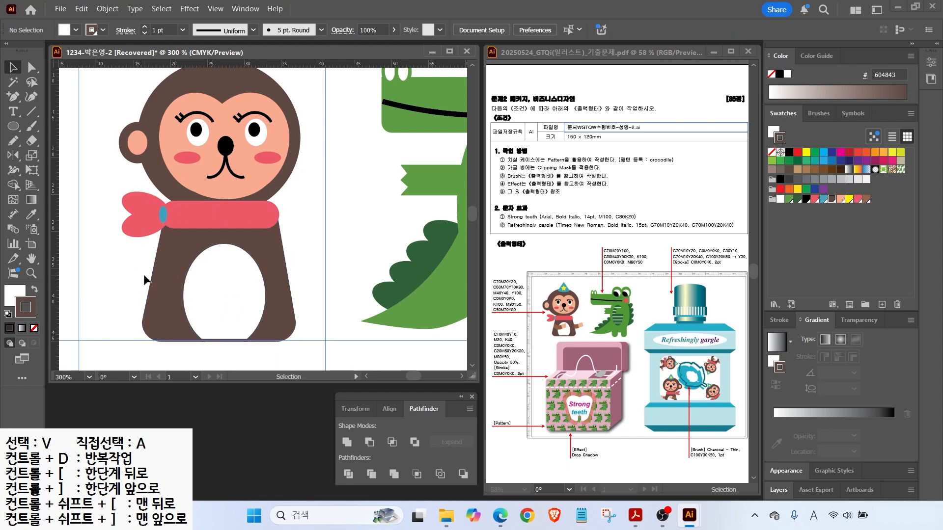
{"action": "left_click_drag", "start_coordinate": [13, 97], "coordinate": [49, 96]}
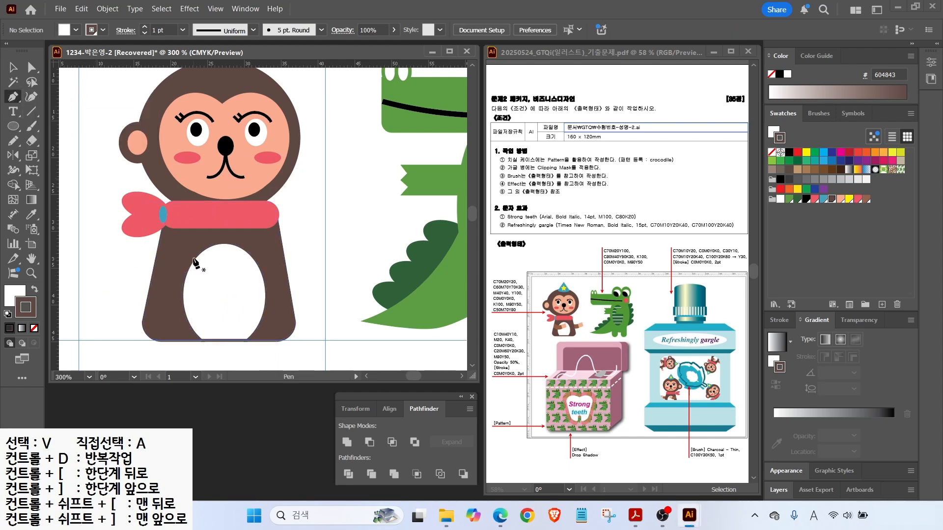
Draw the left arm shape with the Pen tool and fill it light brown 94644E.
{"action": "left_click", "coordinate": [209, 263]}
{"action": "mouse_move", "coordinate": [180, 276]}
{"action": "left_mouse_down"}
{"action": "mouse_move", "coordinate": [170, 276]}
{"action": "mouse_move", "coordinate": [195, 300]}
{"action": "left_mouse_up"}
{"action": "left_click", "coordinate": [156, 261]}
{"action": "left_click", "coordinate": [150, 289]}
{"action": "left_click", "coordinate": [217, 289]}
{"action": "left_click", "coordinate": [209, 263]}
{"action": "key", "text": "ctrl"}
{"action": "left_click", "coordinate": [34, 289]}
{"action": "key", "text": "/"}
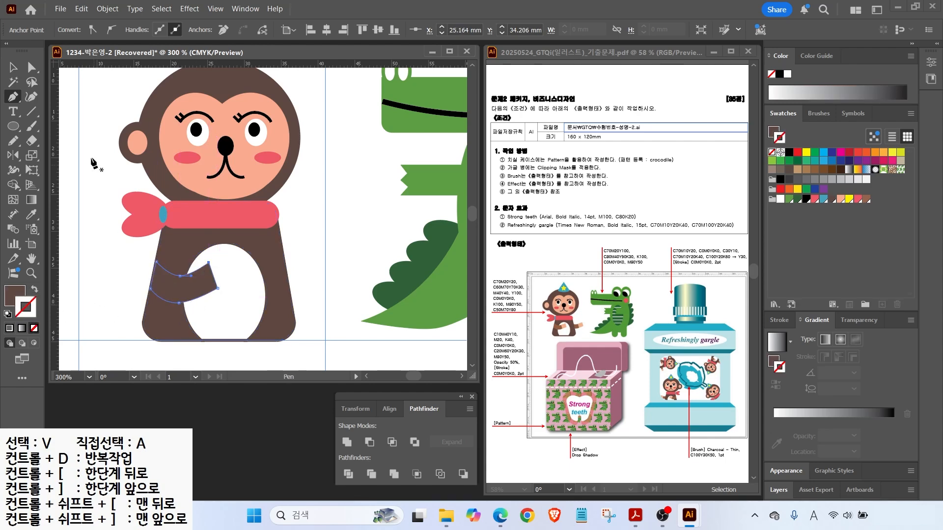
{"action": "key", "text": "v"}
{"action": "left_click", "coordinate": [865, 200]}
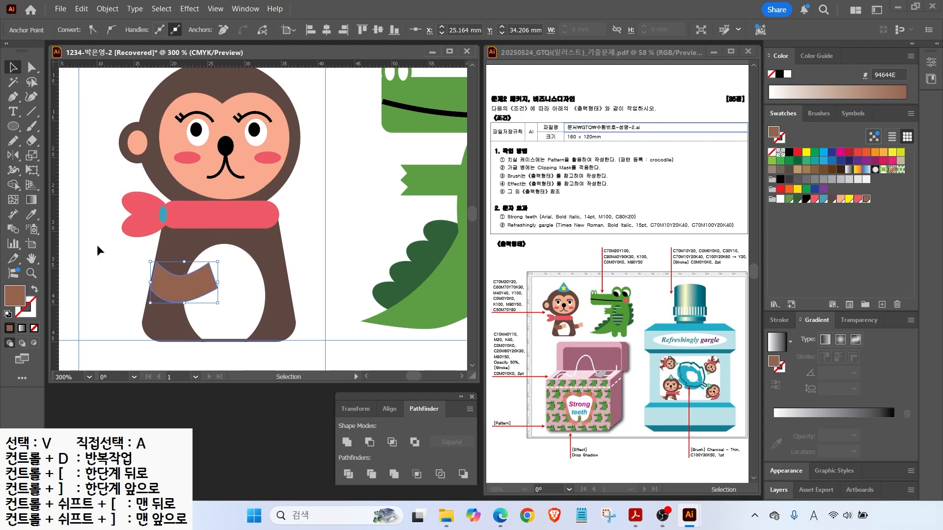
Cut the hand off the arm end with the Knife and colour it salmon pink.
{"action": "left_click_drag", "start_coordinate": [32, 141], "coordinate": [77, 169]}
{"action": "left_click_drag", "start_coordinate": [187, 267], "coordinate": [200, 305]}
{"action": "left_click", "coordinate": [13, 68]}
{"action": "left_click", "coordinate": [204, 281]}
{"action": "left_click", "coordinate": [843, 198]}
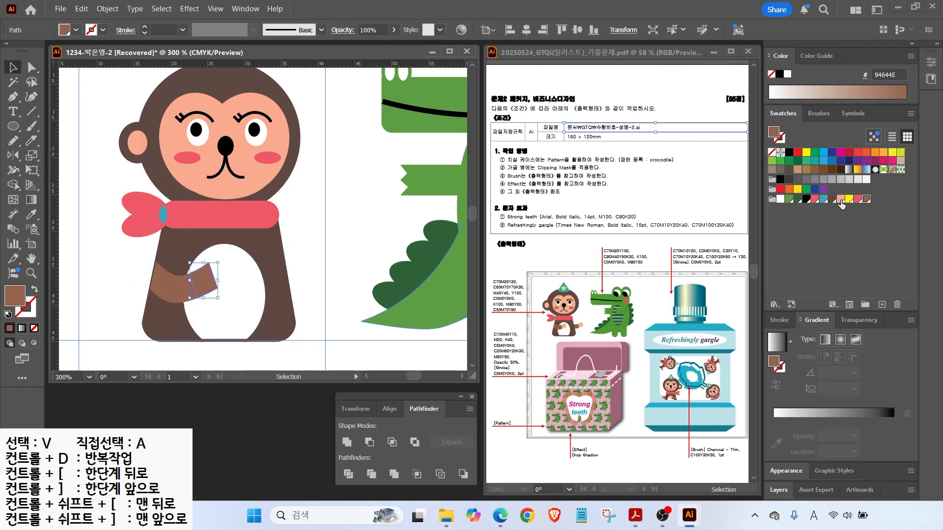
Alt-drag a copy of the arm to the right and send it behind the body.
{"action": "left_click", "coordinate": [168, 291], "text": "shift"}
{"action": "left_click_drag", "start_coordinate": [168, 291], "coordinate": [288, 278]}
{"action": "right_click", "coordinate": [287, 278]}
{"action": "mouse_move", "coordinate": [344, 438]}
{"action": "left_click", "coordinate": [472, 484]}
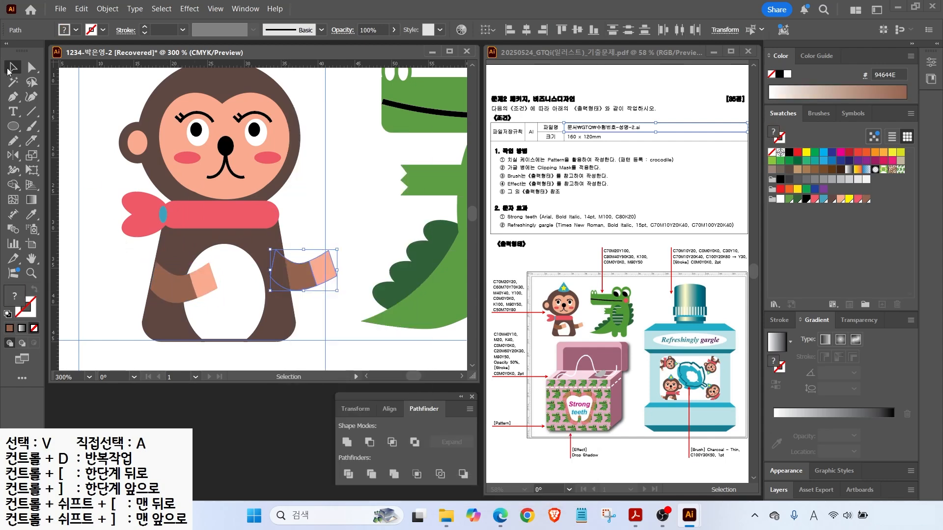
Nudge the left arm into place across the white belly.
{"action": "left_click", "coordinate": [191, 287]}
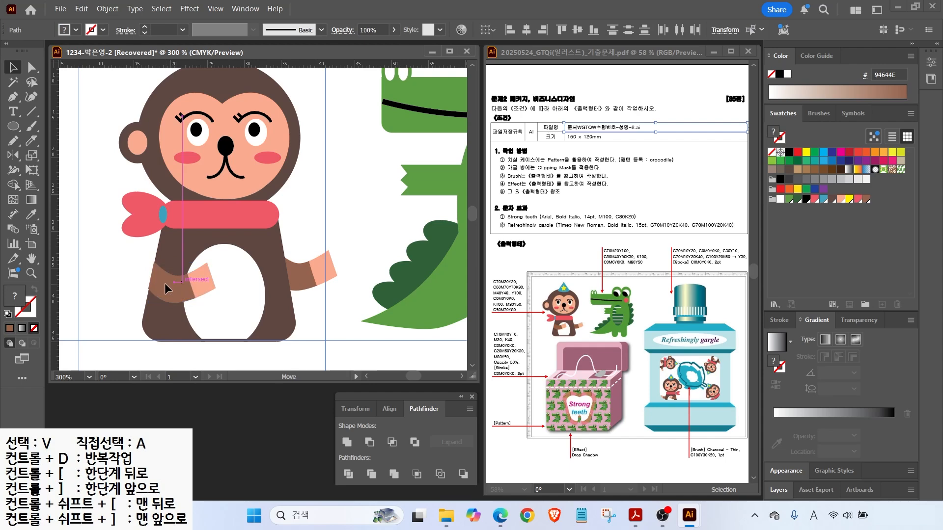
{"action": "left_click", "coordinate": [114, 288]}
{"action": "left_click_drag", "start_coordinate": [172, 275], "coordinate": [175, 278]}
{"action": "key", "text": "ctrl+plus"}
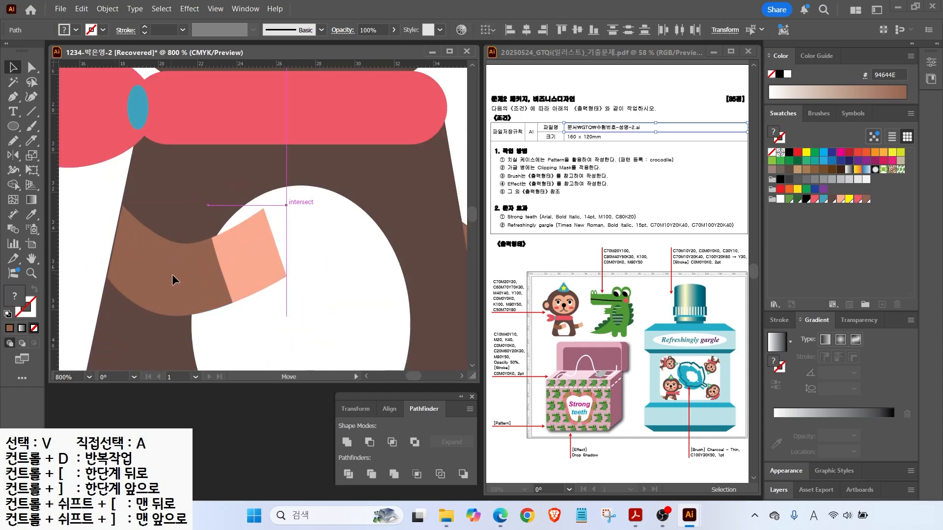
{"action": "key", "text": "ctrl+0"}
{"action": "left_click", "coordinate": [136, 234]}
{"action": "scroll", "coordinate": [129, 90], "scroll_direction": "up", "scroll_amount": 4}
{"action": "left_click", "coordinate": [13, 126]}
Draw a blue brim ellipse on the head and a triangular hat above it.
{"action": "left_click_drag", "start_coordinate": [120, 102], "coordinate": [184, 117]}
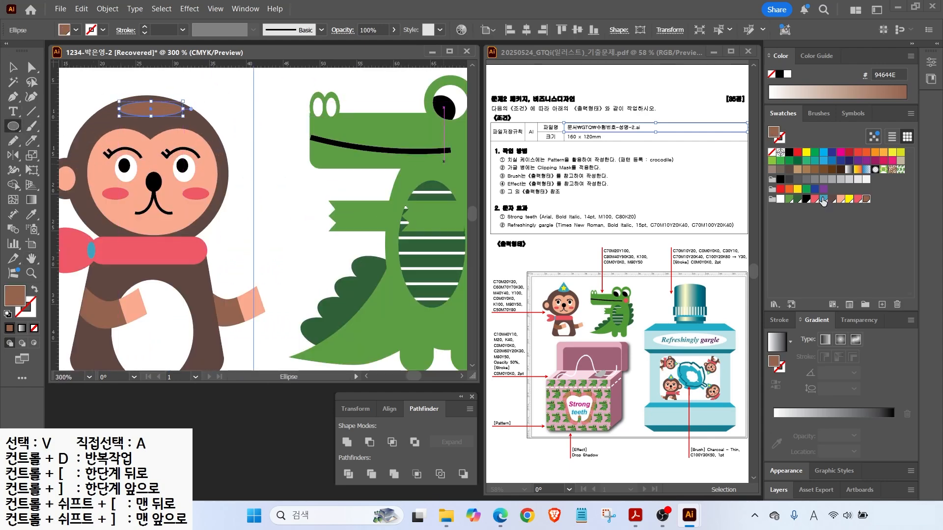
{"action": "left_click", "coordinate": [824, 199]}
{"action": "scroll", "coordinate": [245, 197], "scroll_direction": "up", "scroll_amount": 2}
{"action": "left_click", "coordinate": [14, 99]}
{"action": "left_click", "coordinate": [148, 119]}
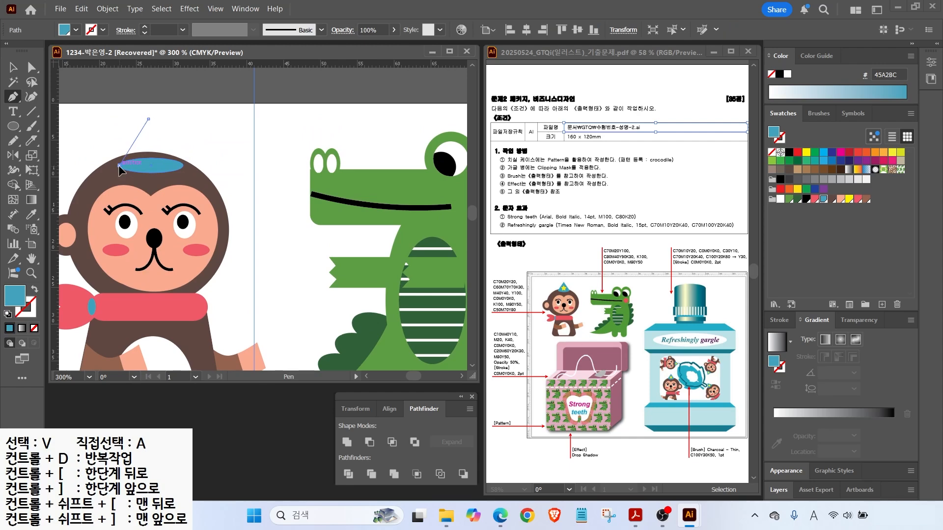
{"action": "left_click", "coordinate": [120, 166]}
{"action": "left_click", "coordinate": [183, 165]}
{"action": "left_click", "coordinate": [148, 119]}
{"action": "key", "text": "ctrl+shift+a"}
Add a yellow FFF200 star on the hat with the Star tool.
{"action": "left_click_drag", "start_coordinate": [13, 126], "coordinate": [49, 184]}
{"action": "left_click_drag", "start_coordinate": [157, 156], "coordinate": [157, 156]}
{"action": "left_click", "coordinate": [848, 198]}
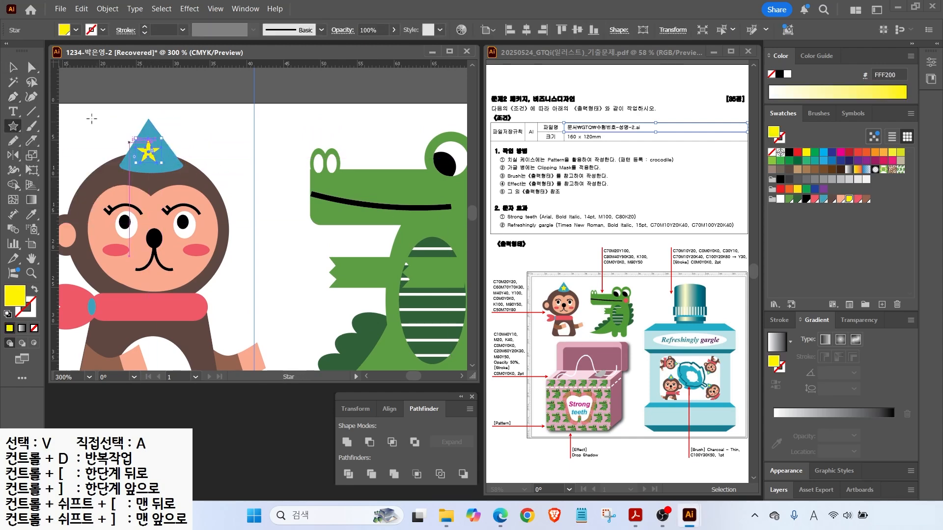
{"action": "key", "text": "v"}
{"action": "left_click", "coordinate": [114, 142]}
{"action": "left_click", "coordinate": [153, 152]}
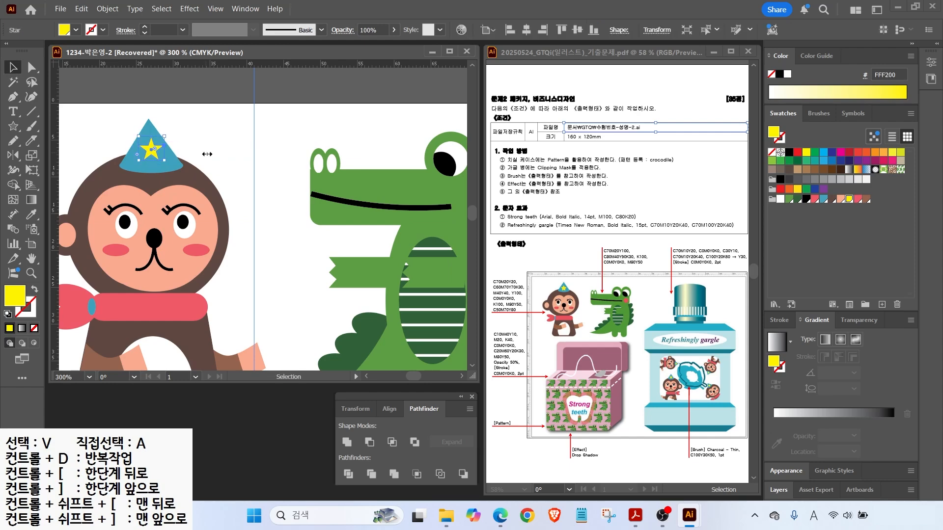
{"action": "key", "text": "ctrl+0"}
{"action": "key", "text": "ctrl+shift+a"}
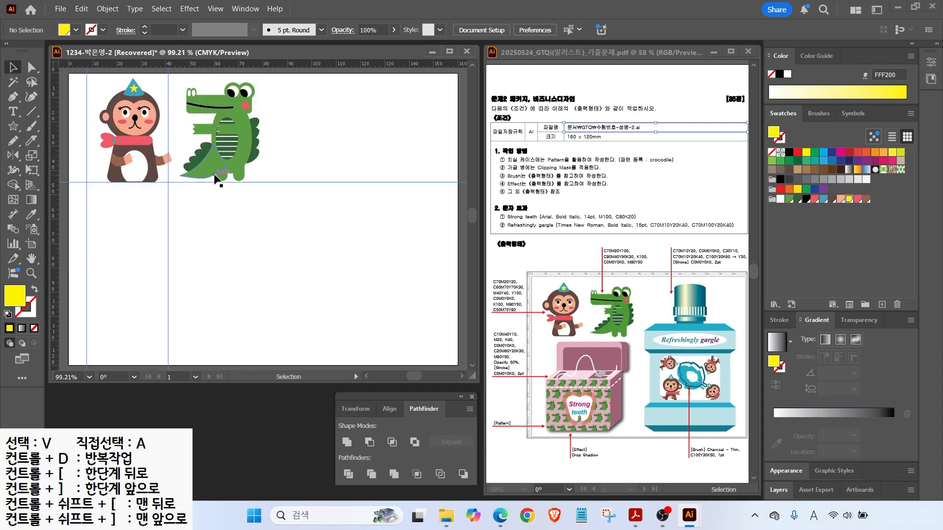
Marquee-select all the monkey parts and group them.
{"action": "left_click_drag", "start_coordinate": [93, 89], "coordinate": [172, 190]}
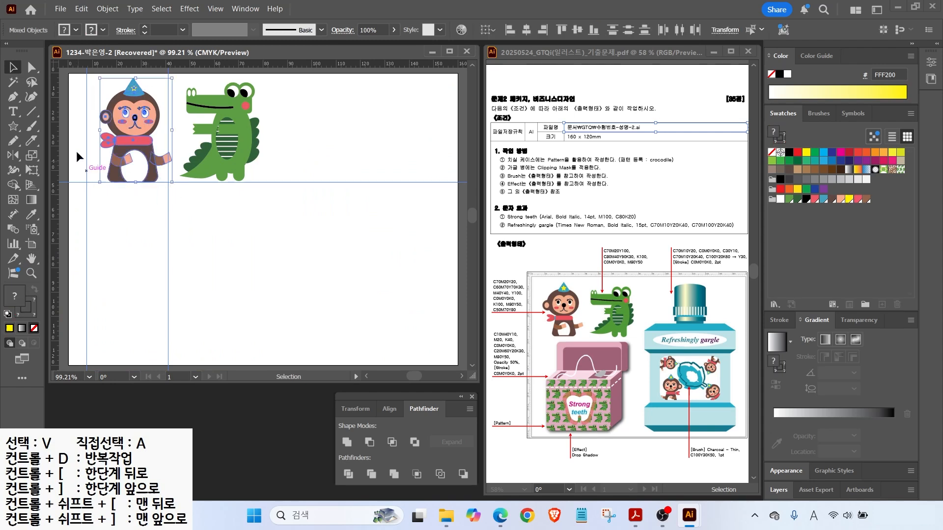
{"action": "right_click", "coordinate": [131, 127]}
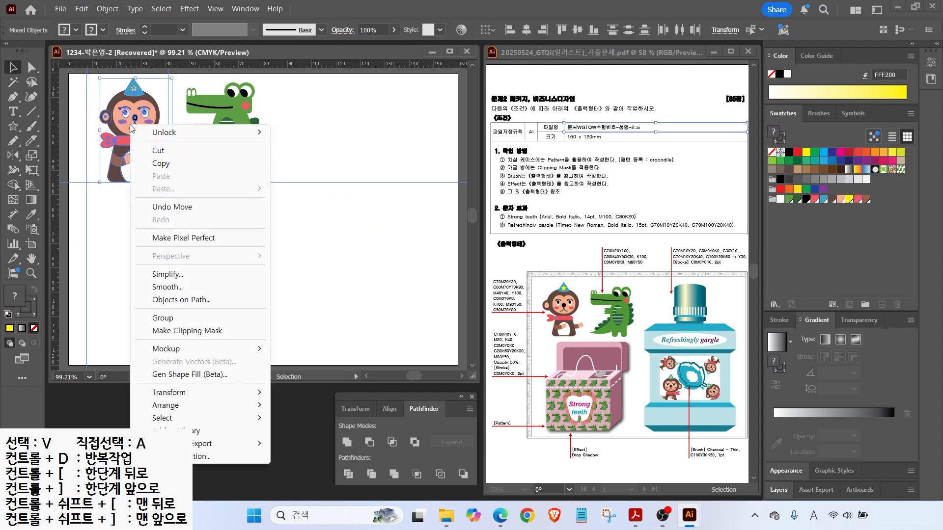
{"action": "left_click", "coordinate": [165, 317]}
{"action": "left_click", "coordinate": [214, 252]}
Clear all guides from the artboard via View > Guides > Clear Guides.
{"action": "left_click", "coordinate": [215, 8]}
{"action": "mouse_move", "coordinate": [355, 435]}
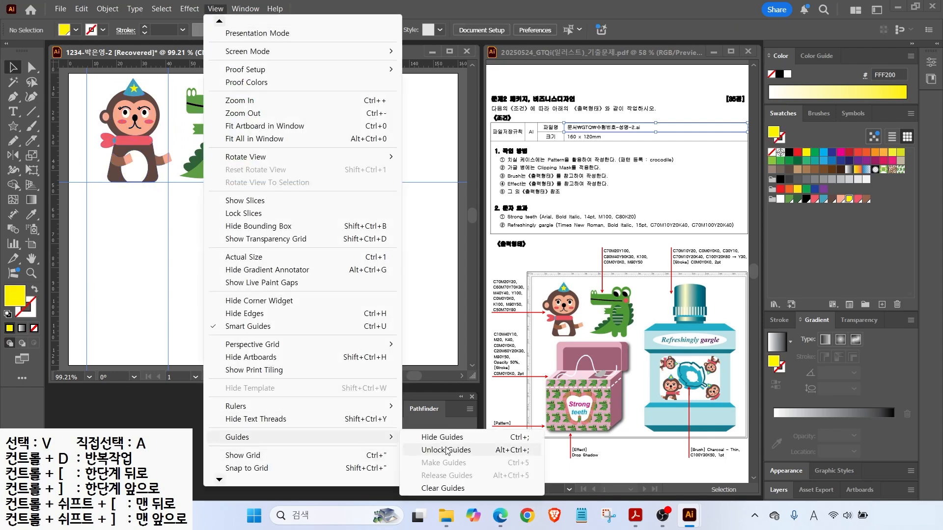
{"action": "left_click", "coordinate": [432, 435]}
Marquee-select all the crocodile parts and group them.
{"action": "left_click_drag", "start_coordinate": [295, 195], "coordinate": [187, 74]}
{"action": "right_click", "coordinate": [236, 111]}
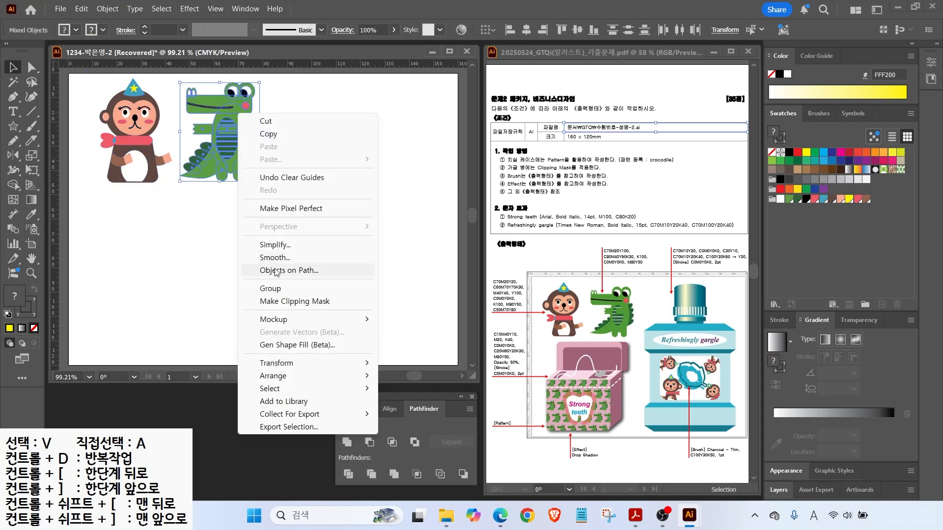
{"action": "left_click", "coordinate": [275, 288]}
{"action": "left_click", "coordinate": [312, 253]}
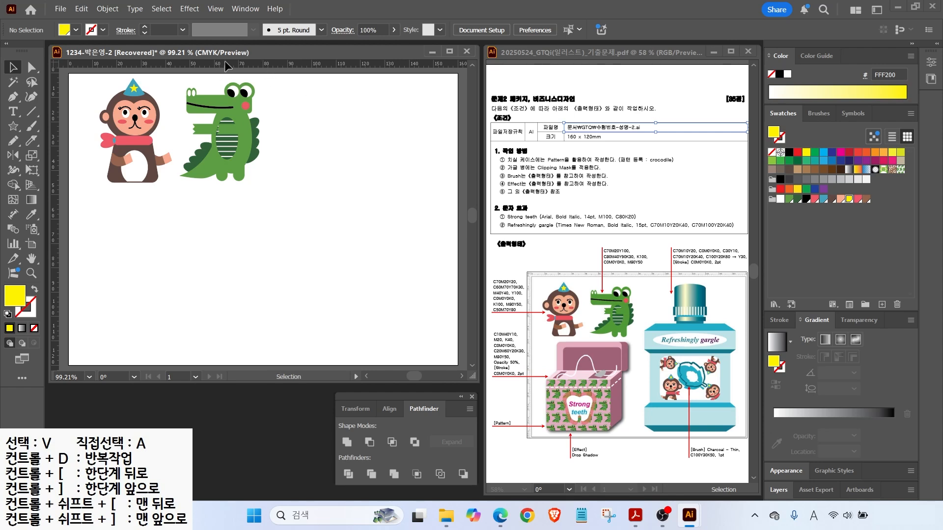
Place two horizontal guides and one vertical guide, then draw a rounded rectangle between them.
{"action": "left_click_drag", "start_coordinate": [249, 68], "coordinate": [249, 250]}
{"action": "left_click_drag", "start_coordinate": [235, 67], "coordinate": [186, 359]}
{"action": "left_click_drag", "start_coordinate": [54, 157], "coordinate": [216, 175]}
{"action": "left_click_drag", "start_coordinate": [13, 126], "coordinate": [64, 137]}
{"action": "left_click_drag", "start_coordinate": [87, 250], "coordinate": [215, 353]}
Add a light pink swatch with CMYK 0/20/0/0.
{"action": "left_click", "coordinate": [867, 199]}
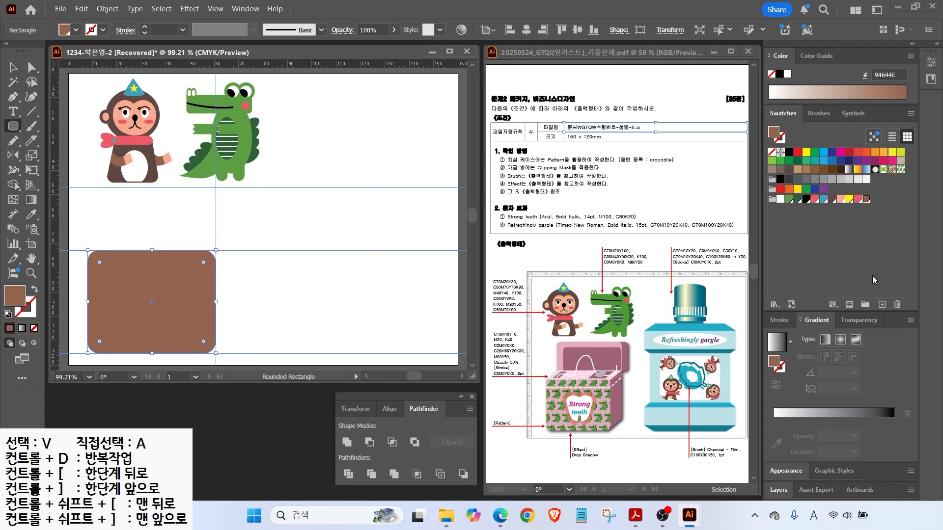
{"action": "left_click", "coordinate": [882, 305]}
{"action": "left_click_drag", "start_coordinate": [391, 242], "coordinate": [357, 243]}
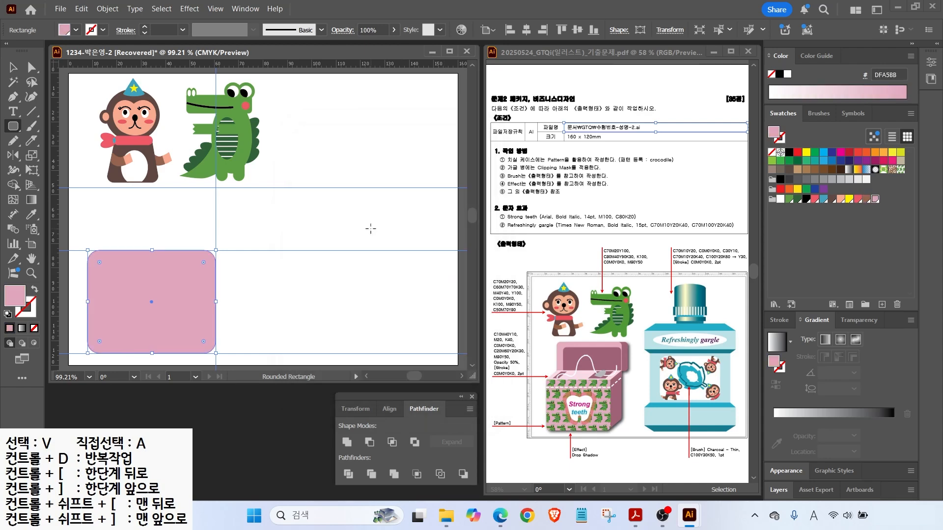
{"action": "double_click", "coordinate": [446, 236]}
{"action": "type", "text": "0"}
{"action": "key", "text": "Tab"}
{"action": "type", "text": "20"}
Add a grey swatch with CMYK 0/0/0/40.
{"action": "key", "text": "Tab"}
{"action": "type", "text": "0"}
{"action": "key", "text": "Return"}
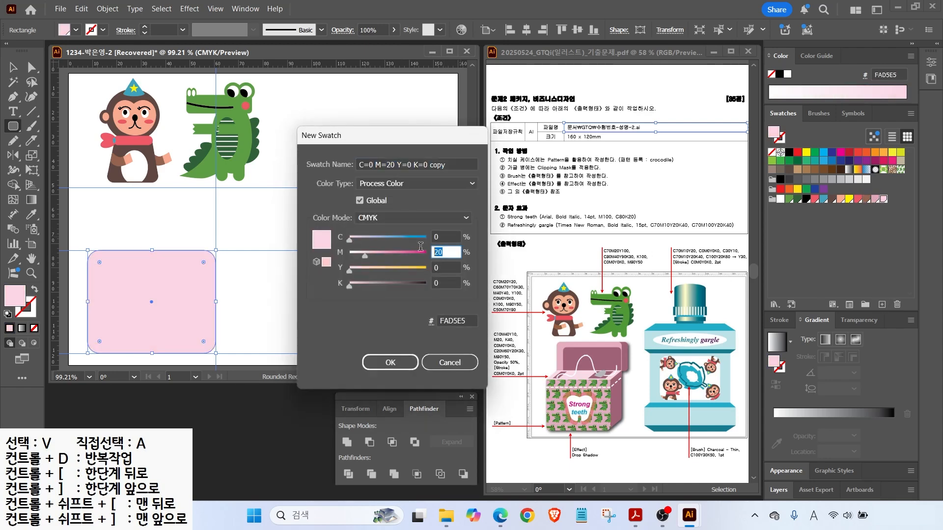
{"action": "type", "text": "0"}
{"action": "key", "text": "Tab"}
{"action": "key", "text": "Tab"}
{"action": "type", "text": "40"}
{"action": "key", "text": "Return"}
{"action": "left_click", "coordinate": [882, 304]}
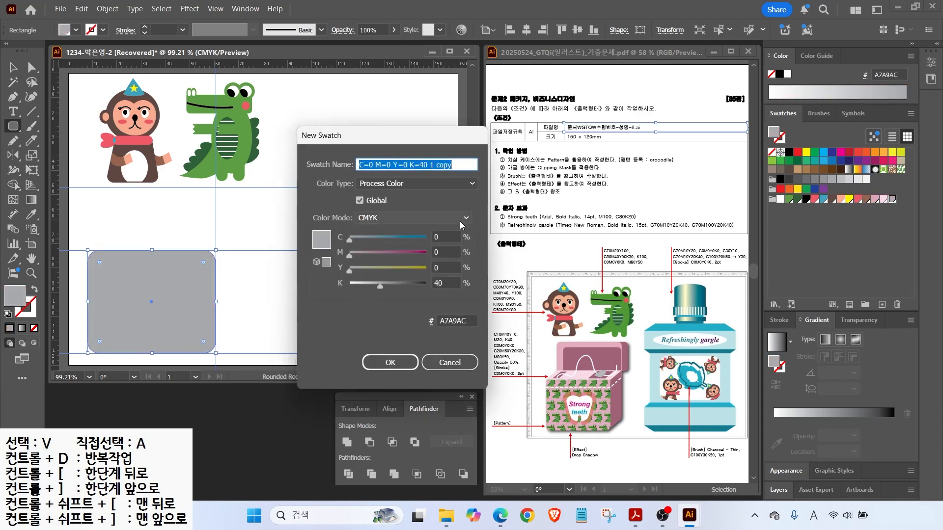
Add a mauve swatch with CMYK 20/60/20/30.
{"action": "type", "text": "20"}
{"action": "key", "text": "Tab"}
{"action": "type", "text": "60"}
{"action": "key", "text": "Tab"}
{"action": "type", "text": "20"}
Add a red swatch with colour values 0, 80 and 50.
{"action": "key", "text": "Tab"}
{"action": "type", "text": "30"}
{"action": "key", "text": "Return"}
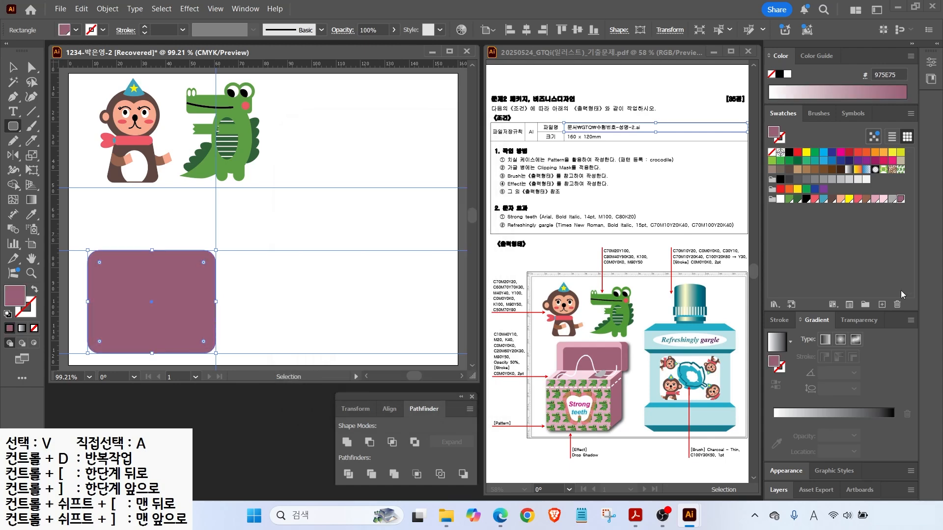
{"action": "double_click", "coordinate": [440, 241]}
{"action": "type", "text": "0"}
{"action": "key", "text": "Tab"}
{"action": "type", "text": "80"}
{"action": "key", "text": "Tab"}
{"action": "type", "text": "50"}
{"action": "key", "text": "Tab"}
{"action": "key", "text": "Return"}
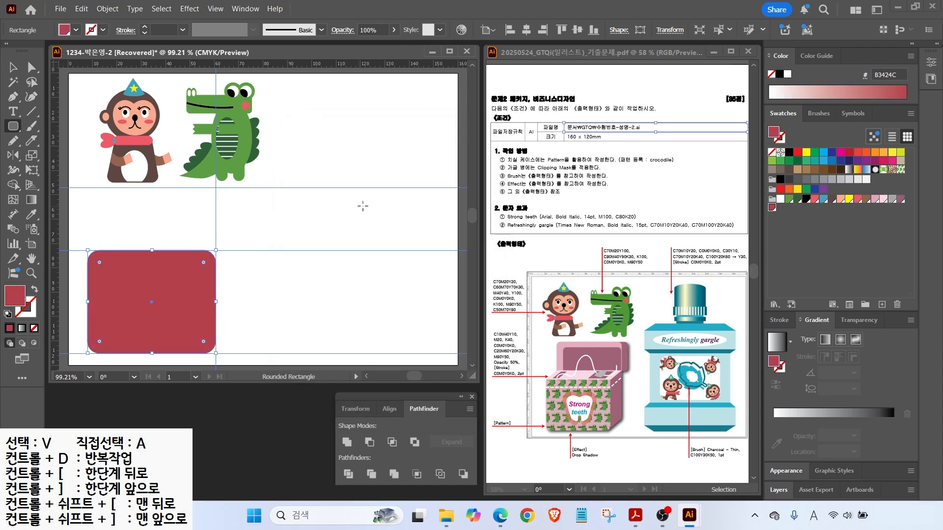
Edit the red swatch into a light pink with magenta 20, dismissing the name-in-use warning.
{"action": "double_click", "coordinate": [771, 209]}
{"action": "double_click", "coordinate": [524, 272]}
{"action": "type", "text": "0"}
{"action": "key", "text": "Return"}
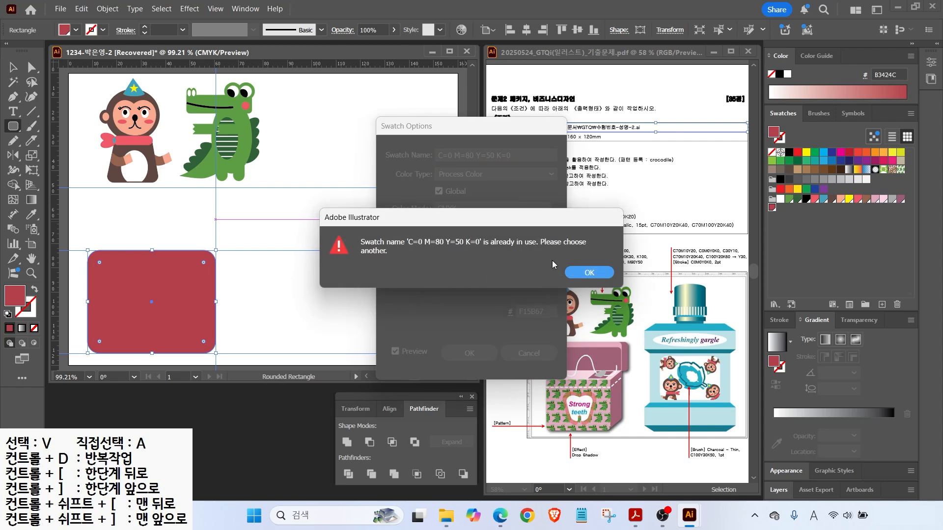
{"action": "left_click", "coordinate": [597, 277]}
{"action": "double_click", "coordinate": [521, 242]}
{"action": "type", "text": "20"}
{"action": "key", "text": "Tab"}
{"action": "type", "text": "0"}
{"action": "key", "text": "Return"}
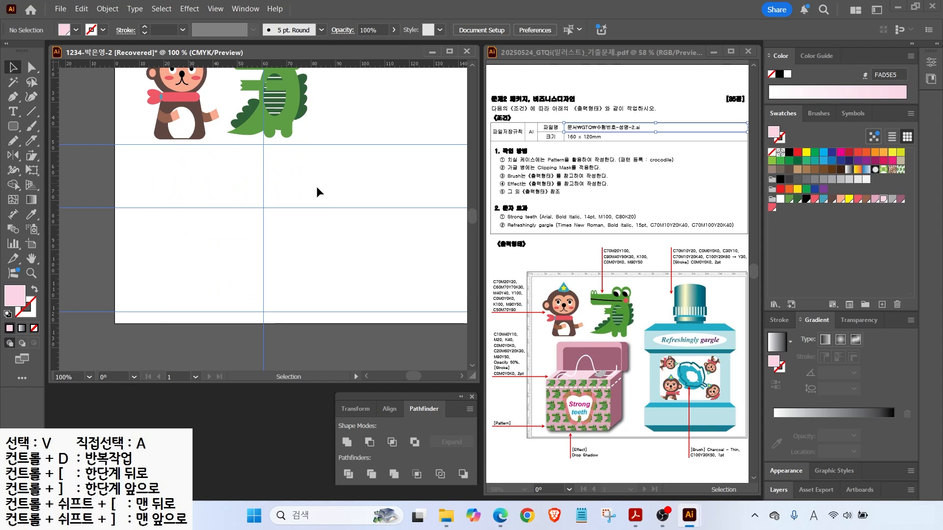
Draw the box's front panel rectangle between the guides and square off its top corners.
{"action": "left_click", "coordinate": [13, 126]}
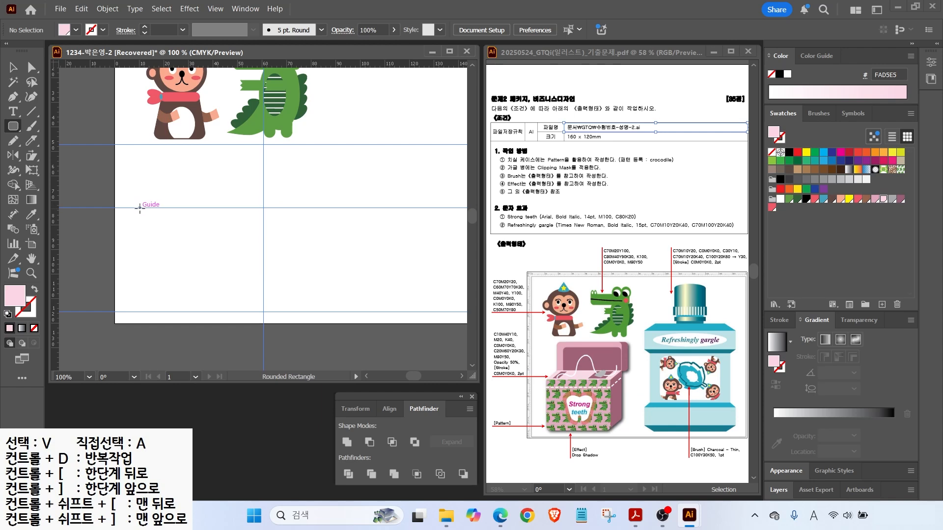
{"action": "left_click_drag", "start_coordinate": [140, 207], "coordinate": [263, 312]}
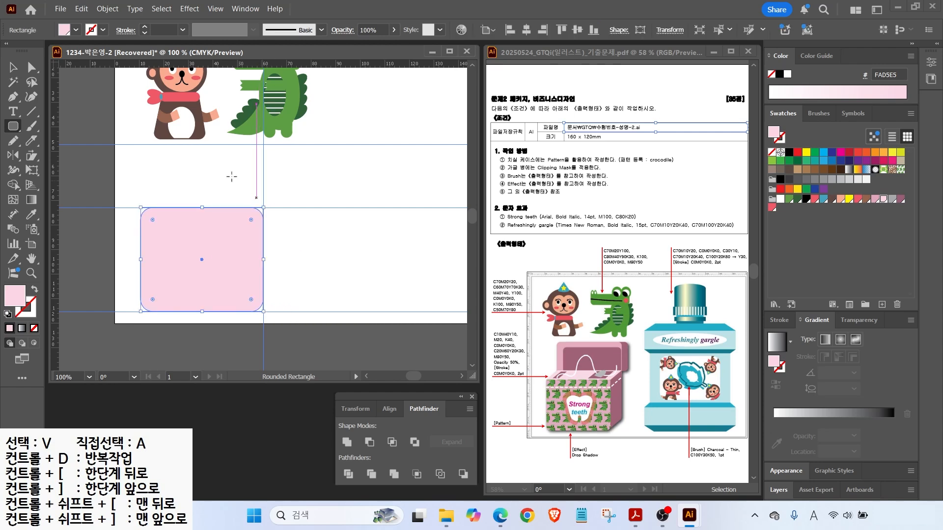
{"action": "key", "text": "a"}
{"action": "left_click_drag", "start_coordinate": [153, 220], "coordinate": [143, 213]}
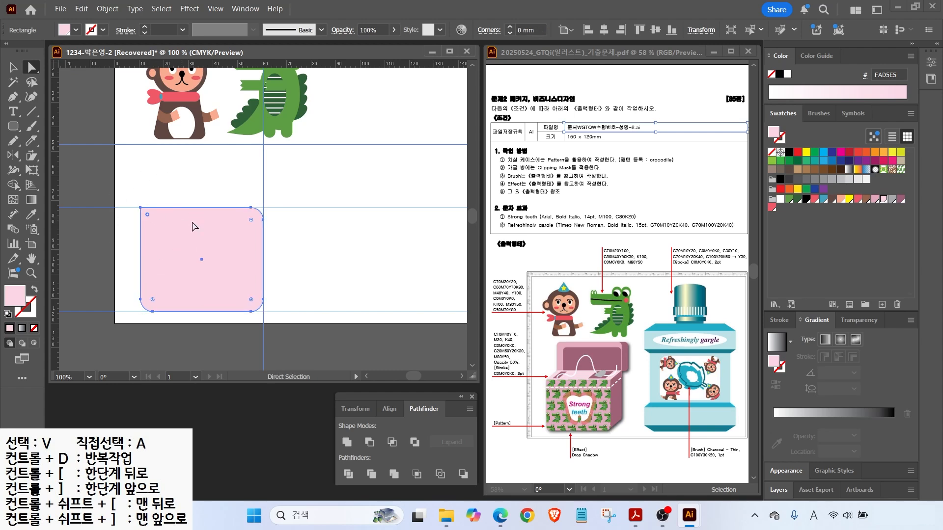
{"action": "left_click", "coordinate": [181, 220]}
{"action": "key", "text": "v"}
{"action": "left_click_drag", "start_coordinate": [202, 215], "coordinate": [202, 214]}
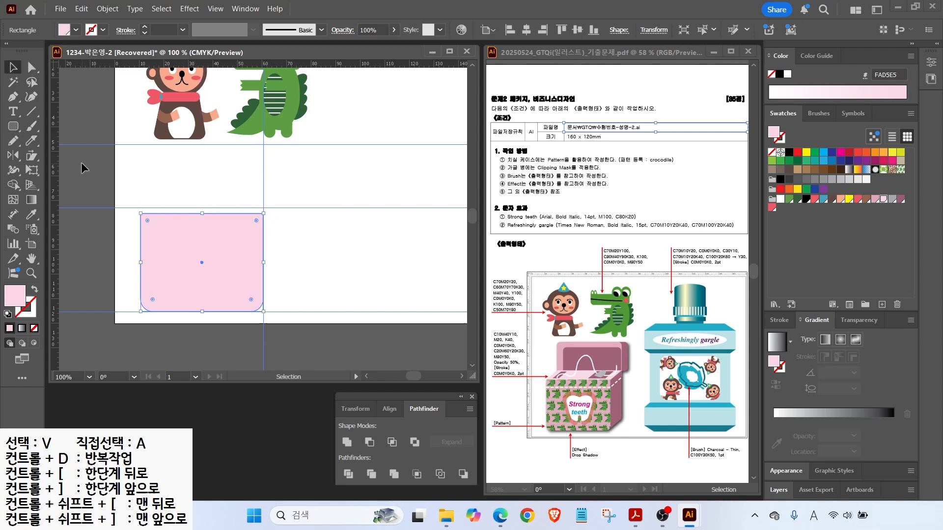
Draw a top-face strip above the panel and slant it into a parallelogram.
{"action": "right_click", "coordinate": [14, 128]}
{"action": "left_click", "coordinate": [51, 126]}
{"action": "mouse_move", "coordinate": [141, 186]}
{"action": "left_mouse_down"}
{"action": "mouse_move", "coordinate": [204, 216]}
{"action": "mouse_move", "coordinate": [264, 213]}
{"action": "left_mouse_up"}
{"action": "key", "text": "a"}
{"action": "left_click_drag", "start_coordinate": [126, 169], "coordinate": [285, 186]}
{"action": "left_click", "coordinate": [382, 357]}
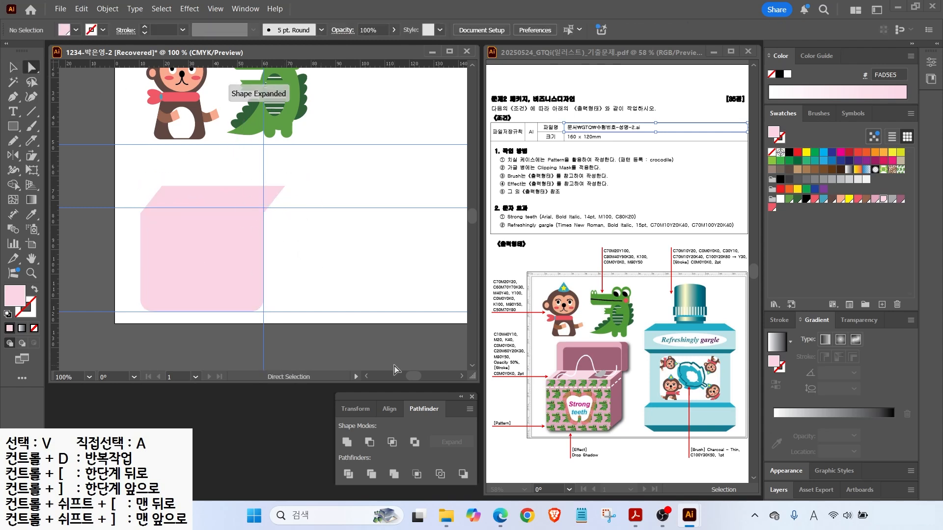
Pen-draw the box's side face and fill it with mauve.
{"action": "key", "text": "p"}
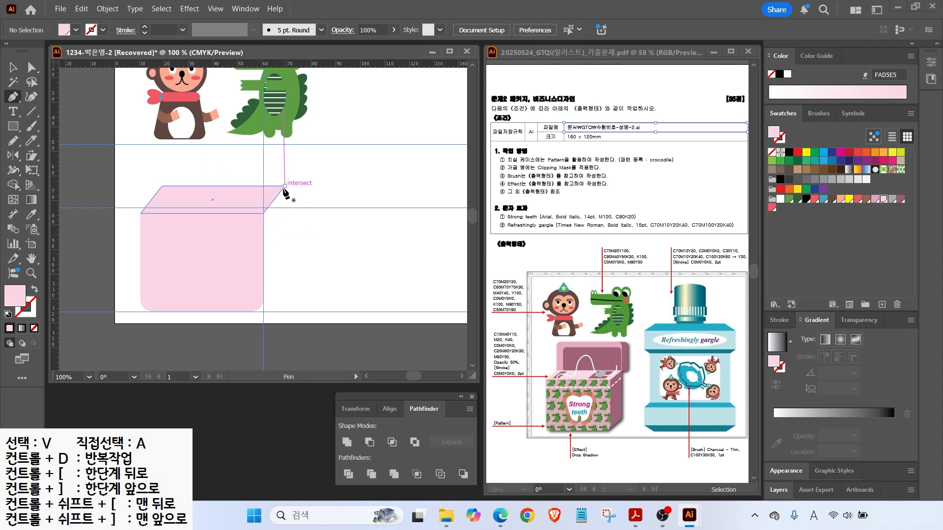
{"action": "left_click", "coordinate": [285, 186], "text": "ctrl"}
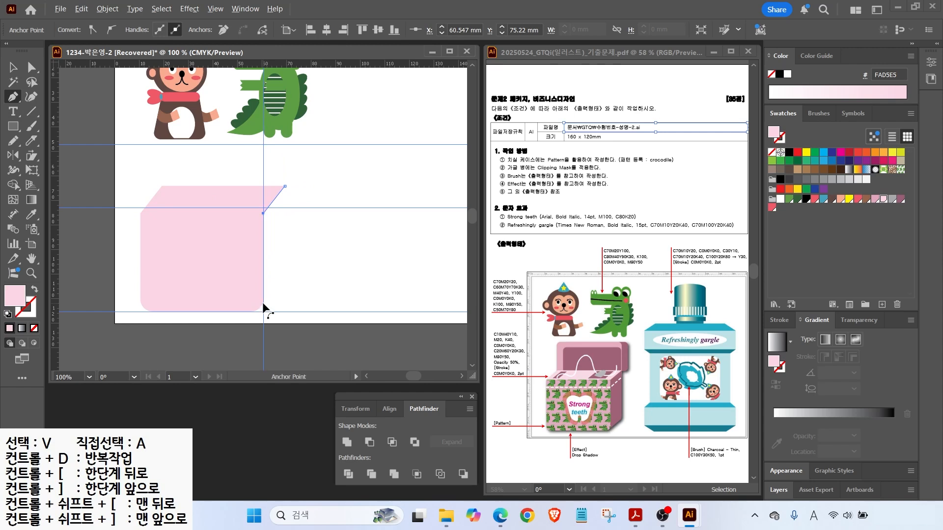
{"action": "scroll", "coordinate": [265, 312], "scroll_direction": "up", "scroll_amount": 4}
{"action": "left_click", "coordinate": [262, 292]}
{"action": "scroll", "coordinate": [268, 291], "scroll_direction": "down", "scroll_amount": 4}
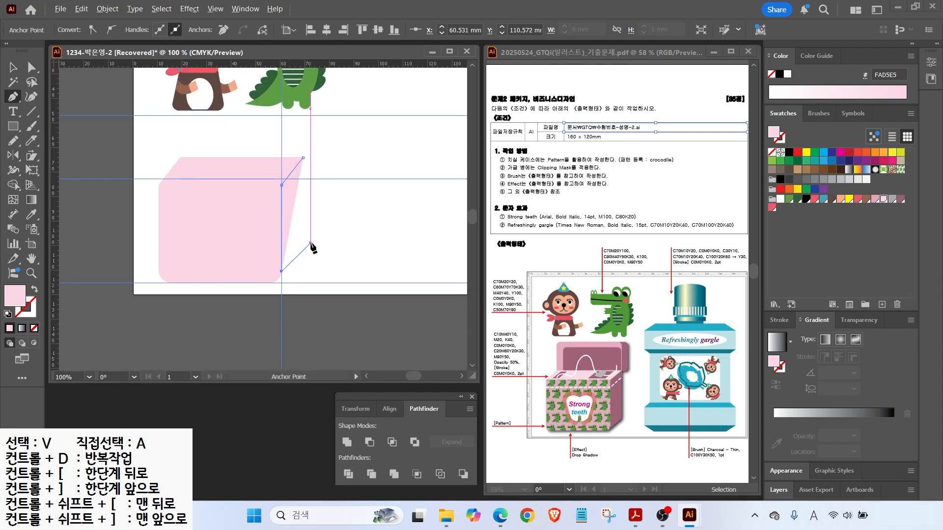
{"action": "left_click", "coordinate": [303, 245]}
{"action": "left_click", "coordinate": [303, 158]}
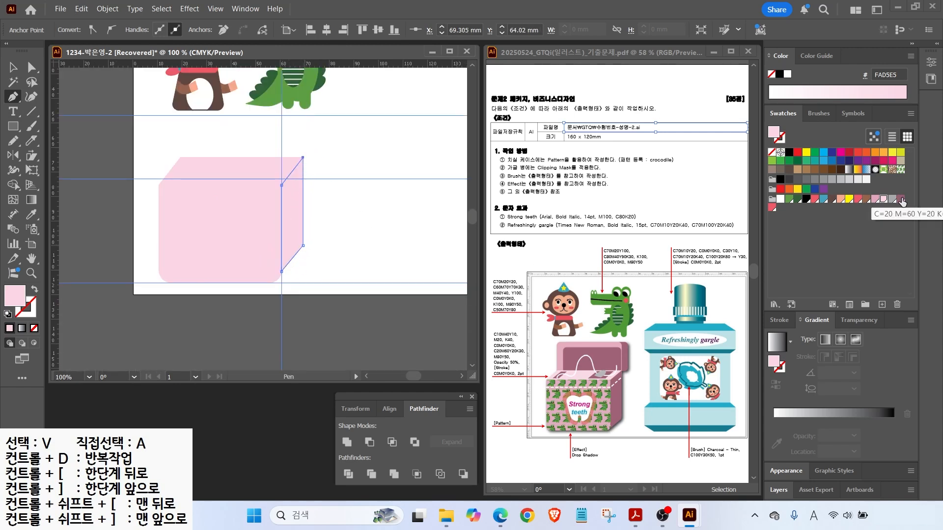
{"action": "left_click", "coordinate": [900, 198]}
{"action": "scroll", "coordinate": [318, 229], "scroll_direction": "up", "scroll_amount": 2}
Adjust the side face's lower anchors and send it behind the front face.
{"action": "key", "text": "a"}
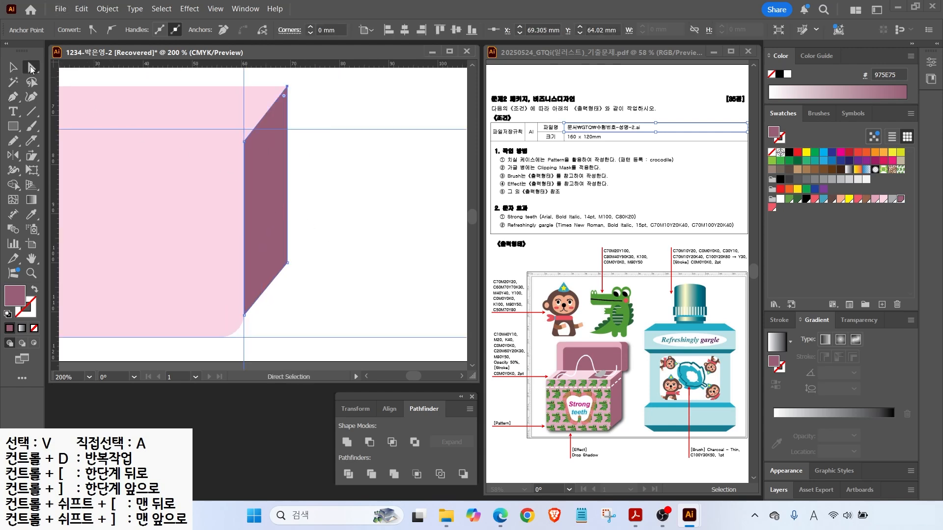
{"action": "left_click", "coordinate": [287, 263]}
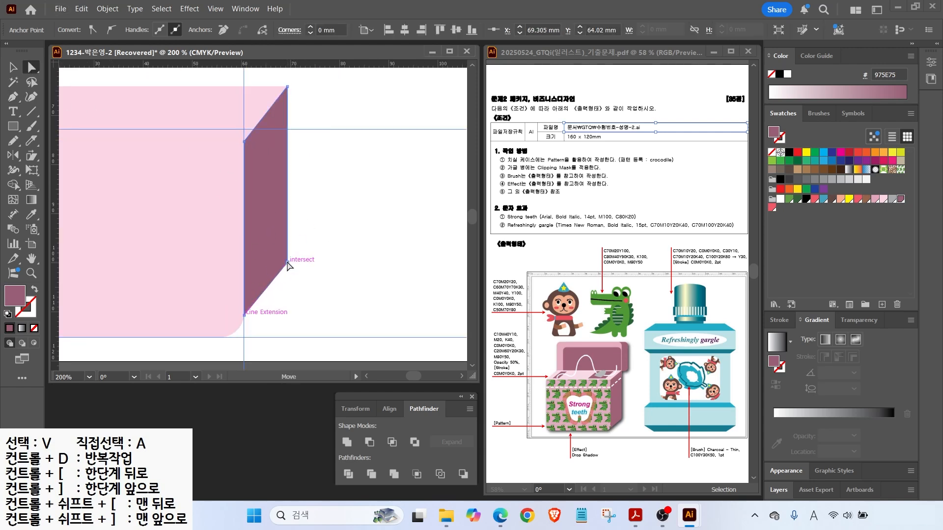
{"action": "left_click_drag", "start_coordinate": [278, 259], "coordinate": [267, 242]}
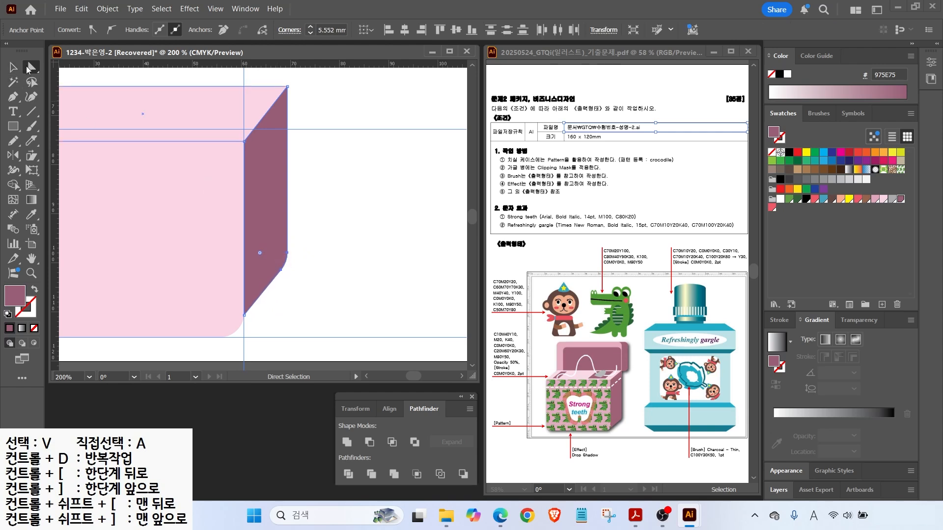
{"action": "scroll", "coordinate": [255, 317], "scroll_direction": "up", "scroll_amount": 2}
{"action": "left_click_drag", "start_coordinate": [249, 325], "coordinate": [266, 275]}
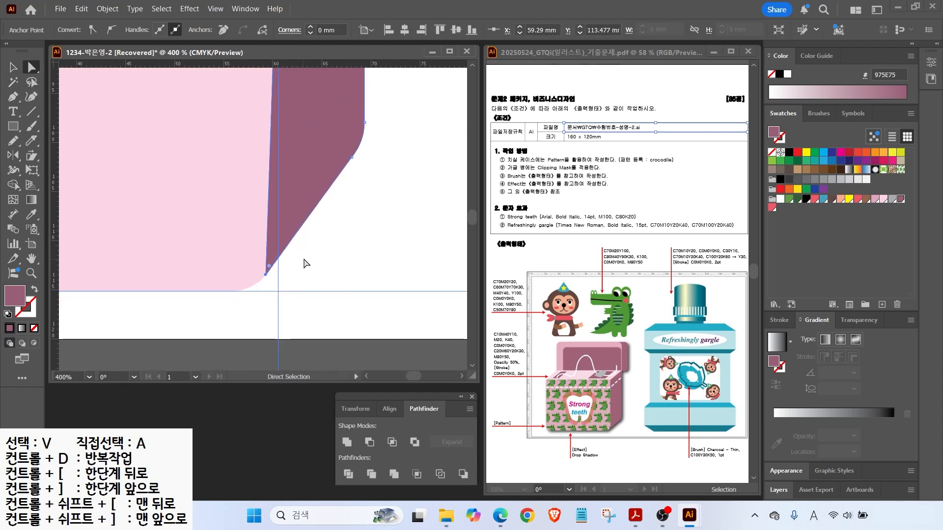
{"action": "scroll", "coordinate": [263, 220], "scroll_direction": "down", "scroll_amount": 2}
{"action": "right_click", "coordinate": [308, 211]}
{"action": "mouse_move", "coordinate": [370, 443]}
{"action": "left_click", "coordinate": [486, 482]}
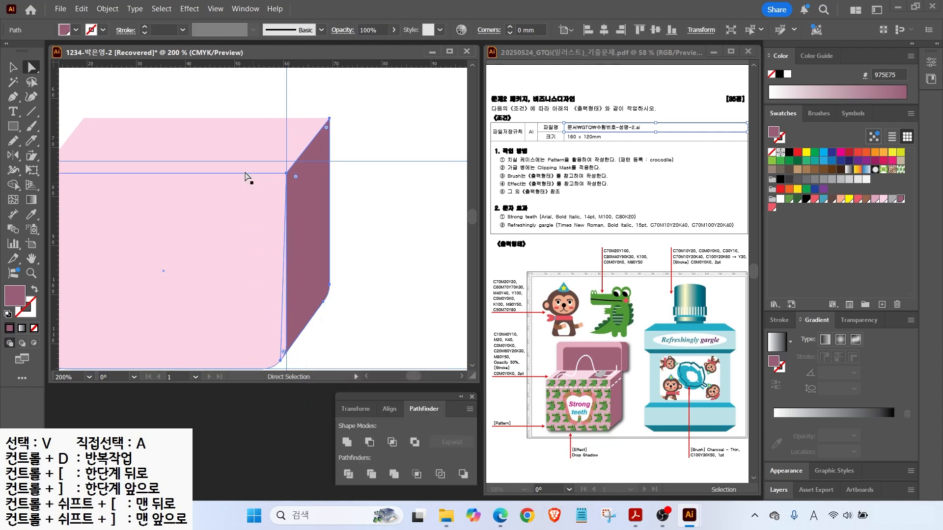
Fill the box's front face with the darker pink.
{"action": "left_click_drag", "start_coordinate": [267, 133], "coordinate": [286, 171]}
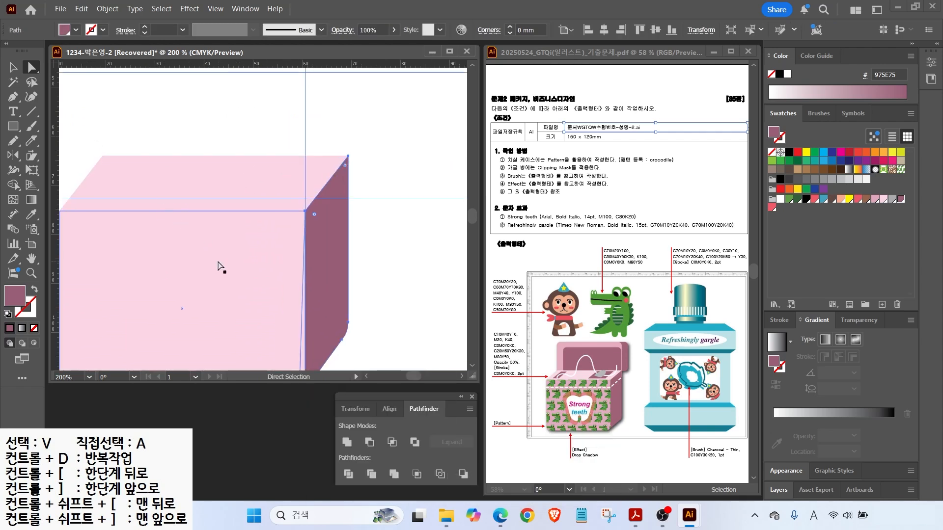
{"action": "left_click", "coordinate": [218, 265]}
{"action": "left_click", "coordinate": [875, 199]}
Draw a rounded rectangle lid above the box and square off its bottom corners.
{"action": "key", "text": "m"}
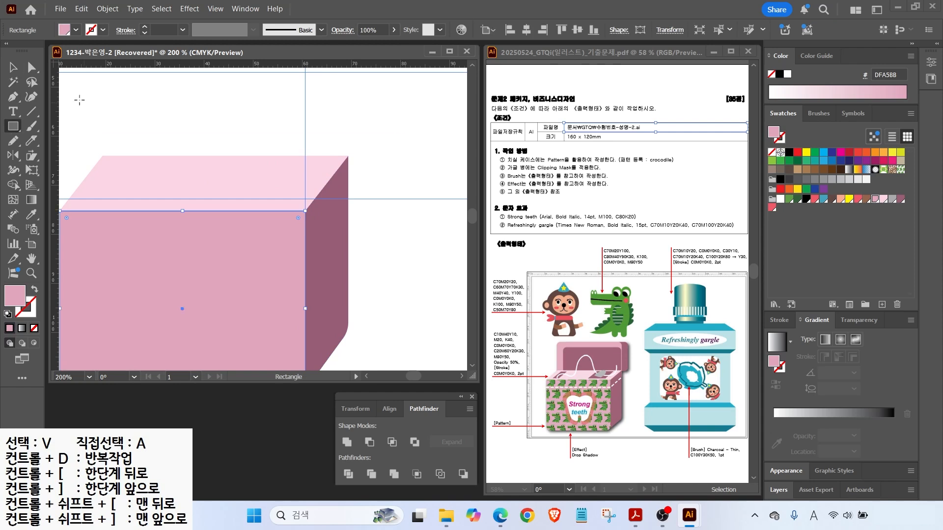
{"action": "mouse_move", "coordinate": [13, 126]}
{"action": "left_mouse_down"}
{"action": "mouse_move", "coordinate": [74, 142]}
{"action": "mouse_move", "coordinate": [346, 72]}
{"action": "left_mouse_up"}
{"action": "key", "text": "Down"}
{"action": "key", "text": "Down"}
{"action": "key", "text": "Down"}
{"action": "key", "text": "Down"}
{"action": "key", "text": "a"}
{"action": "left_click_drag", "start_coordinate": [338, 145], "coordinate": [351, 168]}
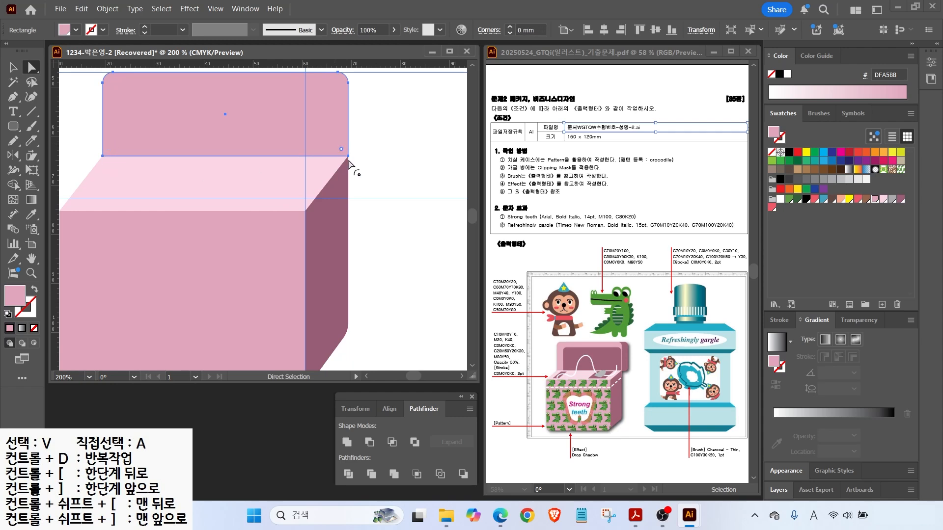
Overlay a narrower dark mauve copy of the lid, divide the shapes, and delete the stray piece.
{"action": "left_click", "coordinate": [13, 67]}
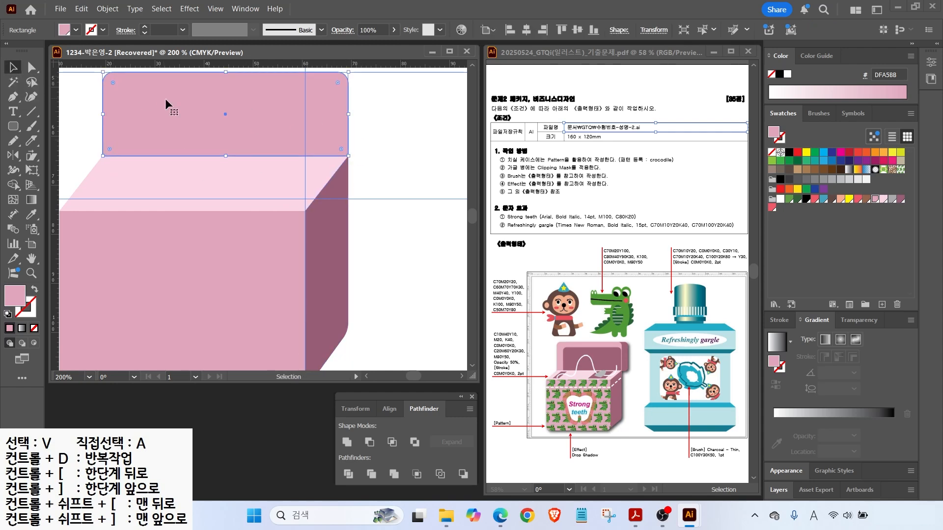
{"action": "left_click_drag", "start_coordinate": [185, 118], "coordinate": [193, 137]}
{"action": "left_click_drag", "start_coordinate": [356, 133], "coordinate": [343, 134]}
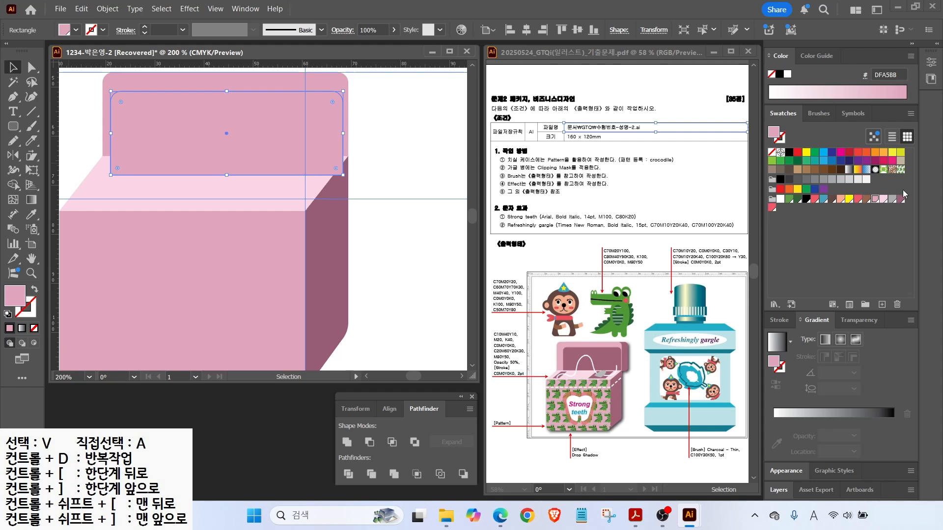
{"action": "left_click", "coordinate": [900, 199]}
{"action": "left_click_drag", "start_coordinate": [110, 133], "coordinate": [123, 133]}
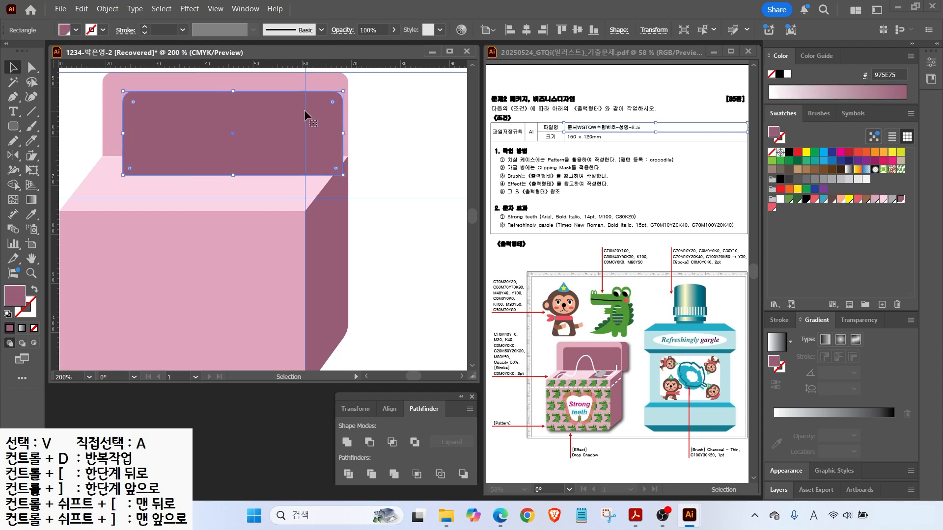
{"action": "left_click", "coordinate": [112, 122], "text": "shift"}
{"action": "left_click", "coordinate": [349, 475]}
{"action": "left_click_drag", "start_coordinate": [32, 68], "coordinate": [64, 83]}
{"action": "left_click", "coordinate": [381, 173]}
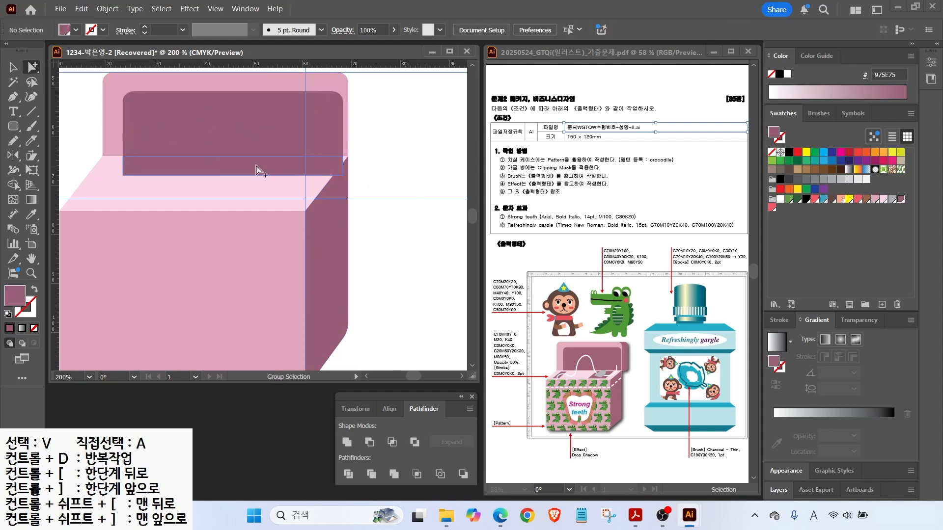
{"action": "left_click", "coordinate": [269, 170]}
{"action": "key", "text": "Delete"}
Draw a 975E75 rounded rectangle, send it behind the lid, and shift it slightly left.
{"action": "scroll", "coordinate": [373, 144], "scroll_direction": "up", "scroll_amount": 2}
{"action": "left_click", "coordinate": [286, 114]}
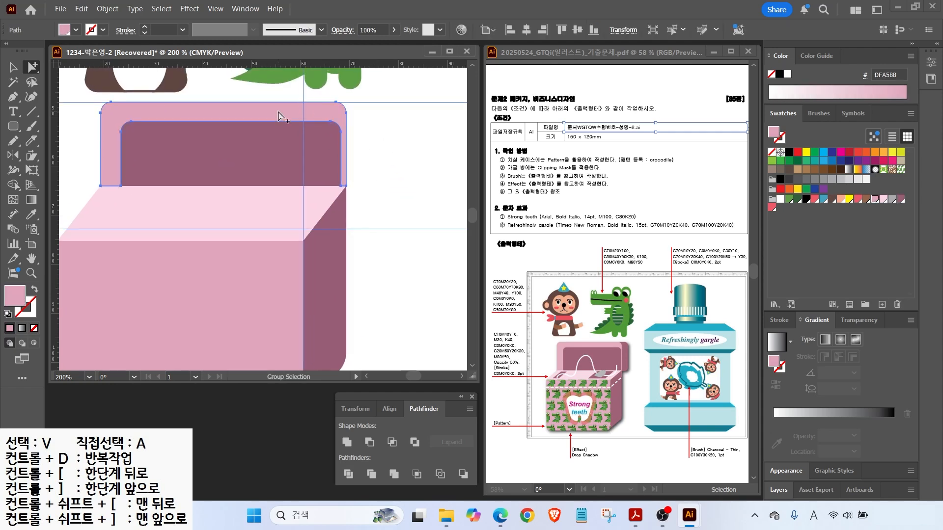
{"action": "left_click", "coordinate": [13, 126]}
{"action": "left_click", "coordinate": [89, 140]}
{"action": "left_click_drag", "start_coordinate": [294, 103], "coordinate": [379, 187]}
{"action": "left_click", "coordinate": [901, 199]}
{"action": "key", "text": "ctrl+shift+bracketleft"}
{"action": "key", "text": "v"}
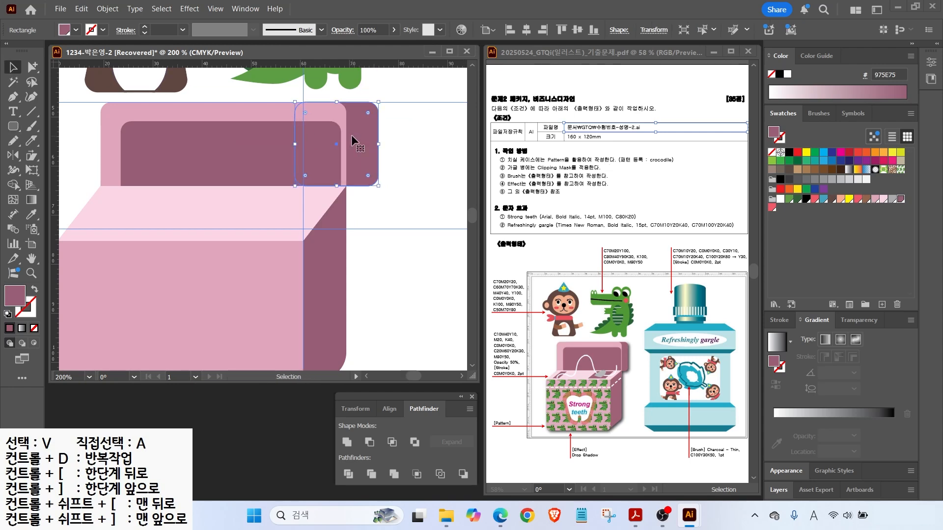
{"action": "left_click_drag", "start_coordinate": [351, 141], "coordinate": [341, 141]}
{"action": "left_click", "coordinate": [384, 120]}
Draw a small dark rectangle on the box top and place a copy to its right.
{"action": "key", "text": "m"}
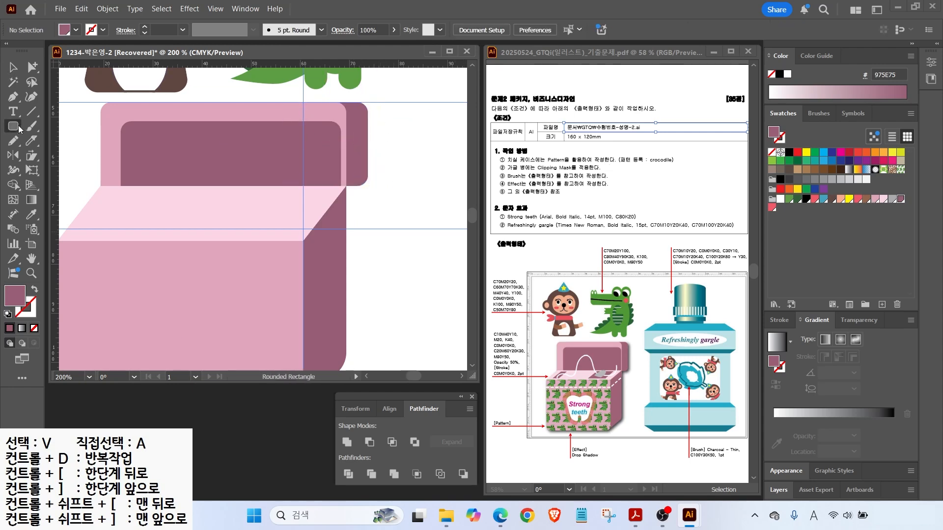
{"action": "mouse_move", "coordinate": [114, 195]}
{"action": "left_mouse_down"}
{"action": "mouse_move", "coordinate": [124, 234]}
{"action": "mouse_move", "coordinate": [252, 224]}
{"action": "left_mouse_up"}
{"action": "key", "text": "v"}
{"action": "left_click_drag", "start_coordinate": [260, 213], "coordinate": [288, 213]}
Slant both slot rectangles into parallelograms and nudge the left one further left.
{"action": "key", "text": "a"}
{"action": "left_click", "coordinate": [117, 198]}
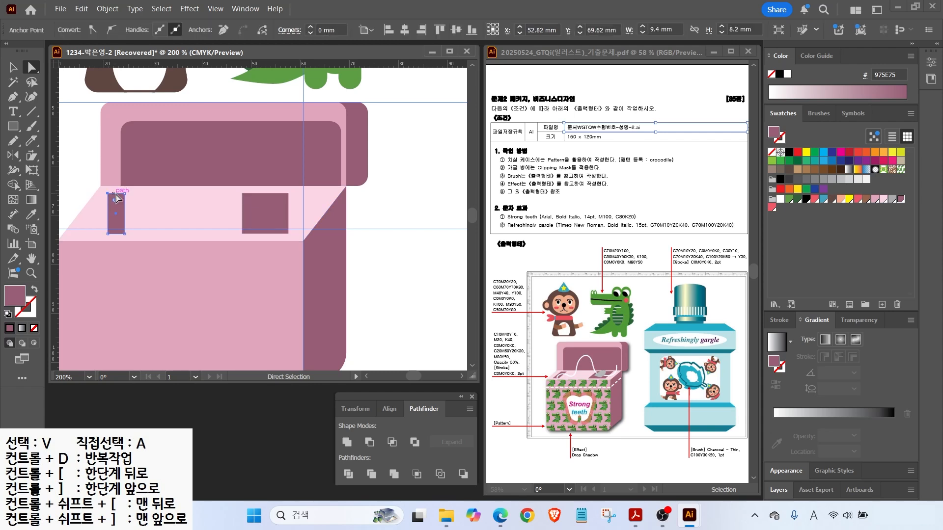
{"action": "left_click", "coordinate": [287, 199], "text": "shift"}
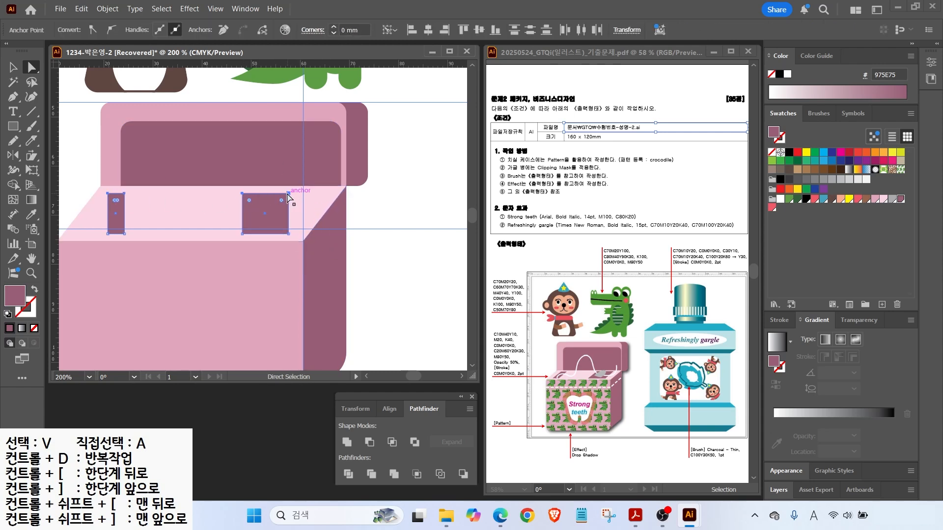
{"action": "left_click_drag", "start_coordinate": [288, 194], "coordinate": [322, 202]}
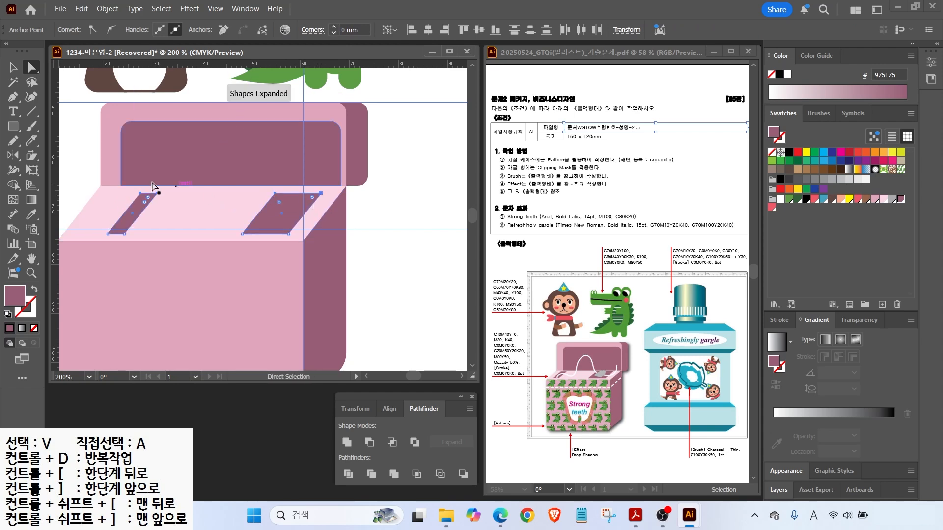
{"action": "left_click", "coordinate": [71, 164]}
{"action": "left_click_drag", "start_coordinate": [135, 213], "coordinate": [111, 212]}
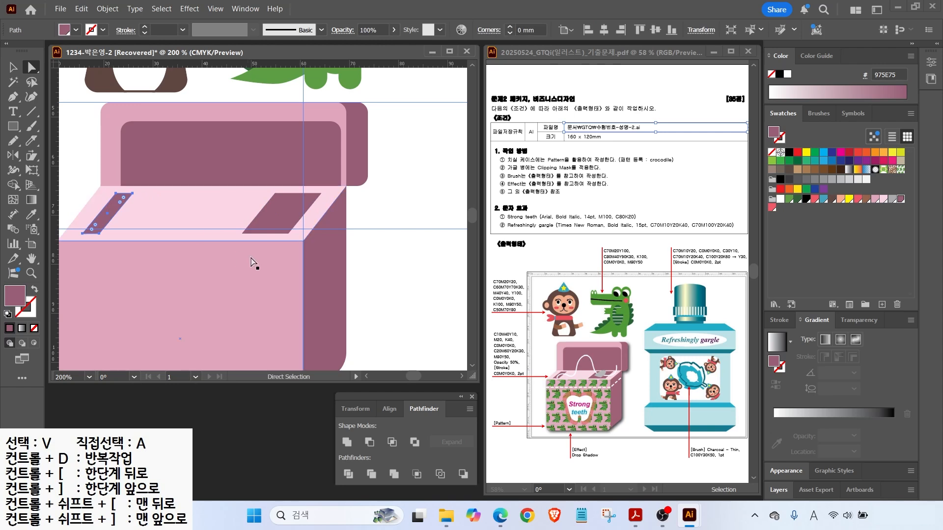
{"action": "left_click_drag", "start_coordinate": [242, 260], "coordinate": [332, 173]}
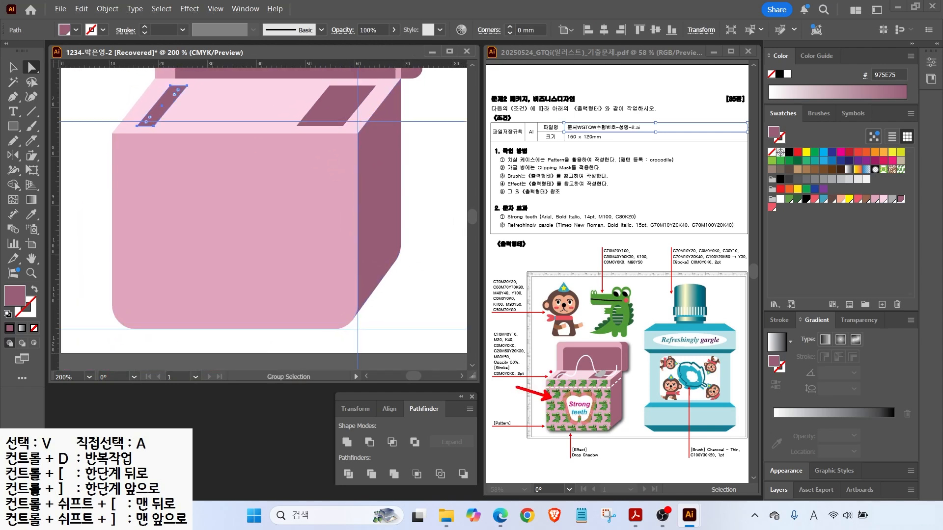
Select the pink front face and fill it with the crocodile pattern swatch.
{"action": "key", "text": "v"}
{"action": "left_click", "coordinate": [188, 258]}
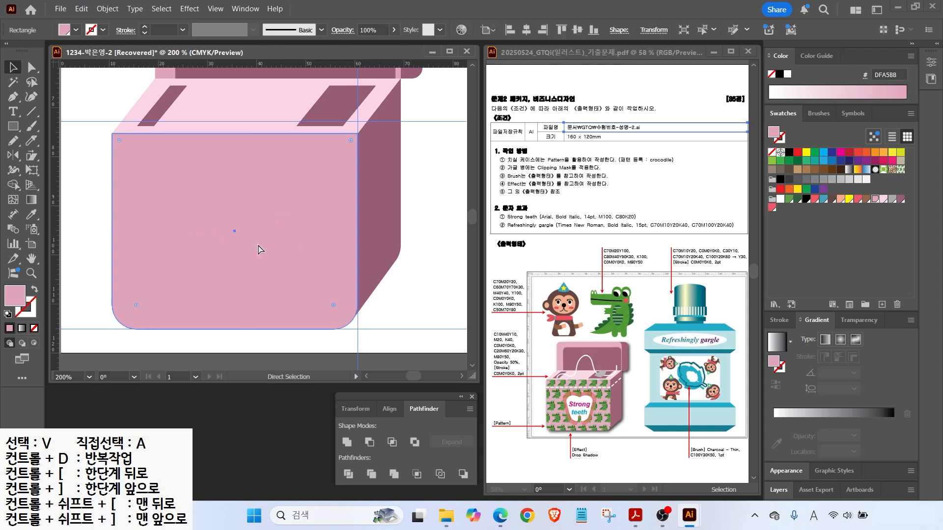
{"action": "key", "text": "a"}
{"action": "key", "text": "v"}
{"action": "key", "text": "ctrl+d"}
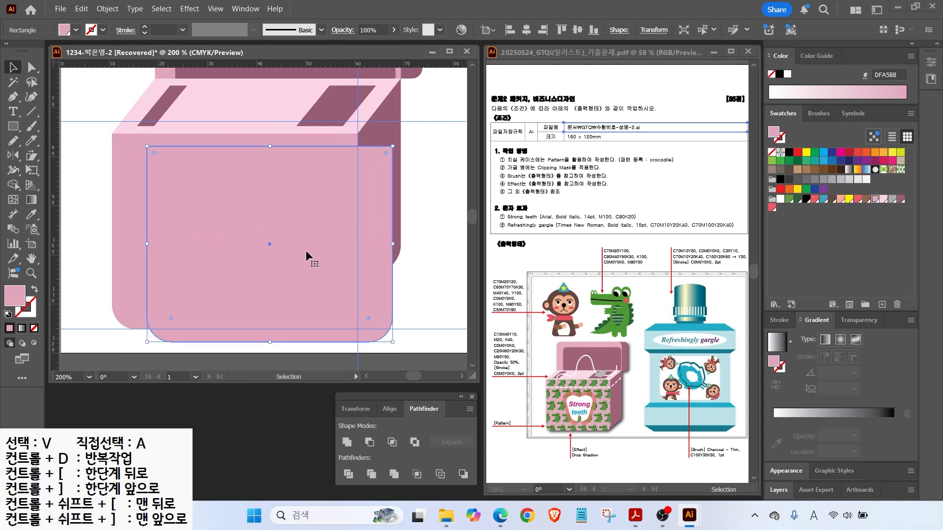
{"action": "key", "text": "ctrl+z"}
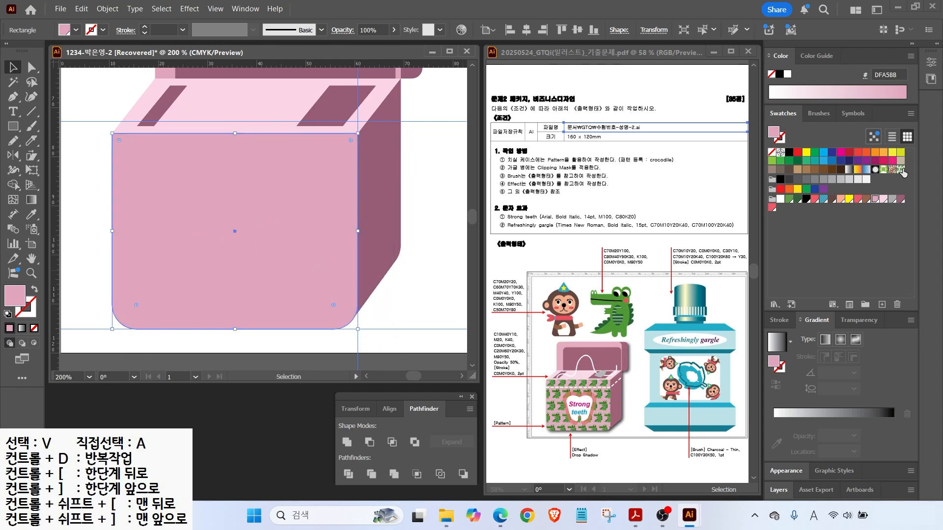
{"action": "left_click", "coordinate": [902, 170]}
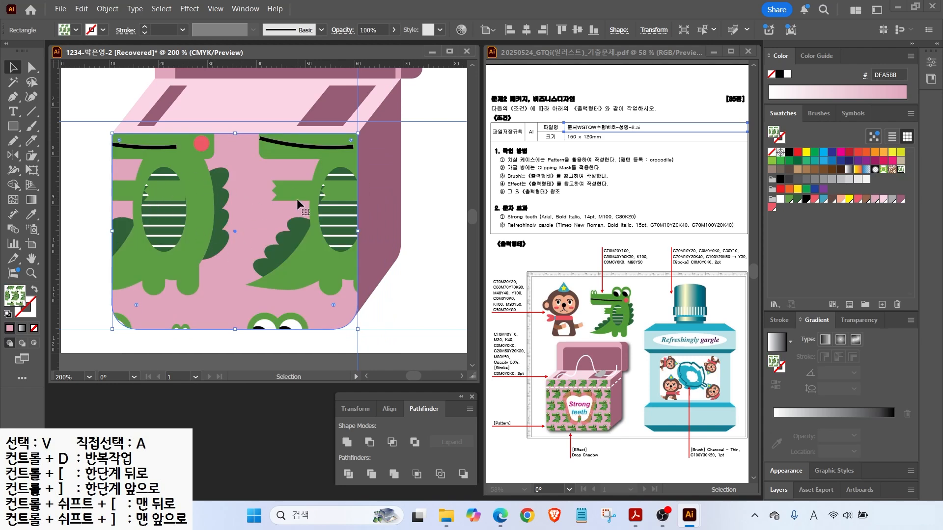
Scale only the crocodile pattern uniformly to 20%, leaving the rectangle's size unchanged.
{"action": "left_click", "coordinate": [34, 158]}
{"action": "left_click_drag", "start_coordinate": [34, 159], "coordinate": [59, 156]}
{"action": "double_click", "coordinate": [31, 156]}
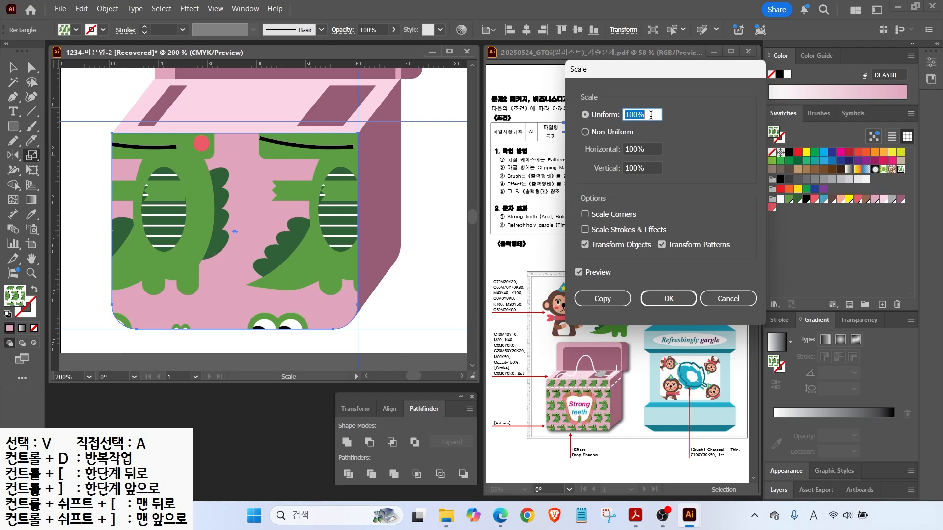
{"action": "left_click", "coordinate": [579, 273]}
{"action": "left_click", "coordinate": [578, 273]}
{"action": "left_click", "coordinate": [578, 272]}
{"action": "left_click", "coordinate": [578, 273]}
{"action": "left_click", "coordinate": [578, 272]}
{"action": "left_click", "coordinate": [578, 273]}
{"action": "key", "text": "ctrl"}
{"action": "key", "text": "ctrl"}
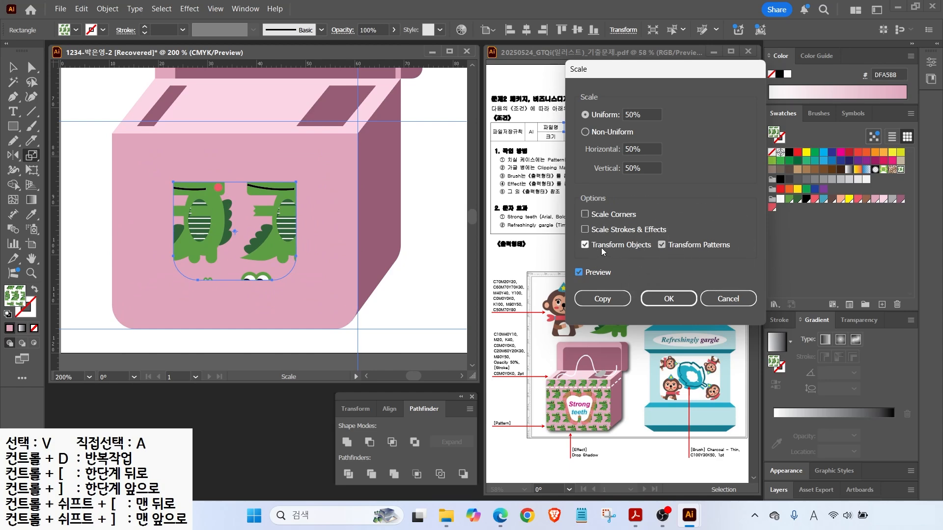
{"action": "left_click", "coordinate": [585, 245]}
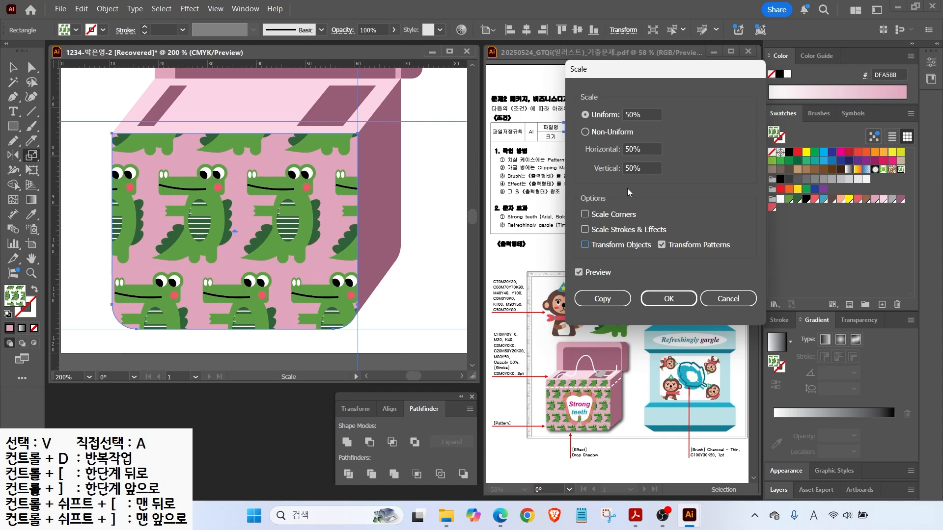
{"action": "left_click", "coordinate": [648, 115]}
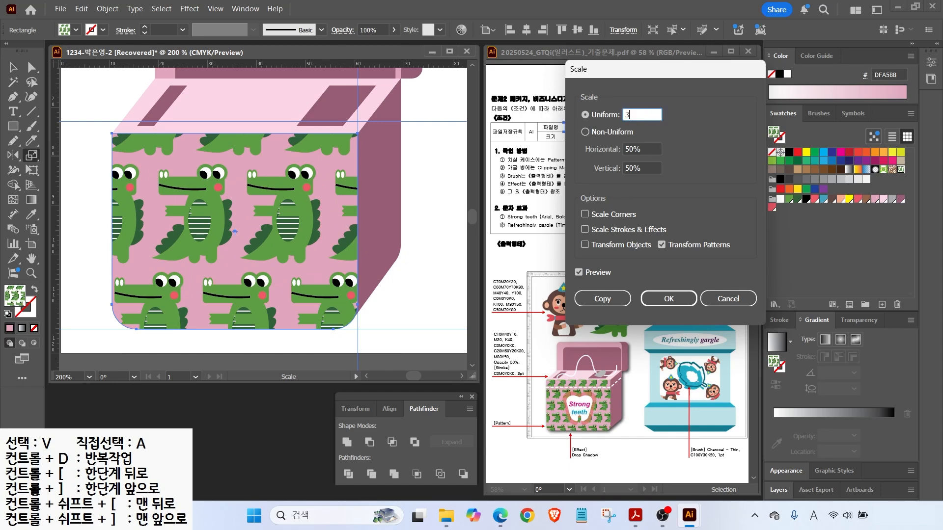
{"action": "key", "text": "Tab"}
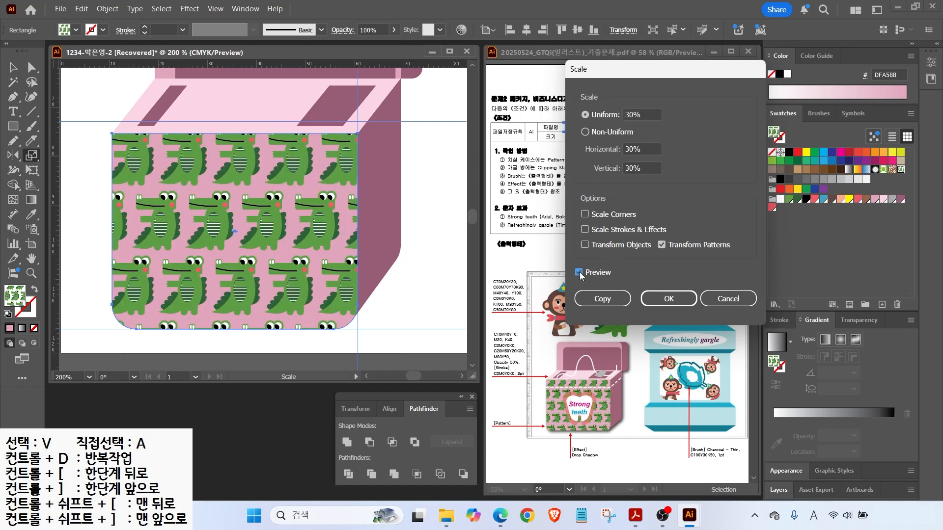
{"action": "left_click", "coordinate": [648, 115]}
{"action": "type", "text": "20"}
{"action": "key", "text": "Tab"}
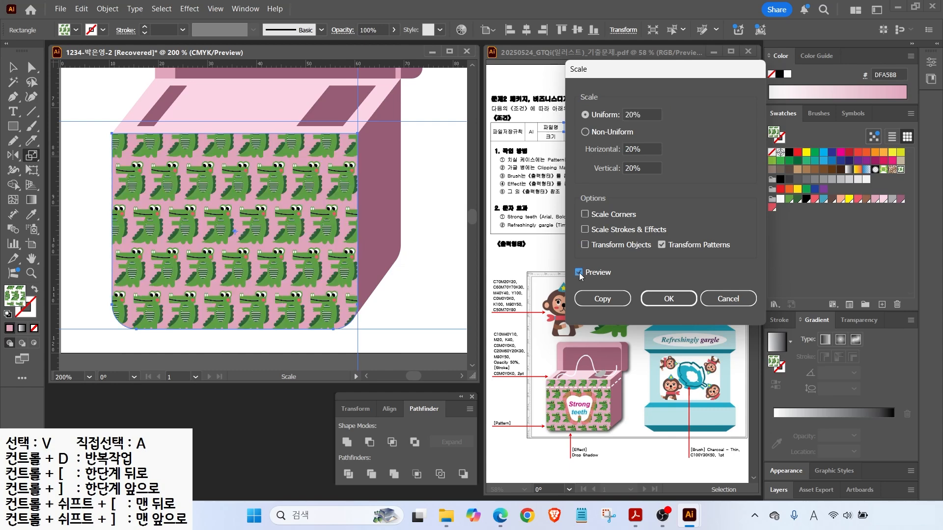
{"action": "left_click", "coordinate": [668, 298]}
Pan the view up to bring the box lid into view.
{"action": "scroll", "coordinate": [273, 219], "scroll_direction": "up", "scroll_amount": 2}
{"action": "scroll", "coordinate": [273, 219], "scroll_direction": "right", "scroll_amount": 1}
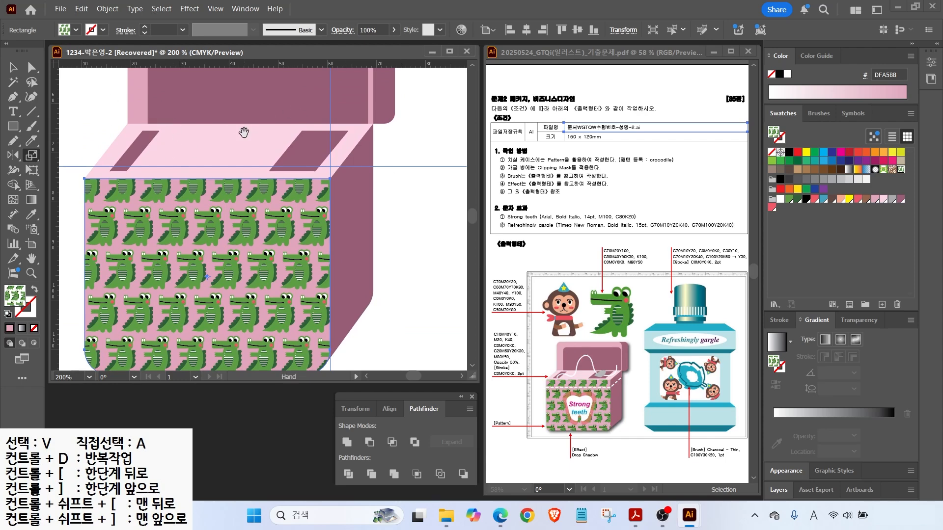
{"action": "left_click_drag", "start_coordinate": [244, 132], "coordinate": [251, 215]}
{"action": "left_click", "coordinate": [14, 145]}
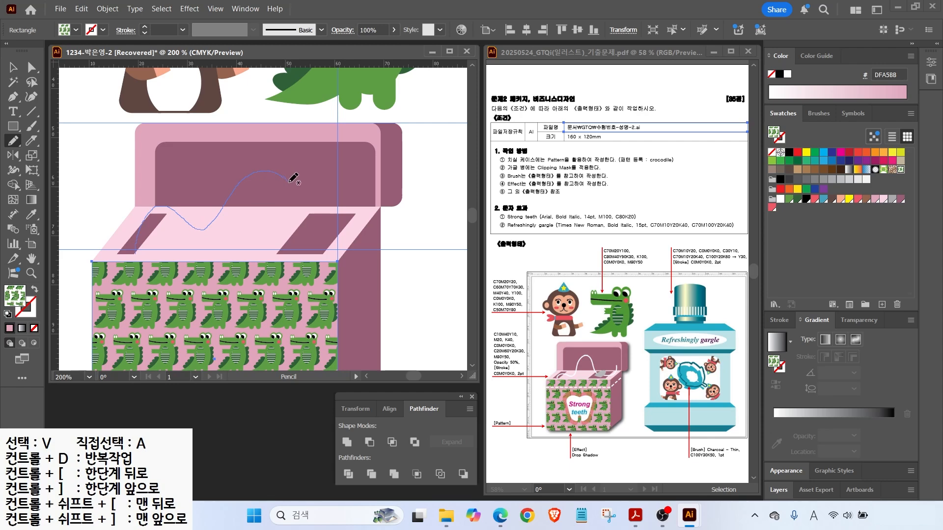
Draw a wavy handle curve above the lid with a white 2 pt stroke.
{"action": "left_click_drag", "start_coordinate": [319, 240], "coordinate": [319, 240]}
{"action": "key", "text": "v"}
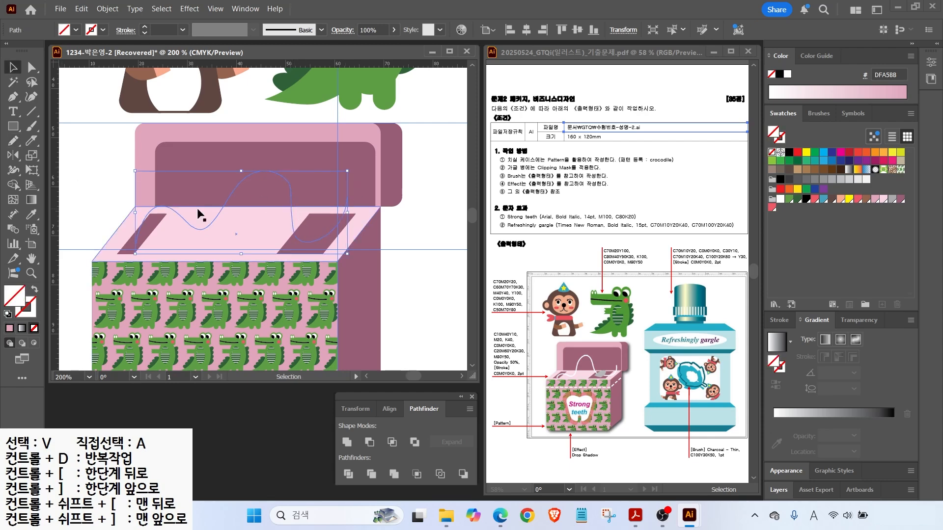
{"action": "key", "text": "x"}
{"action": "left_click", "coordinate": [780, 199]}
{"action": "left_click_drag", "start_coordinate": [348, 213], "coordinate": [339, 213]}
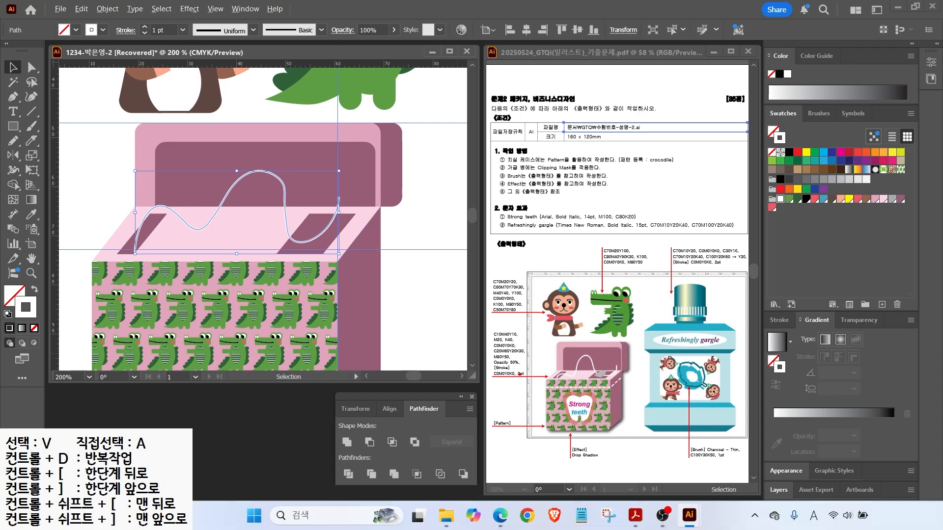
{"action": "left_click_drag", "start_coordinate": [532, 379], "coordinate": [546, 363]}
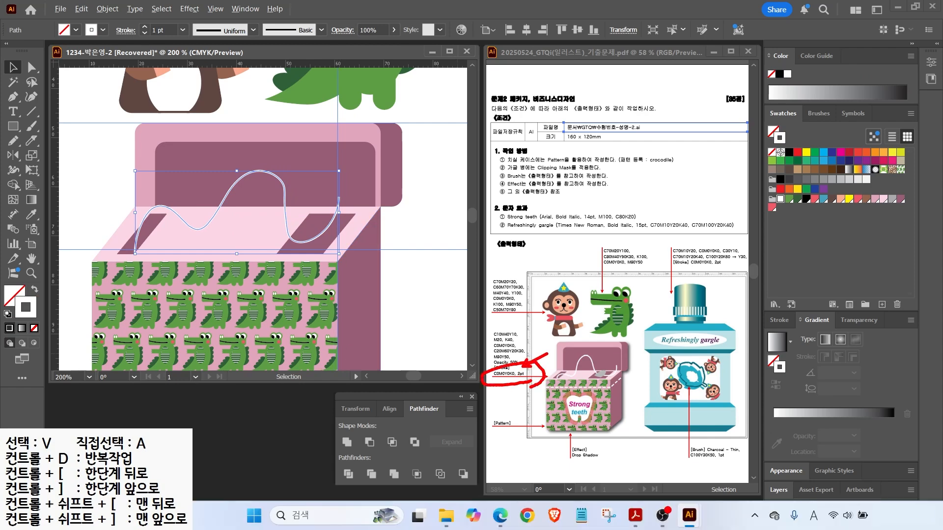
{"action": "left_click", "coordinate": [780, 320]}
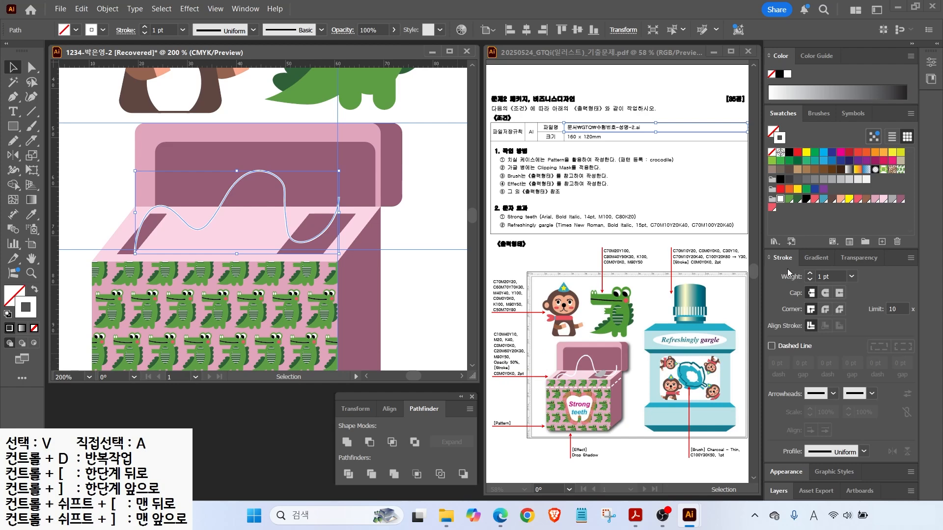
{"action": "left_click", "coordinate": [809, 272]}
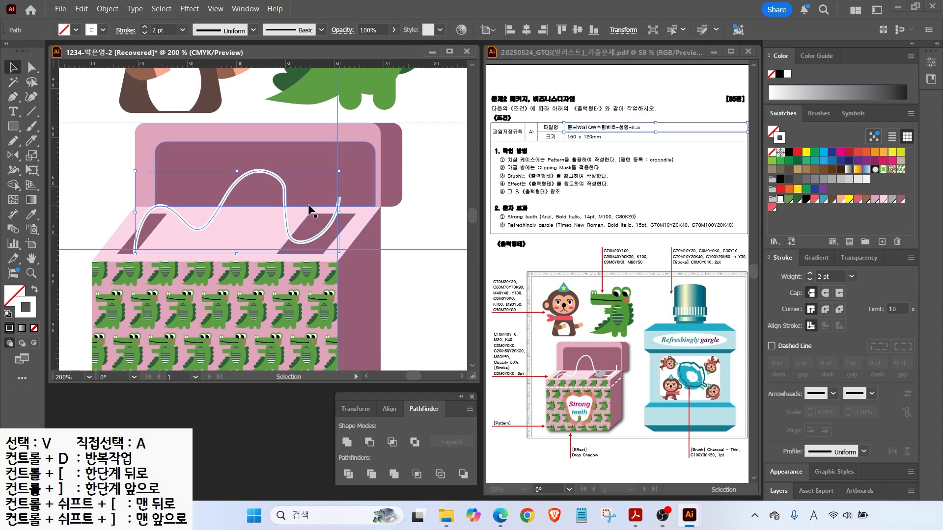
Draw a small closed Pen shape as a fastener at the right slot.
{"action": "left_click", "coordinate": [77, 179]}
{"action": "left_click", "coordinate": [7, 314]}
{"action": "left_click", "coordinate": [13, 97]}
{"action": "left_click", "coordinate": [298, 246]}
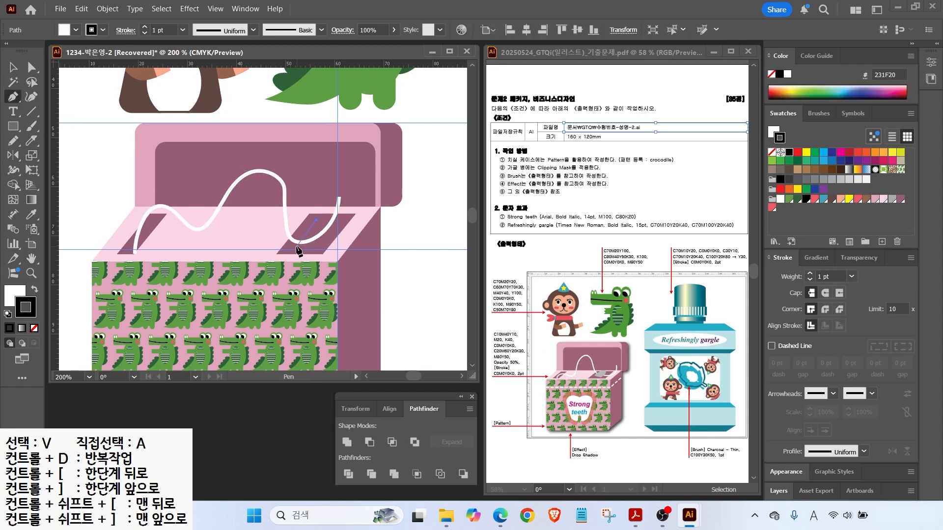
{"action": "left_click", "coordinate": [316, 220]}
{"action": "left_click", "coordinate": [319, 254]}
{"action": "left_click_drag", "start_coordinate": [329, 234], "coordinate": [327, 228]}
{"action": "left_click", "coordinate": [316, 220]}
Give the fastener a grey fill with no stroke.
{"action": "left_click", "coordinate": [892, 198]}
{"action": "left_click", "coordinate": [34, 289]}
{"action": "left_click", "coordinate": [34, 328]}
{"action": "left_click", "coordinate": [15, 295]}
{"action": "left_click", "coordinate": [13, 68]}
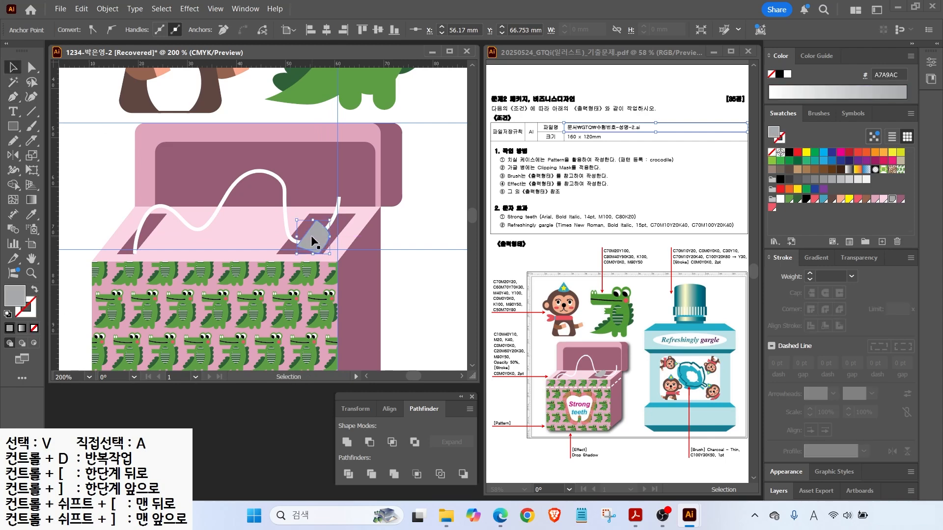
{"action": "left_click", "coordinate": [308, 232]}
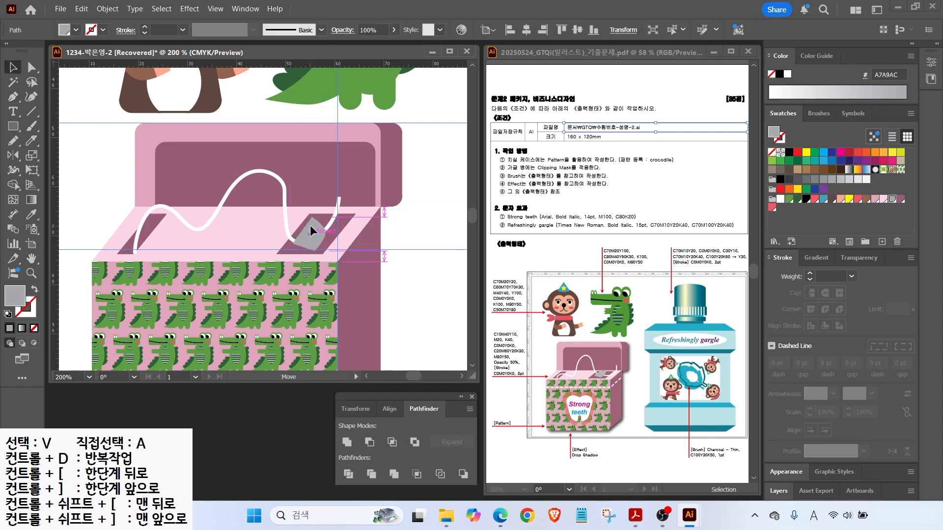
{"action": "key", "text": "backslash"}
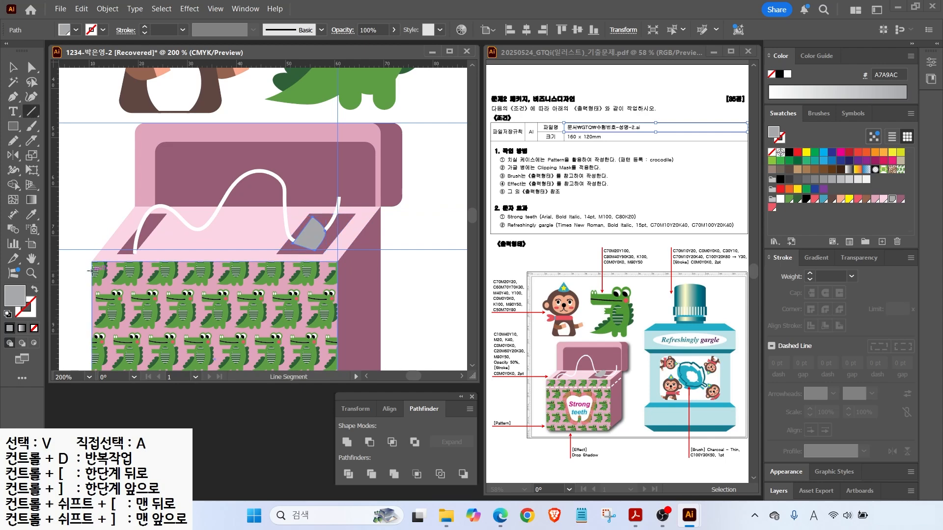
Draw a white-stroked, unfilled line along the box's top edge.
{"action": "left_click_drag", "start_coordinate": [338, 272], "coordinate": [338, 271]}
{"action": "key", "text": "shift+x"}
{"action": "key", "text": "x"}
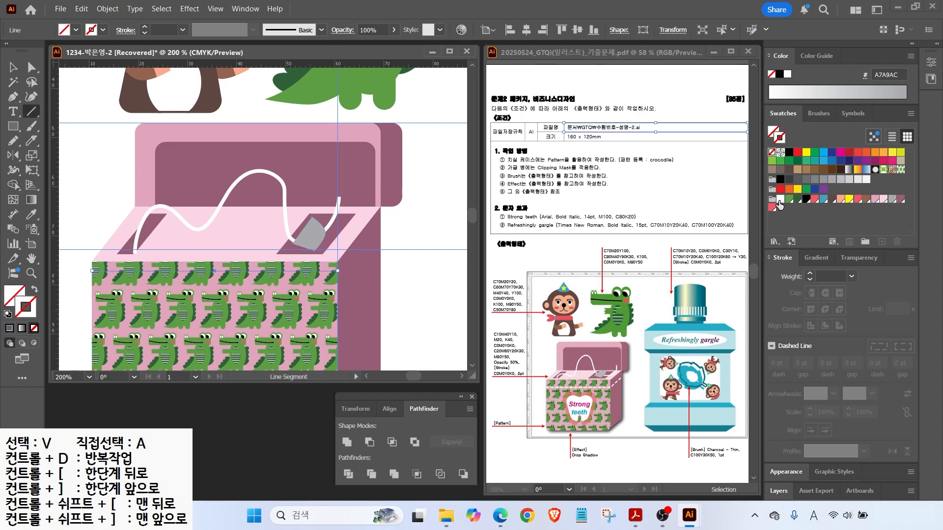
{"action": "left_click", "coordinate": [780, 198]}
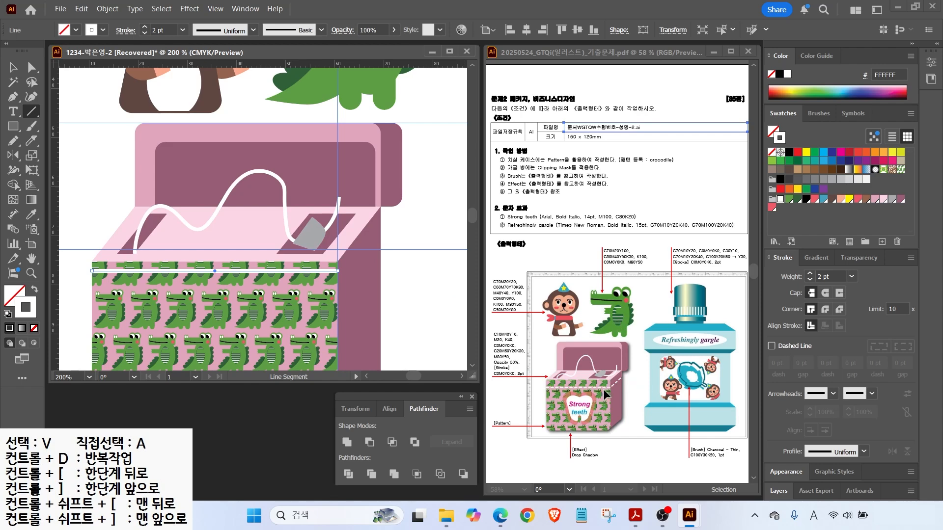
{"action": "key", "text": "Down"}
{"action": "key", "text": "Down"}
{"action": "key", "text": "Down"}
{"action": "key", "text": "Down"}
{"action": "key", "text": "Down"}
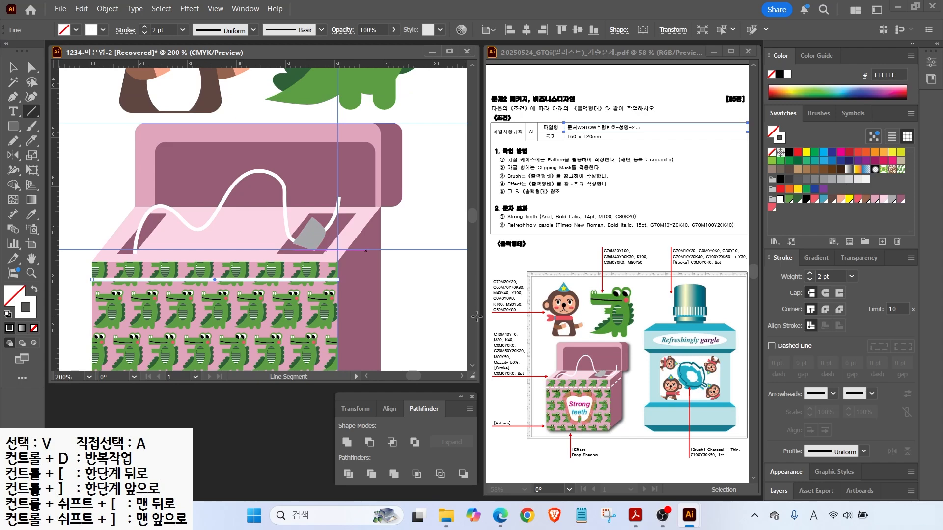
Make the line dashed with a 5 pt dash and 3 pt gap.
{"action": "left_click", "coordinate": [771, 346]}
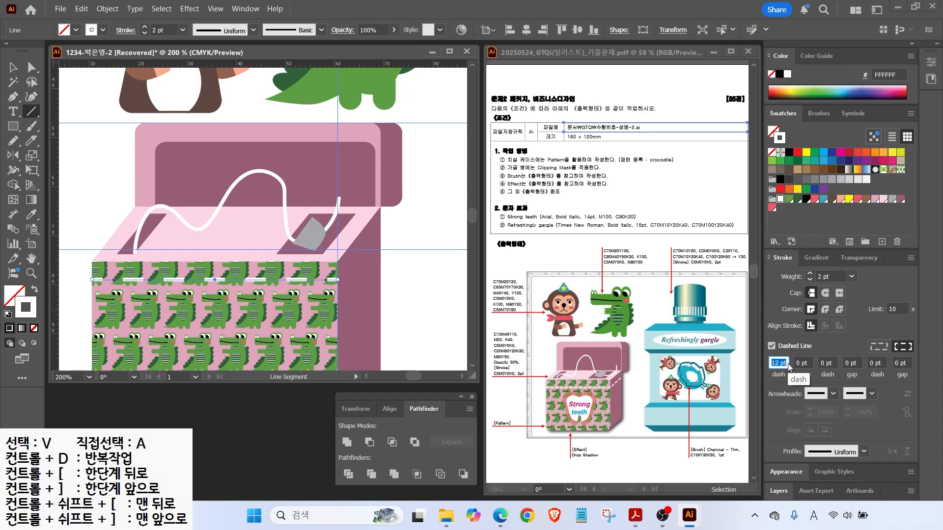
{"action": "type", "text": "5"}
{"action": "key", "text": "Return"}
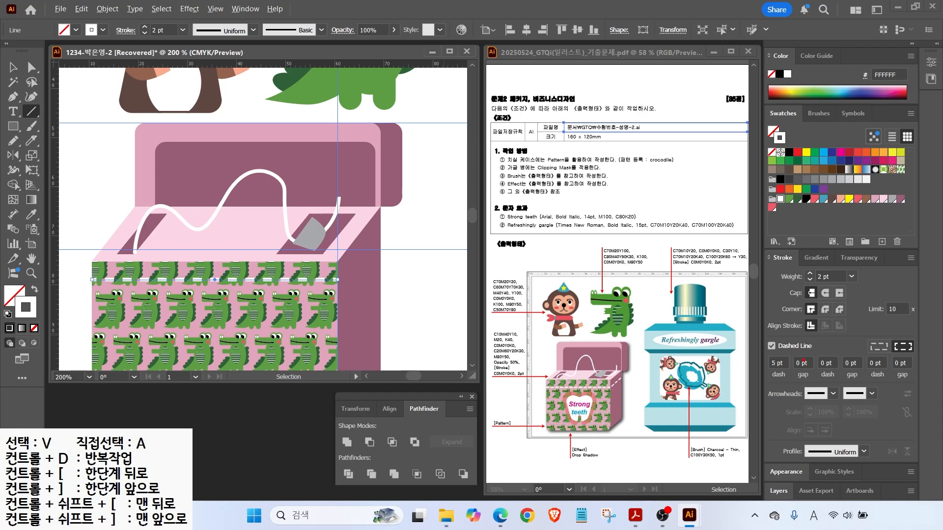
{"action": "left_click", "coordinate": [808, 363]}
{"action": "key", "text": "Return"}
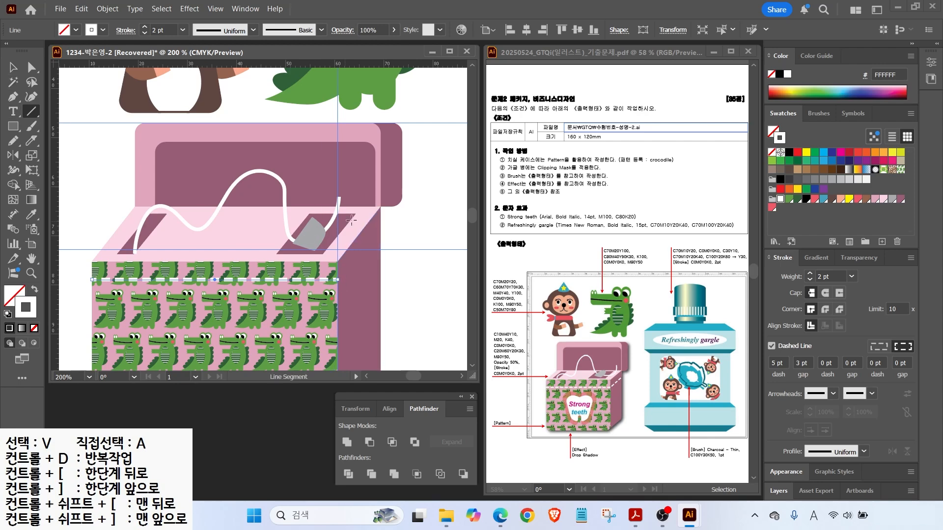
Draw a dashed line up the box's side corner, then a circle on the front.
{"action": "left_click", "coordinate": [89, 193], "text": "ctrl"}
{"action": "mouse_move", "coordinate": [337, 280]}
{"action": "left_mouse_down"}
{"action": "mouse_move", "coordinate": [374, 250]}
{"action": "mouse_move", "coordinate": [380, 208]}
{"action": "left_mouse_up"}
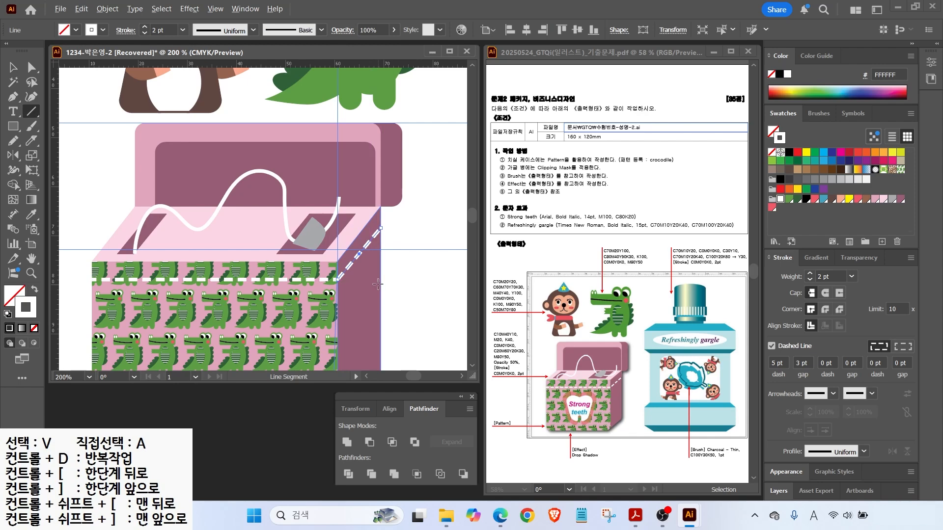
{"action": "key", "text": "ctrl+minus"}
{"action": "key", "text": "v"}
{"action": "left_click_drag", "start_coordinate": [13, 126], "coordinate": [49, 153]}
{"action": "mouse_move", "coordinate": [197, 210]}
{"action": "left_mouse_down"}
{"action": "mouse_move", "coordinate": [248, 265]}
{"action": "mouse_move", "coordinate": [290, 250]}
{"action": "left_mouse_up"}
Make the circle white-filled, duplicate it to the right, and add a larger circle below.
{"action": "key", "text": "shift+x"}
{"action": "key", "text": "v"}
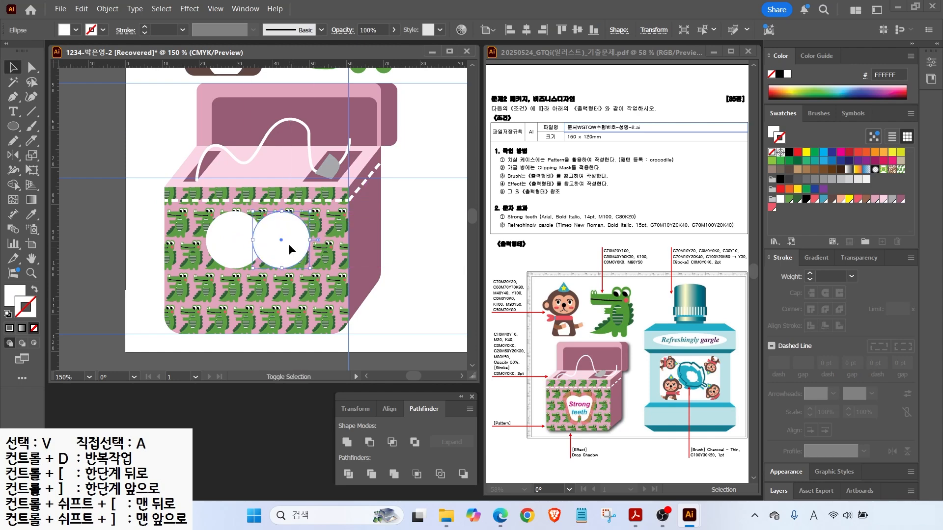
{"action": "left_click", "coordinate": [13, 126]}
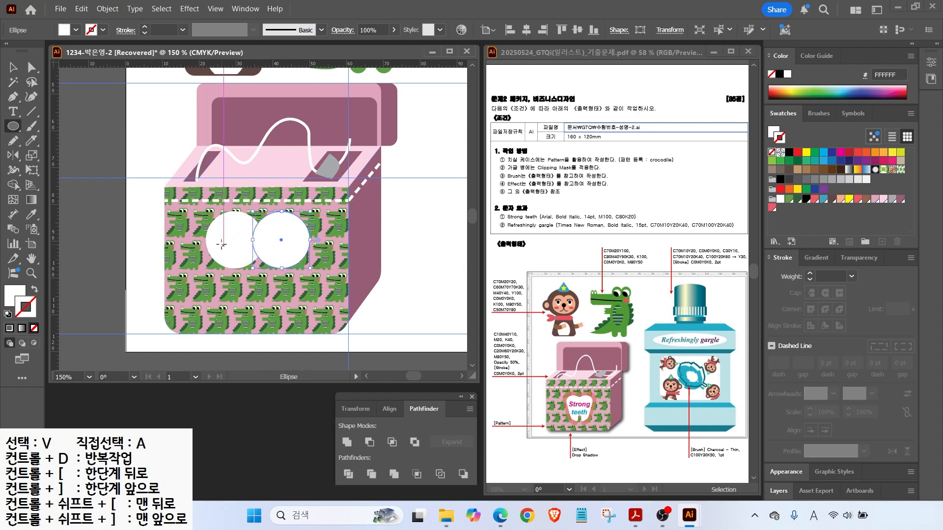
{"action": "left_click_drag", "start_coordinate": [224, 246], "coordinate": [293, 315]}
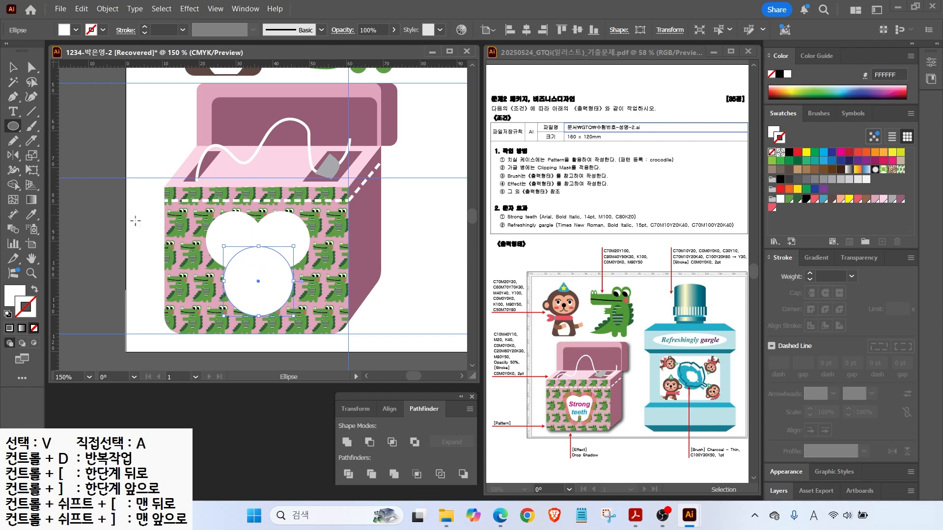
{"action": "key", "text": "v"}
{"action": "left_click_drag", "start_coordinate": [243, 293], "coordinate": [241, 296]}
Draw a Pen trapezoid connecting the upper circles to the lower circle.
{"action": "left_click", "coordinate": [13, 97]}
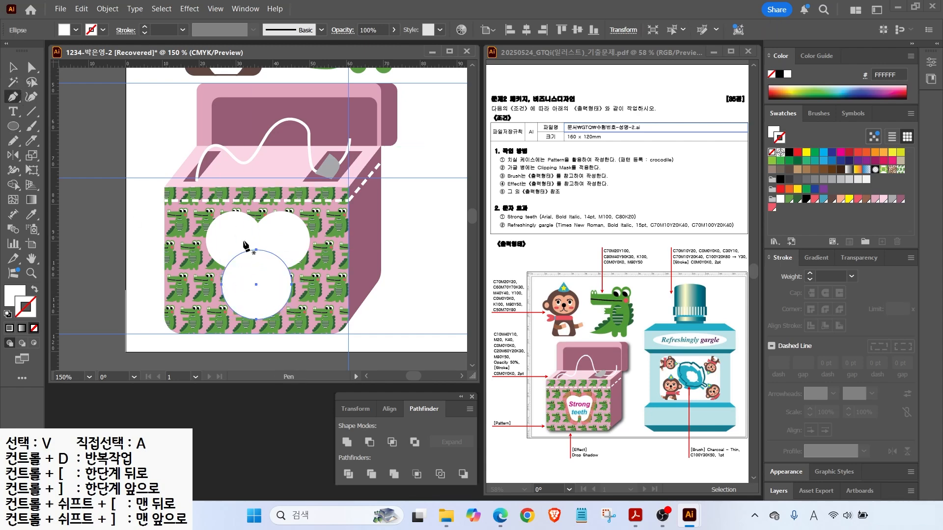
{"action": "left_click", "coordinate": [207, 244]}
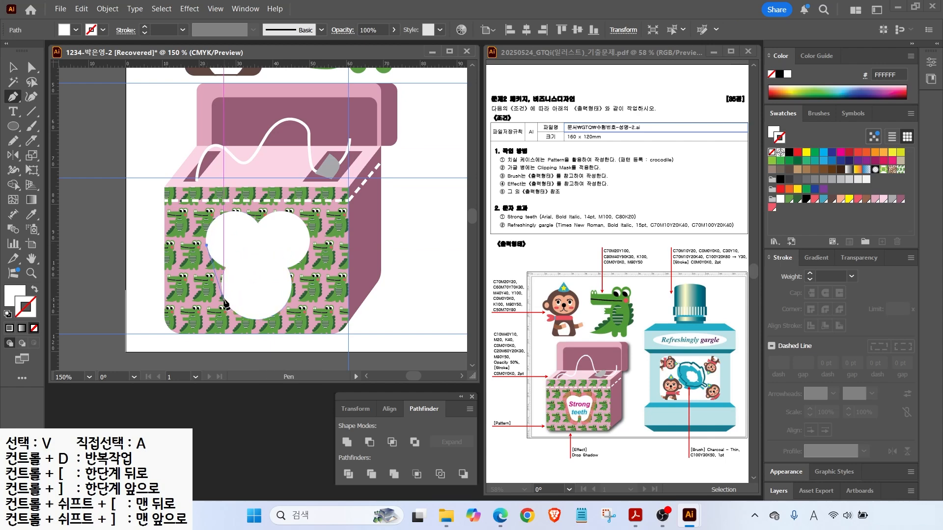
{"action": "left_click", "coordinate": [224, 298]}
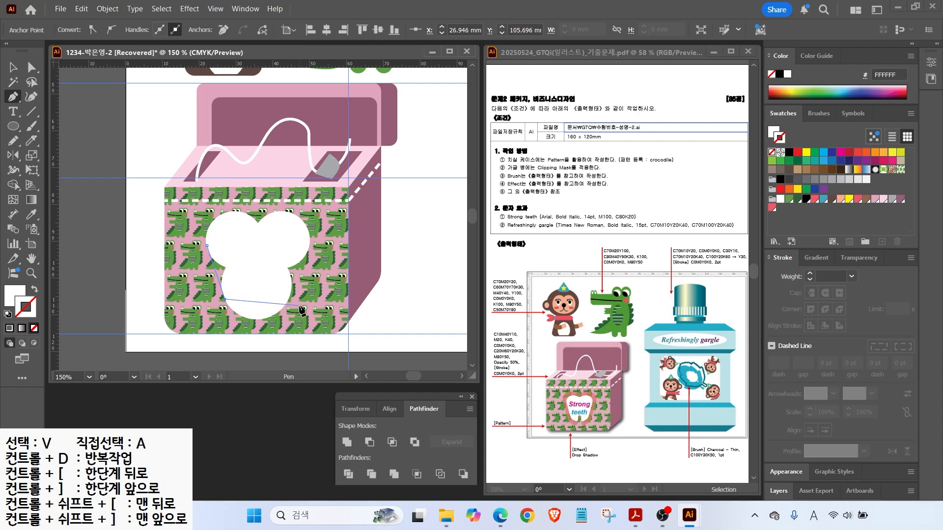
{"action": "left_click", "coordinate": [289, 298]}
{"action": "left_click", "coordinate": [307, 246]}
{"action": "left_click", "coordinate": [206, 245]}
Unite the three circles and trapezoid into one tooth shape.
{"action": "key", "text": "v"}
{"action": "left_click", "coordinate": [280, 241], "text": "shift"}
{"action": "left_click", "coordinate": [238, 236], "text": "shift"}
{"action": "left_click", "coordinate": [253, 313], "text": "shift"}
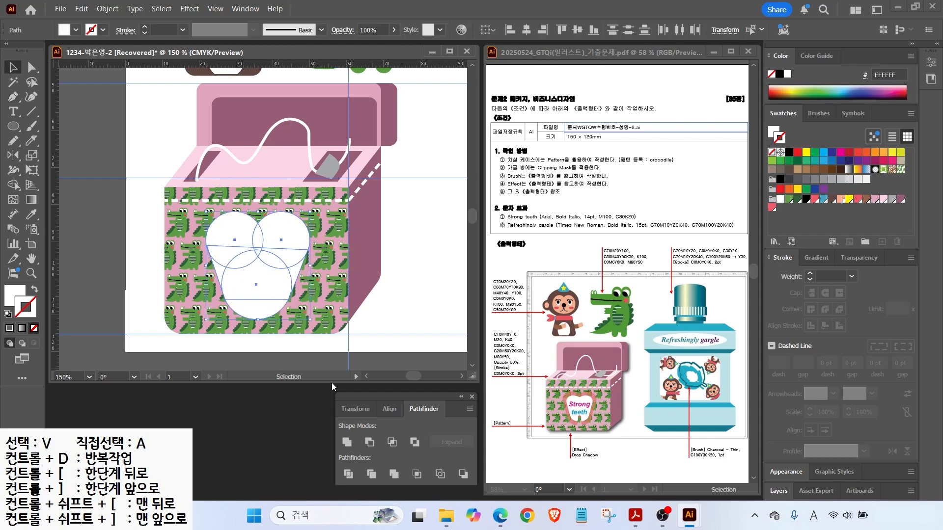
{"action": "left_click", "coordinate": [347, 442]}
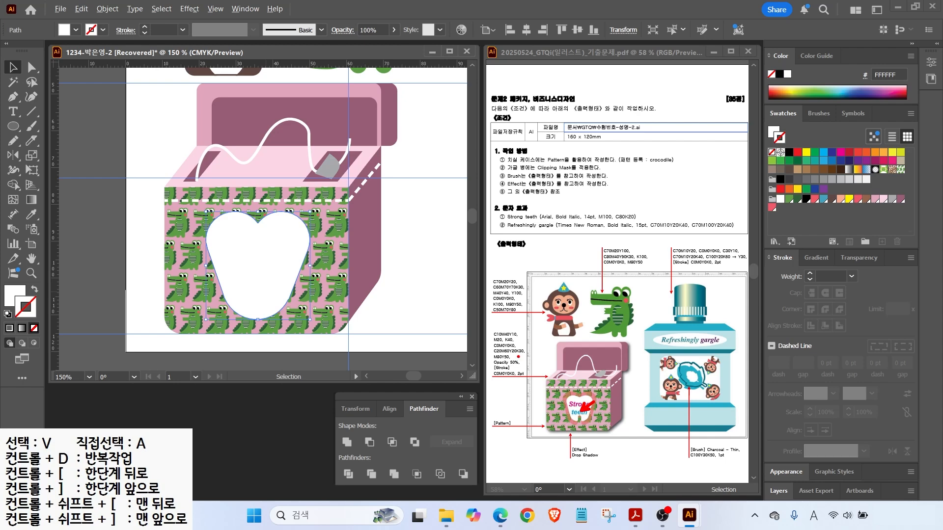
Widen the tooth shape slightly on both the left and right sides.
{"action": "left_click", "coordinate": [20, 127]}
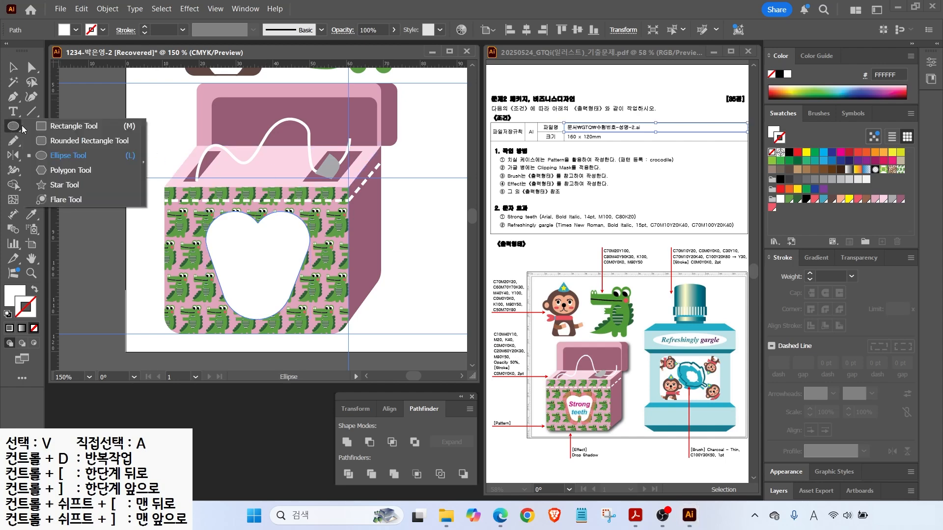
{"action": "left_click", "coordinate": [88, 140]}
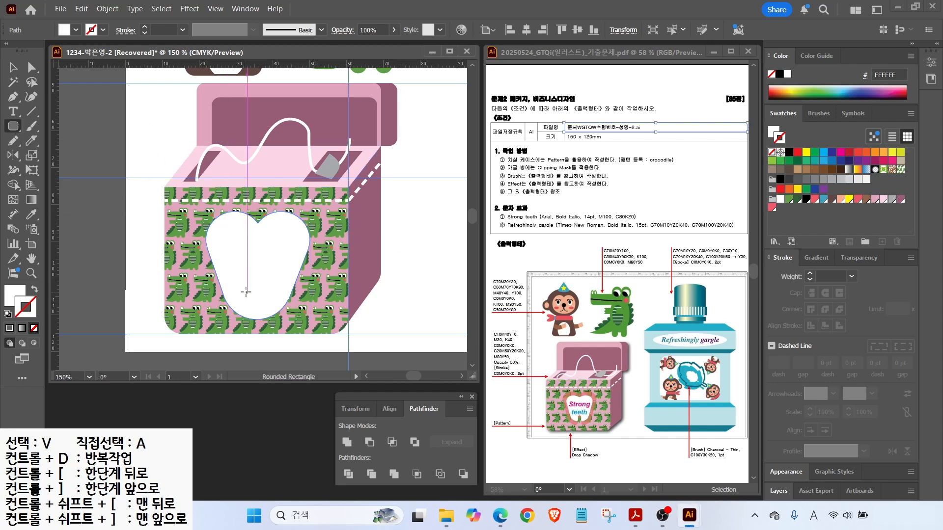
{"action": "key", "text": "v"}
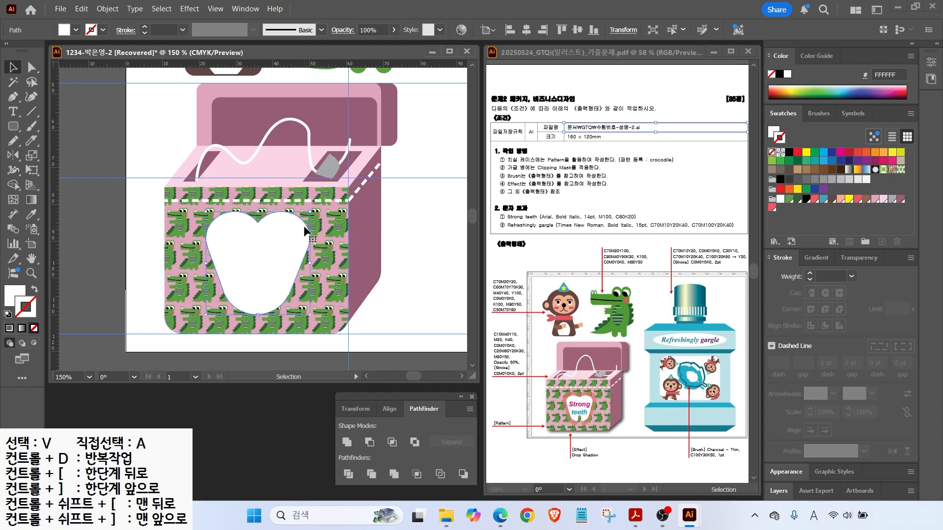
{"action": "left_click_drag", "start_coordinate": [310, 264], "coordinate": [318, 264]}
{"action": "left_click_drag", "start_coordinate": [205, 266], "coordinate": [201, 266]}
Cut a small rounded-rectangle notch from the tooth's base with Minus Front.
{"action": "key", "text": "m"}
{"action": "mouse_move", "coordinate": [252, 301]}
{"action": "left_mouse_down"}
{"action": "mouse_move", "coordinate": [263, 328]}
{"action": "mouse_move", "coordinate": [256, 313]}
{"action": "left_mouse_up"}
{"action": "key", "text": "v"}
{"action": "left_click", "coordinate": [255, 293], "text": "shift"}
{"action": "left_click", "coordinate": [375, 445]}
{"action": "scroll", "coordinate": [256, 308], "scroll_direction": "up", "scroll_amount": 2}
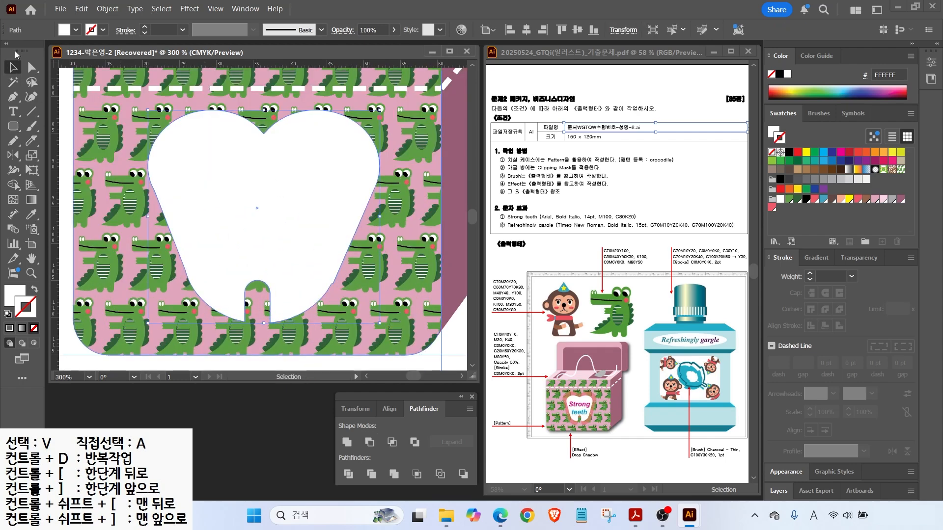
Round the notch's corners by dragging its live corner widget.
{"action": "key", "text": "a"}
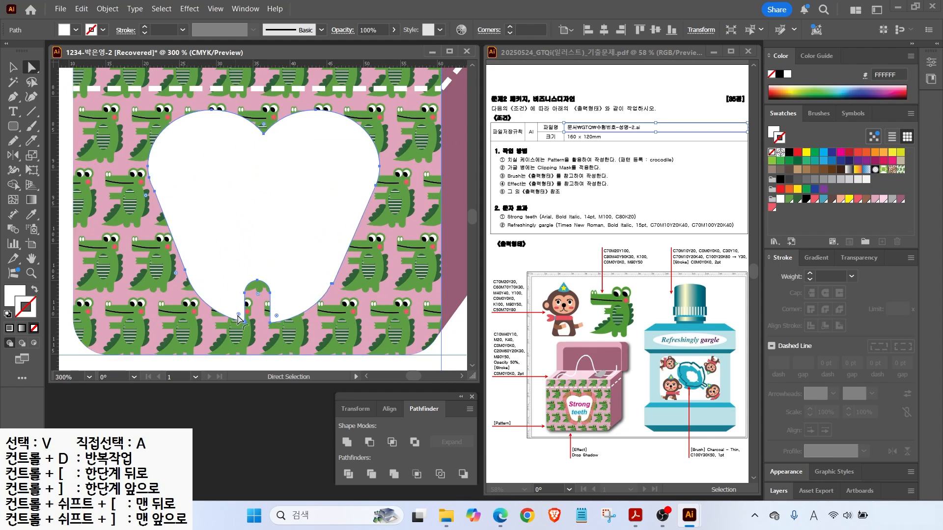
{"action": "left_click_drag", "start_coordinate": [239, 318], "coordinate": [280, 304]}
{"action": "left_click", "coordinate": [14, 68]}
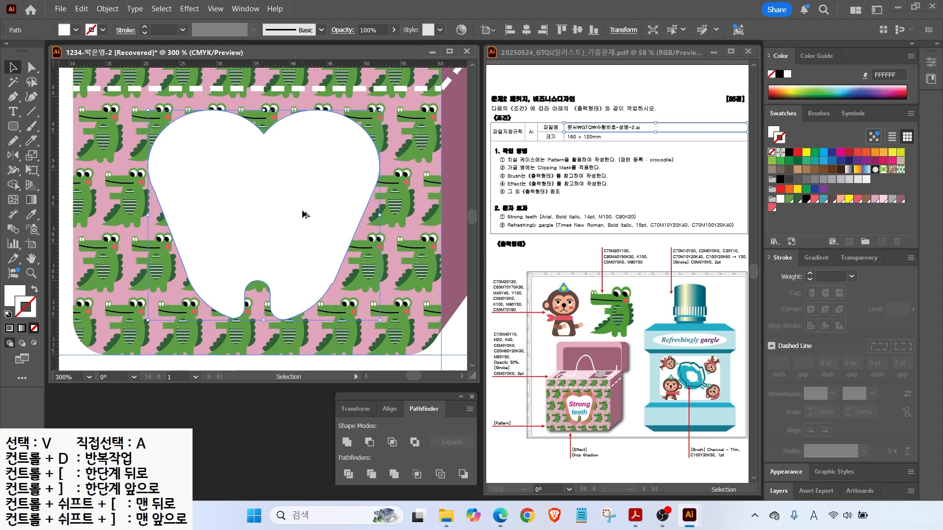
Create an 80% uniformly scaled copy of the tooth inside the original.
{"action": "double_click", "coordinate": [31, 156]}
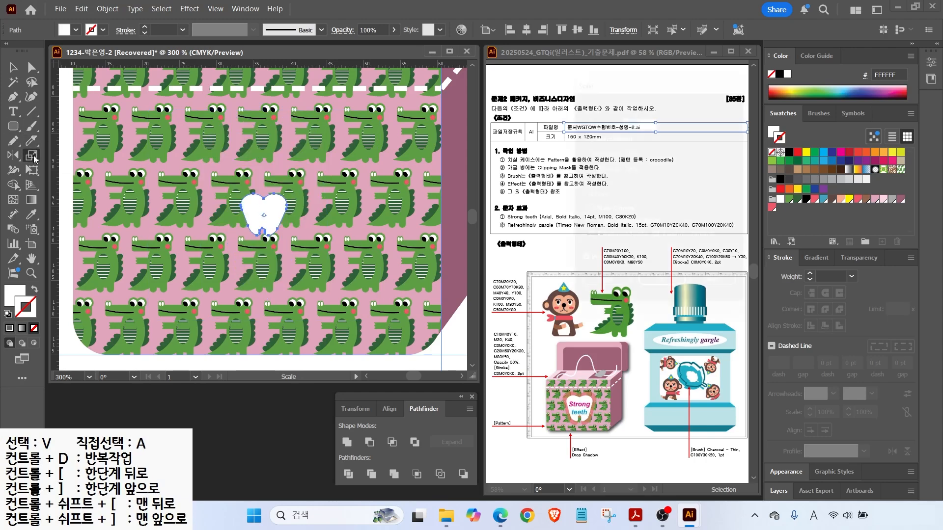
{"action": "type", "text": "80"}
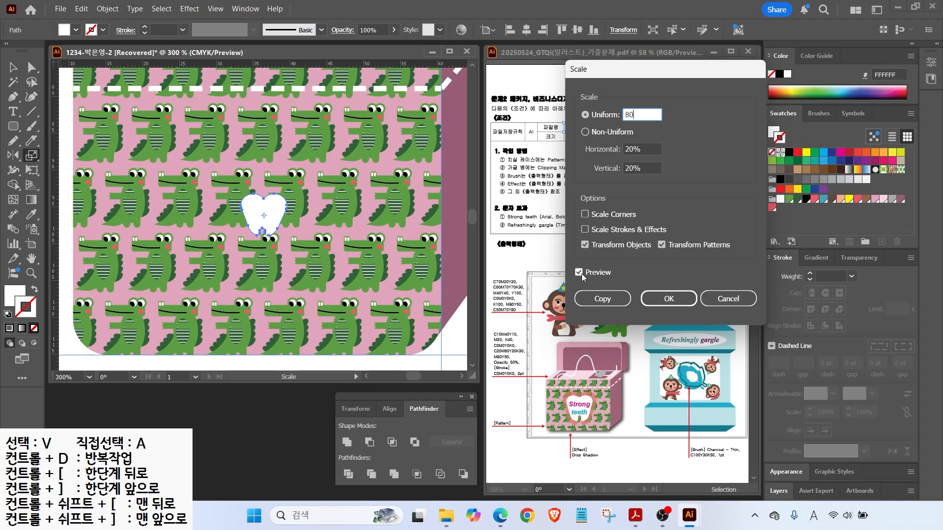
{"action": "left_click", "coordinate": [581, 273]}
{"action": "left_click", "coordinate": [582, 273]}
{"action": "left_click", "coordinate": [582, 273]}
{"action": "left_click", "coordinate": [581, 273]}
{"action": "left_click", "coordinate": [581, 273]}
{"action": "left_click", "coordinate": [581, 273]}
{"action": "left_click", "coordinate": [581, 273]}
{"action": "left_click", "coordinate": [582, 273]}
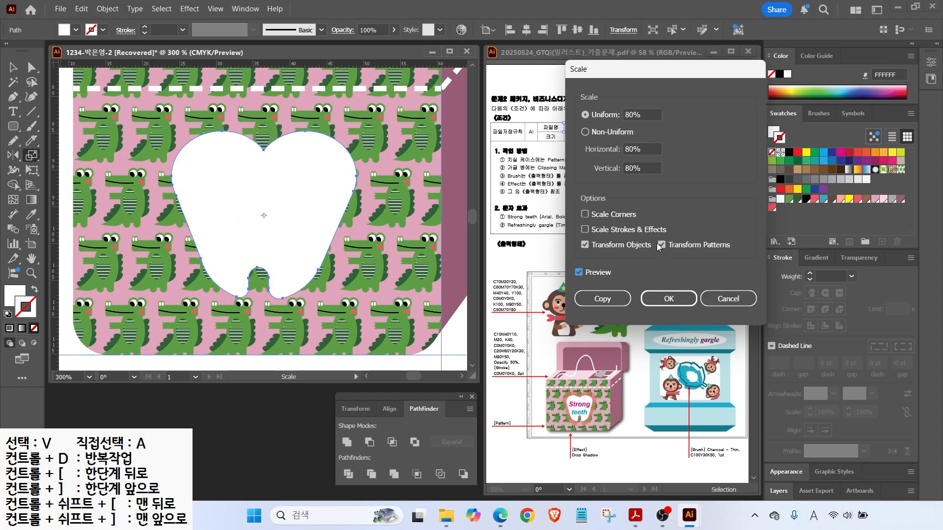
{"action": "left_click", "coordinate": [622, 301]}
{"action": "key", "text": "v"}
{"action": "left_click", "coordinate": [254, 192]}
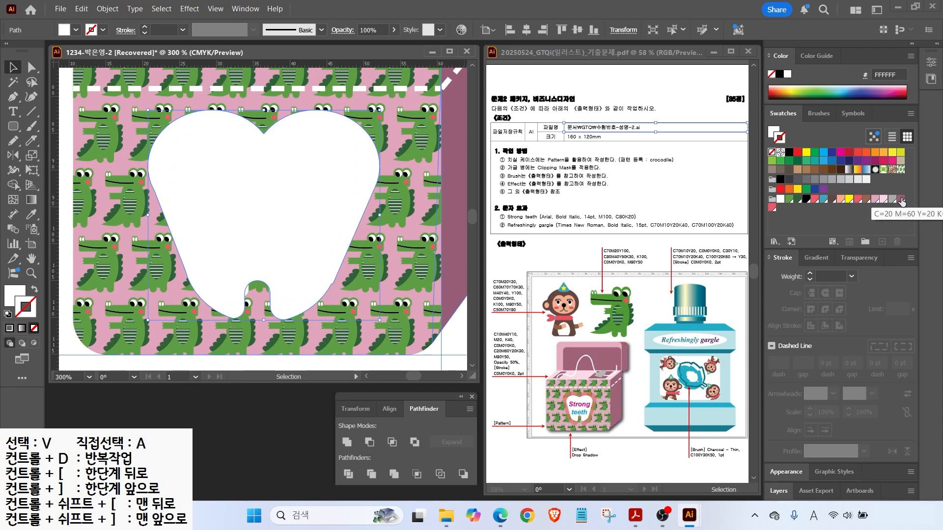
Give the outer tooth a coral-pink fill and no stroke.
{"action": "left_click", "coordinate": [857, 201]}
{"action": "left_click", "coordinate": [34, 290]}
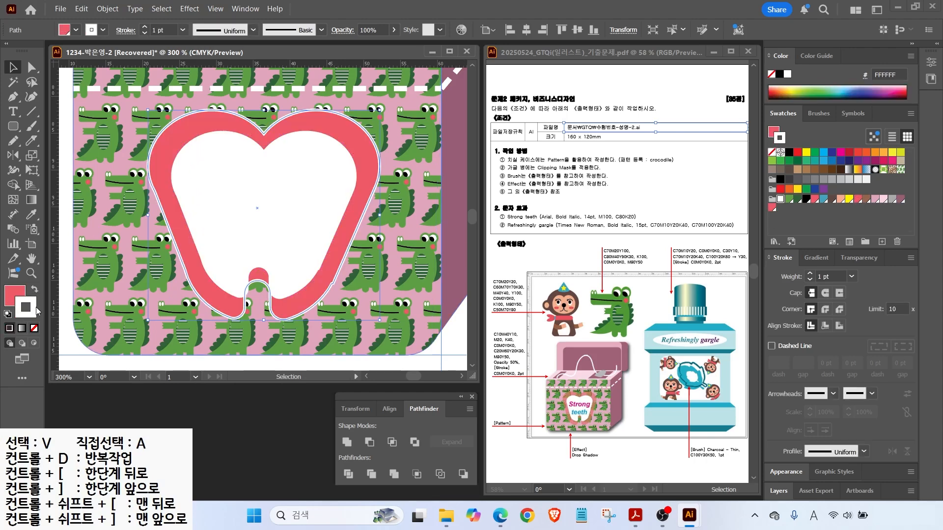
{"action": "left_click", "coordinate": [34, 328]}
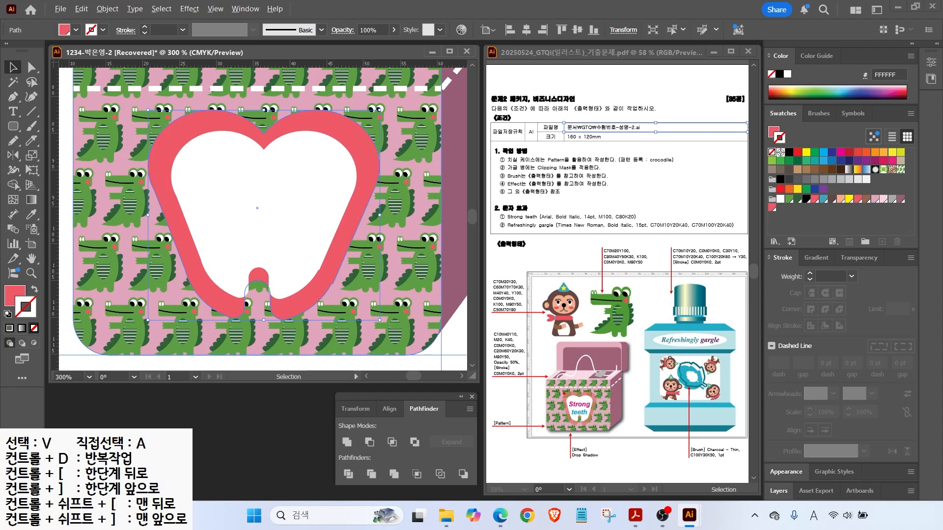
{"action": "left_click_drag", "start_coordinate": [515, 372], "coordinate": [524, 359]}
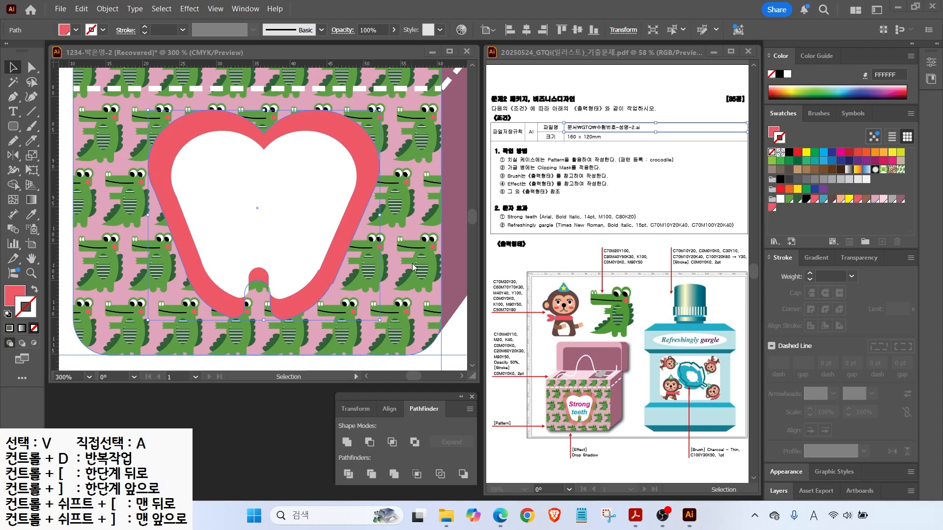
Set the outer tooth's opacity to 50%.
{"action": "left_click", "coordinate": [347, 123]}
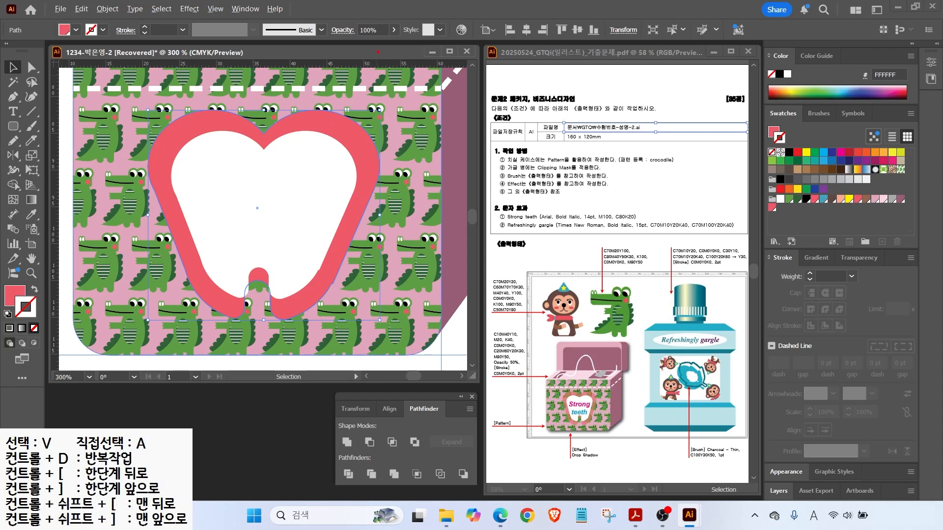
{"action": "left_click_drag", "start_coordinate": [418, 33], "coordinate": [411, 7]}
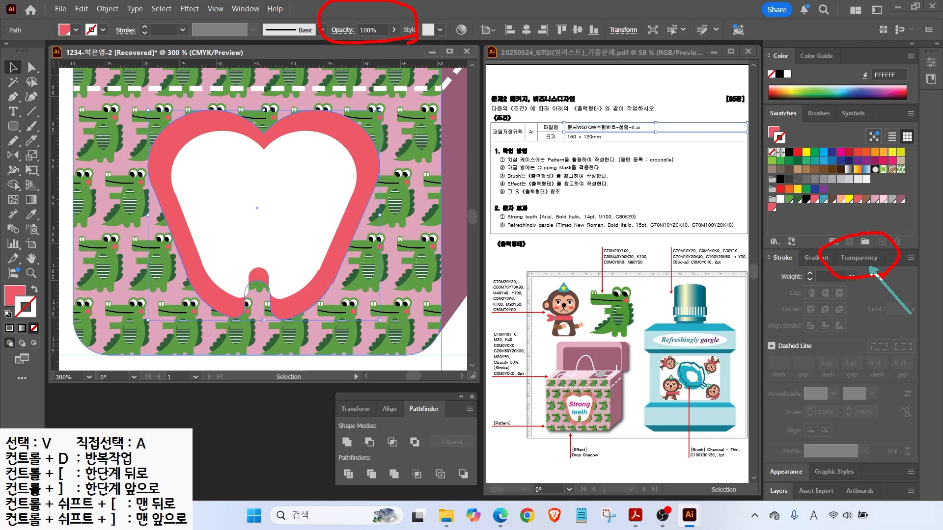
{"action": "left_click", "coordinate": [859, 258]}
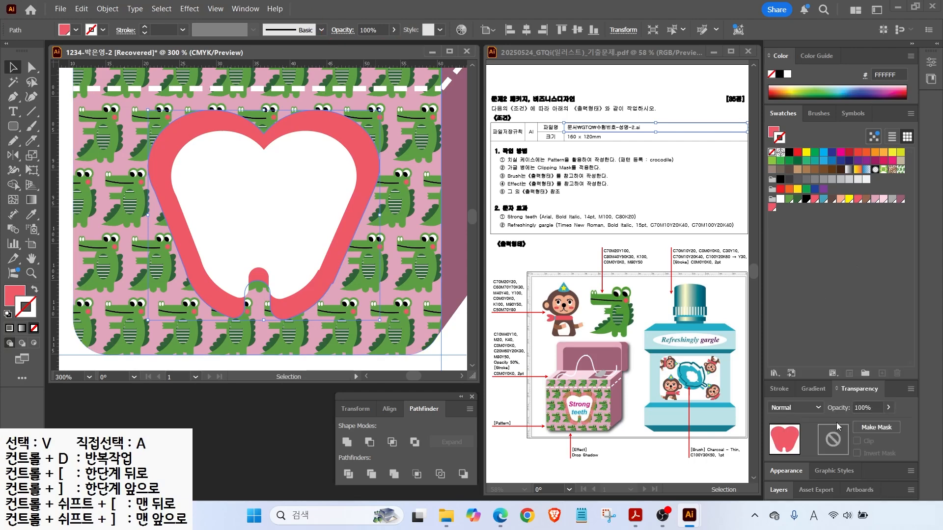
{"action": "left_click_drag", "start_coordinate": [870, 405], "coordinate": [885, 396]}
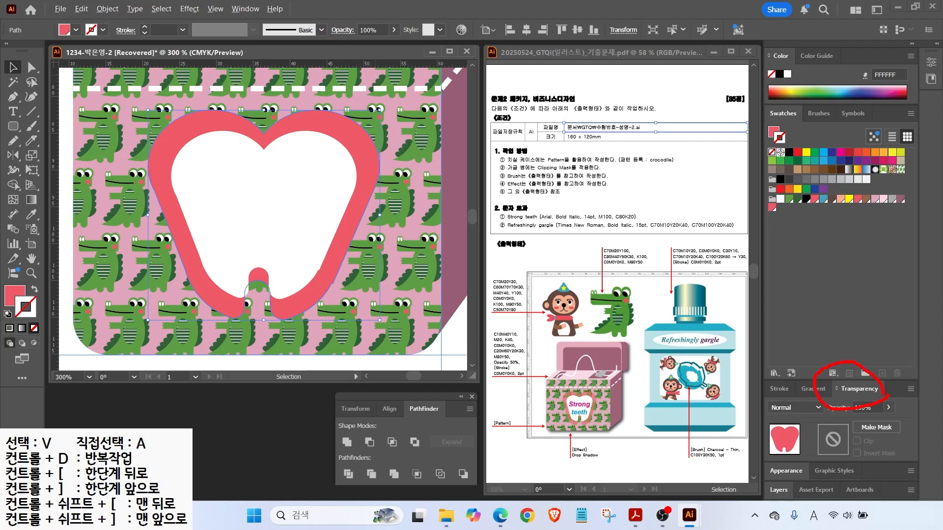
{"action": "key", "text": "Escape"}
{"action": "left_click_drag", "start_coordinate": [377, 29], "coordinate": [296, 29]}
{"action": "type", "text": "50"}
{"action": "key", "text": "Return"}
Type 'Strong' and 'teeth' on two lines inside the tooth.
{"action": "key", "text": "t"}
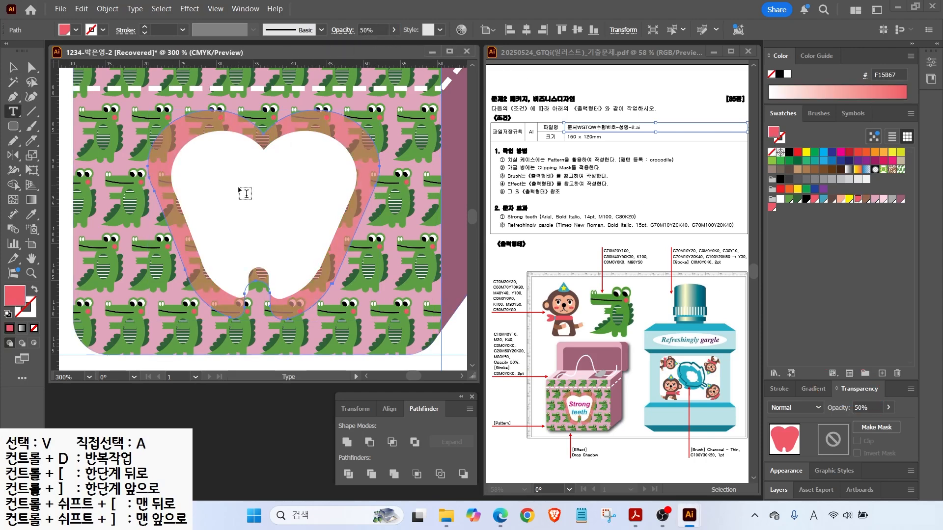
{"action": "left_click", "coordinate": [218, 186]}
{"action": "type", "text": "Strong"}
{"action": "key", "text": "Return"}
{"action": "type", "text": "teeth"}
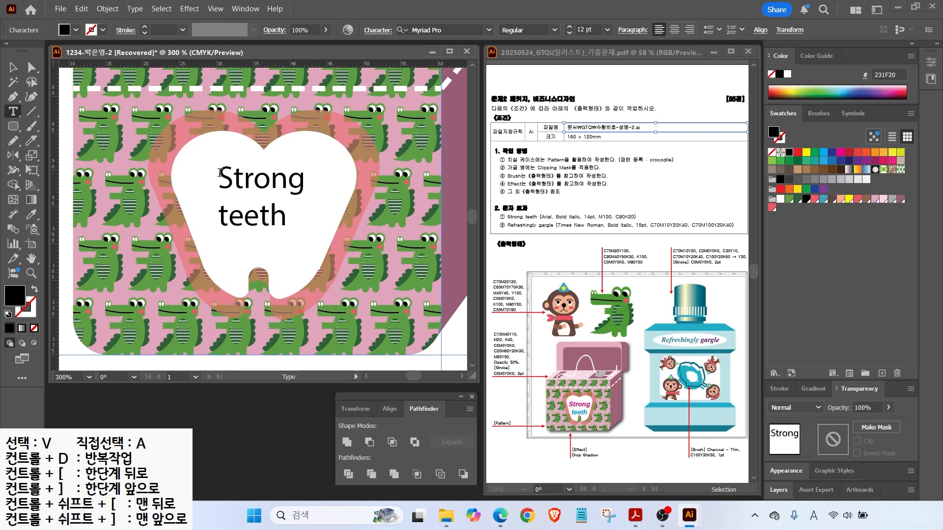
{"action": "key", "text": "ctrl+a"}
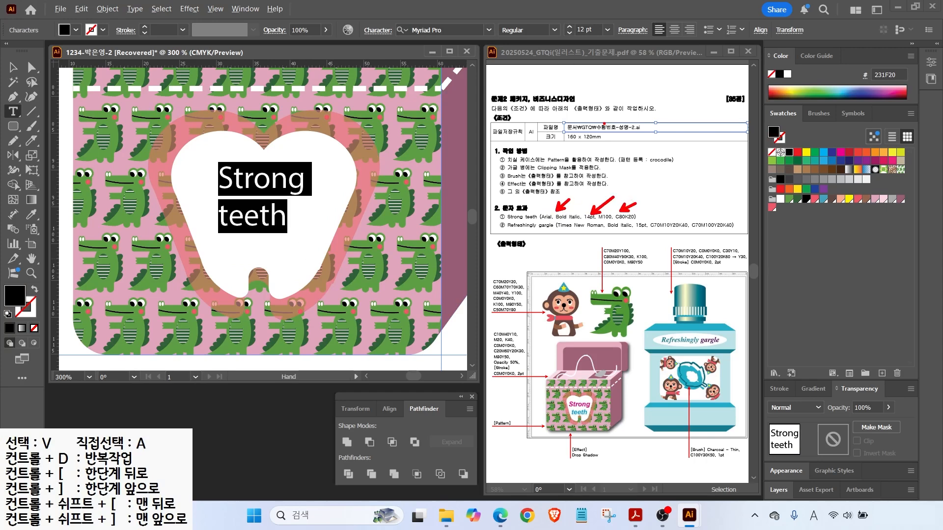
Set 'Strong teeth' to Arial Bold Italic 14 pt, centre-aligned.
{"action": "left_click", "coordinate": [489, 30]}
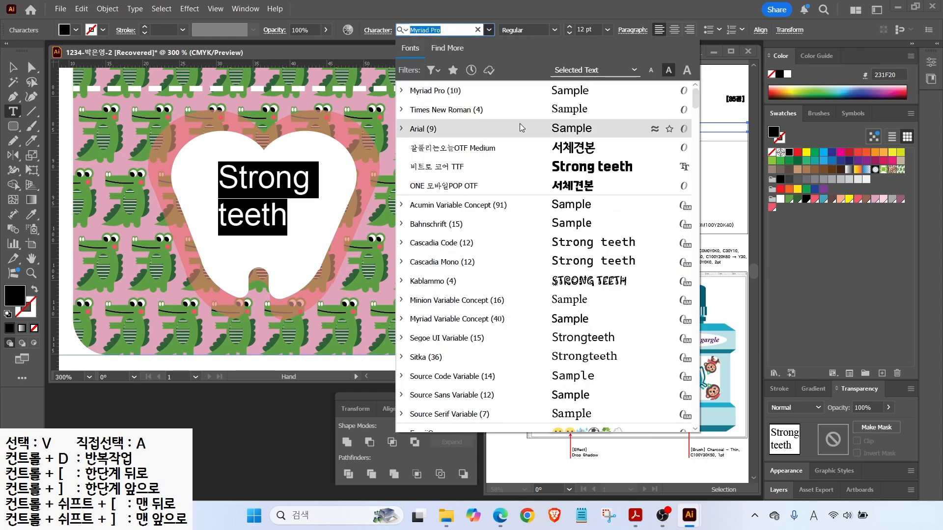
{"action": "left_click", "coordinate": [491, 129]}
{"action": "left_click", "coordinate": [554, 30]}
{"action": "left_click", "coordinate": [520, 139]}
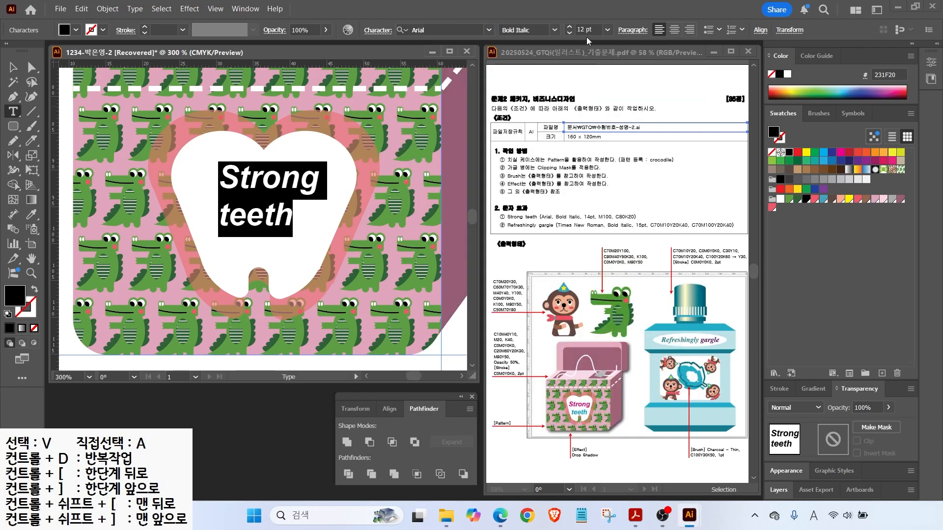
{"action": "left_click", "coordinate": [569, 26]}
{"action": "left_click", "coordinate": [569, 26]}
{"action": "left_click", "coordinate": [674, 30]}
Colour the text blue 009BCA and move it into the tooth.
{"action": "double_click", "coordinate": [15, 295]}
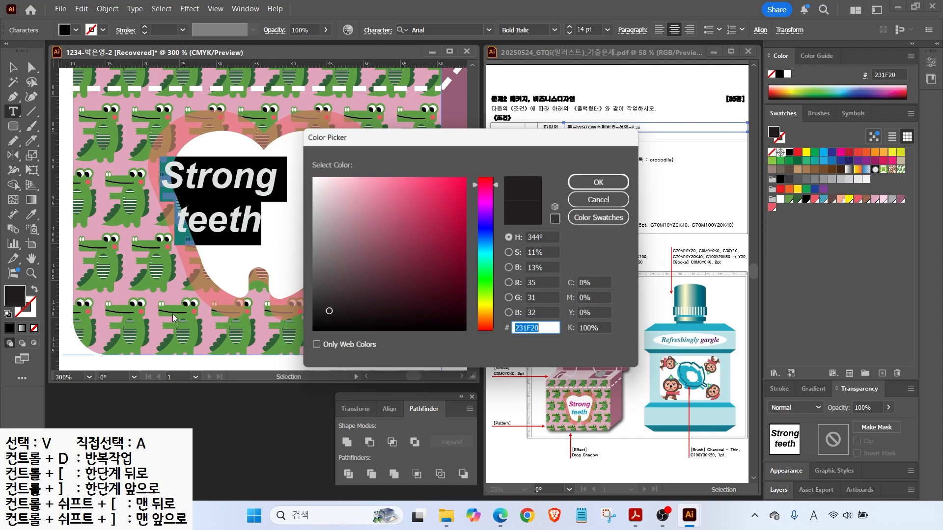
{"action": "type", "text": "009BCA"}
{"action": "key", "text": "Return"}
{"action": "left_click_drag", "start_coordinate": [226, 179], "coordinate": [269, 186]}
Fit the artboard in view, deselect the text, and marquee-select all parts of the gift box.
{"action": "double_click", "coordinate": [31, 258]}
{"action": "key", "text": "v"}
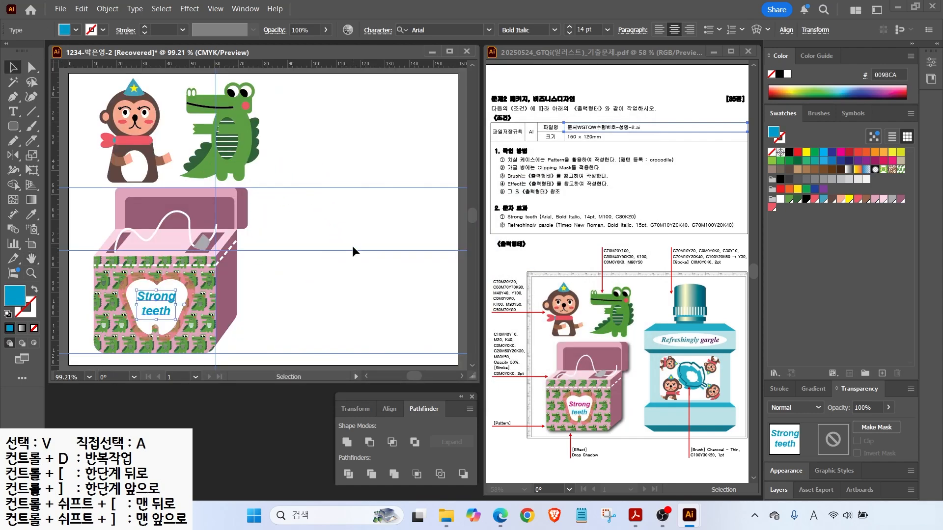
{"action": "key", "text": "ctrl+shift+a"}
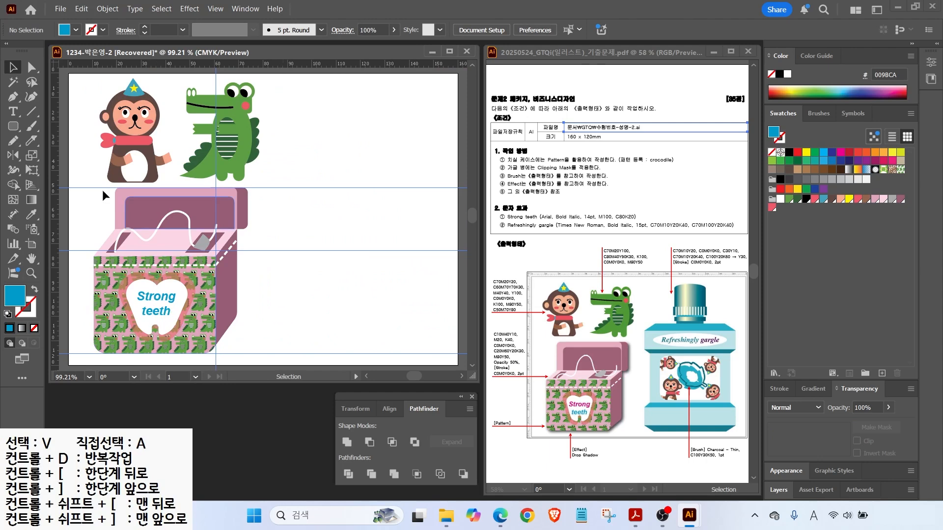
{"action": "mouse_move", "coordinate": [630, 432]}
{"action": "left_mouse_down"}
{"action": "mouse_move", "coordinate": [532, 421]}
{"action": "mouse_move", "coordinate": [634, 346]}
{"action": "mouse_move", "coordinate": [620, 420]}
{"action": "left_mouse_up"}
{"action": "mouse_move", "coordinate": [594, 470]}
{"action": "left_mouse_down"}
{"action": "mouse_move", "coordinate": [563, 456]}
{"action": "mouse_move", "coordinate": [596, 476]}
{"action": "left_mouse_up"}
{"action": "key", "text": "Escape"}
{"action": "left_click_drag", "start_coordinate": [76, 193], "coordinate": [272, 342]}
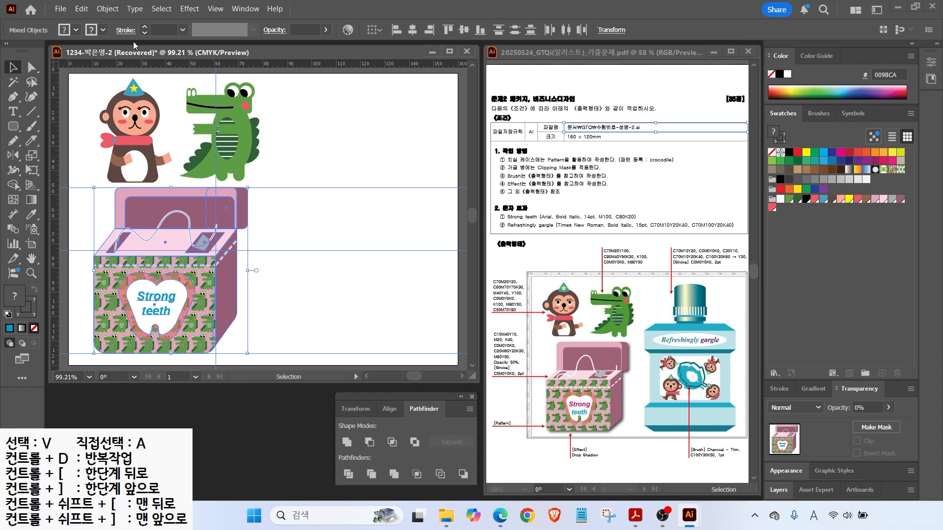
Group the gift box parts and add a drop shadow with 1 mm X/Y offsets and 1 mm blur.
{"action": "left_click", "coordinate": [100, 8]}
{"action": "left_click", "coordinate": [118, 88]}
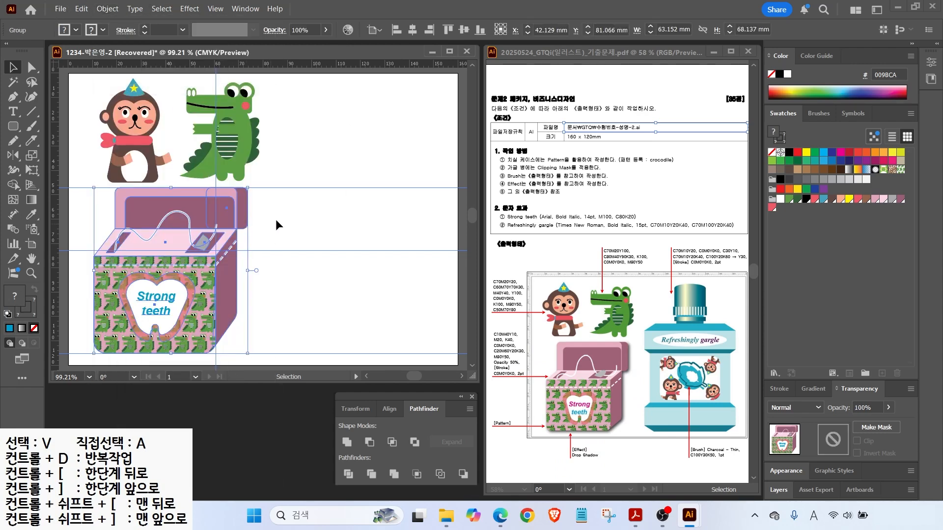
{"action": "left_click", "coordinate": [190, 8]}
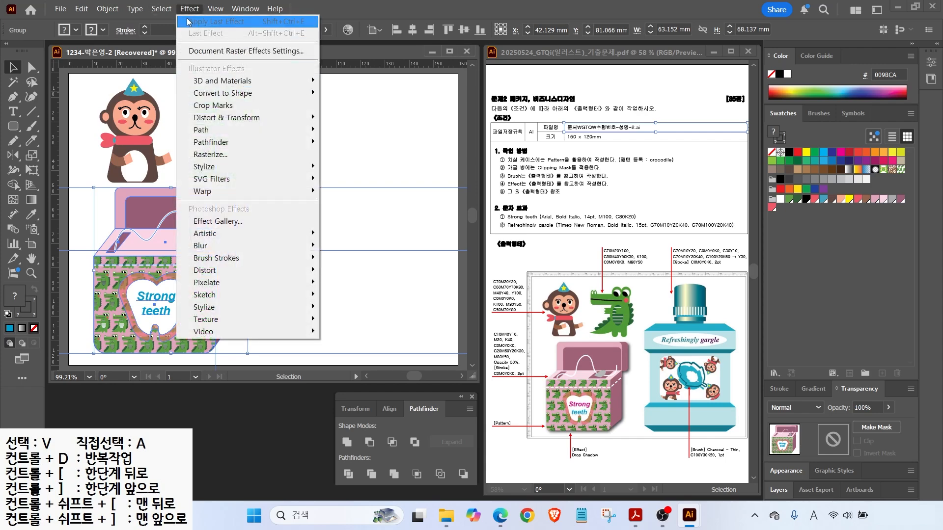
{"action": "mouse_move", "coordinate": [211, 167]}
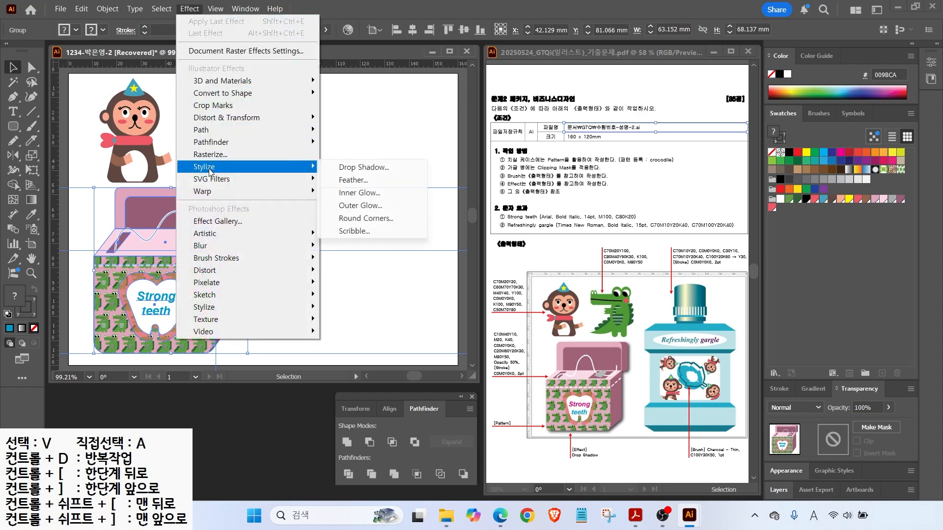
{"action": "left_click", "coordinate": [354, 167]}
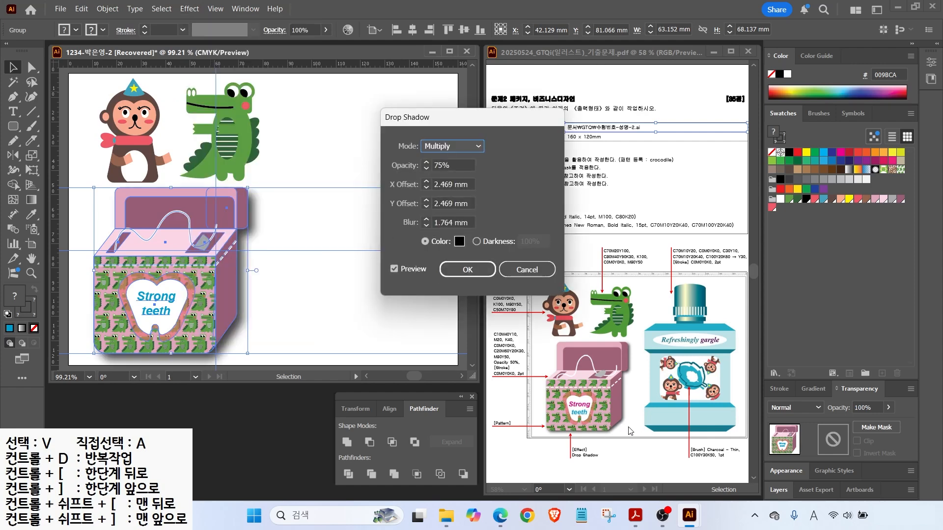
{"action": "left_click", "coordinate": [425, 226]}
{"action": "double_click", "coordinate": [426, 207]}
{"action": "double_click", "coordinate": [426, 188]}
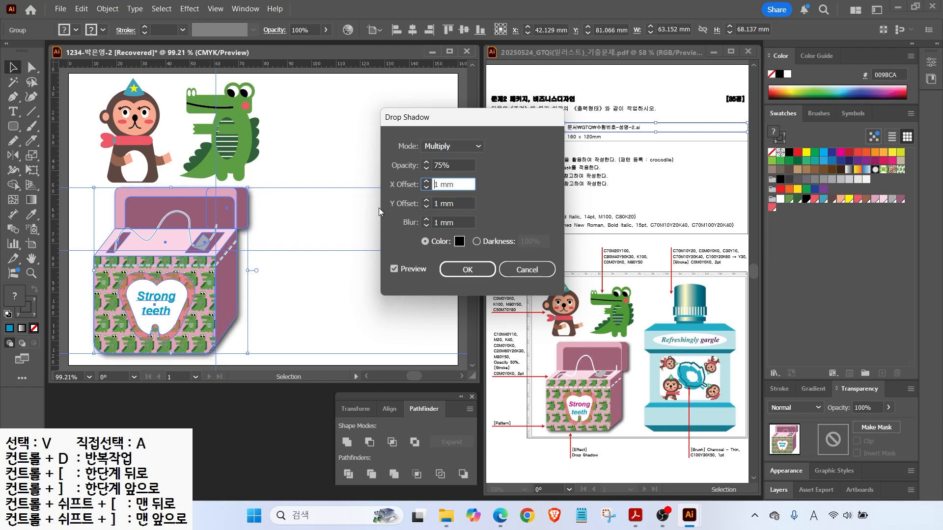
{"action": "left_click", "coordinate": [467, 269]}
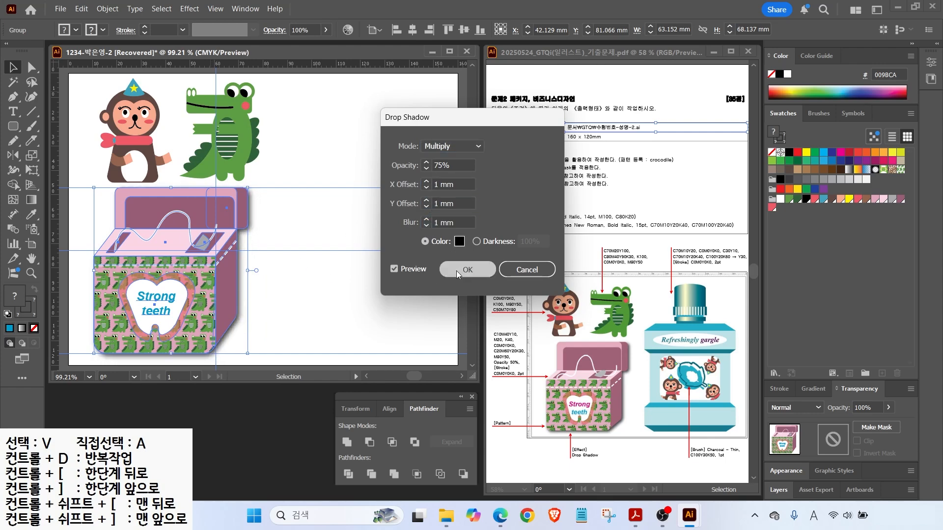
Deselect everything and hide the guides.
{"action": "left_click", "coordinate": [278, 280]}
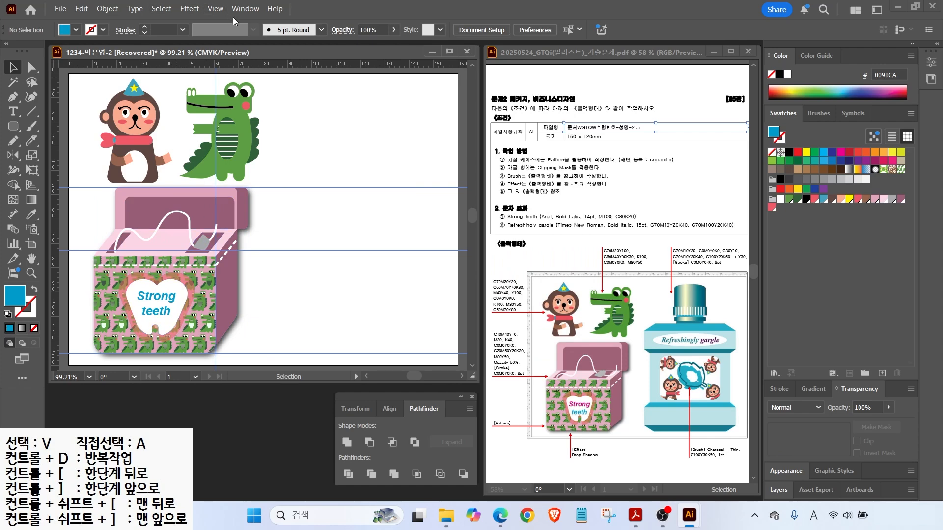
{"action": "left_click", "coordinate": [216, 8]}
{"action": "mouse_move", "coordinate": [256, 436]}
{"action": "left_click", "coordinate": [432, 436]}
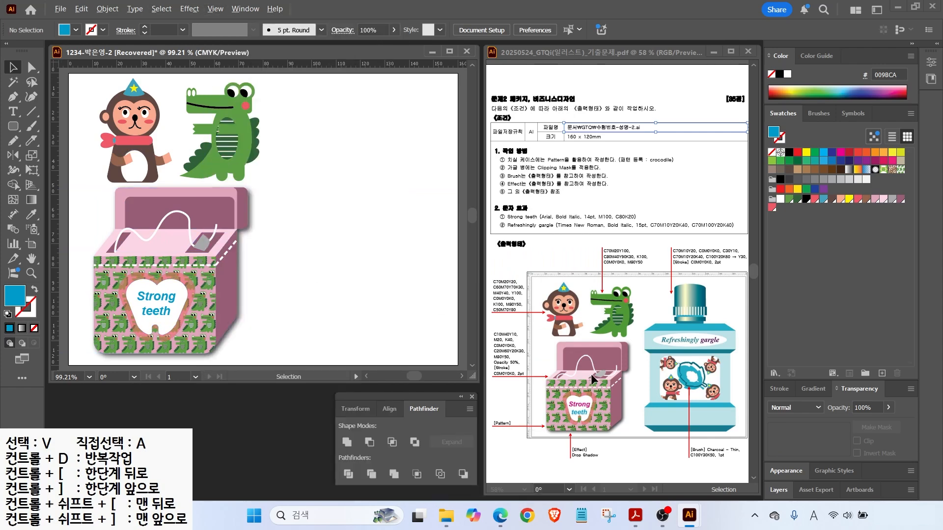
Drag one vertical guide and several horizontal guides onto the empty area right of the box.
{"action": "key", "text": "alt+Tab"}
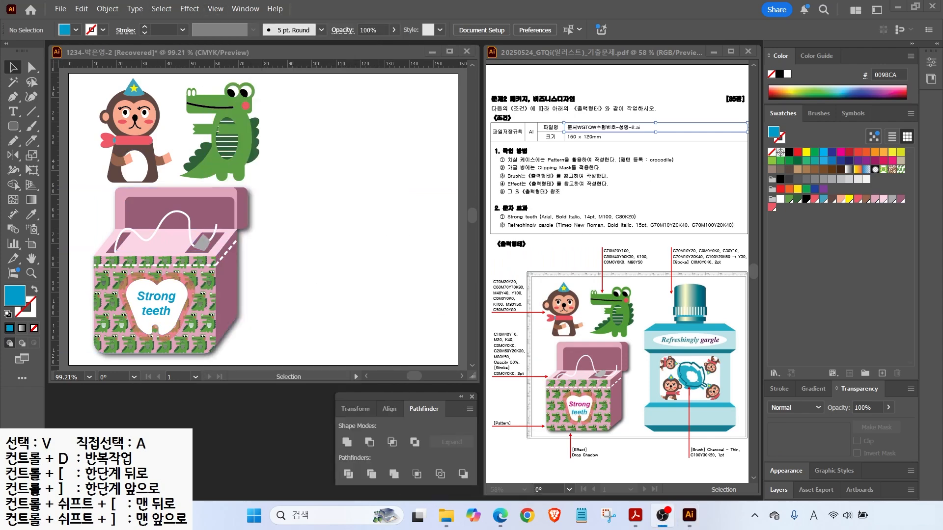
{"action": "left_click_drag", "start_coordinate": [670, 343], "coordinate": [630, 288]}
{"action": "key", "text": "Escape"}
{"action": "left_click", "coordinate": [56, 138]}
{"action": "left_click_drag", "start_coordinate": [68, 143], "coordinate": [270, 152]}
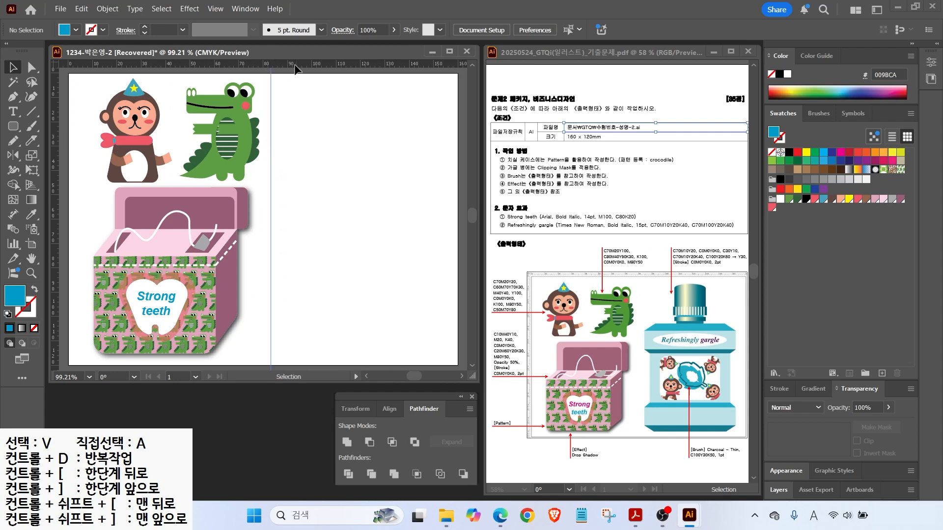
{"action": "left_click_drag", "start_coordinate": [297, 69], "coordinate": [299, 350]}
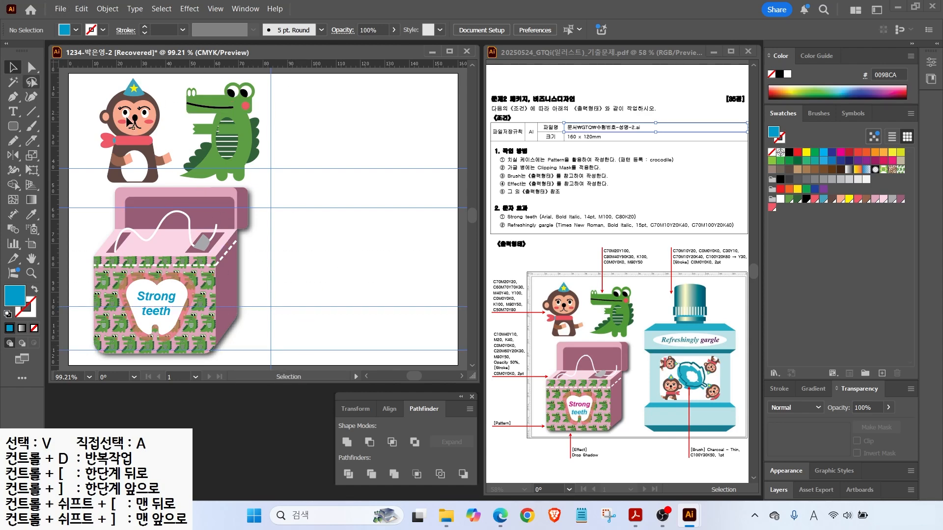
Create a new teal swatch with CMYK 70/10/20/0.
{"action": "left_click", "coordinate": [772, 208]}
{"action": "left_click", "coordinate": [882, 373]}
{"action": "left_click_drag", "start_coordinate": [443, 237], "coordinate": [422, 230]}
{"action": "type", "text": "70"}
{"action": "key", "text": "Tab"}
{"action": "type", "text": "10"}
{"action": "key", "text": "Tab"}
{"action": "type", "text": "20"}
Add a light blue swatch with CMYK 30/0/10/0.
{"action": "key", "text": "Tab"}
{"action": "key", "text": "Return"}
{"action": "left_click", "coordinate": [882, 373]}
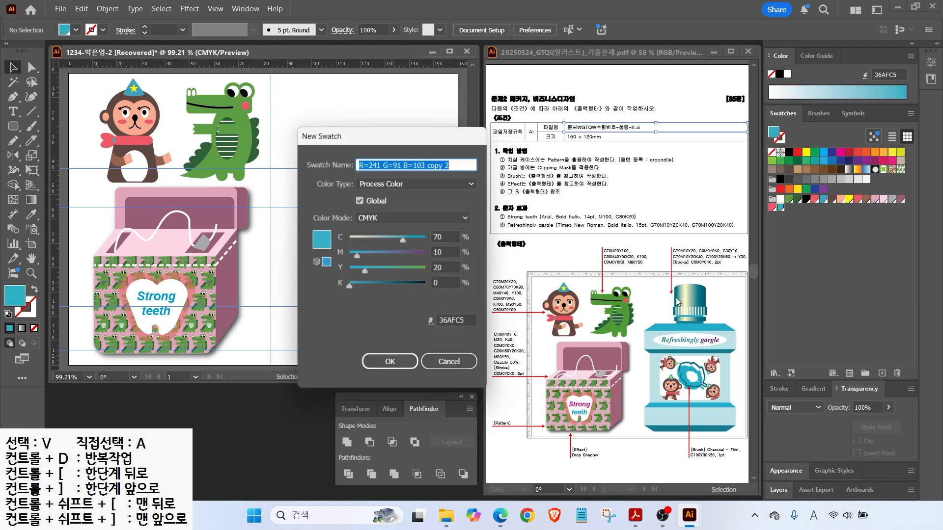
{"action": "type", "text": "30"}
{"action": "key", "text": "Tab"}
{"action": "type", "text": "0"}
Add a dark teal swatch with CMYK 70/10/20/40.
{"action": "key", "text": "Tab"}
{"action": "type", "text": "10"}
{"action": "key", "text": "Tab"}
{"action": "key", "text": "Return"}
{"action": "left_click", "coordinate": [882, 373]}
{"action": "type", "text": "70"}
{"action": "key", "text": "Tab"}
{"action": "type", "text": "10"}
{"action": "key", "text": "Tab"}
{"action": "type", "text": "20"}
{"action": "key", "text": "Tab"}
{"action": "type", "text": "40"}
{"action": "key", "text": "Tab"}
{"action": "key", "text": "Return"}
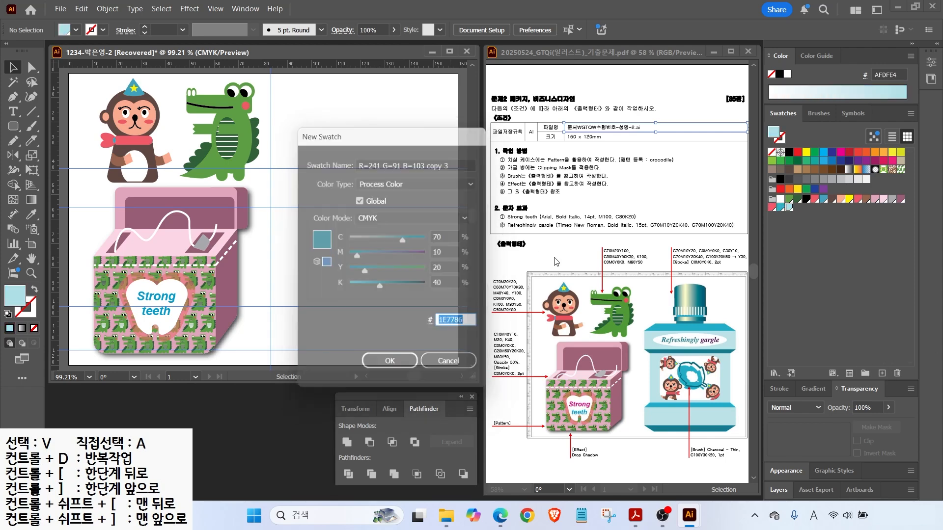
Apply a linear gradient from a dark teal stop (100/0/20/50) to a pale yellow stop.
{"action": "left_click", "coordinate": [776, 343]}
{"action": "double_click", "coordinate": [773, 421]}
{"action": "type", "text": "100"}
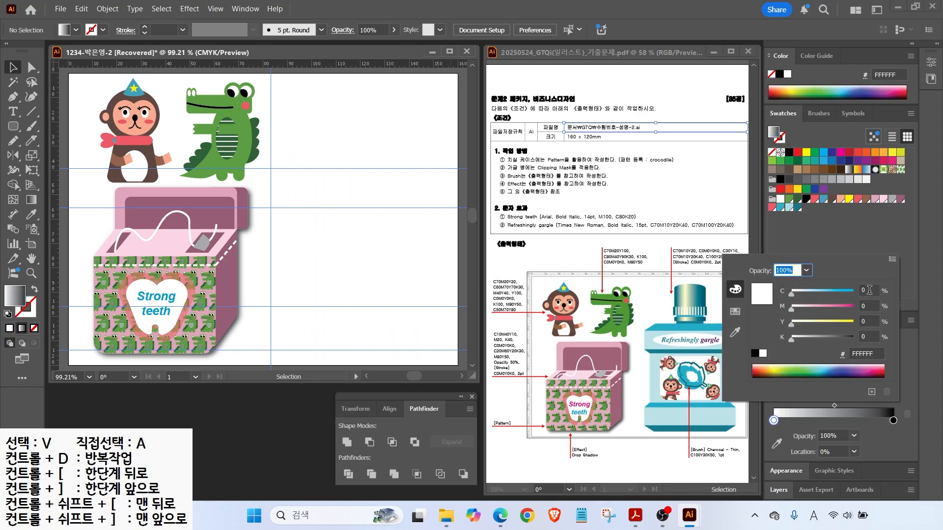
{"action": "type", "text": "0"}
{"action": "key", "text": "Tab"}
{"action": "key", "text": "Tab"}
{"action": "type", "text": "20"}
{"action": "key", "text": "Tab"}
{"action": "type", "text": "50"}
{"action": "key", "text": "Return"}
{"action": "double_click", "coordinate": [893, 420]}
{"action": "key", "text": "Tab"}
{"action": "key", "text": "Tab"}
{"action": "type", "text": "30"}
{"action": "key", "text": "Tab"}
{"action": "type", "text": "0"}
{"action": "key", "text": "Return"}
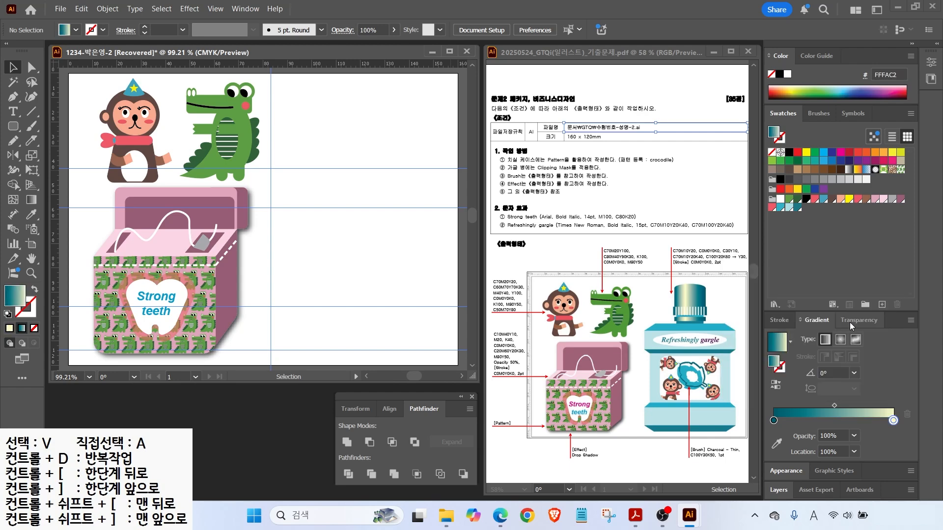
Draw a gradient rectangle right of the box and widen it to the left.
{"action": "left_click", "coordinate": [13, 128]}
{"action": "left_click_drag", "start_coordinate": [13, 128], "coordinate": [49, 125]}
{"action": "left_click_drag", "start_coordinate": [301, 167], "coordinate": [440, 208]}
{"action": "left_click_drag", "start_coordinate": [300, 188], "coordinate": [279, 188]}
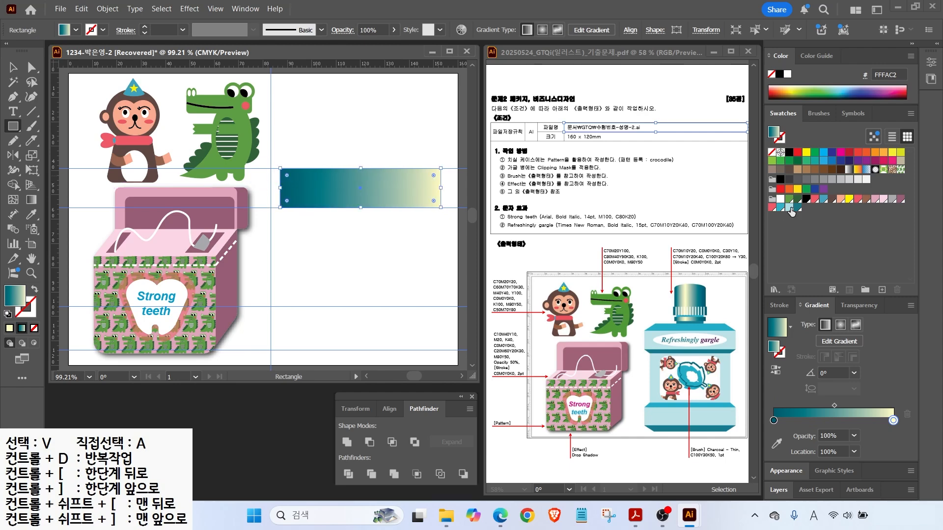
Fill the rectangle light blue and add teal and dark teal strips at its top and bottom.
{"action": "left_click", "coordinate": [790, 207]}
{"action": "key", "text": "v"}
{"action": "mouse_move", "coordinate": [360, 168]}
{"action": "left_mouse_down"}
{"action": "mouse_move", "coordinate": [352, 126]}
{"action": "mouse_move", "coordinate": [359, 160]}
{"action": "left_mouse_up"}
{"action": "left_click", "coordinate": [781, 207]}
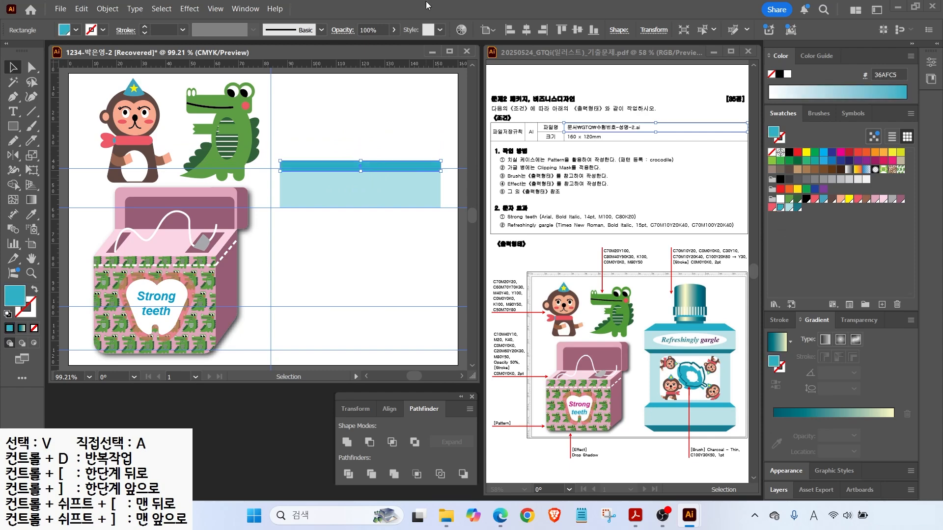
{"action": "left_click_drag", "start_coordinate": [314, 165], "coordinate": [361, 215], "text": "alt"}
{"action": "left_click", "coordinate": [797, 207]}
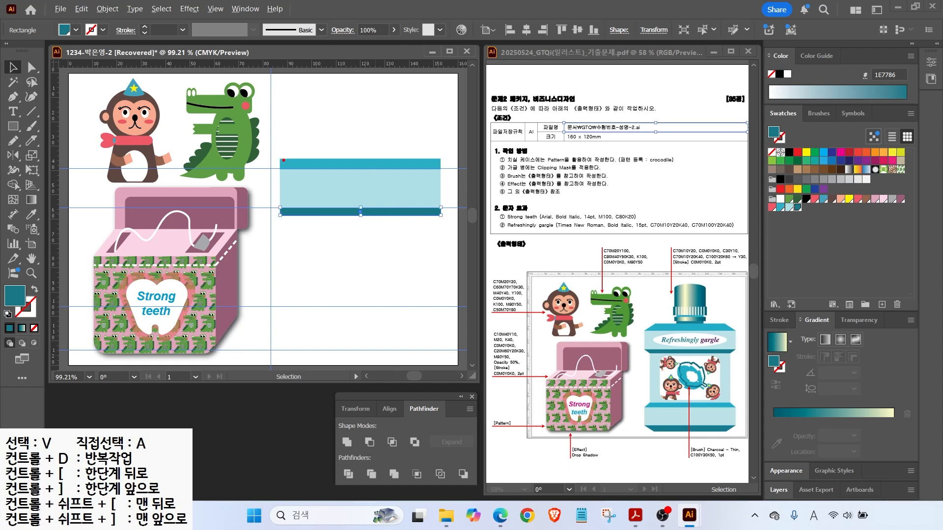
Marquee-select the top band's upper corner points with Direct Selection, ready to scale.
{"action": "left_click", "coordinate": [31, 67]}
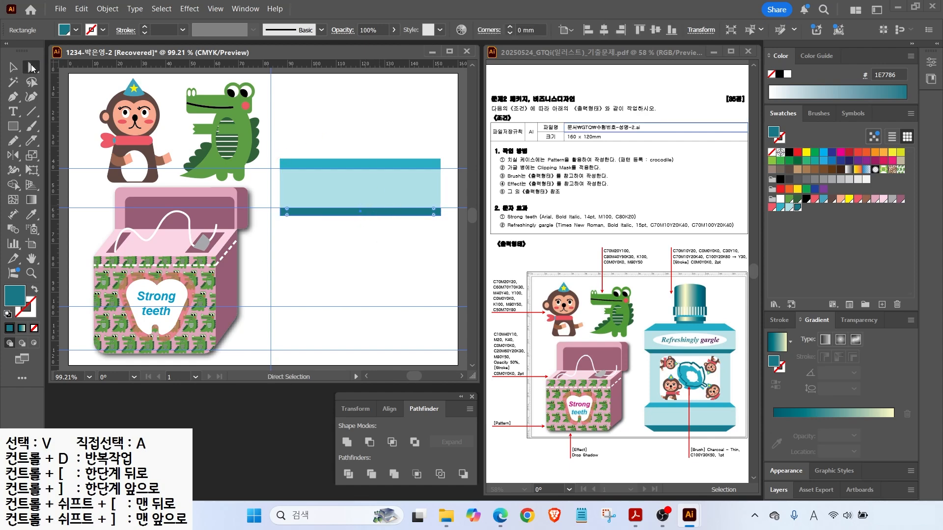
{"action": "left_click", "coordinate": [322, 129]}
{"action": "left_click_drag", "start_coordinate": [275, 147], "coordinate": [449, 165]}
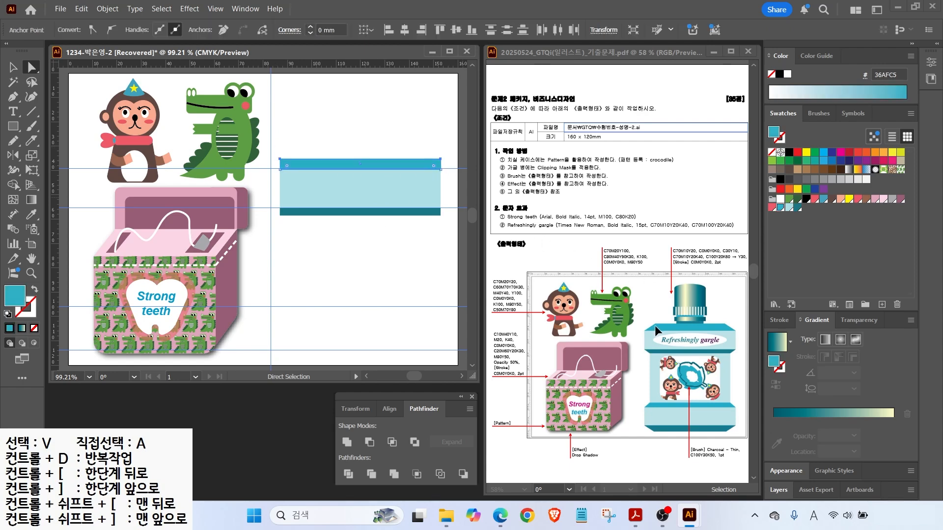
{"action": "double_click", "coordinate": [32, 156]}
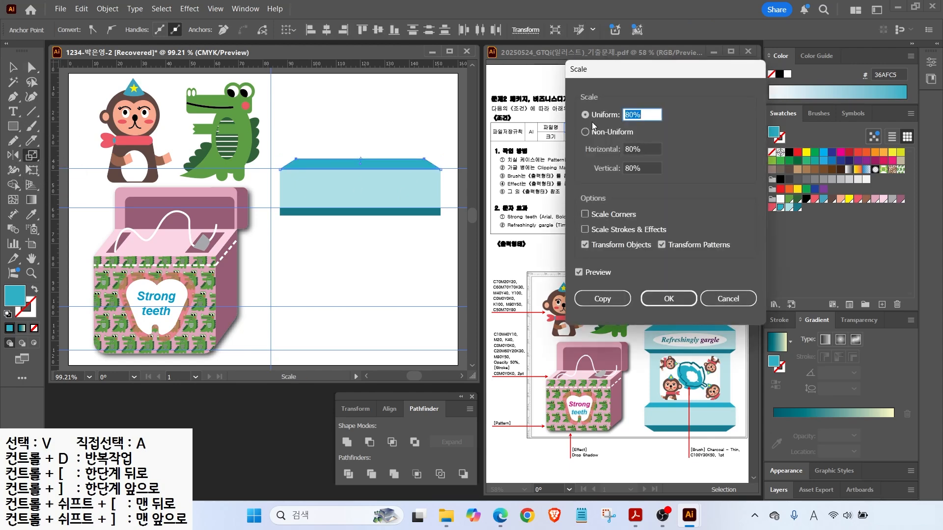
Scale the top band's upper points to 70% to taper it.
{"action": "left_click_drag", "start_coordinate": [622, 75], "coordinate": [588, 35]}
{"action": "type", "text": "70"}
{"action": "key", "text": "Tab"}
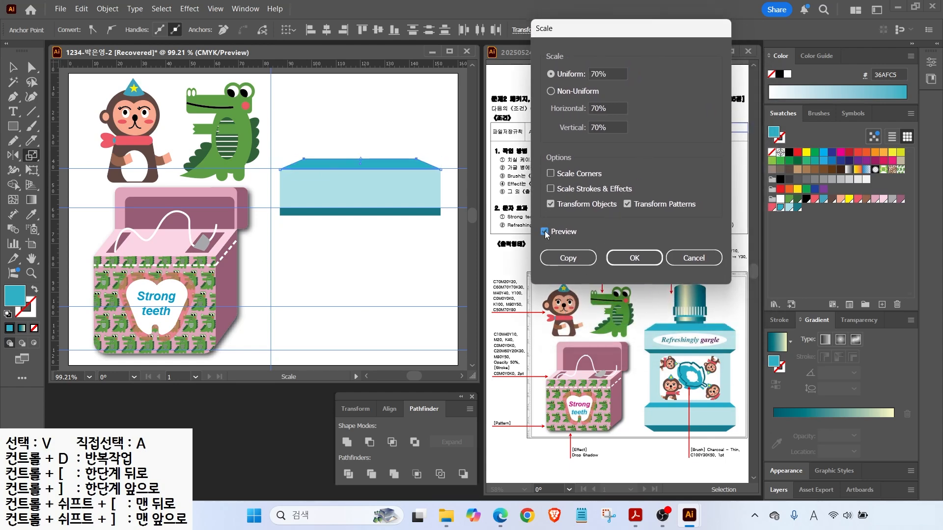
{"action": "left_click", "coordinate": [634, 258]}
Select the band's bottom corner points and scale them to 90%.
{"action": "key", "text": "a"}
{"action": "left_click_drag", "start_coordinate": [275, 226], "coordinate": [450, 219]}
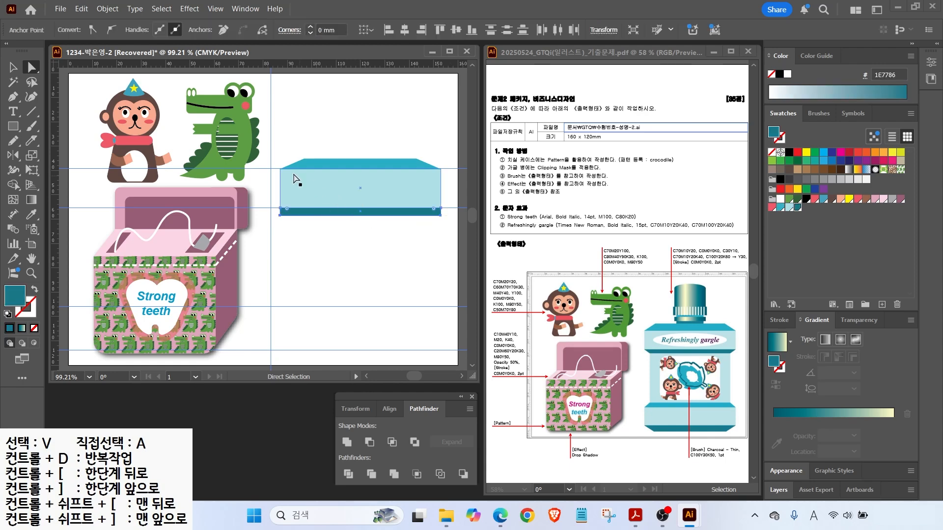
{"action": "double_click", "coordinate": [31, 156]}
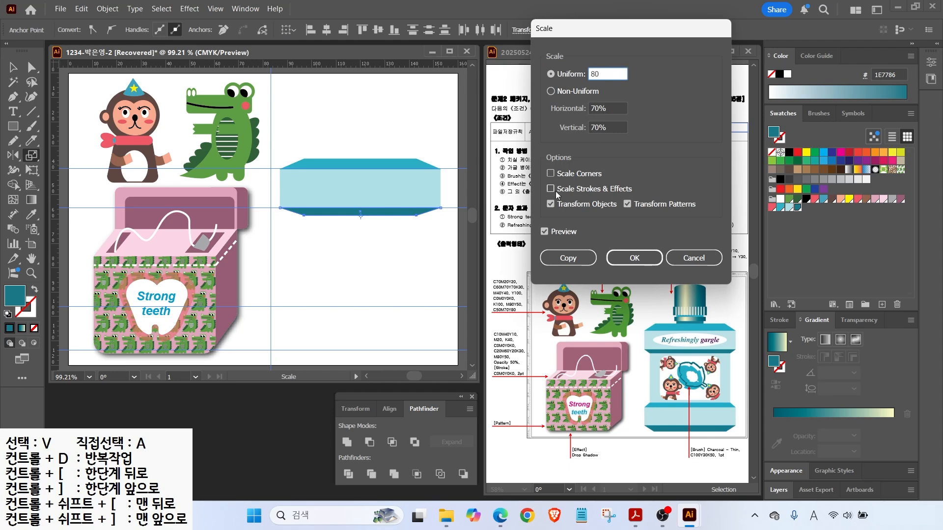
{"action": "left_click", "coordinate": [544, 232]}
{"action": "left_click", "coordinate": [544, 232]}
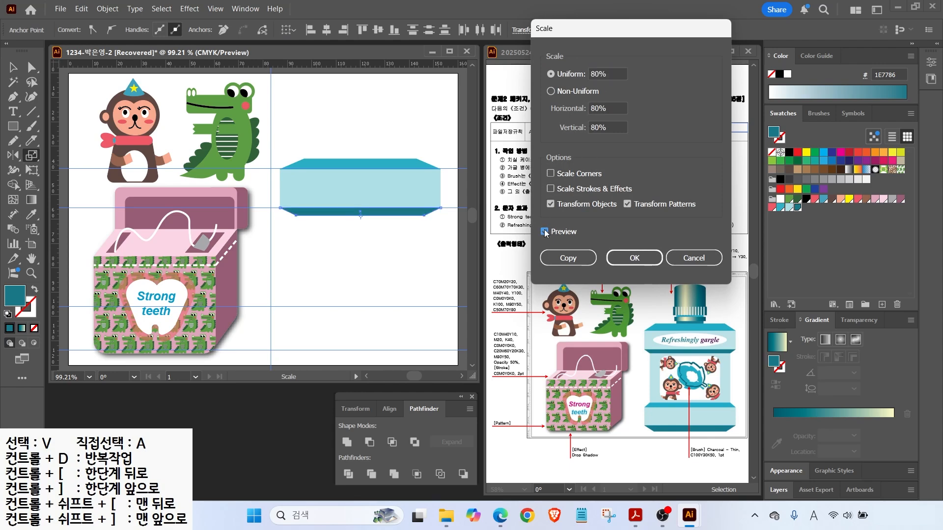
{"action": "key", "text": "Tab"}
{"action": "left_click", "coordinate": [545, 231]}
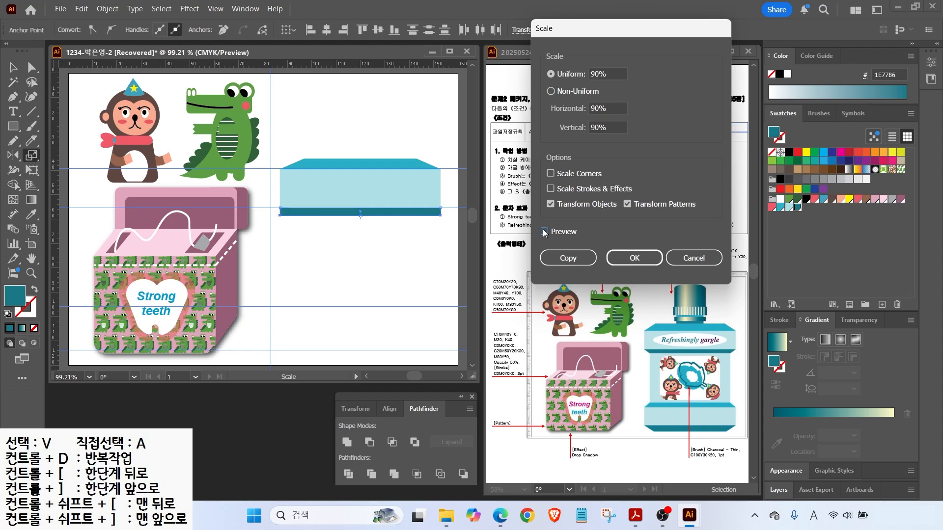
{"action": "left_click", "coordinate": [545, 231]}
{"action": "left_click", "coordinate": [631, 257]}
Copy the three bands down, flip them, and recolour the copy's strips dark teal and teal.
{"action": "left_click", "coordinate": [14, 68]}
{"action": "left_click_drag", "start_coordinate": [317, 140], "coordinate": [375, 238]}
{"action": "left_click_drag", "start_coordinate": [373, 199], "coordinate": [376, 330]}
{"action": "left_click_drag", "start_coordinate": [443, 287], "coordinate": [317, 337]}
{"action": "left_click_drag", "start_coordinate": [339, 292], "coordinate": [340, 299]}
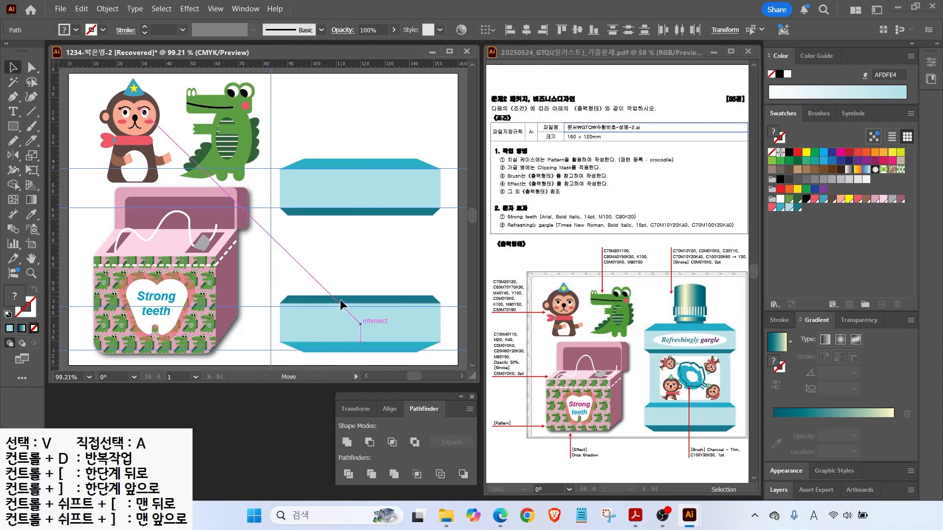
{"action": "left_click", "coordinate": [361, 350]}
{"action": "left_click", "coordinate": [781, 207]}
{"action": "left_click", "coordinate": [796, 208]}
{"action": "left_click", "coordinate": [386, 303]}
{"action": "left_click", "coordinate": [789, 207]}
{"action": "left_click", "coordinate": [780, 208]}
Draw a light-blue middle section and a small dark-teal neck rectangle on top.
{"action": "left_click", "coordinate": [13, 127]}
{"action": "mouse_move", "coordinate": [288, 216]}
{"action": "left_mouse_down"}
{"action": "mouse_move", "coordinate": [457, 305]}
{"action": "mouse_move", "coordinate": [432, 298]}
{"action": "left_mouse_up"}
{"action": "left_click", "coordinate": [788, 207]}
{"action": "left_click", "coordinate": [343, 140], "text": "ctrl"}
{"action": "mouse_move", "coordinate": [336, 145]}
{"action": "left_mouse_down"}
{"action": "mouse_move", "coordinate": [388, 158]}
{"action": "mouse_move", "coordinate": [339, 202]}
{"action": "left_mouse_up"}
{"action": "left_click", "coordinate": [797, 207]}
Draw a wider band over the neck with a teal–pale yellow–teal gradient.
{"action": "scroll", "coordinate": [395, 133], "scroll_direction": "up", "scroll_amount": 4}
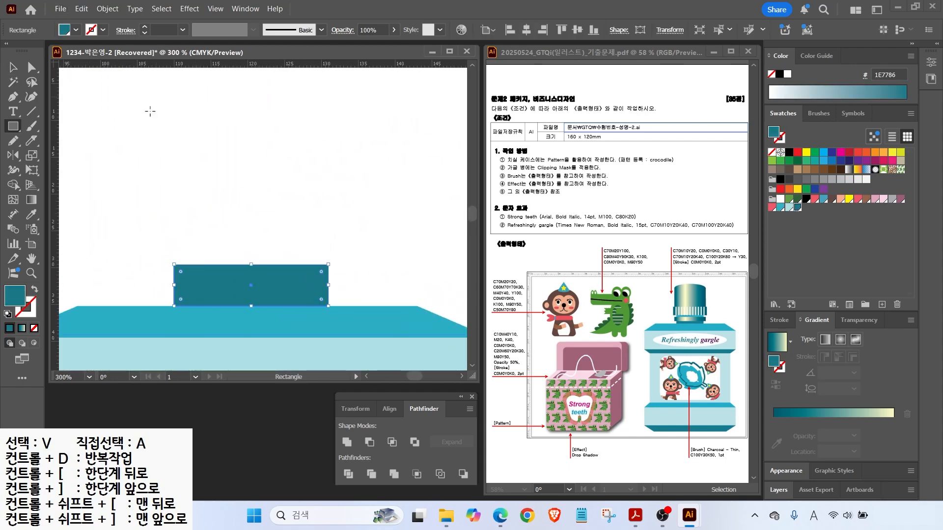
{"action": "left_click_drag", "start_coordinate": [156, 273], "coordinate": [343, 294]}
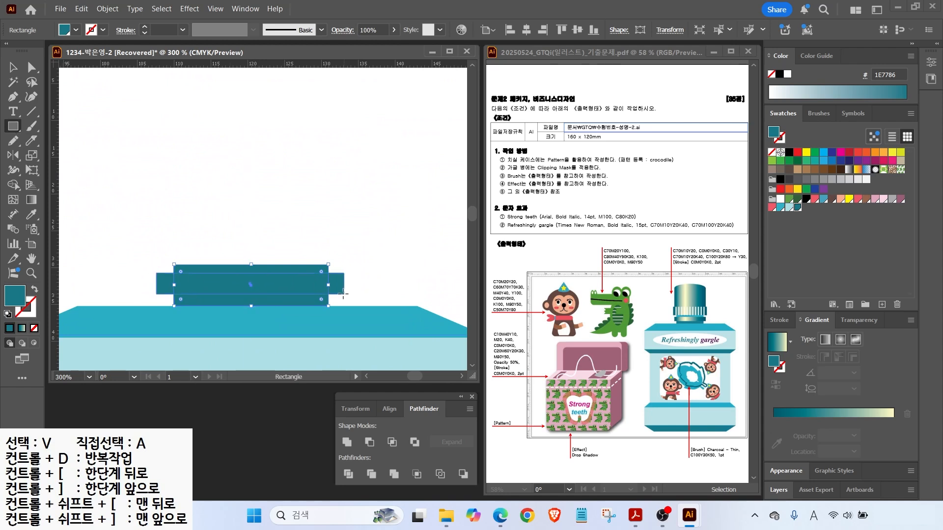
{"action": "key", "text": "period"}
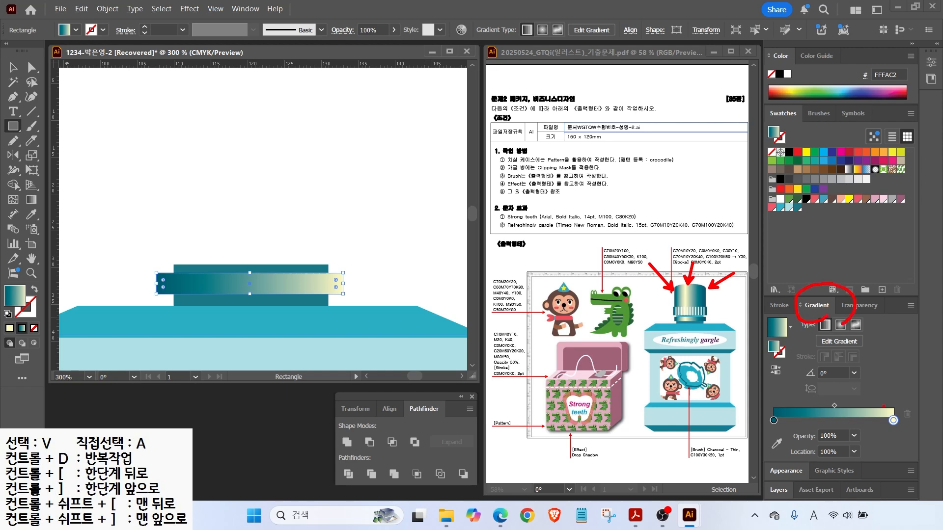
{"action": "key", "text": "Escape"}
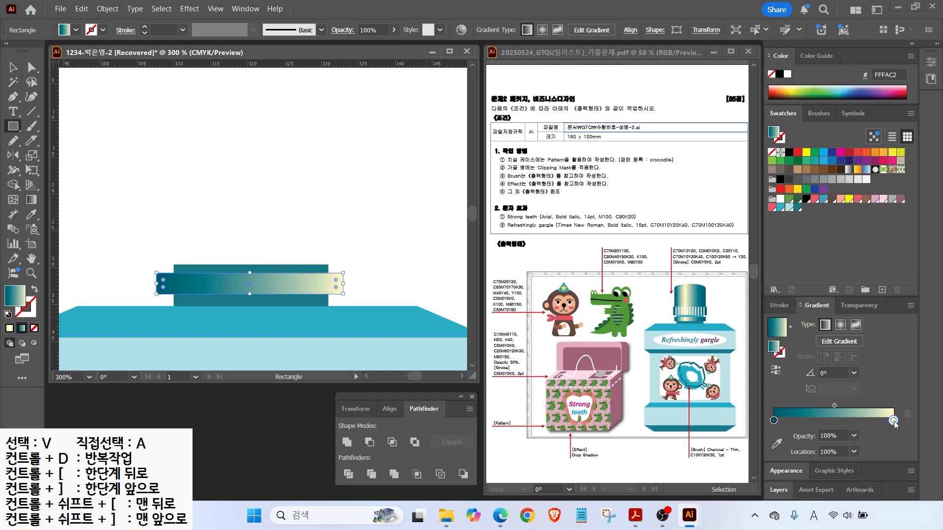
{"action": "left_click_drag", "start_coordinate": [893, 422], "coordinate": [811, 421]}
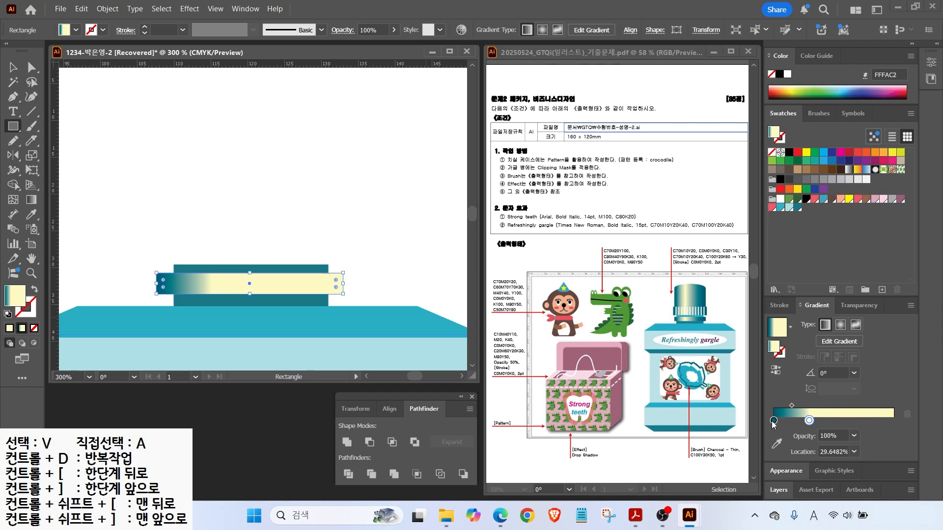
{"action": "left_click_drag", "start_coordinate": [774, 422], "coordinate": [894, 421]}
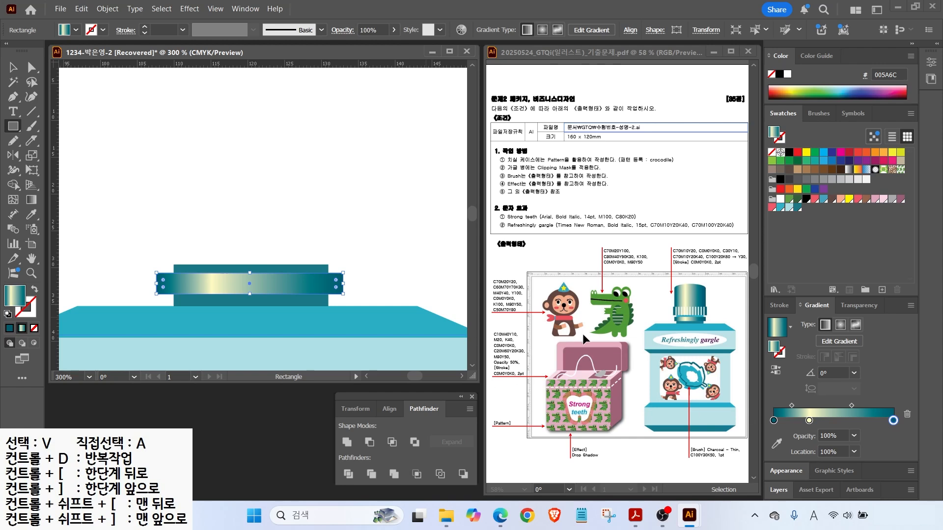
Copy the gradient band upward as a tall cap and add an ellipse for its rounded top.
{"action": "left_click", "coordinate": [13, 67]}
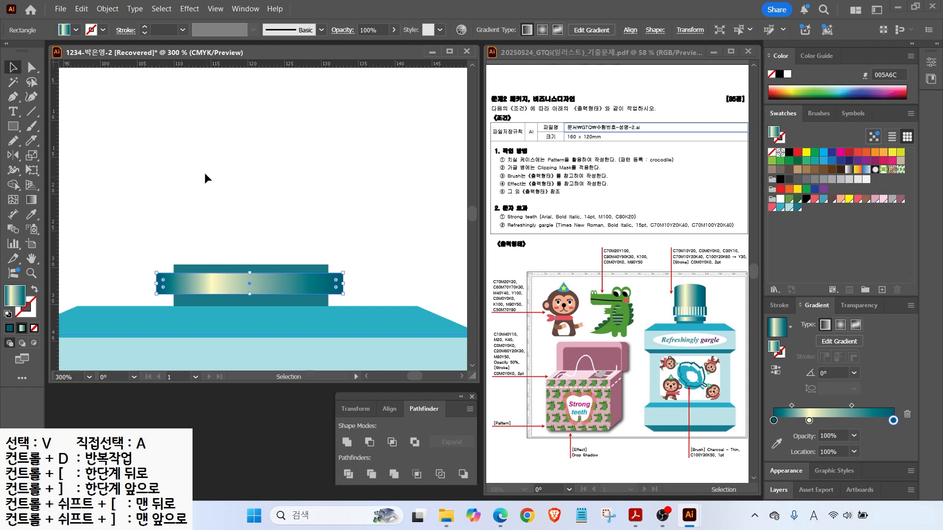
{"action": "left_click_drag", "start_coordinate": [265, 280], "coordinate": [260, 101]}
{"action": "scroll", "coordinate": [343, 194], "scroll_direction": "down", "scroll_amount": 1}
{"action": "left_click_drag", "start_coordinate": [13, 126], "coordinate": [49, 156]}
{"action": "left_click_drag", "start_coordinate": [219, 121], "coordinate": [343, 144]}
{"action": "left_click", "coordinate": [13, 67]}
{"action": "left_click", "coordinate": [383, 191]}
{"action": "left_click_drag", "start_coordinate": [202, 122], "coordinate": [276, 168]}
{"action": "left_click", "coordinate": [197, 176]}
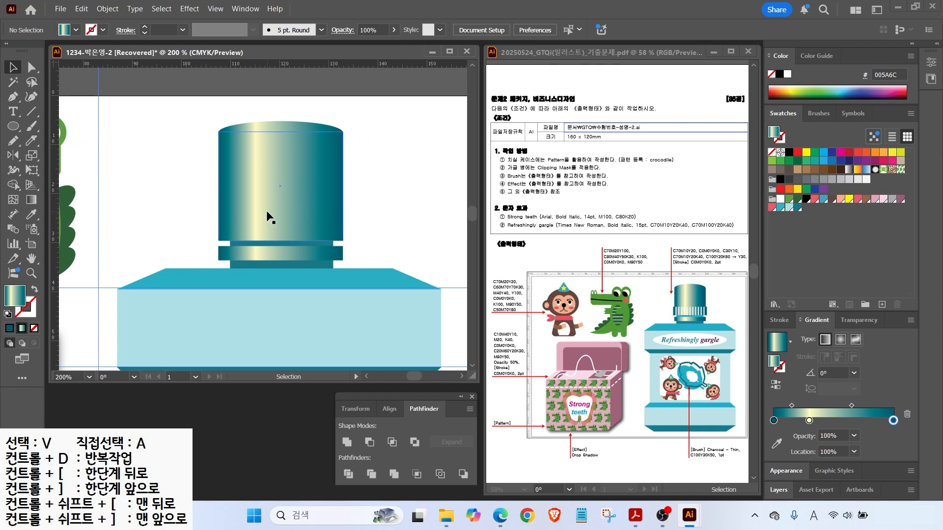
Draw a wide gradient ring, a teal band and a light cyan band on the cap, sending cyan backward.
{"action": "key", "text": "m"}
{"action": "left_click_drag", "start_coordinate": [214, 213], "coordinate": [345, 239]}
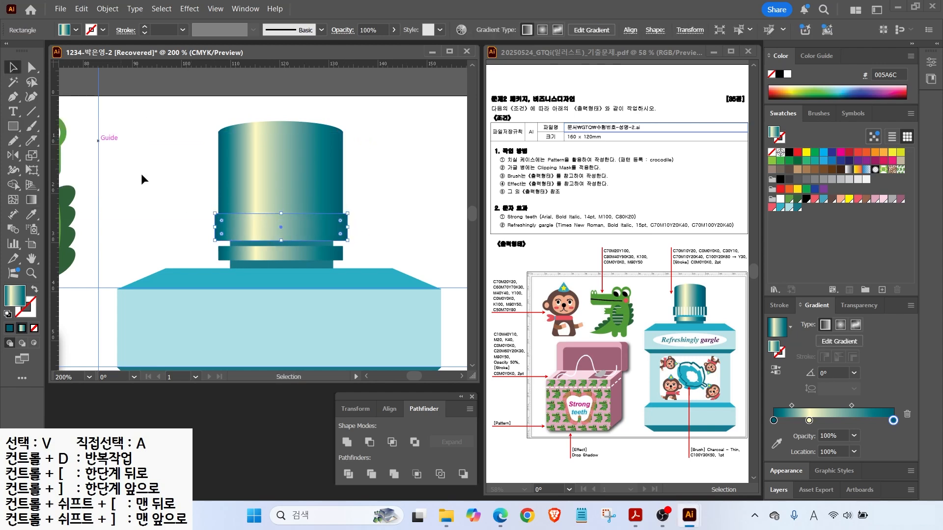
{"action": "mouse_move", "coordinate": [231, 250]}
{"action": "left_mouse_down"}
{"action": "mouse_move", "coordinate": [314, 275]}
{"action": "mouse_move", "coordinate": [333, 268]}
{"action": "left_mouse_up"}
{"action": "left_click_drag", "start_coordinate": [231, 230], "coordinate": [332, 248]}
{"action": "left_click", "coordinate": [781, 207]}
{"action": "right_click", "coordinate": [301, 239]}
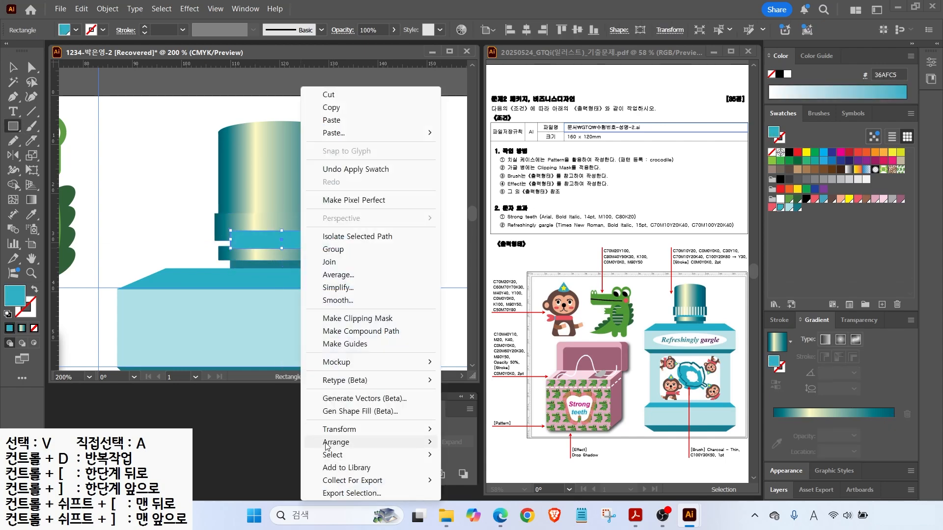
{"action": "left_click", "coordinate": [472, 481]}
Draw a short white 1 pt vertical line at the gradient ring's left edge.
{"action": "key", "text": "v"}
{"action": "left_click", "coordinate": [122, 140]}
{"action": "key", "text": "backslash"}
{"action": "left_click_drag", "start_coordinate": [223, 218], "coordinate": [223, 239]}
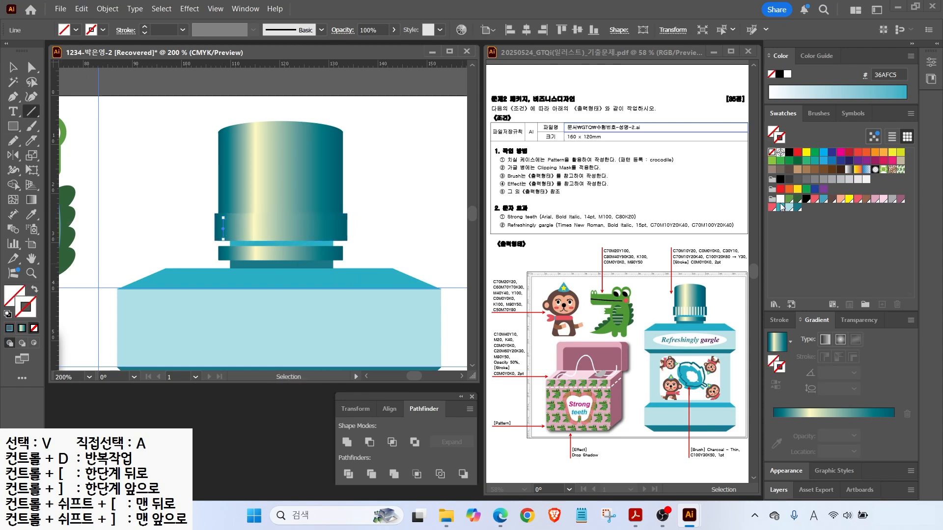
{"action": "left_click", "coordinate": [780, 199]}
{"action": "scroll", "coordinate": [258, 232], "scroll_direction": "up", "scroll_amount": 3}
{"action": "key", "text": "v"}
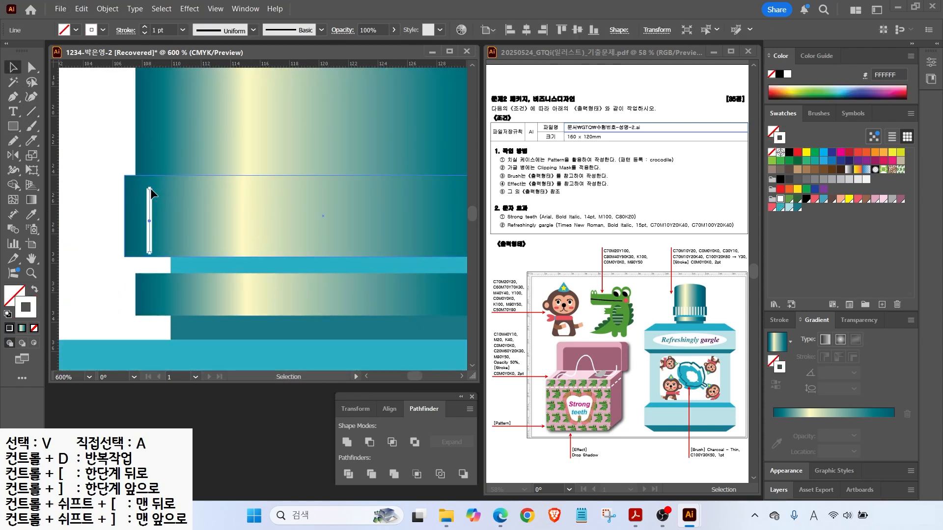
{"action": "scroll", "coordinate": [149, 253], "scroll_direction": "down", "scroll_amount": 2}
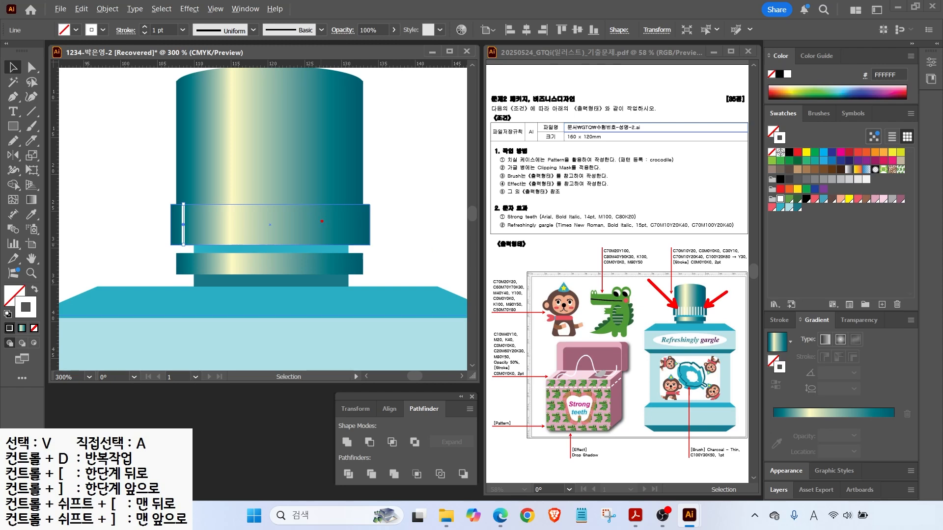
Copy the white line to the ring's right edge and blend the two lines together.
{"action": "key", "text": "Escape"}
{"action": "left_click", "coordinate": [183, 216], "text": "shift"}
{"action": "left_click_drag", "start_coordinate": [183, 222], "coordinate": [359, 229]}
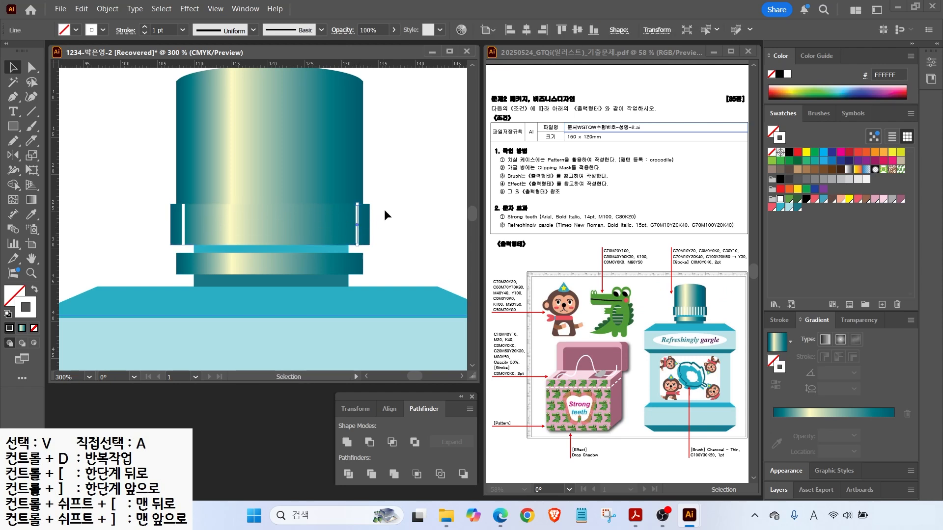
{"action": "left_click", "coordinate": [376, 211]}
{"action": "left_click", "coordinate": [182, 226]}
{"action": "left_click", "coordinate": [357, 231], "text": "shift"}
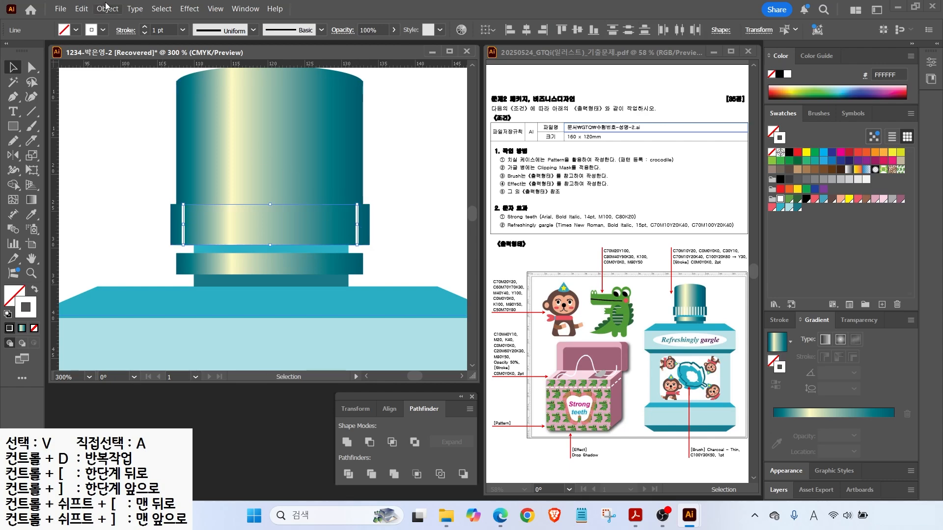
{"action": "left_click", "coordinate": [107, 8]}
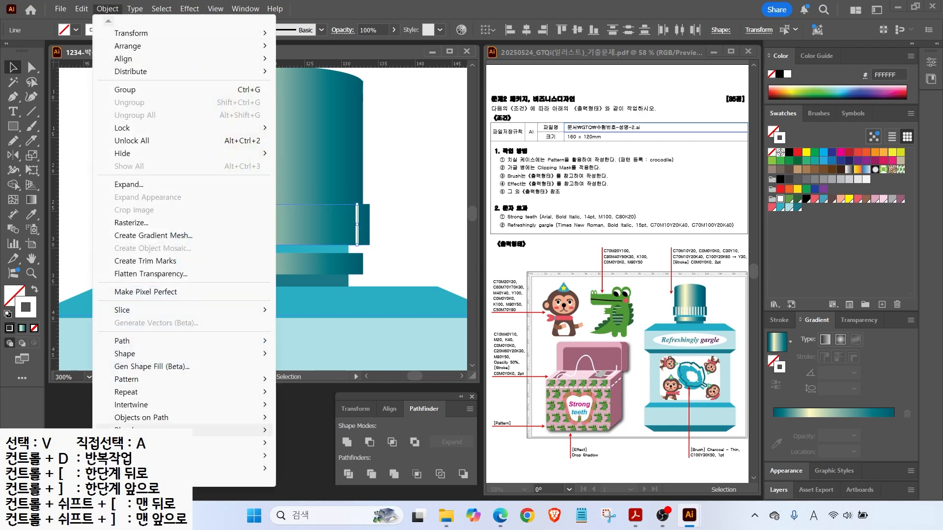
{"action": "mouse_move", "coordinate": [172, 430]}
{"action": "left_click", "coordinate": [310, 339]}
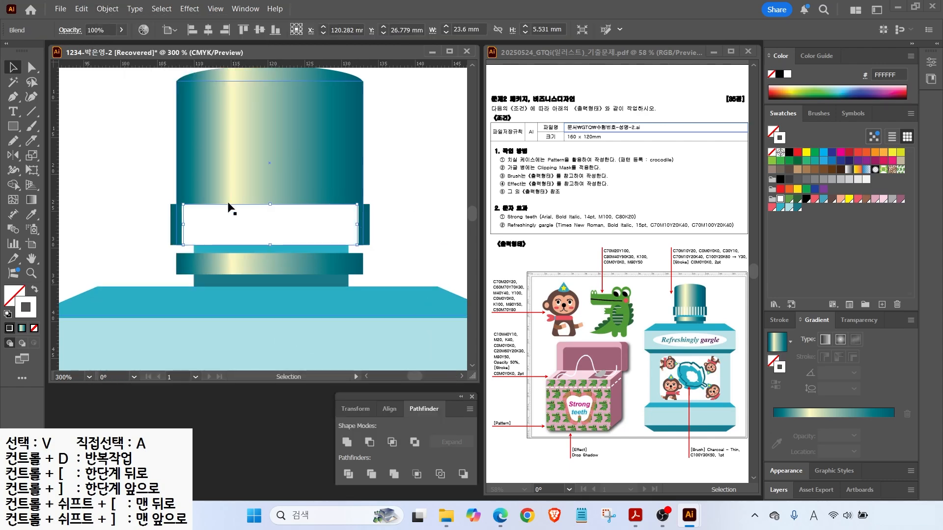
Set the blend to 12 Specified Steps with preview, then fit the artboard in view.
{"action": "double_click", "coordinate": [12, 230]}
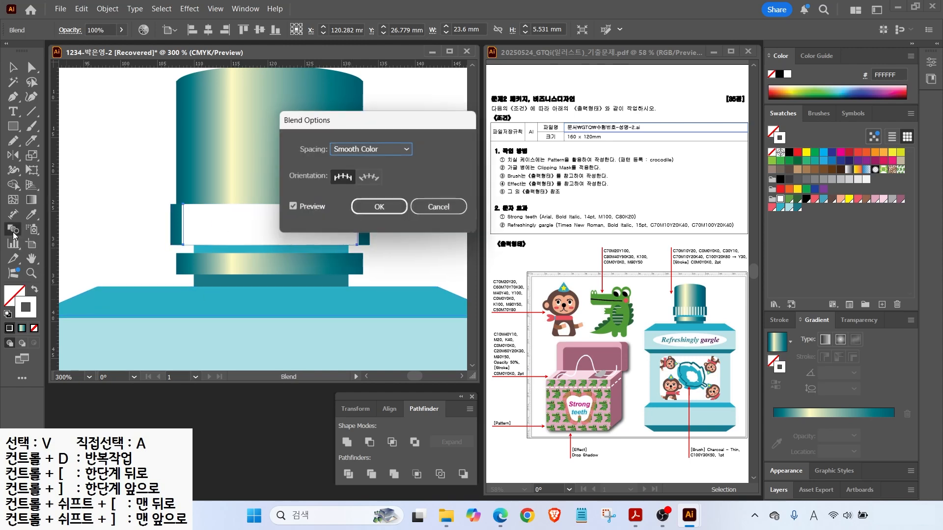
{"action": "left_click", "coordinate": [368, 154]}
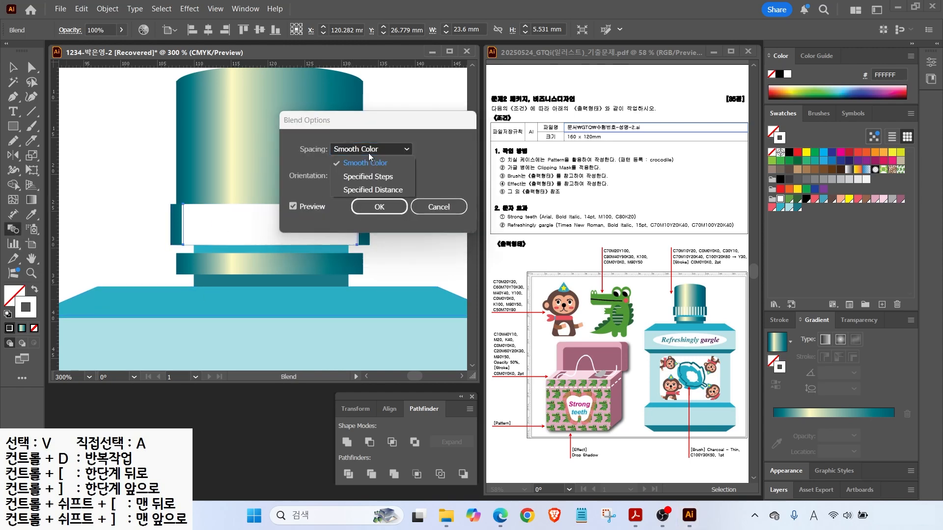
{"action": "left_click", "coordinate": [377, 177]}
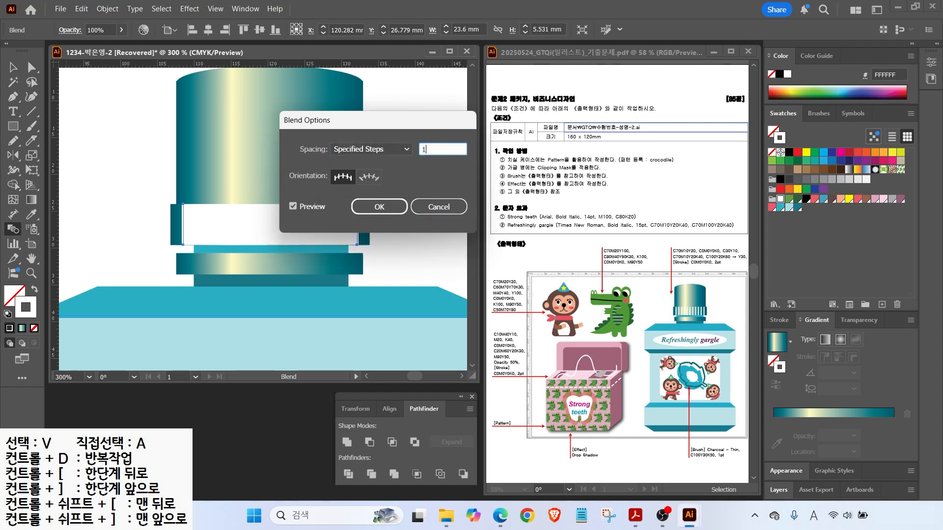
{"action": "left_click", "coordinate": [293, 206]}
{"action": "left_click", "coordinate": [293, 206]}
{"action": "left_click", "coordinate": [293, 206]}
{"action": "left_click", "coordinate": [293, 206]}
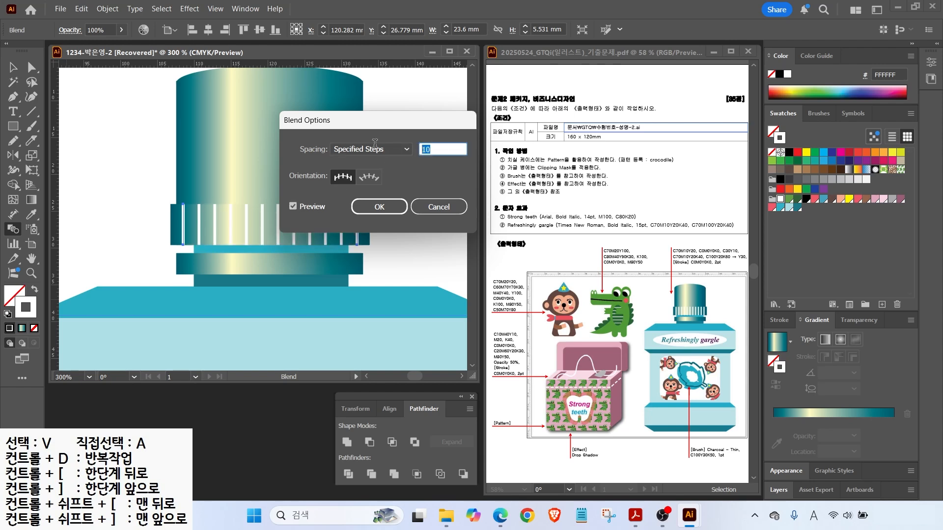
{"action": "left_click", "coordinate": [298, 205]}
{"action": "left_click", "coordinate": [298, 205]}
{"action": "left_click", "coordinate": [392, 207]}
{"action": "key", "text": "v"}
{"action": "key", "text": "ctrl+0"}
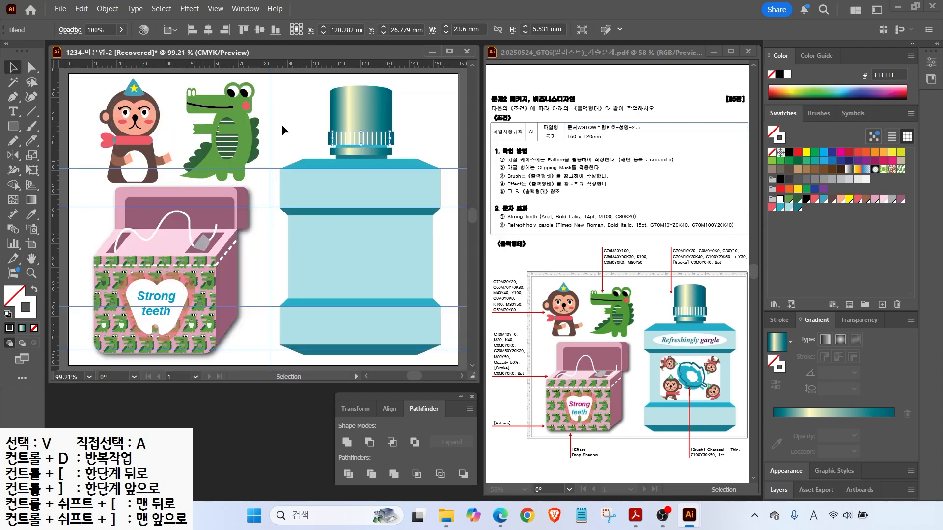
Draw a white oval on the bottle body and place the text 'refreshingly gargle' on it.
{"action": "left_click", "coordinate": [281, 125]}
{"action": "left_click_drag", "start_coordinate": [15, 131], "coordinate": [49, 152]}
{"action": "left_click_drag", "start_coordinate": [292, 177], "coordinate": [432, 202]}
{"action": "key", "text": "v"}
{"action": "key", "text": "t"}
{"action": "left_click", "coordinate": [290, 145]}
{"action": "type", "text": "re"}
{"action": "type", "text": "freshingly gargle"}
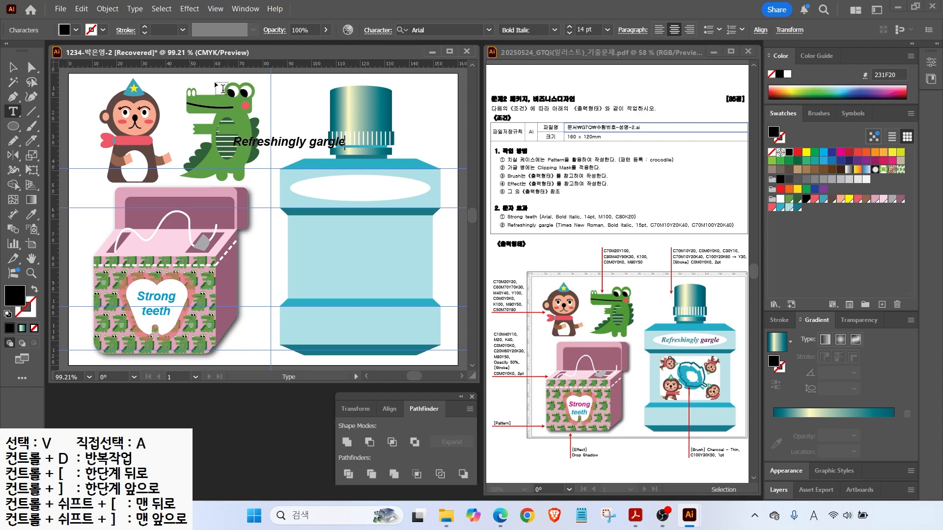
{"action": "key", "text": "Escape"}
{"action": "left_click_drag", "start_coordinate": [290, 143], "coordinate": [361, 188]}
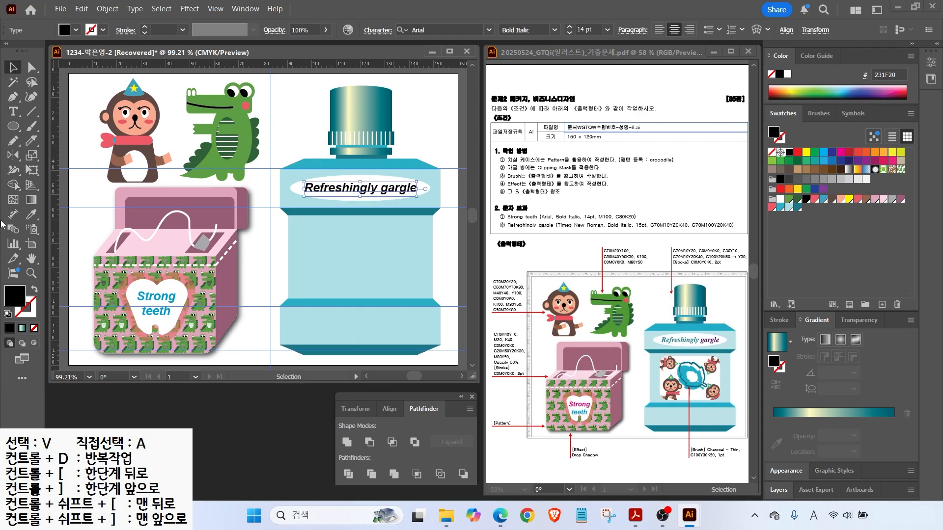
Set the text to Times New Roman Bold Italic 15 pt, coloured teal C70 M10 Y20 K40.
{"action": "key", "text": "t"}
{"action": "left_click", "coordinate": [489, 29]}
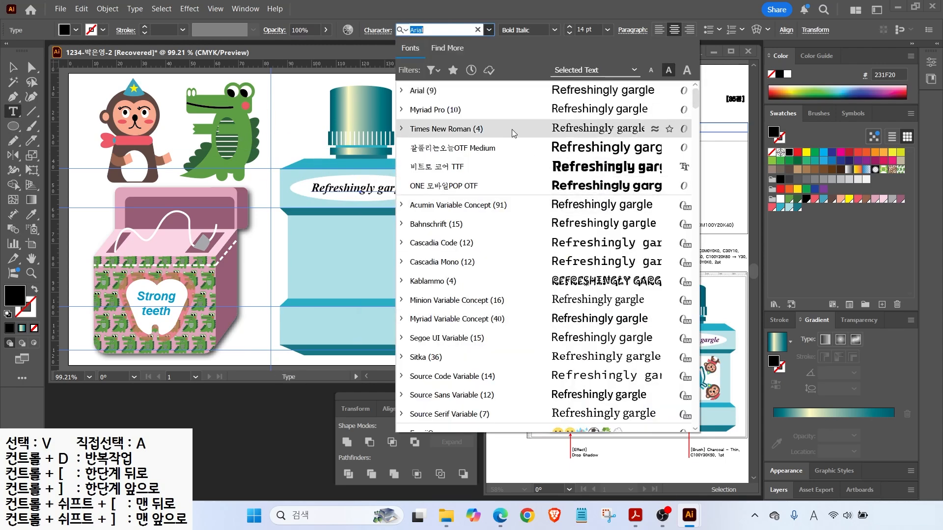
{"action": "left_click", "coordinate": [456, 129]}
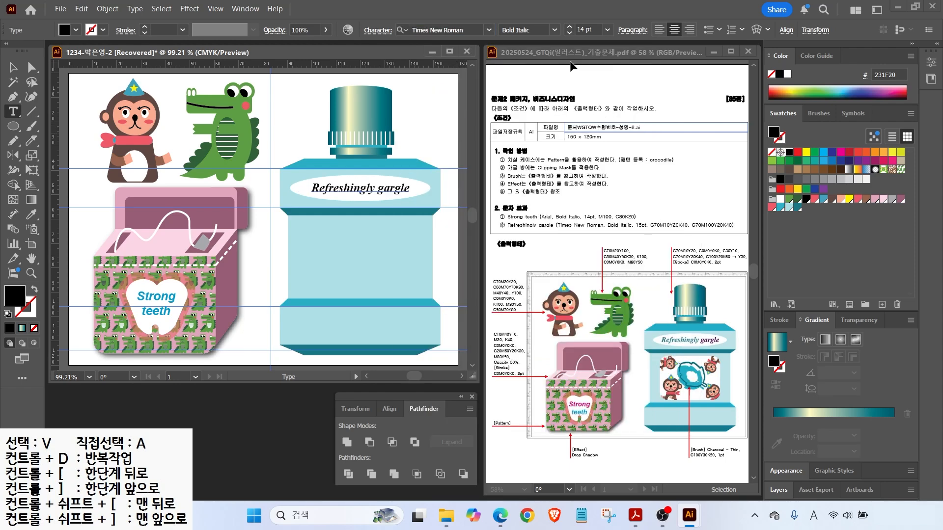
{"action": "left_click", "coordinate": [569, 27]}
{"action": "double_click", "coordinate": [15, 295]}
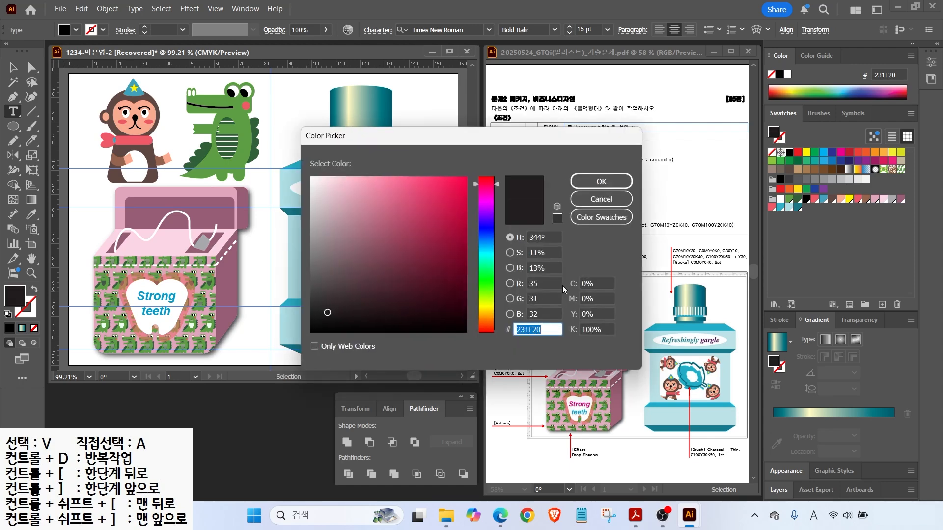
{"action": "type", "text": "70"}
{"action": "key", "text": "Tab"}
{"action": "type", "text": "10"}
{"action": "key", "text": "Tab"}
{"action": "type", "text": "20"}
Colour the word 'gargle' purple with M100.
{"action": "key", "text": "Tab"}
{"action": "type", "text": "40"}
{"action": "key", "text": "Return"}
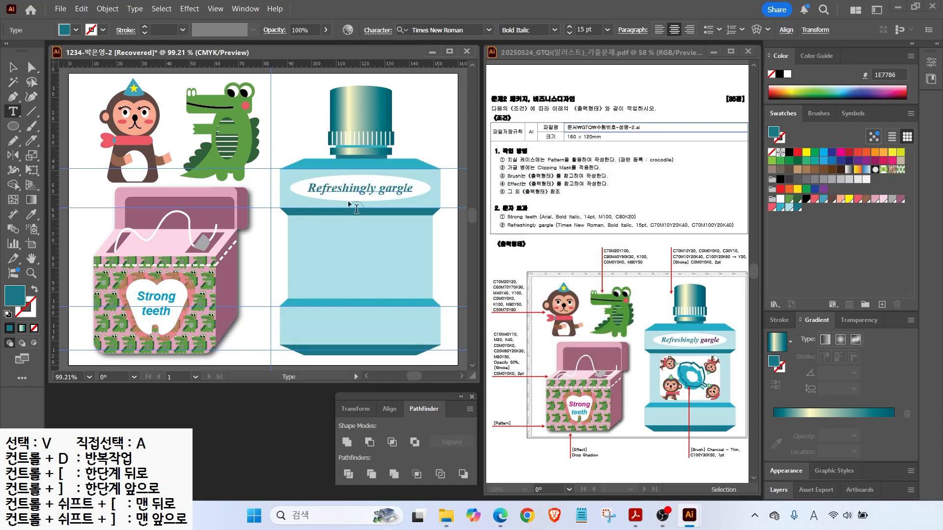
{"action": "double_click", "coordinate": [376, 183]}
{"action": "double_click", "coordinate": [15, 295]}
{"action": "left_click", "coordinate": [596, 284]}
{"action": "type", "text": "70"}
{"action": "key", "text": "Tab"}
{"action": "type", "text": "100"}
{"action": "key", "text": "Return"}
{"action": "key", "text": "Escape"}
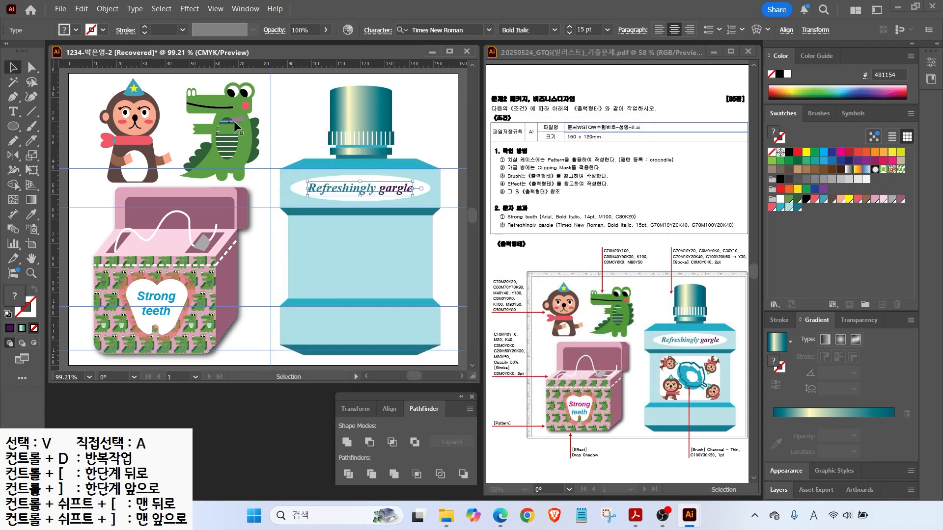
Draw a white rounded rectangle as a window on the bottle body.
{"action": "left_click", "coordinate": [271, 128]}
{"action": "left_click_drag", "start_coordinate": [13, 126], "coordinate": [43, 126]}
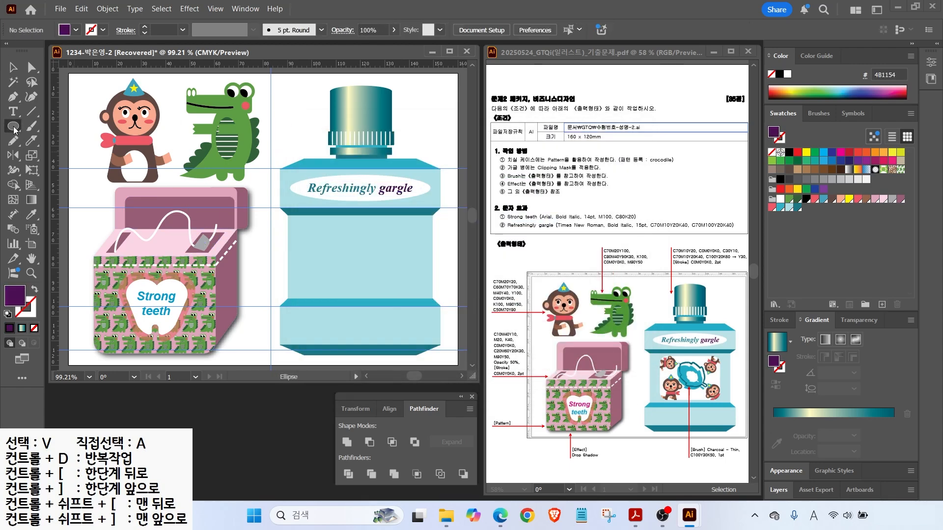
{"action": "left_click_drag", "start_coordinate": [319, 234], "coordinate": [418, 293]}
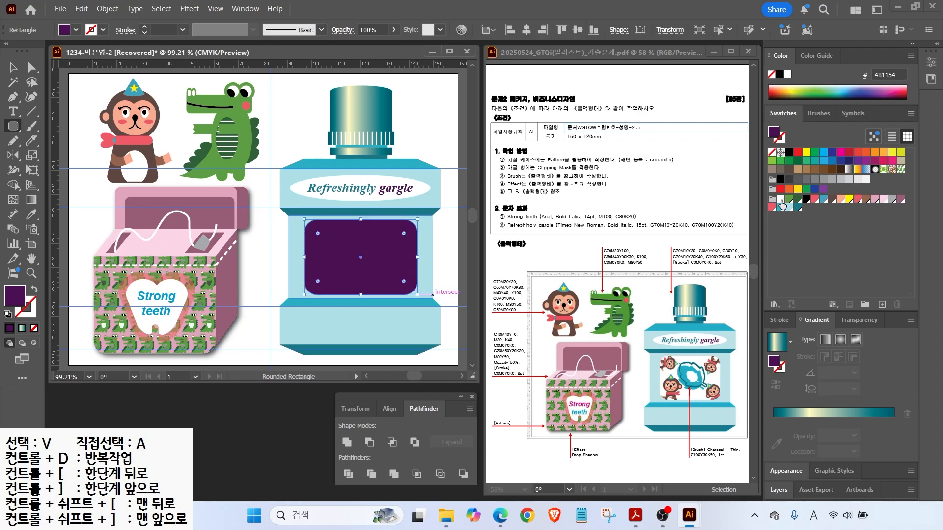
{"action": "left_click", "coordinate": [780, 199]}
{"action": "key", "text": "v"}
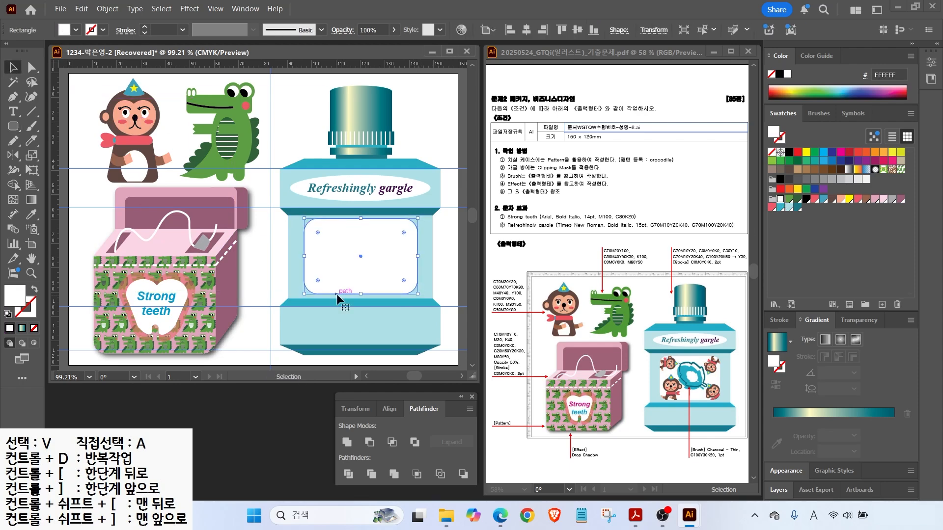
{"action": "left_click", "coordinate": [337, 294]}
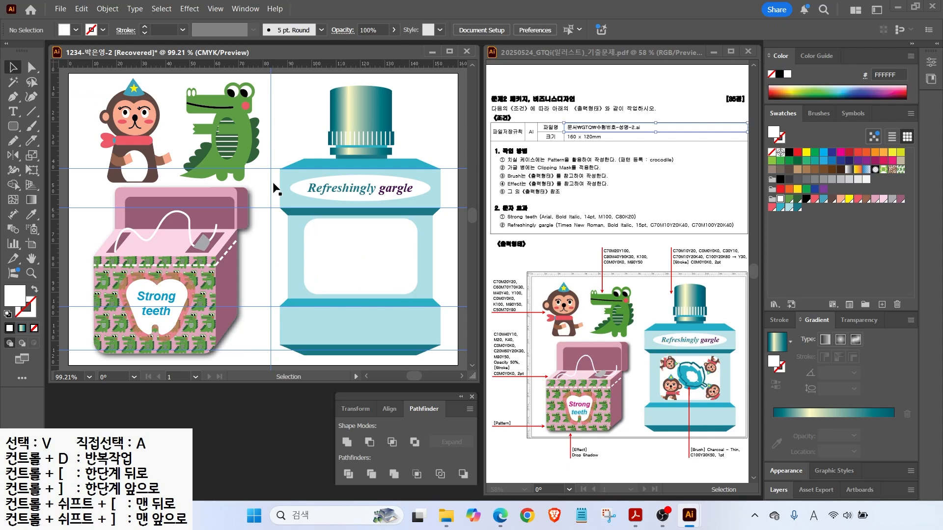
Unlock all artwork and place a shrunken monkey copy, brought to front, inside the window.
{"action": "left_click", "coordinate": [135, 126]}
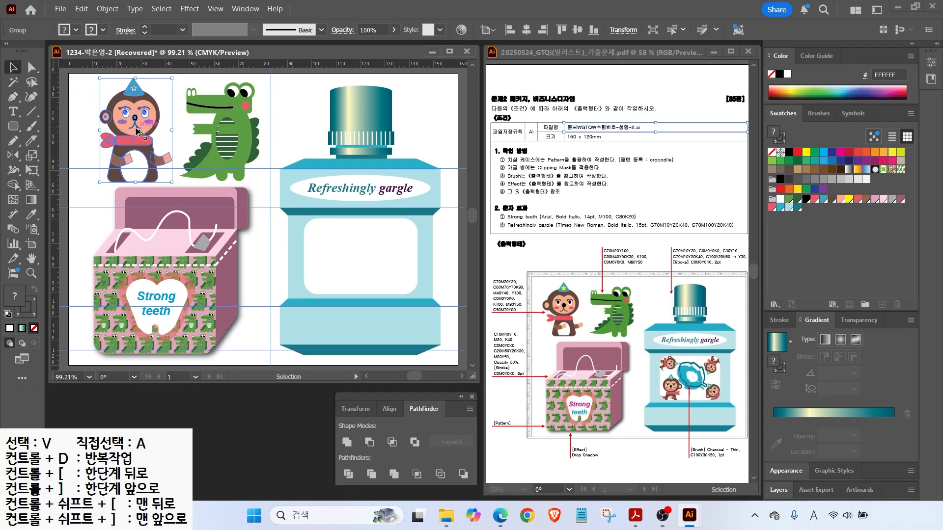
{"action": "left_click", "coordinate": [266, 231]}
{"action": "left_click", "coordinate": [107, 8]}
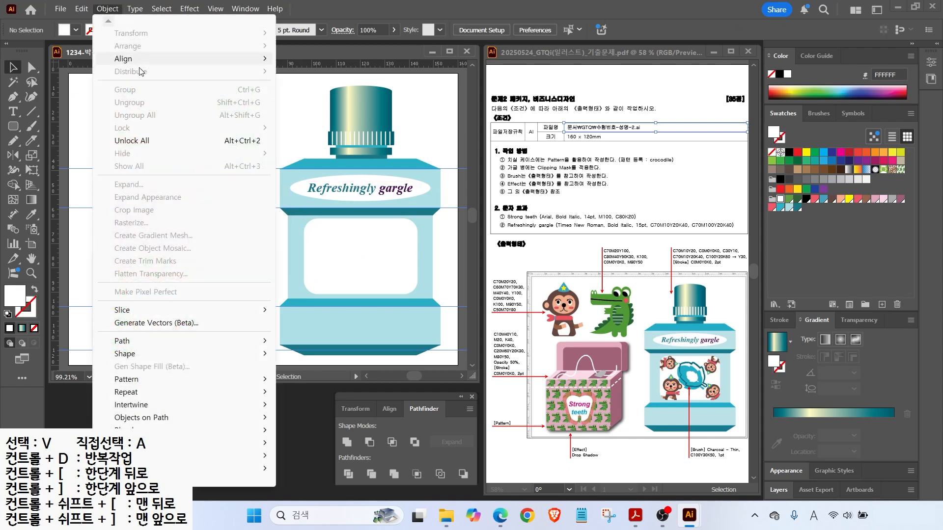
{"action": "left_click", "coordinate": [132, 141]}
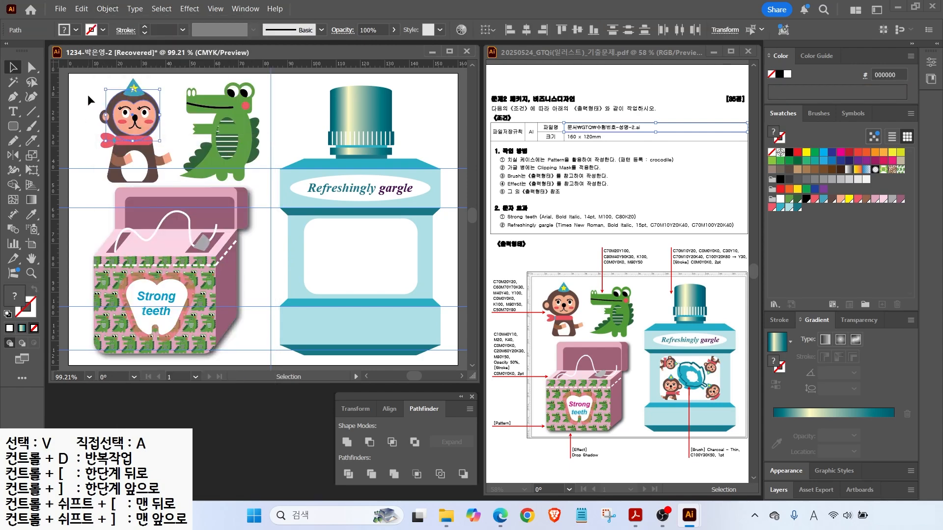
{"action": "left_click_drag", "start_coordinate": [123, 156], "coordinate": [254, 265]}
{"action": "right_click", "coordinate": [259, 239]}
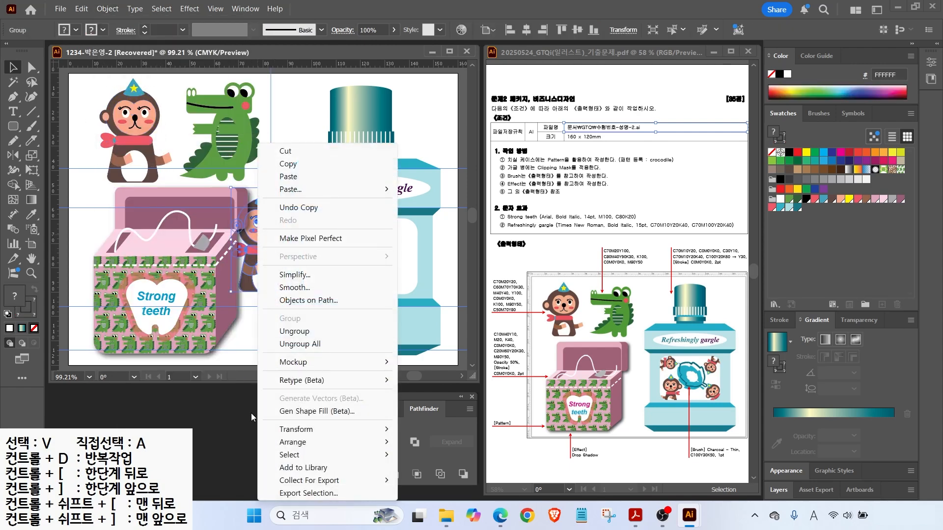
{"action": "mouse_move", "coordinate": [281, 444]}
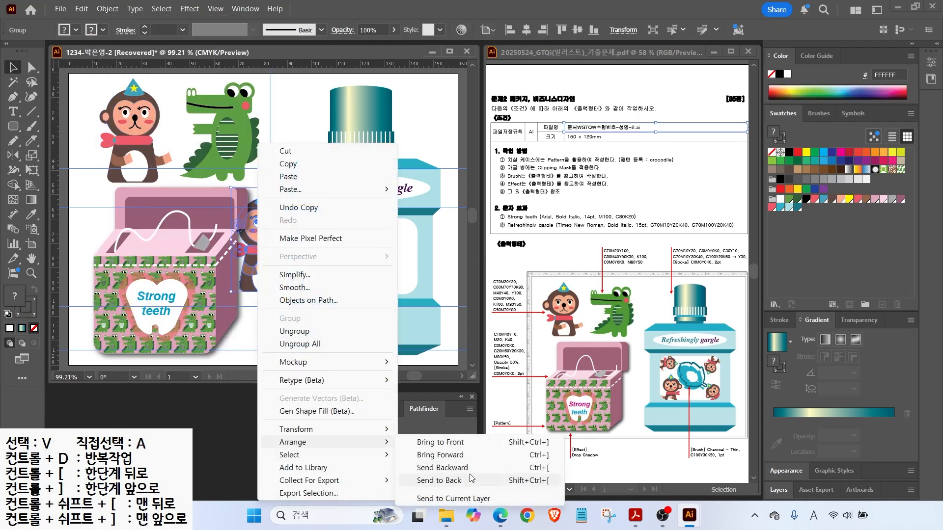
{"action": "left_click", "coordinate": [443, 443]}
{"action": "left_click_drag", "start_coordinate": [300, 189], "coordinate": [276, 244]}
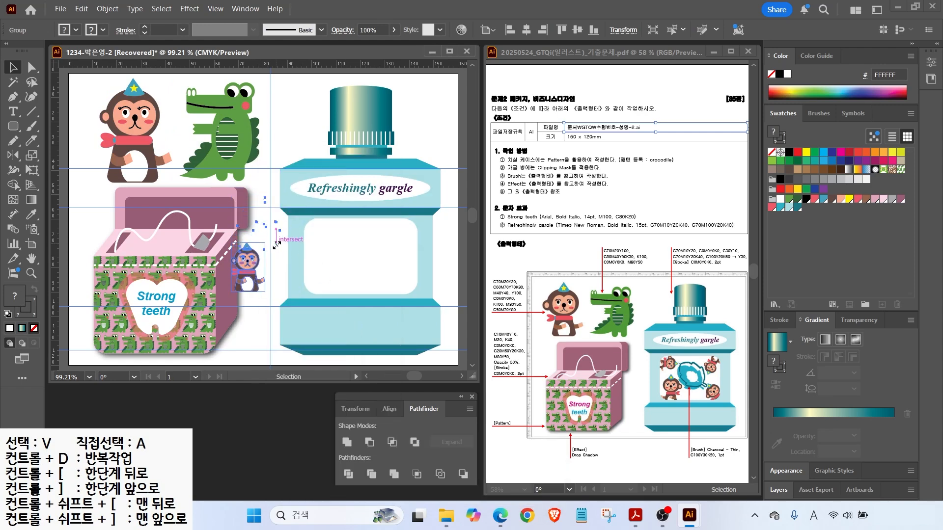
{"action": "left_click_drag", "start_coordinate": [247, 276], "coordinate": [406, 287]}
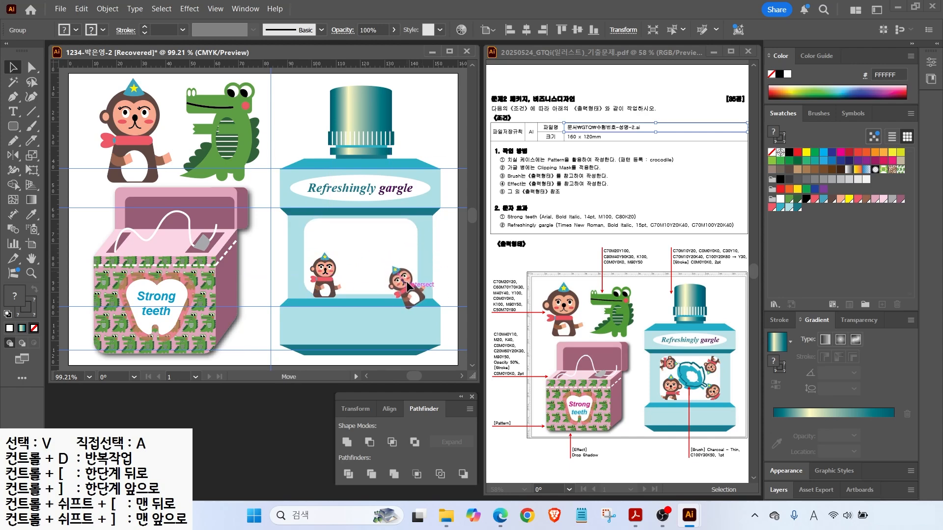
Add another monkey copy, mirrored, rotated about 90° and shrunk, in the window.
{"action": "left_click_drag", "start_coordinate": [422, 253], "coordinate": [362, 237]}
{"action": "key", "text": "ctrl+z"}
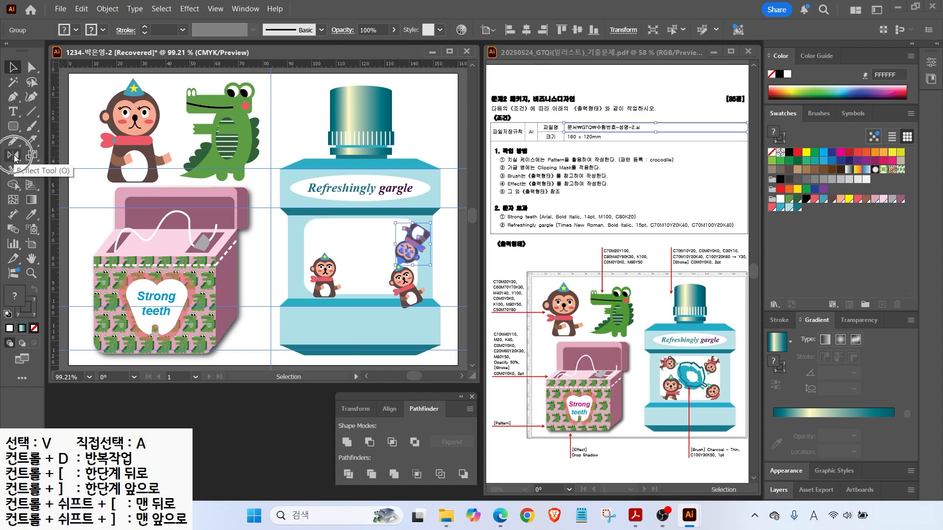
{"action": "right_click", "coordinate": [412, 241]}
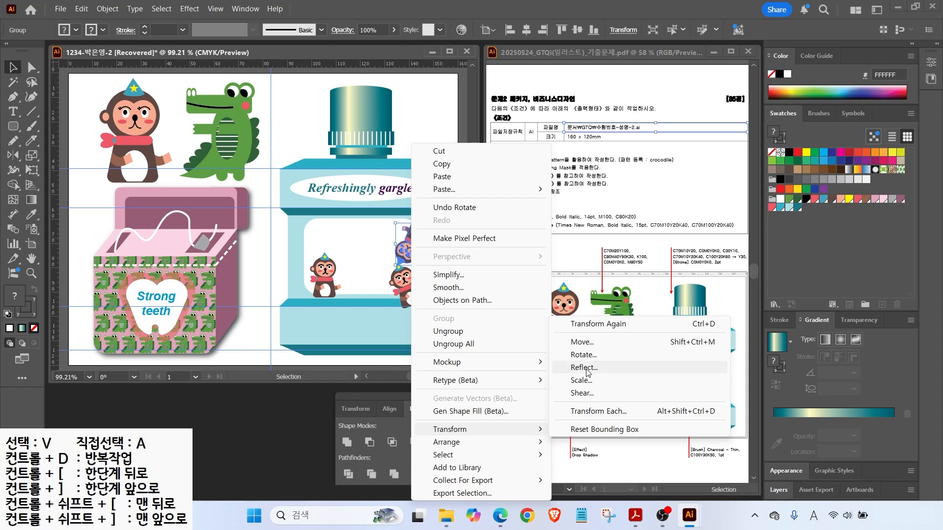
{"action": "left_click", "coordinate": [586, 368]}
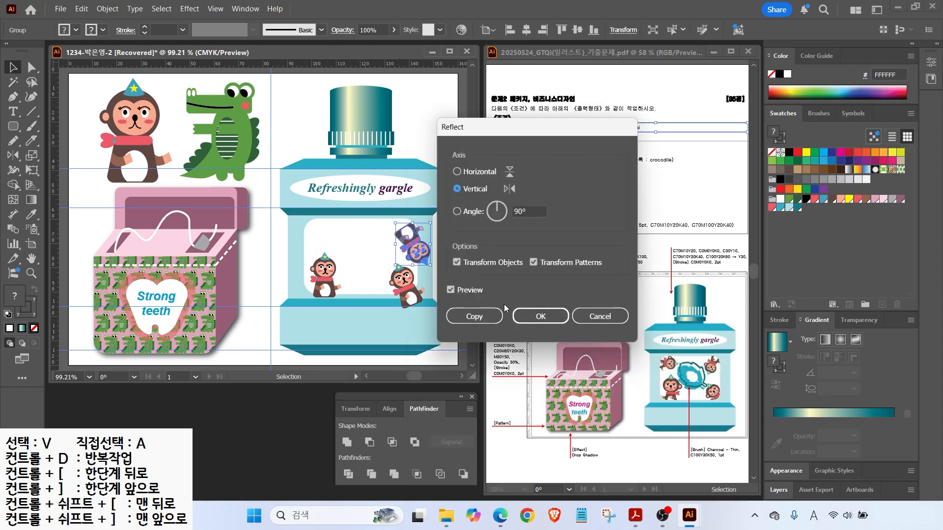
{"action": "left_click", "coordinate": [530, 318]}
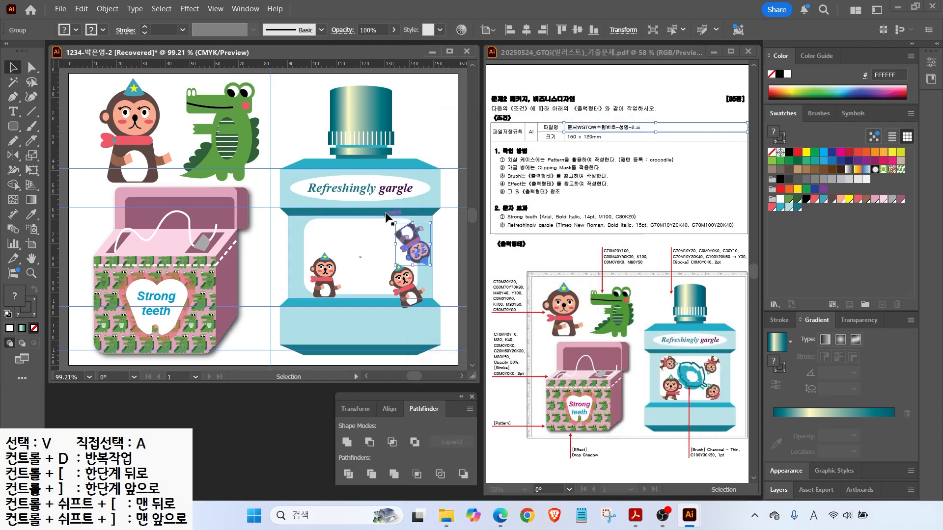
{"action": "left_click_drag", "start_coordinate": [436, 221], "coordinate": [448, 268]}
{"action": "left_click_drag", "start_coordinate": [418, 240], "coordinate": [413, 227]}
{"action": "left_click_drag", "start_coordinate": [432, 214], "coordinate": [407, 230]}
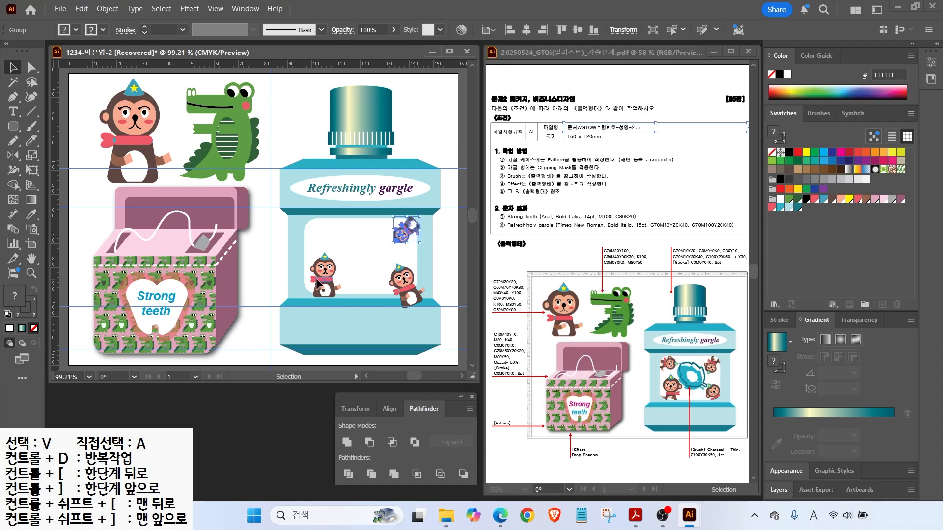
Mirror another monkey, turn it onto its side and move it to the window's top-left.
{"action": "right_click", "coordinate": [339, 285]}
{"action": "mouse_move", "coordinate": [362, 430]}
{"action": "left_click", "coordinate": [499, 366]}
{"action": "left_click", "coordinate": [527, 317]}
{"action": "left_click_drag", "start_coordinate": [334, 287], "coordinate": [326, 291]}
{"action": "mouse_move", "coordinate": [336, 259]}
{"action": "left_mouse_down"}
{"action": "mouse_move", "coordinate": [315, 251]}
{"action": "mouse_move", "coordinate": [294, 282]}
{"action": "mouse_move", "coordinate": [326, 264]}
{"action": "left_mouse_up"}
{"action": "left_click_drag", "start_coordinate": [289, 238], "coordinate": [300, 234]}
{"action": "left_click", "coordinate": [363, 267]}
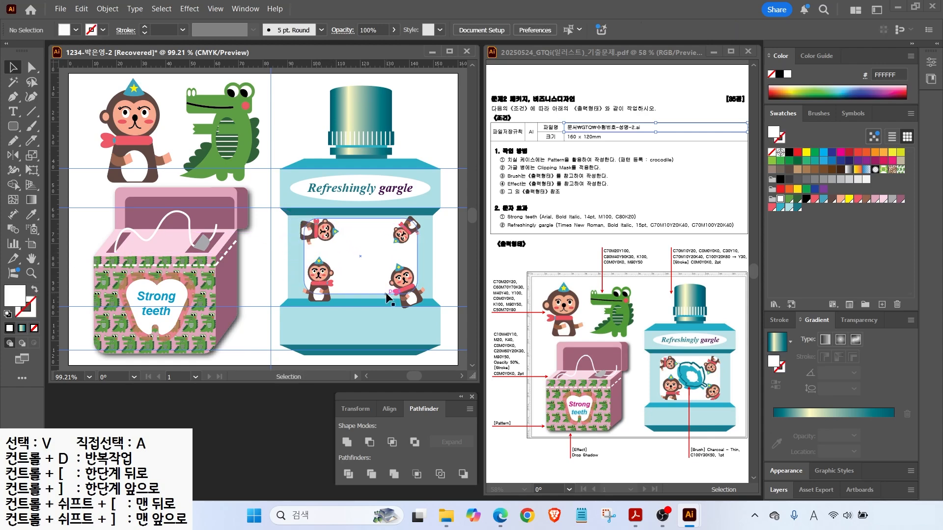
{"action": "left_click_drag", "start_coordinate": [390, 216], "coordinate": [408, 191]}
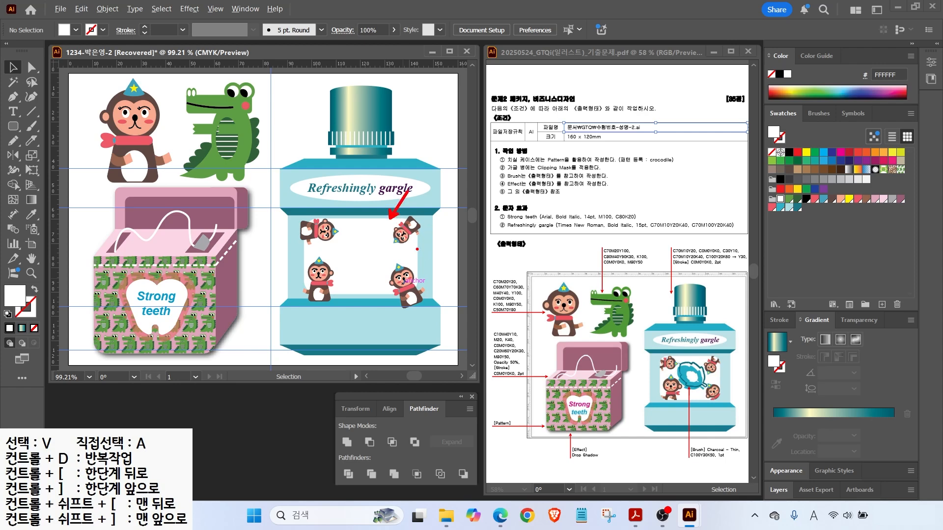
Select the white window rectangle and bring it to the front of the monkeys.
{"action": "key", "text": "Escape"}
{"action": "key", "text": "ctrl+2"}
{"action": "left_click_drag", "start_coordinate": [506, 173], "coordinate": [623, 173]}
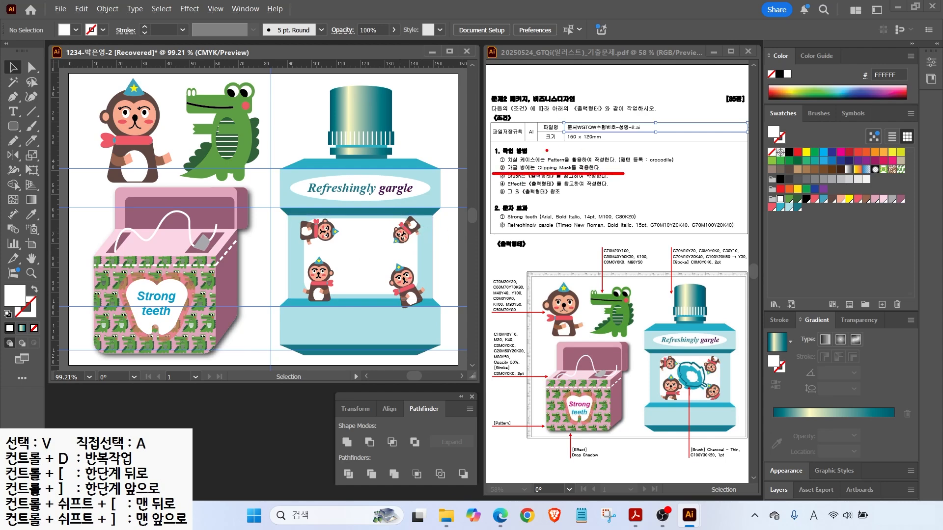
{"action": "left_click_drag", "start_coordinate": [548, 164], "coordinate": [583, 139]}
{"action": "key", "text": "Escape"}
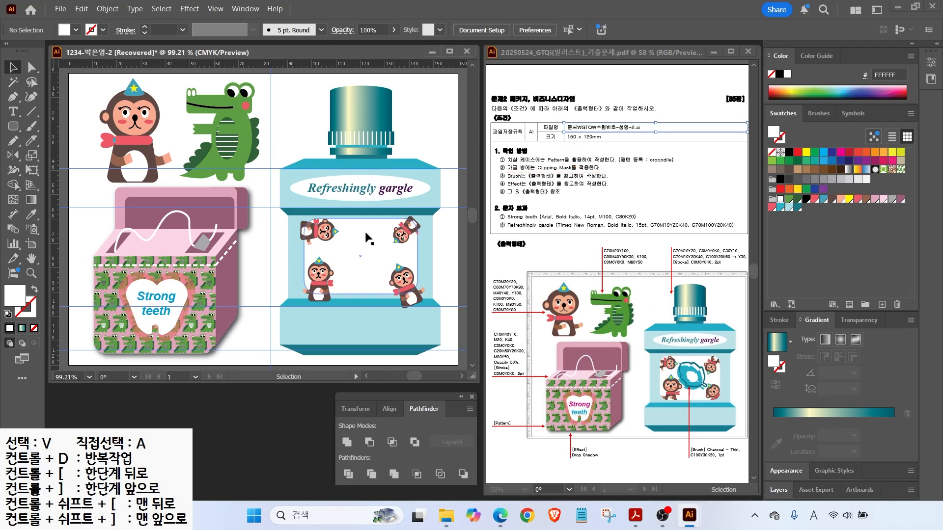
{"action": "left_click", "coordinate": [362, 254]}
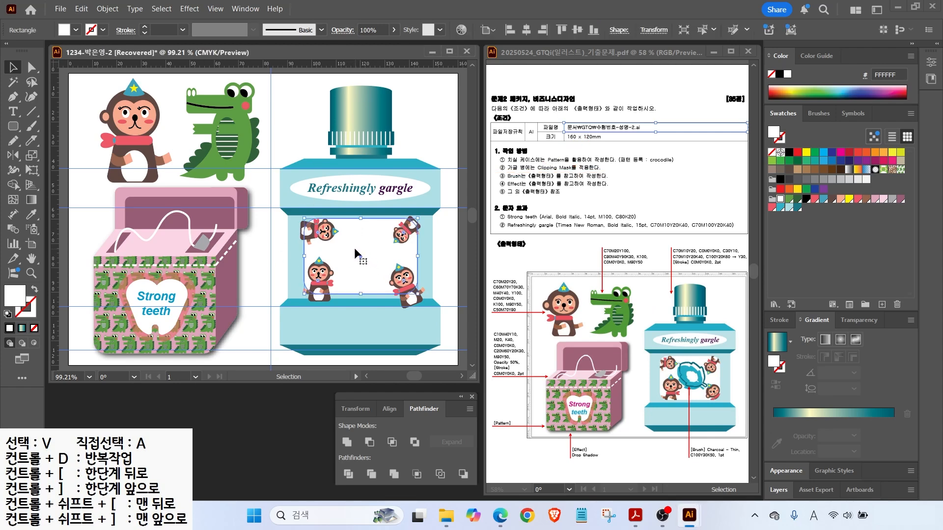
{"action": "key", "text": "a"}
{"action": "key", "text": "v"}
{"action": "key", "text": "a"}
{"action": "key", "text": "v"}
{"action": "right_click", "coordinate": [363, 240]}
{"action": "mouse_move", "coordinate": [418, 445]}
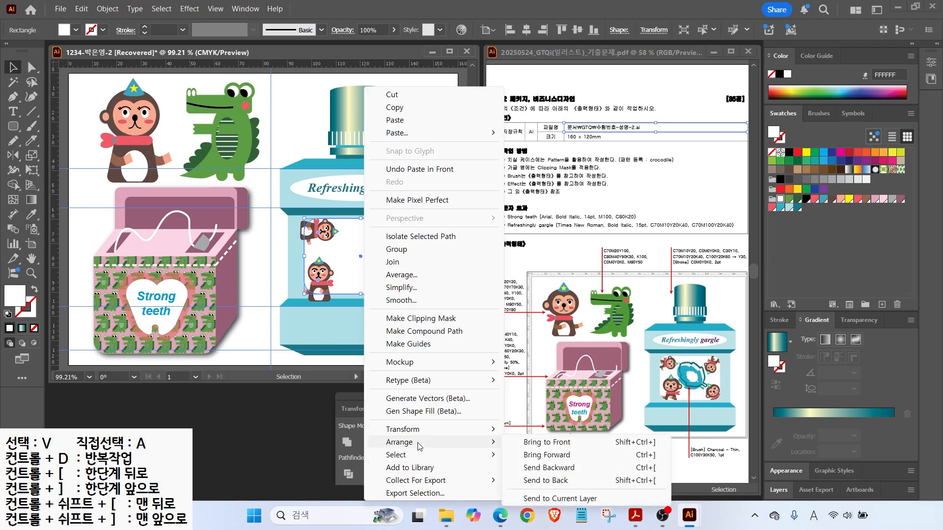
{"action": "left_click", "coordinate": [534, 444]}
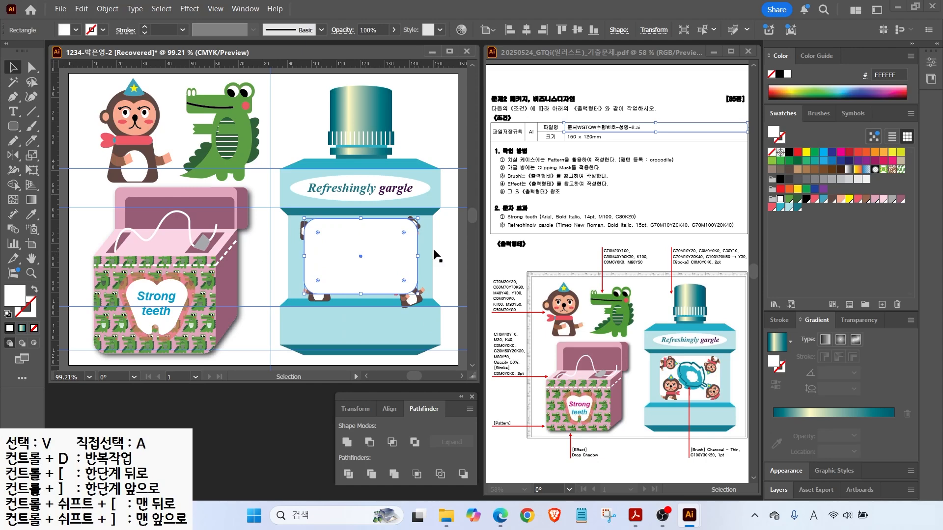
Add all four monkeys to the selection and make a clipping mask with the rectangle.
{"action": "left_click", "coordinate": [414, 299], "text": "shift"}
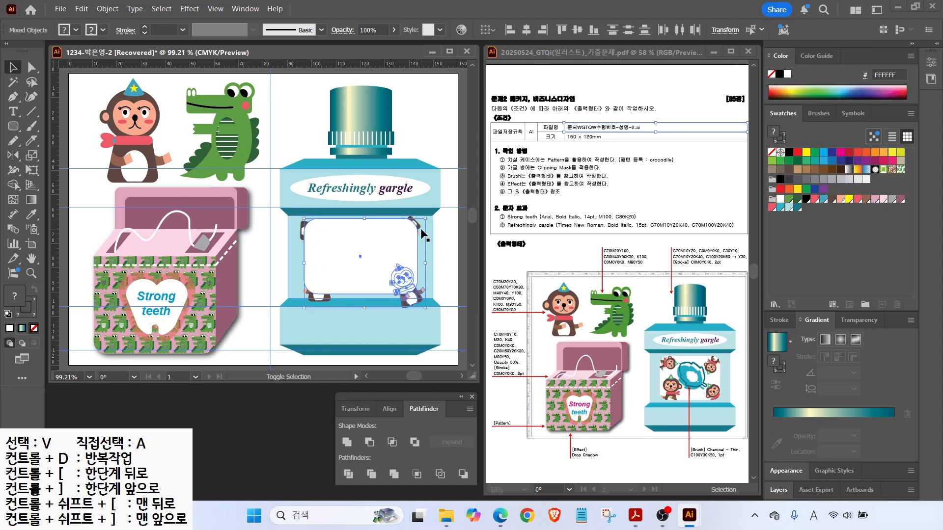
{"action": "left_click", "coordinate": [419, 230], "text": "shift"}
{"action": "left_click", "coordinate": [317, 231], "text": "shift"}
{"action": "left_click", "coordinate": [320, 280], "text": "shift"}
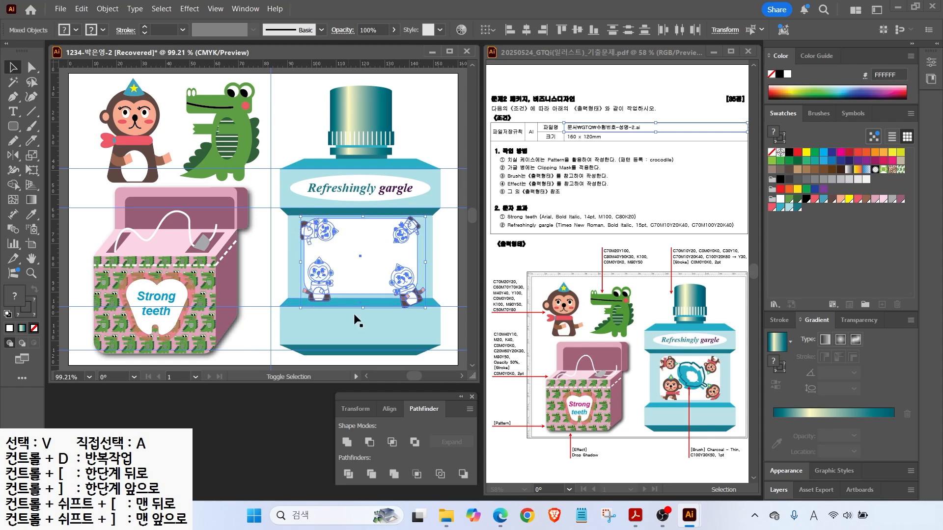
{"action": "right_click", "coordinate": [348, 249]}
{"action": "left_click", "coordinate": [386, 372]}
{"action": "left_click", "coordinate": [269, 276]}
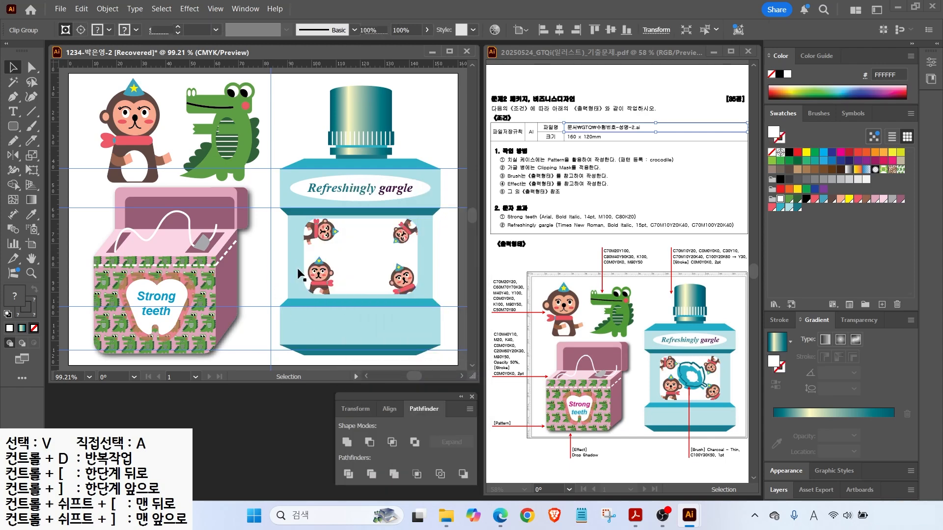
With no fill and black stroke, pencil-draw a leaf outline and a small stem in the window.
{"action": "scroll", "coordinate": [416, 311], "scroll_direction": "up", "scroll_amount": 3}
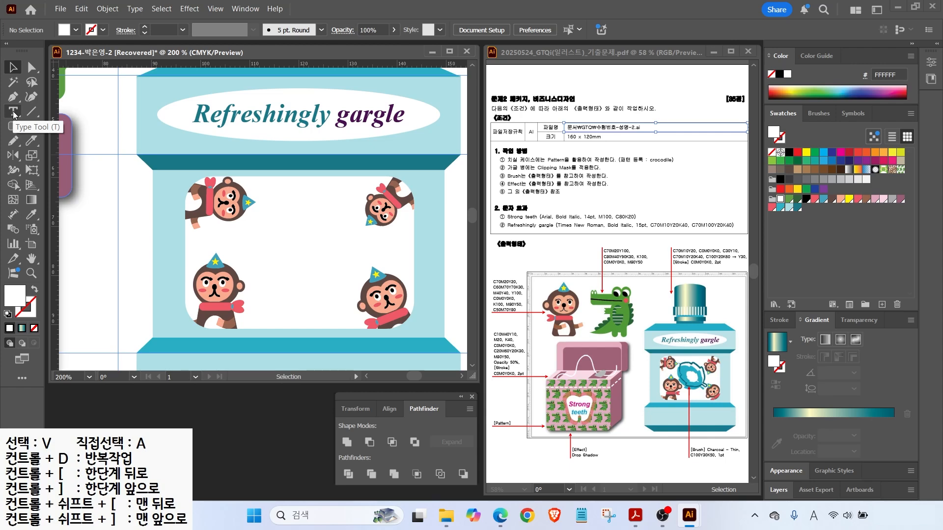
{"action": "left_click", "coordinate": [32, 112]}
{"action": "left_click", "coordinate": [14, 142]}
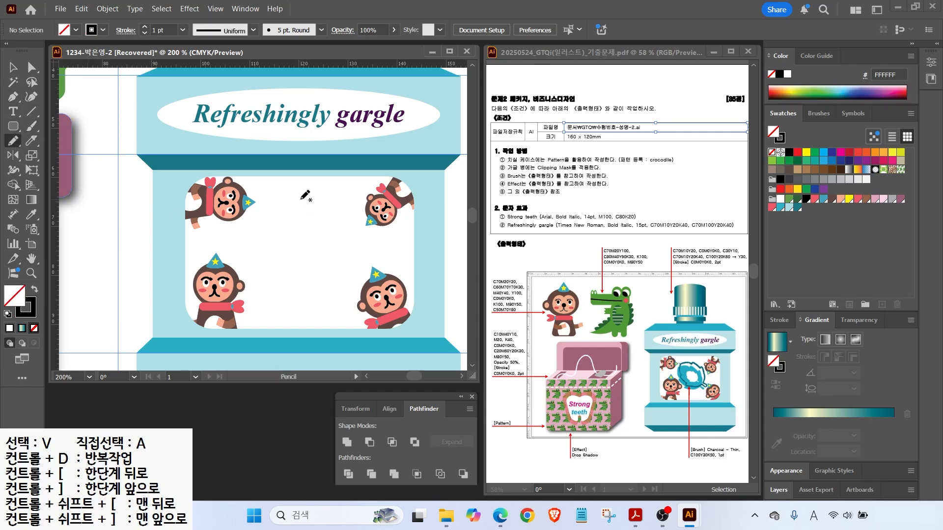
{"action": "mouse_move", "coordinate": [300, 199]}
{"action": "left_mouse_down"}
{"action": "mouse_move", "coordinate": [283, 234]}
{"action": "mouse_move", "coordinate": [271, 230]}
{"action": "mouse_move", "coordinate": [288, 282]}
{"action": "mouse_move", "coordinate": [313, 294]}
{"action": "mouse_move", "coordinate": [333, 262]}
{"action": "mouse_move", "coordinate": [328, 224]}
{"action": "mouse_move", "coordinate": [314, 228]}
{"action": "mouse_move", "coordinate": [305, 200]}
{"action": "left_mouse_up"}
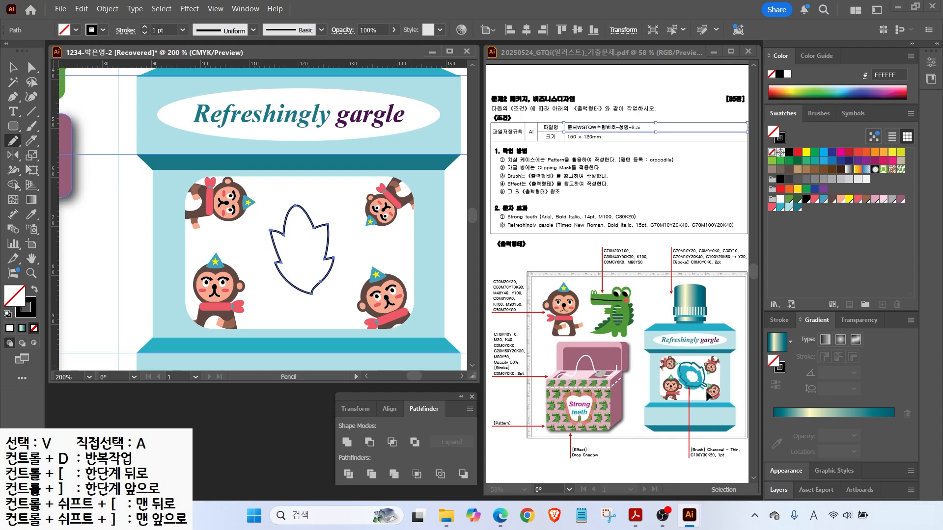
{"action": "mouse_move", "coordinate": [309, 295]}
{"action": "left_mouse_down"}
{"action": "mouse_move", "coordinate": [314, 313]}
{"action": "mouse_move", "coordinate": [309, 285]}
{"action": "left_mouse_up"}
Unite the leaf and stem with Pathfinder and remove the stray anchor at the stem junction.
{"action": "key", "text": "v"}
{"action": "left_click", "coordinate": [295, 280], "text": "shift"}
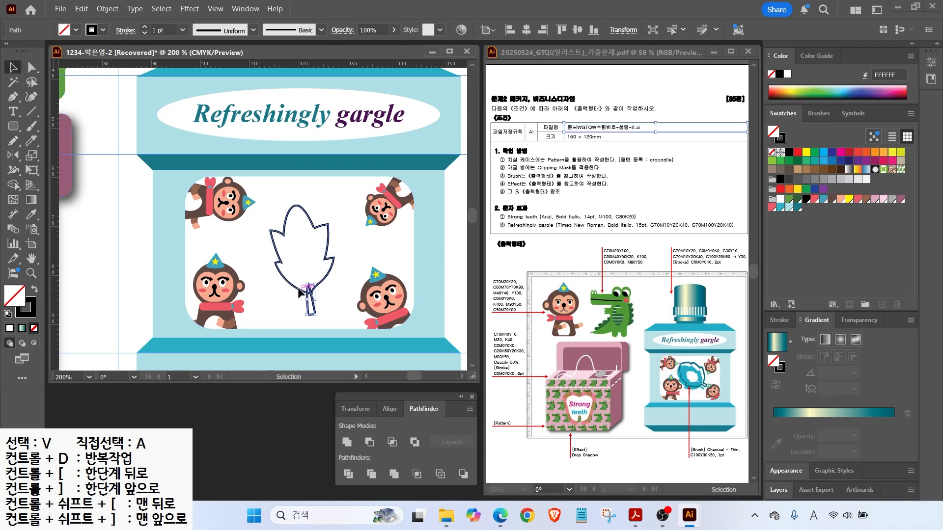
{"action": "left_click", "coordinate": [347, 443]}
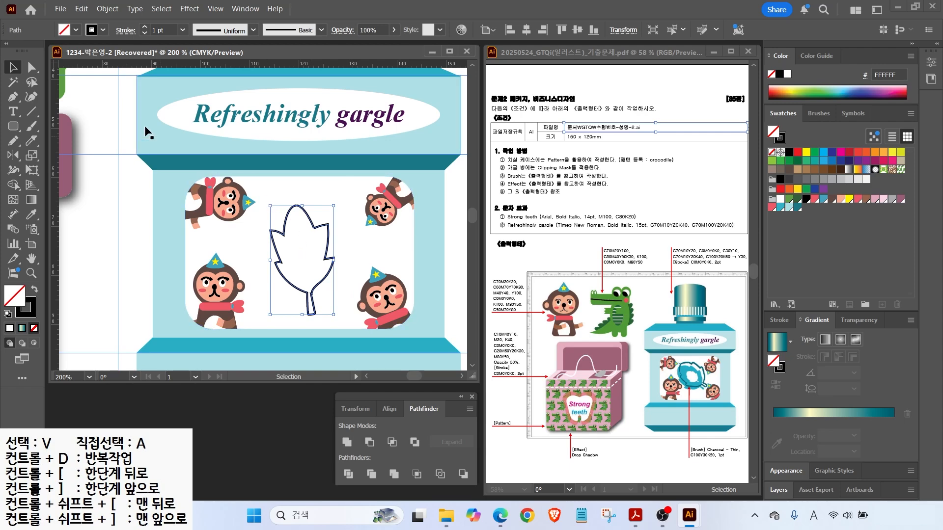
{"action": "left_click", "coordinate": [31, 68]}
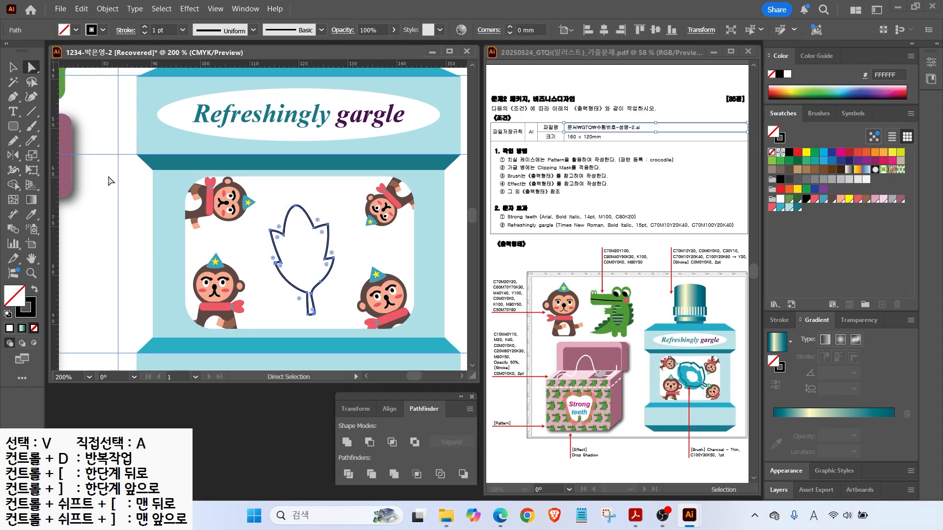
{"action": "left_click", "coordinate": [305, 206]}
{"action": "left_click", "coordinate": [310, 295]}
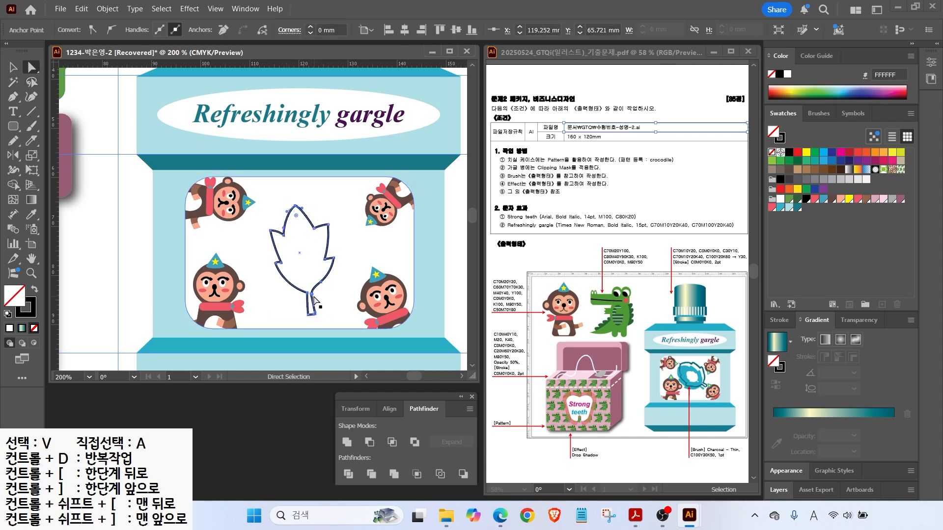
{"action": "scroll", "coordinate": [313, 299], "scroll_direction": "up", "scroll_amount": 4}
{"action": "left_click_drag", "start_coordinate": [13, 97], "coordinate": [59, 126]}
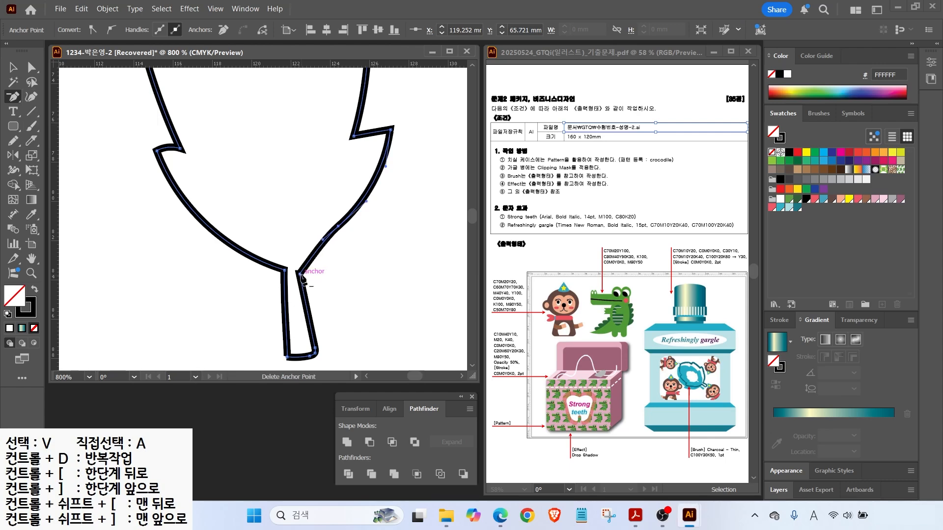
{"action": "key", "text": "ctrl+0"}
{"action": "key", "text": "v"}
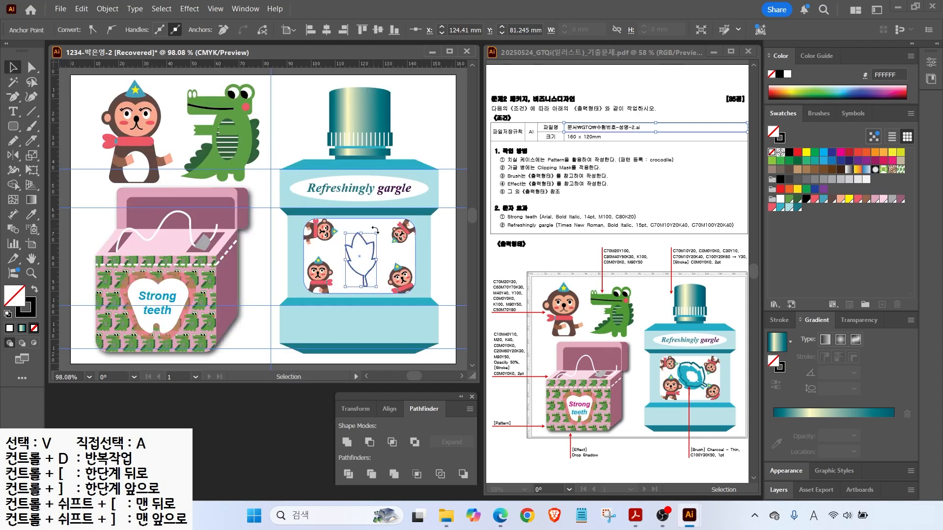
Rotate the leaf about 45° counter-clockwise, nudge it down-left, and fill it light blue.
{"action": "left_click_drag", "start_coordinate": [391, 216], "coordinate": [358, 212]}
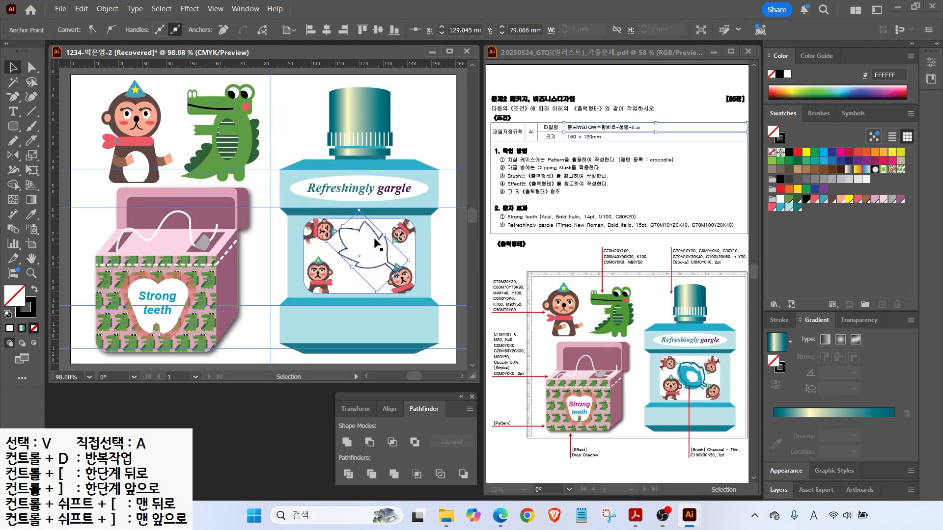
{"action": "left_click_drag", "start_coordinate": [367, 265], "coordinate": [358, 274]}
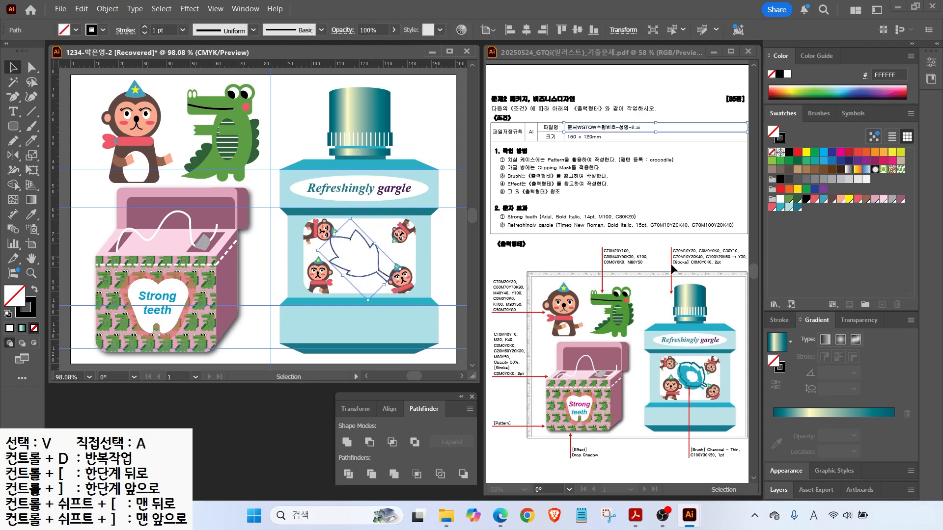
{"action": "left_click", "coordinate": [35, 289]}
{"action": "left_click", "coordinate": [797, 207]}
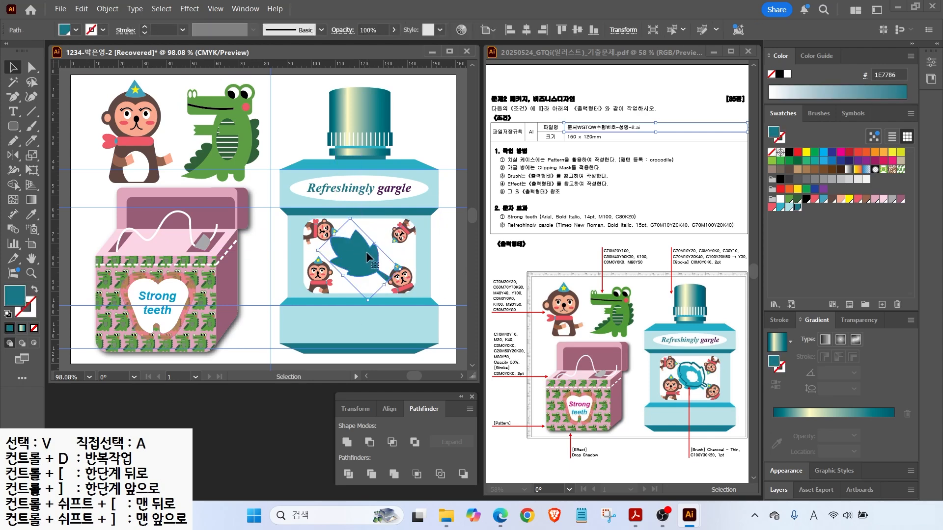
{"action": "left_click", "coordinate": [780, 208]}
Duplicate the blue leaf slightly up-right and turn the copy into an outline.
{"action": "left_click_drag", "start_coordinate": [354, 229], "coordinate": [357, 253]}
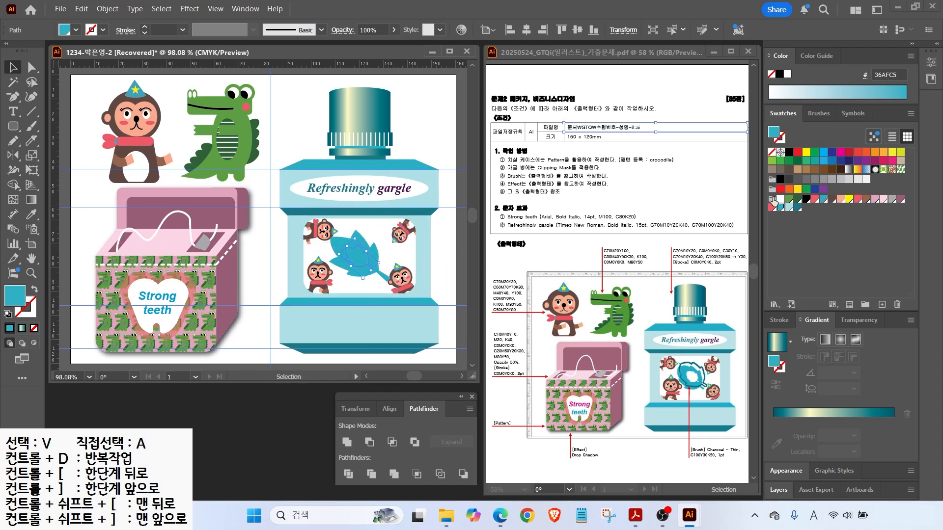
{"action": "left_click", "coordinate": [780, 200]}
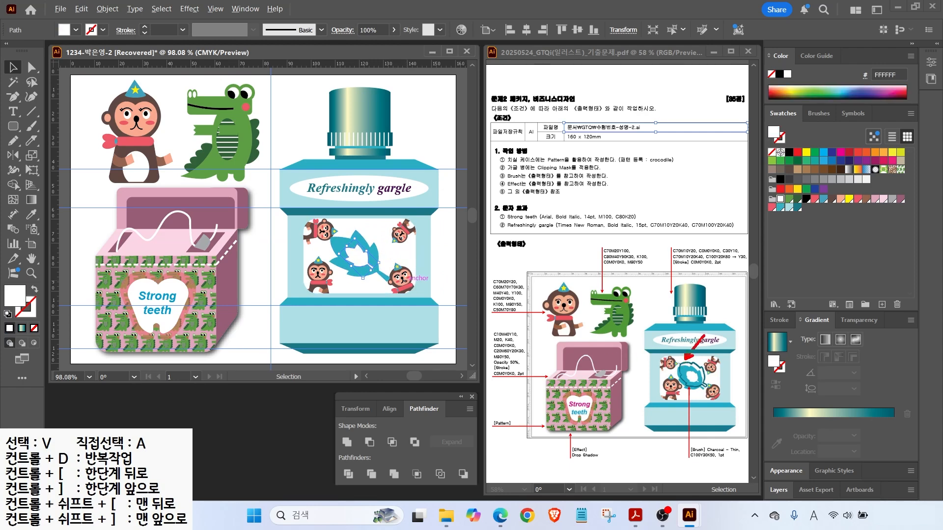
{"action": "mouse_move", "coordinate": [736, 473]}
{"action": "left_mouse_down"}
{"action": "mouse_move", "coordinate": [687, 437]}
{"action": "mouse_move", "coordinate": [739, 471]}
{"action": "left_mouse_up"}
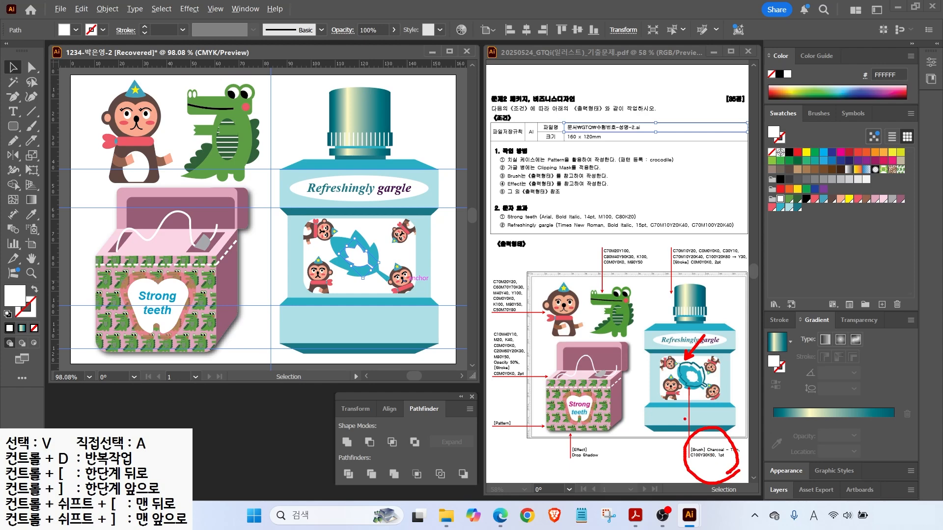
{"action": "left_click", "coordinate": [335, 241]}
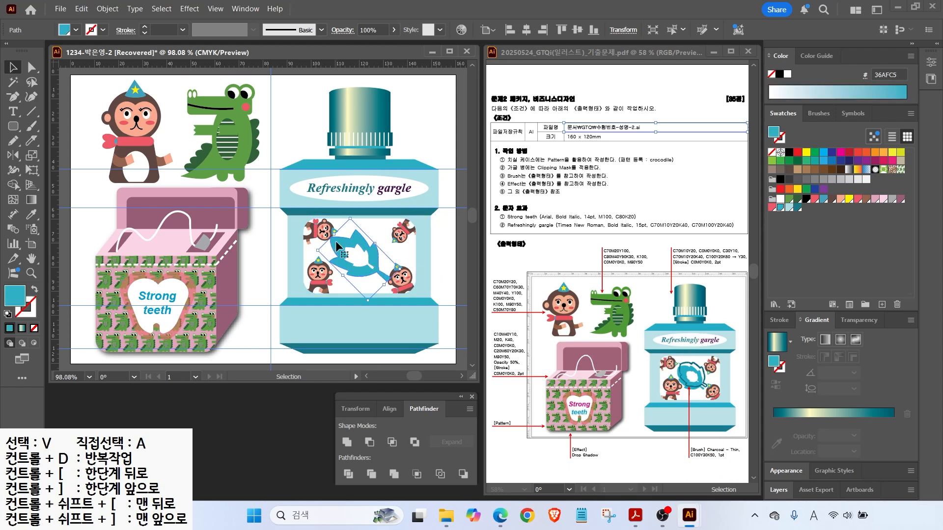
{"action": "left_click_drag", "start_coordinate": [335, 240], "coordinate": [340, 237]}
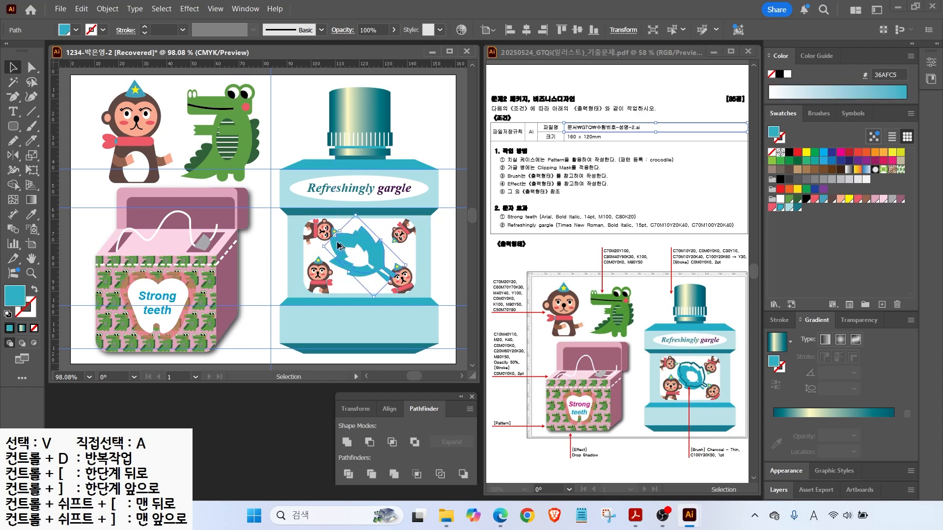
{"action": "left_click", "coordinate": [35, 290]}
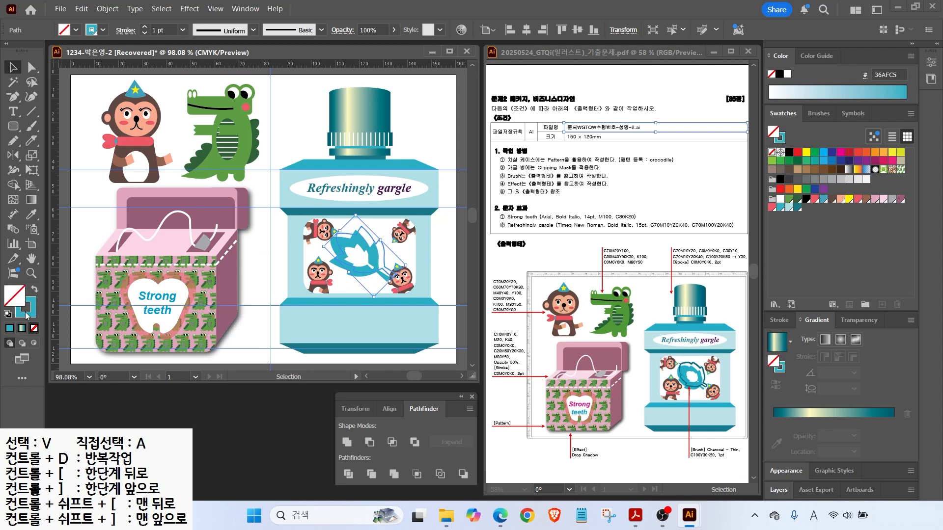
Set the copy's stroke colour to dark teal C100 M0 Y30 K50.
{"action": "left_click", "coordinate": [28, 315]}
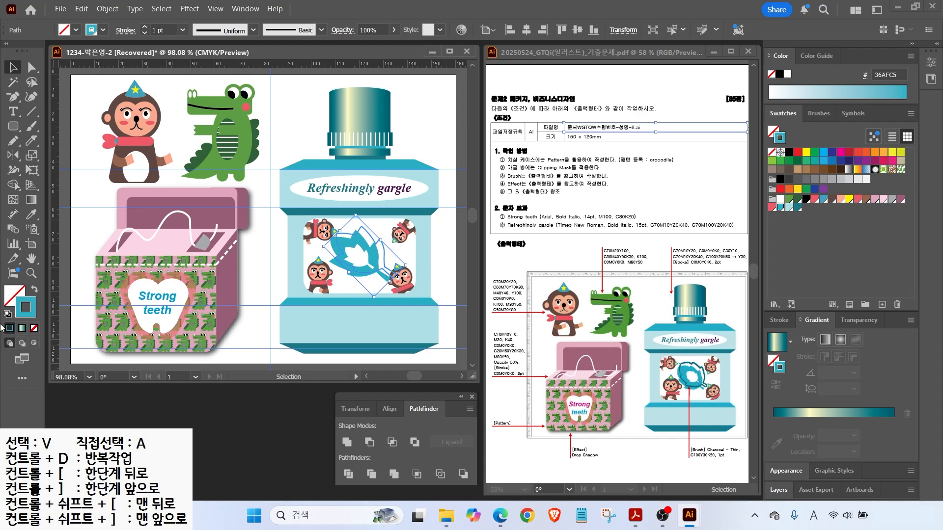
{"action": "double_click", "coordinate": [26, 315]}
{"action": "left_click", "coordinate": [596, 283]}
{"action": "type", "text": "100"}
{"action": "key", "text": "Tab"}
{"action": "type", "text": "0"}
{"action": "key", "text": "Tab"}
{"action": "type", "text": "30"}
{"action": "key", "text": "Tab"}
{"action": "type", "text": "50"}
{"action": "key", "text": "Return"}
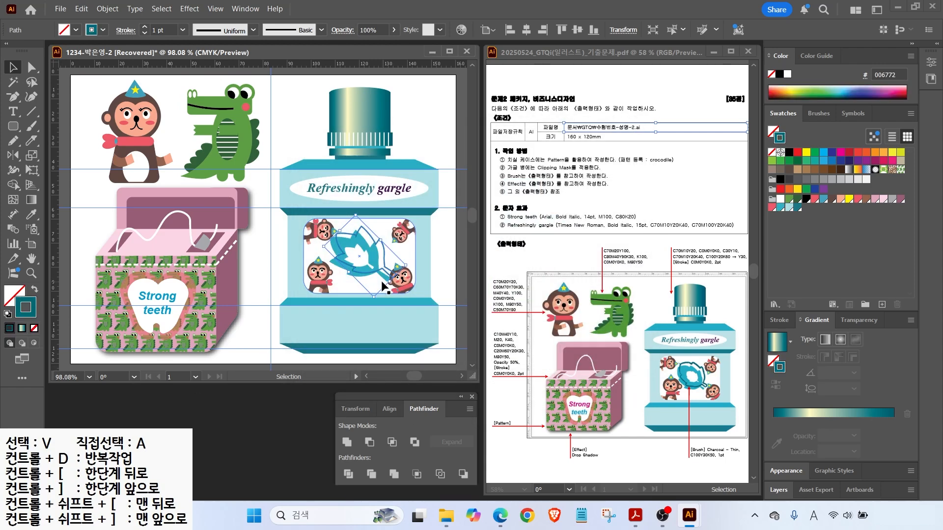
Open the Artistic_ChalkCharcoalPencil brush library and enlarge its panel.
{"action": "mouse_move", "coordinate": [806, 120]}
{"action": "left_mouse_down"}
{"action": "mouse_move", "coordinate": [853, 86]}
{"action": "mouse_move", "coordinate": [853, 140]}
{"action": "left_mouse_up"}
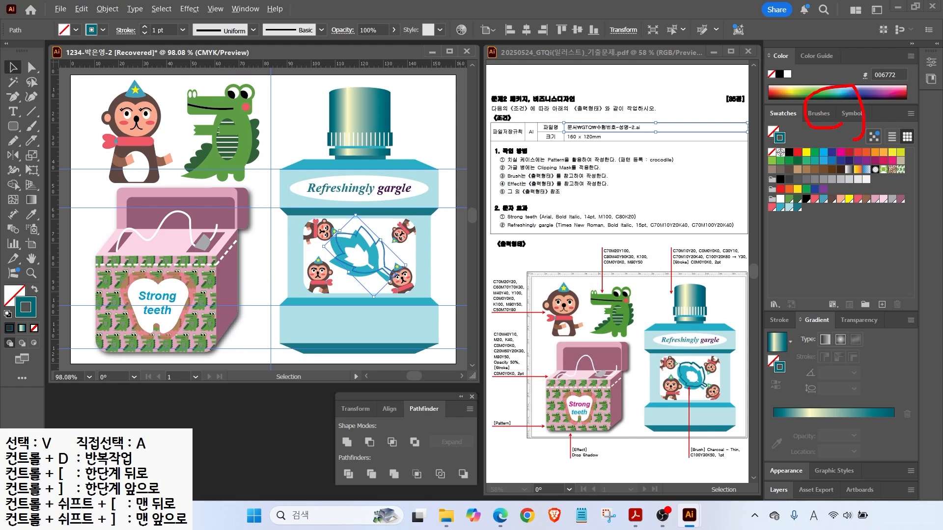
{"action": "left_click", "coordinate": [819, 114]}
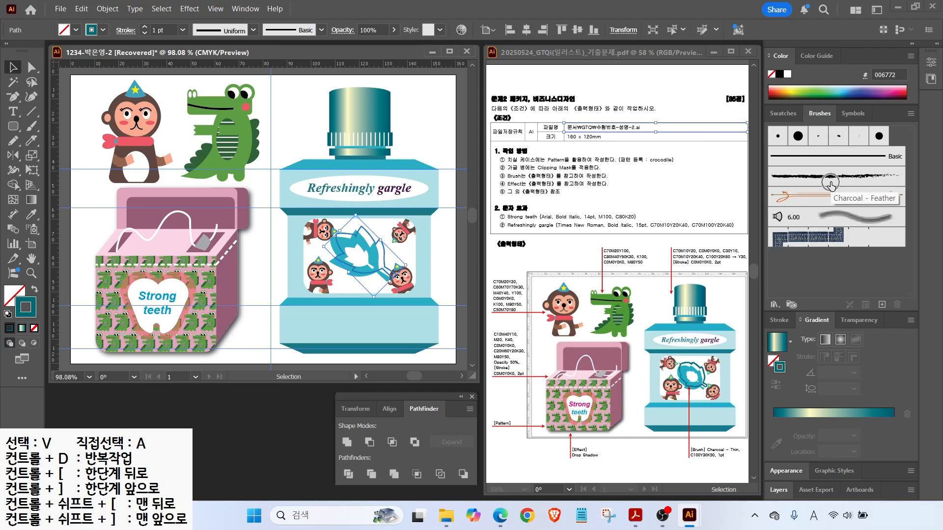
{"action": "left_click", "coordinate": [776, 304]}
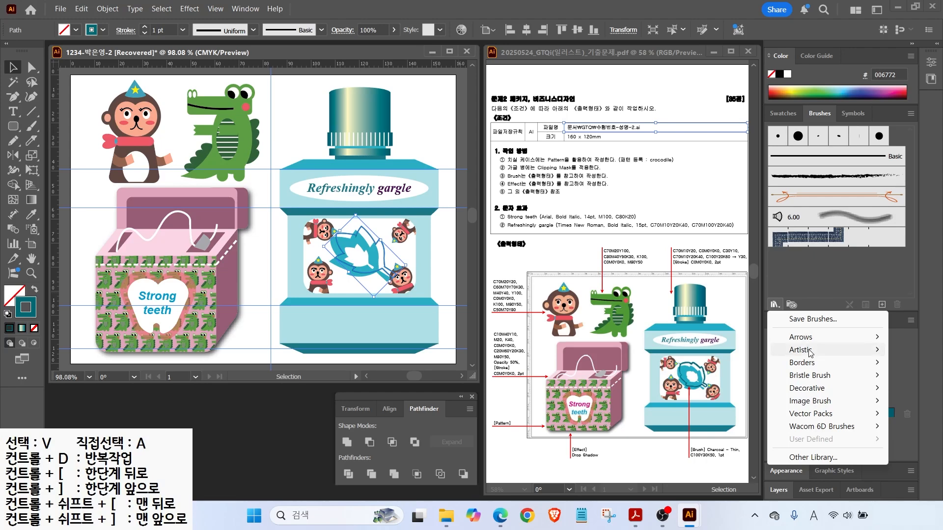
{"action": "mouse_move", "coordinate": [810, 350]}
{"action": "left_click", "coordinate": [644, 352]}
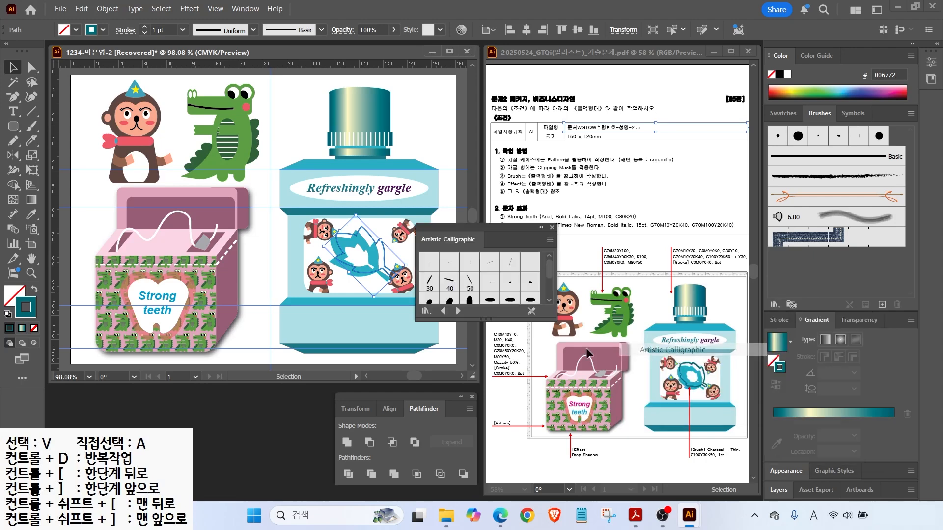
{"action": "left_click_drag", "start_coordinate": [451, 240], "coordinate": [460, 138]}
{"action": "left_click_drag", "start_coordinate": [495, 216], "coordinate": [481, 396]}
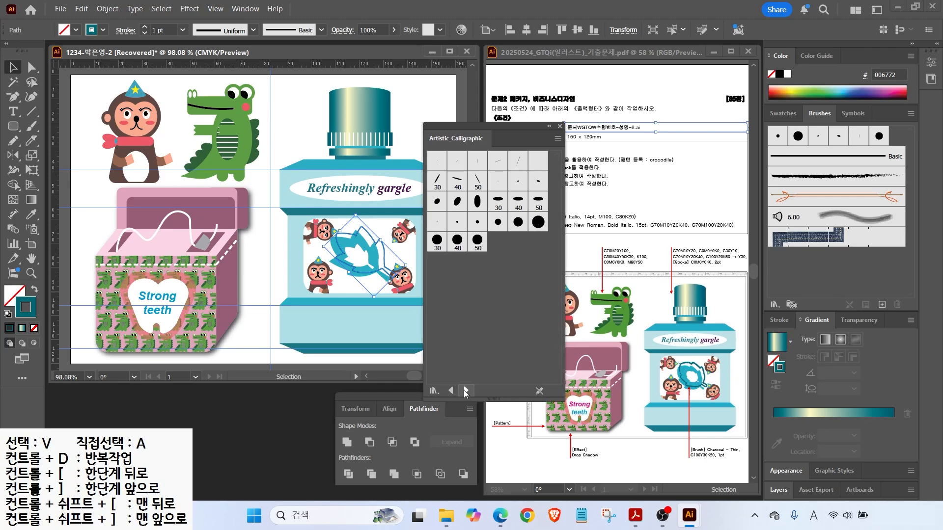
{"action": "left_click", "coordinate": [465, 390]}
{"action": "left_click", "coordinate": [465, 390]}
{"action": "left_click", "coordinate": [451, 390]}
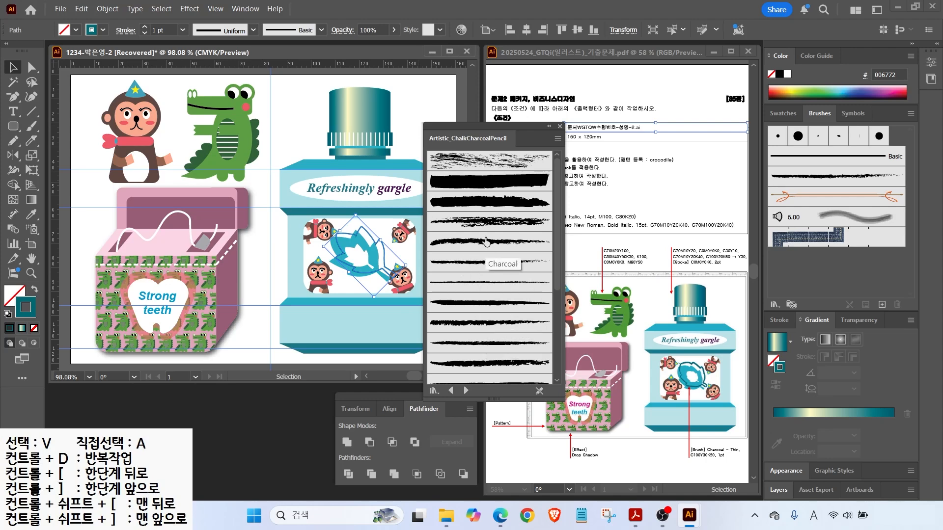
Apply the Charcoal - Thin brush to the leaf in List View, then close the library and deselect.
{"action": "left_click", "coordinate": [558, 139]}
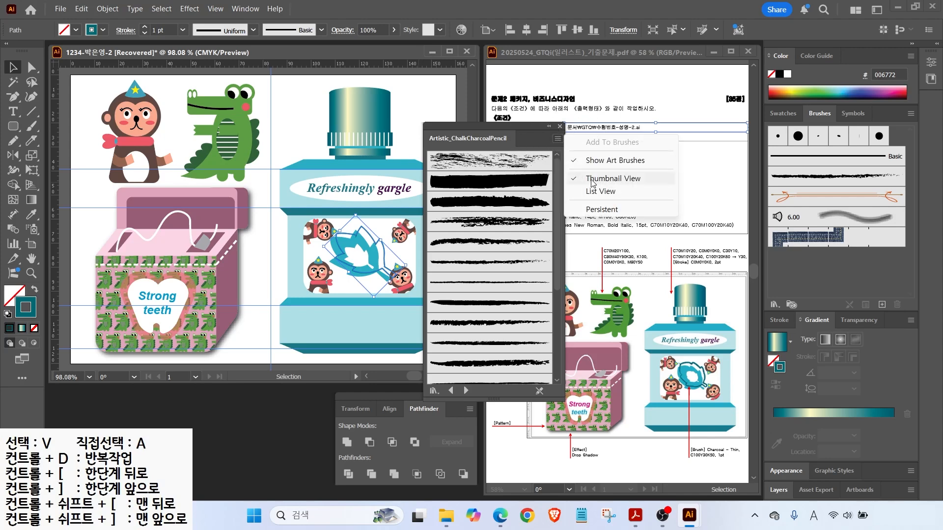
{"action": "left_click", "coordinate": [595, 191]}
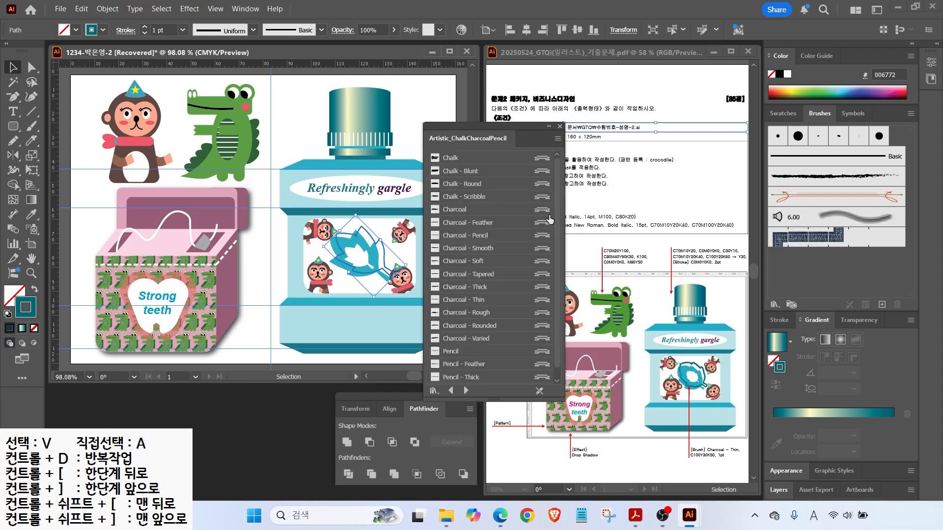
{"action": "left_click", "coordinate": [476, 305]}
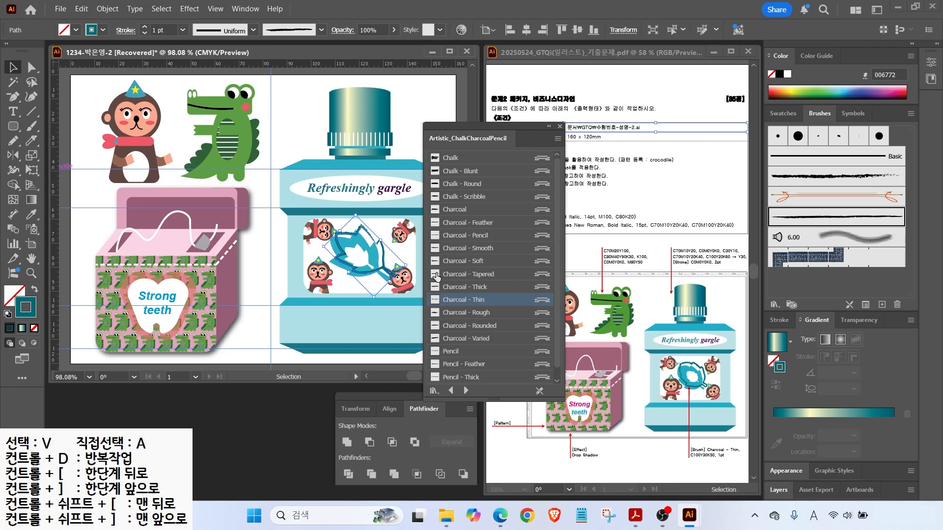
{"action": "left_click", "coordinate": [559, 126]}
{"action": "key", "text": "ctrl+shift+a"}
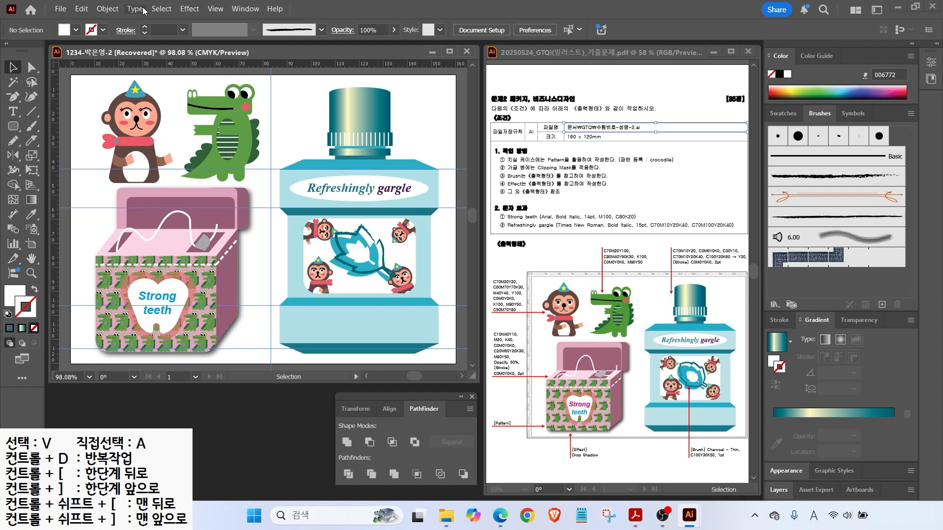
Clear all guides from the artboard via View > Guides.
{"action": "left_click", "coordinate": [222, 10]}
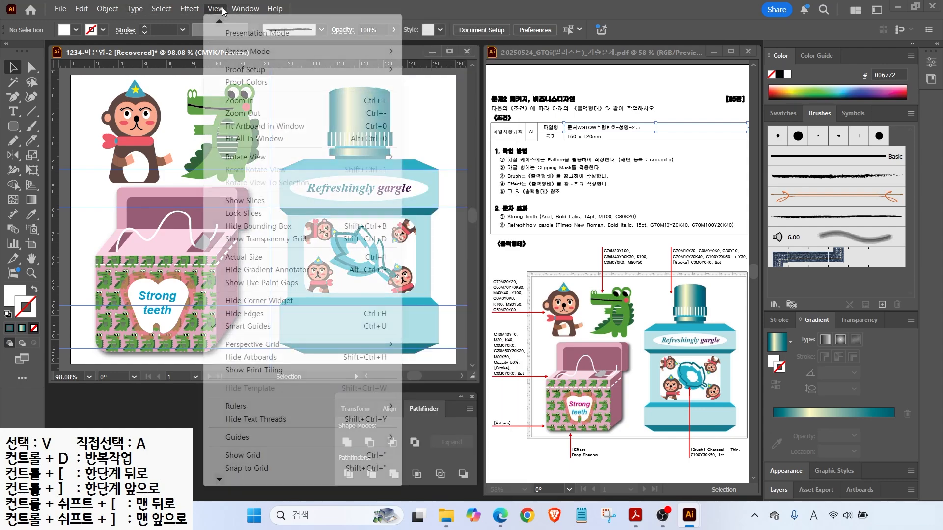
{"action": "mouse_move", "coordinate": [388, 437]}
{"action": "left_click", "coordinate": [425, 489]}
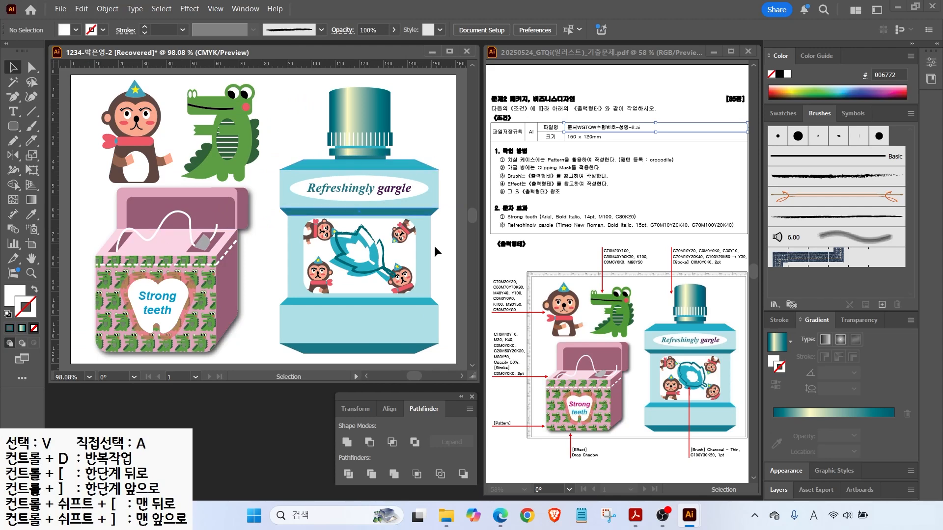
Give the bottle cap's white stripes a 2 pt stroke weight.
{"action": "left_click", "coordinate": [360, 139]}
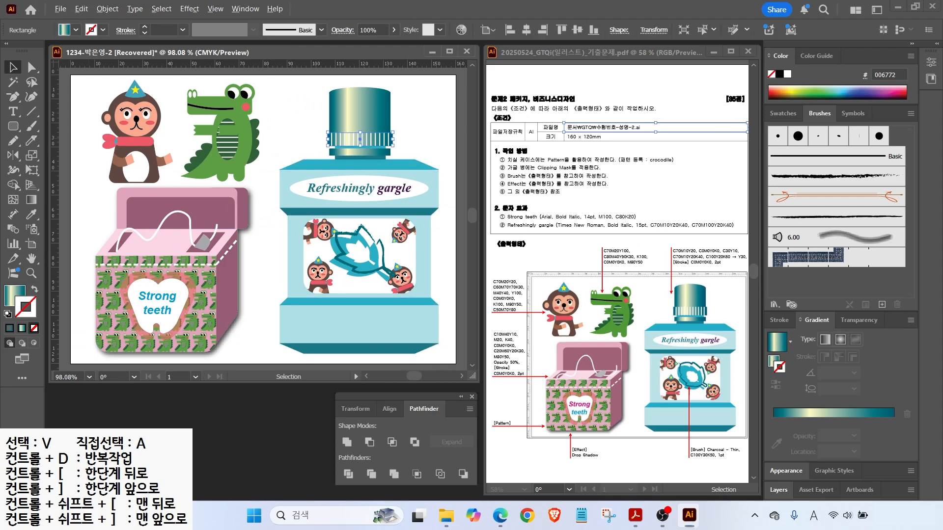
{"action": "left_click_drag", "start_coordinate": [687, 268], "coordinate": [747, 268]}
{"action": "left_click_drag", "start_coordinate": [740, 230], "coordinate": [716, 259]}
{"action": "key", "text": "Escape"}
{"action": "left_click", "coordinate": [780, 320]}
{"action": "scroll", "coordinate": [369, 139], "scroll_direction": "up", "scroll_amount": 6}
{"action": "left_click", "coordinate": [141, 127]}
{"action": "left_click", "coordinate": [810, 273]}
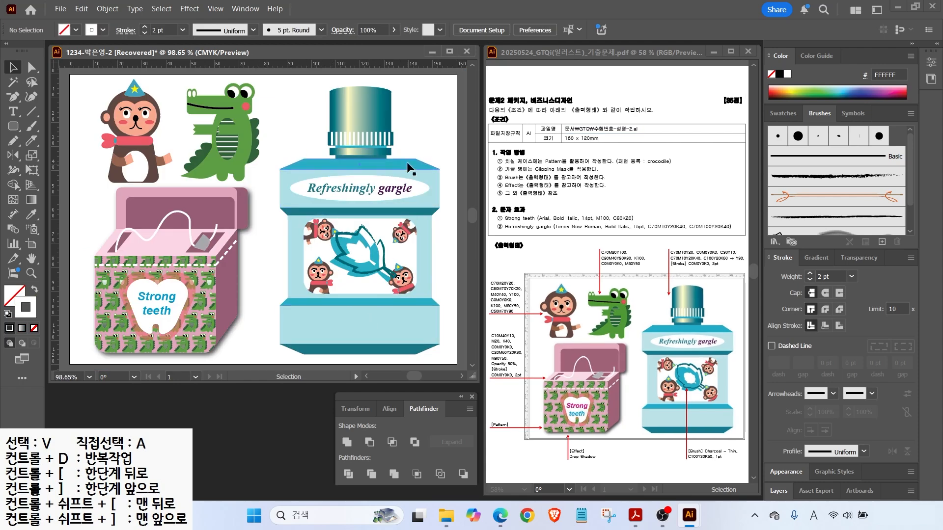
{"action": "left_click", "coordinate": [59, 10]}
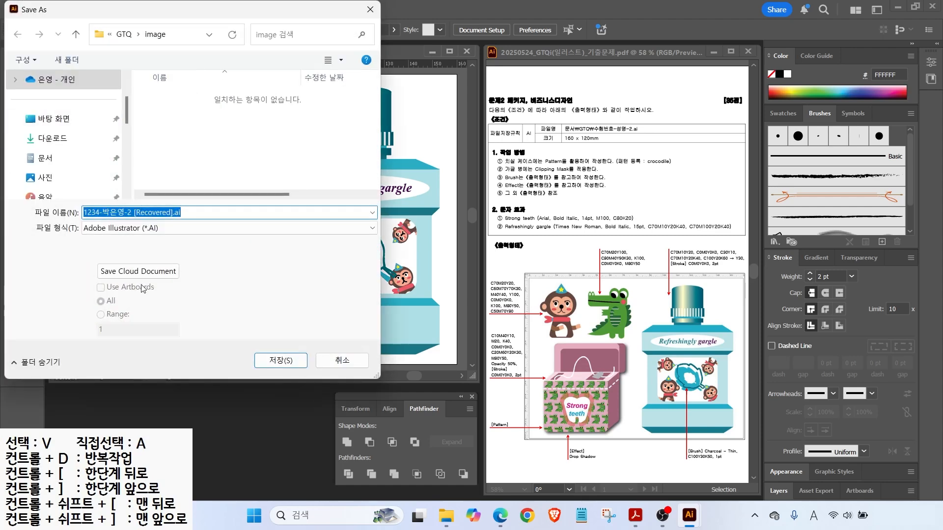
Save the label as an .ai file in the GTQ folder with ' [Recovered]' removed from the name.
{"action": "left_click", "coordinate": [123, 34]}
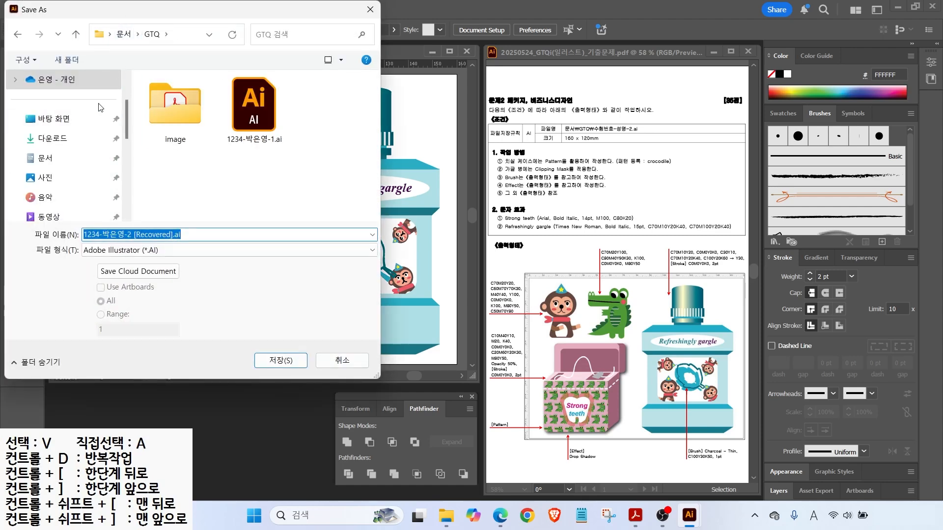
{"action": "left_click", "coordinate": [132, 236]}
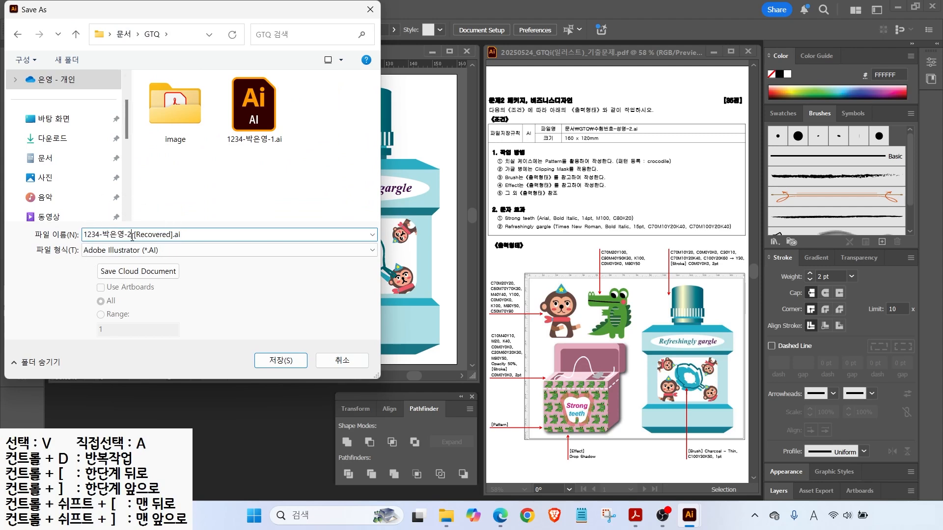
{"action": "left_click_drag", "start_coordinate": [132, 235], "coordinate": [202, 237]}
{"action": "key", "text": "Delete"}
{"action": "left_click", "coordinate": [270, 361]}
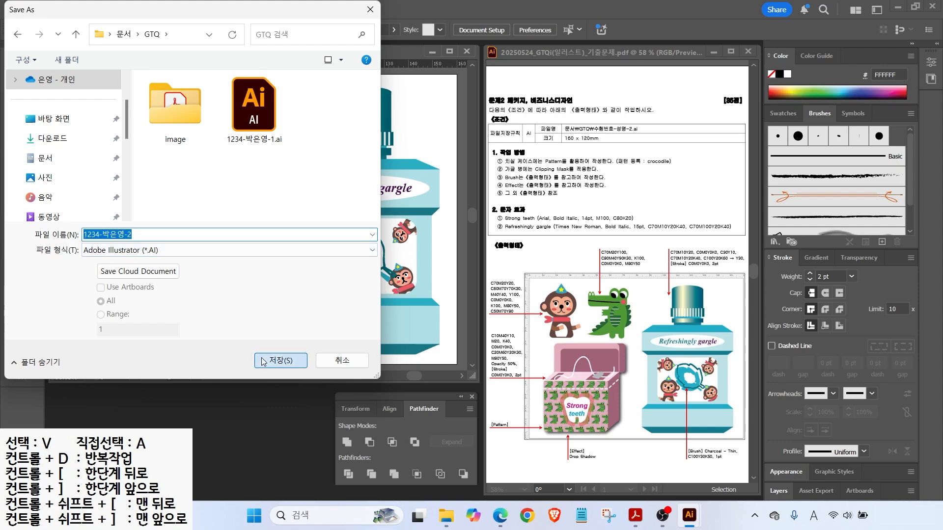
{"action": "left_click", "coordinate": [503, 400]}
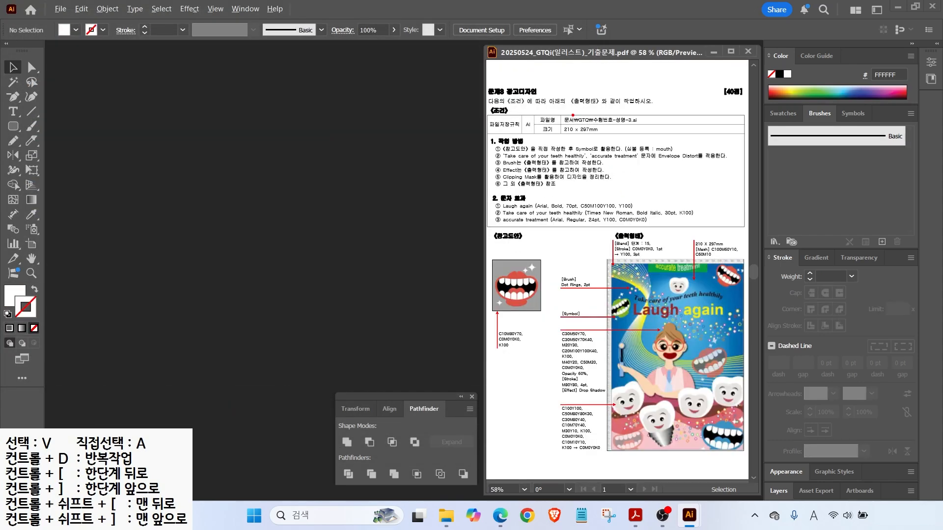
Start a new document named with the candidate's number and name.
{"action": "mouse_move", "coordinate": [557, 112]}
{"action": "left_mouse_down"}
{"action": "mouse_move", "coordinate": [621, 140]}
{"action": "mouse_move", "coordinate": [620, 93]}
{"action": "left_mouse_up"}
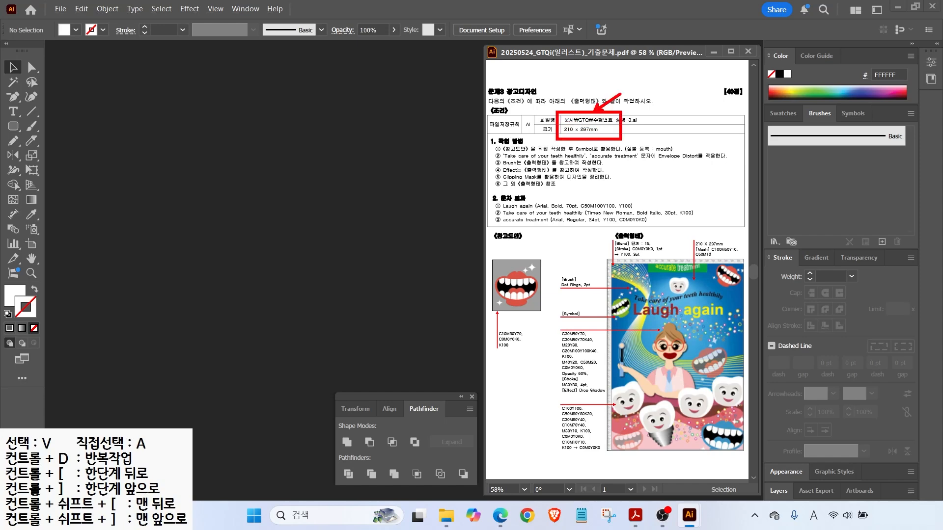
{"action": "key", "text": "Escape"}
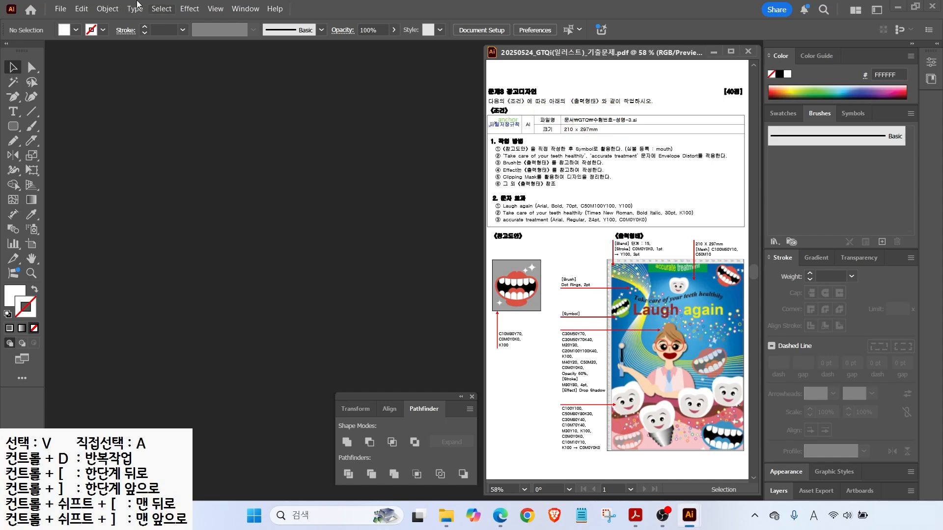
{"action": "left_click", "coordinate": [60, 9]}
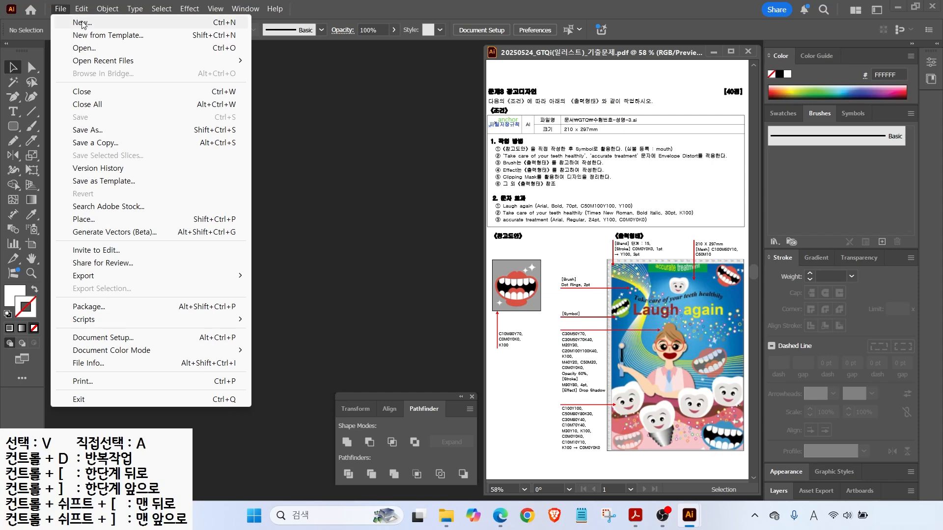
{"action": "left_click", "coordinate": [79, 23]}
{"action": "key", "text": "Return"}
Create the document as A4 210 × 297 mm, CMYK, High 300 ppi.
{"action": "key", "text": "ctrl+2"}
{"action": "left_click_drag", "start_coordinate": [681, 139], "coordinate": [739, 158]}
{"action": "left_click_drag", "start_coordinate": [608, 108], "coordinate": [647, 138]}
{"action": "key", "text": "Escape"}
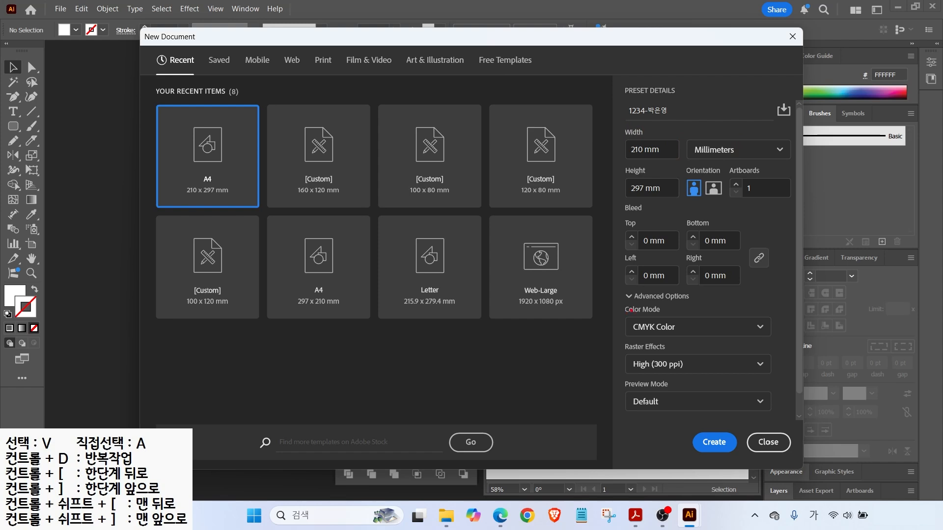
{"action": "key", "text": "ctrl+2"}
{"action": "left_click_drag", "start_coordinate": [627, 320], "coordinate": [598, 292]}
{"action": "left_click_drag", "start_coordinate": [632, 359], "coordinate": [598, 336]}
{"action": "key", "text": "Escape"}
{"action": "key", "text": "Return"}
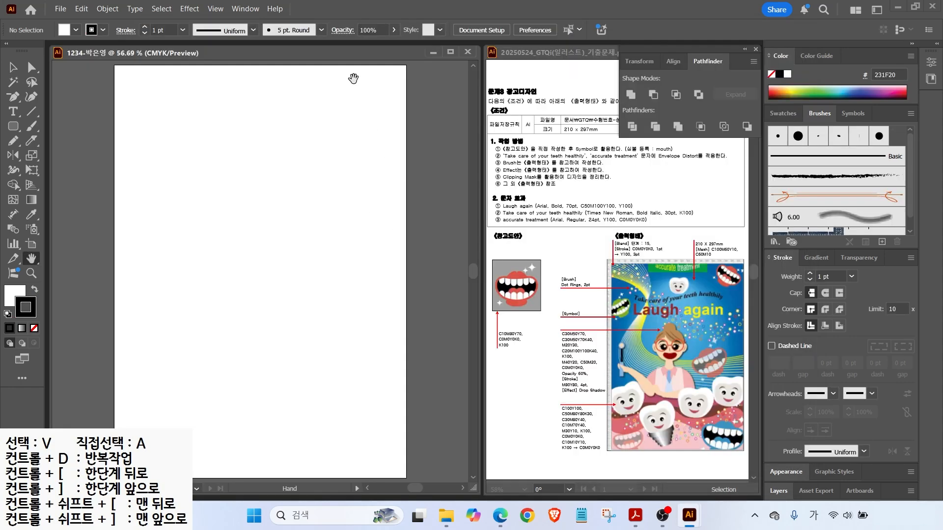
Show rulers around the new A4 document with Ctrl+R.
{"action": "key", "text": "ctrl+r"}
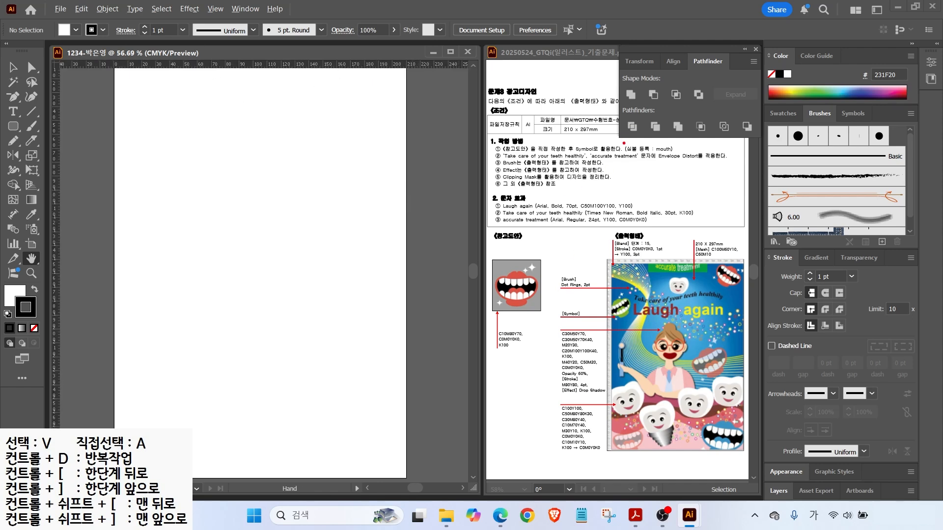
{"action": "left_click_drag", "start_coordinate": [603, 152], "coordinate": [694, 153]}
{"action": "mouse_move", "coordinate": [561, 297]}
{"action": "left_mouse_down"}
{"action": "mouse_move", "coordinate": [541, 316]}
{"action": "mouse_move", "coordinate": [473, 279]}
{"action": "mouse_move", "coordinate": [526, 250]}
{"action": "mouse_move", "coordinate": [541, 314]}
{"action": "left_mouse_up"}
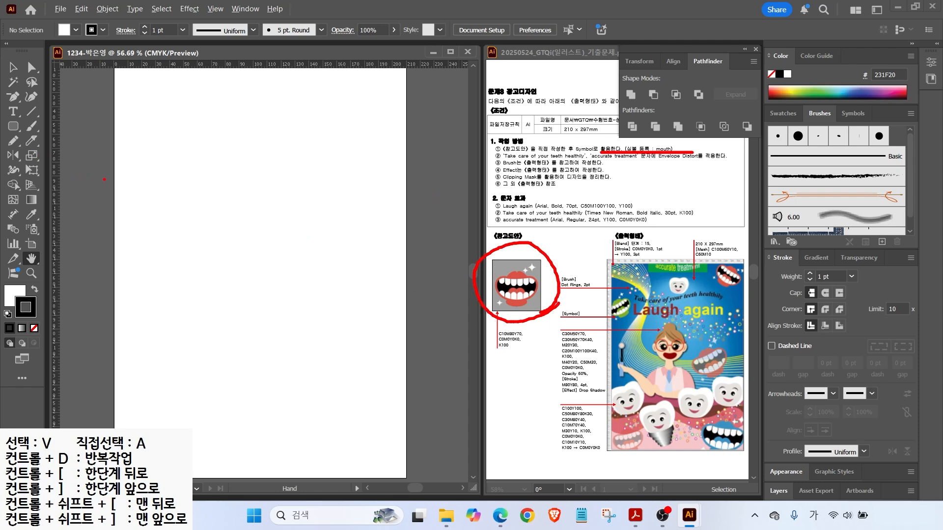
Create a new colour group in the Swatches panel.
{"action": "left_click_drag", "start_coordinate": [106, 186], "coordinate": [219, 194]}
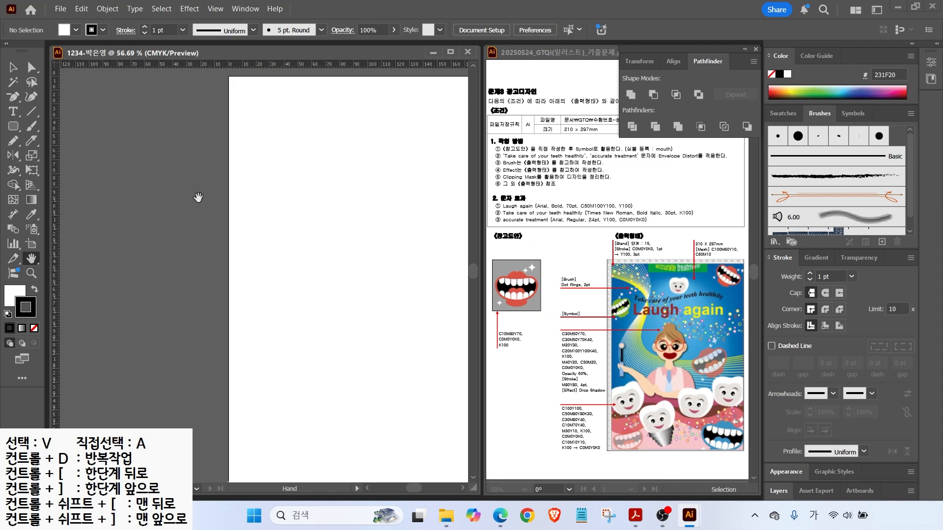
{"action": "scroll", "coordinate": [198, 197], "scroll_direction": "up", "scroll_amount": 4}
{"action": "left_click", "coordinate": [776, 116]}
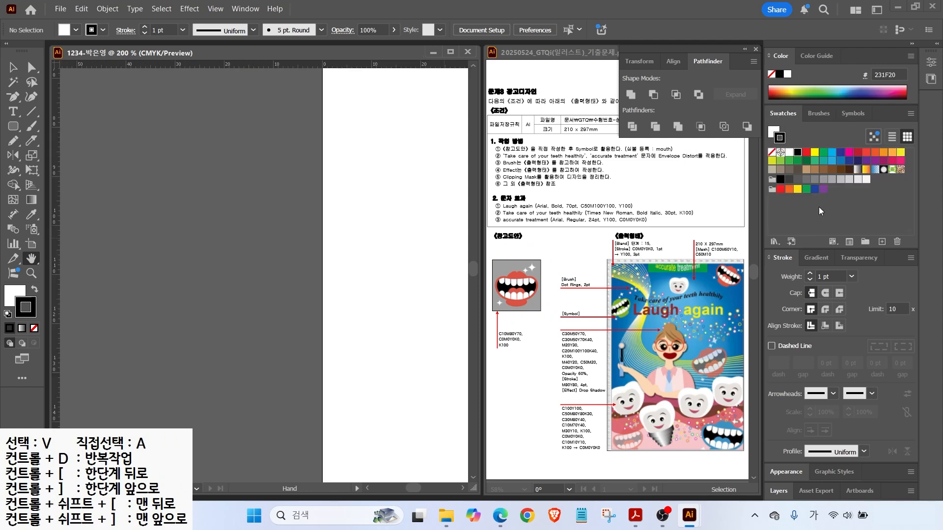
{"action": "left_click", "coordinate": [864, 241]}
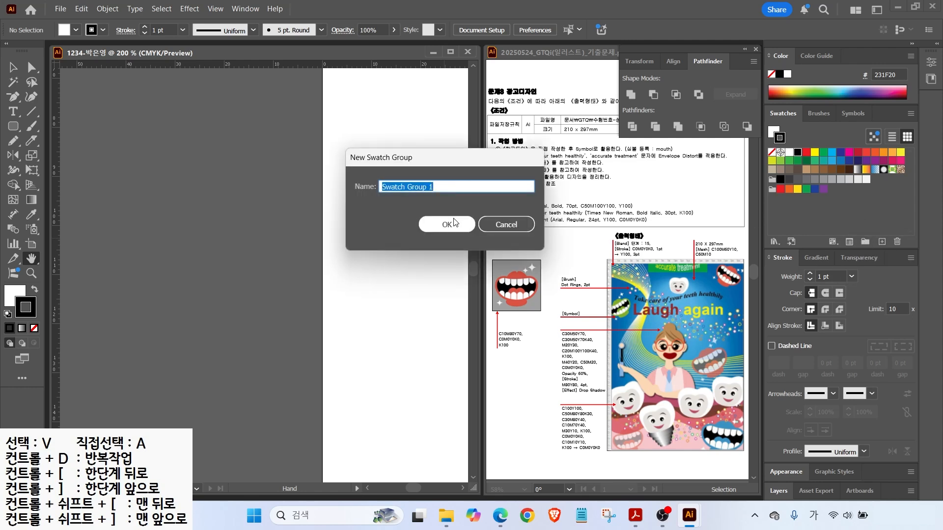
{"action": "left_click", "coordinate": [453, 224]}
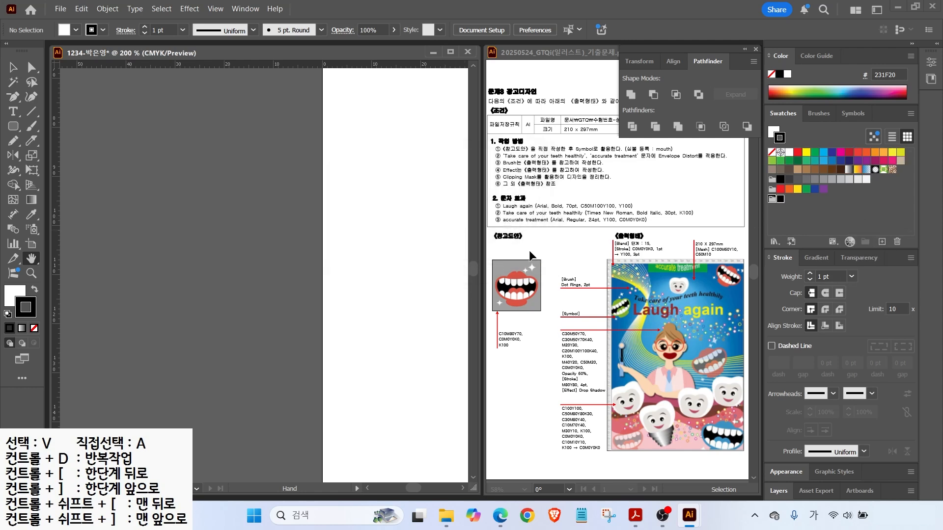
Add a coral red swatch C10 M80 Y70 K0 to the group.
{"action": "left_click", "coordinate": [882, 242]}
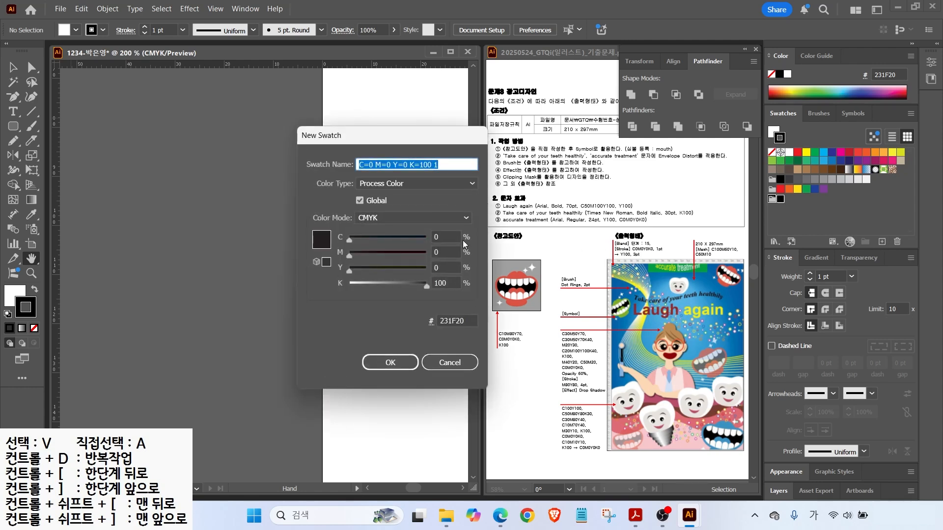
{"action": "left_click", "coordinate": [442, 236]}
{"action": "type", "text": "10"}
{"action": "key", "text": "Tab"}
{"action": "type", "text": "80"}
{"action": "key", "text": "Tab"}
{"action": "type", "text": "70"}
{"action": "key", "text": "Tab"}
{"action": "type", "text": "0"}
{"action": "key", "text": "Return"}
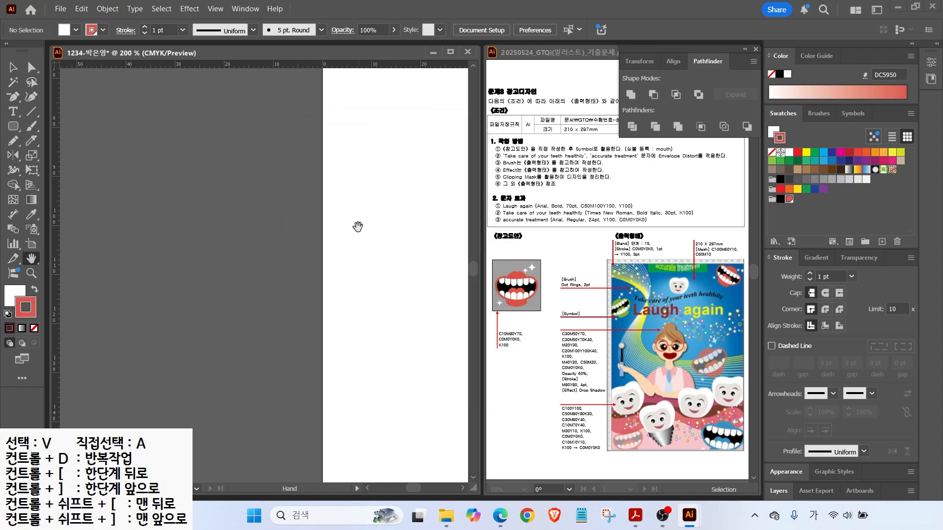
{"action": "left_click", "coordinate": [881, 242]}
Add a white swatch C0 M0 Y0 K0 to the group.
{"action": "left_click_drag", "start_coordinate": [444, 237], "coordinate": [365, 228]}
{"action": "type", "text": "0"}
{"action": "key", "text": "Tab"}
{"action": "type", "text": "0"}
{"action": "key", "text": "Tab"}
{"action": "type", "text": "0"}
{"action": "key", "text": "Tab"}
{"action": "key", "text": "Return"}
Set the active fill to white with the stroke set to None.
{"action": "scroll", "coordinate": [163, 197], "scroll_direction": "up", "scroll_amount": 1}
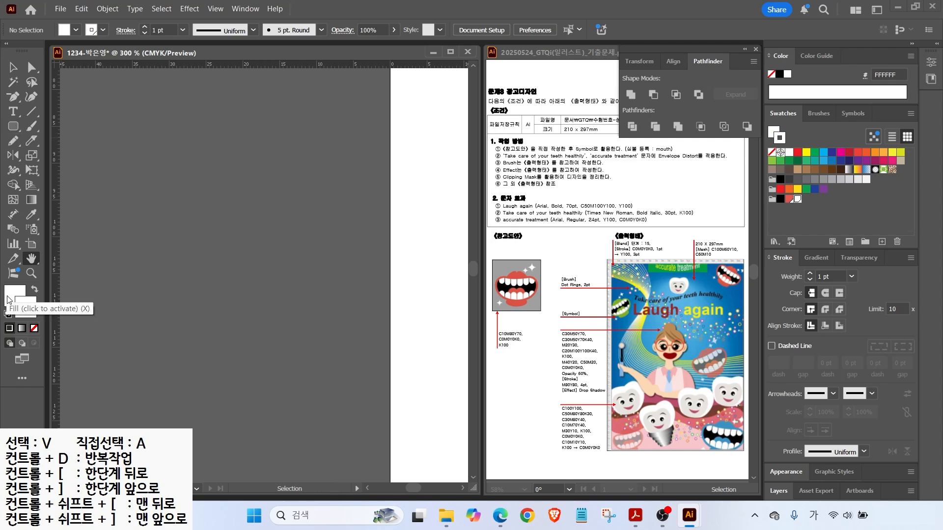
{"action": "left_click", "coordinate": [7, 314]}
{"action": "left_click", "coordinate": [34, 329]}
{"action": "left_click", "coordinate": [11, 296]}
{"action": "left_click", "coordinate": [14, 129]}
Draw a coral-red ellipse and pull its anchors into a flat-topped mouth shape.
{"action": "key", "text": "l"}
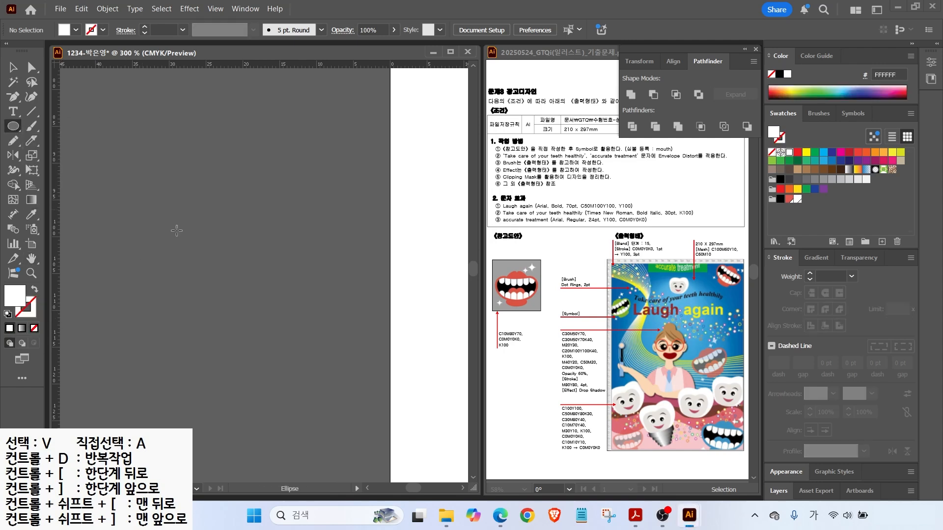
{"action": "left_click_drag", "start_coordinate": [133, 196], "coordinate": [323, 341]}
{"action": "left_click", "coordinate": [789, 199]}
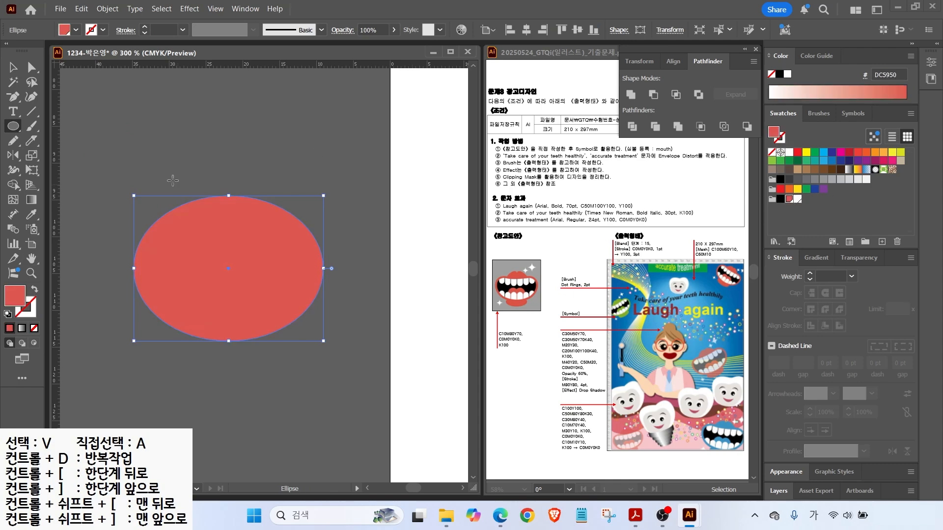
{"action": "left_click", "coordinate": [30, 67]}
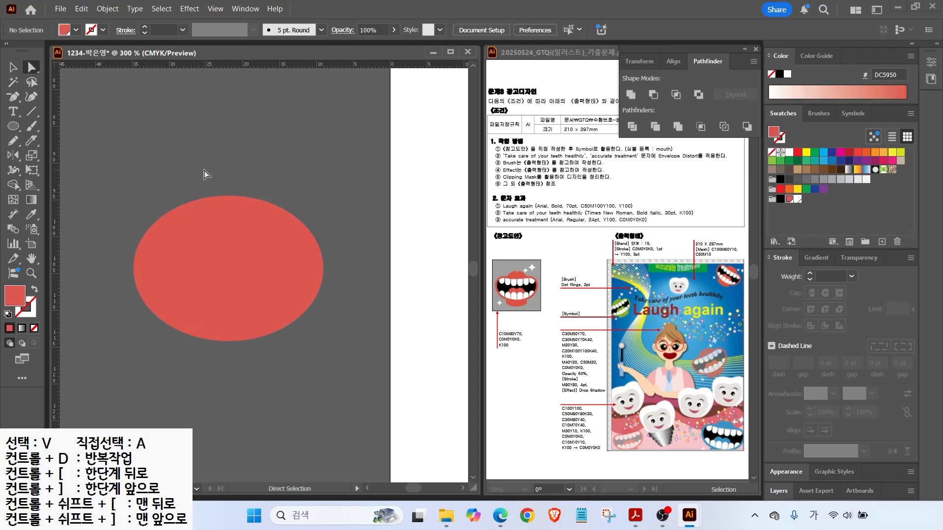
{"action": "left_click", "coordinate": [229, 196]}
{"action": "left_click_drag", "start_coordinate": [228, 196], "coordinate": [228, 238]}
{"action": "left_click_drag", "start_coordinate": [134, 228], "coordinate": [136, 224]}
{"action": "left_click_drag", "start_coordinate": [134, 309], "coordinate": [134, 318]}
{"action": "left_click", "coordinate": [323, 271]}
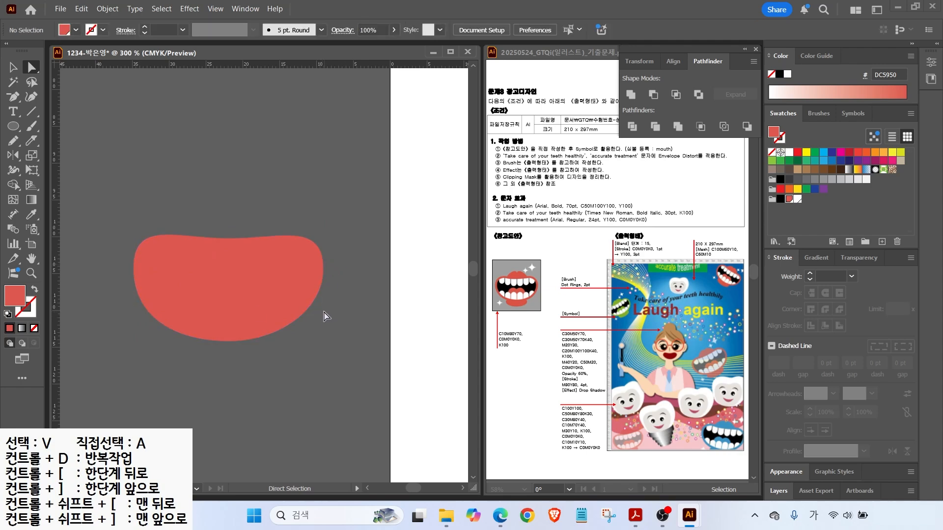
{"action": "left_click_drag", "start_coordinate": [324, 314], "coordinate": [324, 318]}
{"action": "left_click", "coordinate": [325, 321]}
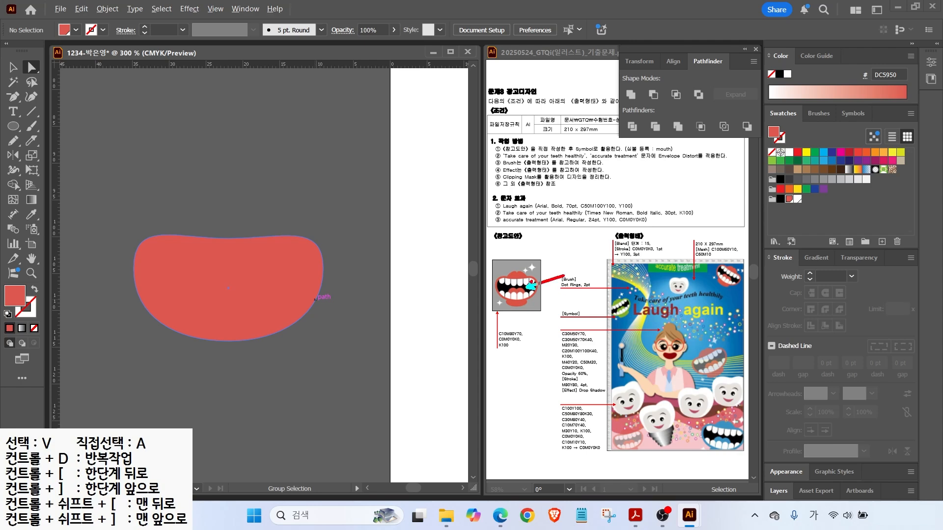
Offset the mouth path by -1 mm and fill the inner copy black.
{"action": "key", "text": "a"}
{"action": "left_click", "coordinate": [13, 69]}
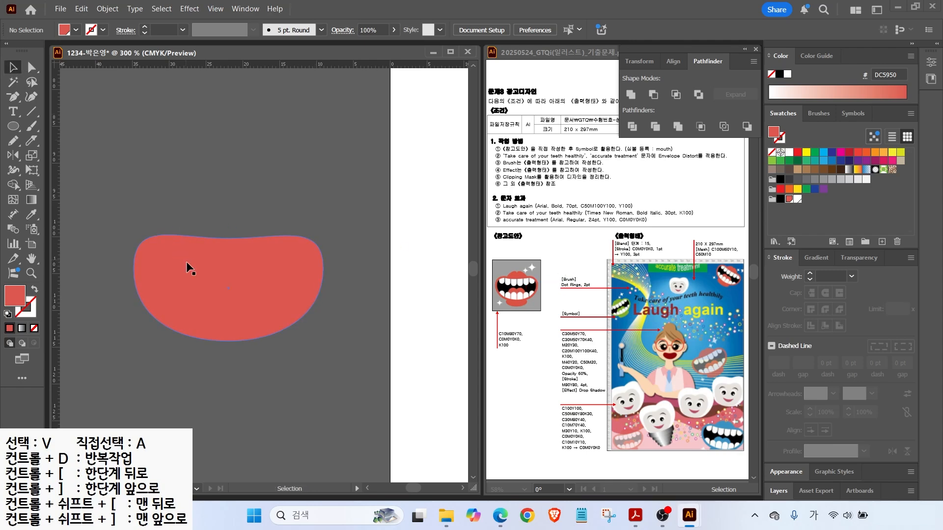
{"action": "left_click", "coordinate": [187, 262]}
{"action": "left_click", "coordinate": [107, 9]}
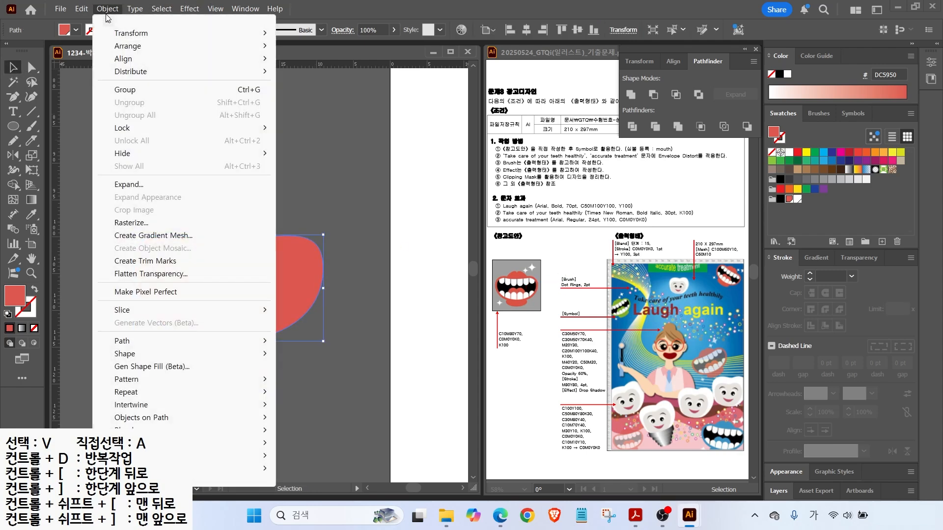
{"action": "mouse_move", "coordinate": [147, 341]}
{"action": "left_click", "coordinate": [300, 385]}
{"action": "type", "text": "-"}
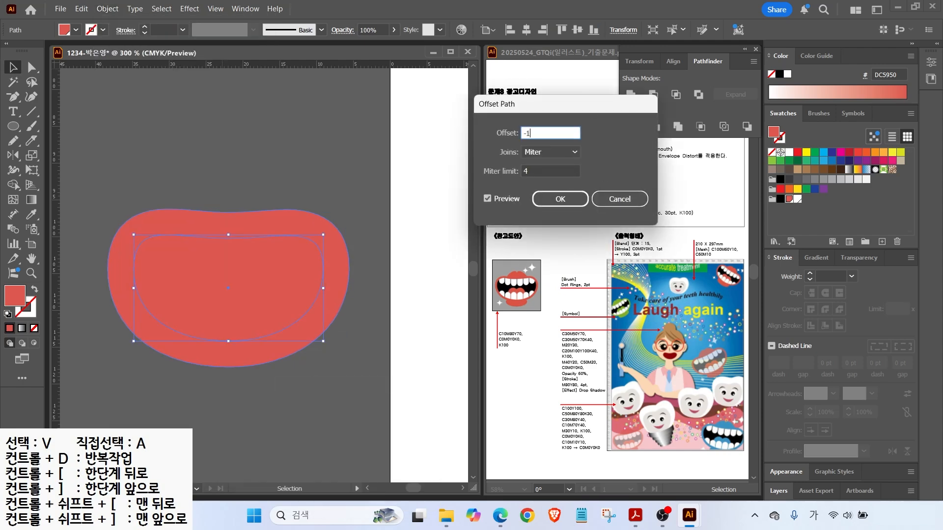
{"action": "type", "text": "1"}
{"action": "left_click", "coordinate": [487, 199]}
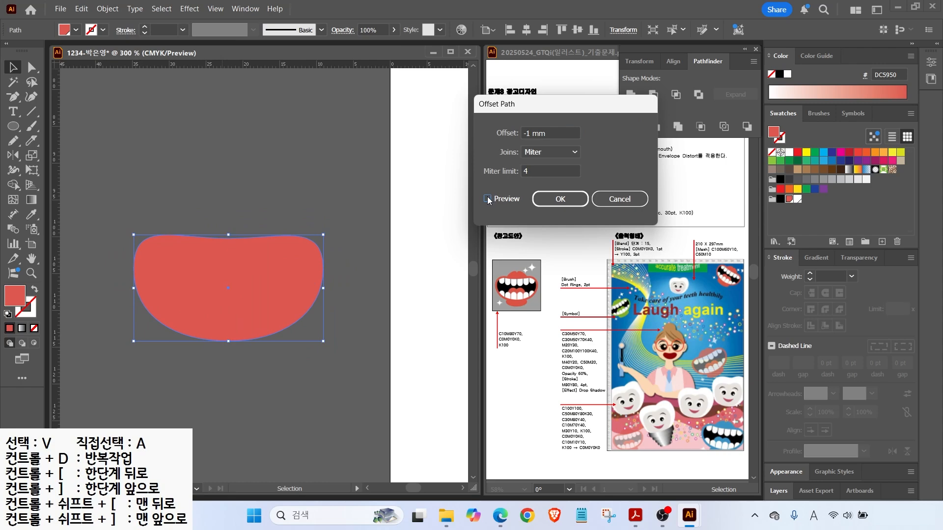
{"action": "left_click", "coordinate": [548, 201]}
{"action": "left_click", "coordinate": [780, 198]}
{"action": "left_click_drag", "start_coordinate": [13, 126], "coordinate": [98, 141]}
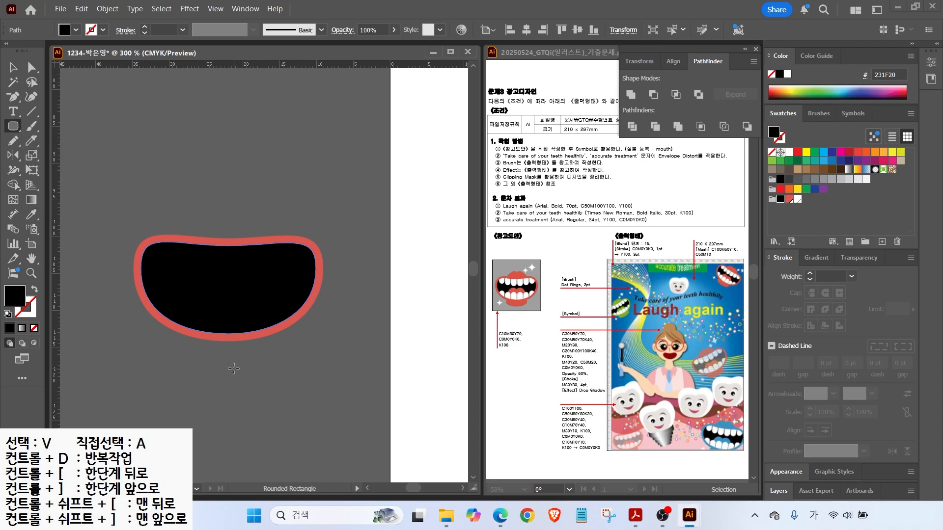
Draw a white rounded-rectangle tooth at the mouth's upper left.
{"action": "scroll", "coordinate": [208, 316], "scroll_direction": "up", "scroll_amount": 2, "text": "alt"}
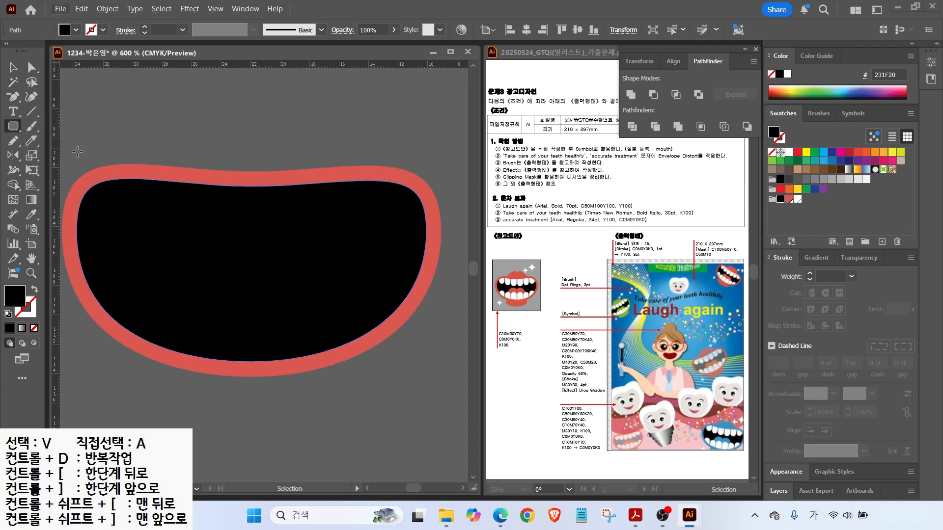
{"action": "left_click_drag", "start_coordinate": [204, 173], "coordinate": [261, 267]}
{"action": "key", "text": "Down"}
{"action": "key", "text": "Down"}
{"action": "key", "text": "Up"}
{"action": "key", "text": "Up"}
{"action": "key", "text": "Up"}
{"action": "key", "text": "Up"}
{"action": "key", "text": "Down"}
{"action": "key", "text": "Down"}
{"action": "left_click", "coordinate": [798, 200]}
{"action": "left_click", "coordinate": [13, 67]}
{"action": "left_click_drag", "start_coordinate": [232, 225], "coordinate": [163, 208]}
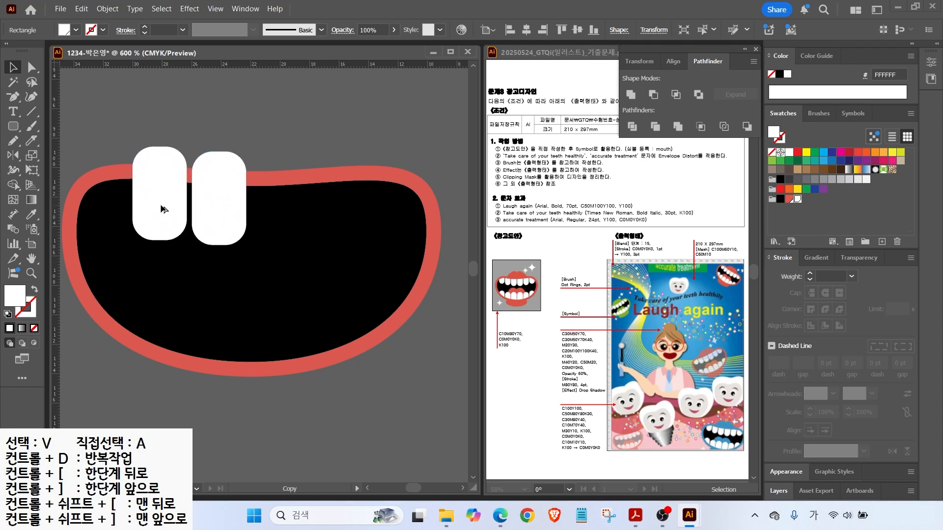
Repeat the tooth with Ctrl+D into three teeth and narrow them.
{"action": "key", "text": "ctrl+d"}
{"action": "left_click", "coordinate": [159, 196], "text": "shift"}
{"action": "left_click", "coordinate": [219, 201], "text": "shift"}
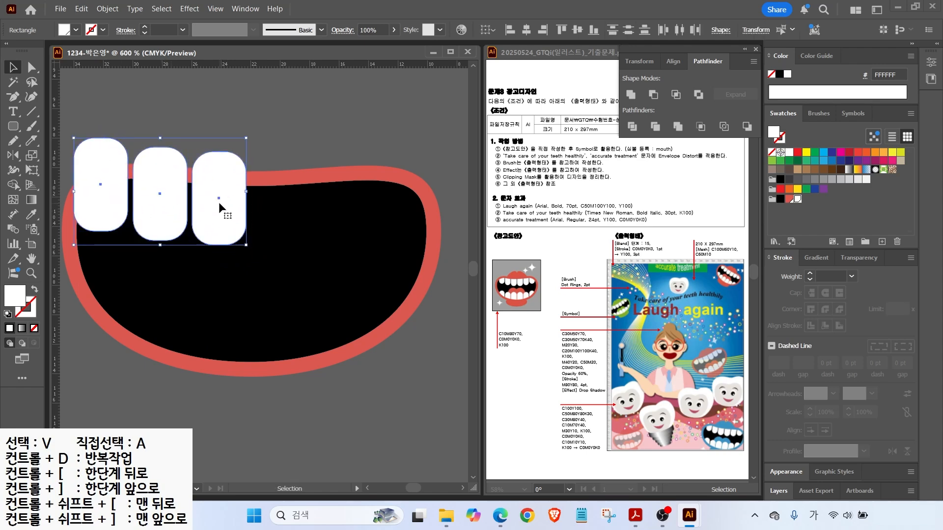
{"action": "left_click_drag", "start_coordinate": [74, 191], "coordinate": [86, 192]}
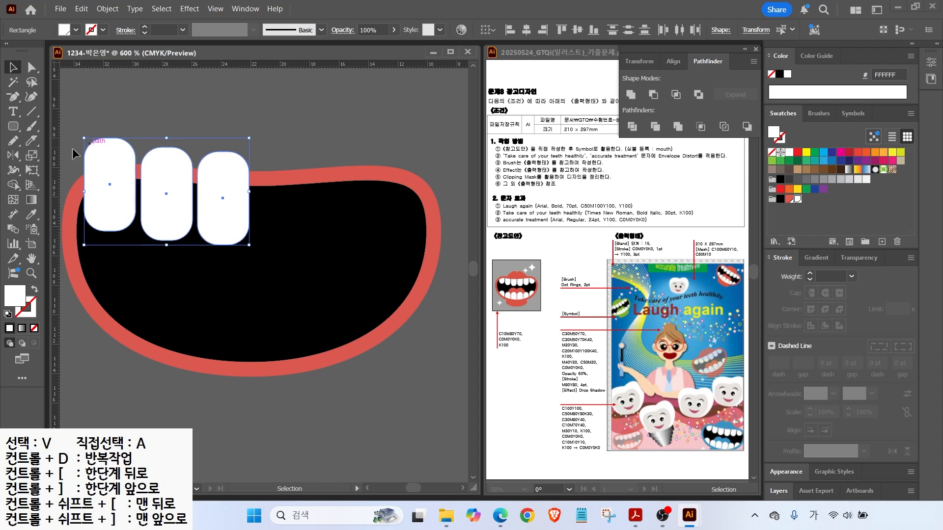
{"action": "left_click_drag", "start_coordinate": [257, 125], "coordinate": [257, 380]}
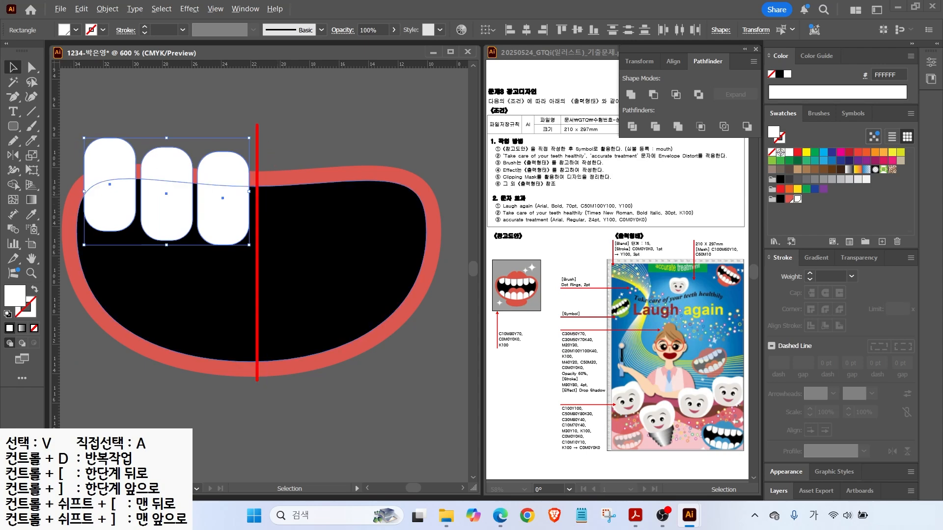
{"action": "mouse_move", "coordinate": [202, 156]}
{"action": "left_mouse_down"}
{"action": "mouse_move", "coordinate": [287, 89]}
{"action": "mouse_move", "coordinate": [304, 148]}
{"action": "mouse_move", "coordinate": [343, 109]}
{"action": "left_mouse_up"}
{"action": "key", "text": "Escape"}
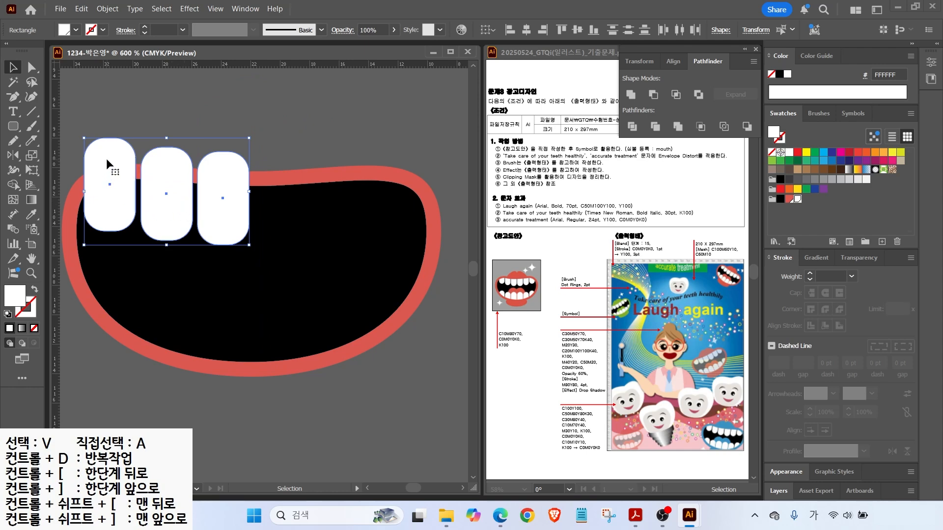
Alt-drag a copy of the three teeth down as a lower row.
{"action": "key", "text": "ctrl+shift+a"}
{"action": "left_click", "coordinate": [203, 211]}
{"action": "left_click_drag", "start_coordinate": [227, 204], "coordinate": [227, 347]}
{"action": "left_click", "coordinate": [158, 397]}
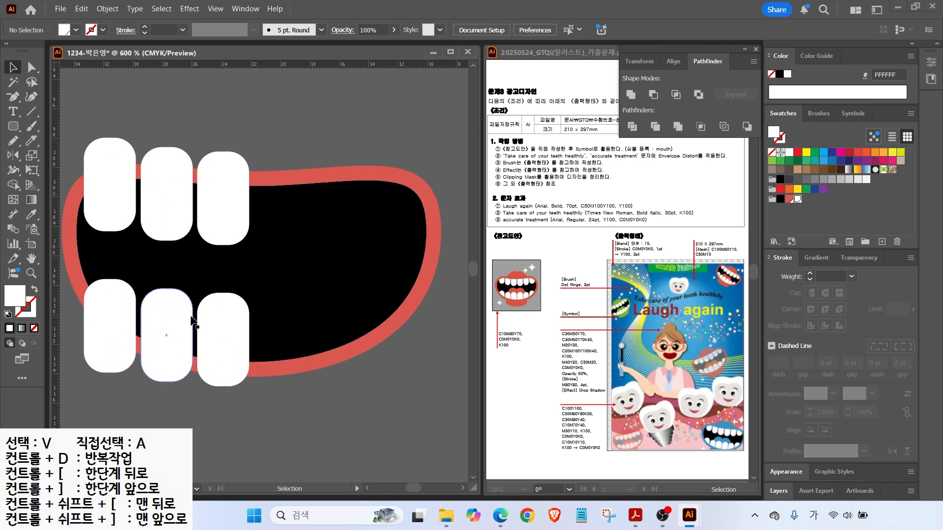
{"action": "left_click", "coordinate": [112, 329]}
{"action": "left_click", "coordinate": [222, 226], "text": "shift"}
Reflect both rows with Copy about the mouth's centre and nudge the copies left.
{"action": "left_click", "coordinate": [14, 156]}
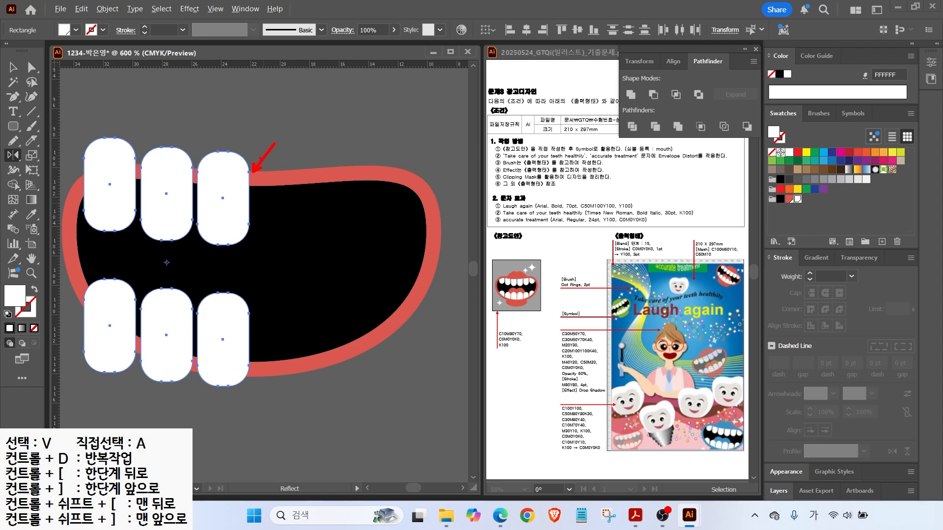
{"action": "left_click", "coordinate": [253, 173], "text": "alt"}
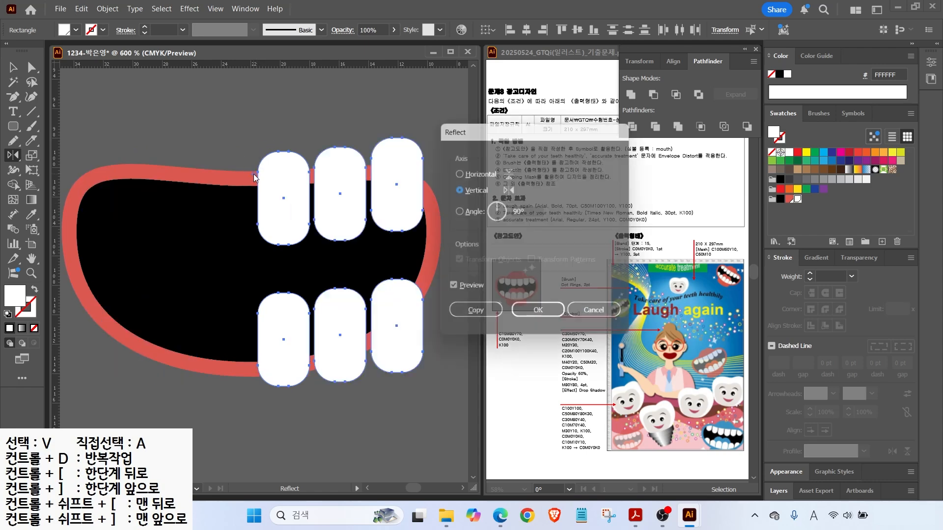
{"action": "left_click", "coordinate": [450, 290]}
{"action": "left_click", "coordinate": [451, 291]}
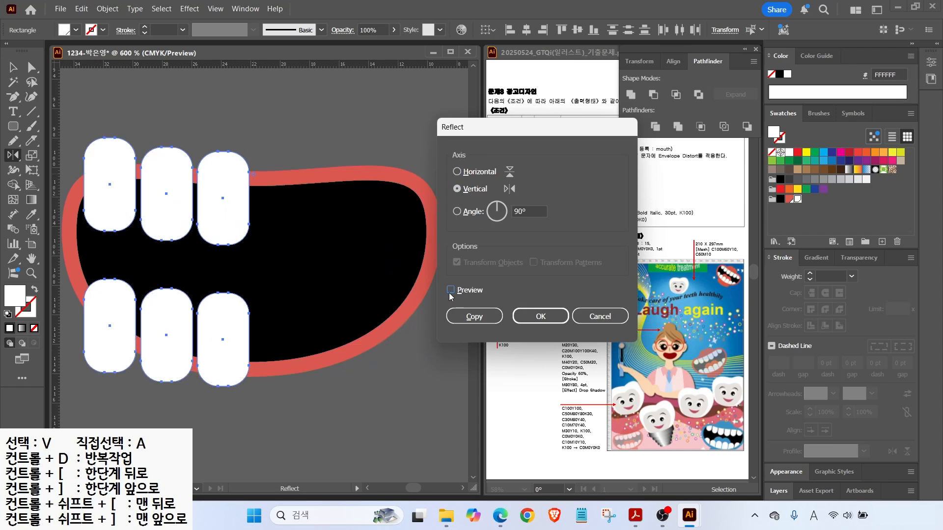
{"action": "left_click", "coordinate": [463, 319]}
{"action": "key", "text": "v"}
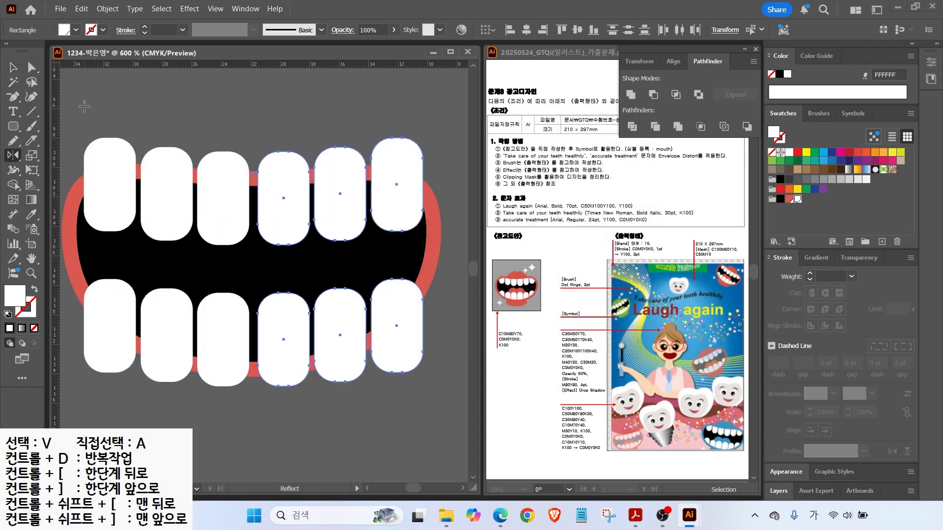
{"action": "key", "text": "Left"}
Draw a red tongue ellipse over the lower teeth and duplicate it to the right.
{"action": "left_click", "coordinate": [427, 249]}
{"action": "left_click_drag", "start_coordinate": [380, 248], "coordinate": [386, 250]}
{"action": "key", "text": "l"}
{"action": "left_click_drag", "start_coordinate": [167, 247], "coordinate": [298, 388]}
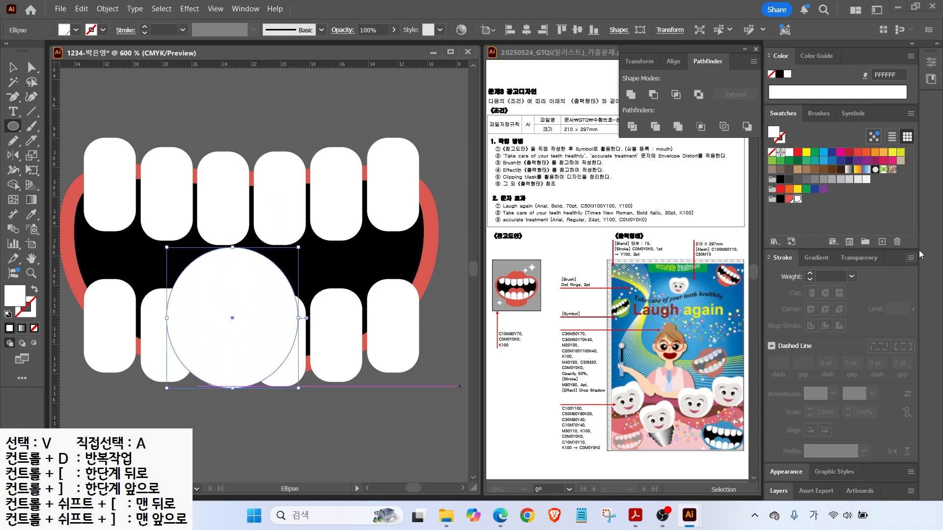
{"action": "key", "text": "v"}
{"action": "left_click_drag", "start_coordinate": [299, 317], "coordinate": [269, 318]}
{"action": "left_click_drag", "start_coordinate": [218, 247], "coordinate": [217, 259]}
{"action": "left_click_drag", "start_coordinate": [217, 305], "coordinate": [285, 305], "text": "alt"}
Send both tongue ellipses behind the lower teeth with Ctrl+[.
{"action": "left_click", "coordinate": [213, 328]}
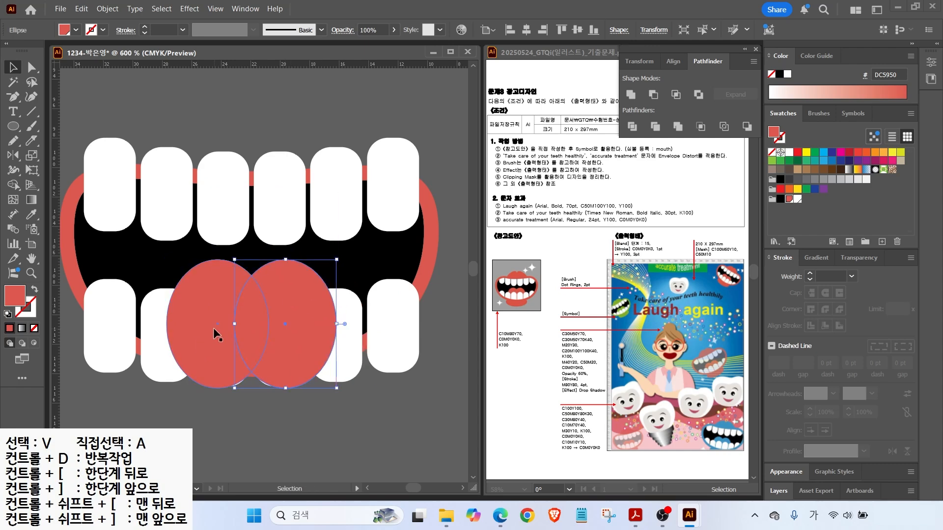
{"action": "key", "text": "a"}
{"action": "left_click", "coordinate": [281, 294], "text": "shift"}
{"action": "key", "text": "ctrl+bracketleft"}
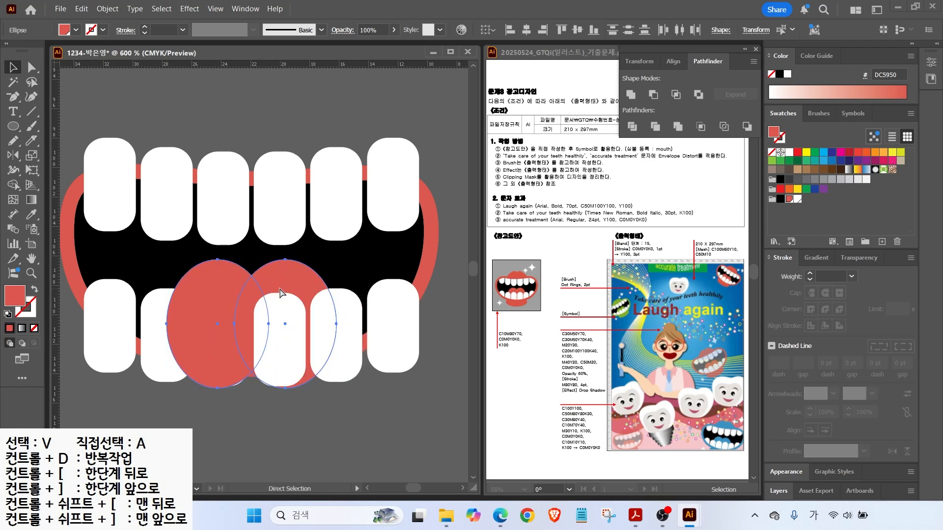
{"action": "key", "text": "ctrl+bracketleft"}
{"action": "key", "text": "ctrl+bracketleft"}
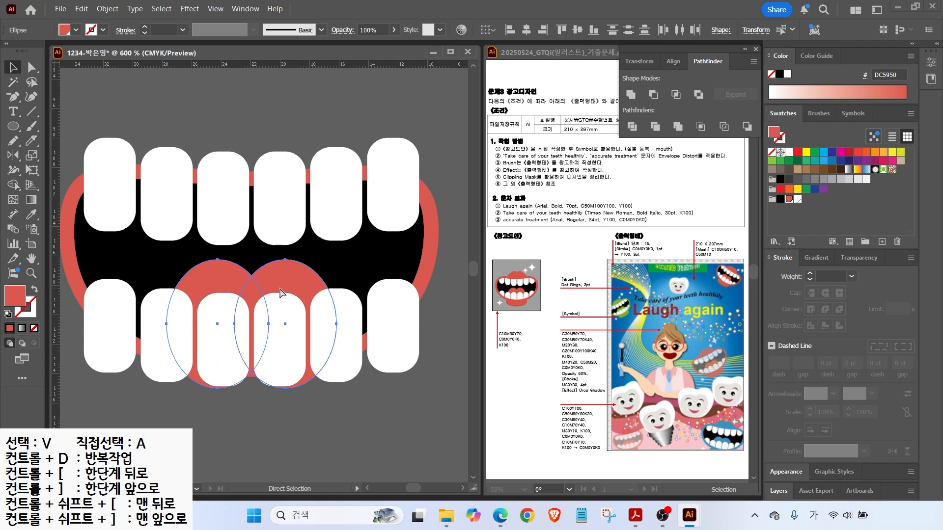
{"action": "key", "text": "v"}
{"action": "key", "text": "ctrl+shift+a"}
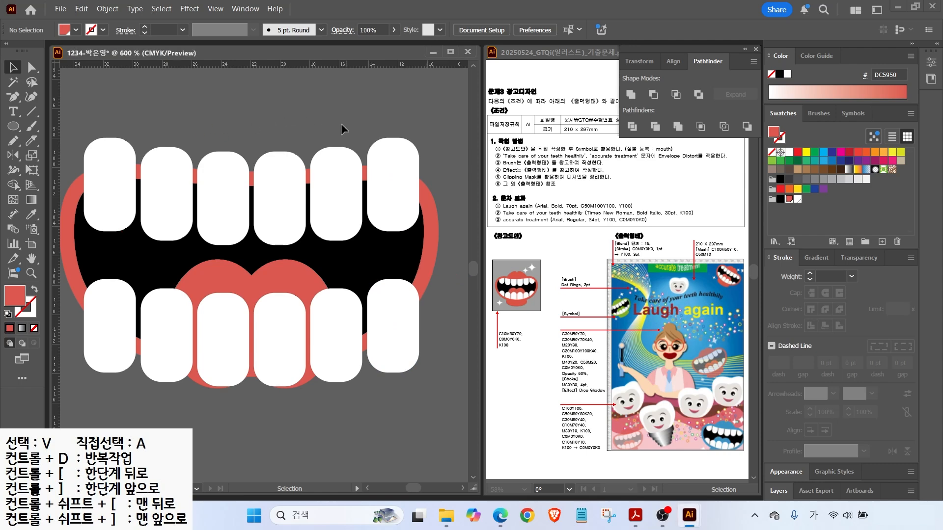
{"action": "left_click", "coordinate": [391, 252]}
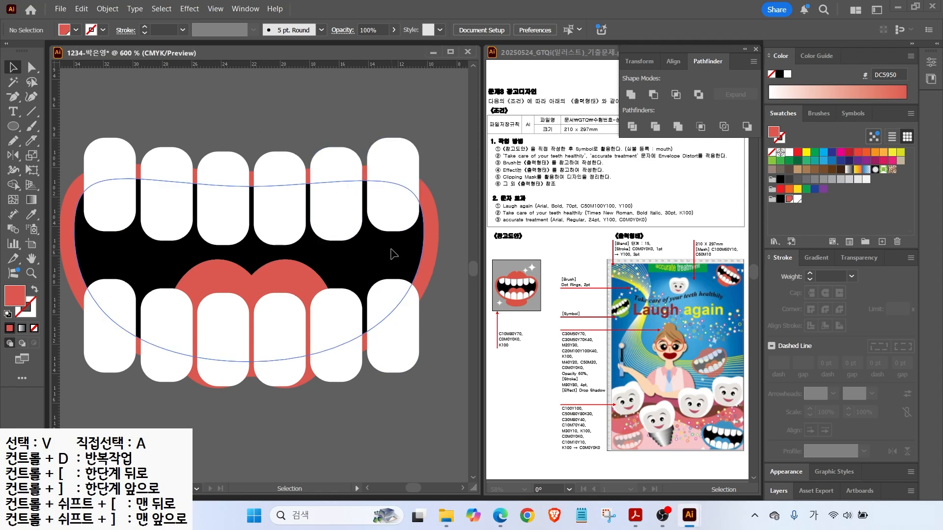
Bring the black mouth shape to front and make a clipping mask with the teeth and tongue.
{"action": "key", "text": "a"}
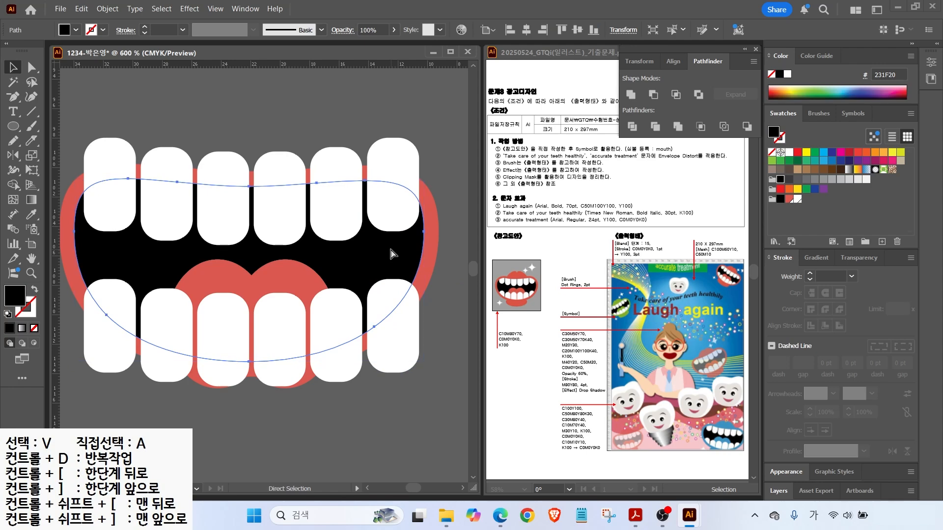
{"action": "key", "text": "v"}
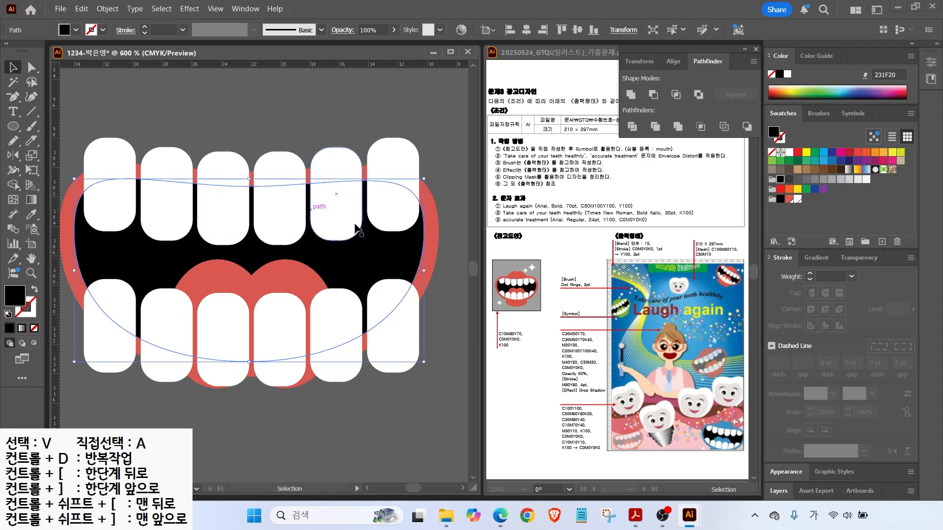
{"action": "right_click", "coordinate": [381, 261]}
{"action": "mouse_move", "coordinate": [491, 442]}
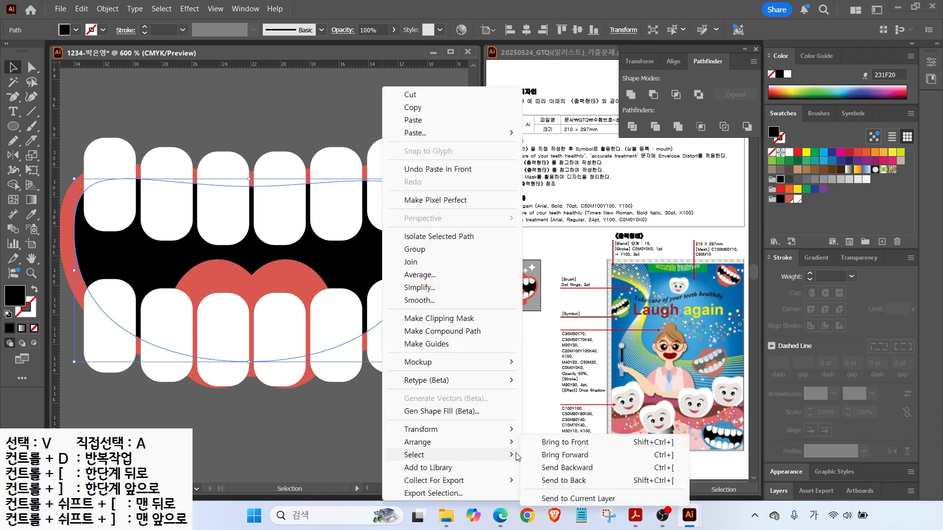
{"action": "left_click", "coordinate": [547, 444]}
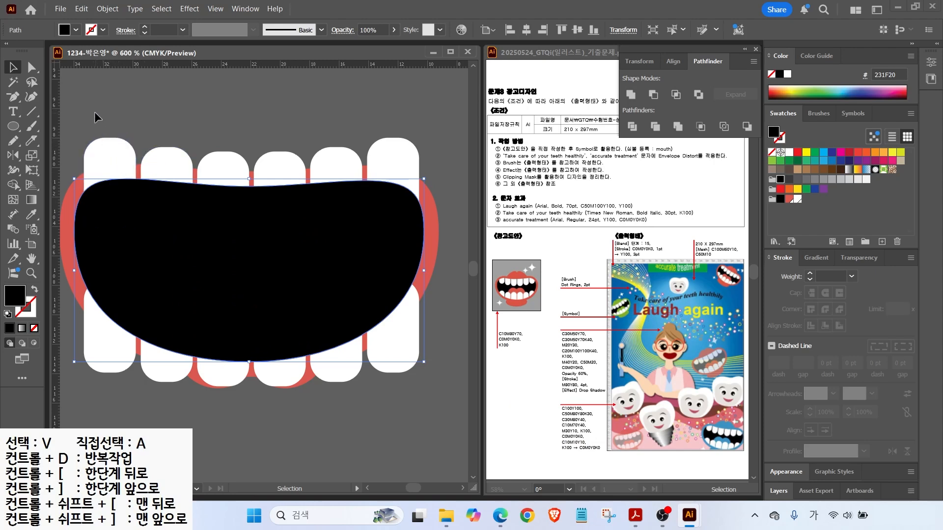
{"action": "left_click_drag", "start_coordinate": [95, 111], "coordinate": [432, 416]}
{"action": "right_click", "coordinate": [315, 245]}
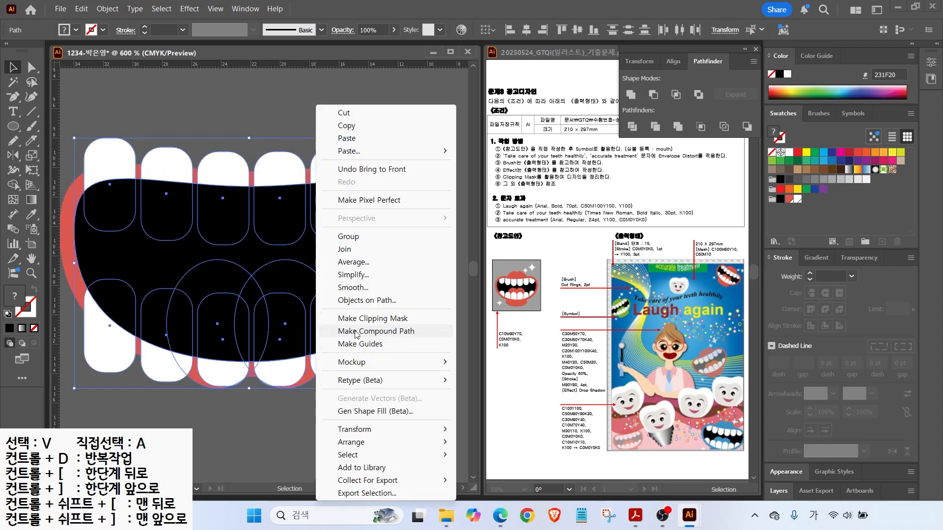
{"action": "left_click", "coordinate": [364, 318]}
Draw a small square above the mouth with the Rectangle tool.
{"action": "left_click", "coordinate": [314, 128]}
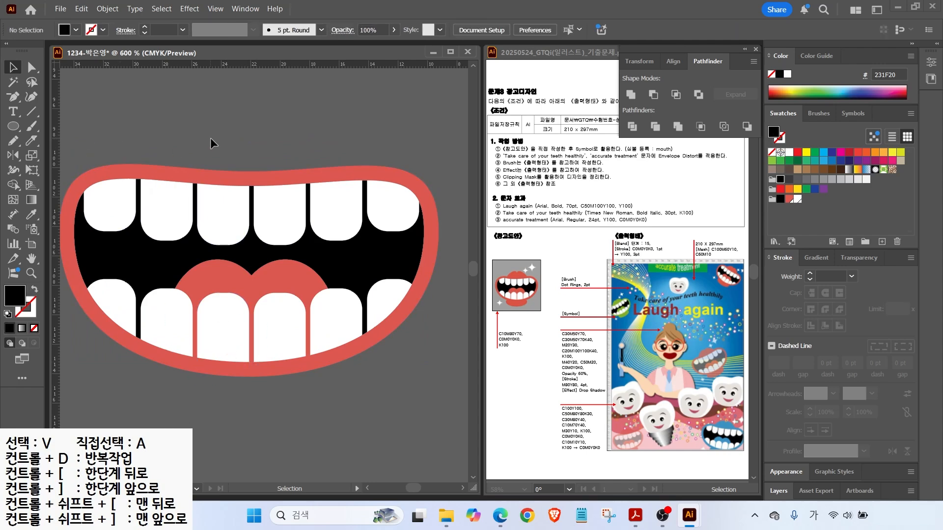
{"action": "left_click_drag", "start_coordinate": [17, 129], "coordinate": [64, 133]}
{"action": "left_click_drag", "start_coordinate": [295, 89], "coordinate": [344, 137]}
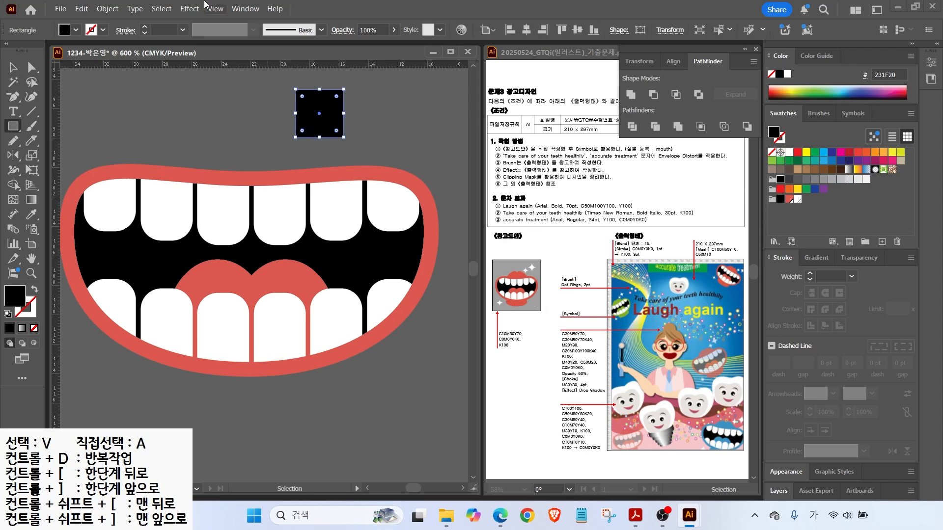
Fill the square white and apply Pucker & Bloat at -33%.
{"action": "left_click", "coordinate": [796, 199]}
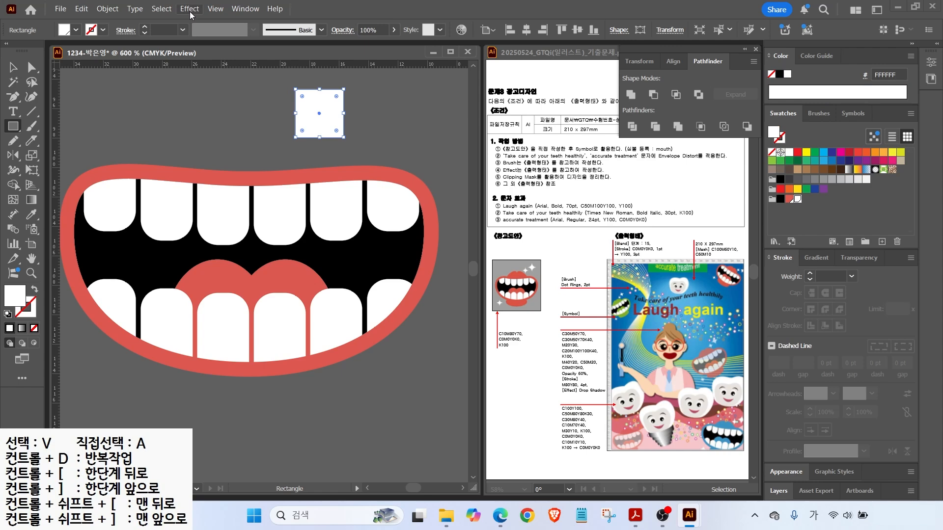
{"action": "left_click", "coordinate": [189, 8]}
{"action": "mouse_move", "coordinate": [226, 121]}
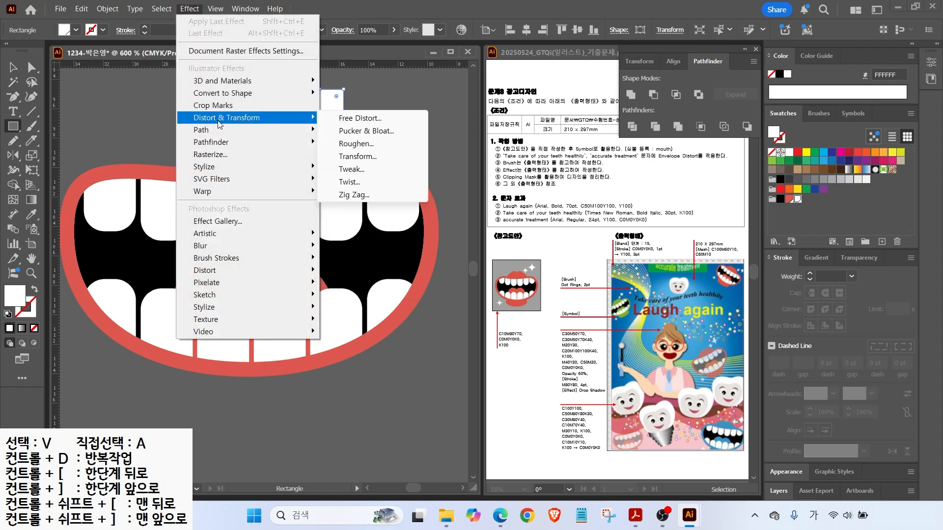
{"action": "left_click", "coordinate": [365, 131]}
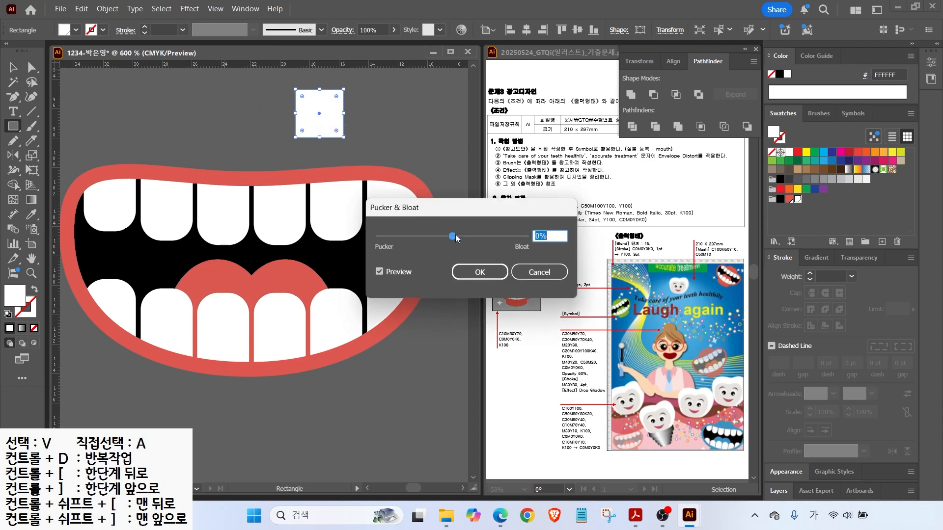
{"action": "left_click_drag", "start_coordinate": [454, 239], "coordinate": [486, 244]}
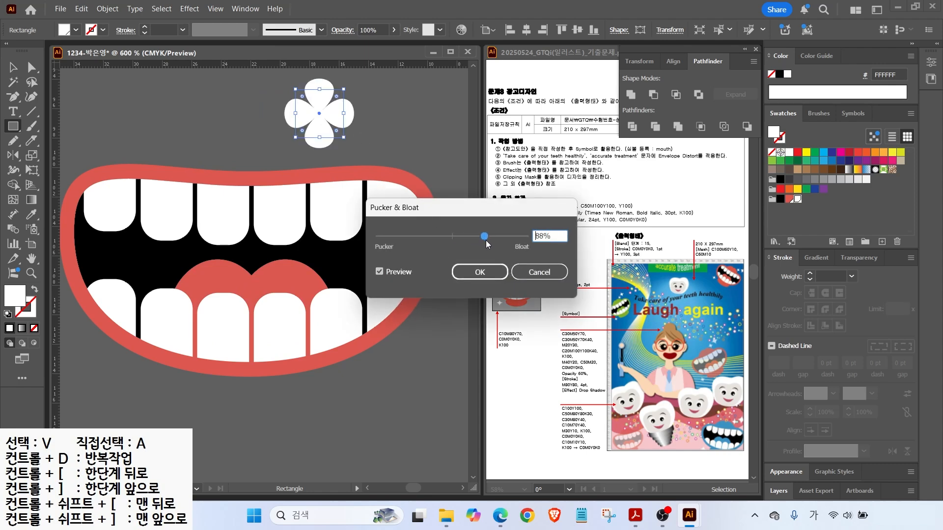
{"action": "left_click_drag", "start_coordinate": [484, 238], "coordinate": [424, 238]}
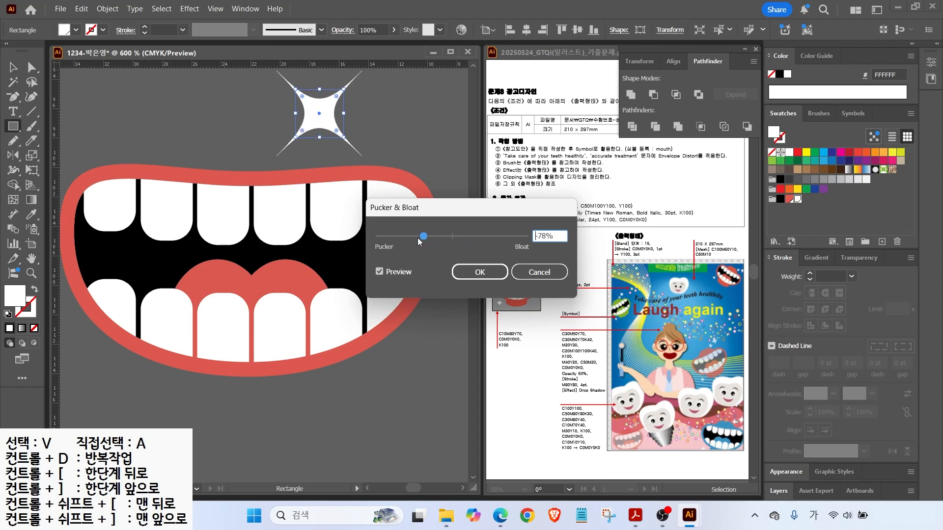
{"action": "left_click_drag", "start_coordinate": [423, 237], "coordinate": [440, 239]}
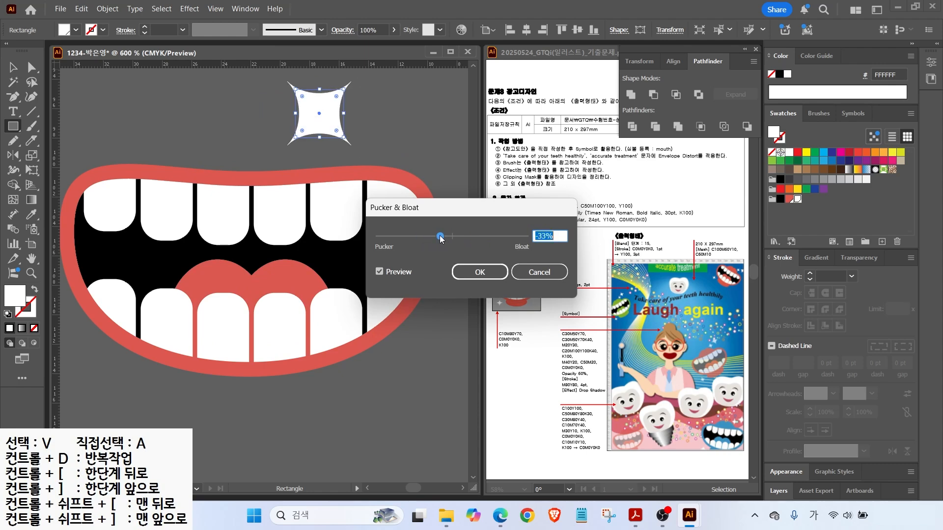
{"action": "left_click", "coordinate": [483, 277]}
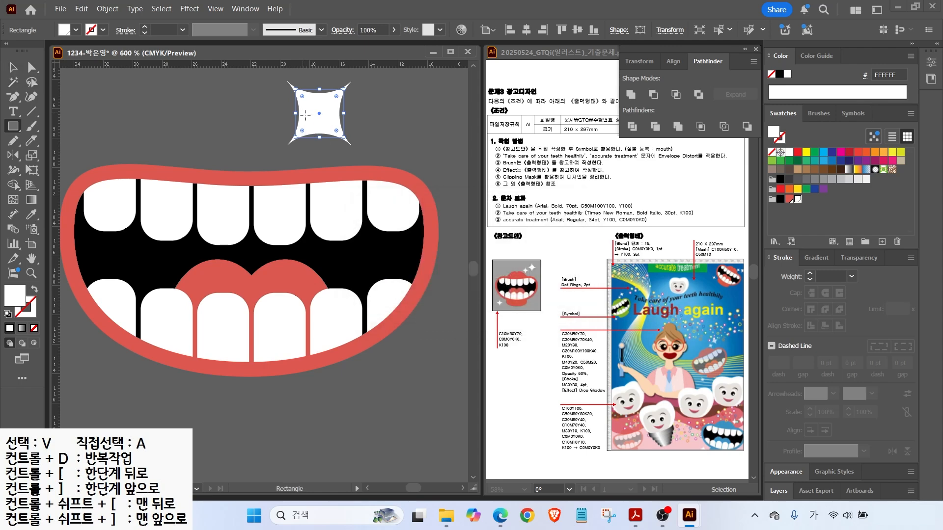
{"action": "left_click_drag", "start_coordinate": [345, 116], "coordinate": [402, 114]}
Expand the sparkle's appearance, rotate it 45°, and place larger and smaller copies around the mouth.
{"action": "left_click", "coordinate": [103, 11]}
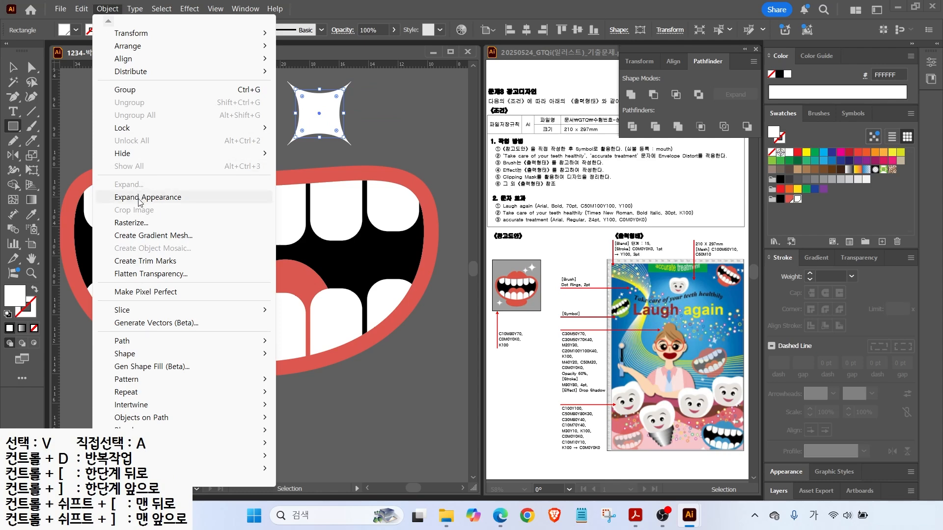
{"action": "left_click", "coordinate": [140, 201]}
{"action": "key", "text": "v"}
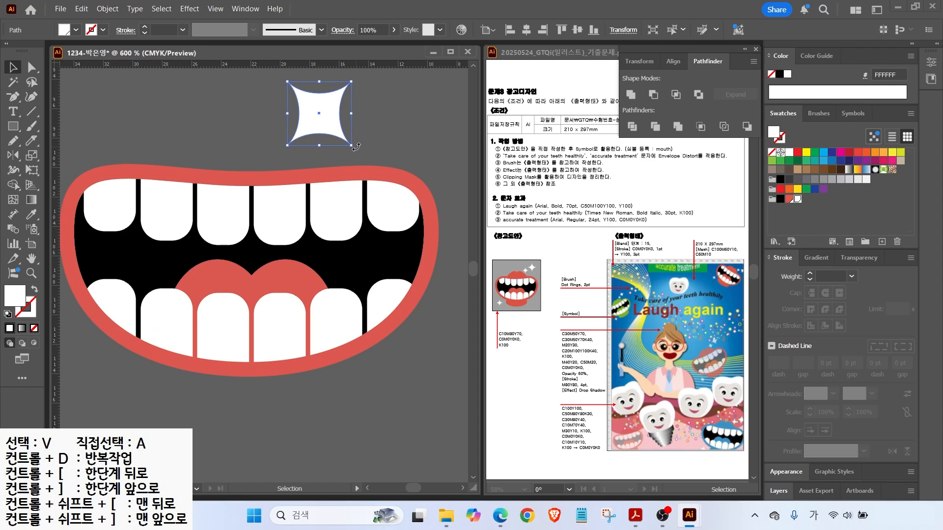
{"action": "left_click_drag", "start_coordinate": [354, 146], "coordinate": [356, 189]}
{"action": "scroll", "coordinate": [355, 188], "scroll_direction": "down", "scroll_amount": 1}
{"action": "left_click_drag", "start_coordinate": [329, 117], "coordinate": [410, 118]}
{"action": "left_click_drag", "start_coordinate": [336, 141], "coordinate": [166, 293]}
Draw two red ellipses, a lower lip below the mouth and an upper-lip shape above the teeth.
{"action": "right_click", "coordinate": [13, 126]}
{"action": "left_click", "coordinate": [61, 156]}
{"action": "left_click_drag", "start_coordinate": [219, 282], "coordinate": [355, 342]}
{"action": "left_click", "coordinate": [789, 199]}
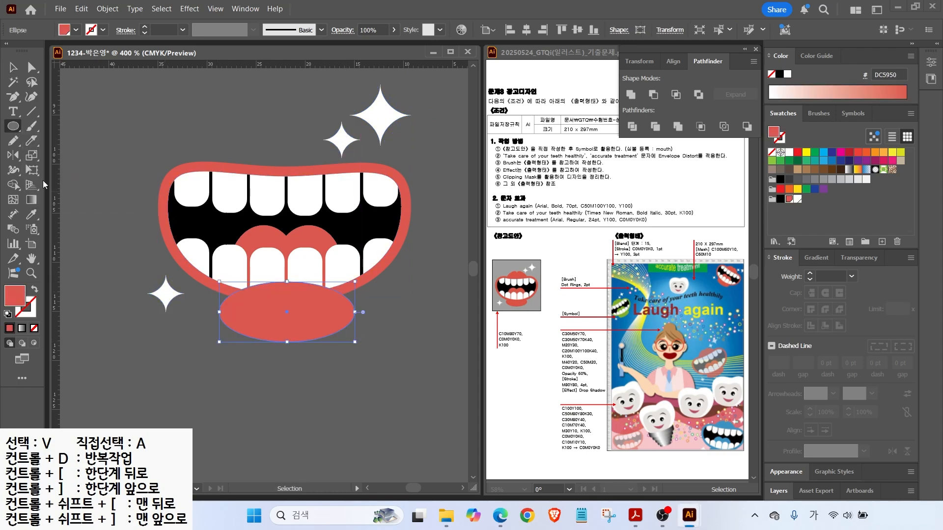
{"action": "mouse_move", "coordinate": [229, 129]}
{"action": "left_mouse_down"}
{"action": "mouse_move", "coordinate": [295, 176]}
{"action": "mouse_move", "coordinate": [284, 154]}
{"action": "mouse_move", "coordinate": [278, 162]}
{"action": "left_mouse_up"}
Reshape the upper-lip ellipse by pulling its right point in and tilt it slightly counter-clockwise.
{"action": "key", "text": "v"}
{"action": "key", "text": "a"}
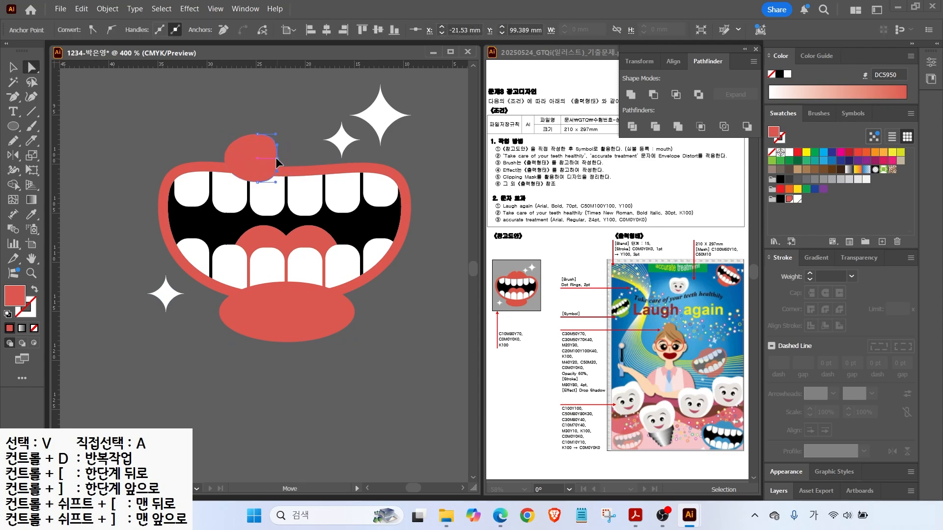
{"action": "key", "text": "v"}
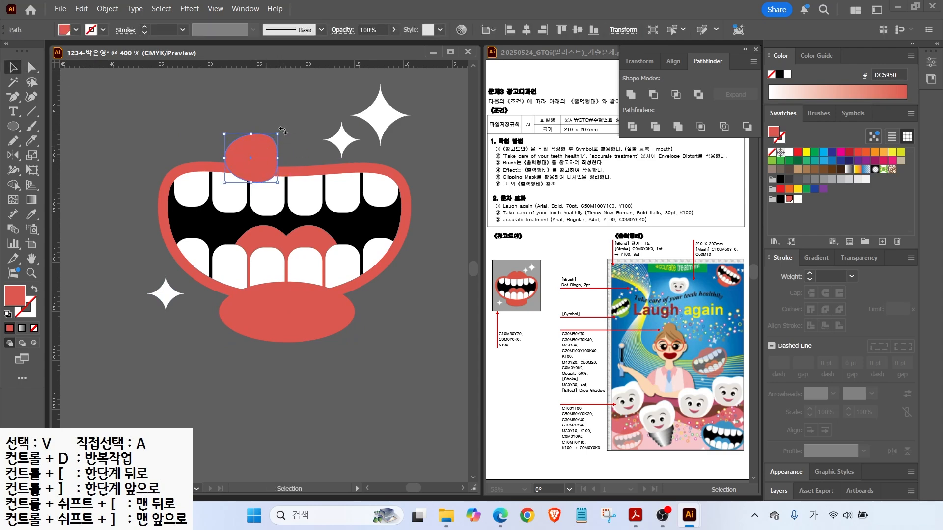
{"action": "left_click_drag", "start_coordinate": [282, 131], "coordinate": [275, 160]}
Mirror the upper-lip shape across a vertical axis as a copy to form the second lobe.
{"action": "key", "text": "o"}
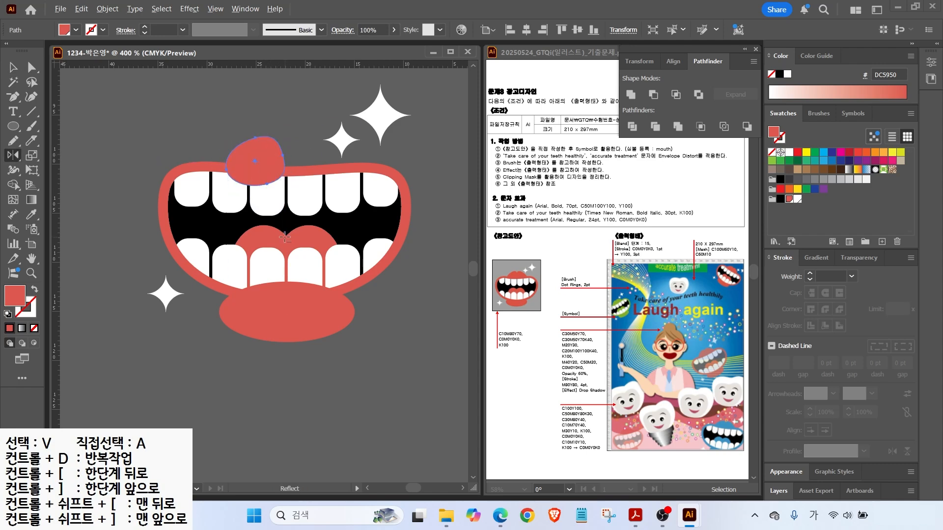
{"action": "left_click", "coordinate": [286, 235], "text": "alt"}
{"action": "left_click", "coordinate": [474, 317]}
{"action": "key", "text": "v"}
Move the lower-lip ellipse up under the teeth and narrow it around its centre.
{"action": "left_click", "coordinate": [240, 122]}
{"action": "left_click_drag", "start_coordinate": [241, 122], "coordinate": [299, 149]}
{"action": "left_click", "coordinate": [304, 319], "text": "shift"}
{"action": "right_click", "coordinate": [304, 319]}
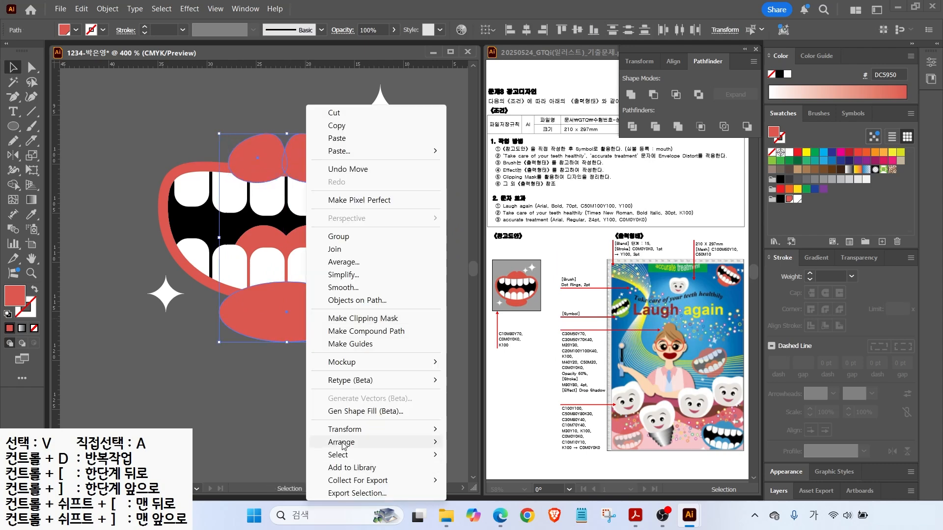
{"action": "left_click", "coordinate": [385, 309]}
{"action": "left_click", "coordinate": [385, 309]}
{"action": "left_click_drag", "start_coordinate": [319, 326], "coordinate": [342, 298]}
{"action": "left_click_drag", "start_coordinate": [320, 306], "coordinate": [321, 311]}
Shift the sparkles up-right and make both upper-lip shapes wider and taller.
{"action": "left_click", "coordinate": [387, 155]}
{"action": "left_click_drag", "start_coordinate": [343, 139], "coordinate": [384, 109]}
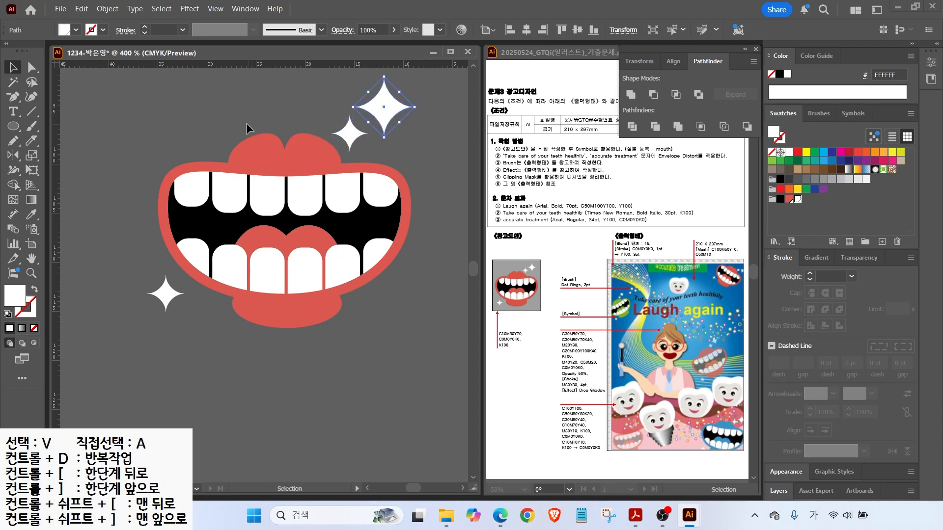
{"action": "left_click", "coordinate": [241, 150]}
{"action": "left_click", "coordinate": [307, 158], "text": "shift"}
{"action": "left_click_drag", "start_coordinate": [341, 158], "coordinate": [355, 160]}
{"action": "left_click_drag", "start_coordinate": [285, 133], "coordinate": [286, 125]}
Move the two upper-right sparkles slightly further up-right.
{"action": "left_click_drag", "start_coordinate": [351, 87], "coordinate": [368, 131]}
{"action": "left_click_drag", "start_coordinate": [353, 132], "coordinate": [364, 122]}
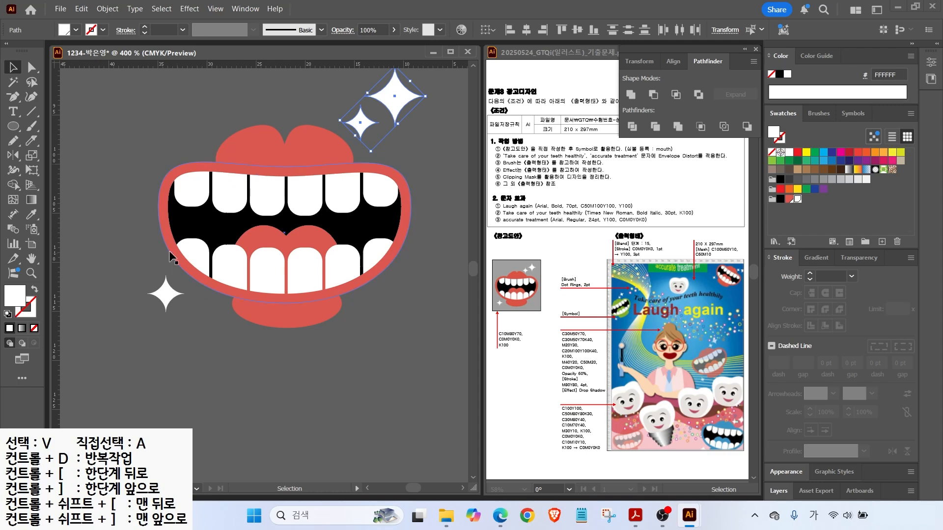
{"action": "left_click", "coordinate": [233, 318]}
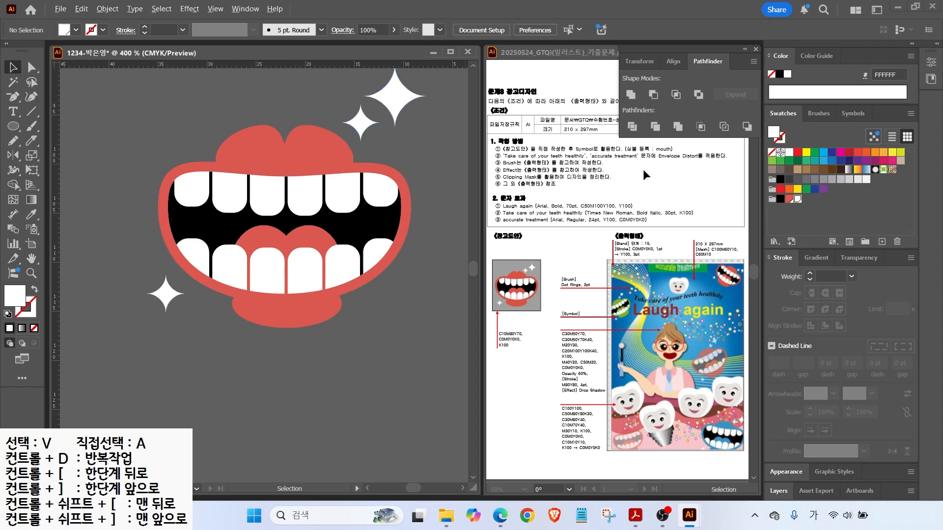
{"action": "mouse_move", "coordinate": [686, 173]}
{"action": "left_mouse_down"}
{"action": "mouse_move", "coordinate": [657, 168]}
{"action": "mouse_move", "coordinate": [660, 139]}
{"action": "mouse_move", "coordinate": [678, 180]}
{"action": "left_mouse_up"}
Show the Symbols panel and annotate the link between the mouth artwork and the symbols.
{"action": "left_click_drag", "start_coordinate": [578, 153], "coordinate": [623, 151]}
{"action": "left_click", "coordinate": [852, 113]}
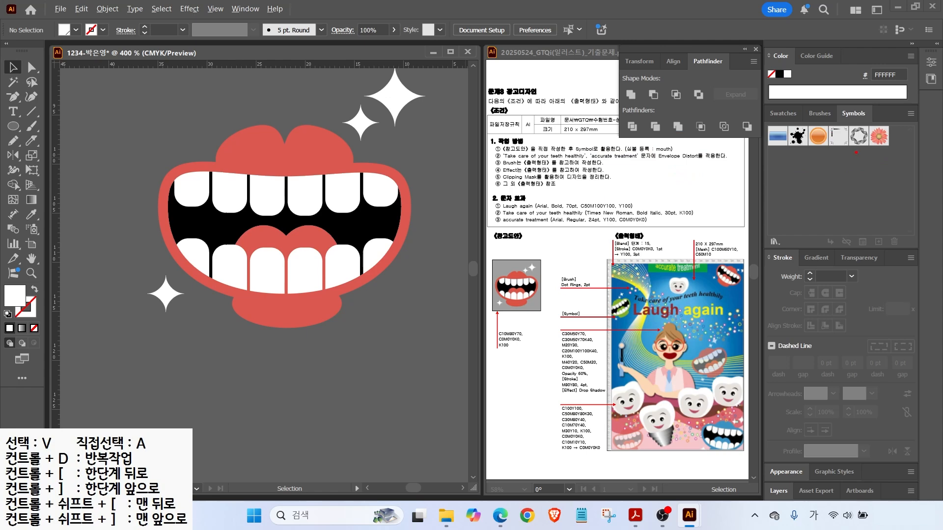
{"action": "left_click_drag", "start_coordinate": [888, 153], "coordinate": [806, 164]}
{"action": "left_click_drag", "start_coordinate": [887, 153], "coordinate": [879, 136]}
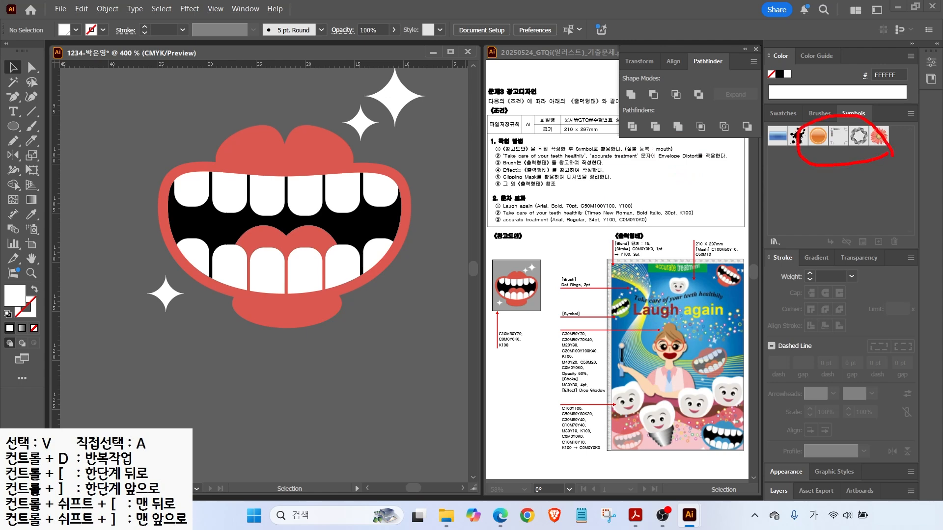
{"action": "mouse_move", "coordinate": [341, 310]}
{"action": "left_mouse_down"}
{"action": "mouse_move", "coordinate": [336, 68]}
{"action": "mouse_move", "coordinate": [329, 255]}
{"action": "left_mouse_up"}
{"action": "mouse_move", "coordinate": [329, 172]}
{"action": "left_mouse_down"}
{"action": "mouse_move", "coordinate": [461, 271]}
{"action": "mouse_move", "coordinate": [469, 194]}
{"action": "mouse_move", "coordinate": [645, 245]}
{"action": "mouse_move", "coordinate": [771, 191]}
{"action": "left_mouse_up"}
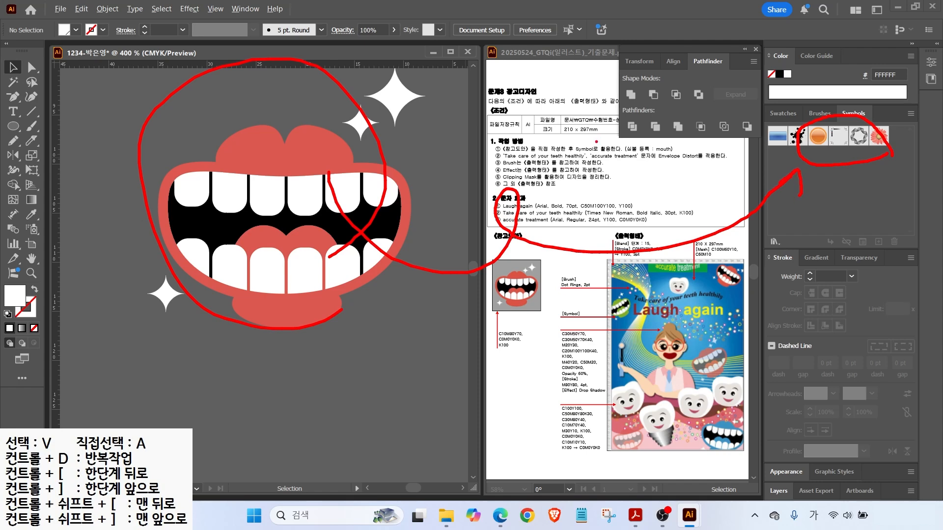
{"action": "key", "text": "Escape"}
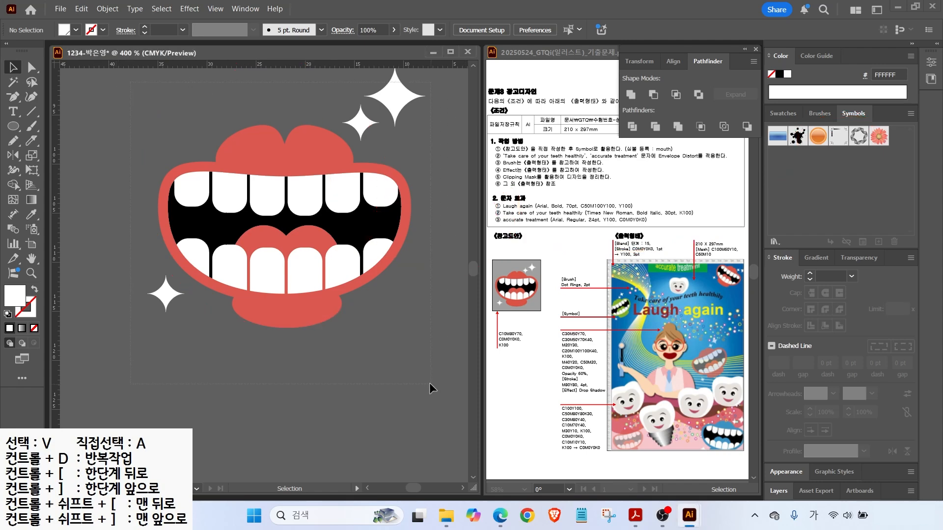
Select all the lips, teeth and sparkles and group them into one object.
{"action": "key", "text": "ctrl+a"}
{"action": "right_click", "coordinate": [302, 157]}
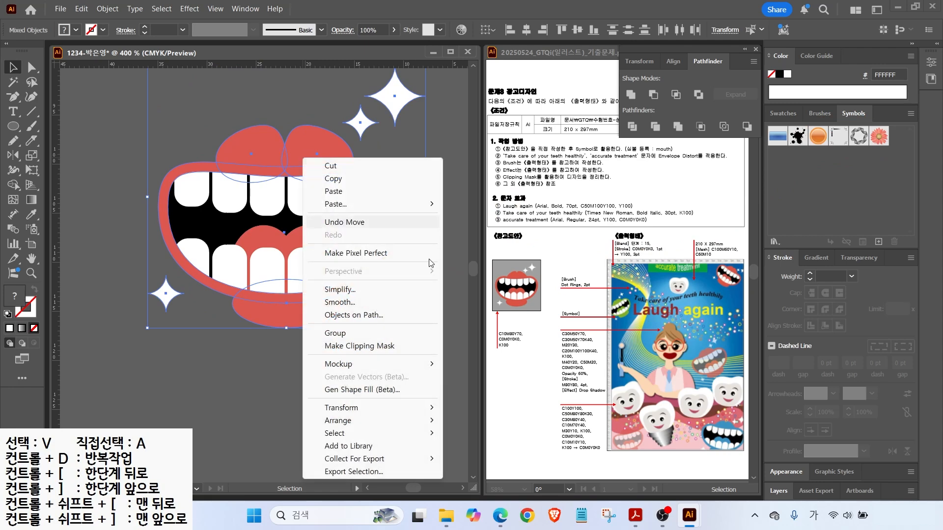
{"action": "left_click", "coordinate": [335, 332]}
{"action": "left_click_drag", "start_coordinate": [216, 170], "coordinate": [797, 186]}
{"action": "left_click_drag", "start_coordinate": [830, 157], "coordinate": [830, 61]}
{"action": "left_click_drag", "start_coordinate": [574, 91], "coordinate": [216, 172]}
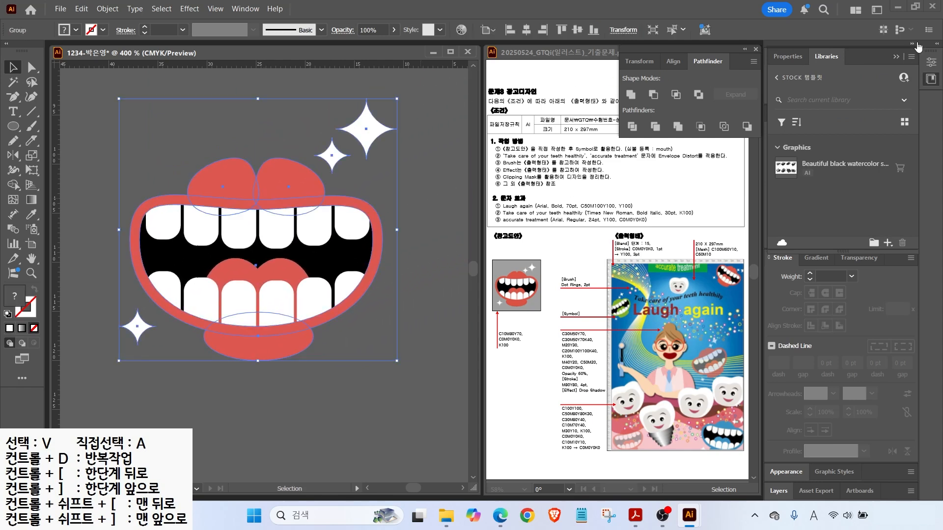
Drag the group into the Symbols panel as a new symbol named 'mouth' and fit the page in view.
{"action": "left_click", "coordinate": [899, 58]}
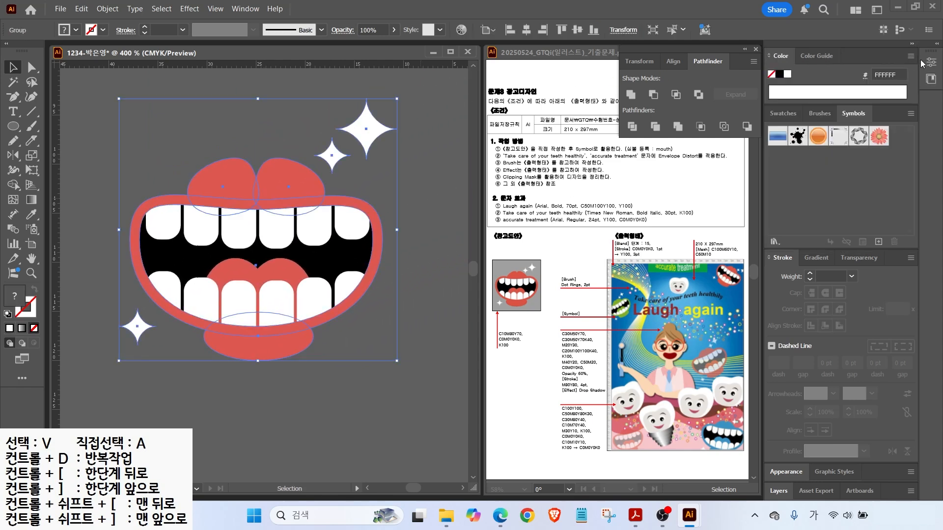
{"action": "left_click_drag", "start_coordinate": [265, 212], "coordinate": [815, 167]}
{"action": "type", "text": "ㅡㅐ"}
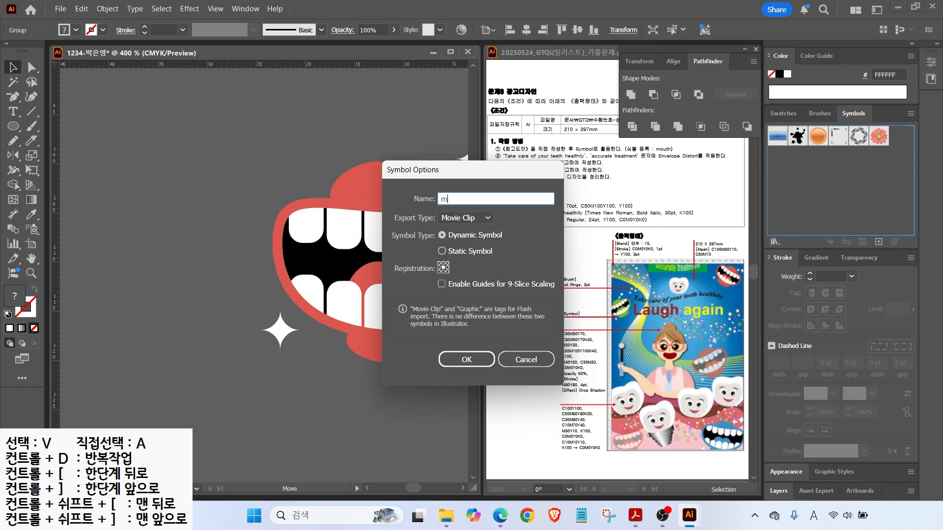
{"action": "type", "text": "uth"}
{"action": "key", "text": "Return"}
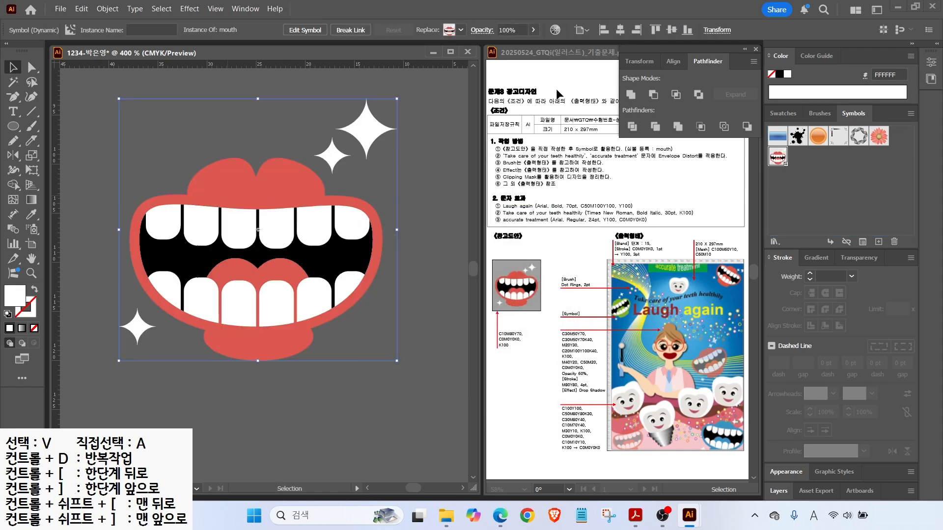
{"action": "double_click", "coordinate": [31, 256]}
{"action": "left_click", "coordinate": [10, 69]}
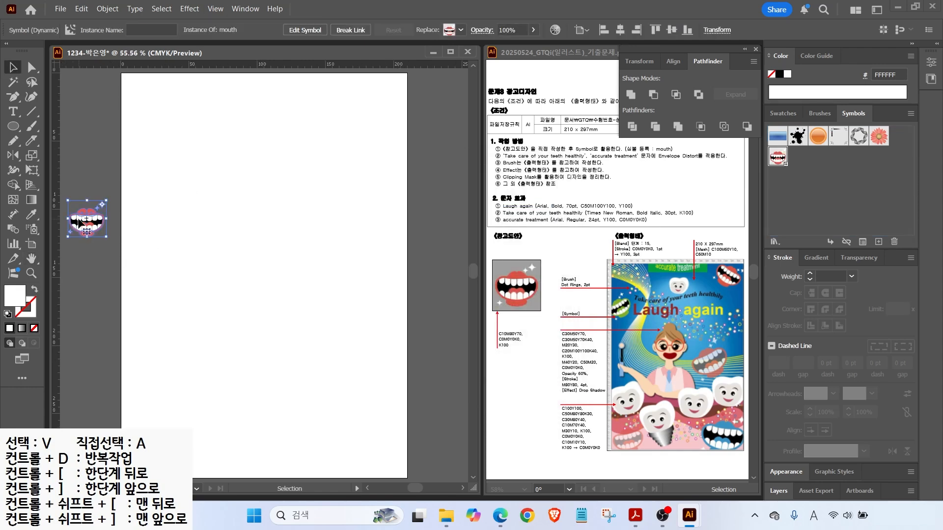
Delete the mouth instance, then create a 210 × 297 mm rectangle and align it with the page.
{"action": "key", "text": "Delete"}
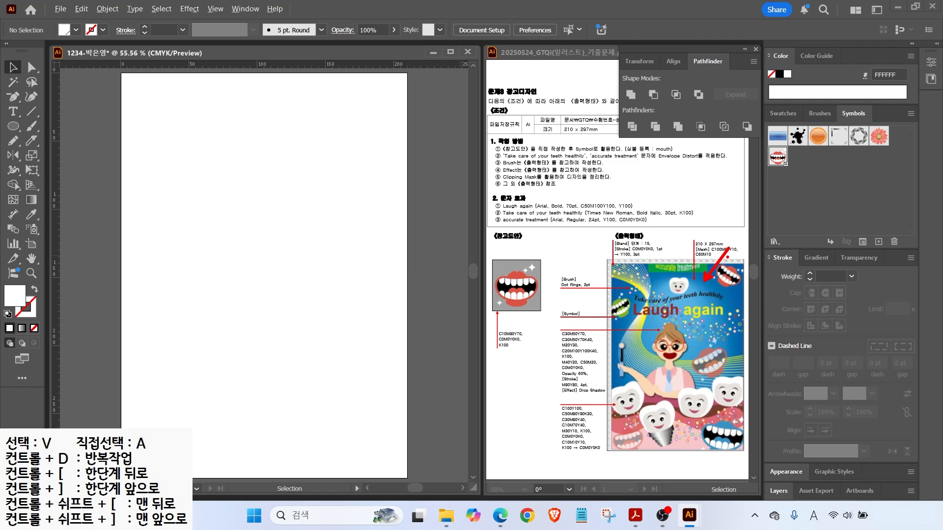
{"action": "left_click_drag", "start_coordinate": [722, 261], "coordinate": [687, 245]}
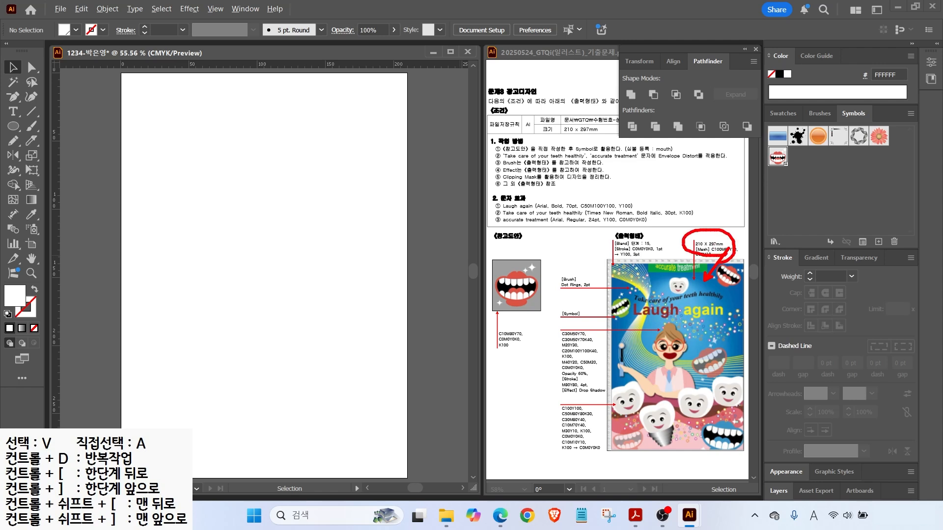
{"action": "left_click", "coordinate": [13, 127]}
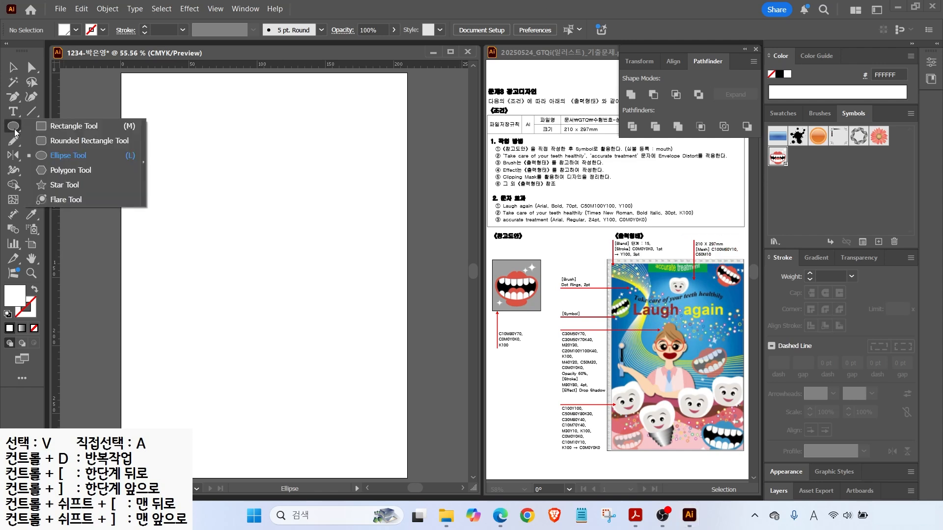
{"action": "left_click", "coordinate": [49, 126]}
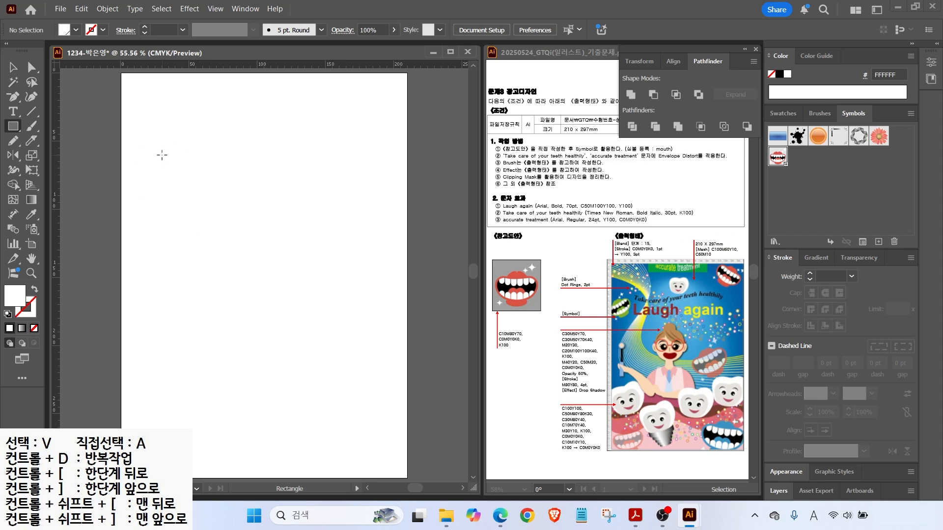
{"action": "left_click", "coordinate": [162, 156]}
{"action": "type", "text": "210"}
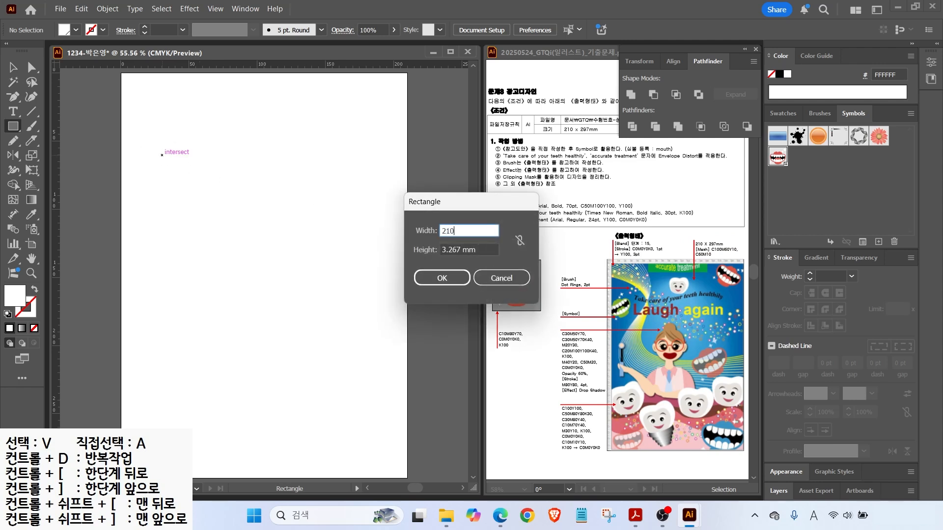
{"action": "key", "text": "Tab"}
{"action": "type", "text": "2"}
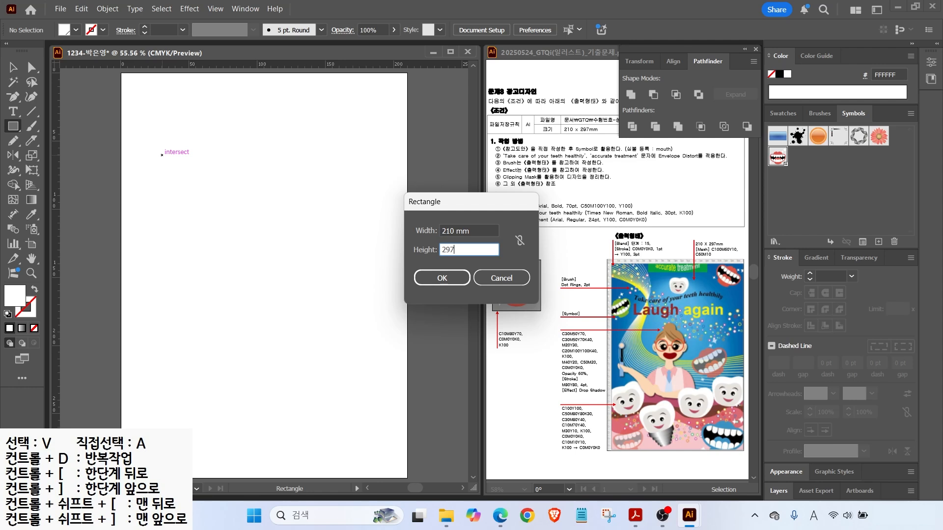
{"action": "key", "text": "Return"}
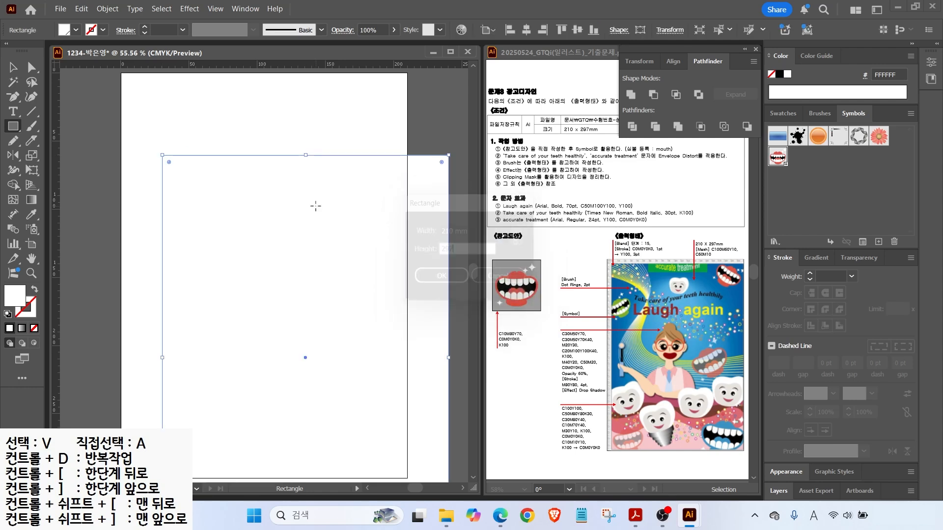
{"action": "key", "text": "v"}
{"action": "left_click_drag", "start_coordinate": [240, 203], "coordinate": [209, 145]}
Fill the rectangle with blue C100 M60 Y10 K0.
{"action": "double_click", "coordinate": [18, 298]}
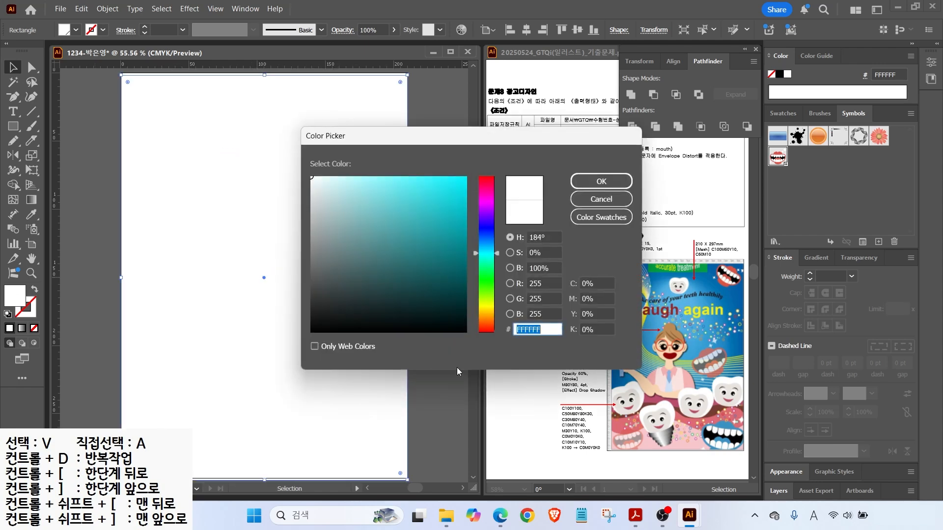
{"action": "key", "text": "Tab"}
{"action": "type", "text": "100"}
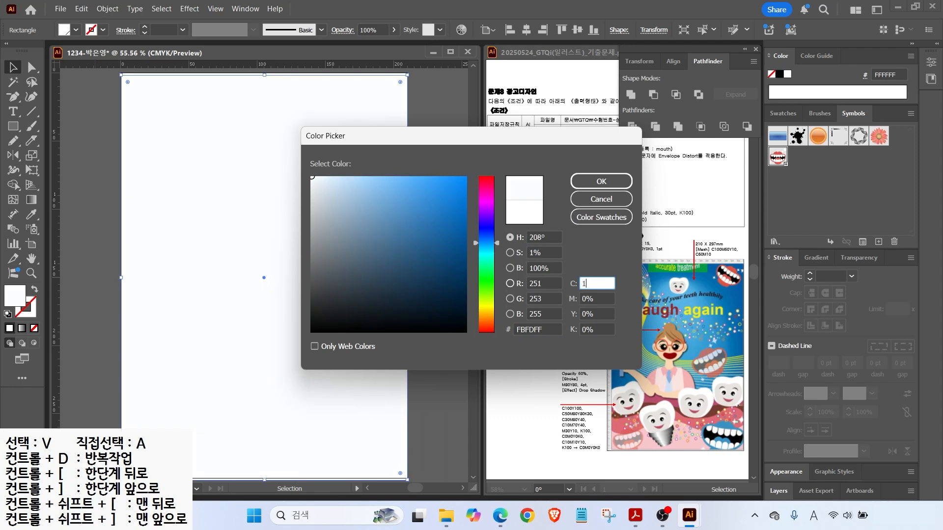
{"action": "key", "text": "Tab"}
{"action": "type", "text": "60"}
{"action": "key", "text": "Tab"}
{"action": "type", "text": "10"}
{"action": "key", "text": "Tab"}
{"action": "key", "text": "Return"}
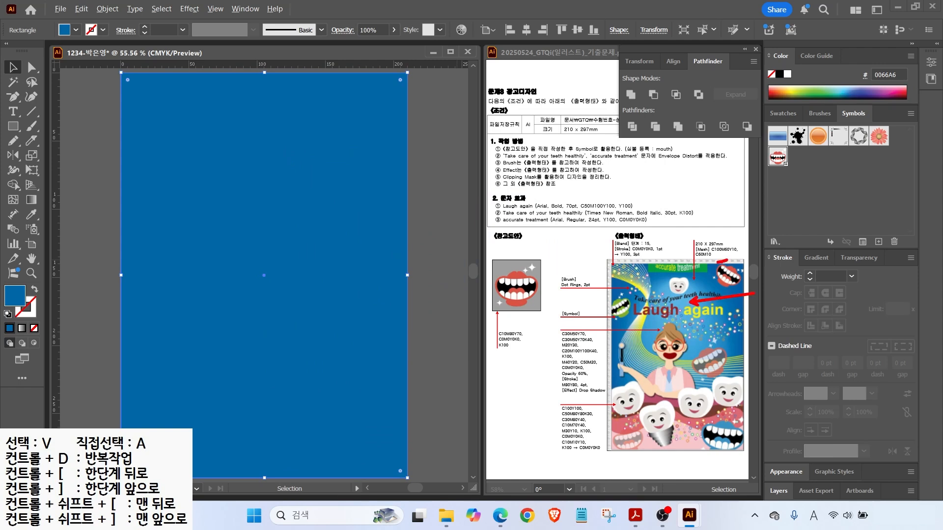
Add a gradient mesh point at the rectangle's centre coloured light blue C60 M10 Y0 K0.
{"action": "left_click", "coordinate": [13, 199]}
{"action": "left_click", "coordinate": [260, 213]}
{"action": "left_click", "coordinate": [262, 215]}
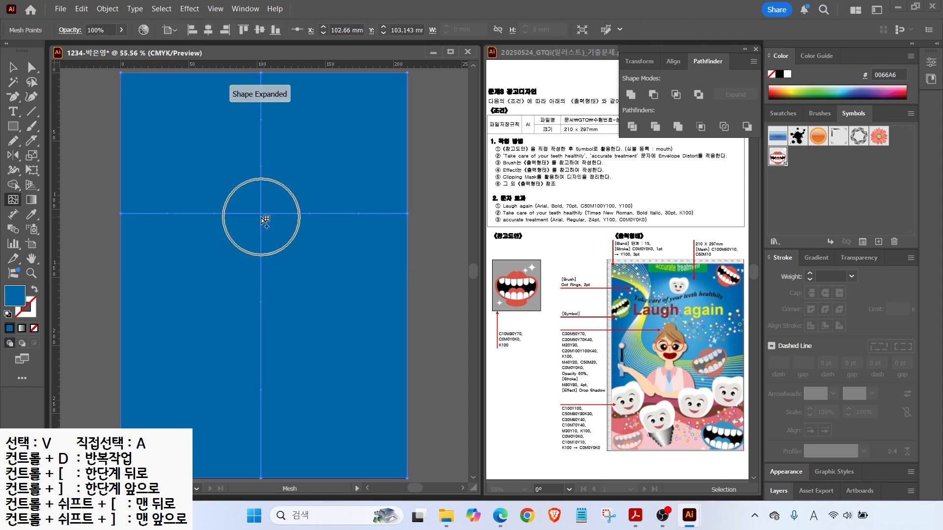
{"action": "double_click", "coordinate": [15, 296]}
{"action": "left_click", "coordinate": [609, 282]}
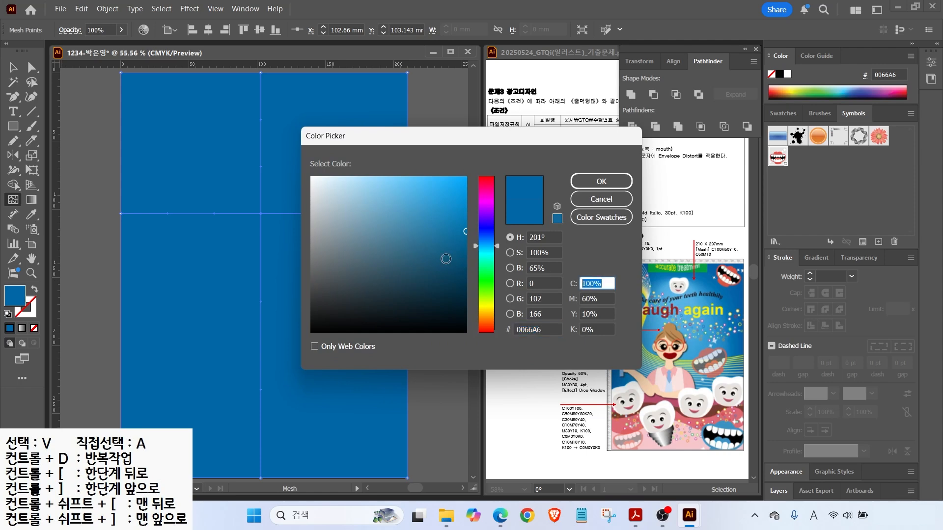
{"action": "type", "text": "60"}
{"action": "key", "text": "Tab"}
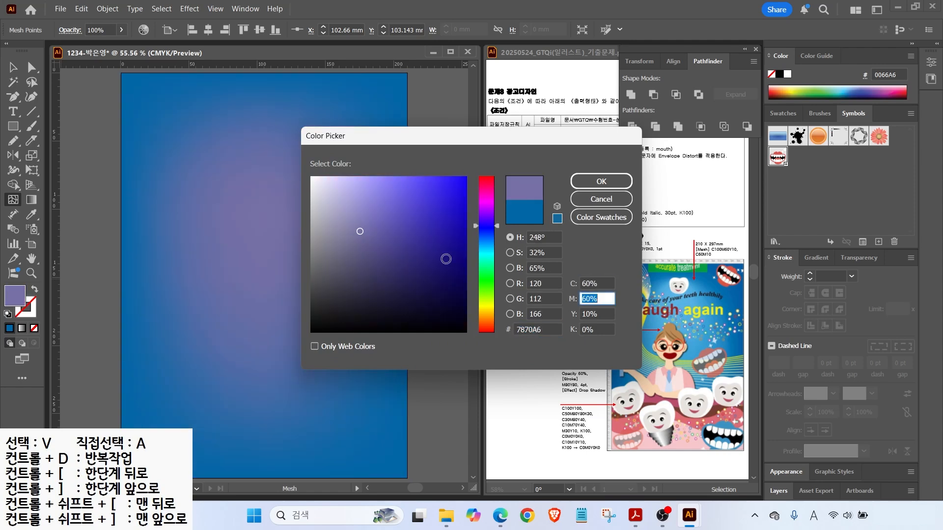
{"action": "type", "text": "10"}
{"action": "key", "text": "Tab"}
{"action": "type", "text": "0"}
{"action": "key", "text": "Tab"}
{"action": "key", "text": "Return"}
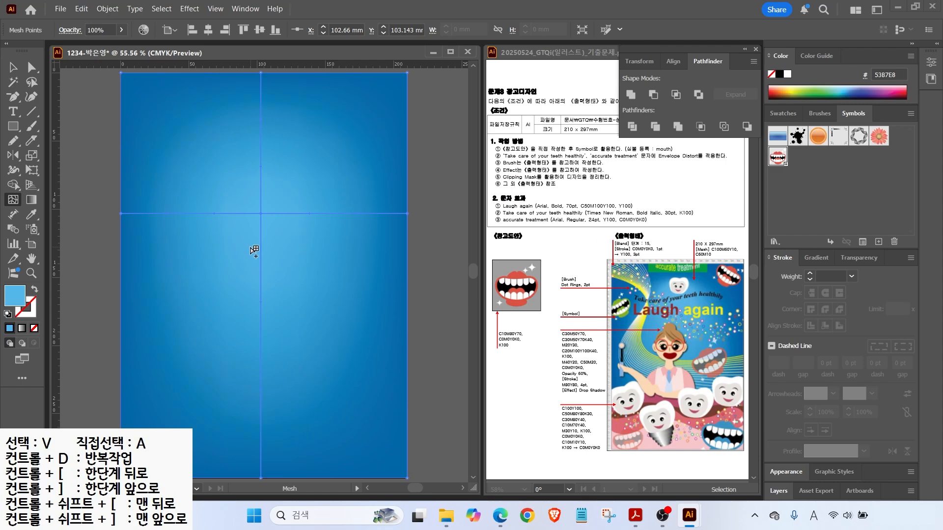
Lock the blue mesh background with Object > Lock > Selection.
{"action": "left_click", "coordinate": [14, 67]}
{"action": "left_click", "coordinate": [245, 160]}
{"action": "left_click", "coordinate": [108, 9]}
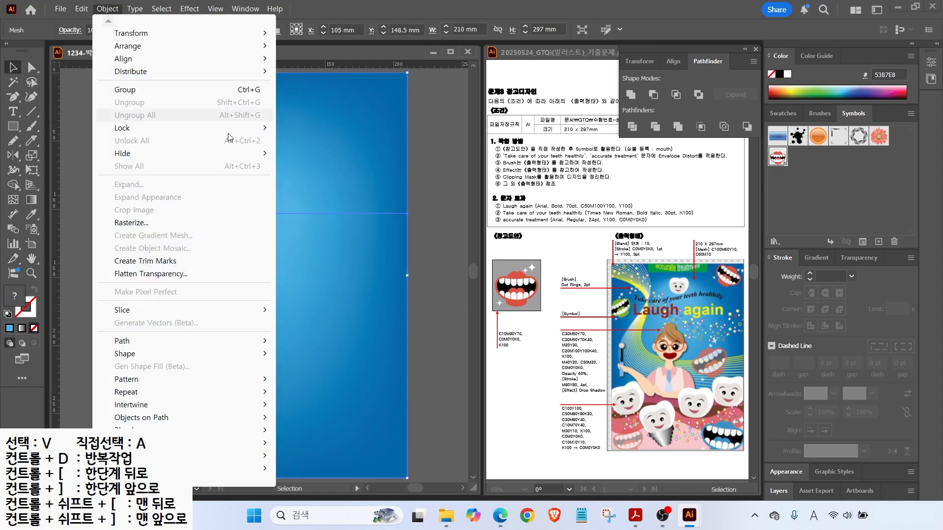
{"action": "mouse_move", "coordinate": [131, 128]}
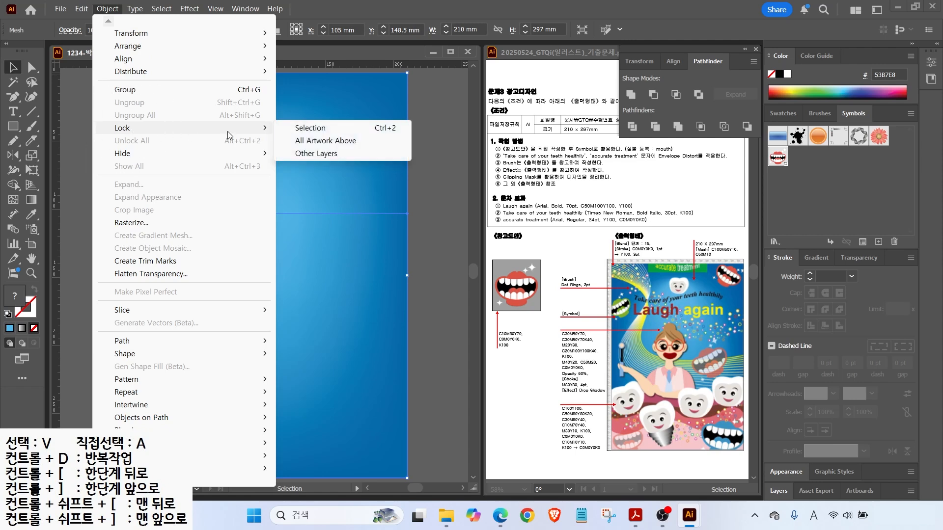
{"action": "left_click", "coordinate": [310, 127]}
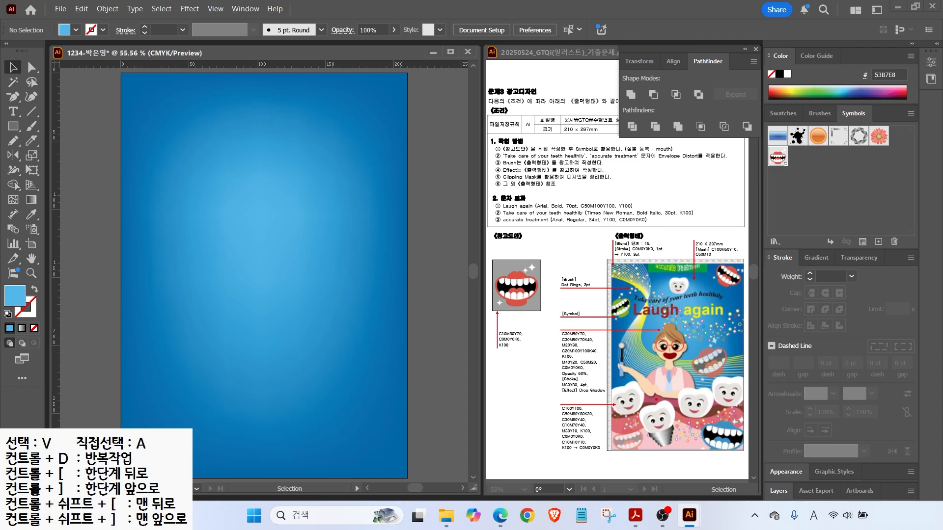
{"action": "mouse_move", "coordinate": [593, 421]}
{"action": "left_mouse_down"}
{"action": "mouse_move", "coordinate": [616, 442]}
{"action": "mouse_move", "coordinate": [654, 445]}
{"action": "mouse_move", "coordinate": [730, 441]}
{"action": "mouse_move", "coordinate": [770, 423]}
{"action": "left_mouse_up"}
Add a green C100 Y100 swatch in the Swatches panel.
{"action": "left_click", "coordinate": [781, 113]}
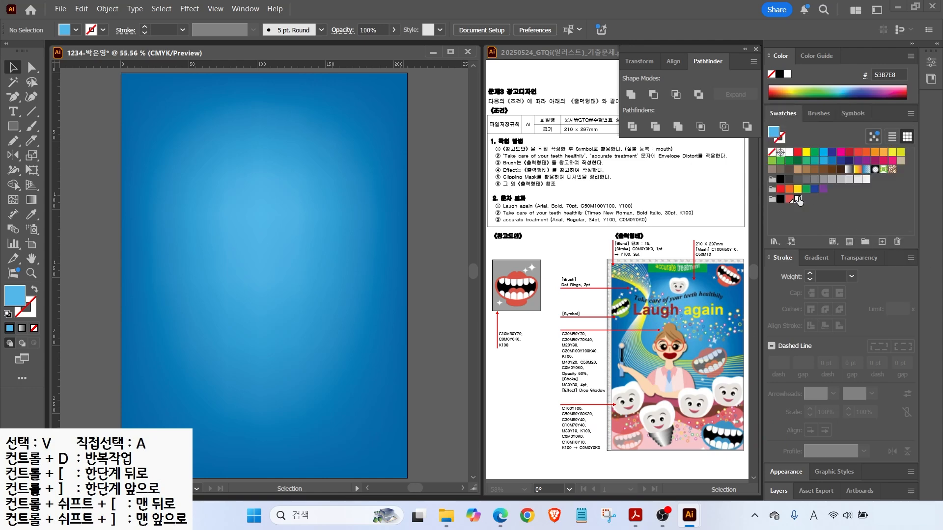
{"action": "left_click", "coordinate": [797, 199]}
{"action": "left_click", "coordinate": [882, 241]}
{"action": "left_click", "coordinate": [440, 237]}
{"action": "type", "text": "100"}
{"action": "key", "text": "Tab"}
{"action": "key", "text": "Tab"}
{"action": "type", "text": "100"}
{"action": "key", "text": "Tab"}
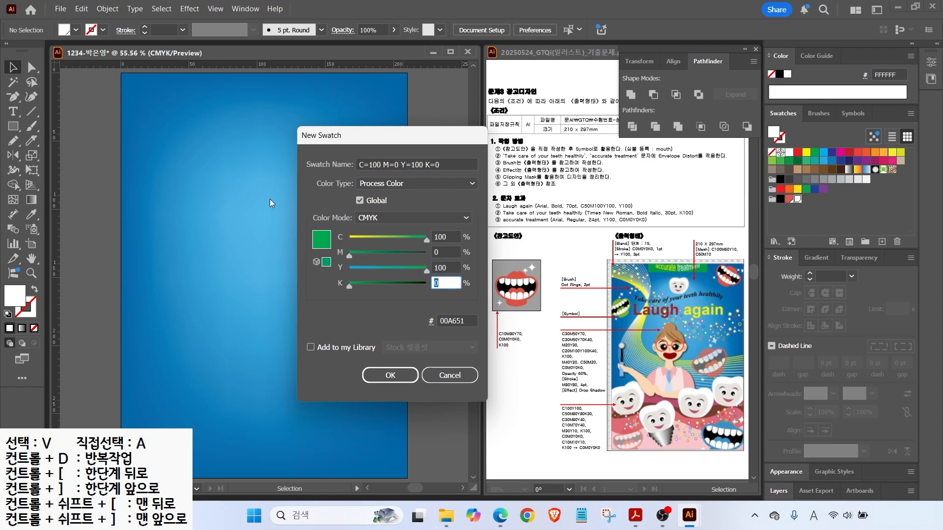
{"action": "key", "text": "Return"}
Add a brown swatch C50 M80 Y80 K30.
{"action": "left_click", "coordinate": [882, 242]}
{"action": "key", "text": "Tab"}
{"action": "type", "text": "50"}
{"action": "key", "text": "Tab"}
{"action": "type", "text": "80"}
{"action": "key", "text": "Tab"}
{"action": "type", "text": "80"}
{"action": "key", "text": "Tab"}
{"action": "type", "text": "30"}
{"action": "key", "text": "Return"}
{"action": "key", "text": "Tab"}
{"action": "type", "text": "30"}
Add a deep pink swatch C30 M80 Y40.
{"action": "key", "text": "Tab"}
{"action": "key", "text": "Tab"}
{"action": "type", "text": "40"}
Add a dark blue swatch C100 M70 Y40.
{"action": "key", "text": "Tab"}
{"action": "type", "text": "0"}
{"action": "key", "text": "Return"}
{"action": "left_click", "coordinate": [882, 241]}
{"action": "key", "text": "Tab"}
{"action": "type", "text": "100"}
{"action": "key", "text": "Tab"}
{"action": "type", "text": "70"}
Add a light pink swatch C0 M30 Y10 K0.
{"action": "key", "text": "Tab"}
{"action": "key", "text": "Tab"}
{"action": "key", "text": "Return"}
{"action": "left_click", "coordinate": [883, 241]}
{"action": "key", "text": "Tab"}
{"action": "type", "text": "0"}
Add a light grey swatch C10 M10 Y10 K0.
{"action": "key", "text": "Tab"}
{"action": "type", "text": "30"}
{"action": "key", "text": "Tab"}
{"action": "type", "text": "10"}
{"action": "key", "text": "Return"}
{"action": "left_click", "coordinate": [882, 242]}
{"action": "key", "text": "Tab"}
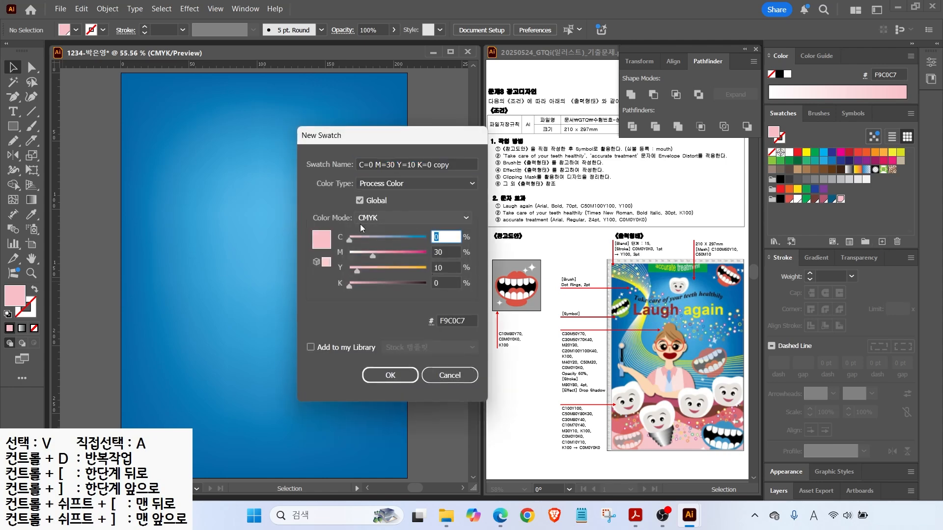
{"action": "type", "text": "10"}
{"action": "key", "text": "Tab"}
{"action": "type", "text": "10"}
{"action": "key", "text": "Tab"}
{"action": "key", "text": "Tab"}
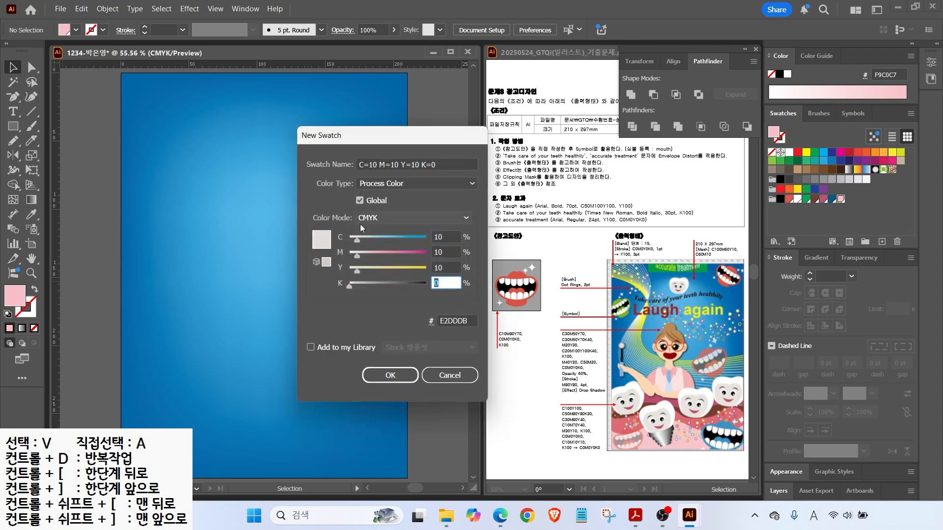
{"action": "key", "text": "Return"}
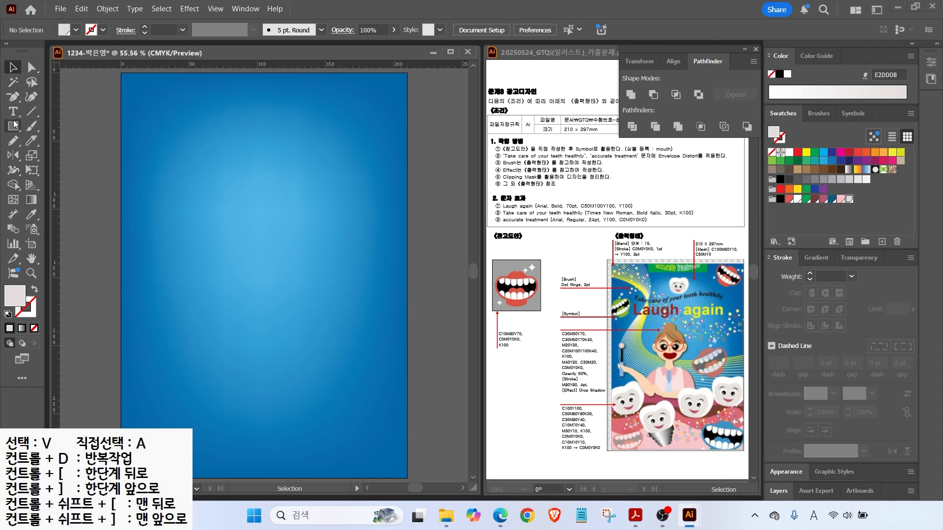
{"action": "left_click", "coordinate": [13, 141]}
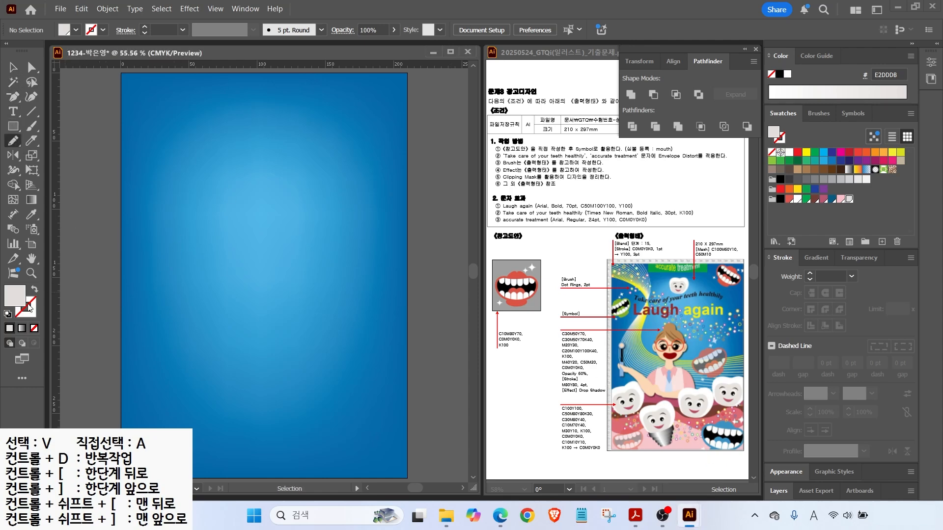
Draw the first closed wavy band across the poster bottom and fill it mauve B75674.
{"action": "key", "text": "d"}
{"action": "scroll", "coordinate": [147, 260], "scroll_direction": "down", "scroll_amount": 3}
{"action": "mouse_move", "coordinate": [119, 275]}
{"action": "left_mouse_down"}
{"action": "mouse_move", "coordinate": [141, 269]}
{"action": "mouse_move", "coordinate": [406, 280]}
{"action": "mouse_move", "coordinate": [439, 349]}
{"action": "mouse_move", "coordinate": [271, 440]}
{"action": "mouse_move", "coordinate": [110, 331]}
{"action": "mouse_move", "coordinate": [119, 276]}
{"action": "left_mouse_up"}
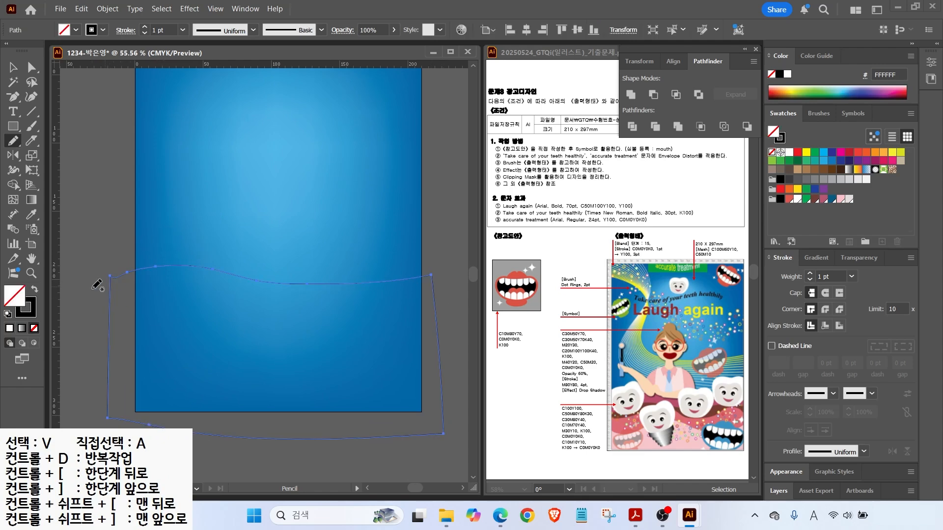
{"action": "left_click", "coordinate": [34, 290]}
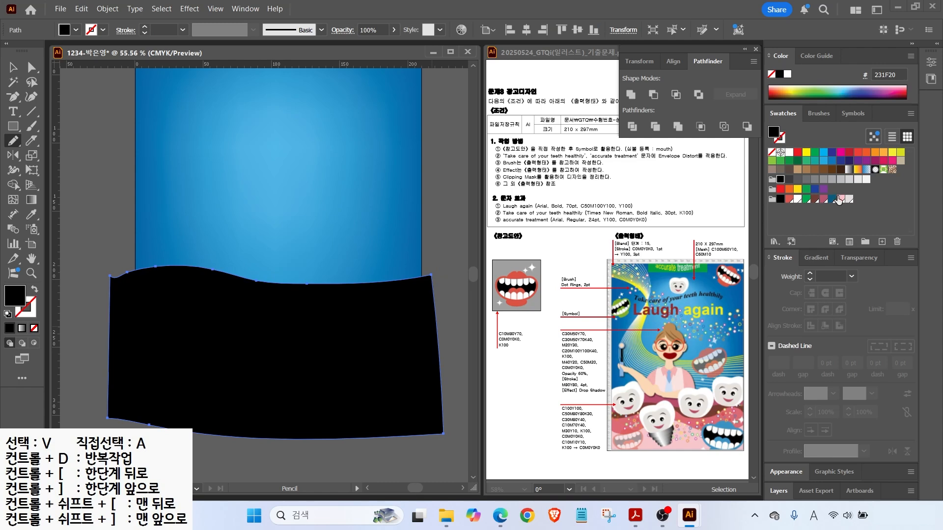
{"action": "left_click", "coordinate": [823, 199]}
{"action": "key", "text": "v"}
{"action": "key", "text": "ctrl+shift+a"}
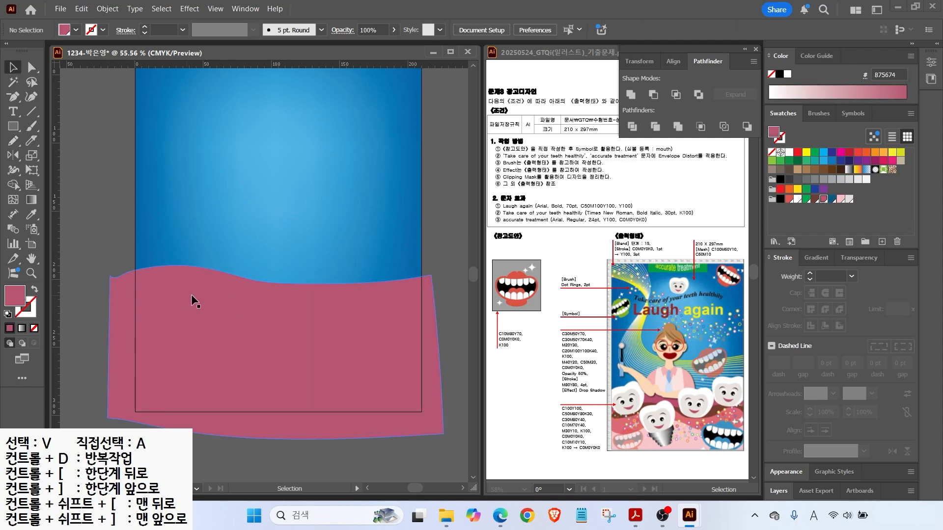
Draw three more wavy bands filled dark brown 6F3D35, mauve B75674 and light pink F9C0C7.
{"action": "left_click", "coordinate": [13, 143]}
{"action": "mouse_move", "coordinate": [98, 304]}
{"action": "left_mouse_down"}
{"action": "mouse_move", "coordinate": [176, 290]}
{"action": "mouse_move", "coordinate": [279, 310]}
{"action": "mouse_move", "coordinate": [445, 315]}
{"action": "mouse_move", "coordinate": [94, 399]}
{"action": "mouse_move", "coordinate": [100, 302]}
{"action": "left_mouse_up"}
{"action": "left_click", "coordinate": [814, 199]}
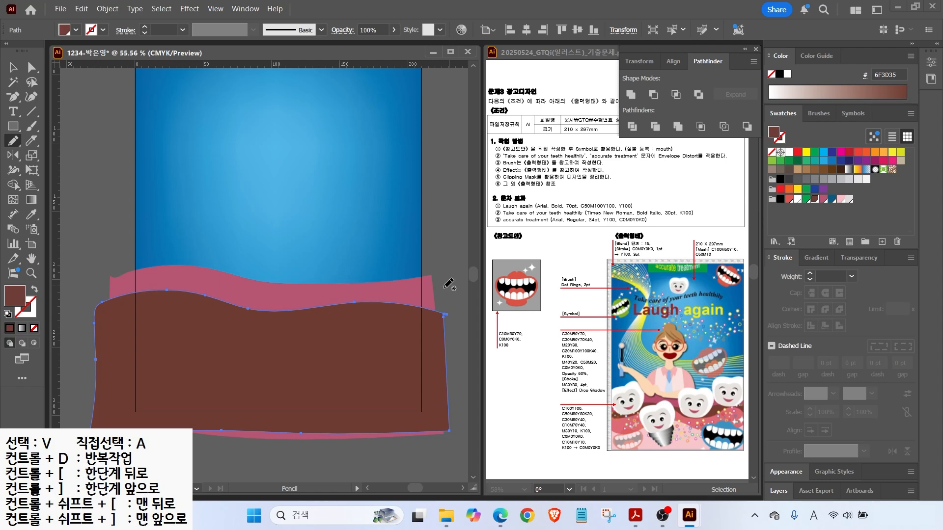
{"action": "mouse_move", "coordinate": [118, 312]}
{"action": "left_mouse_down"}
{"action": "mouse_move", "coordinate": [403, 322]}
{"action": "mouse_move", "coordinate": [428, 346]}
{"action": "mouse_move", "coordinate": [112, 420]}
{"action": "mouse_move", "coordinate": [114, 317]}
{"action": "left_mouse_up"}
{"action": "left_click", "coordinate": [824, 199]}
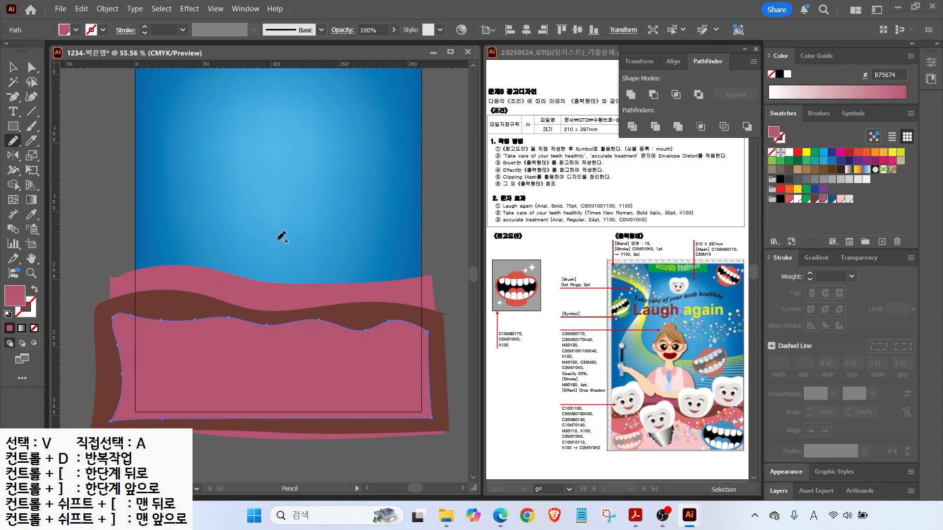
{"action": "mouse_move", "coordinate": [107, 339]}
{"action": "left_mouse_down"}
{"action": "mouse_move", "coordinate": [226, 352]}
{"action": "mouse_move", "coordinate": [273, 344]}
{"action": "mouse_move", "coordinate": [348, 369]}
{"action": "mouse_move", "coordinate": [421, 347]}
{"action": "mouse_move", "coordinate": [436, 417]}
{"action": "mouse_move", "coordinate": [177, 425]}
{"action": "mouse_move", "coordinate": [101, 339]}
{"action": "left_mouse_up"}
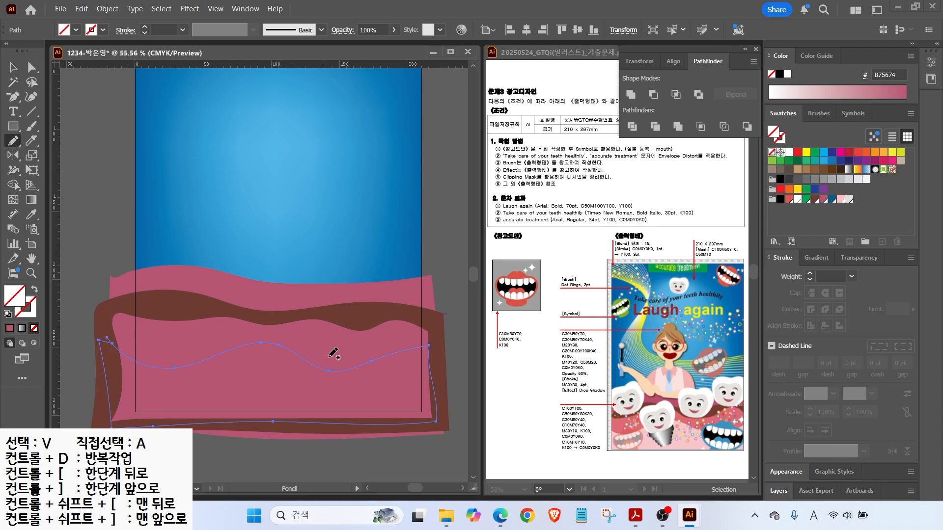
{"action": "left_click", "coordinate": [841, 199]}
Send the light pink band back one level to fix the bands' stacking order.
{"action": "key", "text": "v"}
{"action": "key", "text": "ctrl+bracketleft"}
{"action": "key", "text": "ctrl+bracketleft"}
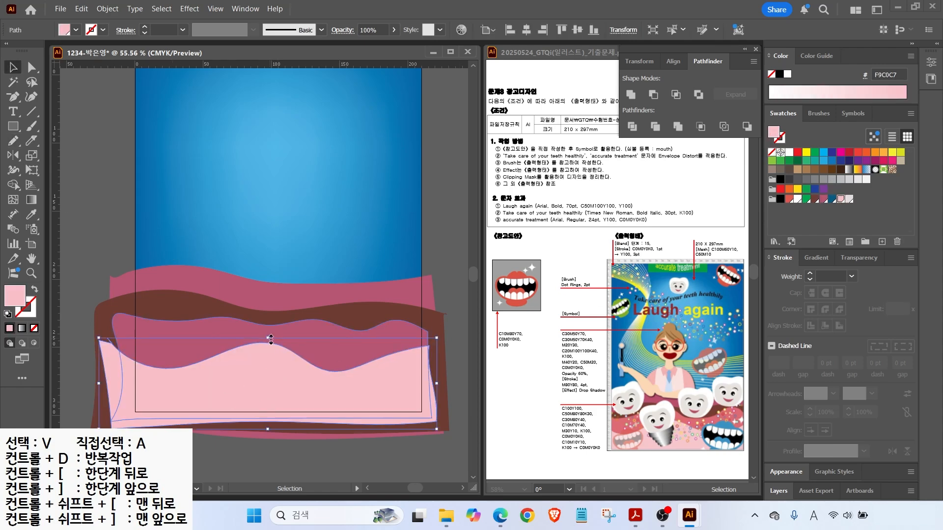
{"action": "left_click", "coordinate": [334, 347]}
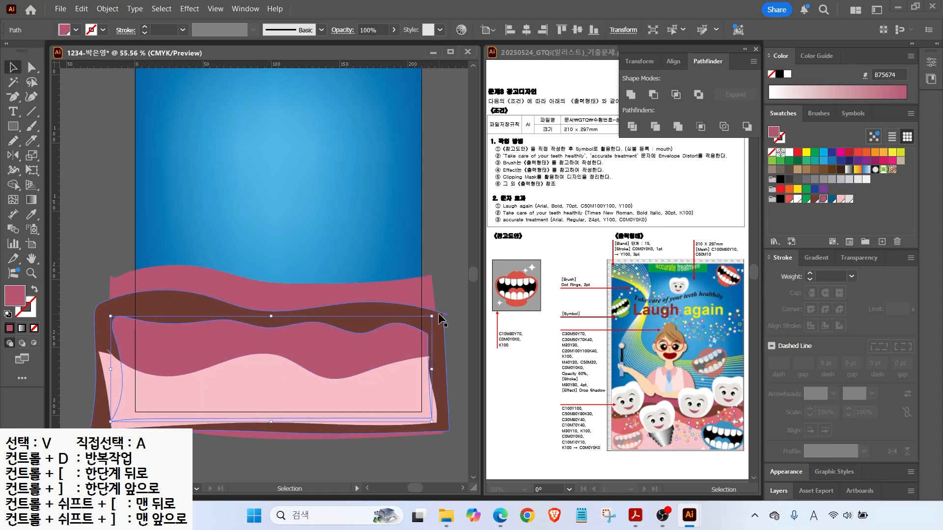
{"action": "left_click", "coordinate": [447, 231]}
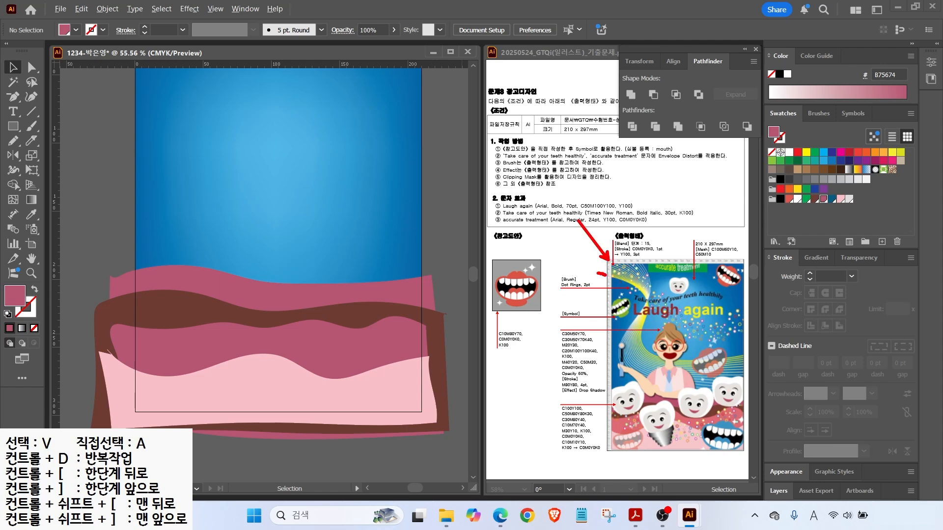
{"action": "mouse_move", "coordinate": [641, 349]}
{"action": "left_mouse_down"}
{"action": "mouse_move", "coordinate": [690, 365]}
{"action": "mouse_move", "coordinate": [786, 356]}
{"action": "left_mouse_up"}
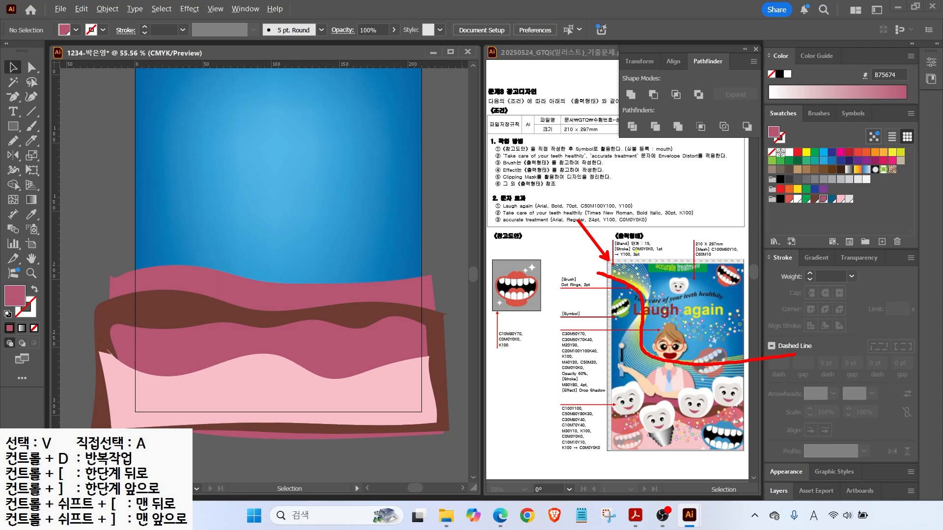
{"action": "mouse_move", "coordinate": [650, 264]}
{"action": "left_mouse_down"}
{"action": "mouse_move", "coordinate": [650, 307]}
{"action": "mouse_move", "coordinate": [621, 341]}
{"action": "mouse_move", "coordinate": [619, 366]}
{"action": "left_mouse_up"}
{"action": "left_click_drag", "start_coordinate": [650, 392], "coordinate": [745, 422]}
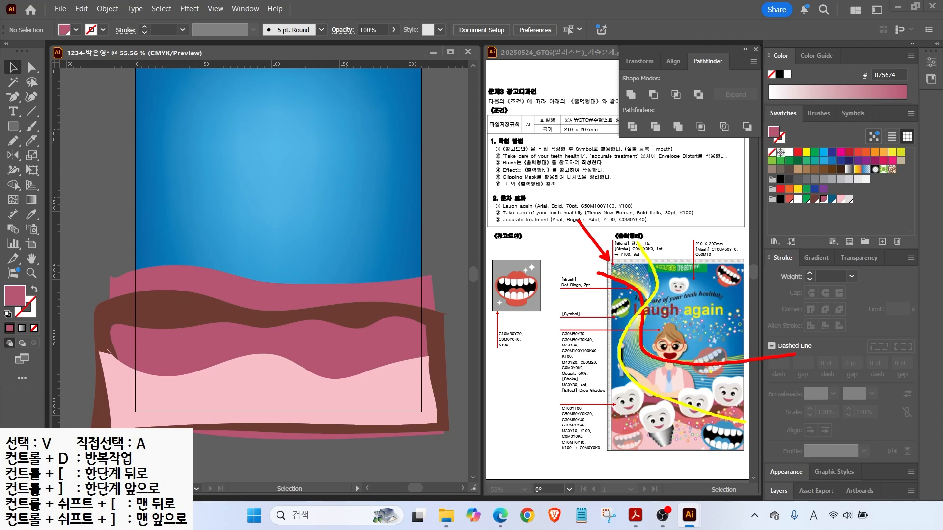
{"action": "key", "text": "Escape"}
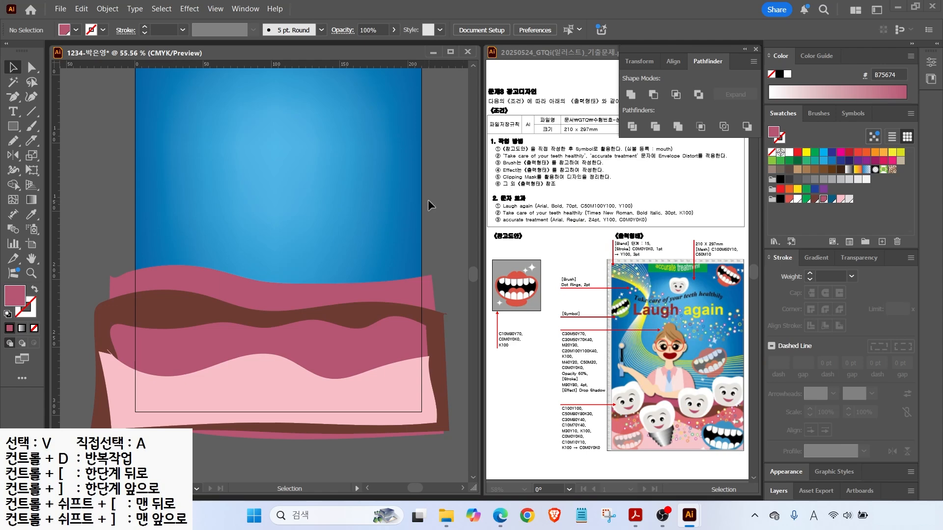
{"action": "key", "text": "ctrl+minus"}
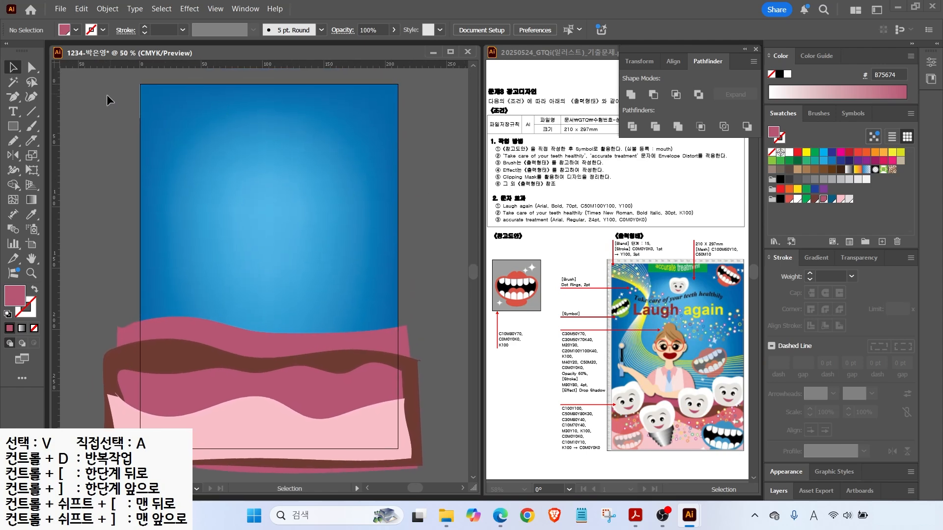
Set the stroke colour to yellow C0 M0 Y100 K0 for drawing with the Pen tool.
{"action": "mouse_move", "coordinate": [13, 96]}
{"action": "left_mouse_down"}
{"action": "mouse_move", "coordinate": [50, 104]}
{"action": "mouse_move", "coordinate": [54, 97]}
{"action": "left_mouse_up"}
{"action": "left_click", "coordinate": [34, 289]}
{"action": "double_click", "coordinate": [23, 305]}
{"action": "left_click", "coordinate": [602, 284]}
{"action": "type", "text": "0"}
{"action": "key", "text": "Tab"}
{"action": "type", "text": "0"}
{"action": "key", "text": "Tab"}
{"action": "type", "text": "100"}
{"action": "key", "text": "Return"}
Draw a curve from the poster's top-left, dipping low and rising to the right edge.
{"action": "left_click", "coordinate": [109, 106]}
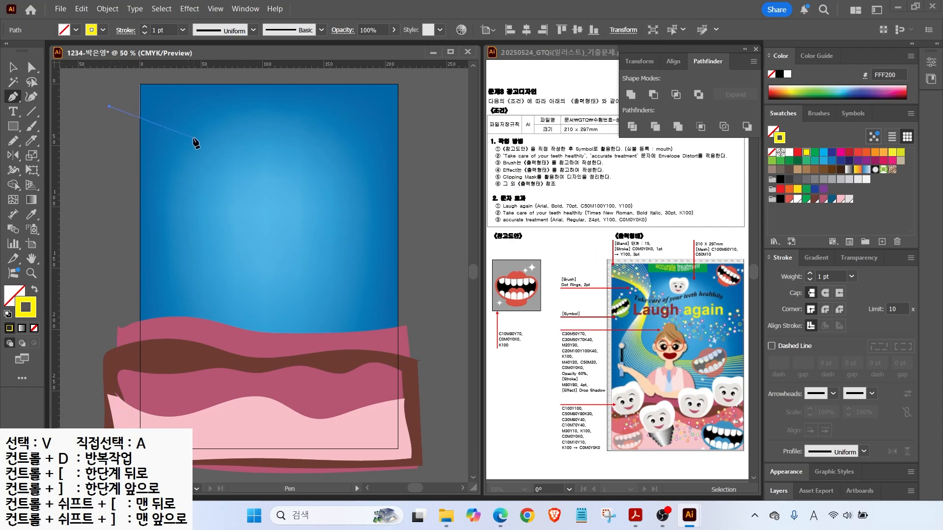
{"action": "left_click_drag", "start_coordinate": [197, 144], "coordinate": [200, 171]}
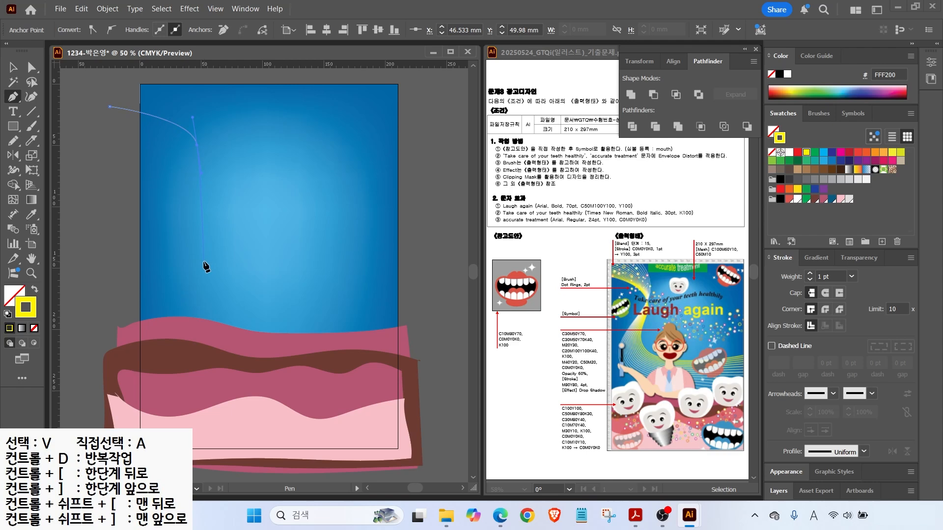
{"action": "left_click_drag", "start_coordinate": [211, 260], "coordinate": [228, 290]}
{"action": "left_click_drag", "start_coordinate": [339, 274], "coordinate": [391, 263]}
{"action": "mouse_move", "coordinate": [441, 228]}
{"action": "left_mouse_down"}
{"action": "mouse_move", "coordinate": [413, 214]}
{"action": "mouse_move", "coordinate": [440, 210]}
{"action": "mouse_move", "coordinate": [448, 220]}
{"action": "left_mouse_up"}
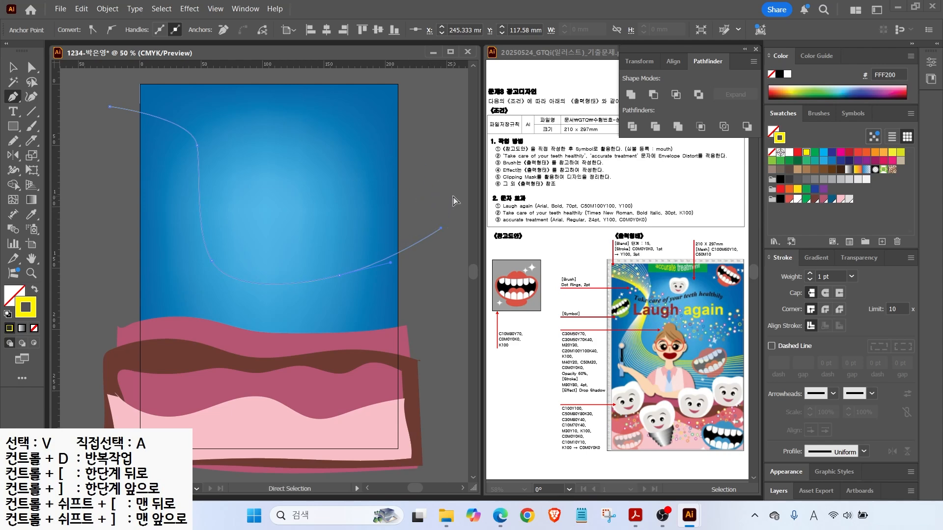
{"action": "left_click", "coordinate": [455, 201], "text": "ctrl"}
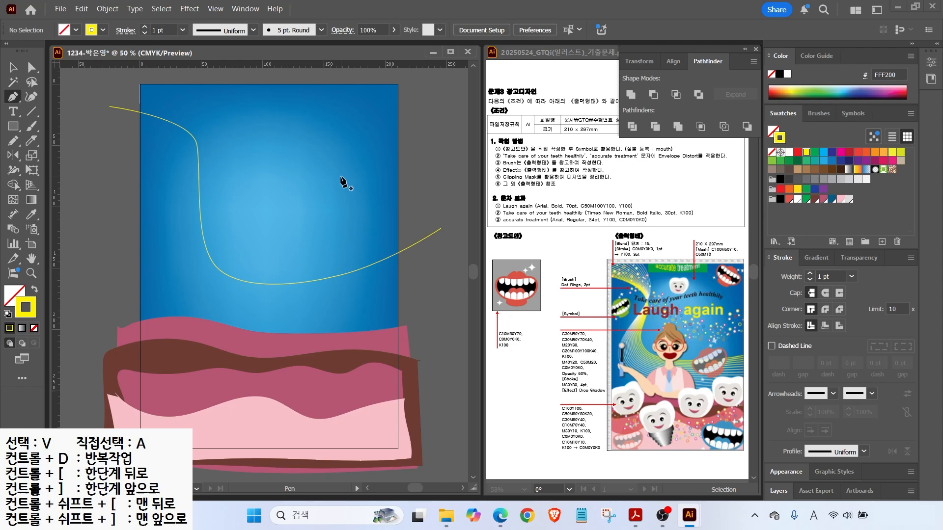
Rotate the yellow curve slightly clockwise and set its stroke weight to 3 pt.
{"action": "key", "text": "v"}
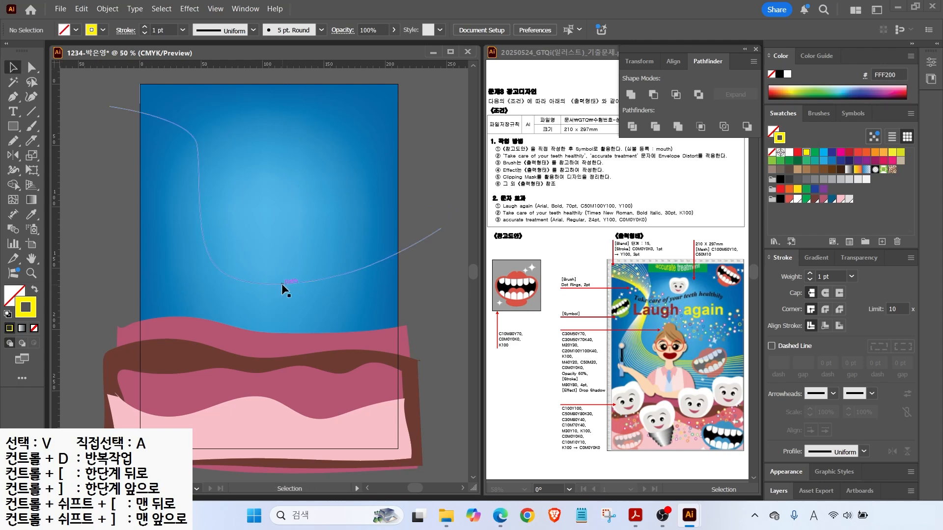
{"action": "left_click", "coordinate": [281, 284]}
{"action": "left_click_drag", "start_coordinate": [445, 108], "coordinate": [450, 123]}
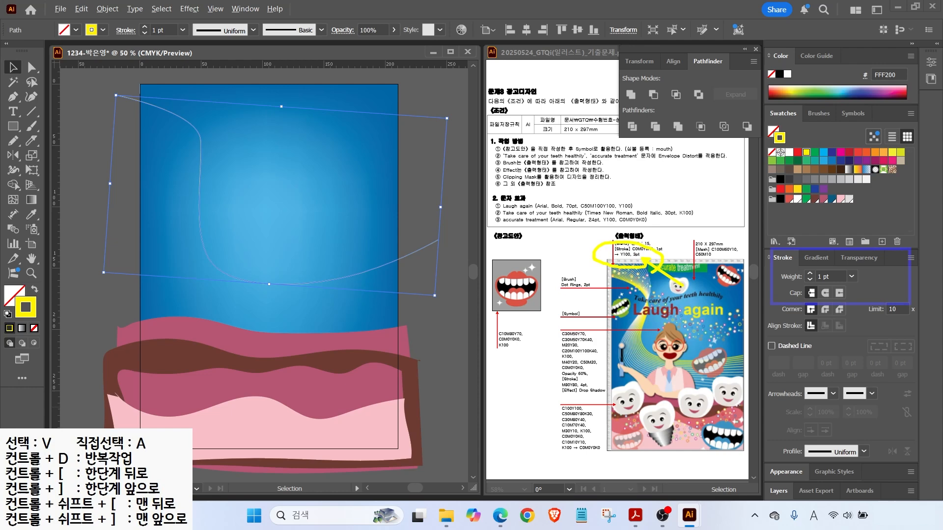
{"action": "left_click", "coordinate": [810, 274]}
{"action": "left_click", "coordinate": [810, 273]}
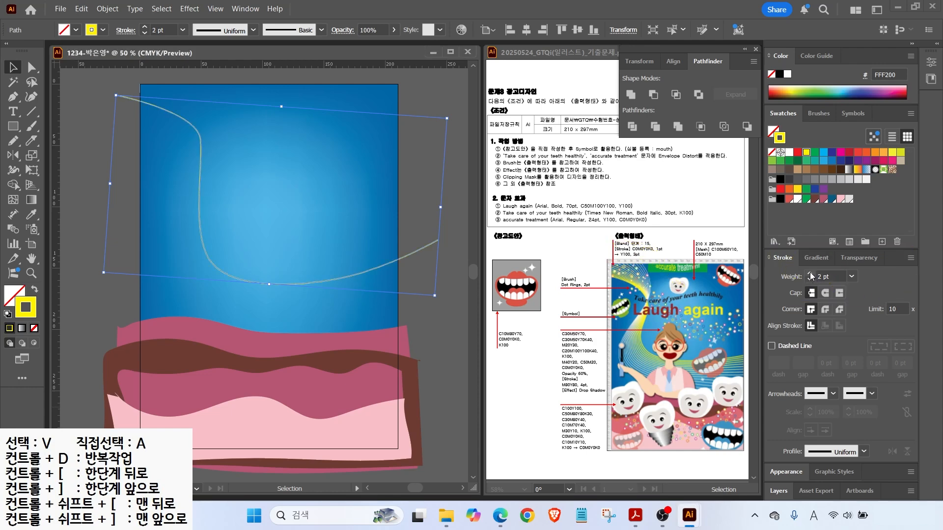
{"action": "left_click", "coordinate": [72, 131]}
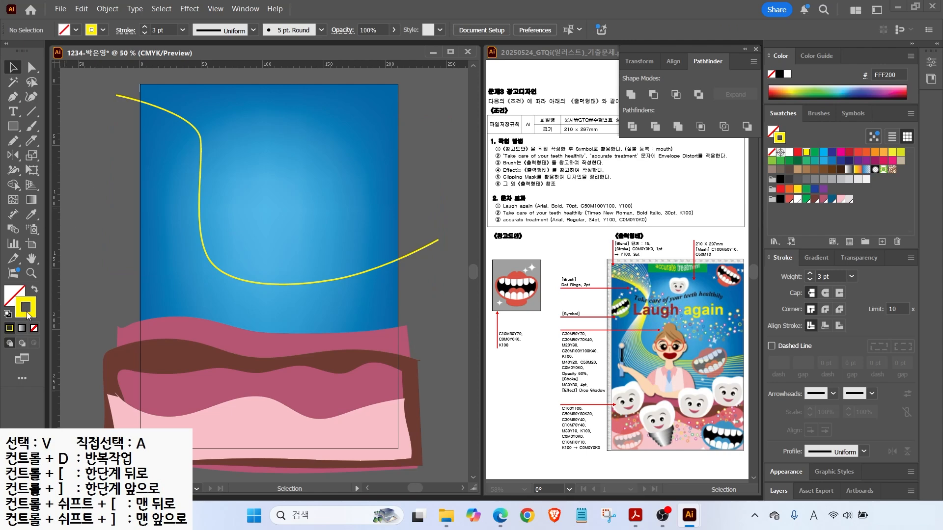
{"action": "left_click", "coordinate": [789, 152]}
{"action": "left_click", "coordinate": [18, 100]}
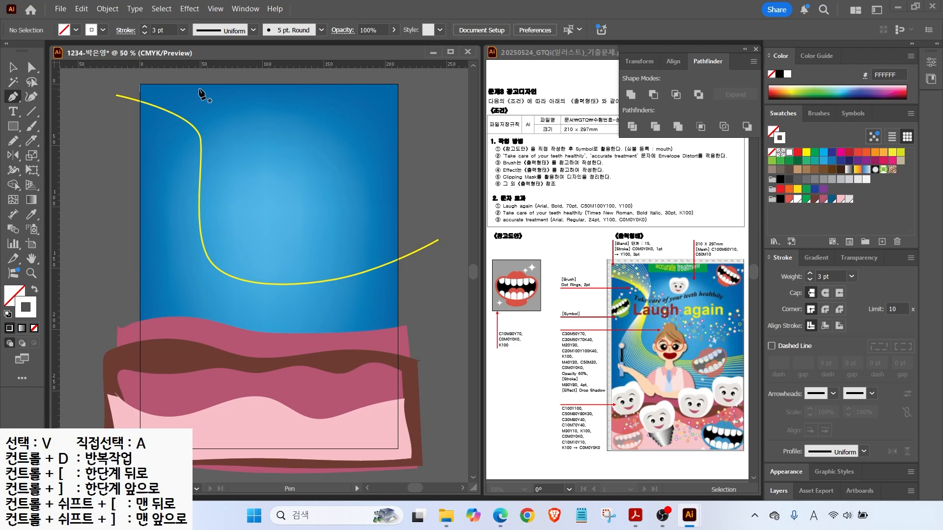
{"action": "scroll", "coordinate": [199, 97], "scroll_direction": "up", "scroll_amount": 2}
Draw a white curve from above the poster, bending down beside the yellow one toward the gums.
{"action": "left_click_drag", "start_coordinate": [194, 94], "coordinate": [203, 191]}
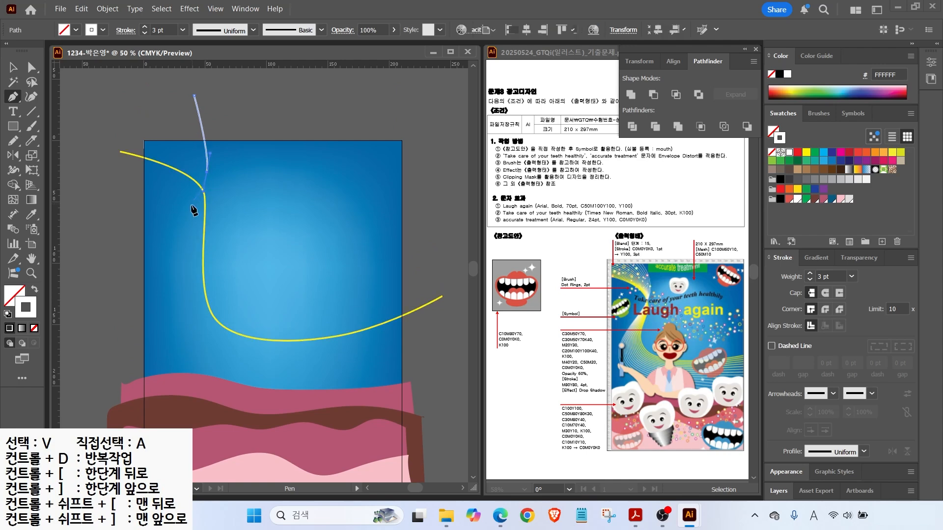
{"action": "left_click_drag", "start_coordinate": [162, 293], "coordinate": [161, 331]}
{"action": "left_click_drag", "start_coordinate": [286, 399], "coordinate": [286, 400]}
{"action": "left_click_drag", "start_coordinate": [432, 403], "coordinate": [461, 390]}
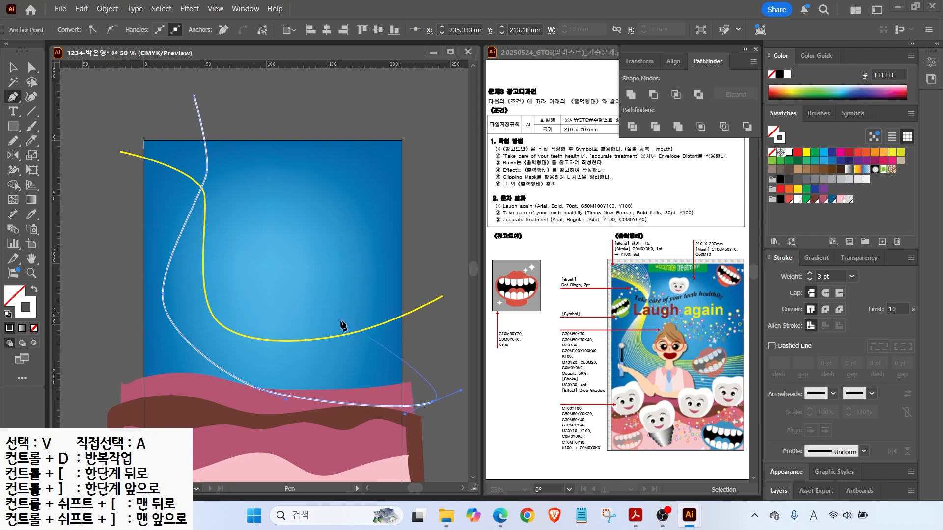
{"action": "left_click", "coordinate": [430, 363], "text": "ctrl"}
Raise the white curve's end point, thin it to 1 pt, and reshape its two bends.
{"action": "left_click", "coordinate": [32, 68]}
{"action": "mouse_move", "coordinate": [433, 404]}
{"action": "left_mouse_down"}
{"action": "mouse_move", "coordinate": [426, 363]}
{"action": "mouse_move", "coordinate": [426, 379]}
{"action": "left_mouse_up"}
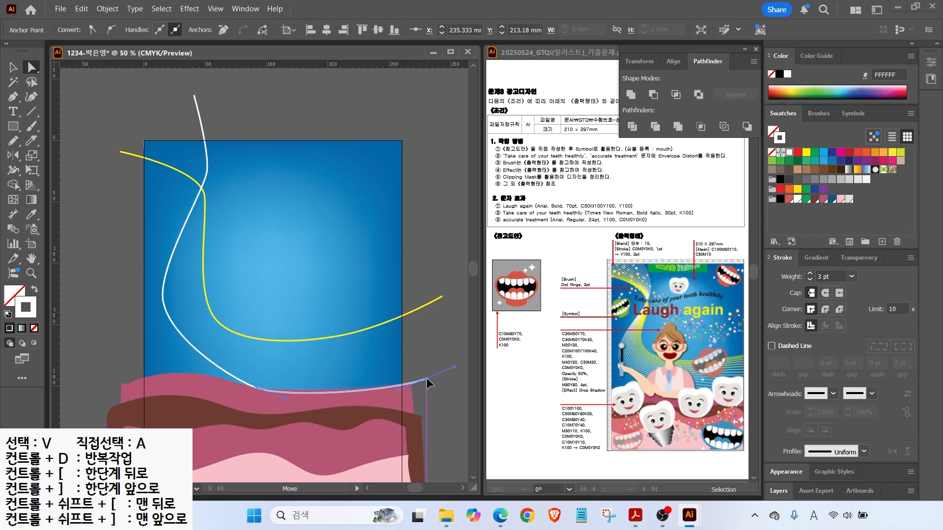
{"action": "left_click", "coordinate": [809, 280]}
{"action": "left_click", "coordinate": [810, 280]}
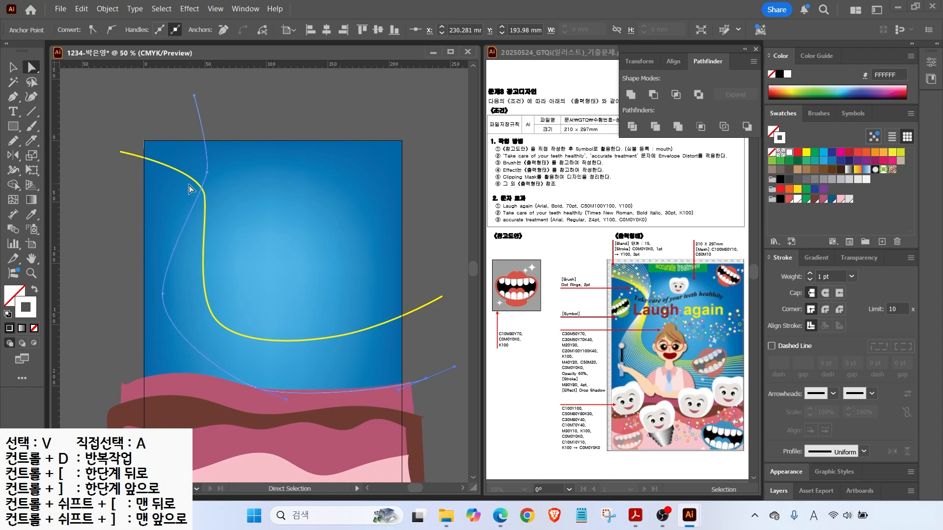
{"action": "left_click", "coordinate": [162, 294]}
{"action": "left_click_drag", "start_coordinate": [164, 255], "coordinate": [165, 246]}
{"action": "left_click_drag", "start_coordinate": [161, 331], "coordinate": [155, 351]}
{"action": "left_click", "coordinate": [154, 172]}
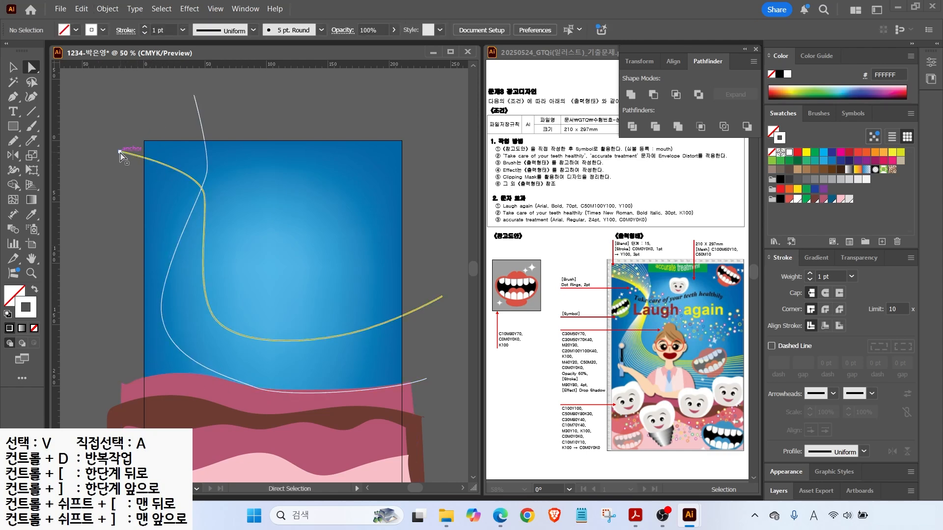
{"action": "left_click_drag", "start_coordinate": [120, 102], "coordinate": [207, 161]}
Blend the yellow and white curves together with Object > Blend > Make.
{"action": "key", "text": "v"}
{"action": "left_click", "coordinate": [106, 9]}
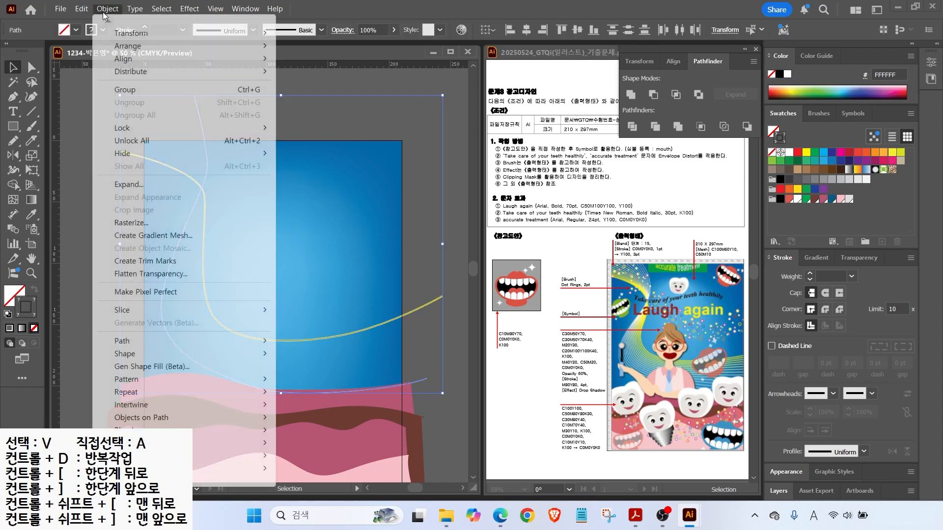
{"action": "mouse_move", "coordinate": [141, 391]}
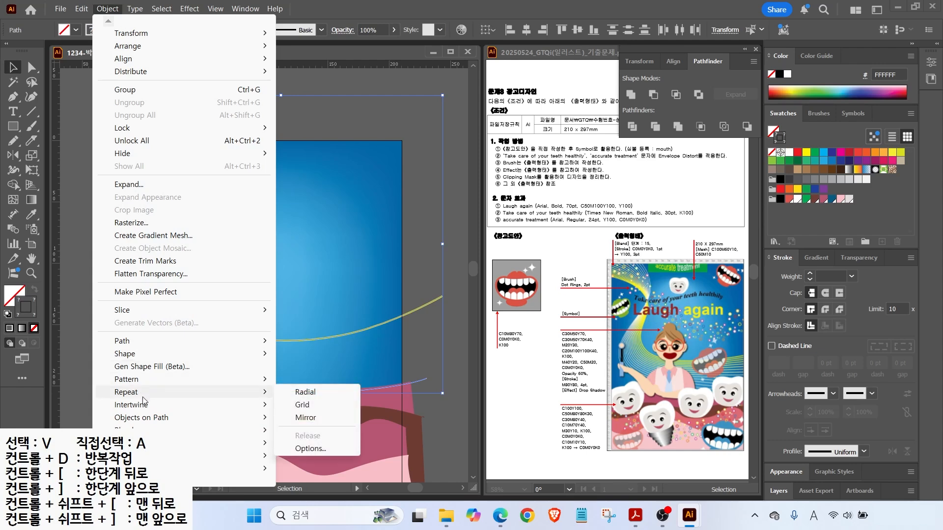
{"action": "mouse_move", "coordinate": [147, 430]}
{"action": "left_click", "coordinate": [303, 338]}
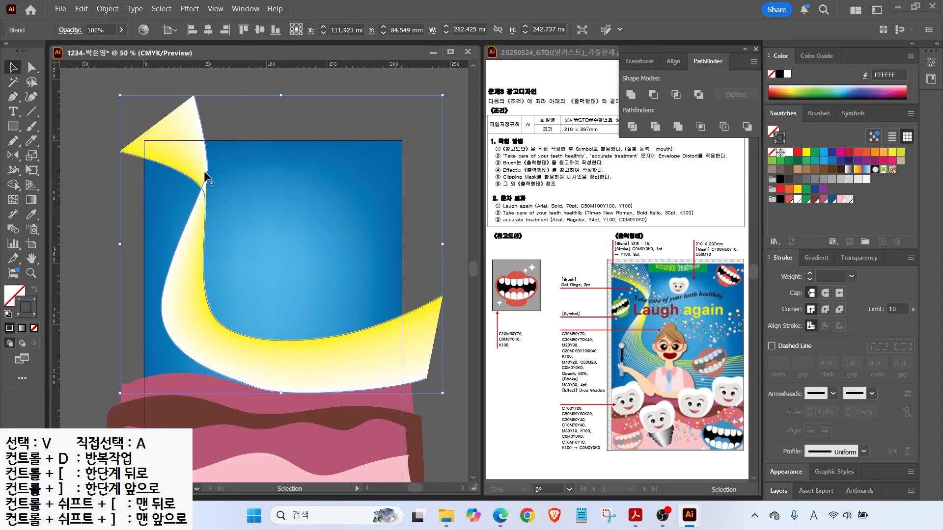
Set the blend spacing to 15 Specified Steps, preview it, and confirm.
{"action": "double_click", "coordinate": [13, 228]}
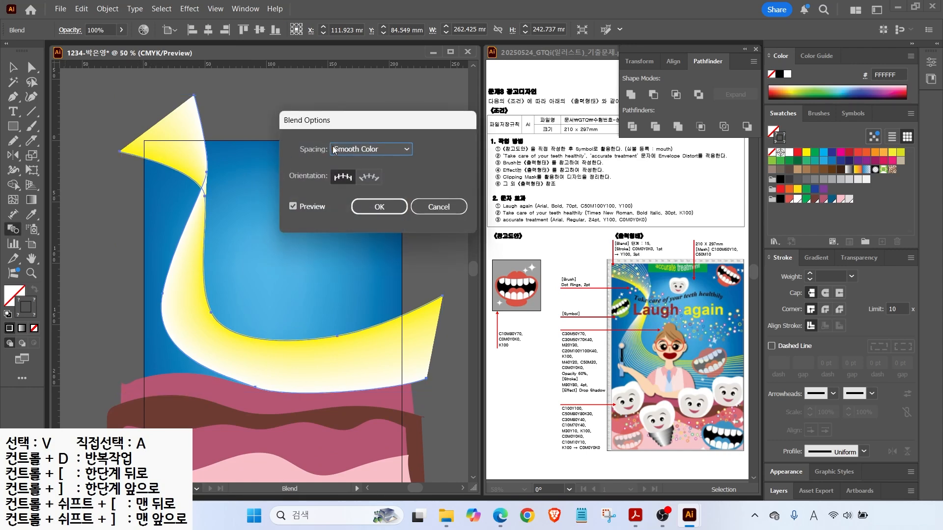
{"action": "key", "text": "ctrl"}
{"action": "left_click", "coordinate": [381, 151]}
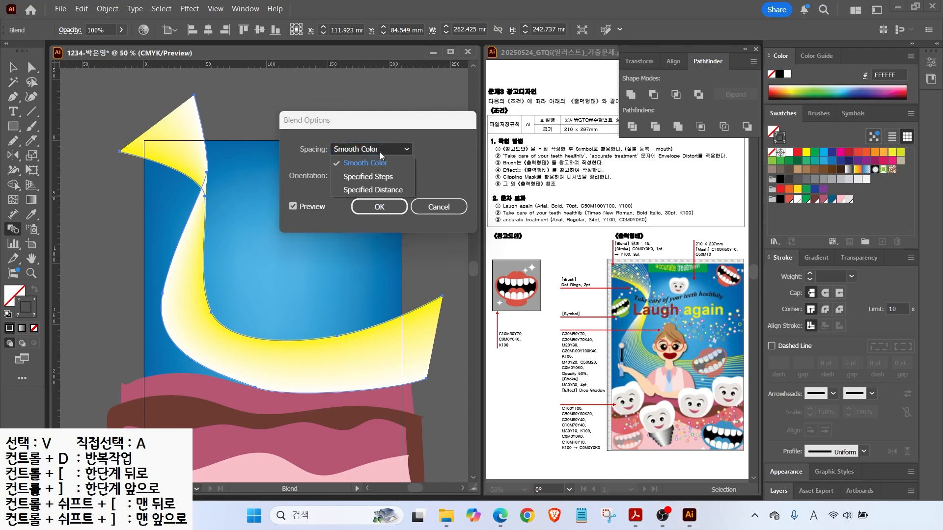
{"action": "left_click", "coordinate": [381, 177]}
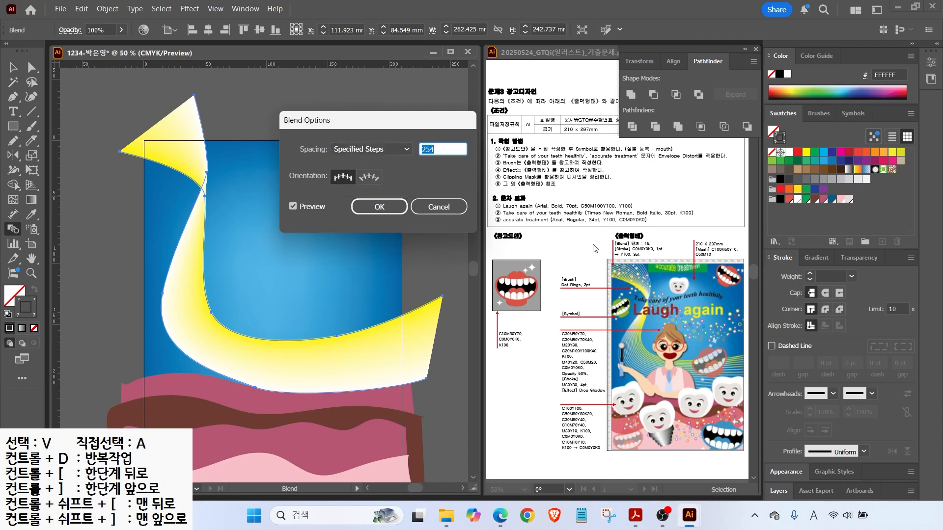
{"action": "key", "text": "ctrl"}
{"action": "type", "text": "15"}
{"action": "left_click", "coordinate": [293, 208]}
{"action": "left_click", "coordinate": [293, 207]}
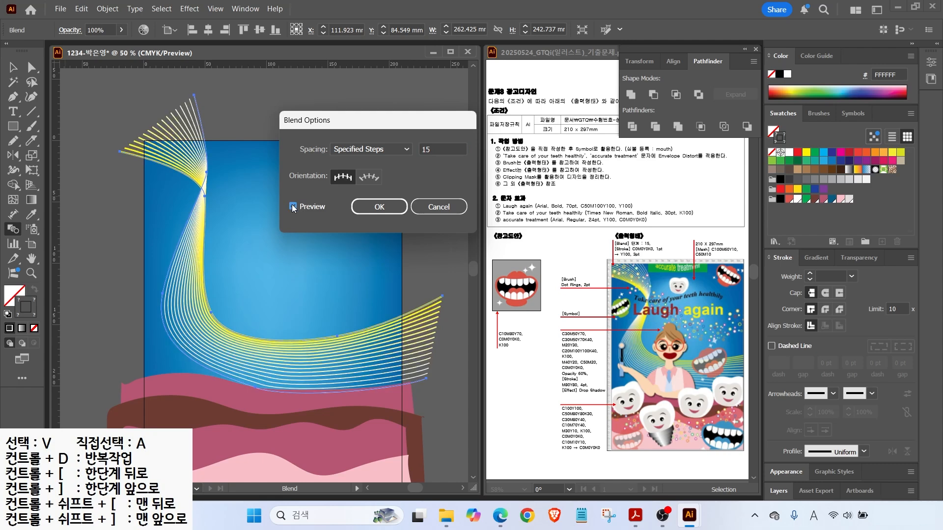
{"action": "left_click", "coordinate": [379, 207]}
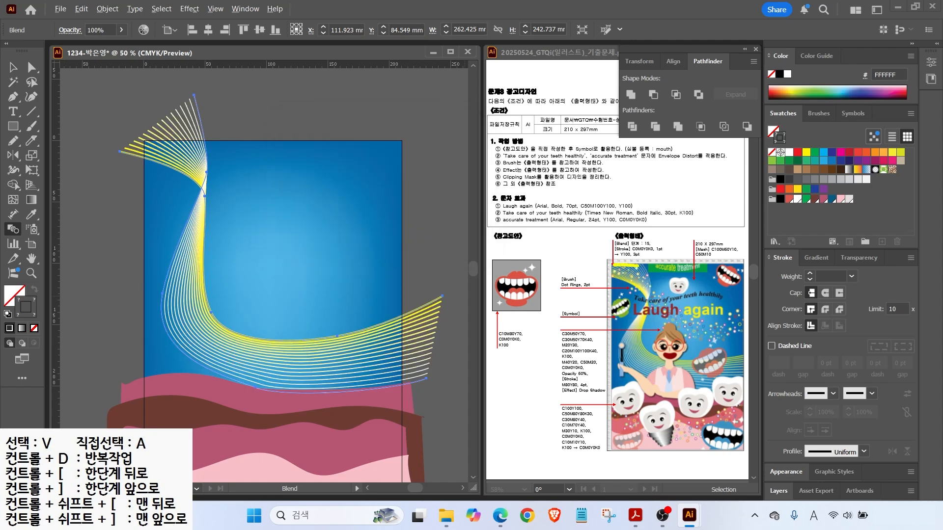
{"action": "mouse_move", "coordinate": [654, 300]}
{"action": "left_mouse_down"}
{"action": "mouse_move", "coordinate": [672, 319]}
{"action": "mouse_move", "coordinate": [720, 322]}
{"action": "left_mouse_up"}
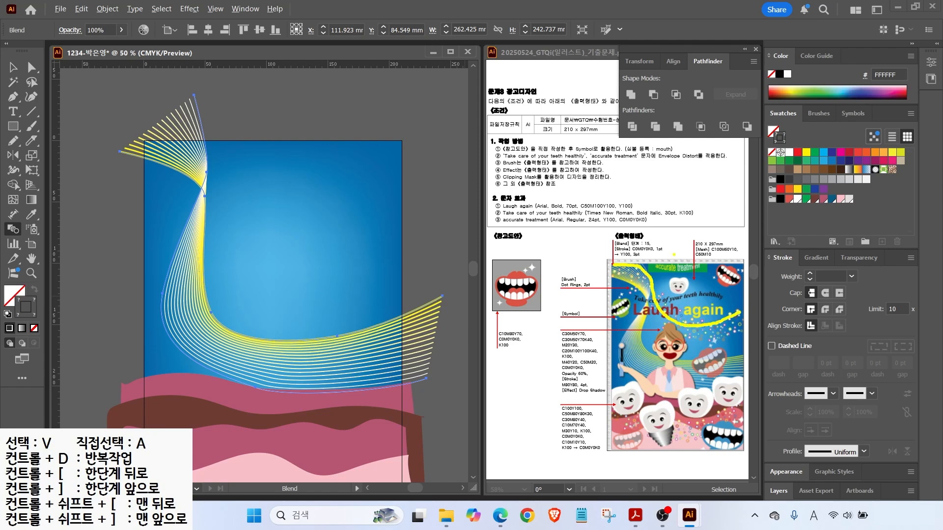
{"action": "mouse_move", "coordinate": [593, 286]}
{"action": "left_mouse_down"}
{"action": "mouse_move", "coordinate": [582, 267]}
{"action": "mouse_move", "coordinate": [592, 291]}
{"action": "left_mouse_up"}
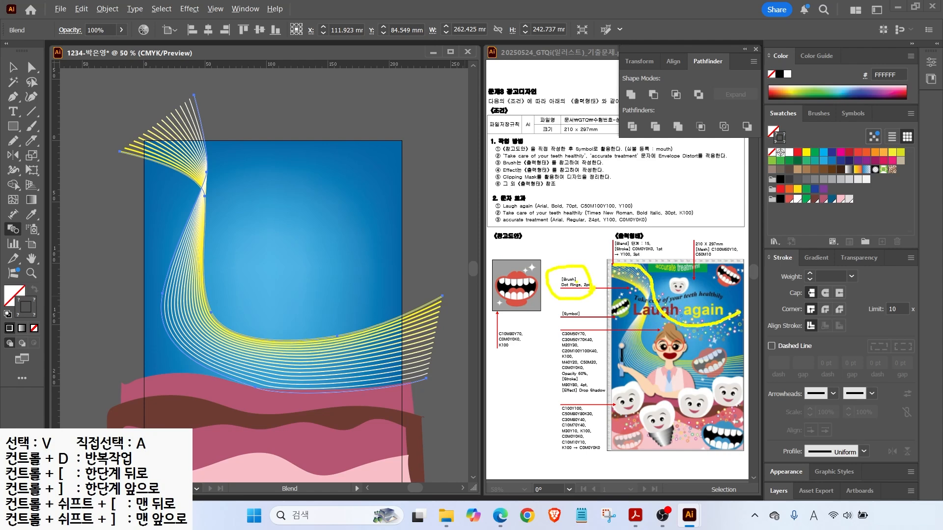
{"action": "key", "text": "v"}
{"action": "left_click", "coordinate": [102, 96]}
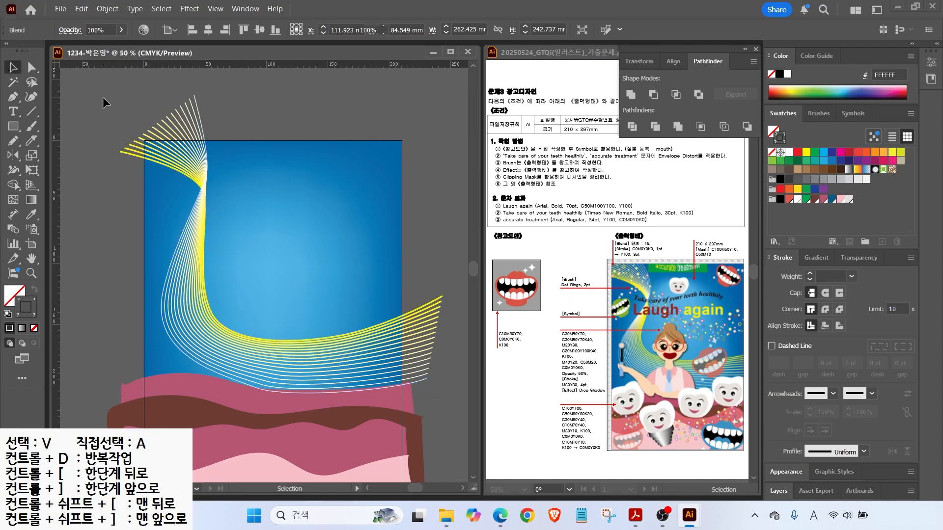
Zoom out to 33.33% and paint a long white looping Paintbrush stroke down across the poster.
{"action": "left_click", "coordinate": [32, 126]}
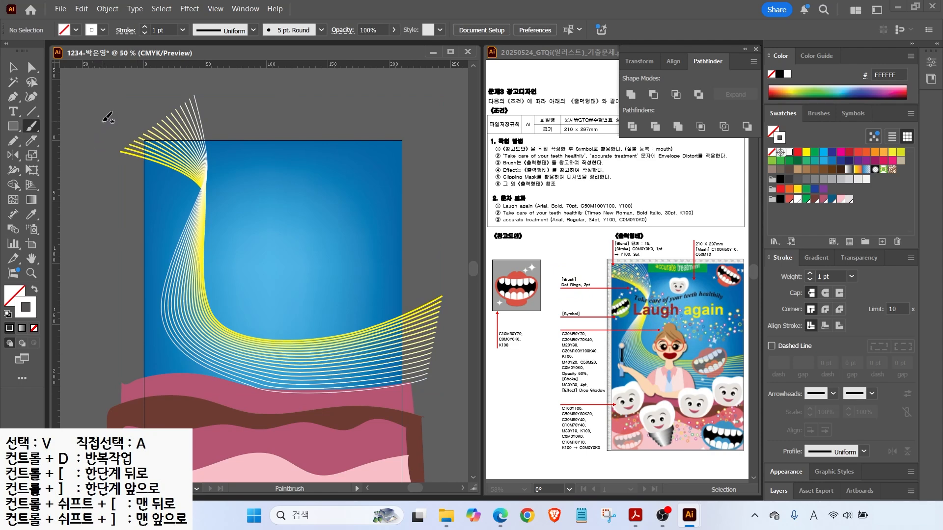
{"action": "key", "text": "alt"}
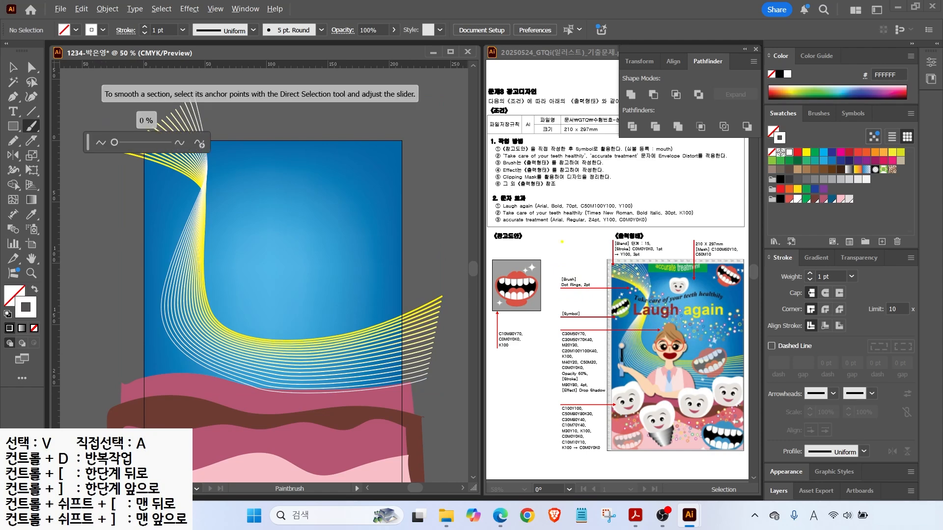
{"action": "mouse_move", "coordinate": [659, 320]}
{"action": "left_mouse_down"}
{"action": "mouse_move", "coordinate": [711, 331]}
{"action": "mouse_move", "coordinate": [741, 312]}
{"action": "mouse_move", "coordinate": [767, 312]}
{"action": "left_mouse_up"}
{"action": "left_click_drag", "start_coordinate": [771, 351], "coordinate": [740, 385]}
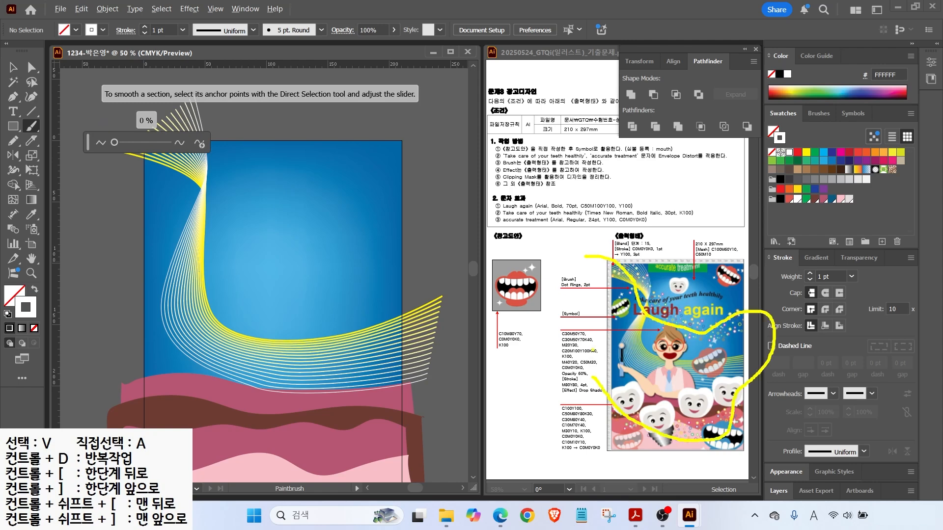
{"action": "scroll", "coordinate": [183, 186], "scroll_direction": "down", "scroll_amount": 1}
{"action": "mouse_move", "coordinate": [146, 131]}
{"action": "left_mouse_down"}
{"action": "mouse_move", "coordinate": [203, 188]}
{"action": "mouse_move", "coordinate": [312, 220]}
{"action": "mouse_move", "coordinate": [371, 318]}
{"action": "mouse_move", "coordinate": [302, 385]}
{"action": "mouse_move", "coordinate": [148, 347]}
{"action": "left_mouse_up"}
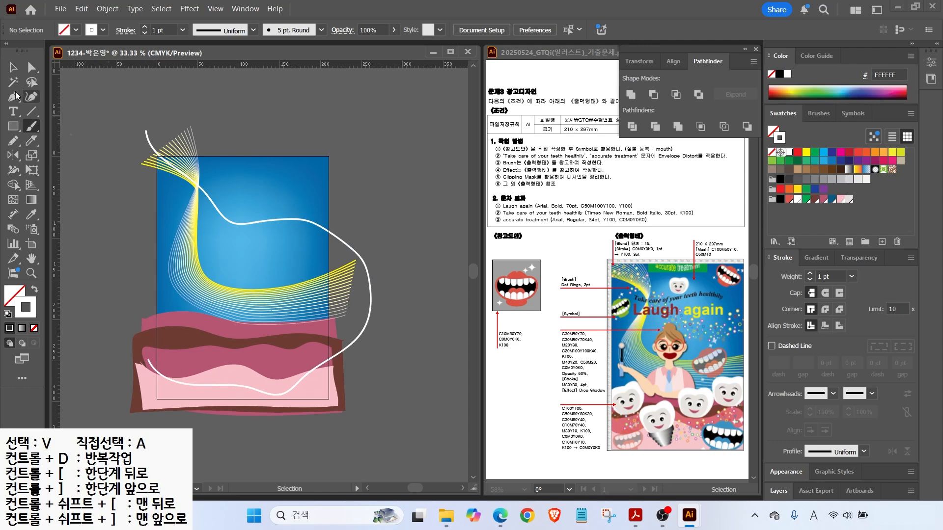
Select the white painted curve and open the Arrows_Special brush library, enlarging its panel.
{"action": "left_click", "coordinate": [12, 67]}
{"action": "left_click", "coordinate": [292, 219]}
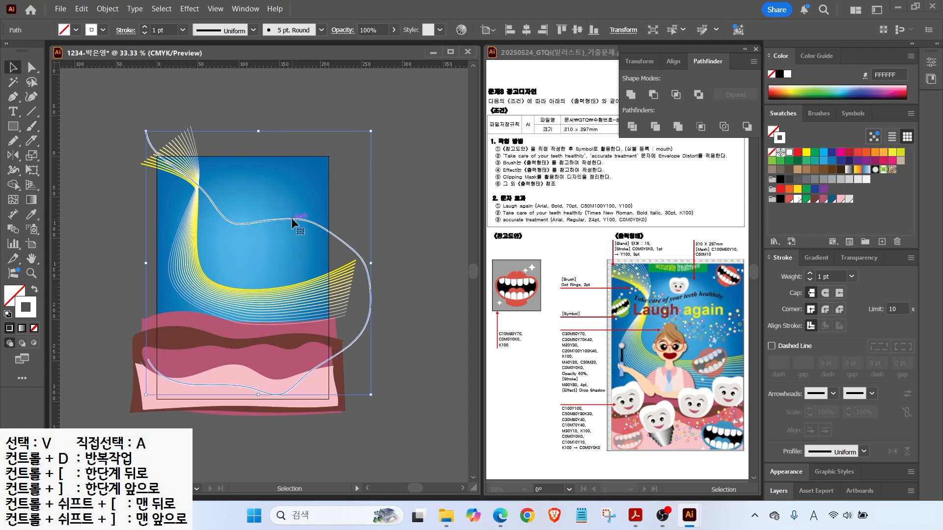
{"action": "left_click", "coordinate": [819, 113]}
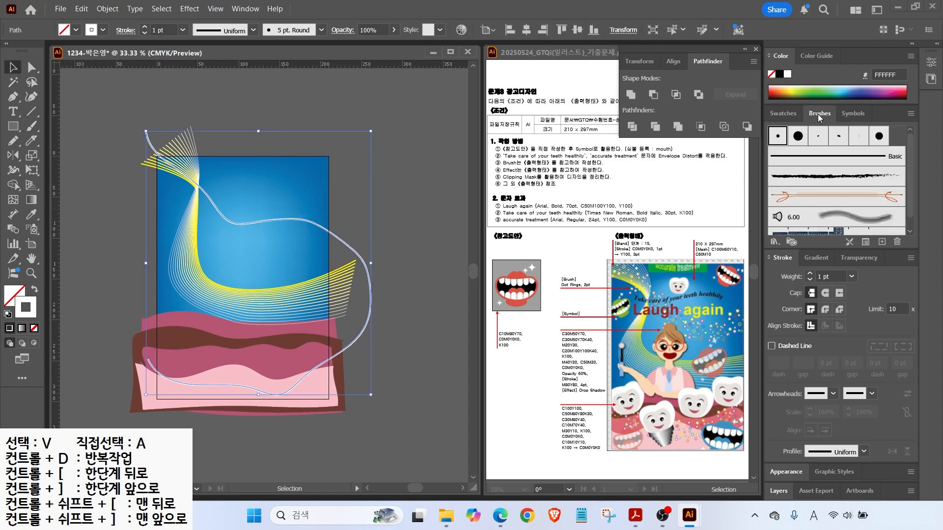
{"action": "left_click", "coordinate": [774, 242]}
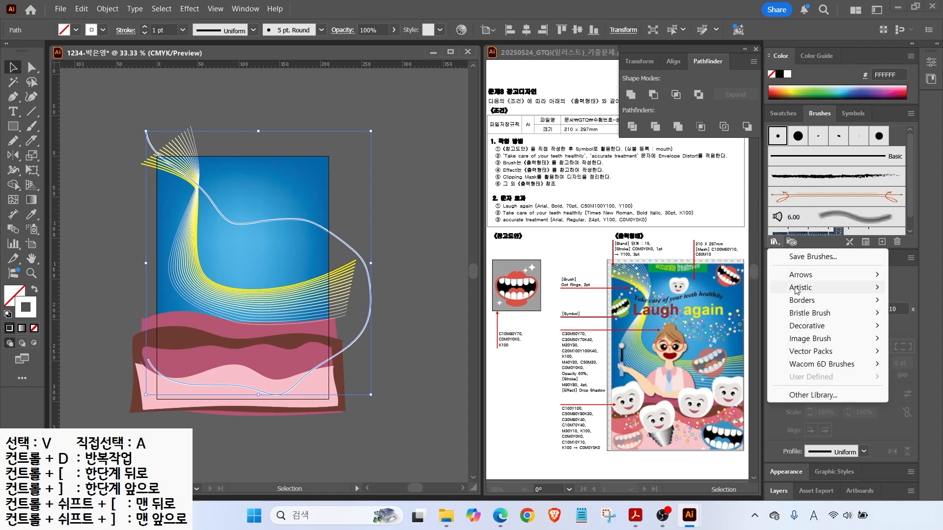
{"action": "mouse_move", "coordinate": [798, 278]}
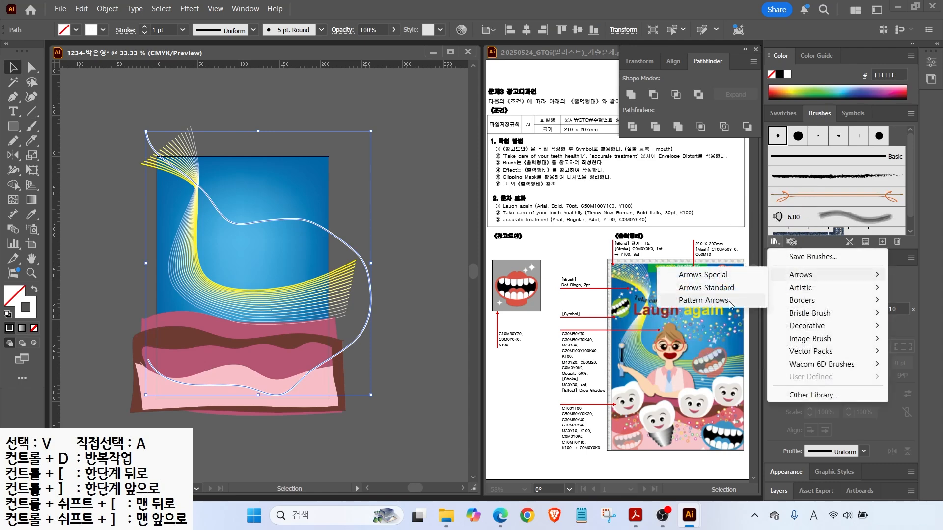
{"action": "left_click", "coordinate": [704, 276]}
{"action": "left_click_drag", "start_coordinate": [493, 216], "coordinate": [493, 397]}
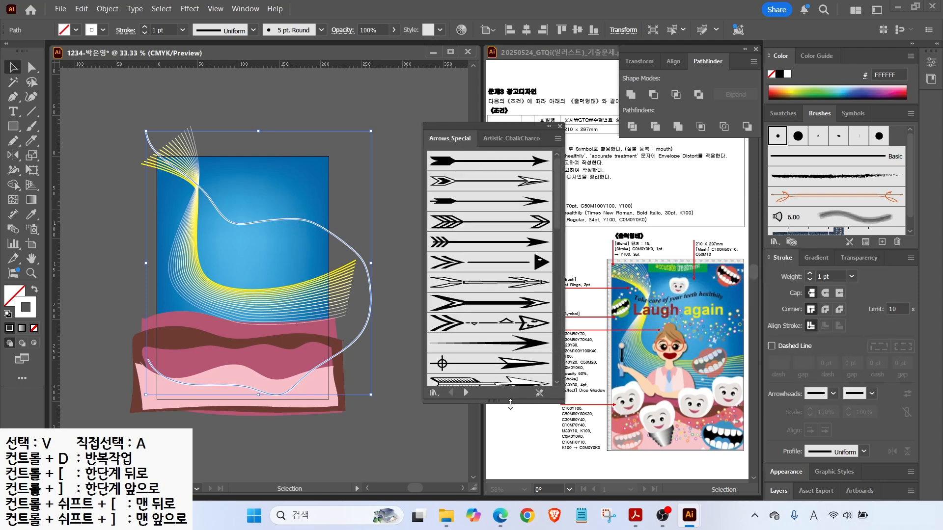
Browse to the Decorative_Scatter library in thumbnail view and apply Dot Rings to the curve.
{"action": "left_click", "coordinate": [467, 392]}
{"action": "left_click", "coordinate": [466, 393]}
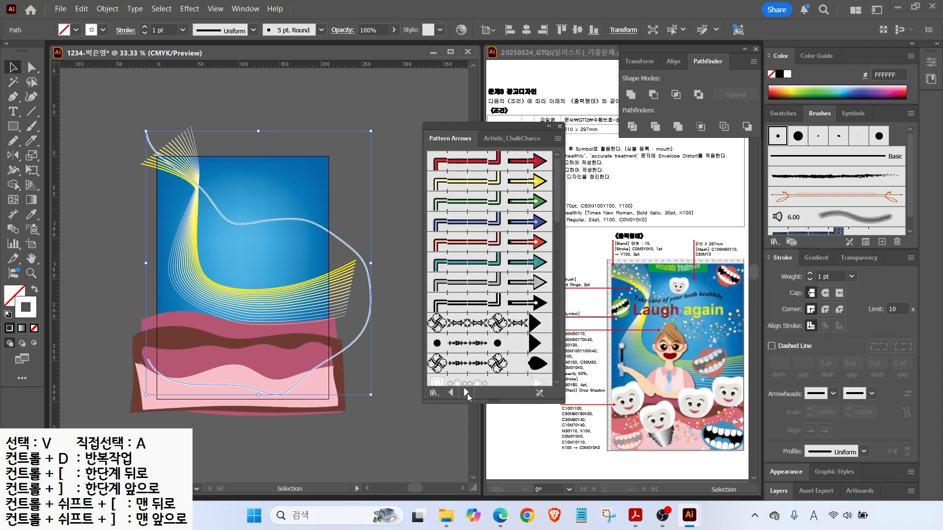
{"action": "left_click", "coordinate": [466, 393]}
{"action": "left_click", "coordinate": [466, 392]}
{"action": "left_click", "coordinate": [467, 392]}
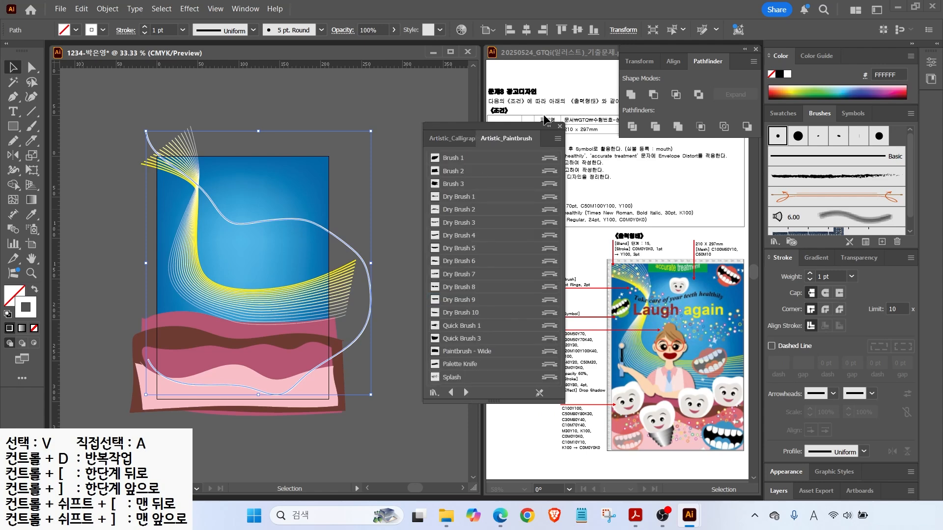
{"action": "left_click", "coordinate": [558, 139]}
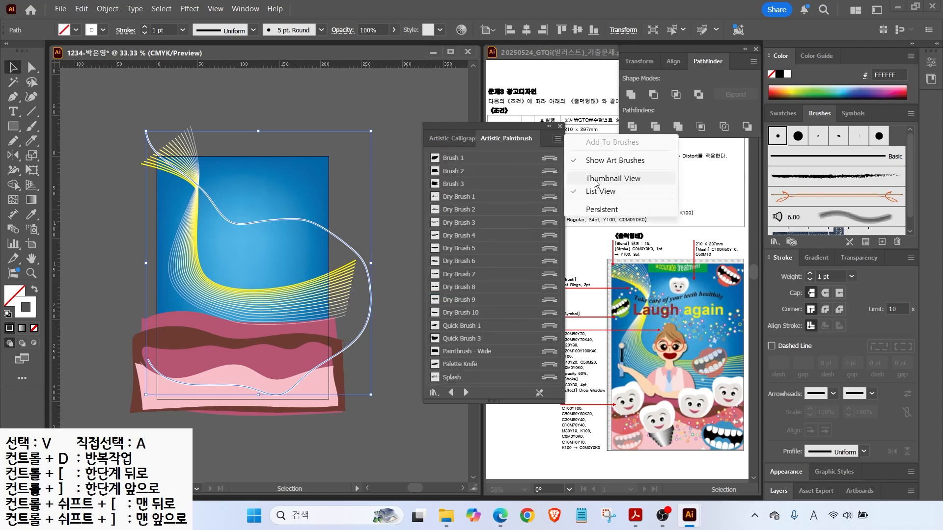
{"action": "left_click", "coordinate": [595, 180]}
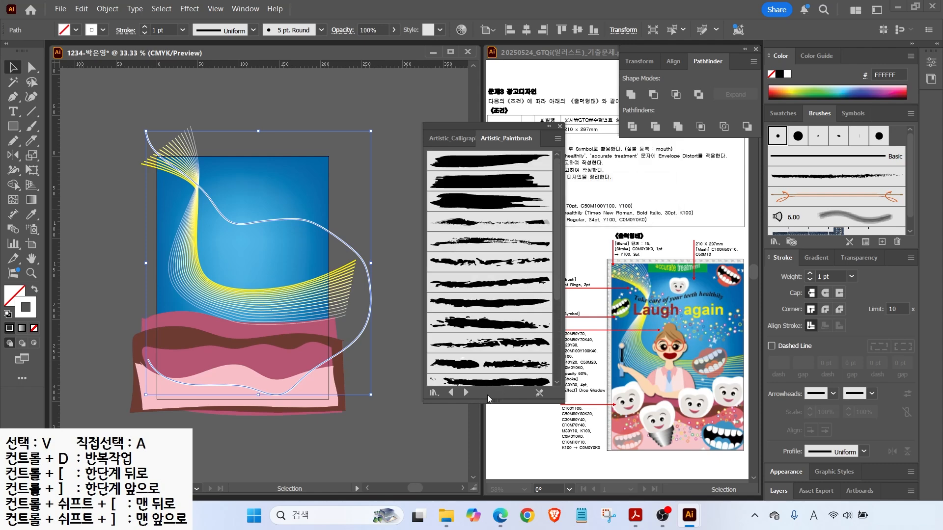
{"action": "left_click", "coordinate": [467, 393]}
{"action": "left_click", "coordinate": [466, 393]}
{"action": "left_click", "coordinate": [467, 393]}
{"action": "left_click", "coordinate": [466, 392]}
{"action": "left_click", "coordinate": [467, 393]}
{"action": "left_click", "coordinate": [466, 393]}
{"action": "left_click", "coordinate": [467, 393]}
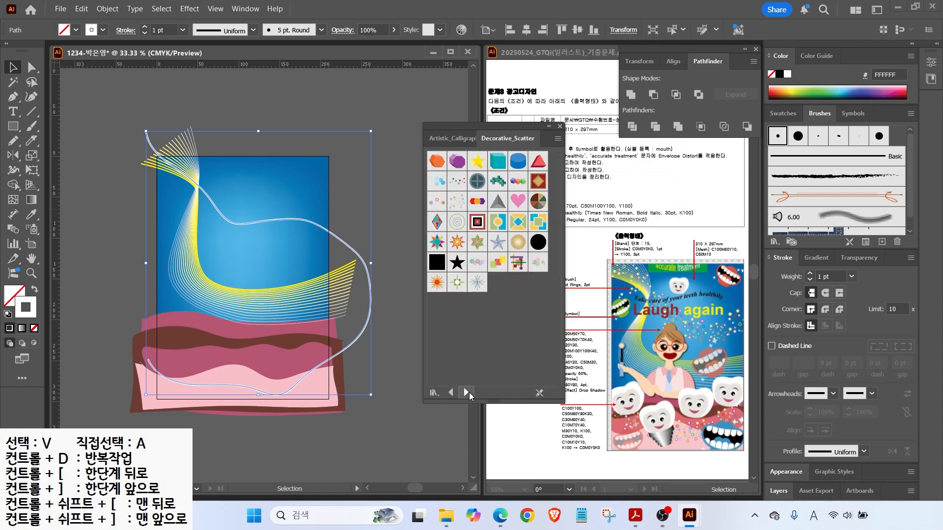
{"action": "left_click", "coordinate": [437, 201]}
{"action": "left_click", "coordinate": [456, 202]}
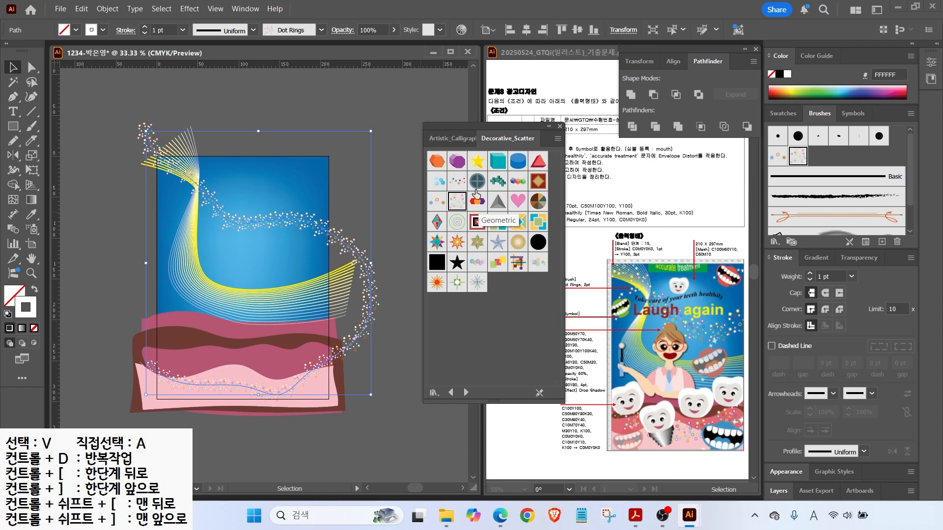
{"action": "left_click", "coordinate": [560, 127]}
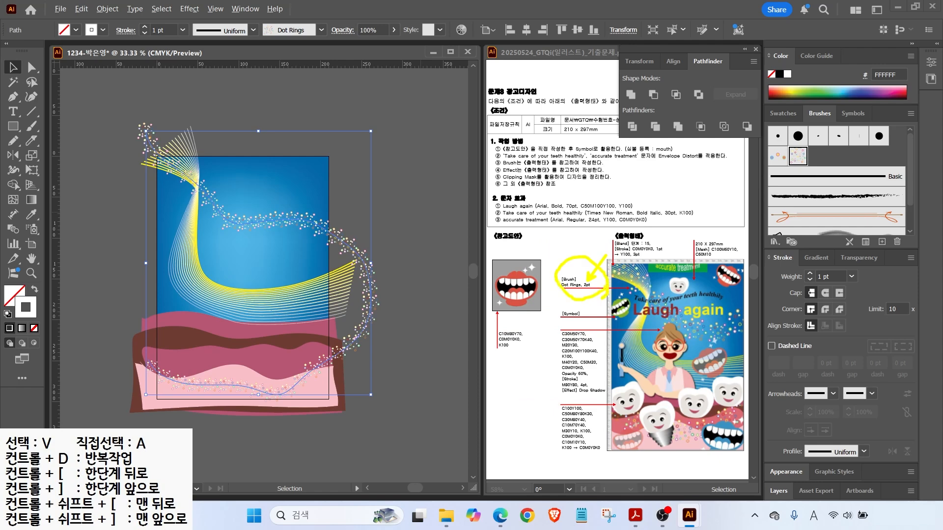
Set the Dot Rings stroke weight to 2 pt and nudge the curve slightly left.
{"action": "left_click_drag", "start_coordinate": [852, 280], "coordinate": [856, 269]}
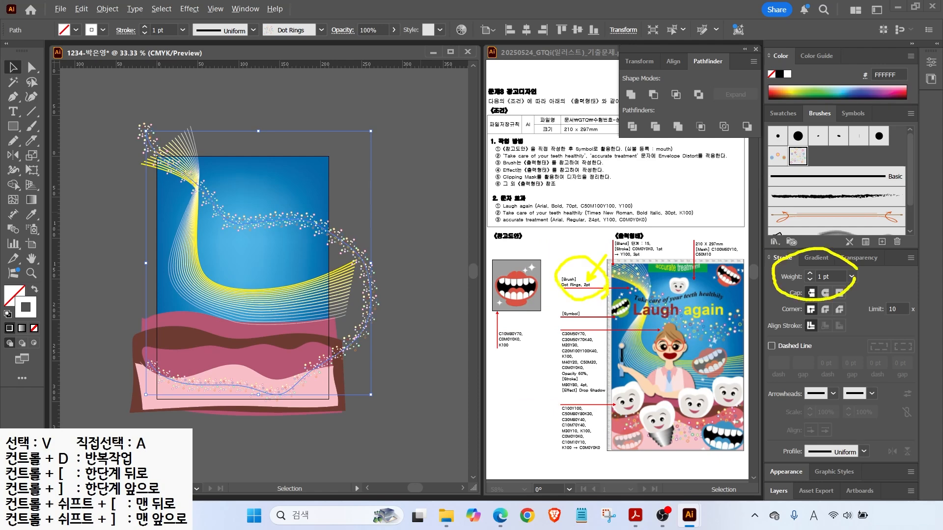
{"action": "key", "text": "Escape"}
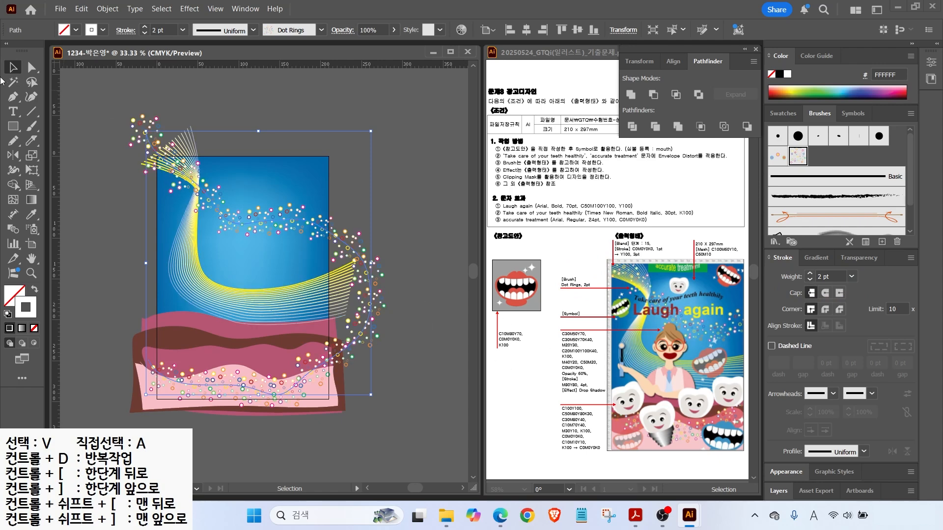
{"action": "left_click", "coordinate": [185, 92]}
{"action": "left_click_drag", "start_coordinate": [345, 242], "coordinate": [333, 243]}
{"action": "left_click", "coordinate": [384, 227]}
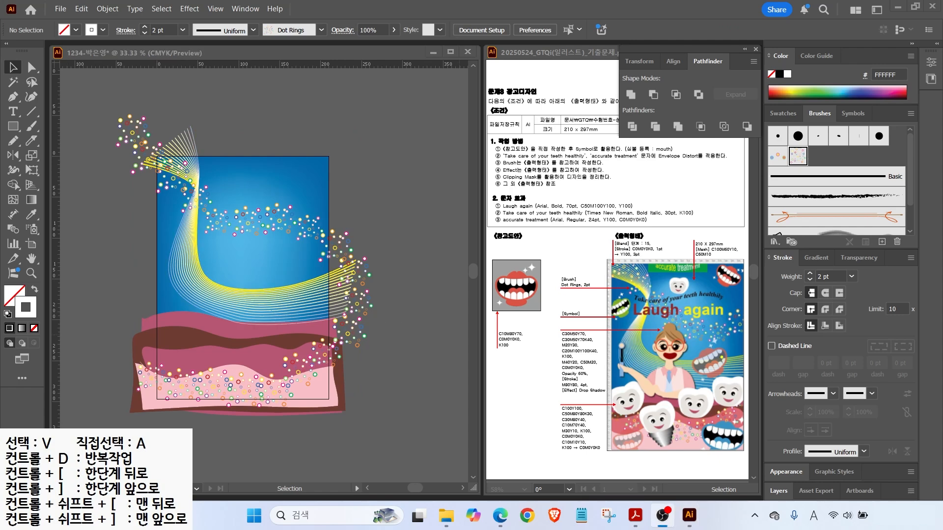
{"action": "mouse_move", "coordinate": [743, 444]}
{"action": "left_mouse_down"}
{"action": "mouse_move", "coordinate": [723, 459]}
{"action": "mouse_move", "coordinate": [690, 409]}
{"action": "left_mouse_up"}
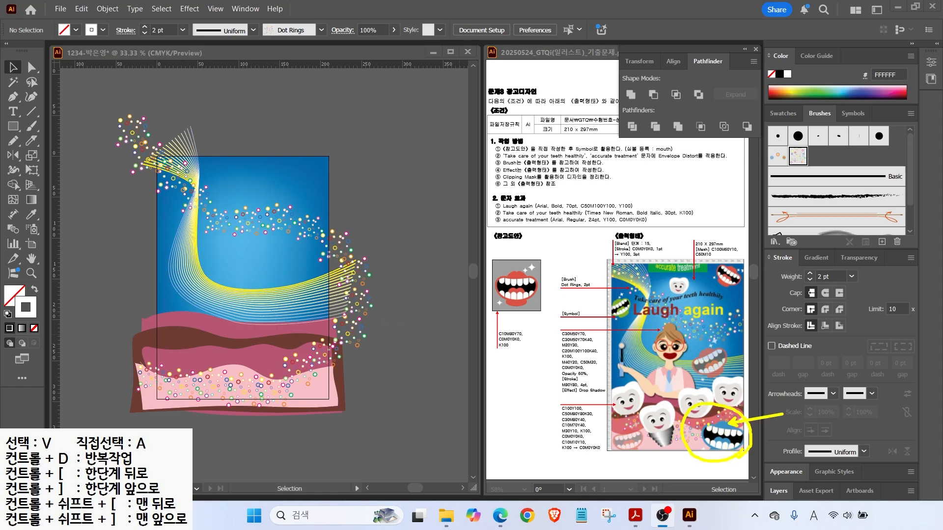
{"action": "key", "text": "Escape"}
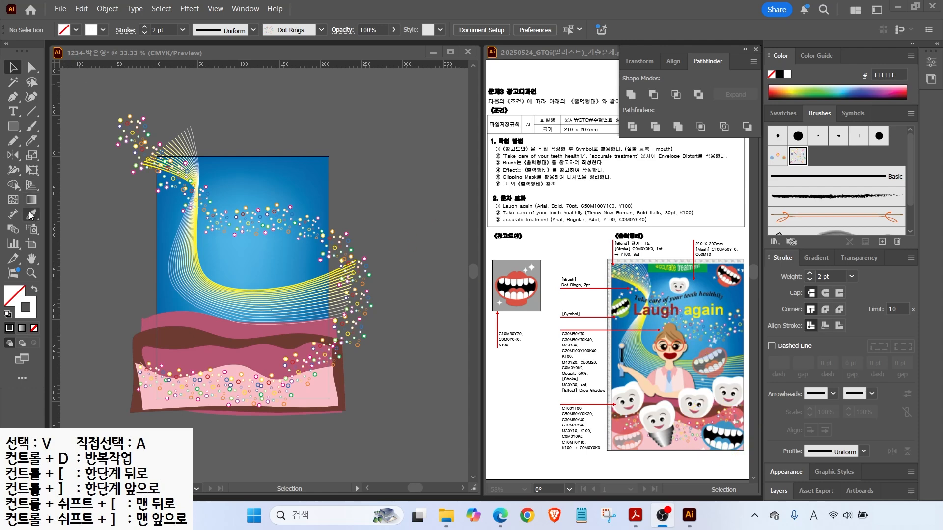
{"action": "left_click", "coordinate": [34, 232]}
Choose the Symbol Sprayer Tool and select the mouth symbol in the Symbols panel.
{"action": "left_click", "coordinate": [34, 232]}
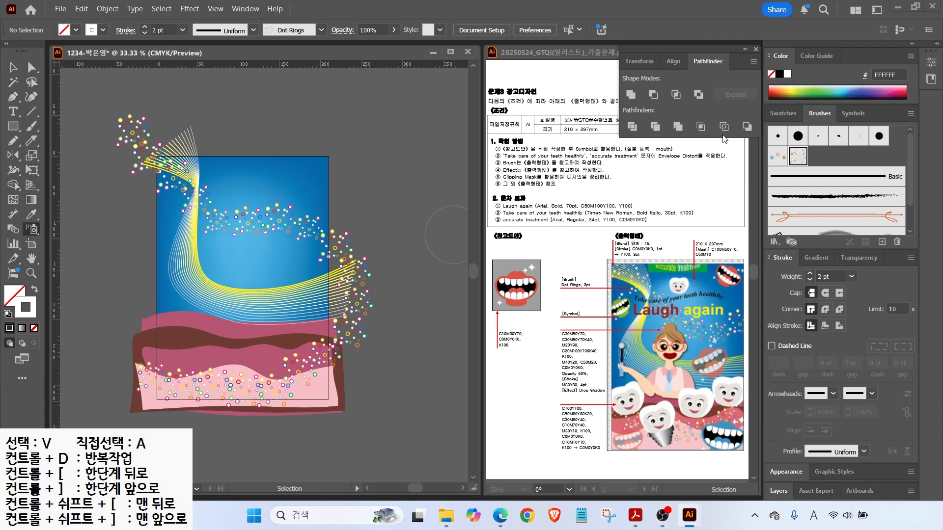
{"action": "left_click", "coordinate": [850, 114]}
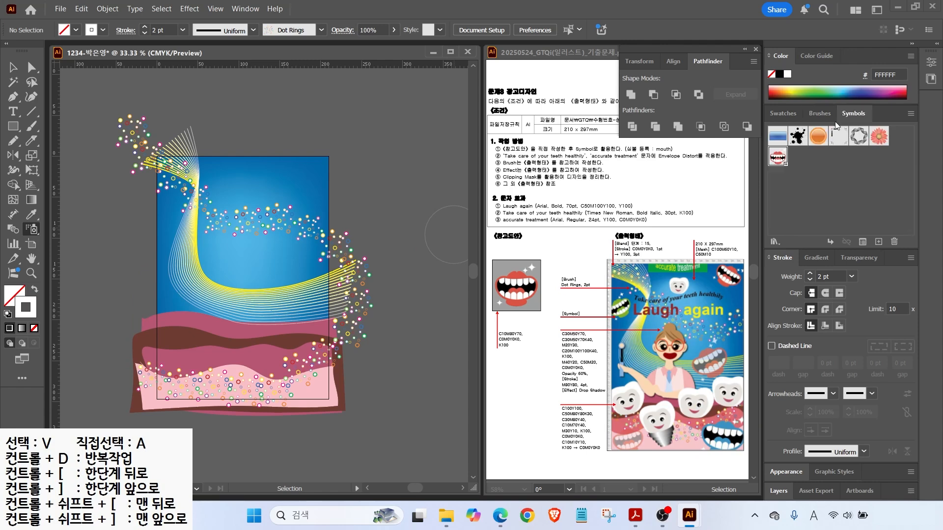
{"action": "left_click", "coordinate": [779, 161]}
{"action": "left_click_drag", "start_coordinate": [643, 332], "coordinate": [638, 273]}
{"action": "left_click_drag", "start_coordinate": [707, 273], "coordinate": [755, 303]}
{"action": "left_click_drag", "start_coordinate": [729, 366], "coordinate": [717, 339]}
{"action": "left_click_drag", "start_coordinate": [750, 446], "coordinate": [746, 445]}
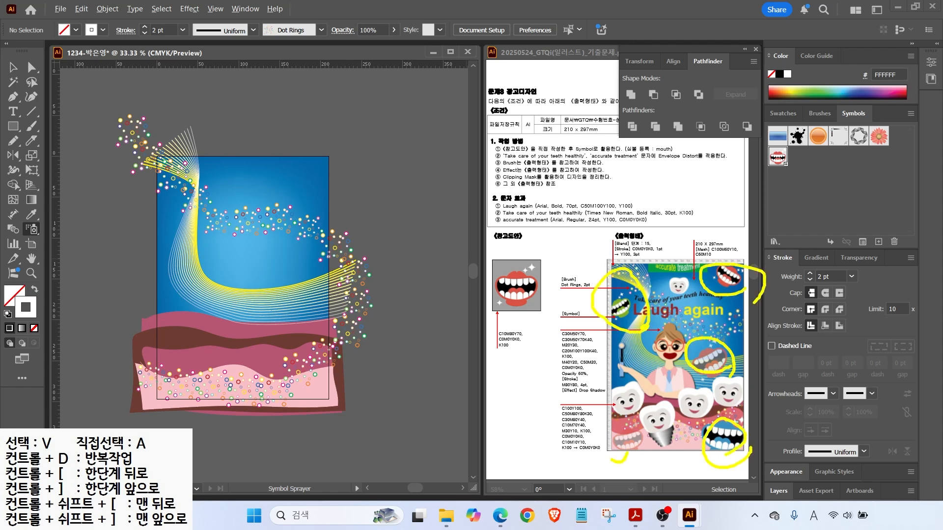
{"action": "key", "text": "Escape"}
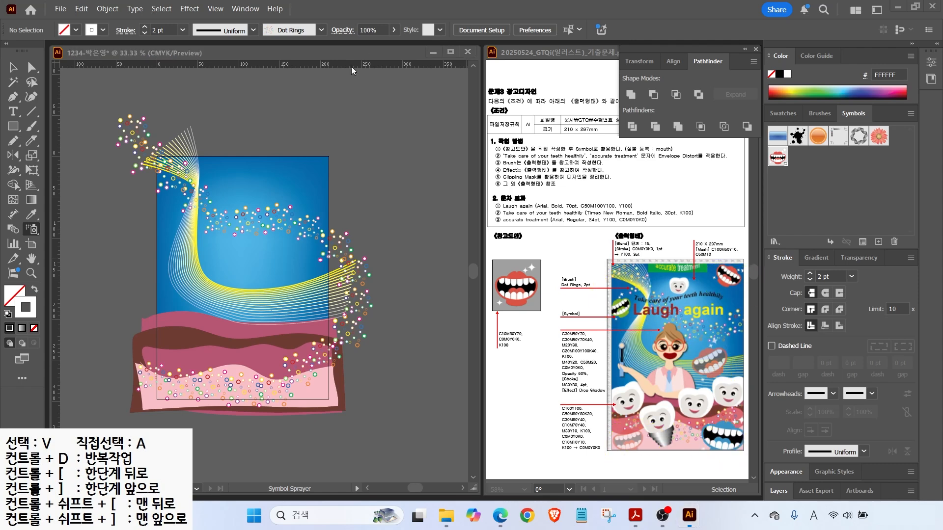
Spray mouth symbols across the blue sky and onto the pink gum at lower left.
{"action": "left_click", "coordinate": [301, 180]}
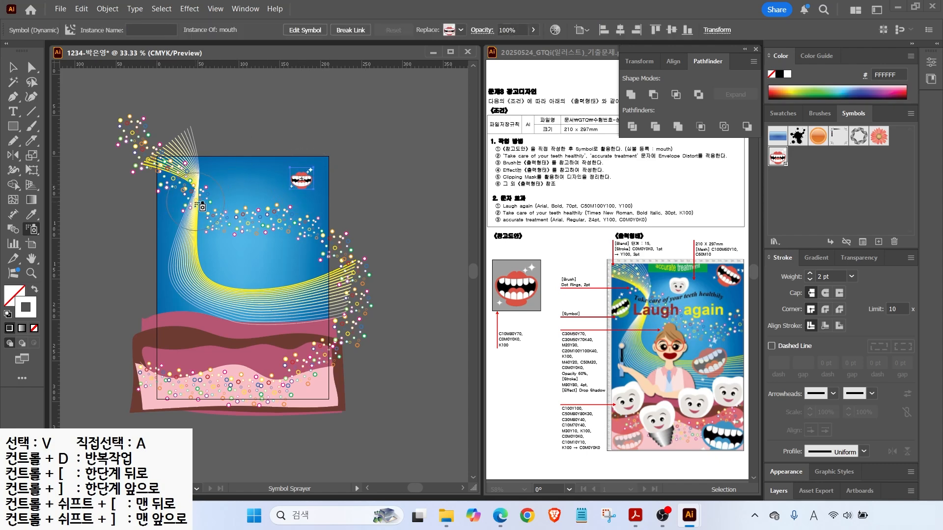
{"action": "left_click", "coordinate": [184, 220]}
{"action": "left_click", "coordinate": [287, 270]}
{"action": "left_click", "coordinate": [307, 365]}
{"action": "mouse_move", "coordinate": [175, 378]}
{"action": "left_mouse_down"}
{"action": "mouse_move", "coordinate": [240, 418]}
{"action": "mouse_move", "coordinate": [176, 352]}
{"action": "mouse_move", "coordinate": [178, 375]}
{"action": "mouse_move", "coordinate": [201, 381]}
{"action": "mouse_move", "coordinate": [189, 390]}
{"action": "mouse_move", "coordinate": [170, 377]}
{"action": "mouse_move", "coordinate": [205, 368]}
{"action": "mouse_move", "coordinate": [182, 379]}
{"action": "left_mouse_up"}
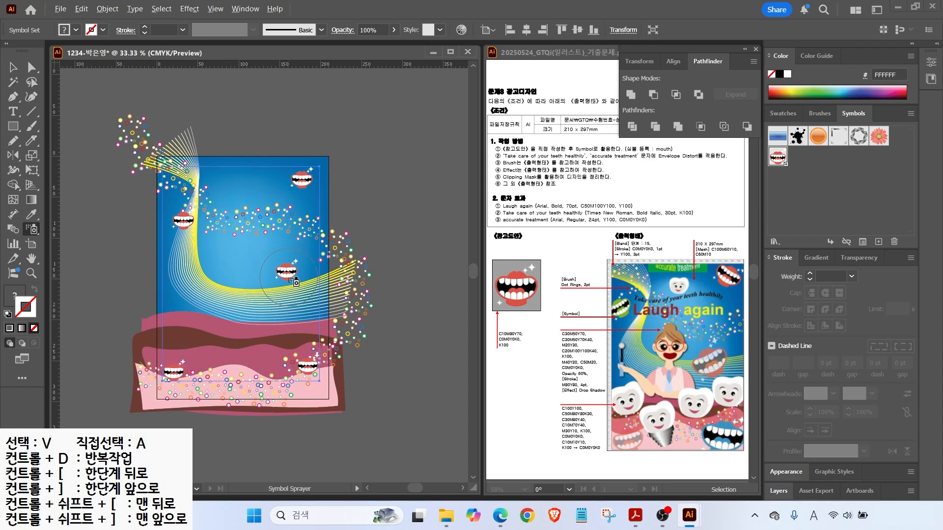
{"action": "scroll", "coordinate": [295, 282], "scroll_direction": "up", "scroll_amount": 1}
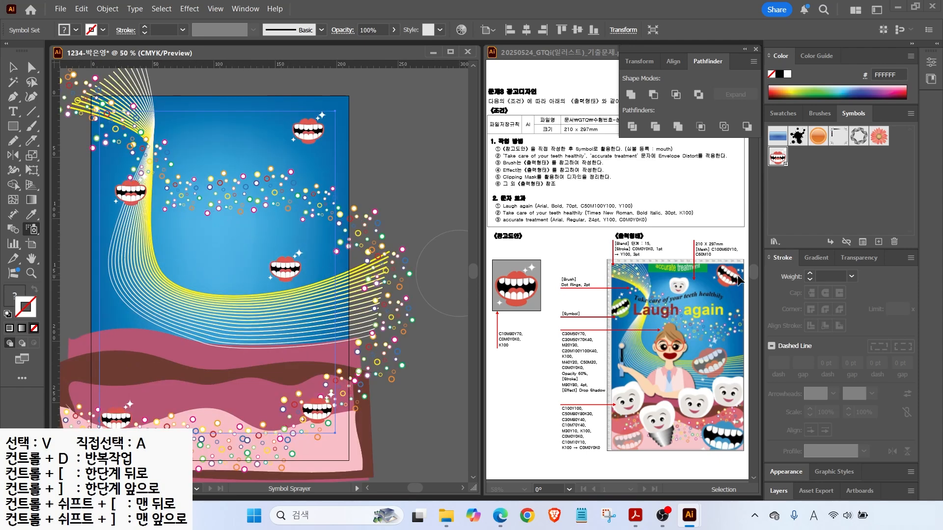
{"action": "left_click", "coordinate": [30, 230]}
Tear off the Symbolism tools and shift the top-right and left mouths up and left, the middle and lower ones down.
{"action": "mouse_move", "coordinate": [31, 230]}
{"action": "left_mouse_down"}
{"action": "mouse_move", "coordinate": [74, 248]}
{"action": "mouse_move", "coordinate": [91, 334]}
{"action": "left_mouse_up"}
{"action": "left_click_drag", "start_coordinate": [33, 231], "coordinate": [181, 280]}
{"action": "left_click_drag", "start_coordinate": [101, 240], "coordinate": [443, 89]}
{"action": "left_click", "coordinate": [406, 110]}
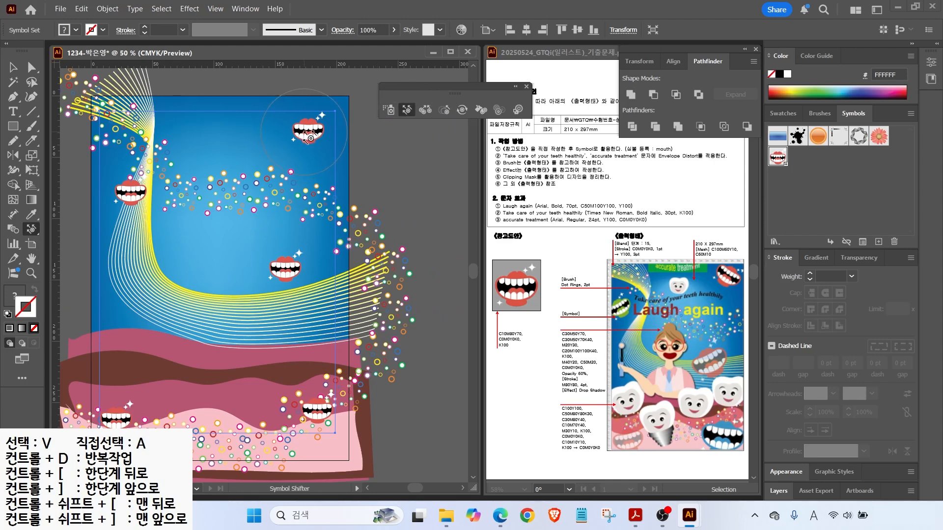
{"action": "left_click_drag", "start_coordinate": [314, 123], "coordinate": [317, 117]}
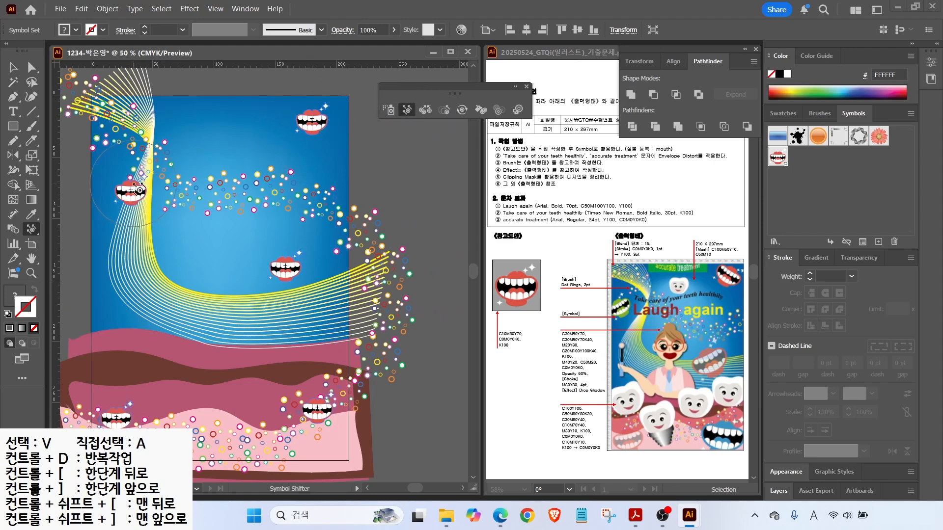
{"action": "left_click_drag", "start_coordinate": [140, 189], "coordinate": [101, 199]}
{"action": "mouse_move", "coordinate": [305, 309]}
{"action": "left_mouse_down"}
{"action": "mouse_move", "coordinate": [315, 438]}
{"action": "mouse_move", "coordinate": [311, 392]}
{"action": "mouse_move", "coordinate": [317, 437]}
{"action": "left_mouse_up"}
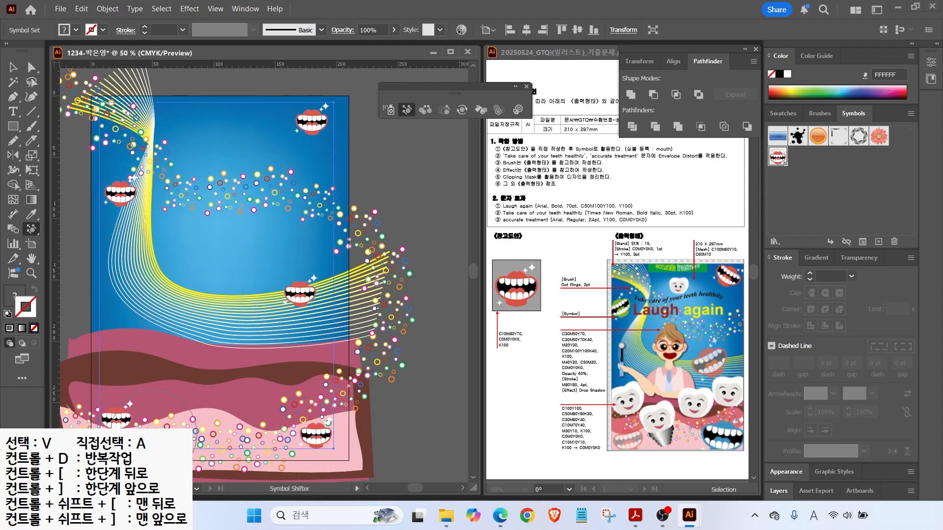
Enlarge the top-right, left and middle mouths with Symbol Sizer, undoing the bottom mouth's resize.
{"action": "left_click", "coordinate": [451, 112]}
{"action": "left_click_drag", "start_coordinate": [312, 129], "coordinate": [313, 127]}
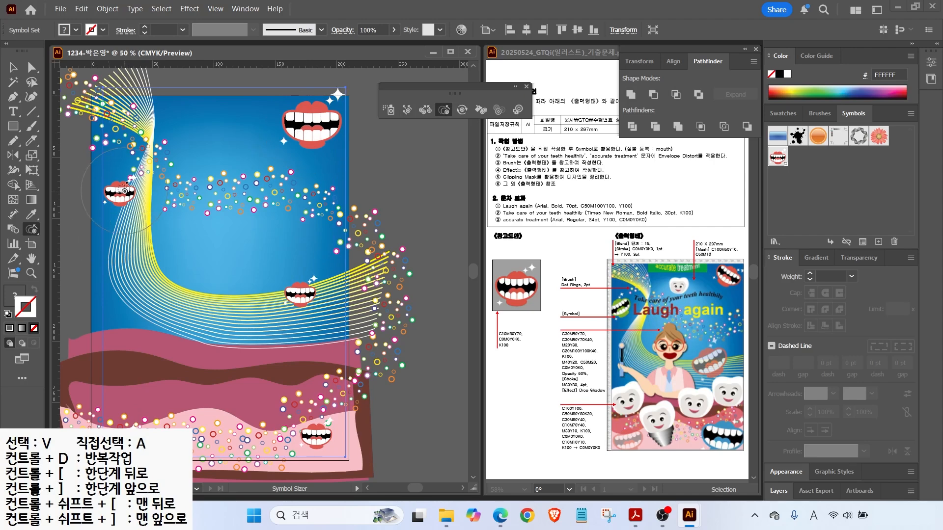
{"action": "left_click_drag", "start_coordinate": [124, 190], "coordinate": [124, 190]}
{"action": "left_click_drag", "start_coordinate": [300, 294], "coordinate": [300, 294]}
{"action": "mouse_move", "coordinate": [317, 436]}
{"action": "left_mouse_down"}
{"action": "mouse_move", "coordinate": [324, 440]}
{"action": "mouse_move", "coordinate": [315, 433]}
{"action": "left_mouse_up"}
{"action": "key", "text": "ctrl+z"}
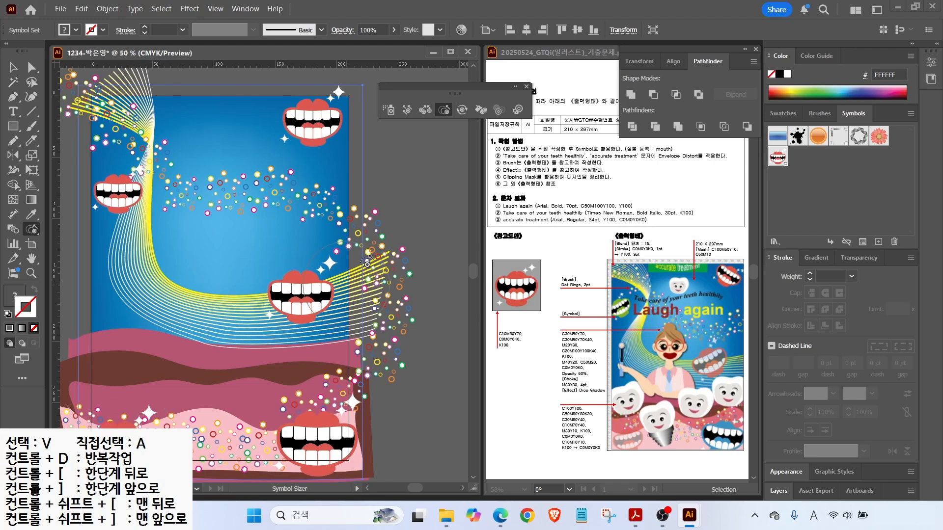
Tilt the top, left, middle and bottom mouths with Symbol Spinner, then shrink the bottom-left mouth.
{"action": "left_click", "coordinate": [462, 110]}
{"action": "left_click_drag", "start_coordinate": [316, 121], "coordinate": [335, 107]}
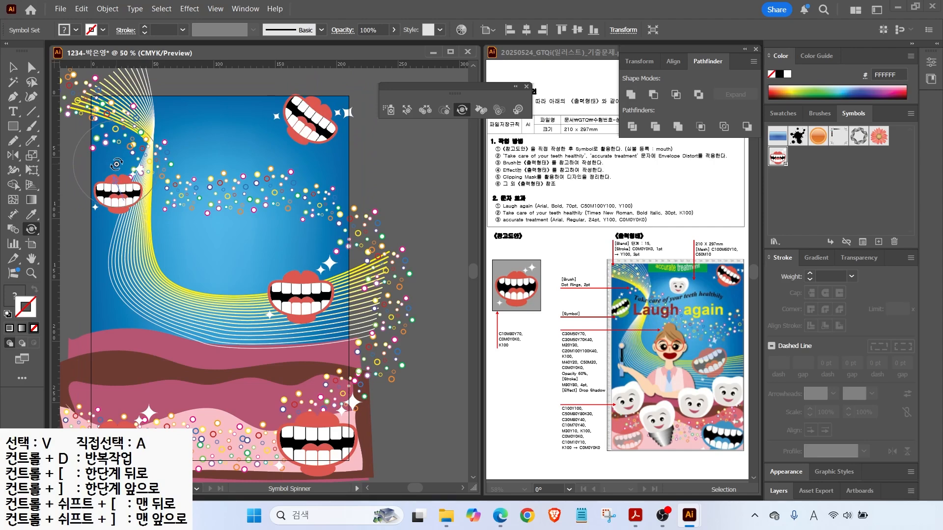
{"action": "left_click_drag", "start_coordinate": [117, 164], "coordinate": [116, 163]}
{"action": "left_click_drag", "start_coordinate": [303, 299], "coordinate": [295, 273]}
{"action": "left_click_drag", "start_coordinate": [322, 437], "coordinate": [320, 414]}
{"action": "left_click_drag", "start_coordinate": [125, 446], "coordinate": [122, 424]}
{"action": "left_click", "coordinate": [443, 110]}
{"action": "left_click", "coordinate": [135, 439], "text": "alt"}
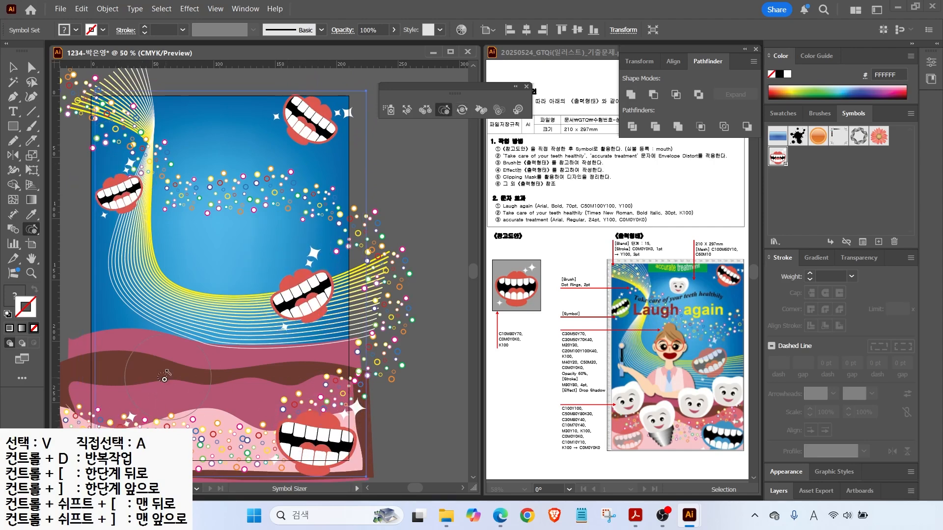
Reposition the bottom-right, middle and top-right mouths, moving the left mouth further left.
{"action": "left_click", "coordinate": [406, 110]}
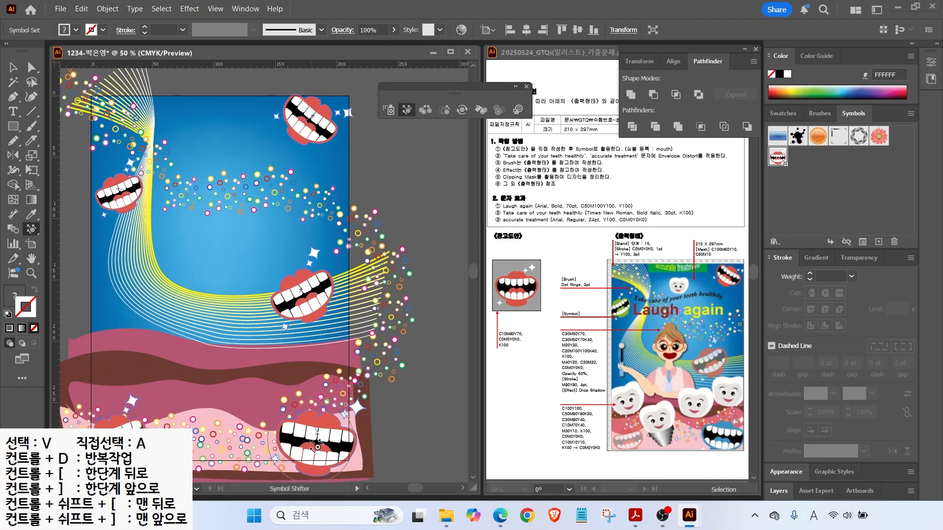
{"action": "left_click_drag", "start_coordinate": [314, 441], "coordinate": [312, 437]}
{"action": "left_click_drag", "start_coordinate": [307, 295], "coordinate": [295, 290]}
{"action": "left_click_drag", "start_coordinate": [314, 126], "coordinate": [319, 136]}
{"action": "left_click_drag", "start_coordinate": [154, 192], "coordinate": [138, 194]}
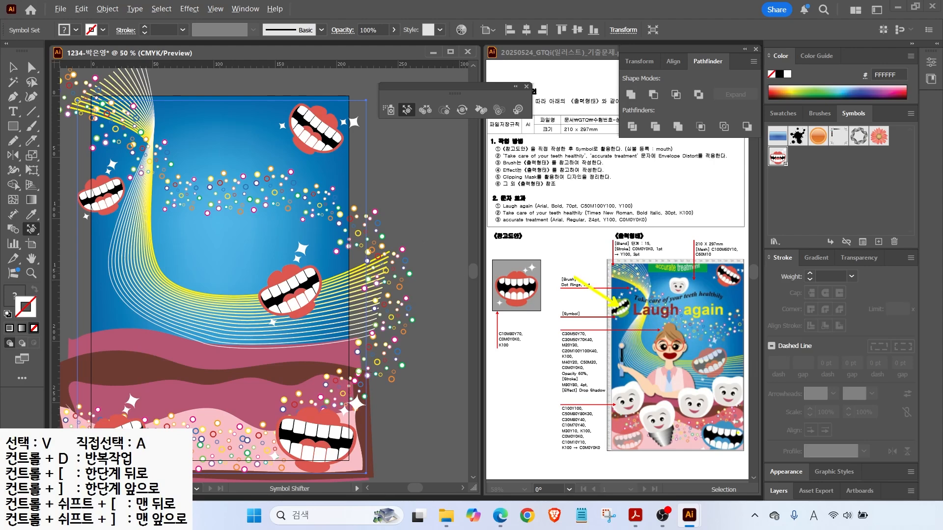
{"action": "mouse_move", "coordinate": [754, 459]}
{"action": "left_mouse_down"}
{"action": "mouse_move", "coordinate": [702, 430]}
{"action": "mouse_move", "coordinate": [747, 460]}
{"action": "left_mouse_up"}
{"action": "left_click_drag", "start_coordinate": [633, 325], "coordinate": [644, 291]}
{"action": "key", "text": "Escape"}
{"action": "left_click", "coordinate": [481, 109]}
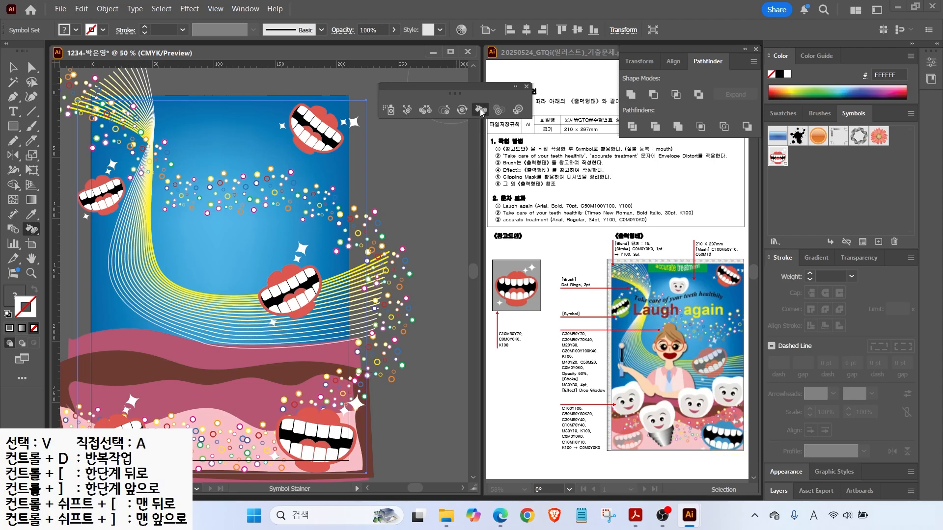
Set the fill to green 8DC63F and stain the left mouth green.
{"action": "left_click", "coordinate": [10, 297]}
{"action": "mouse_move", "coordinate": [7, 314]}
{"action": "left_mouse_down"}
{"action": "mouse_move", "coordinate": [19, 269]}
{"action": "mouse_move", "coordinate": [38, 307]}
{"action": "left_mouse_up"}
{"action": "left_click", "coordinate": [780, 112]}
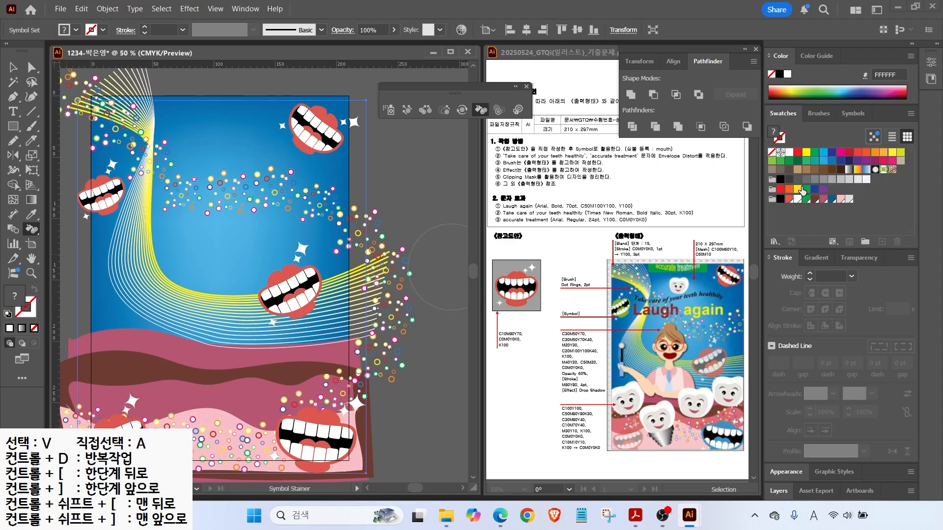
{"action": "left_click", "coordinate": [772, 162]}
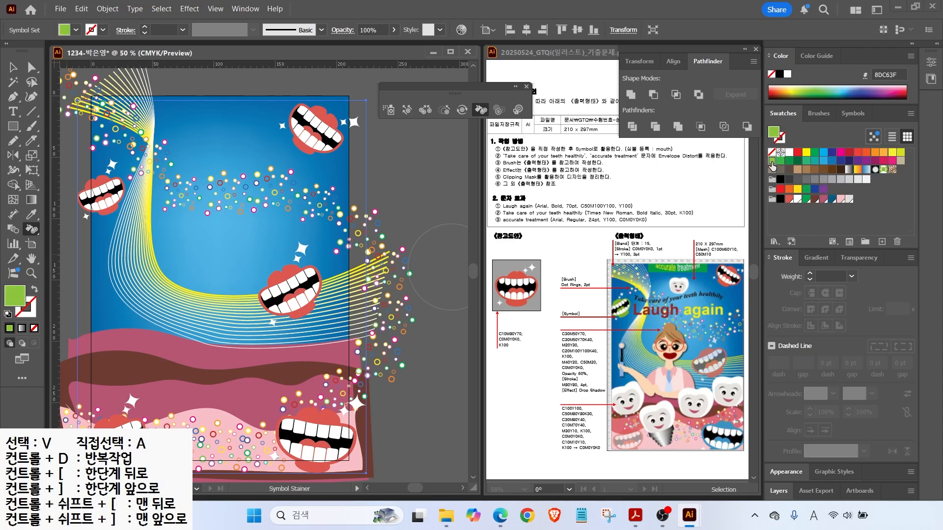
{"action": "left_click", "coordinate": [117, 205]}
{"action": "left_click", "coordinate": [113, 197]}
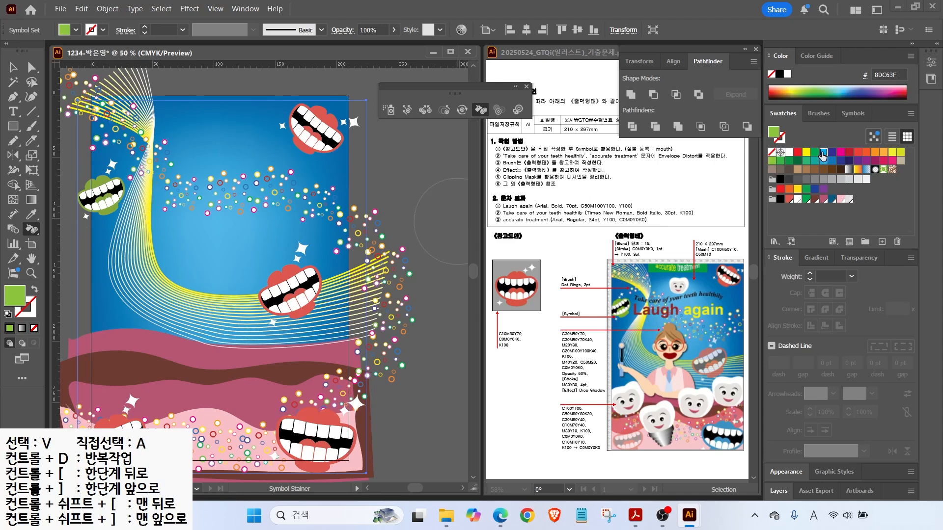
Stain the bottom mouth cyan 00AEEF.
{"action": "left_click", "coordinate": [823, 152]}
{"action": "left_click", "coordinate": [321, 437]}
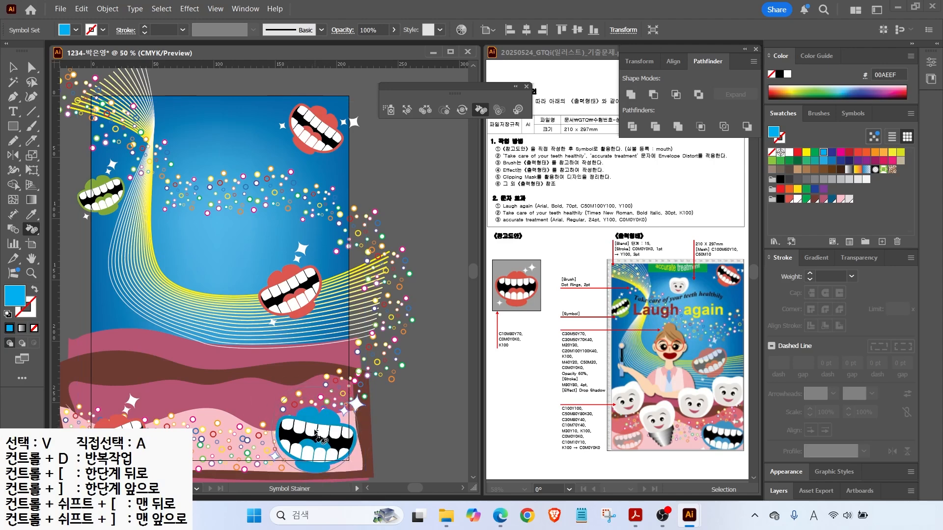
{"action": "left_click", "coordinate": [319, 434], "text": "alt"}
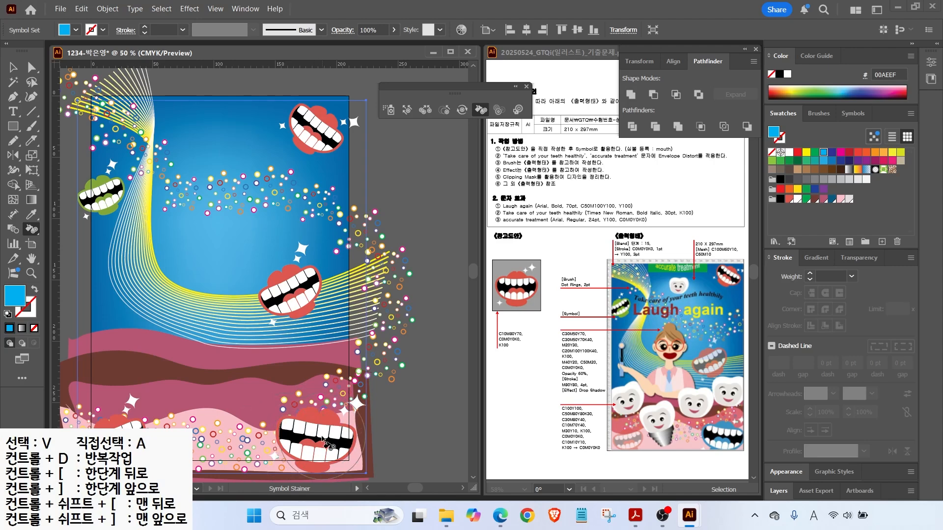
{"action": "left_click", "coordinate": [315, 435]}
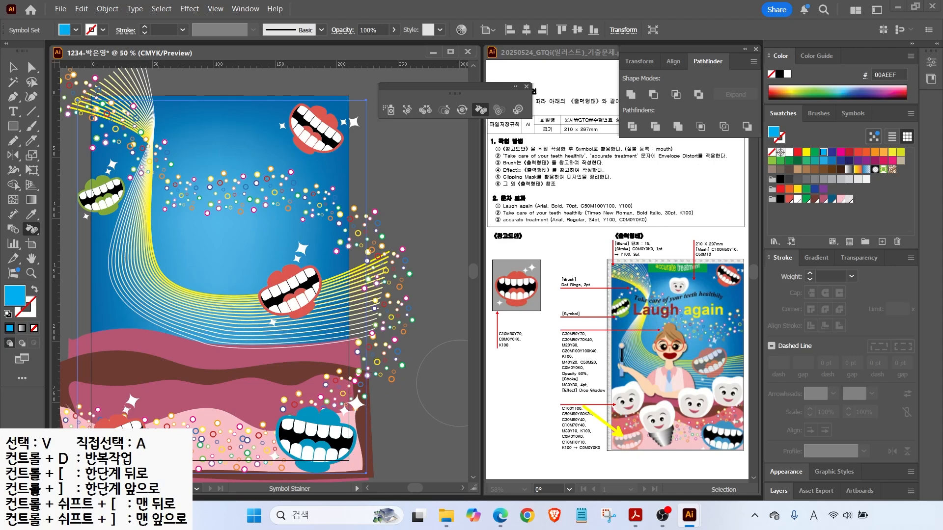
Make the middle mouth semi-transparent with Symbol Screener.
{"action": "left_click", "coordinate": [499, 110]}
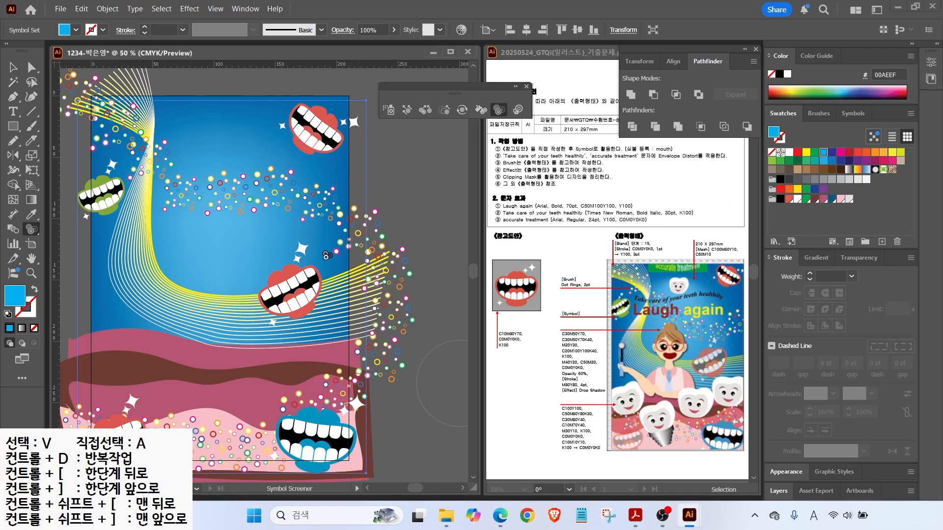
{"action": "left_click", "coordinate": [130, 412]}
{"action": "left_click", "coordinate": [290, 290]}
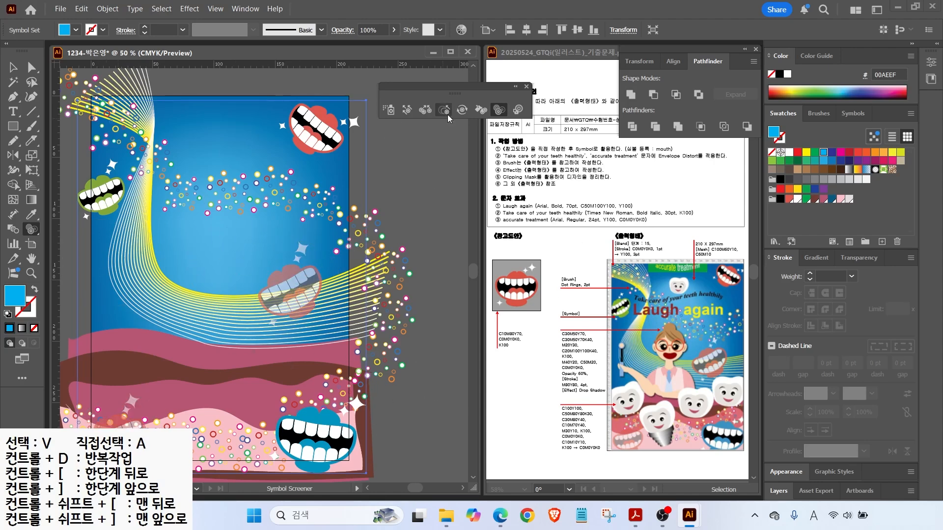
{"action": "left_click", "coordinate": [526, 86]}
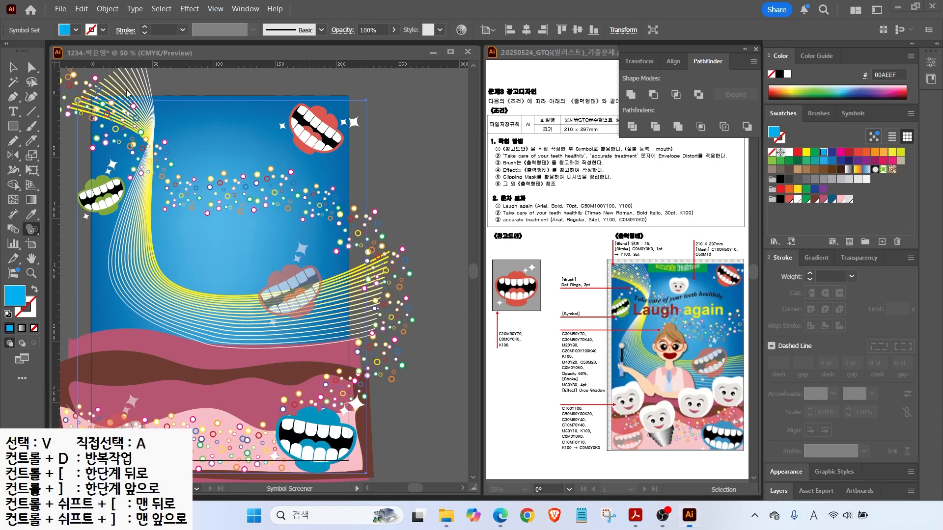
{"action": "left_click", "coordinate": [13, 126]}
Draw a banner rectangle near the poster top and change its fill colour.
{"action": "left_click_drag", "start_coordinate": [170, 99], "coordinate": [255, 126]}
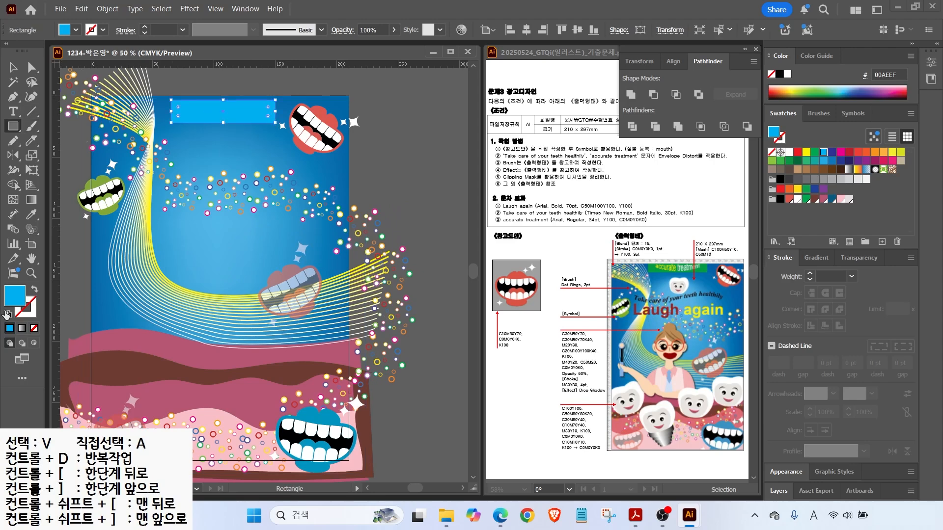
{"action": "double_click", "coordinate": [15, 295]}
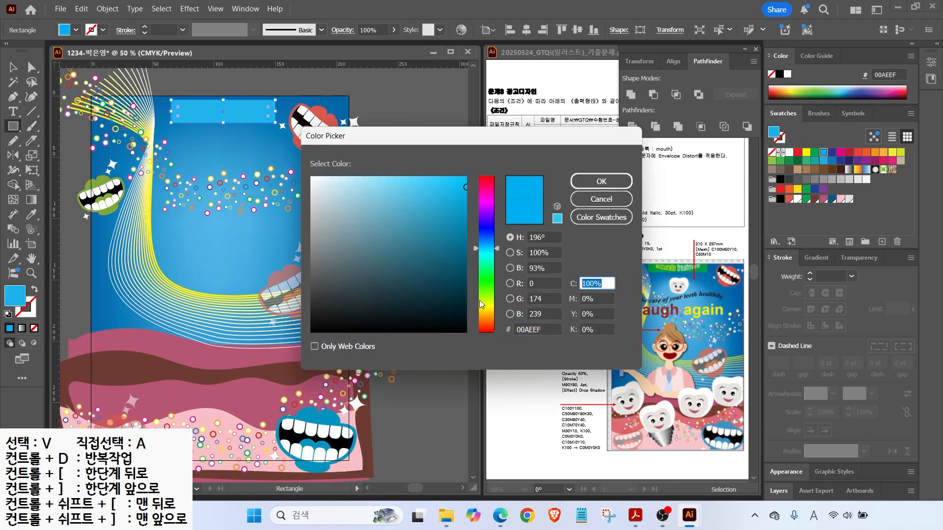
{"action": "key", "text": "Return"}
{"action": "key", "text": "v"}
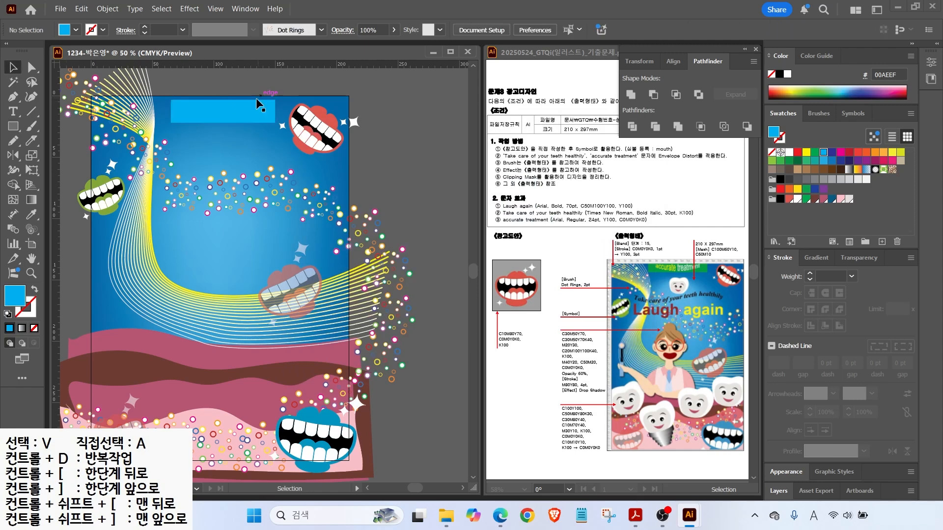
{"action": "left_click", "coordinate": [805, 200]}
{"action": "scroll", "coordinate": [259, 98], "scroll_direction": "up", "scroll_amount": 2}
{"action": "left_click_drag", "start_coordinate": [115, 170], "coordinate": [182, 193]}
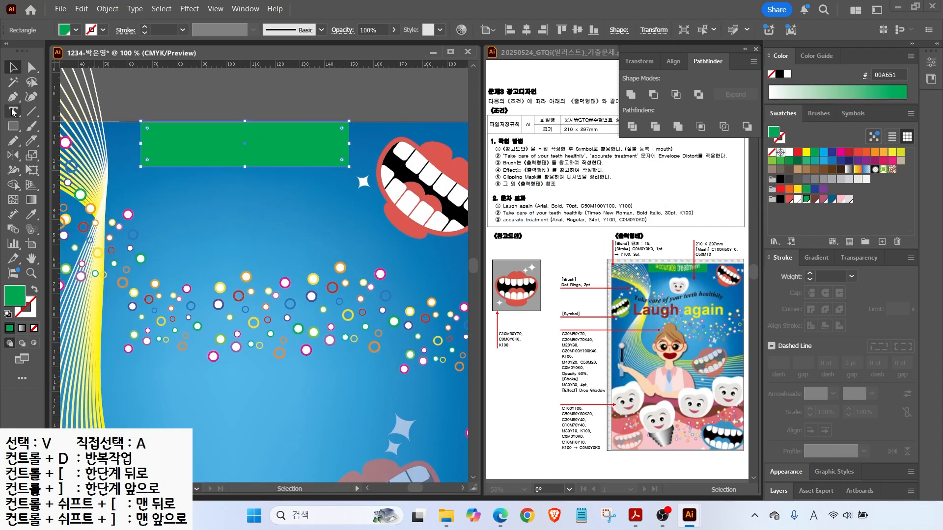
Add the text 'accurate treatment' in Arial 24 pt.
{"action": "key", "text": "t"}
{"action": "left_click", "coordinate": [182, 191]}
{"action": "type", "text": "accurate treatment"}
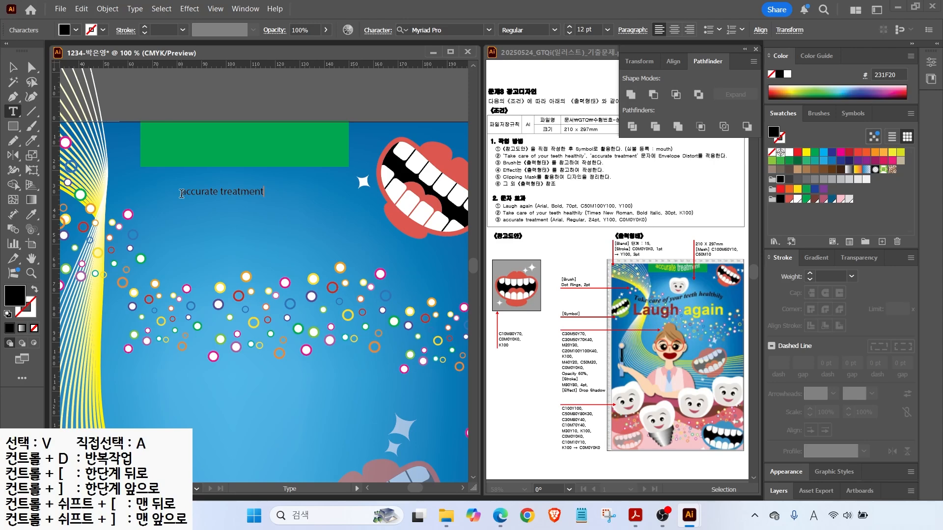
{"action": "key", "text": "Escape"}
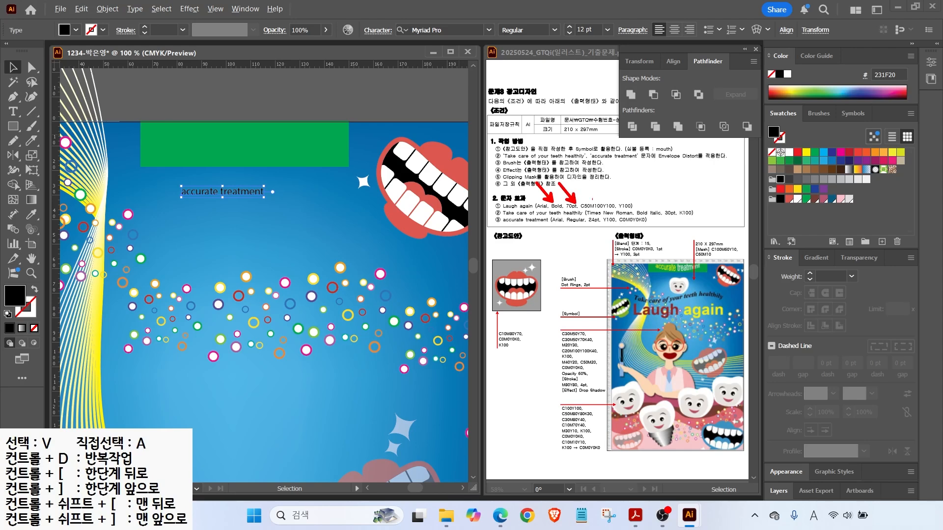
{"action": "key", "text": "Escape"}
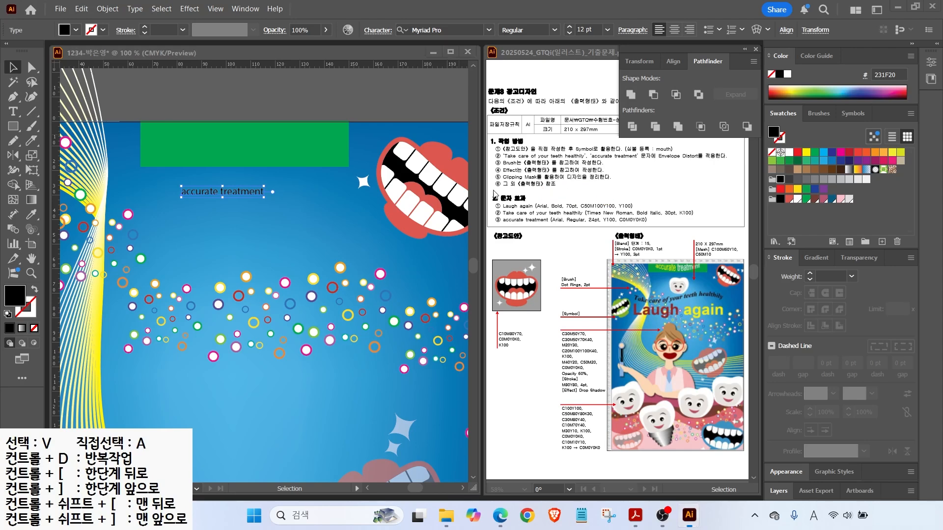
{"action": "left_click", "coordinate": [489, 32]}
{"action": "left_click", "coordinate": [425, 114]}
{"action": "left_click", "coordinate": [608, 29]}
{"action": "left_click", "coordinate": [599, 174]}
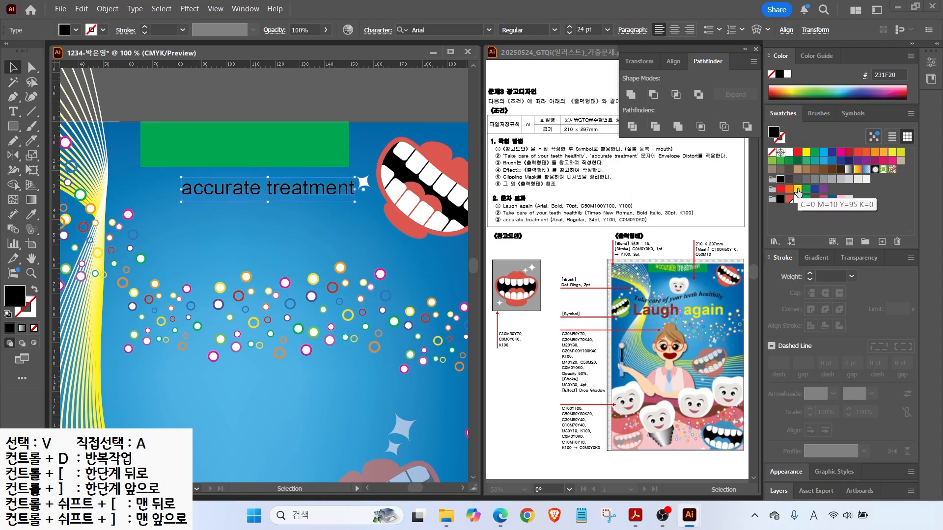
Colour the text yellow (Y 100) and move it into the green banner.
{"action": "double_click", "coordinate": [15, 296]}
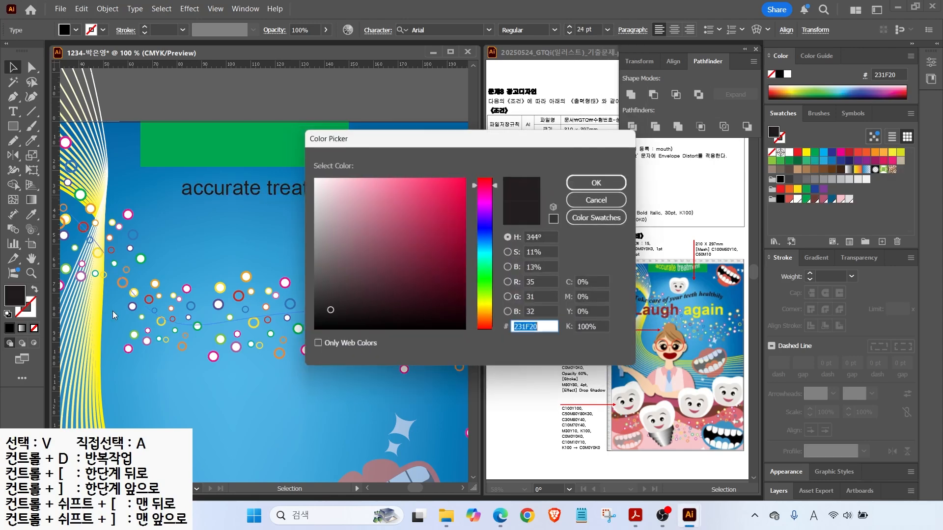
{"action": "double_click", "coordinate": [602, 312]}
{"action": "type", "text": "100"}
{"action": "key", "text": "Tab"}
{"action": "type", "text": "0"}
{"action": "key", "text": "Return"}
{"action": "left_click_drag", "start_coordinate": [206, 187], "coordinate": [183, 135]}
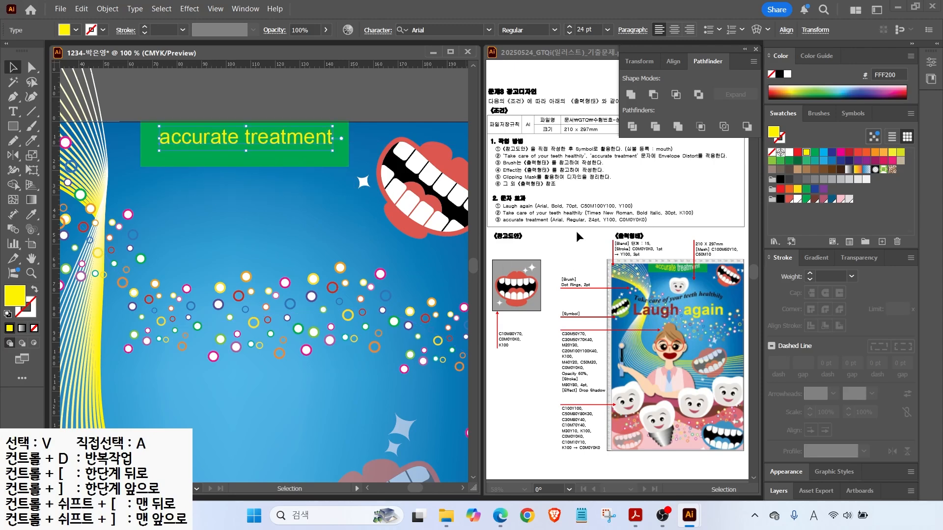
{"action": "left_click", "coordinate": [290, 193]}
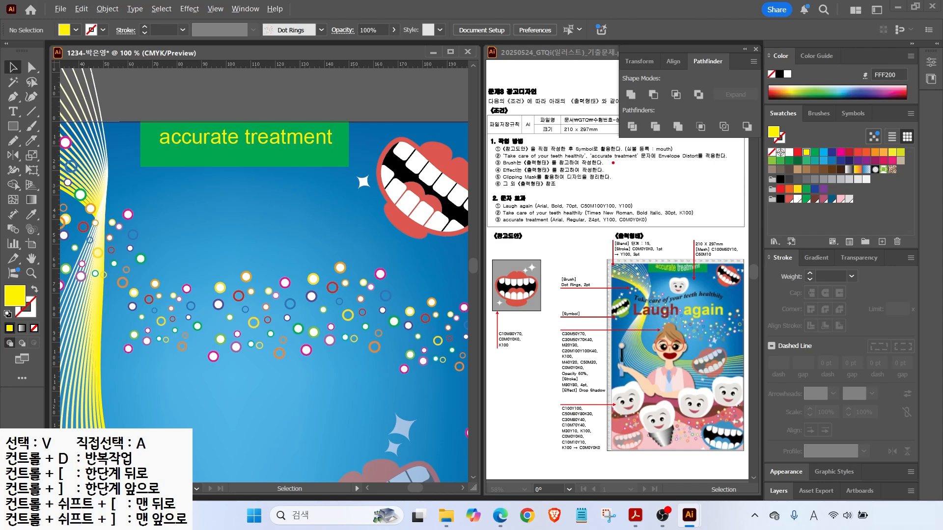
Select the 'accurate treatment' text and preview an Arc envelope warp at 50% bend.
{"action": "left_click_drag", "start_coordinate": [592, 161], "coordinate": [732, 161]}
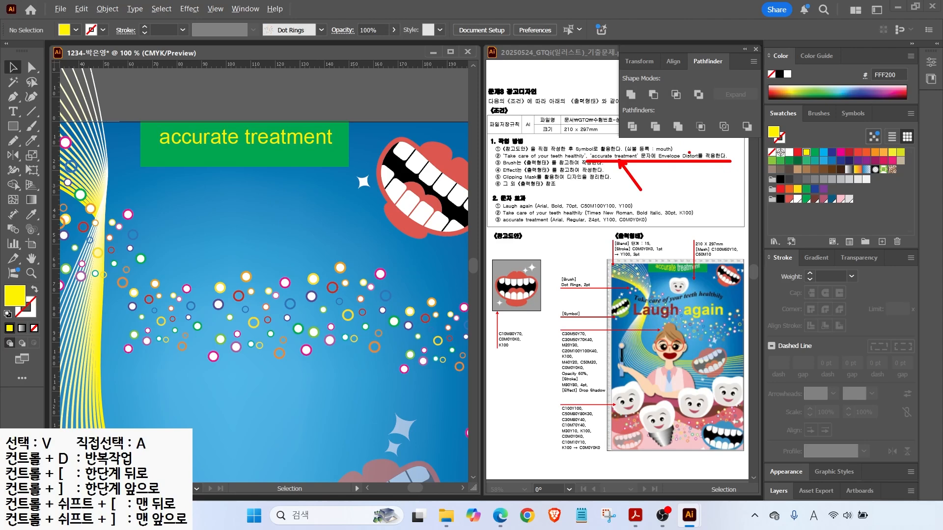
{"action": "key", "text": "Escape"}
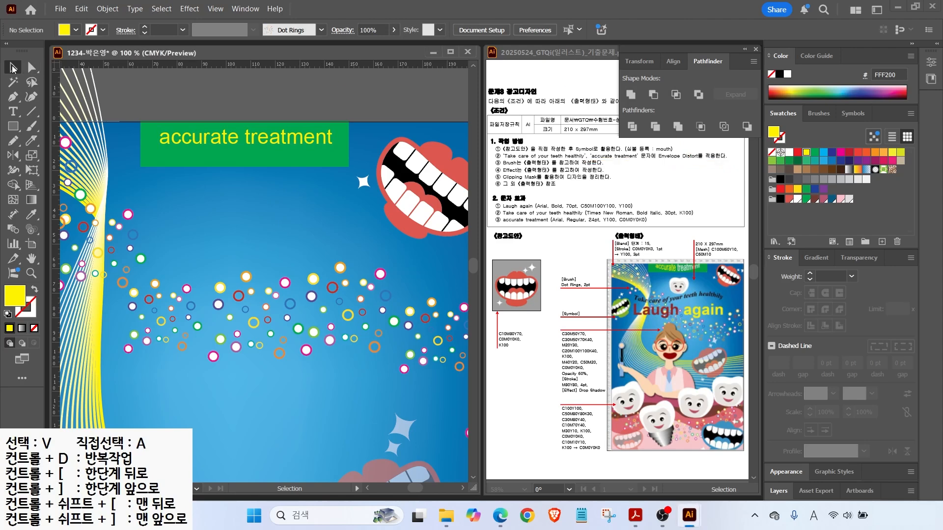
{"action": "left_click", "coordinate": [206, 140]}
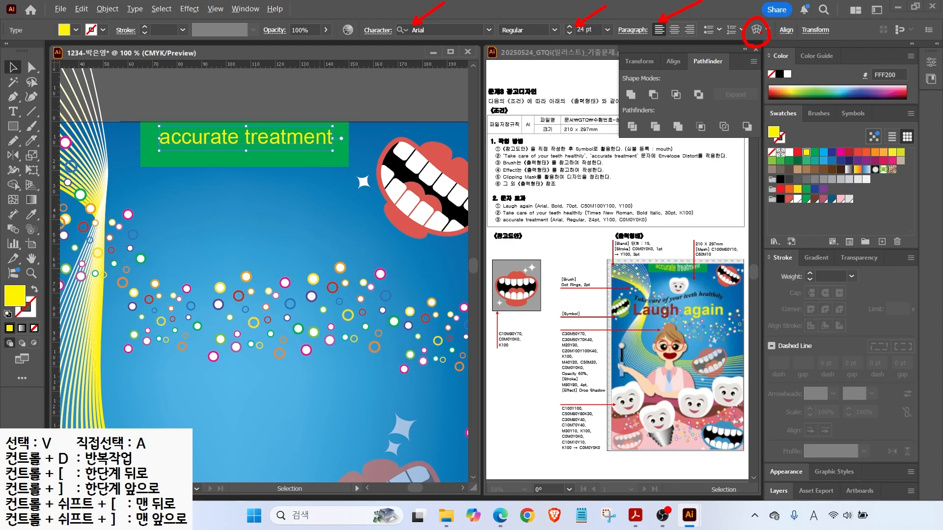
{"action": "left_click", "coordinate": [756, 30]}
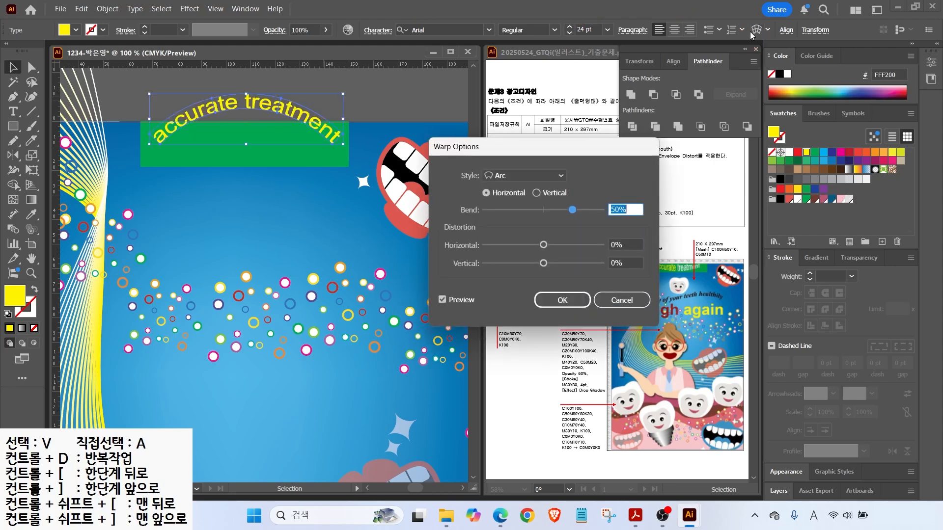
Apply an Arc Lower warp to the title with the bend reduced to 23%.
{"action": "left_click", "coordinate": [517, 177]}
{"action": "left_click", "coordinate": [513, 203]}
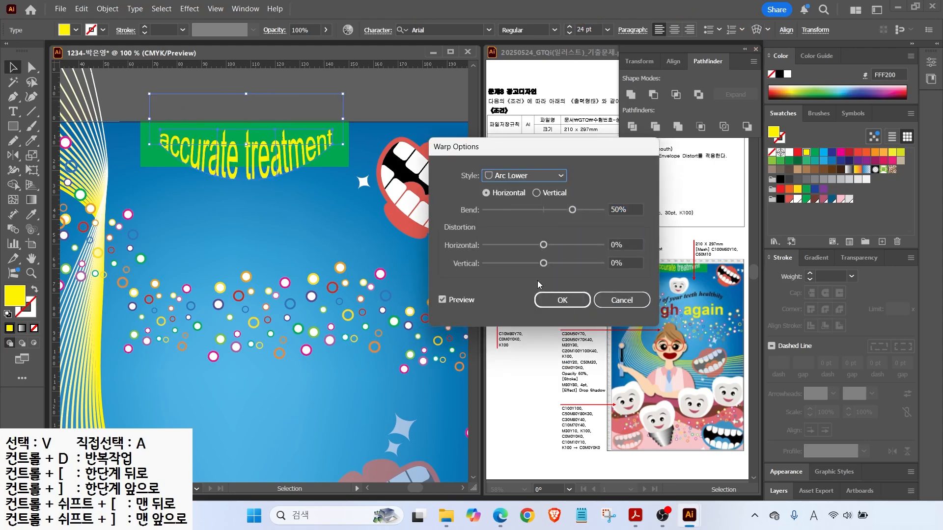
{"action": "left_click_drag", "start_coordinate": [572, 210], "coordinate": [560, 210]}
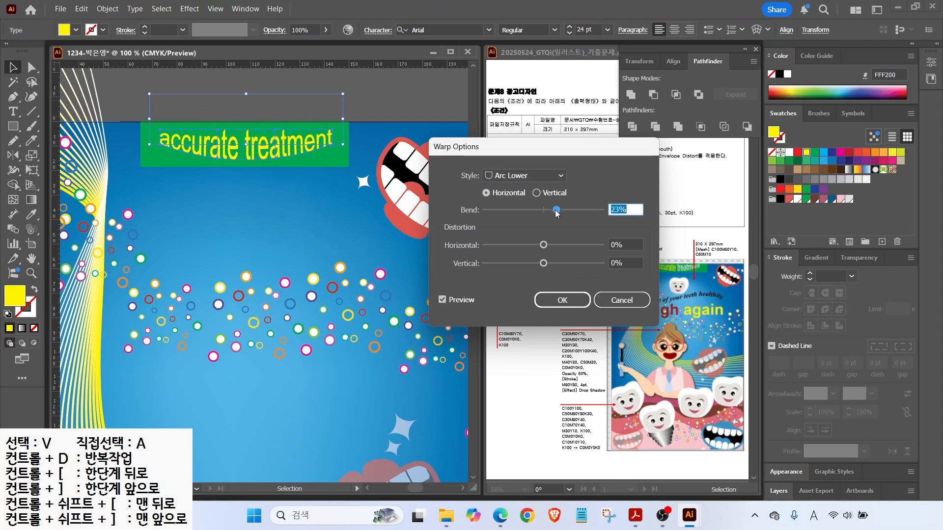
{"action": "left_click", "coordinate": [564, 302]}
{"action": "left_click", "coordinate": [13, 112]}
{"action": "double_click", "coordinate": [250, 145]}
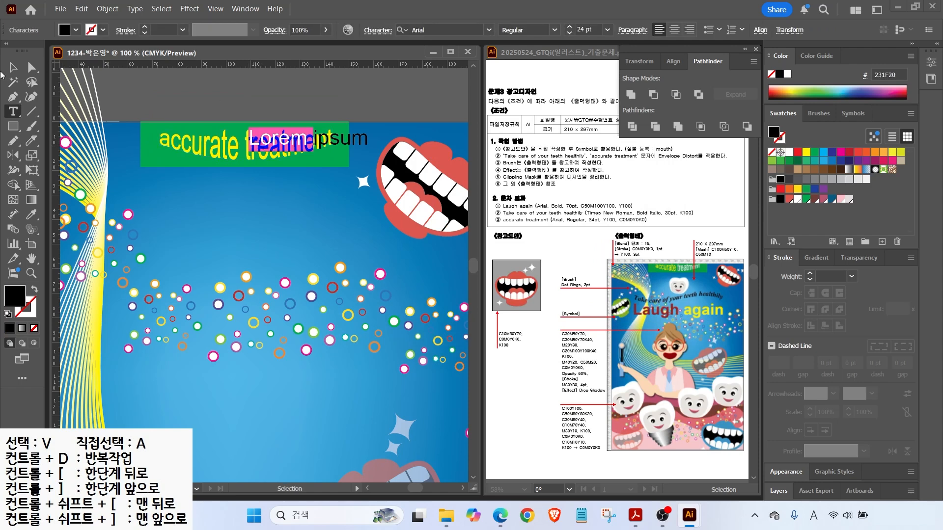
{"action": "key", "text": "Escape"}
{"action": "key", "text": "Delete"}
Turn the word 'treatment' white by setting its yellow value to 0, then exit isolation.
{"action": "double_click", "coordinate": [246, 144]}
{"action": "double_click", "coordinate": [246, 145]}
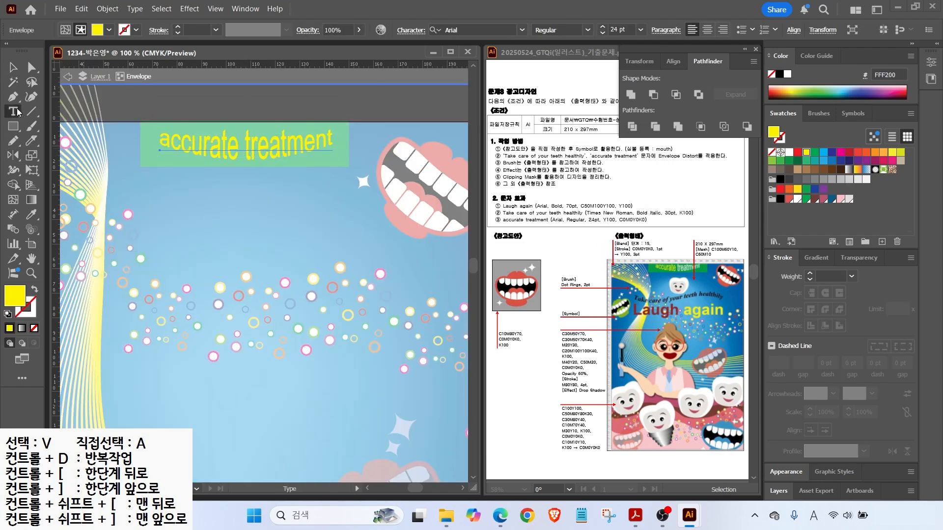
{"action": "left_click_drag", "start_coordinate": [247, 147], "coordinate": [373, 153]}
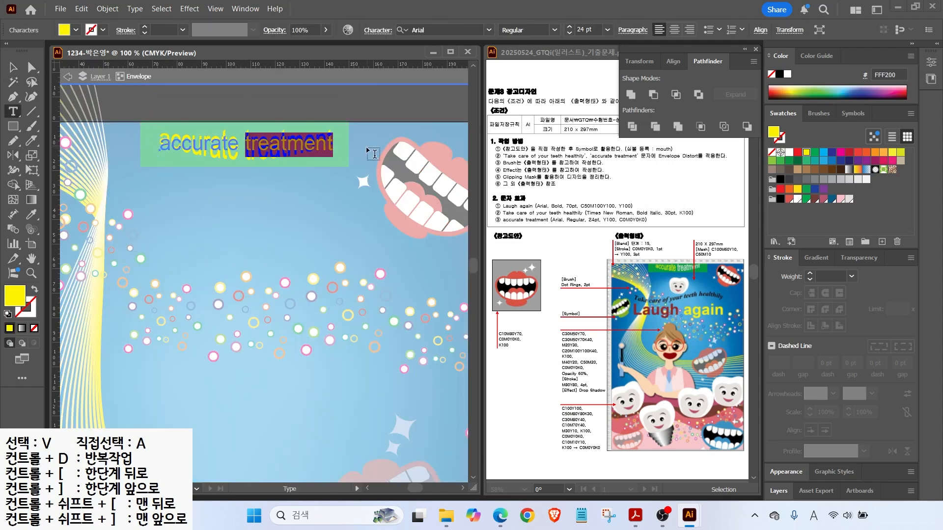
{"action": "double_click", "coordinate": [22, 304]}
{"action": "left_click_drag", "start_coordinate": [596, 314], "coordinate": [521, 325]}
{"action": "type", "text": "0"}
{"action": "key", "text": "Return"}
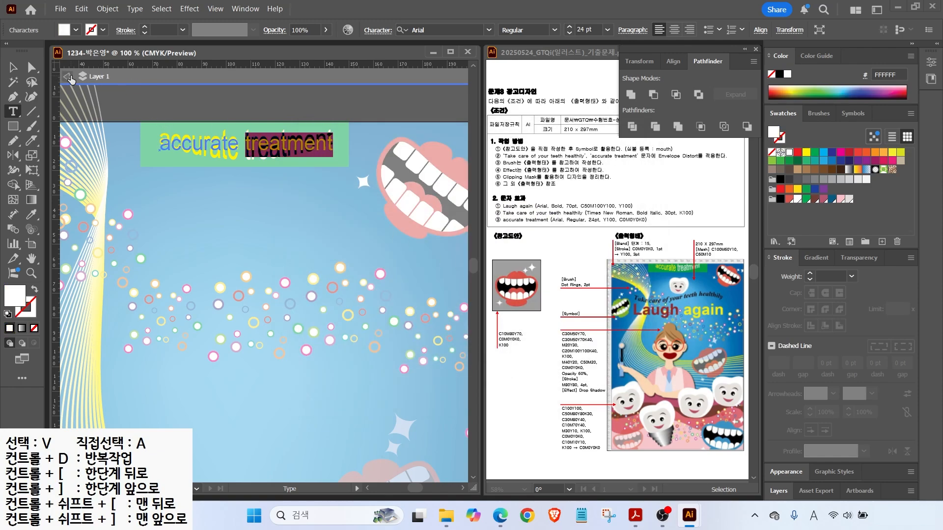
{"action": "left_click", "coordinate": [69, 77]}
{"action": "left_click", "coordinate": [68, 77]}
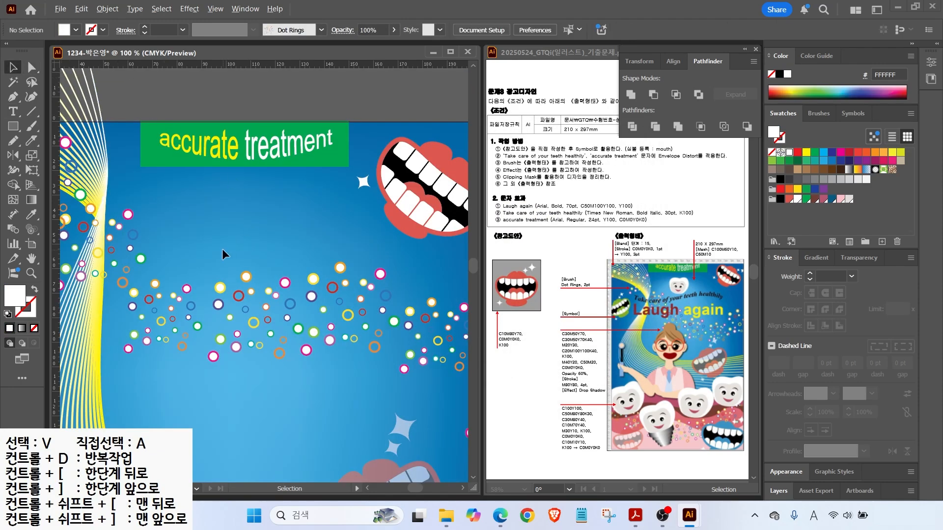
Add a 'Laugh again' headline mid-poster in bold 70 pt.
{"action": "scroll", "coordinate": [222, 248], "scroll_direction": "down", "scroll_amount": 1}
{"action": "left_click_drag", "start_coordinate": [175, 305], "coordinate": [209, 249]}
{"action": "key", "text": "t"}
{"action": "left_click", "coordinate": [194, 253]}
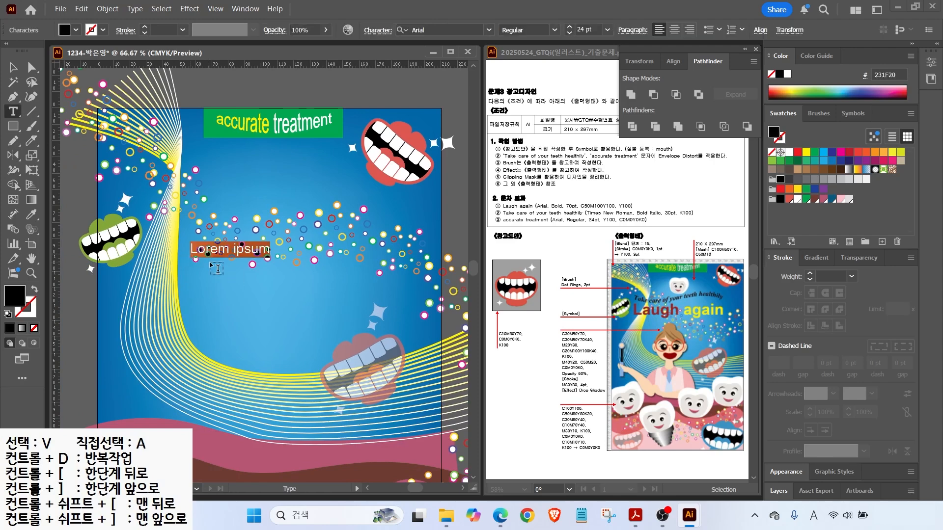
{"action": "type", "text": "Laugh again"}
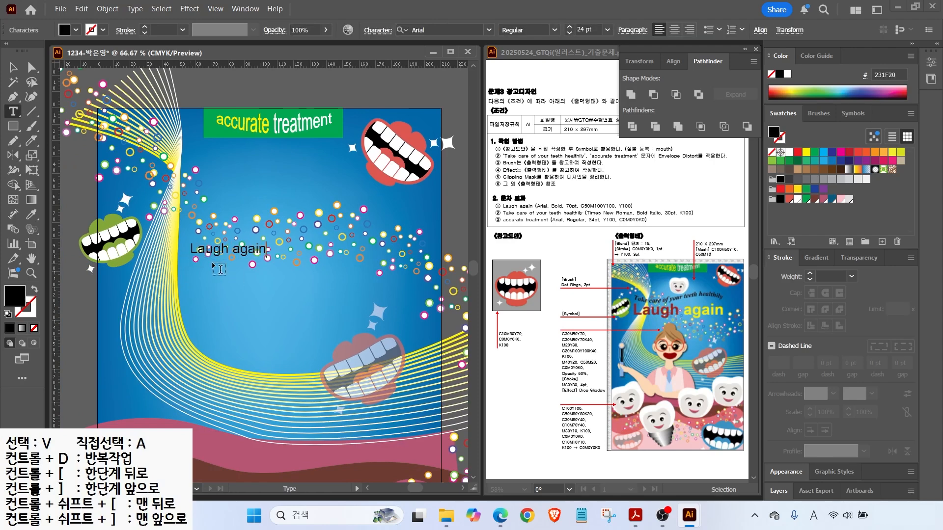
{"action": "left_click", "coordinate": [12, 68]}
{"action": "left_click", "coordinate": [554, 30]}
{"action": "left_click", "coordinate": [518, 124]}
{"action": "double_click", "coordinate": [585, 29]}
{"action": "type", "text": "70"}
{"action": "key", "text": "Return"}
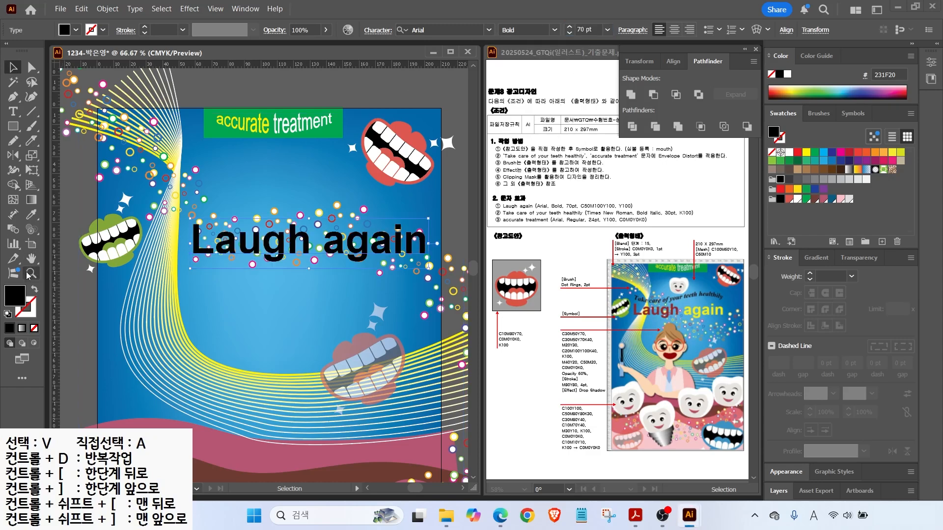
Colour the headline dark red.
{"action": "double_click", "coordinate": [15, 295]}
{"action": "key", "text": "Tab"}
{"action": "type", "text": "50"}
{"action": "key", "text": "Tab"}
{"action": "type", "text": "100"}
{"action": "key", "text": "Tab"}
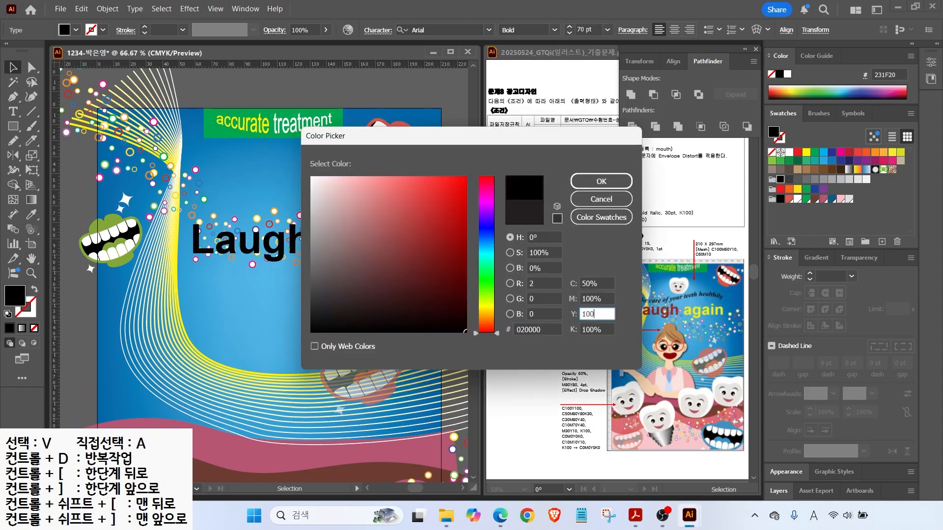
{"action": "type", "text": "100"}
{"action": "key", "text": "Tab"}
{"action": "type", "text": "0"}
{"action": "key", "text": "Return"}
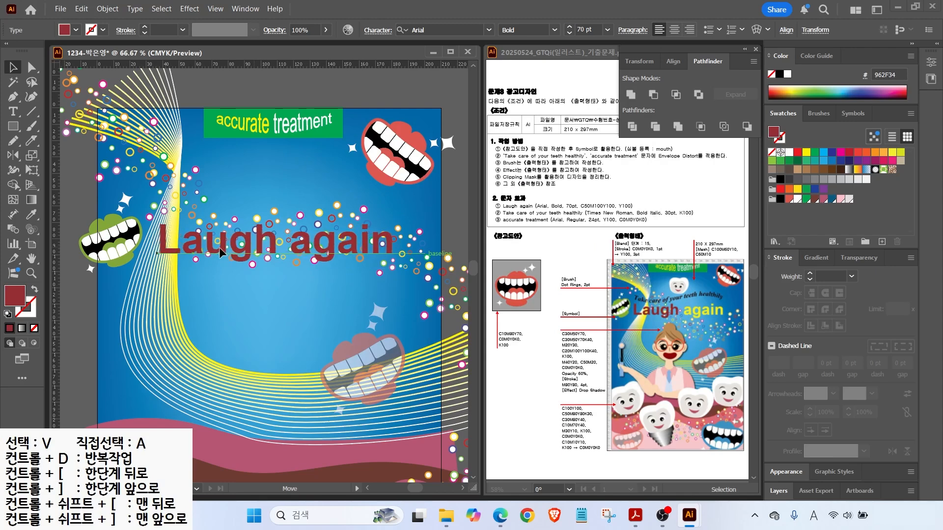
Recolour the word 'again' yellow.
{"action": "double_click", "coordinate": [292, 246]}
{"action": "double_click", "coordinate": [292, 247]}
{"action": "double_click", "coordinate": [15, 295]}
{"action": "key", "text": "Tab"}
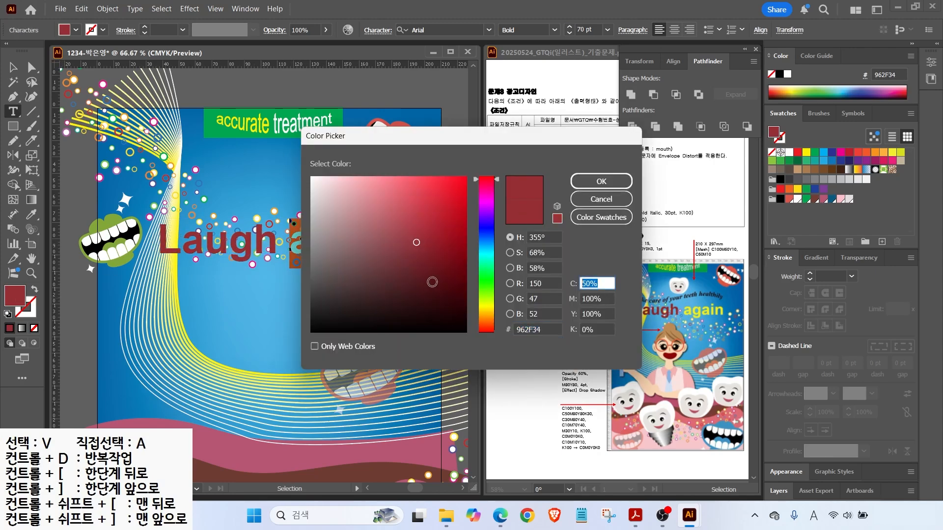
{"action": "type", "text": "0"}
{"action": "key", "text": "Tab"}
{"action": "type", "text": "0"}
{"action": "key", "text": "Tab"}
{"action": "key", "text": "Tab"}
{"action": "key", "text": "Return"}
{"action": "key", "text": "Escape"}
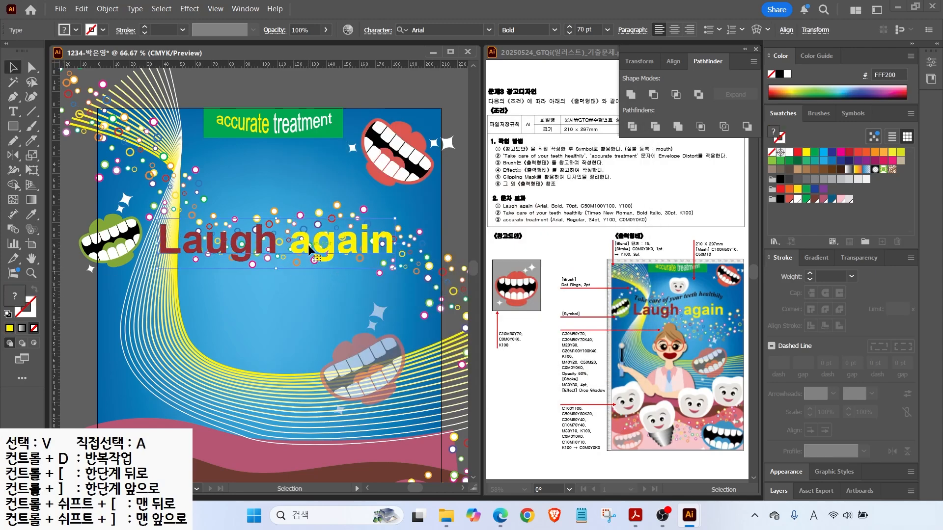
Add the 30 pt tagline 'Take care of your teeth healthily' above the headline.
{"action": "key", "text": "t"}
{"action": "left_click", "coordinate": [133, 199]}
{"action": "left_click", "coordinate": [585, 30]}
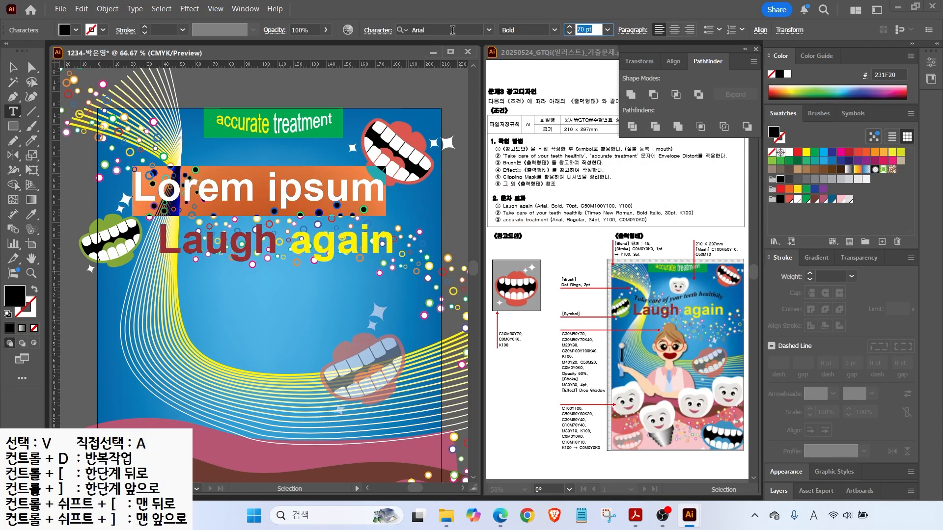
{"action": "type", "text": "30"}
{"action": "key", "text": "Return"}
{"action": "type", "text": "Take "}
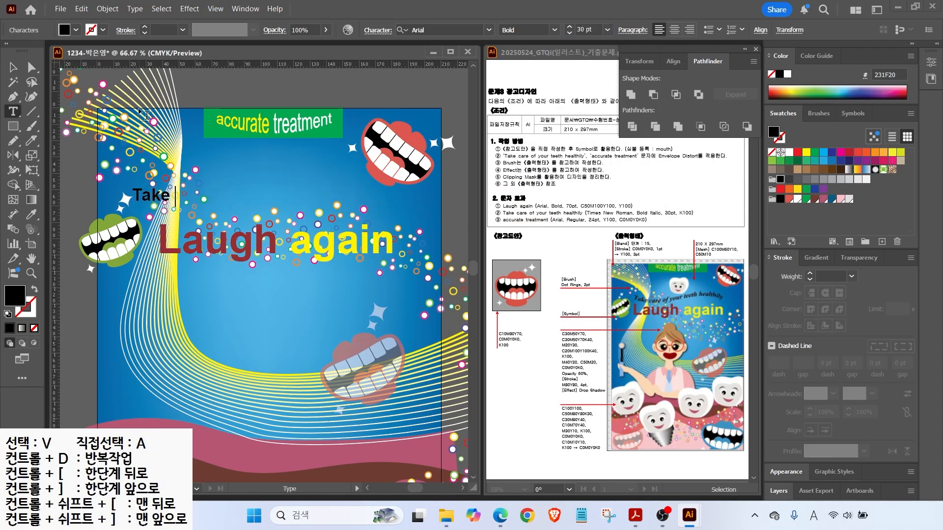
{"action": "type", "text": "care of your teeth healthily"}
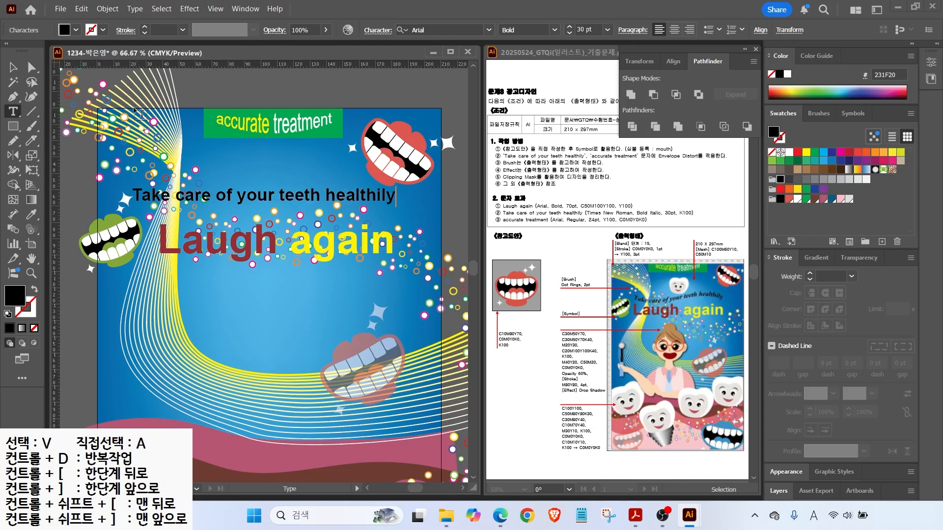
{"action": "key", "text": "Escape"}
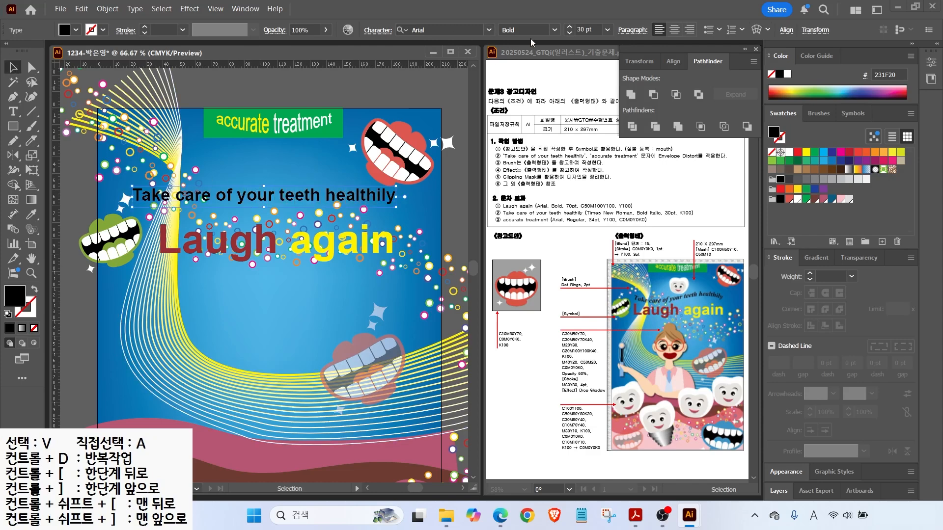
Set the tagline font to Times New Roman Bold Italic.
{"action": "left_click", "coordinate": [555, 30]}
{"action": "left_click", "coordinate": [522, 140]}
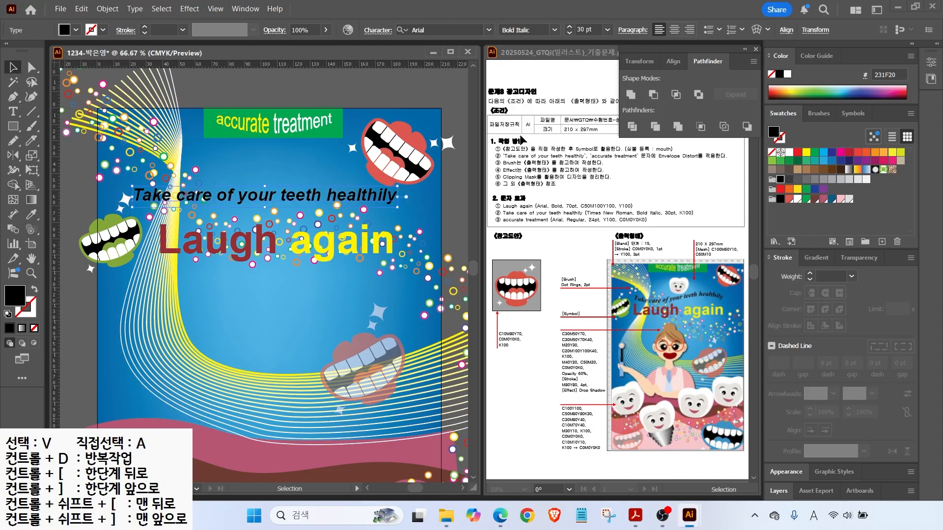
{"action": "left_click", "coordinate": [489, 31]}
{"action": "left_click", "coordinate": [432, 105]}
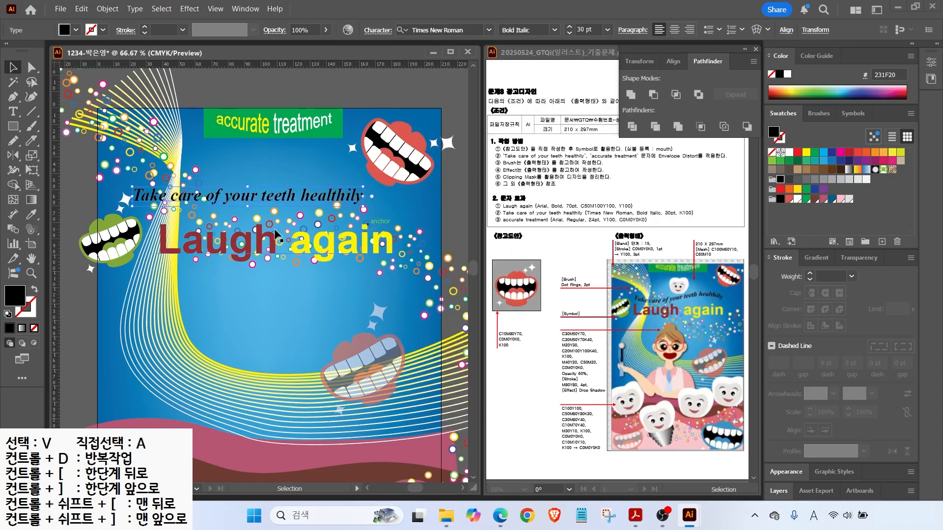
Warp the tagline with a Flag envelope at 78% bend and place it above 'Laugh again'.
{"action": "key", "text": "alt+shift+ctrl+w"}
{"action": "left_click", "coordinate": [523, 175]}
{"action": "left_click", "coordinate": [513, 292]}
{"action": "mouse_move", "coordinate": [573, 209]}
{"action": "left_mouse_down"}
{"action": "mouse_move", "coordinate": [565, 212]}
{"action": "mouse_move", "coordinate": [590, 211]}
{"action": "left_mouse_up"}
{"action": "left_click", "coordinate": [562, 300]}
{"action": "left_click_drag", "start_coordinate": [255, 208], "coordinate": [280, 209]}
{"action": "scroll", "coordinate": [117, 269], "scroll_direction": "down", "scroll_amount": 3}
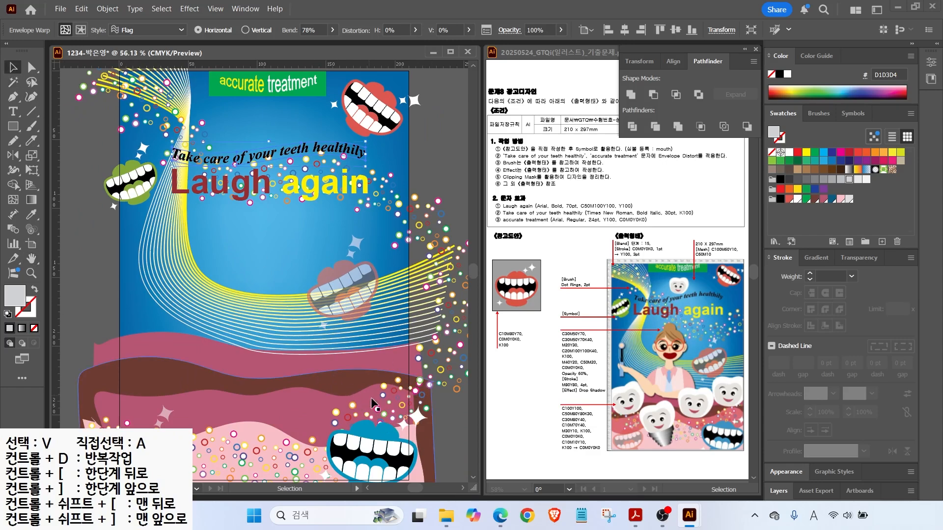
{"action": "left_click", "coordinate": [454, 422]}
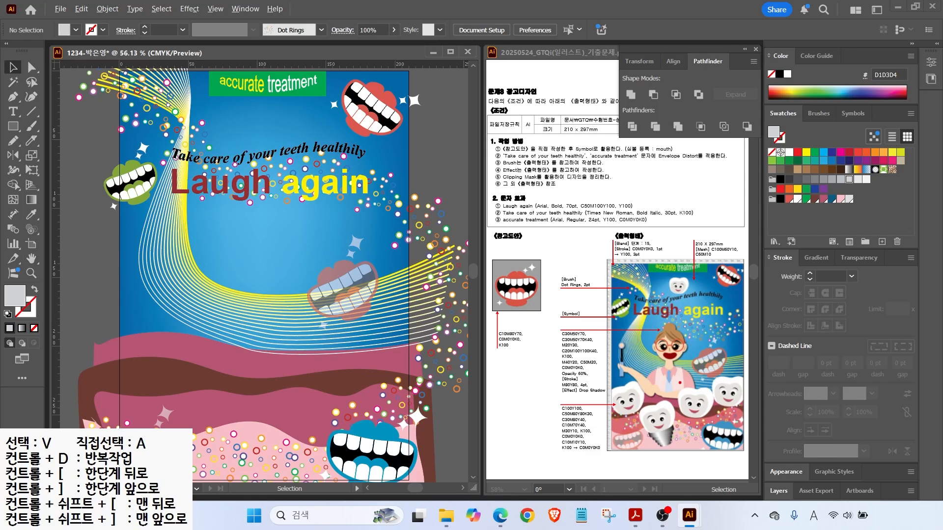
Select all the existing poster artwork and lock it in place.
{"action": "key", "text": "Escape"}
{"action": "key", "text": "ctrl+a"}
{"action": "left_click", "coordinate": [107, 8]}
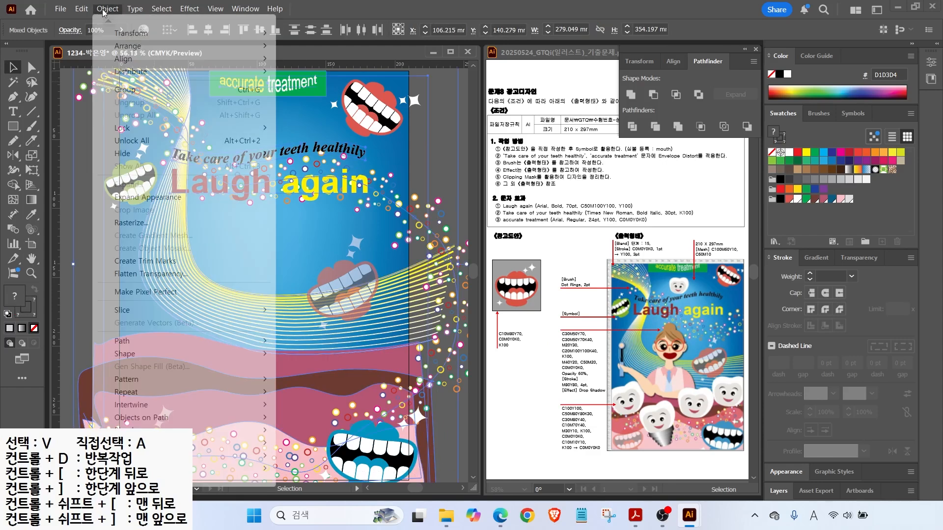
{"action": "mouse_move", "coordinate": [124, 128]}
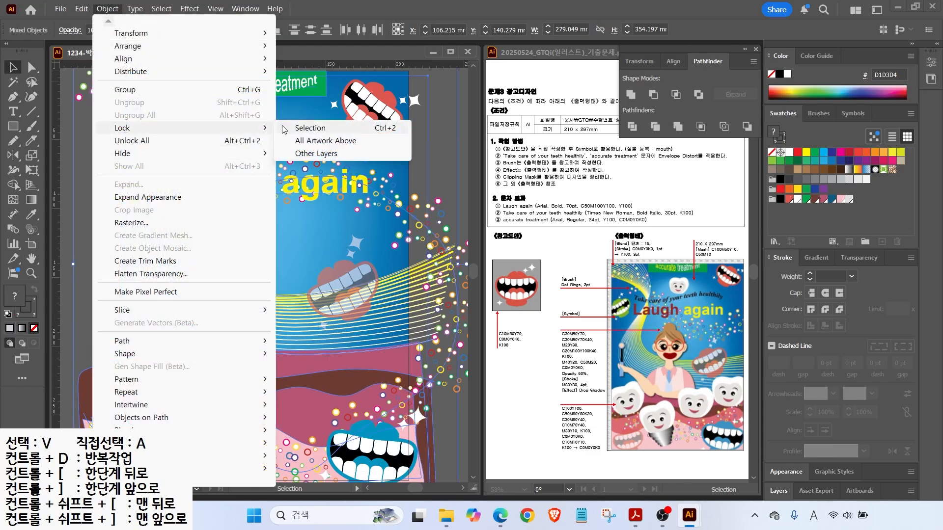
{"action": "left_click", "coordinate": [311, 129]}
{"action": "scroll", "coordinate": [308, 396], "scroll_direction": "up", "scroll_amount": 2}
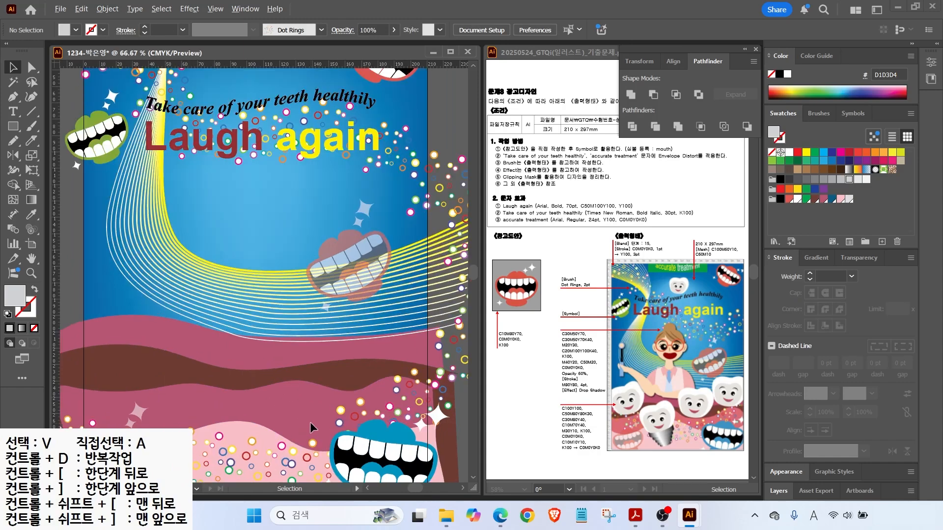
{"action": "scroll", "coordinate": [310, 422], "scroll_direction": "down", "scroll_amount": 3}
{"action": "scroll", "coordinate": [287, 407], "scroll_direction": "up", "scroll_amount": 3}
Draw three overlapping ovals for the tooth: two tilted lobes and a flatter base.
{"action": "left_click", "coordinate": [13, 127]}
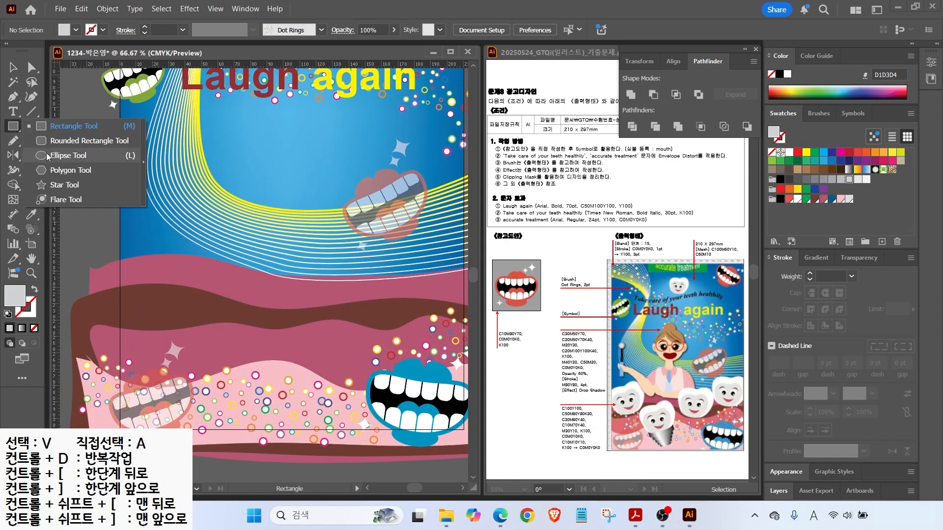
{"action": "left_click", "coordinate": [68, 155]}
{"action": "left_click", "coordinate": [637, 412]}
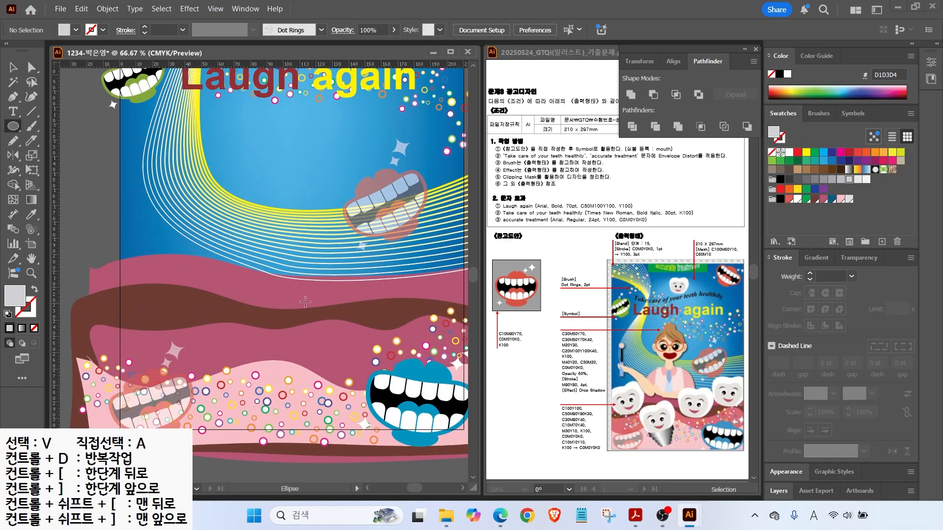
{"action": "left_click_drag", "start_coordinate": [132, 183], "coordinate": [212, 280]}
{"action": "left_click", "coordinate": [13, 67]}
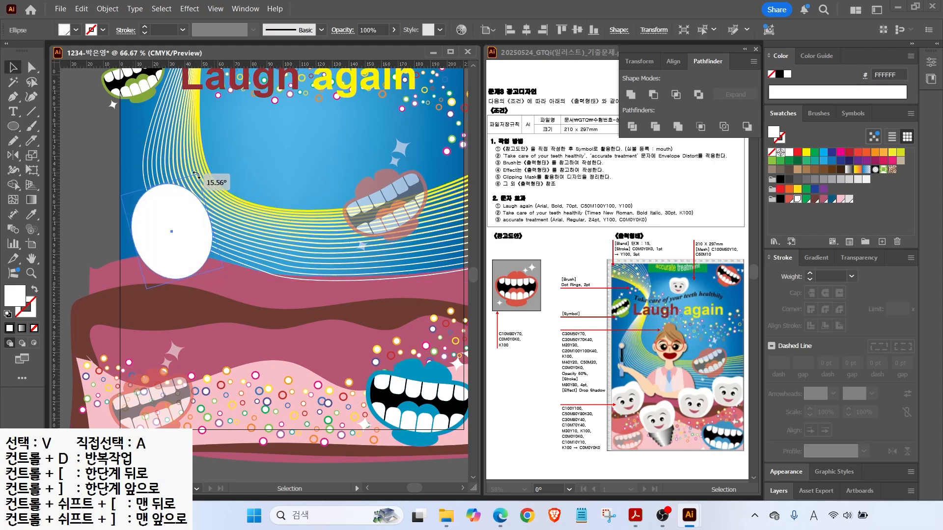
{"action": "left_click_drag", "start_coordinate": [172, 230], "coordinate": [200, 231]}
{"action": "left_click_drag", "start_coordinate": [240, 181], "coordinate": [253, 196]}
{"action": "left_click", "coordinate": [13, 127]}
{"action": "left_click_drag", "start_coordinate": [140, 226], "coordinate": [228, 281]}
{"action": "left_click", "coordinate": [13, 67]}
{"action": "left_click", "coordinate": [170, 207], "text": "shift"}
{"action": "left_click", "coordinate": [221, 210], "text": "shift"}
Adjust the flat base oval and unite the three ovals into one tooth shape.
{"action": "left_click", "coordinate": [631, 95]}
{"action": "left_click", "coordinate": [84, 183]}
{"action": "key", "text": "ctrl+z"}
{"action": "left_click", "coordinate": [90, 213]}
{"action": "scroll", "coordinate": [164, 241], "scroll_direction": "up", "scroll_amount": 3}
{"action": "left_click", "coordinate": [128, 261]}
{"action": "left_click_drag", "start_coordinate": [92, 278], "coordinate": [100, 277]}
{"action": "left_click_drag", "start_coordinate": [303, 395], "coordinate": [181, 291]}
{"action": "left_click", "coordinate": [631, 94]}
Make a scaled-down copy centred inside the tooth and fill it light grey.
{"action": "key", "text": "ctrl+minus"}
{"action": "key", "text": "a"}
{"action": "left_click_drag", "start_coordinate": [216, 214], "coordinate": [238, 253]}
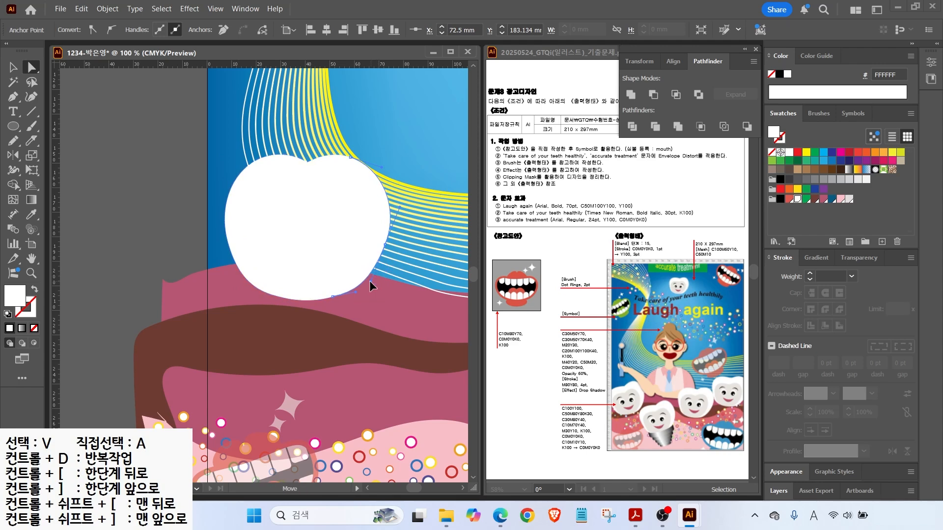
{"action": "key", "text": "v"}
{"action": "key", "text": "ctrl+shift+a"}
{"action": "left_click_drag", "start_coordinate": [342, 217], "coordinate": [316, 251]}
{"action": "left_click_drag", "start_coordinate": [361, 189], "coordinate": [318, 228]}
{"action": "left_click_drag", "start_coordinate": [283, 287], "coordinate": [328, 252]}
{"action": "left_click", "coordinate": [849, 198]}
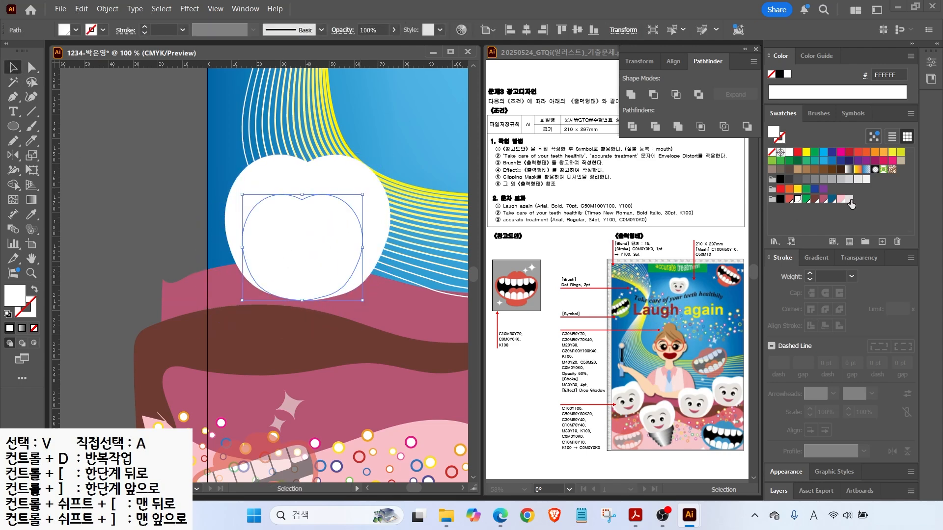
Add brown, darker brown and peach CMYK swatches through New Swatch.
{"action": "left_click", "coordinate": [882, 241]}
{"action": "type", "text": "30"}
{"action": "key", "text": "Tab"}
{"action": "type", "text": "50"}
{"action": "key", "text": "Tab"}
{"action": "type", "text": "70"}
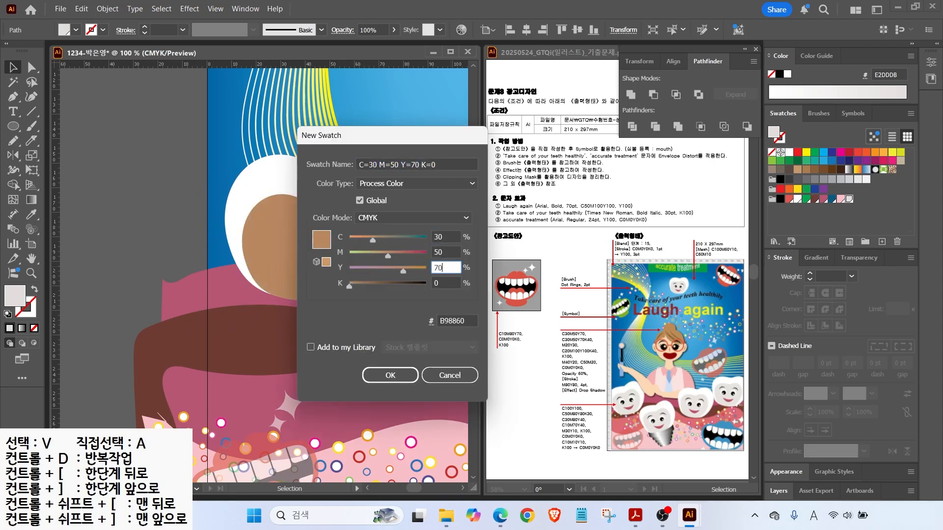
{"action": "key", "text": "Tab"}
{"action": "key", "text": "Return"}
{"action": "left_click", "coordinate": [882, 241]}
{"action": "left_click_drag", "start_coordinate": [451, 234], "coordinate": [369, 225]}
{"action": "key", "text": "Tab"}
{"action": "key", "text": "Tab"}
{"action": "key", "text": "Tab"}
{"action": "type", "text": "40"}
{"action": "key", "text": "Return"}
{"action": "left_click", "coordinate": [882, 242]}
{"action": "left_click_drag", "start_coordinate": [449, 237], "coordinate": [334, 233]}
{"action": "type", "text": "0"}
{"action": "key", "text": "Tab"}
{"action": "type", "text": "20"}
Add dark red and pink CMYK swatches.
{"action": "key", "text": "Tab"}
{"action": "type", "text": "30"}
{"action": "key", "text": "Tab"}
{"action": "key", "text": "0"}
{"action": "key", "text": "Return"}
{"action": "left_click", "coordinate": [882, 242]}
{"action": "left_click_drag", "start_coordinate": [449, 236], "coordinate": [327, 239]}
{"action": "type", "text": "20"}
{"action": "key", "text": "Tab"}
{"action": "type", "text": "100"}
{"action": "key", "text": "Tab"}
{"action": "type", "text": "100\t40"}
Add blue and orange-red CMYK swatches, then fill the inner shape light pink.
{"action": "key", "text": "Tab"}
{"action": "key", "text": "Return"}
{"action": "left_click", "coordinate": [882, 242]}
{"action": "left_click_drag", "start_coordinate": [449, 237], "coordinate": [329, 238]}
{"action": "type", "text": "0"}
{"action": "key", "text": "Tab"}
{"action": "type", "text": "40"}
{"action": "key", "text": "Tab"}
{"action": "type", "text": "20"}
{"action": "key", "text": "Tab"}
{"action": "type", "text": "0"}
{"action": "key", "text": "Return"}
{"action": "left_click", "coordinate": [882, 242]}
{"action": "left_click_drag", "start_coordinate": [449, 236], "coordinate": [374, 234]}
{"action": "type", "text": "0"}
{"action": "key", "text": "Tab"}
{"action": "type", "text": "5"}
{"action": "left_click_drag", "start_coordinate": [449, 237], "coordinate": [396, 237]}
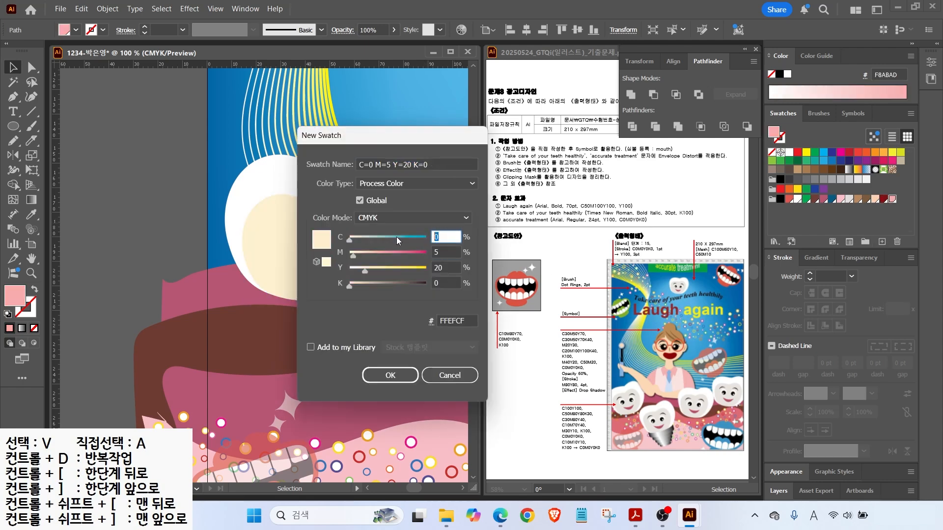
{"action": "type", "text": "50"}
{"action": "key", "text": "Tab"}
{"action": "type", "text": "20"}
{"action": "key", "text": "Tab"}
{"action": "type", "text": "0"}
{"action": "key", "text": "Return"}
{"action": "left_click", "coordinate": [882, 242]}
{"action": "left_click_drag", "start_coordinate": [450, 236], "coordinate": [390, 236]}
{"action": "type", "text": "0"}
{"action": "key", "text": "Tab"}
{"action": "type", "text": "80"}
{"action": "key", "text": "Tab"}
{"action": "type", "text": "80"}
{"action": "key", "text": "Return"}
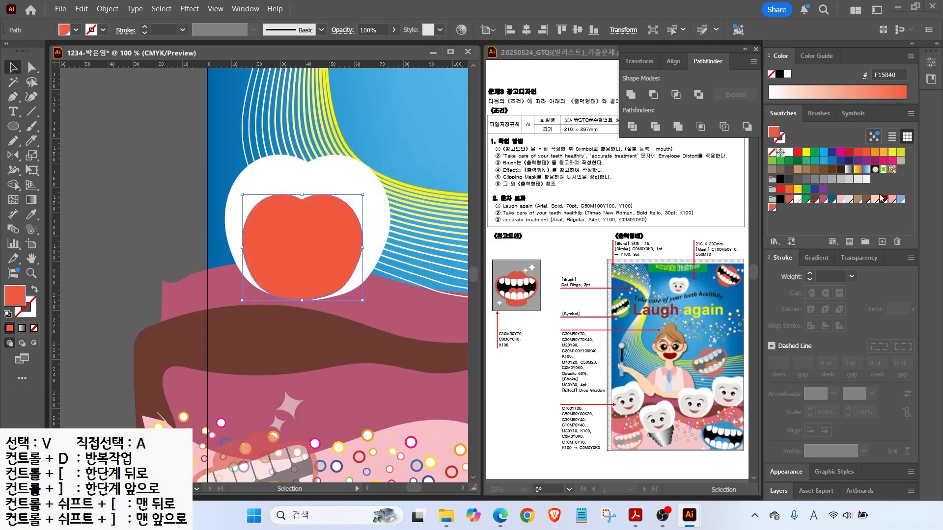
{"action": "left_click", "coordinate": [879, 198]}
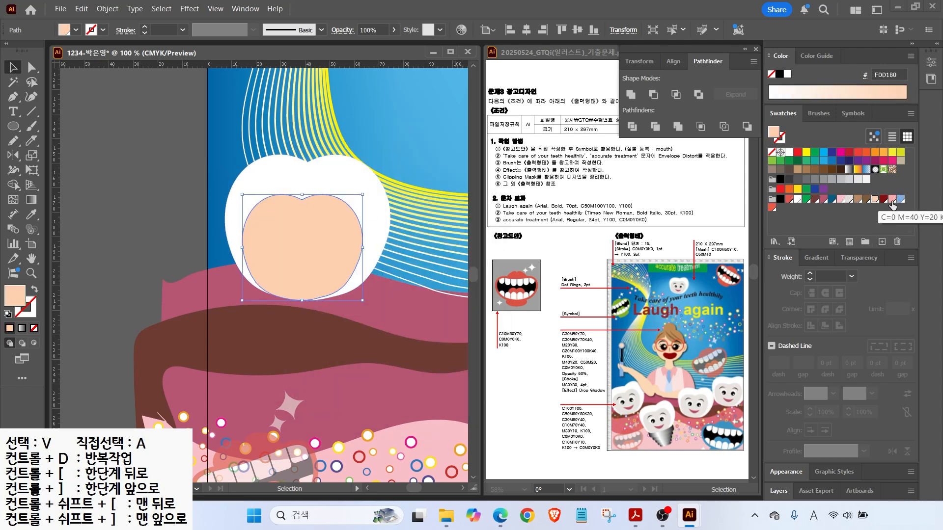
{"action": "left_click", "coordinate": [841, 199]}
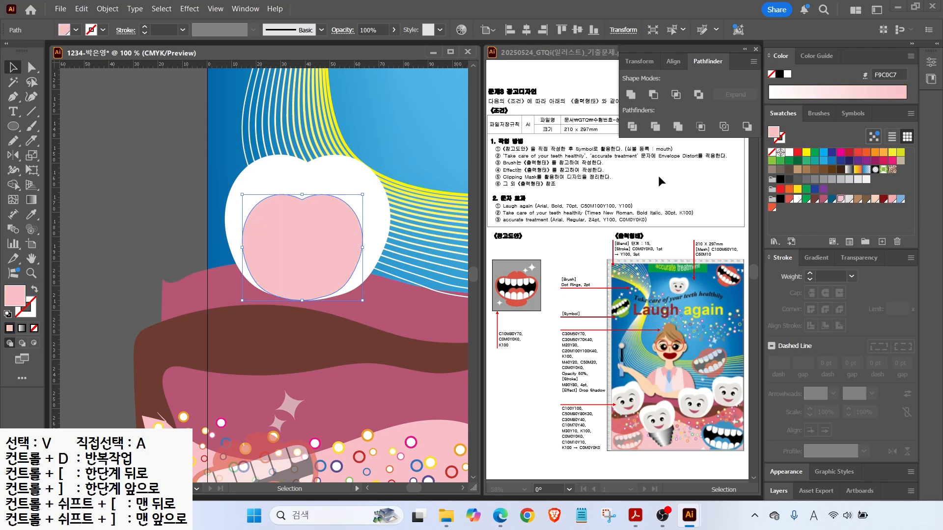
Fill the inner face light grey and slightly reposition and enlarge it.
{"action": "left_click", "coordinate": [849, 199]}
{"action": "left_click_drag", "start_coordinate": [311, 228], "coordinate": [316, 235]}
{"action": "left_click_drag", "start_coordinate": [366, 189], "coordinate": [369, 186]}
{"action": "key", "text": "ctrl+plus"}
Draw an eye with a black pupil and a white highlight on the face.
{"action": "key", "text": "l"}
{"action": "left_click_drag", "start_coordinate": [231, 184], "coordinate": [287, 239]}
{"action": "mouse_move", "coordinate": [252, 198]}
{"action": "left_mouse_down"}
{"action": "mouse_move", "coordinate": [286, 237]}
{"action": "mouse_move", "coordinate": [246, 217]}
{"action": "mouse_move", "coordinate": [270, 233]}
{"action": "left_mouse_up"}
{"action": "left_click", "coordinate": [779, 200]}
{"action": "left_click", "coordinate": [796, 199]}
{"action": "key", "text": "v"}
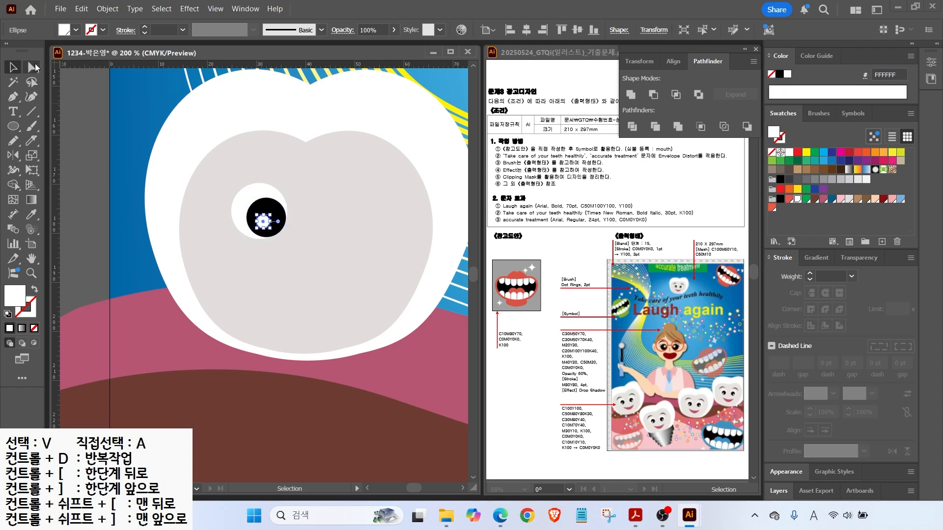
{"action": "left_click", "coordinate": [276, 203], "text": "shift"}
{"action": "left_click_drag", "start_coordinate": [276, 203], "coordinate": [271, 202]}
Make a pink smile by cutting a flattened ellipse copy from a mouth circle with Minus Front.
{"action": "key", "text": "l"}
{"action": "mouse_move", "coordinate": [268, 262]}
{"action": "left_mouse_down"}
{"action": "mouse_move", "coordinate": [349, 316]}
{"action": "mouse_move", "coordinate": [348, 337]}
{"action": "left_mouse_up"}
{"action": "left_click", "coordinate": [884, 199]}
{"action": "key", "text": "v"}
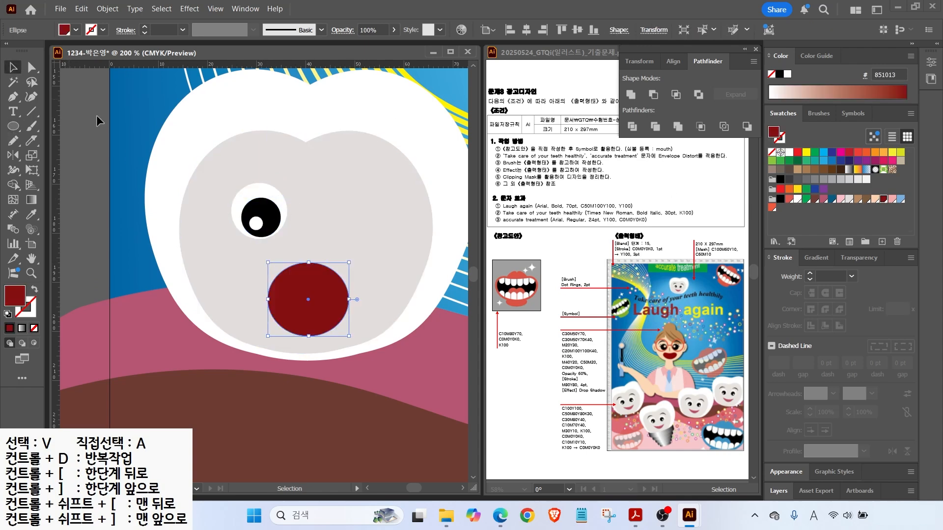
{"action": "left_click", "coordinate": [823, 199]}
{"action": "left_click_drag", "start_coordinate": [323, 289], "coordinate": [344, 265]}
{"action": "left_click_drag", "start_coordinate": [309, 317], "coordinate": [310, 299]}
{"action": "left_click_drag", "start_coordinate": [268, 272], "coordinate": [254, 272]}
{"action": "left_click_drag", "start_coordinate": [320, 271], "coordinate": [320, 281]}
{"action": "left_click", "coordinate": [315, 327], "text": "shift"}
{"action": "left_click", "coordinate": [653, 94]}
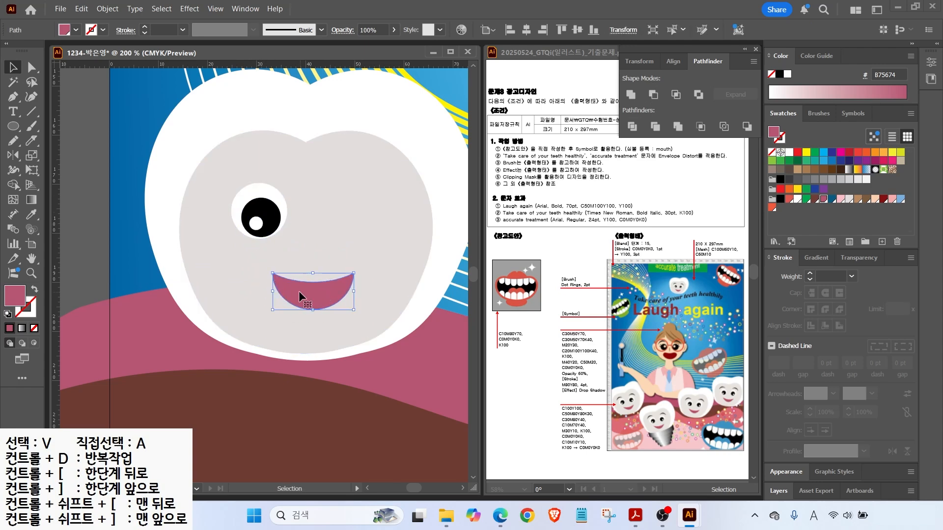
Cut two black ellipses into a crescent eyebrow and move it above the eye.
{"action": "key", "text": "l"}
{"action": "left_click_drag", "start_coordinate": [294, 164], "coordinate": [371, 231]}
{"action": "left_click", "coordinate": [780, 199]}
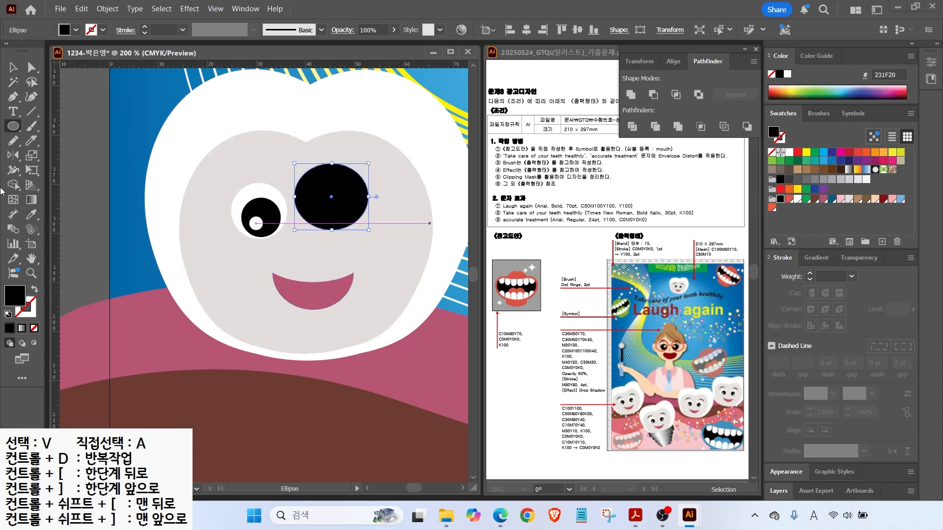
{"action": "key", "text": "v"}
{"action": "left_click", "coordinate": [353, 198]}
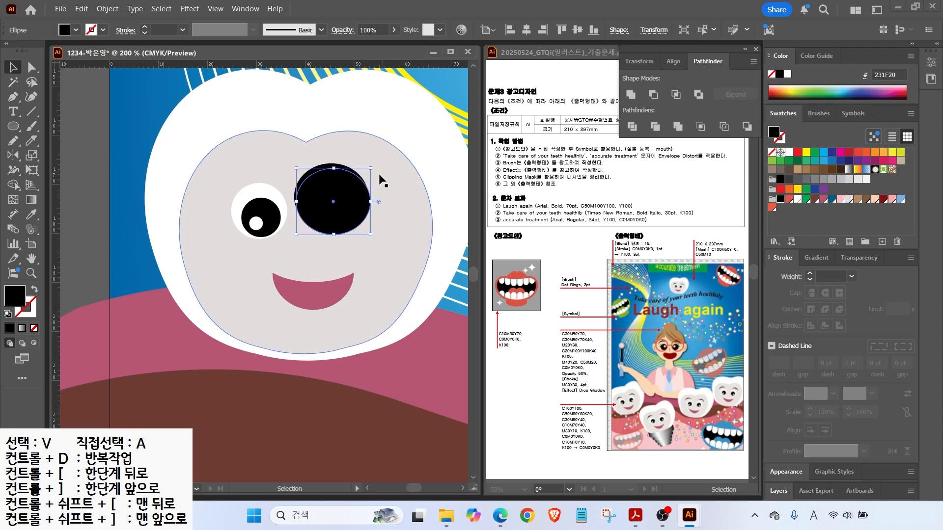
{"action": "left_click_drag", "start_coordinate": [372, 202], "coordinate": [385, 202]}
{"action": "left_click_drag", "start_coordinate": [360, 204], "coordinate": [358, 206]}
{"action": "left_click", "coordinate": [318, 169], "text": "shift"}
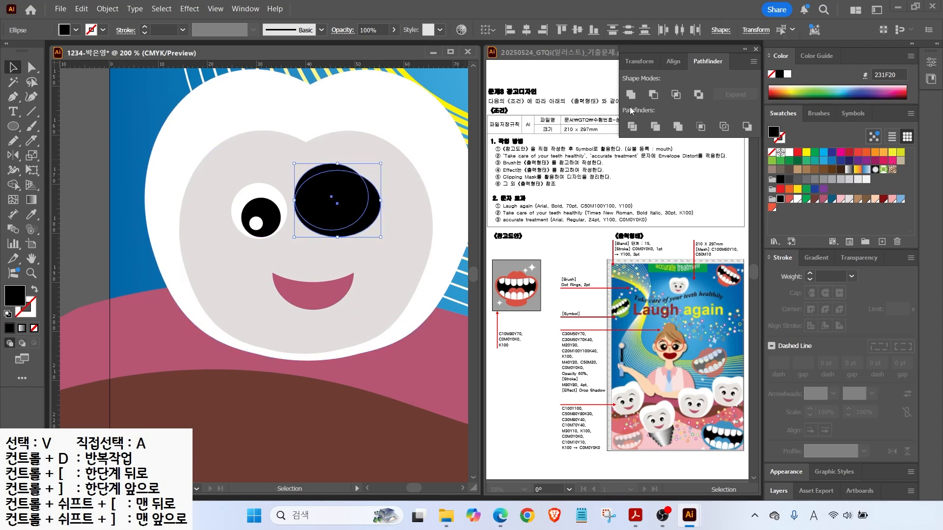
{"action": "left_click", "coordinate": [653, 94]}
{"action": "left_click_drag", "start_coordinate": [318, 172], "coordinate": [254, 170]}
Mirror a copy of the eye and eyebrow across the face's centre with Reflect.
{"action": "left_click", "coordinate": [258, 211], "text": "shift"}
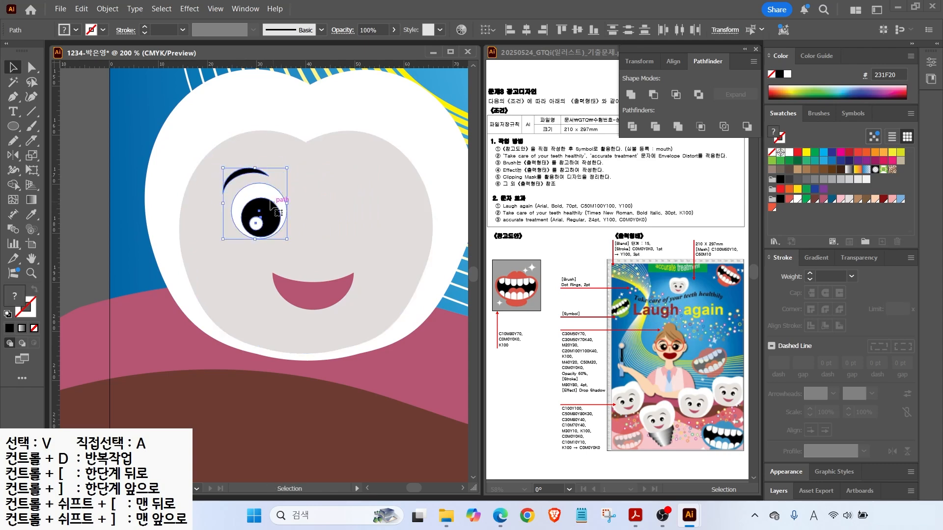
{"action": "key", "text": "o"}
{"action": "left_click", "coordinate": [307, 143], "text": "alt"}
{"action": "left_click", "coordinate": [476, 308]}
{"action": "key", "text": "v"}
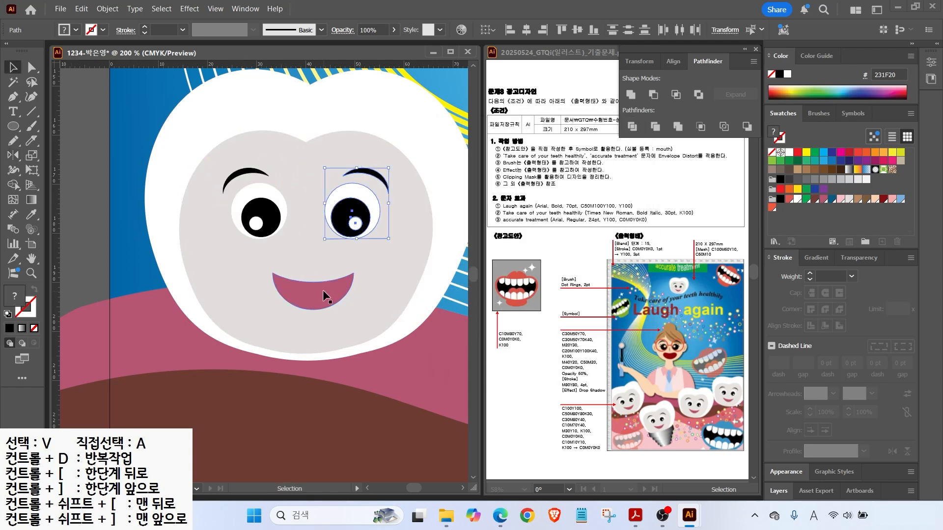
{"action": "left_click", "coordinate": [314, 284]}
{"action": "scroll", "coordinate": [126, 228], "scroll_direction": "down", "scroll_amount": 3}
Group the tooth character and place copies along the gums, rotating one upright.
{"action": "right_click", "coordinate": [213, 206]}
{"action": "left_click", "coordinate": [245, 236]}
{"action": "left_click_drag", "start_coordinate": [186, 247], "coordinate": [168, 289]}
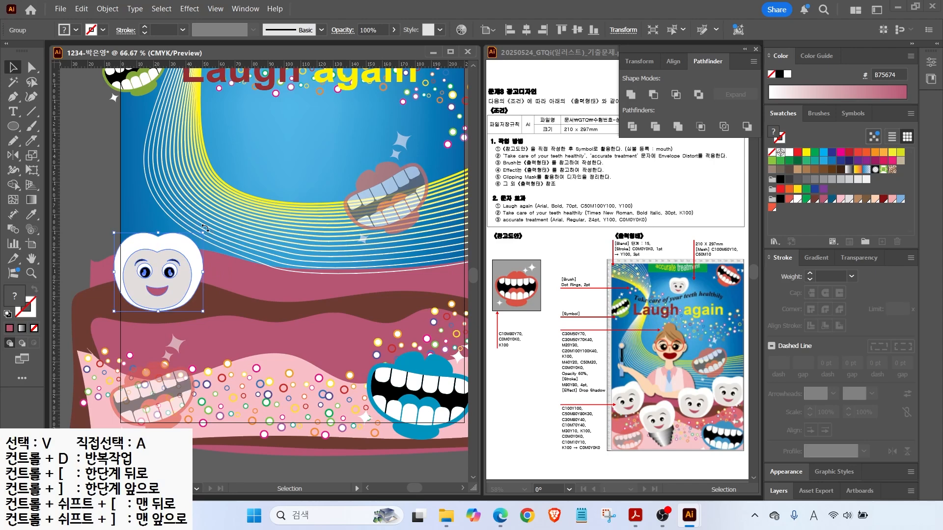
{"action": "left_click_drag", "start_coordinate": [183, 251], "coordinate": [364, 262]}
{"action": "left_click_drag", "start_coordinate": [403, 263], "coordinate": [349, 251]}
{"action": "left_click_drag", "start_coordinate": [309, 299], "coordinate": [403, 255]}
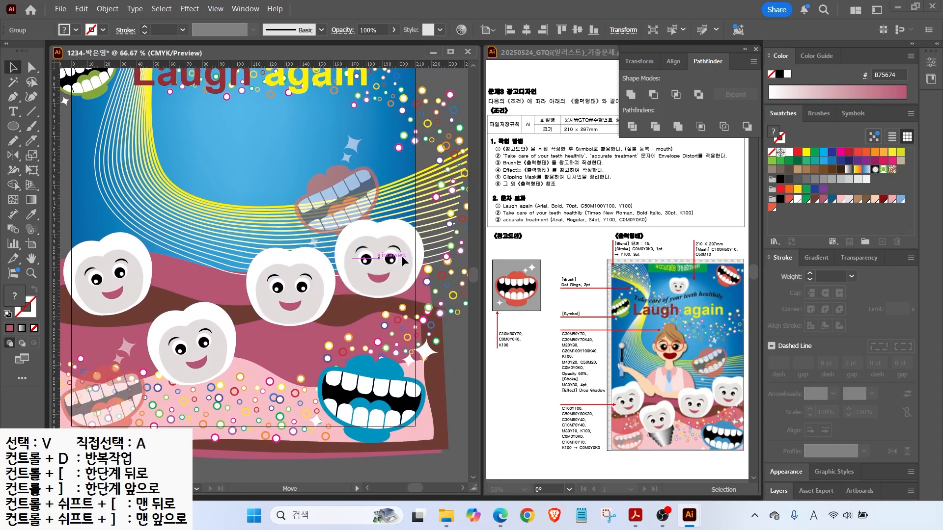
Place a smaller, tilted tooth copy above the title.
{"action": "scroll", "coordinate": [390, 217], "scroll_direction": "down", "scroll_amount": 1}
{"action": "left_click_drag", "start_coordinate": [390, 217], "coordinate": [394, 277]}
{"action": "left_click_drag", "start_coordinate": [393, 294], "coordinate": [313, 99]}
{"action": "left_click_drag", "start_coordinate": [292, 122], "coordinate": [291, 123]}
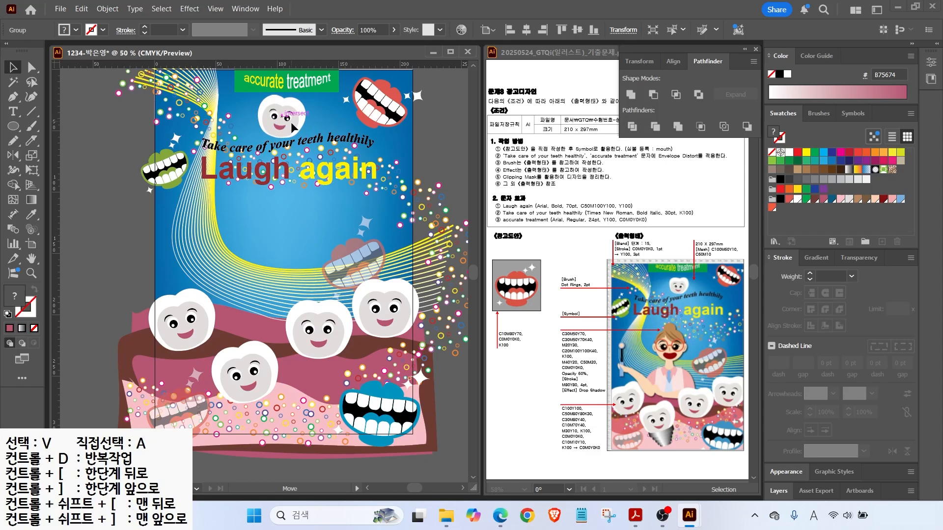
{"action": "left_click", "coordinate": [252, 311]}
Draw a small rectangle on the gums and give it a white-to-black gradient.
{"action": "scroll", "coordinate": [295, 420], "scroll_direction": "up", "scroll_amount": 2}
{"action": "left_click_drag", "start_coordinate": [296, 420], "coordinate": [303, 358]}
{"action": "right_click", "coordinate": [14, 126]}
{"action": "left_click", "coordinate": [61, 127]}
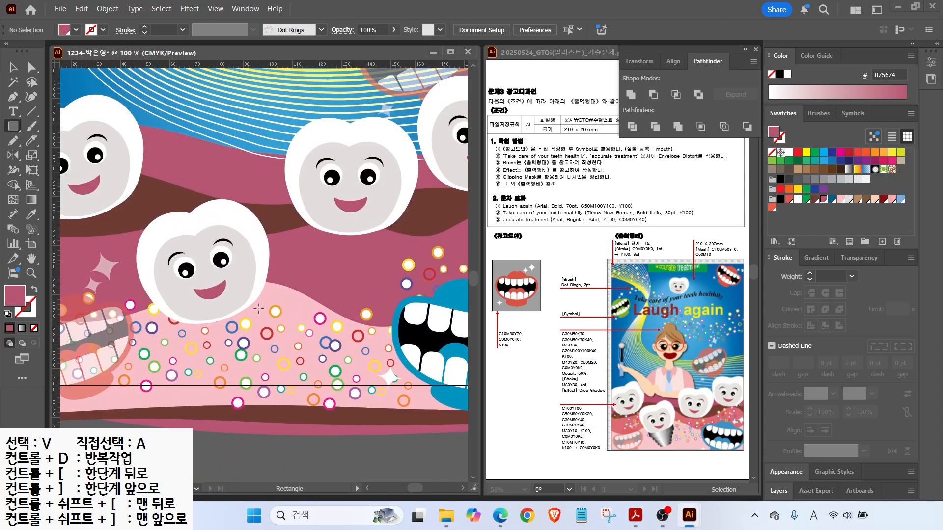
{"action": "left_click_drag", "start_coordinate": [261, 308], "coordinate": [350, 324]}
{"action": "key", "text": "period"}
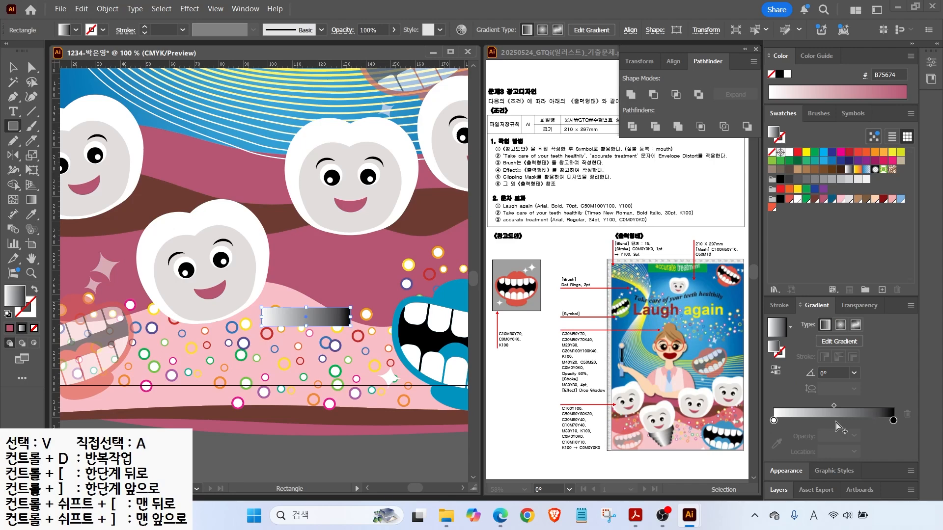
Make the rectangle's gradient black-white-black, with the white stop near 45% and black at 0%.
{"action": "left_click_drag", "start_coordinate": [774, 420], "coordinate": [821, 420]}
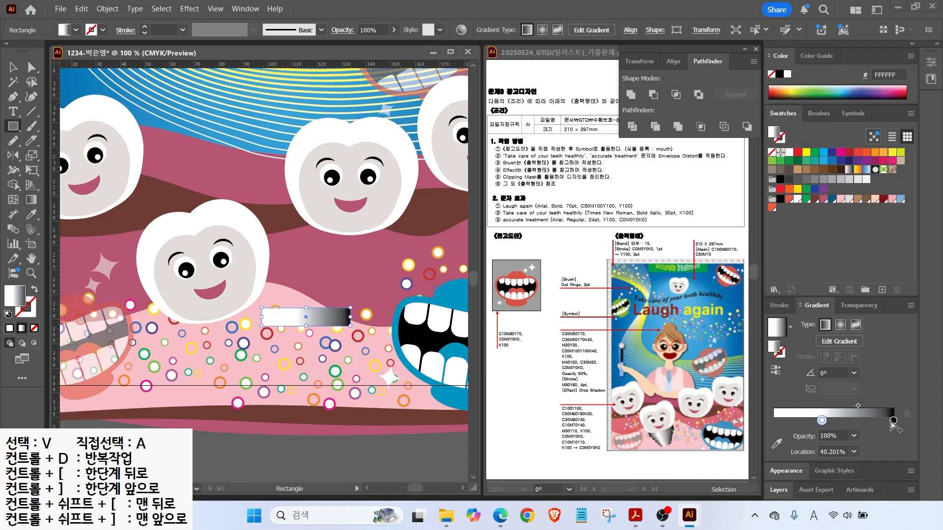
{"action": "left_click_drag", "start_coordinate": [893, 420], "coordinate": [774, 420]}
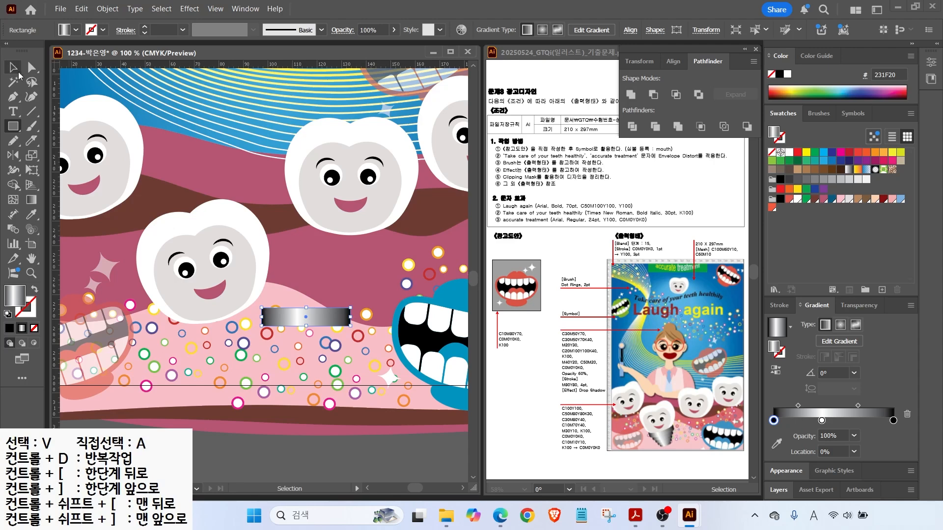
{"action": "left_click_drag", "start_coordinate": [13, 126], "coordinate": [49, 155]}
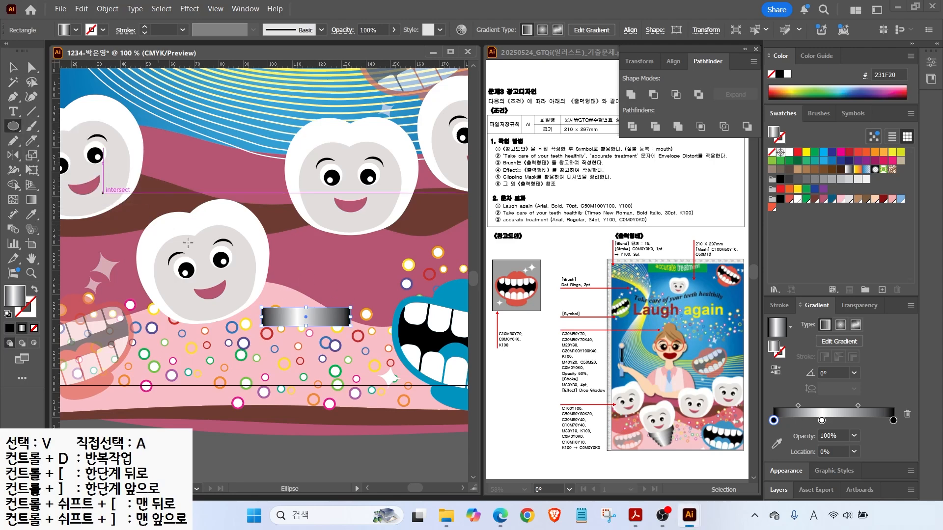
Unite an ellipse with the small gradient rectangle into one rounded shape in Pathfinder.
{"action": "scroll", "coordinate": [288, 322], "scroll_direction": "up", "scroll_amount": 2}
{"action": "left_click_drag", "start_coordinate": [215, 323], "coordinate": [392, 288]}
{"action": "left_click", "coordinate": [13, 68]}
{"action": "left_click_drag", "start_coordinate": [280, 257], "coordinate": [339, 308]}
{"action": "left_click", "coordinate": [632, 96]}
Duplicate the shape downward into five progressively smaller, narrower gradient bands.
{"action": "left_click_drag", "start_coordinate": [392, 295], "coordinate": [387, 297]}
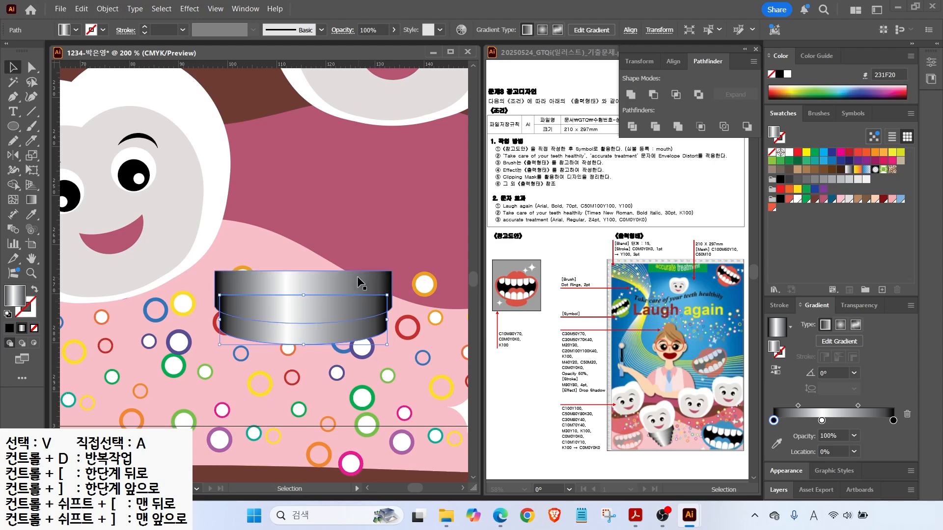
{"action": "left_click_drag", "start_coordinate": [367, 308], "coordinate": [366, 328]}
{"action": "left_click_drag", "start_coordinate": [387, 315], "coordinate": [352, 379]}
{"action": "left_click_drag", "start_coordinate": [373, 363], "coordinate": [365, 369]}
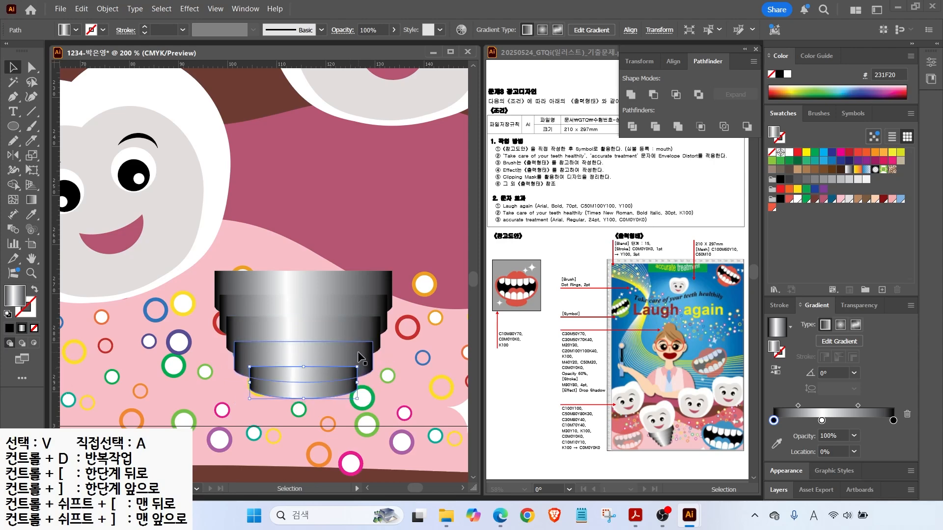
{"action": "left_click", "coordinate": [370, 361]}
{"action": "left_click_drag", "start_coordinate": [374, 361], "coordinate": [369, 362]}
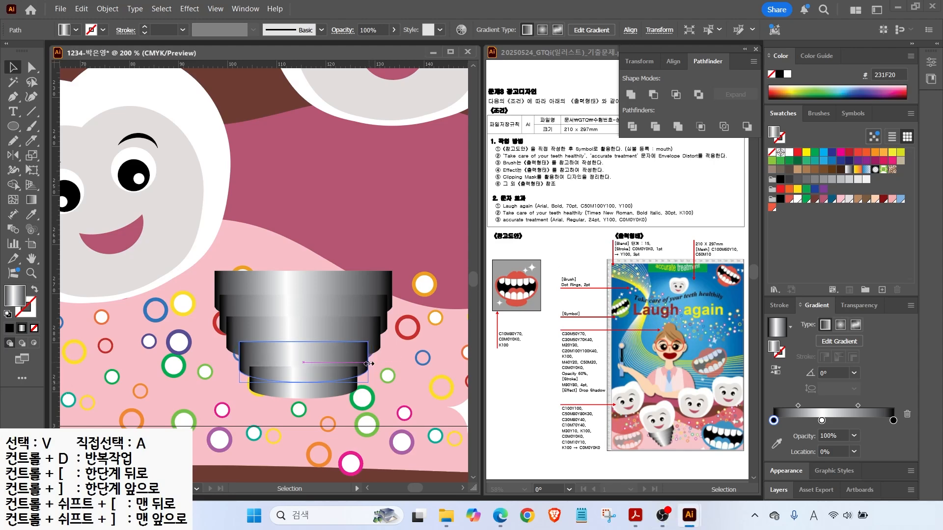
{"action": "left_click", "coordinate": [378, 337]}
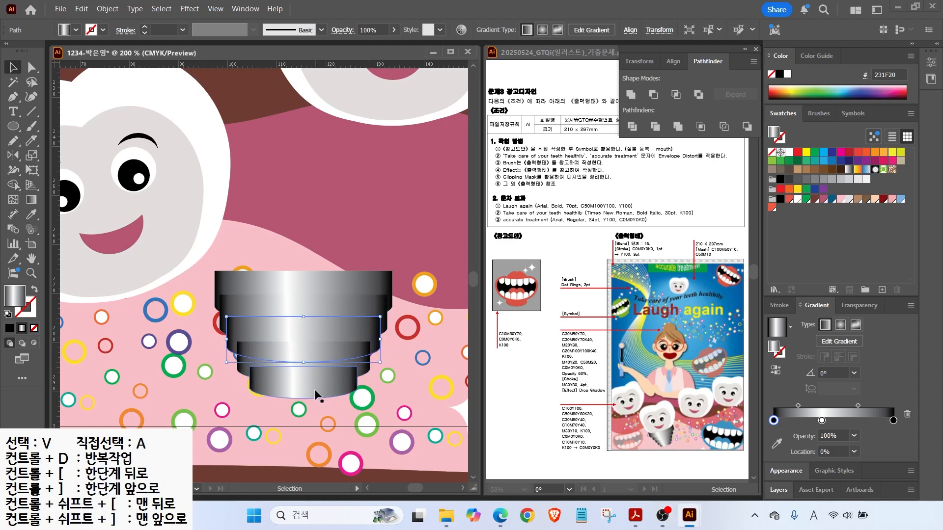
{"action": "key", "text": "ctrl+a"}
{"action": "left_click_drag", "start_coordinate": [392, 335], "coordinate": [365, 341]}
{"action": "left_click", "coordinate": [372, 312]}
Restack the bands with Ctrl+Shift+] so each upper band sits in front of the one below.
{"action": "left_click", "coordinate": [313, 352]}
{"action": "key", "text": "ctrl+shift+]"}
{"action": "left_click", "coordinate": [305, 331]}
{"action": "key", "text": "ctrl+shift+]"}
{"action": "left_click", "coordinate": [305, 312]}
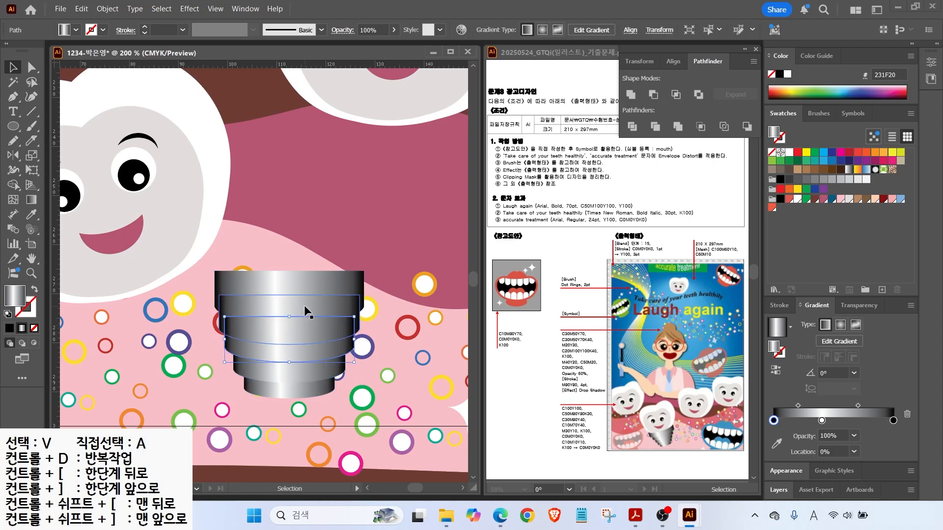
{"action": "key", "text": "ctrl+shift+]"}
{"action": "left_click", "coordinate": [315, 280]}
{"action": "key", "text": "ctrl+shift+]"}
{"action": "key", "text": "ctrl+shift+]"}
Tilt the five-band screw about 20°, tuck it under the lower-left tooth, and bring the tooth forward.
{"action": "key", "text": "ctrl+a"}
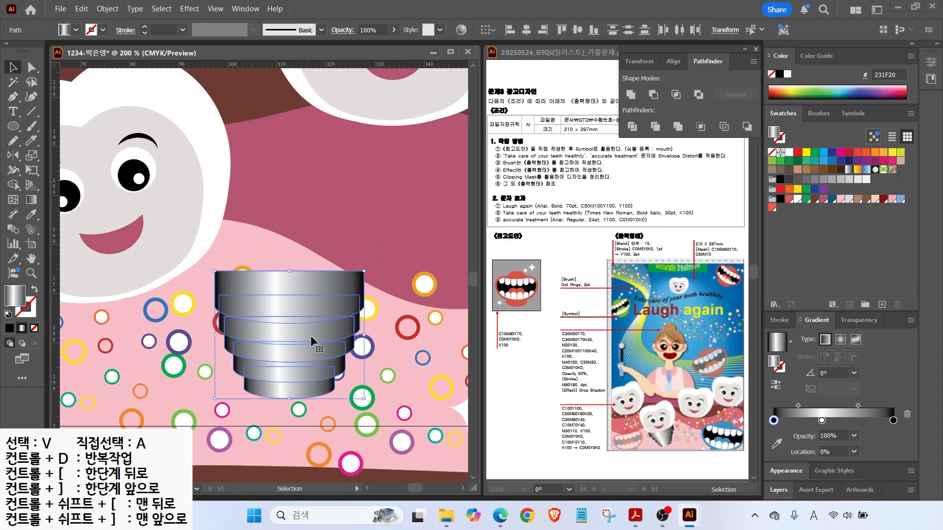
{"action": "left_click_drag", "start_coordinate": [369, 268], "coordinate": [340, 245]}
{"action": "left_click_drag", "start_coordinate": [342, 317], "coordinate": [204, 315]}
{"action": "key", "text": "ctrl+minus"}
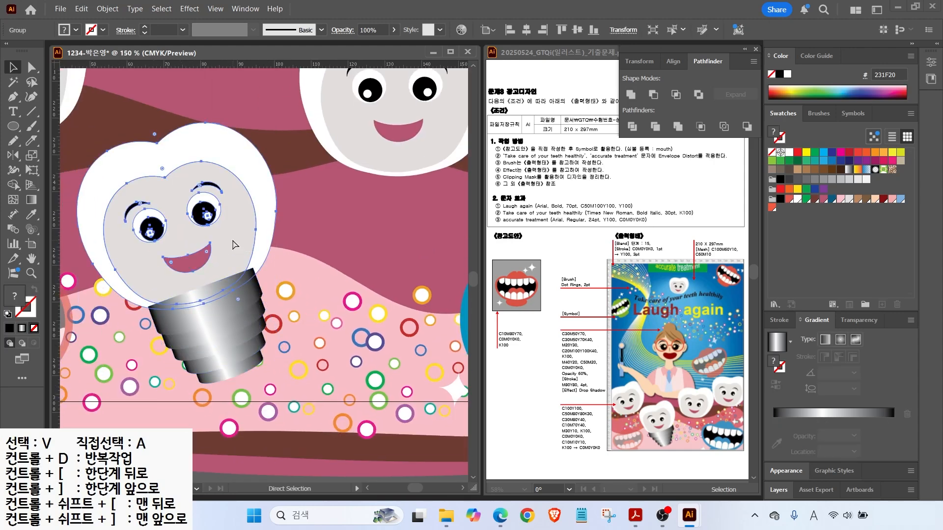
{"action": "left_click", "coordinate": [231, 238]}
{"action": "key", "text": "ctrl+shift+]"}
{"action": "key", "text": "ctrl+shift+a"}
{"action": "key", "text": "ctrl+0"}
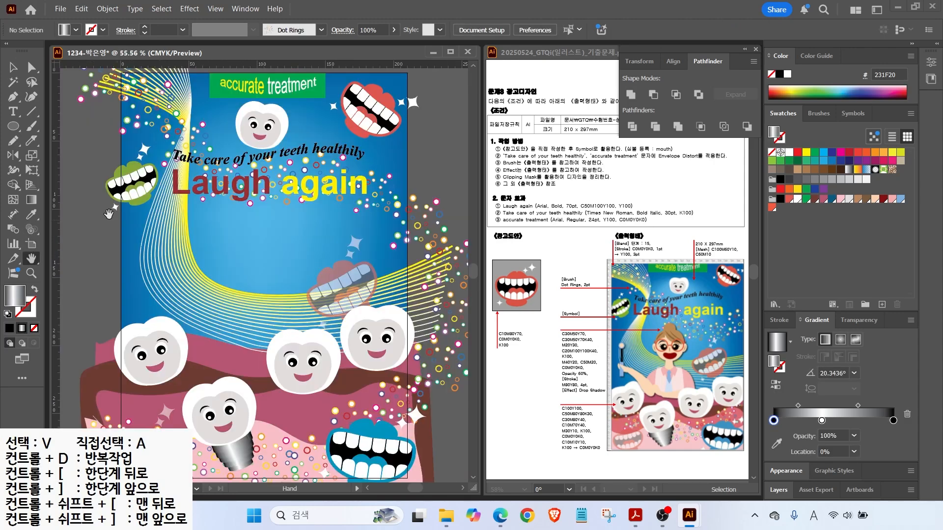
Draw a peach circle for the dentist's face and move it up slightly.
{"action": "key", "text": "v"}
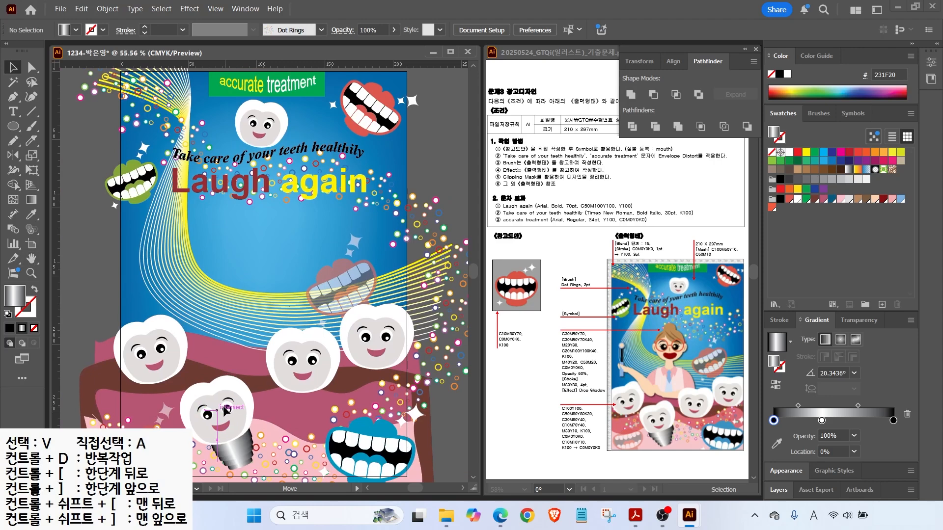
{"action": "left_click", "coordinate": [13, 126]}
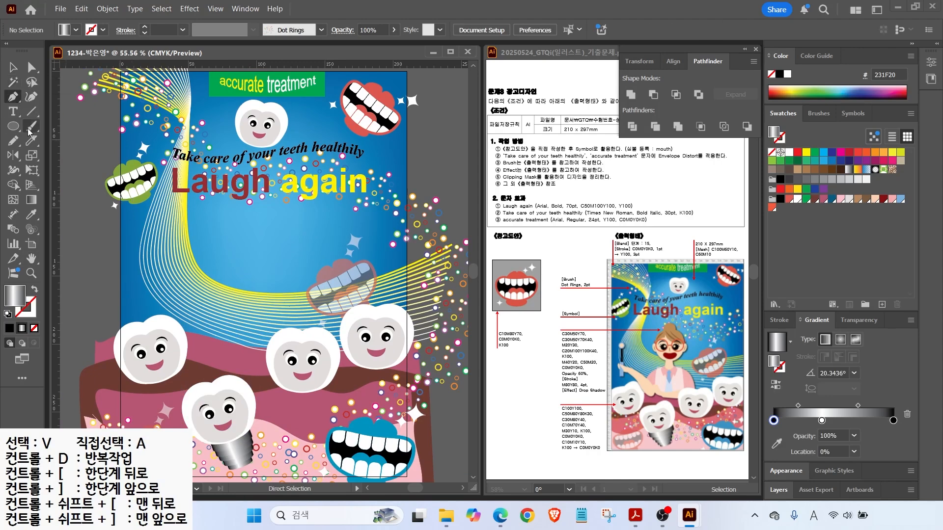
{"action": "left_click_drag", "start_coordinate": [219, 229], "coordinate": [275, 285]}
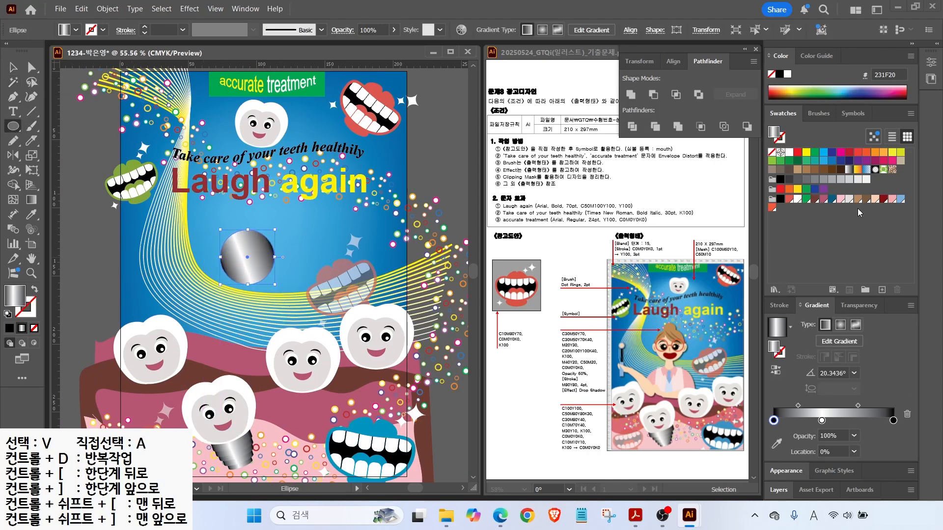
{"action": "left_click", "coordinate": [874, 198]}
{"action": "key", "text": "v"}
{"action": "left_click_drag", "start_coordinate": [248, 257], "coordinate": [249, 240]}
{"action": "key", "text": "ctrl+equal"}
{"action": "key", "text": "ctrl+equal"}
{"action": "key", "text": "ctrl+equal"}
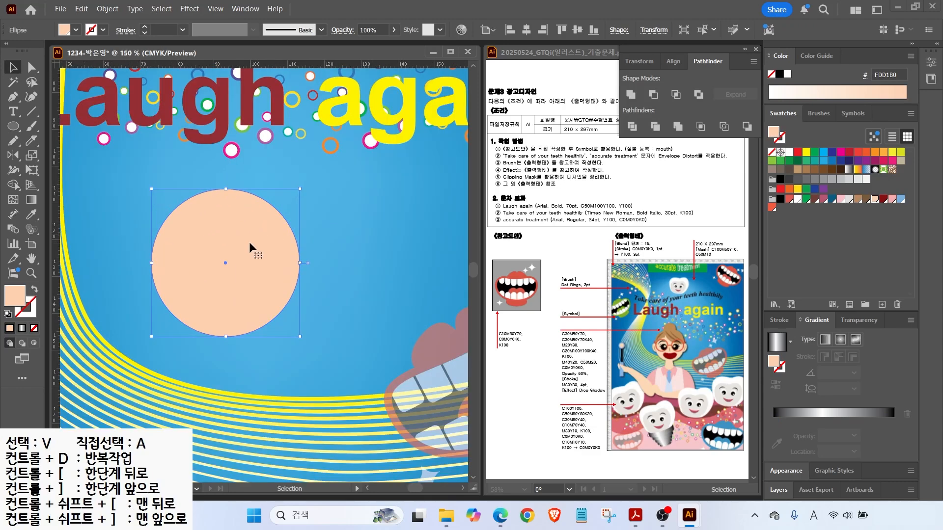
Add a brown ellipse over the top of the face, rotated and widened into hair.
{"action": "left_click", "coordinate": [13, 126]}
{"action": "left_click_drag", "start_coordinate": [206, 180], "coordinate": [281, 271]}
{"action": "left_click", "coordinate": [857, 199]}
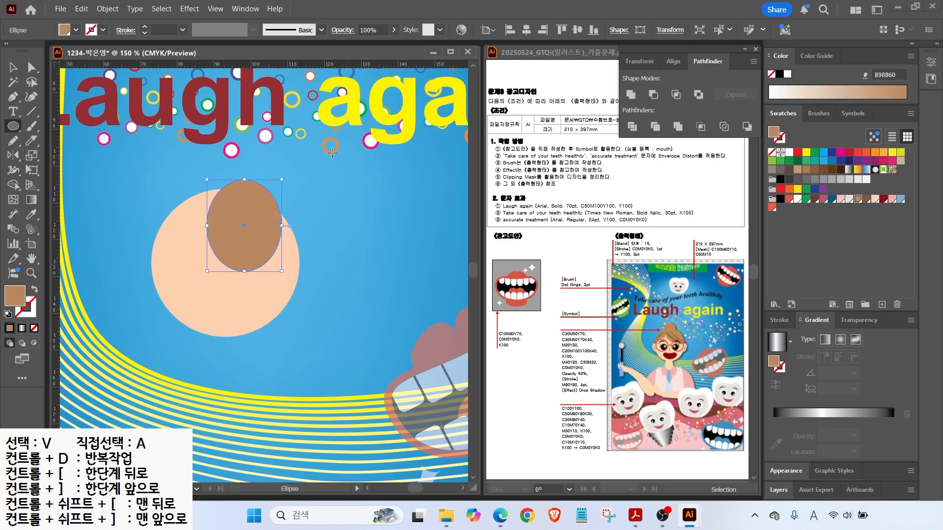
{"action": "left_click", "coordinate": [13, 68]}
{"action": "left_click_drag", "start_coordinate": [285, 175], "coordinate": [206, 165]}
{"action": "left_click_drag", "start_coordinate": [261, 207], "coordinate": [252, 198]}
{"action": "left_click_drag", "start_coordinate": [278, 233], "coordinate": [308, 241]}
{"action": "left_click_drag", "start_coordinate": [325, 204], "coordinate": [327, 212]}
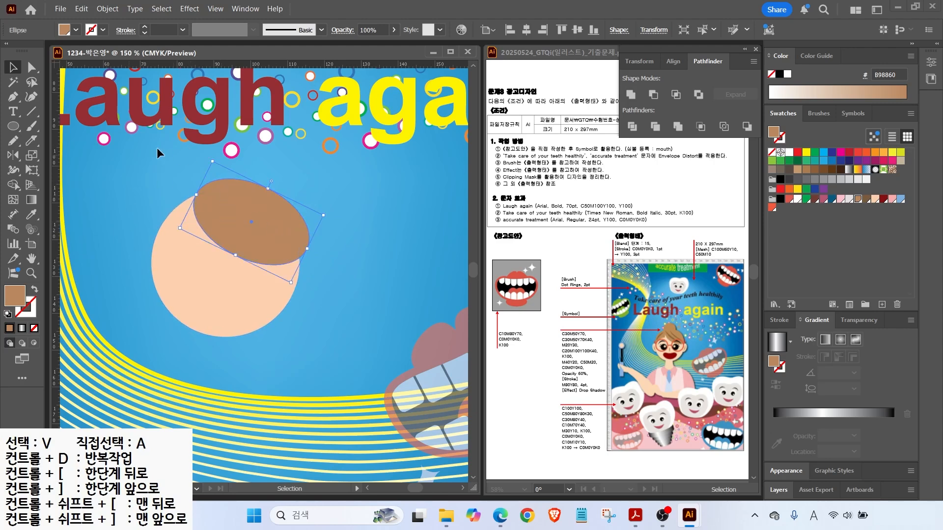
Add a small brown circle above the hair as the bun.
{"action": "left_click", "coordinate": [12, 127]}
{"action": "left_click_drag", "start_coordinate": [200, 154], "coordinate": [263, 218]}
{"action": "left_click", "coordinate": [10, 67]}
{"action": "left_click_drag", "start_coordinate": [241, 179], "coordinate": [235, 168]}
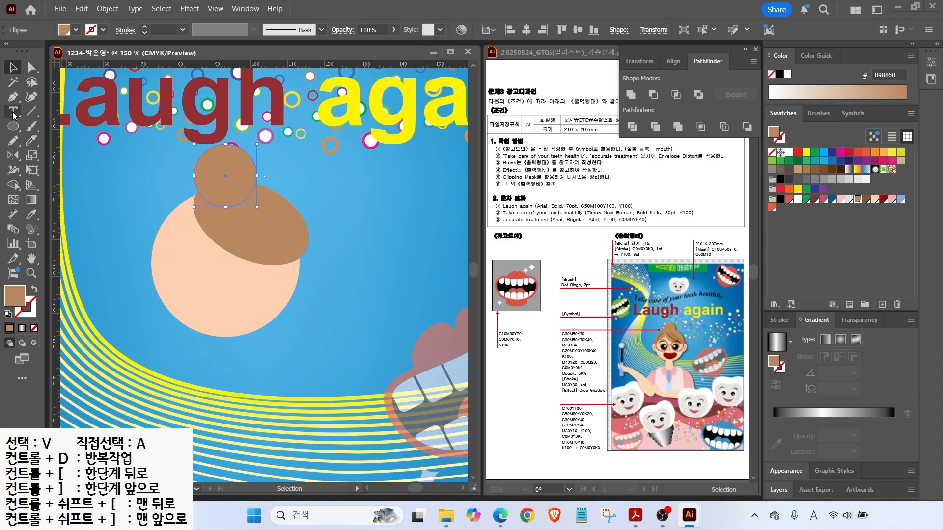
Draw a brown side-hair shape with the Pen and adjust the hair ellipse's anchors.
{"action": "key", "text": "p"}
{"action": "left_click", "coordinate": [199, 193]}
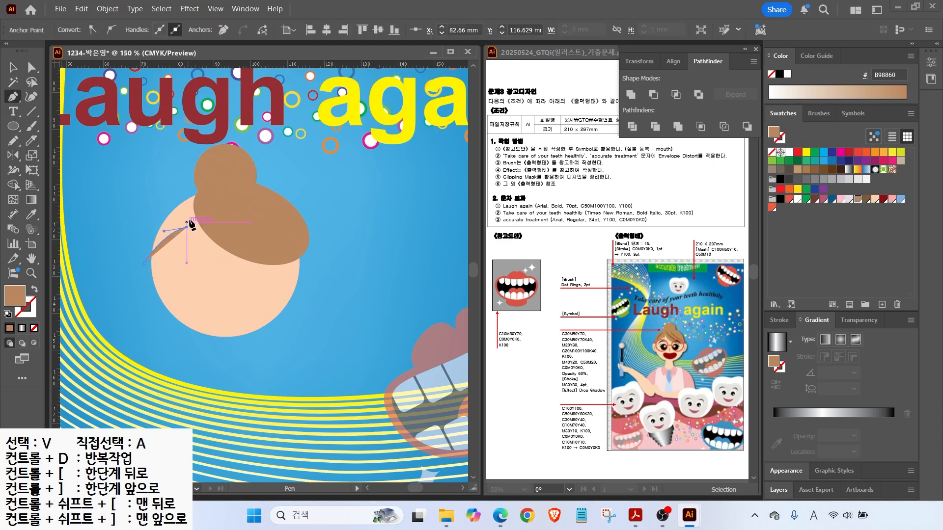
{"action": "left_click", "coordinate": [152, 256]}
{"action": "key", "text": "a"}
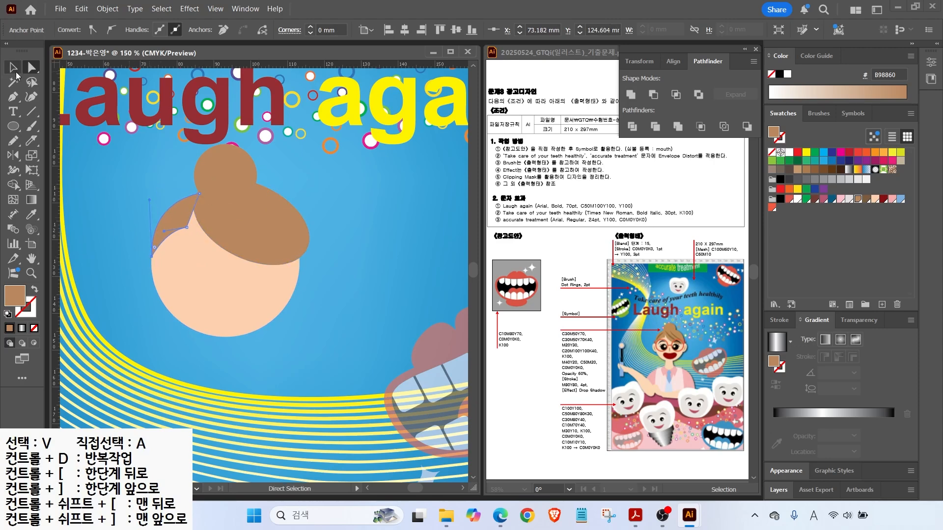
{"action": "left_click", "coordinate": [308, 247]}
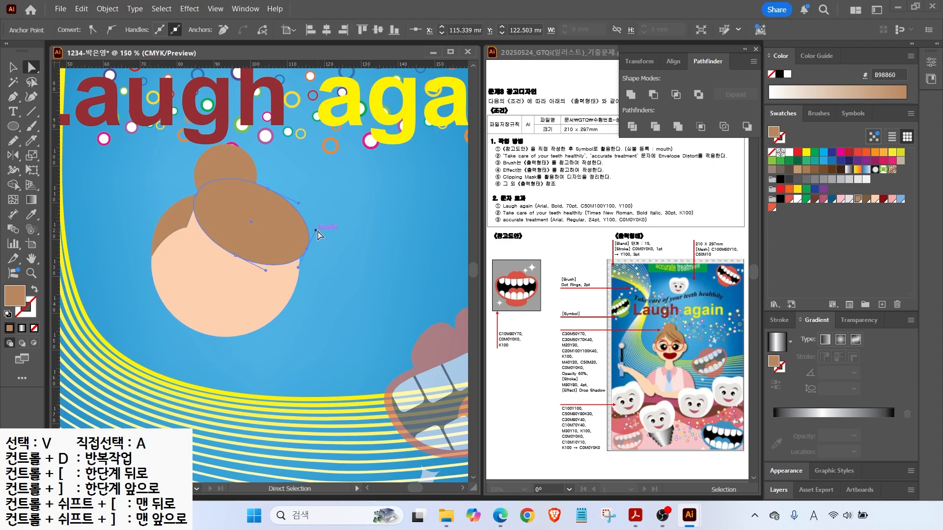
{"action": "left_click_drag", "start_coordinate": [236, 256], "coordinate": [231, 251]}
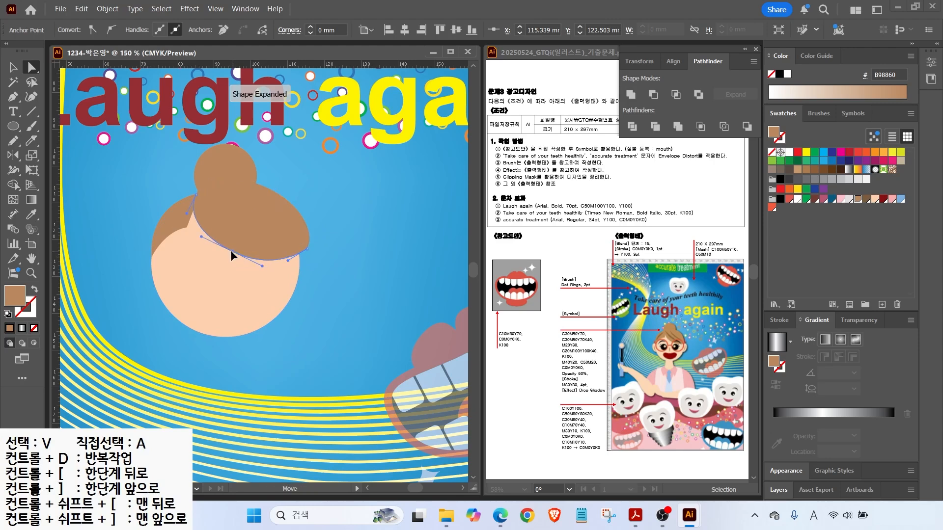
{"action": "left_click_drag", "start_coordinate": [308, 248], "coordinate": [305, 255]}
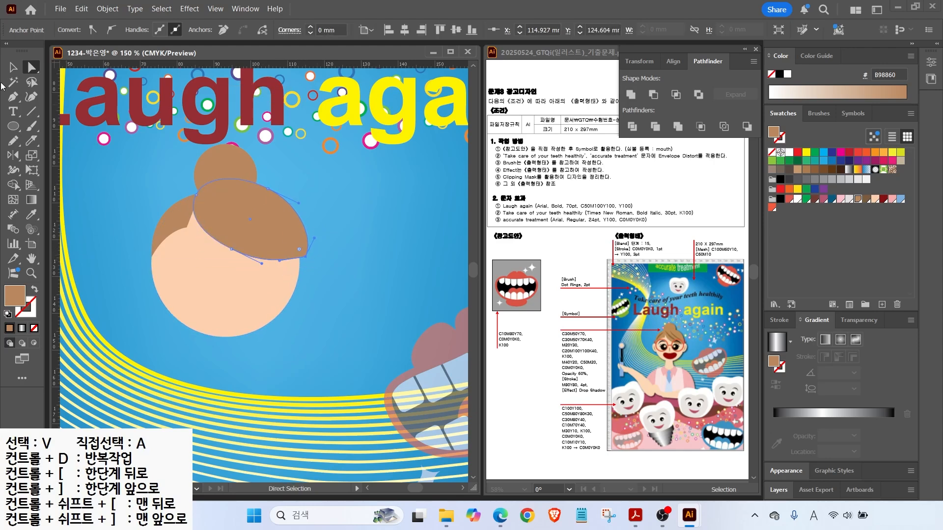
Draw a small black circle on the face for the eye.
{"action": "key", "text": "ctrl+shift+a"}
{"action": "left_click", "coordinate": [13, 127]}
{"action": "left_click_drag", "start_coordinate": [192, 271], "coordinate": [213, 282]}
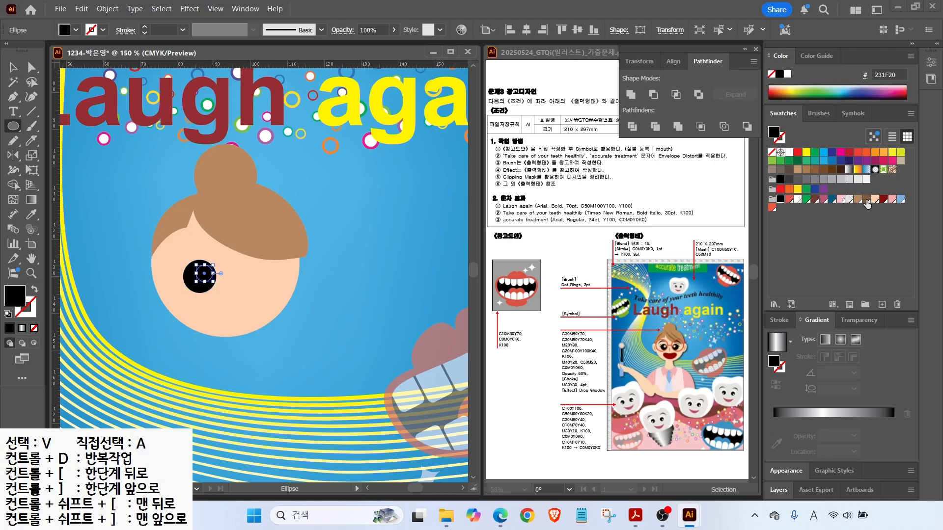
Draw a triangular eyelash beside the eye with the Pen and place a copy below.
{"action": "left_click", "coordinate": [875, 199]}
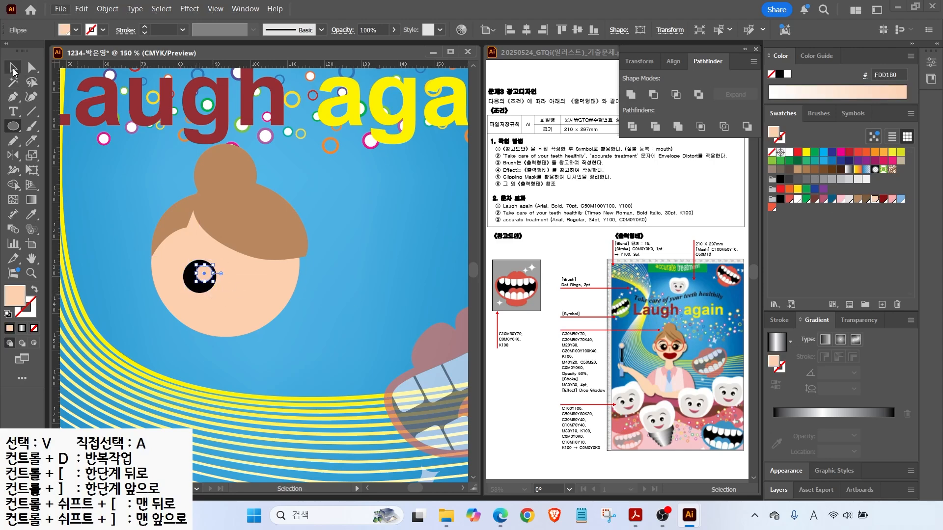
{"action": "scroll", "coordinate": [199, 268], "scroll_direction": "up", "scroll_amount": 2}
{"action": "key", "text": "p"}
{"action": "left_click", "coordinate": [185, 270]}
{"action": "left_click_drag", "start_coordinate": [151, 250], "coordinate": [149, 235]}
{"action": "left_click", "coordinate": [152, 251]}
{"action": "left_click", "coordinate": [173, 282]}
{"action": "left_click", "coordinate": [185, 270]}
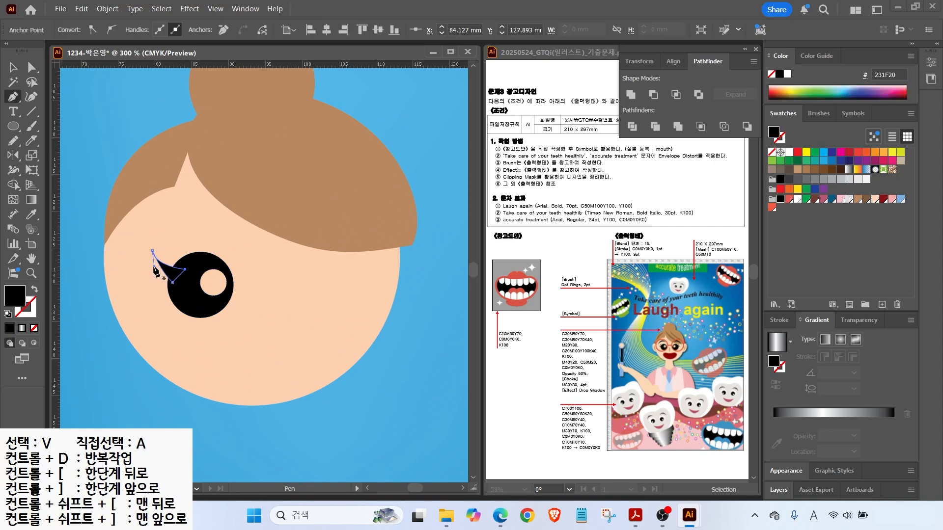
{"action": "key", "text": "a"}
{"action": "key", "text": "v"}
{"action": "mouse_move", "coordinate": [172, 271]}
{"action": "left_mouse_down", "text": "alt"}
{"action": "mouse_move", "coordinate": [172, 287]}
{"action": "mouse_move", "coordinate": [182, 257]}
{"action": "mouse_move", "coordinate": [176, 283]}
{"action": "left_mouse_up", "text": "alt"}
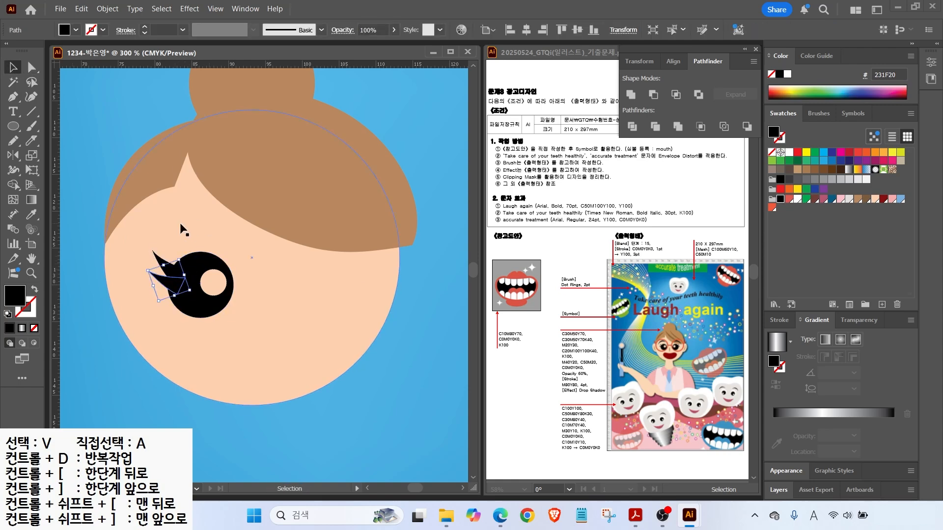
Draw an arched black eyebrow and position it and the eyelash around the eye.
{"action": "left_click", "coordinate": [12, 97]}
{"action": "left_click", "coordinate": [127, 258]}
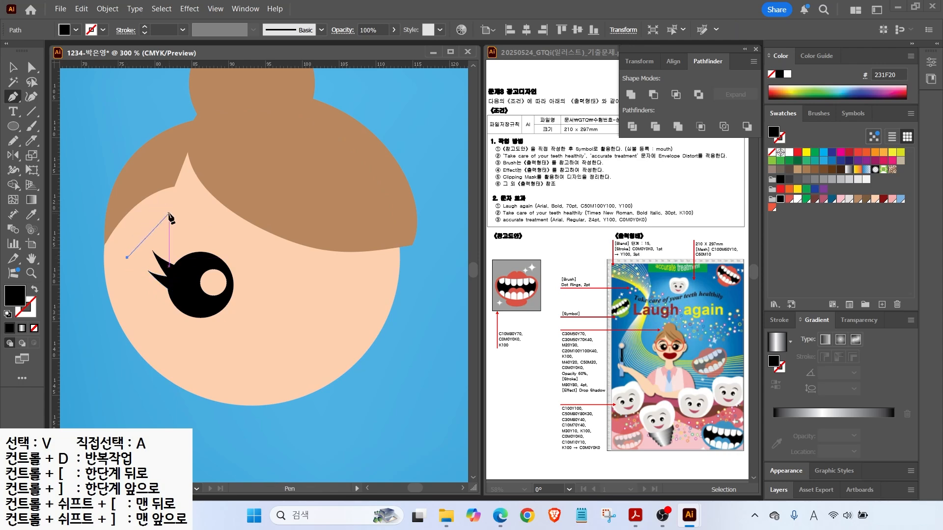
{"action": "left_click", "coordinate": [210, 225]}
{"action": "key", "text": "ctrl+z"}
{"action": "left_click_drag", "start_coordinate": [156, 231], "coordinate": [153, 228]}
{"action": "left_click", "coordinate": [127, 257]}
{"action": "key", "text": "v"}
{"action": "left_click_drag", "start_coordinate": [210, 211], "coordinate": [184, 227]}
{"action": "left_click", "coordinate": [159, 264]}
{"action": "left_click_drag", "start_coordinate": [152, 265], "coordinate": [163, 275]}
{"action": "left_click_drag", "start_coordinate": [179, 229], "coordinate": [182, 232]}
Draw a small rounded-rectangle nose filled B98860, then a circle over the eye.
{"action": "left_click_drag", "start_coordinate": [13, 126], "coordinate": [54, 140]}
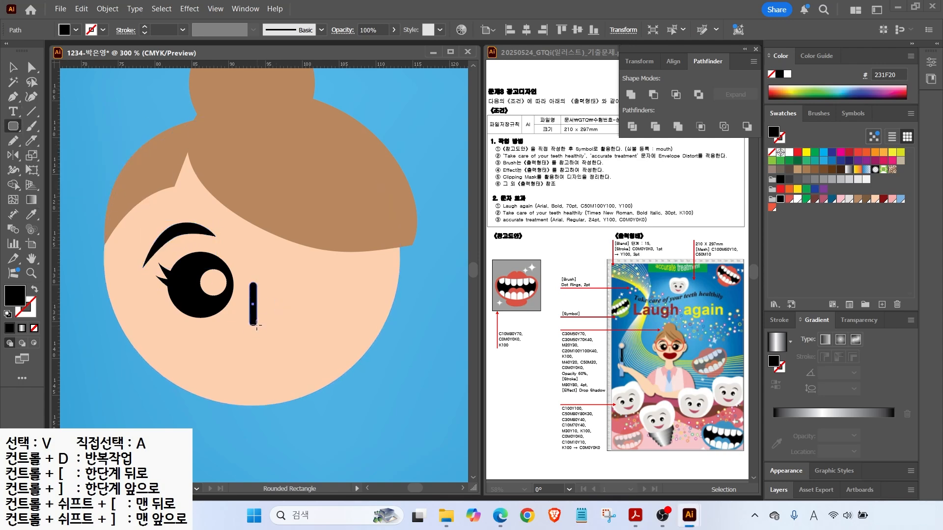
{"action": "left_click_drag", "start_coordinate": [257, 325], "coordinate": [257, 325]}
{"action": "left_click", "coordinate": [857, 199]}
{"action": "left_click_drag", "start_coordinate": [7, 123], "coordinate": [49, 155]}
{"action": "left_click_drag", "start_coordinate": [152, 231], "coordinate": [250, 328]}
Turn the circle into a red F15B40 2 pt outline ring enlarged around the eye.
{"action": "left_click", "coordinate": [867, 202]}
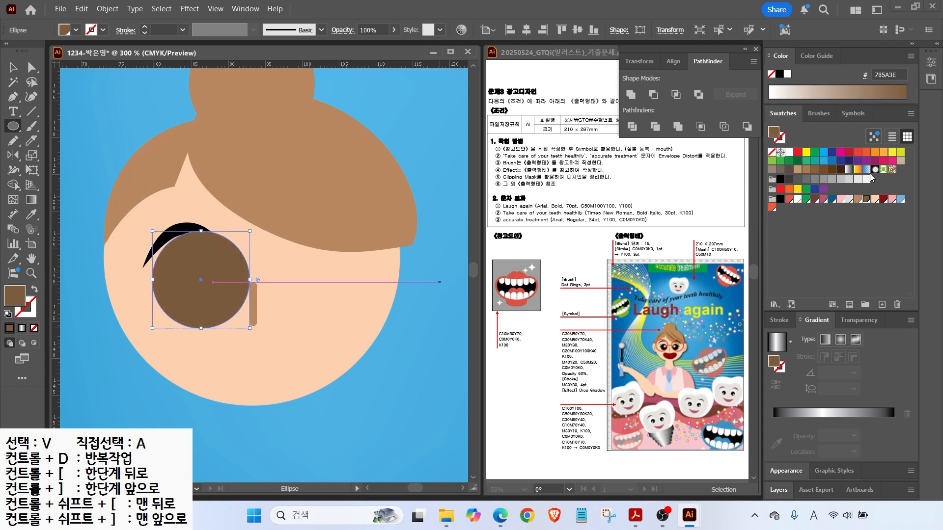
{"action": "left_click", "coordinate": [772, 208]}
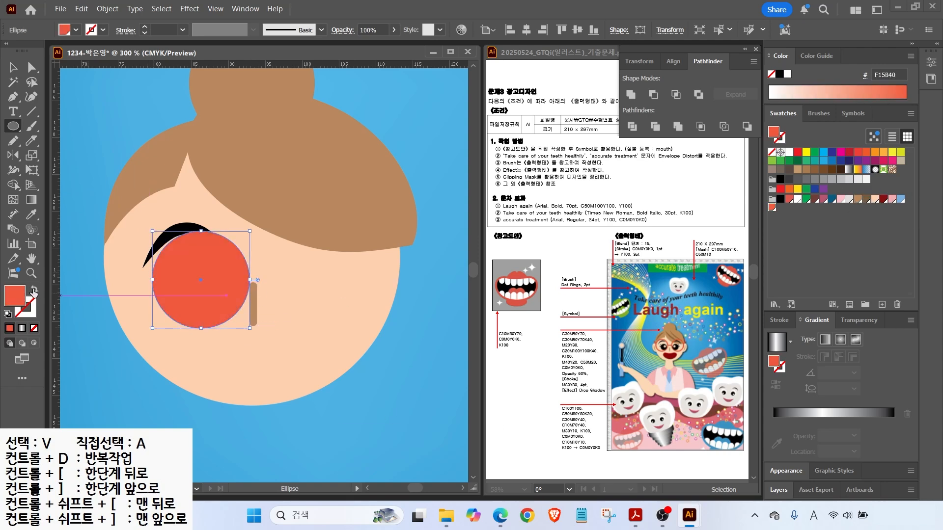
{"action": "key", "text": "shift+x"}
{"action": "left_click", "coordinate": [779, 320]}
{"action": "left_click", "coordinate": [810, 273]}
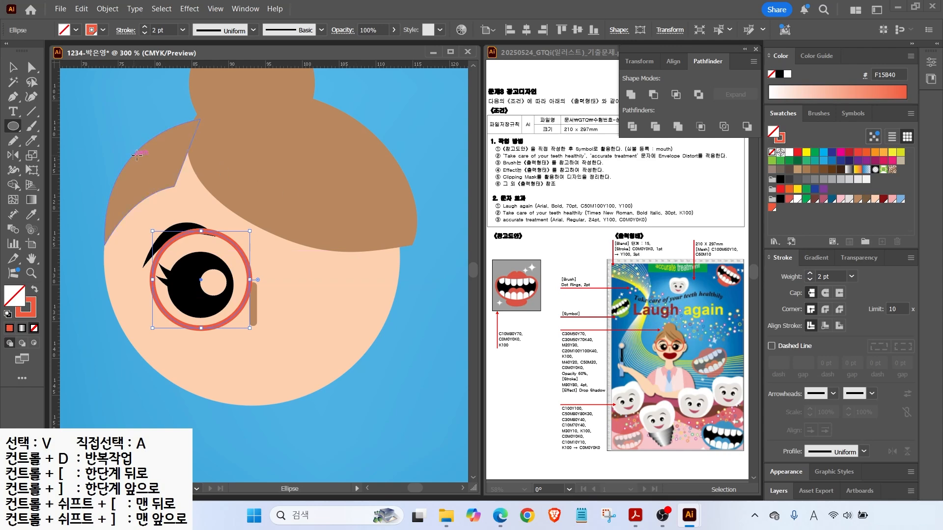
{"action": "key", "text": "v"}
{"action": "mouse_move", "coordinate": [242, 321]}
{"action": "left_mouse_down"}
{"action": "mouse_move", "coordinate": [221, 299]}
{"action": "mouse_move", "coordinate": [253, 325]}
{"action": "left_mouse_up"}
{"action": "left_click_drag", "start_coordinate": [147, 311], "coordinate": [136, 306]}
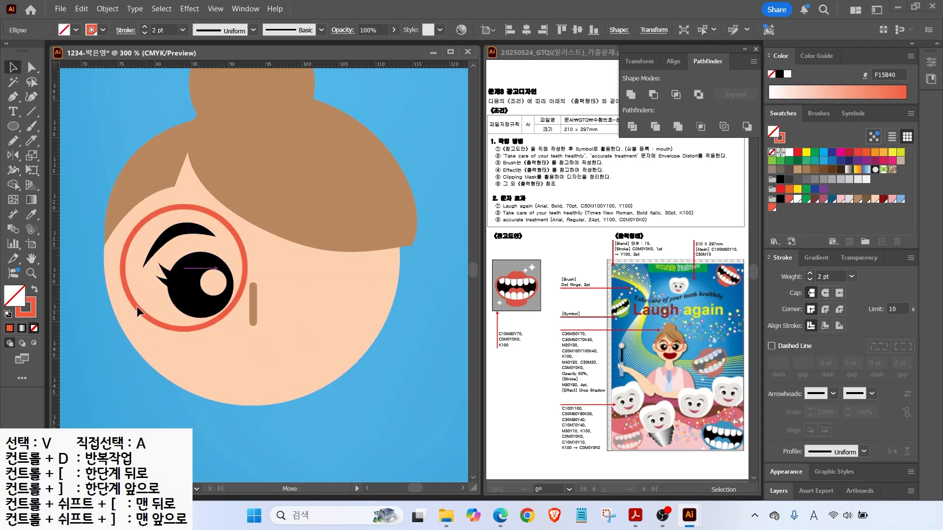
Draw an FDD1B0 skin-coloured ear ellipse at the left edge of the face.
{"action": "key", "text": "l"}
{"action": "left_click_drag", "start_coordinate": [81, 260], "coordinate": [128, 339]}
{"action": "left_click", "coordinate": [35, 289]}
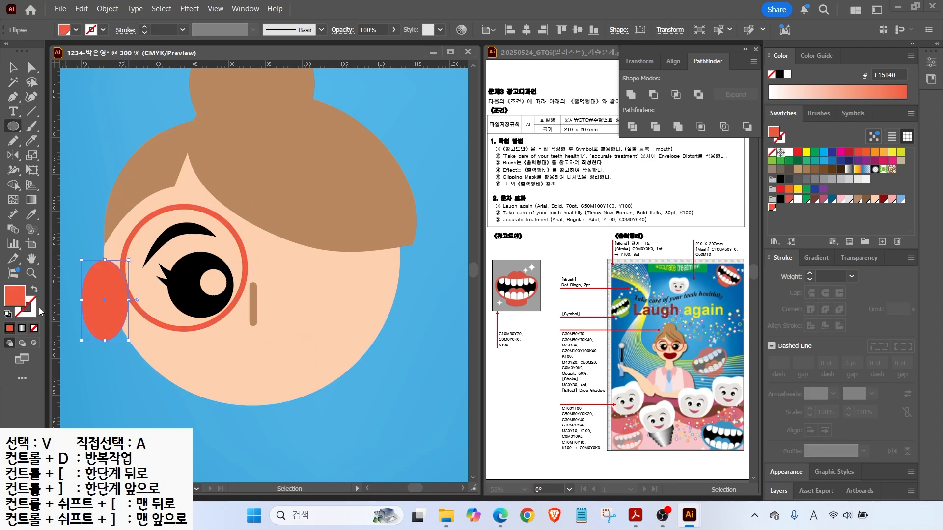
{"action": "left_click", "coordinate": [875, 200]}
{"action": "key", "text": "v"}
{"action": "left_click_drag", "start_coordinate": [116, 316], "coordinate": [108, 312]}
Copy the eyebrow into the ear, rotated, scaled down and coloured brown as the inner curve.
{"action": "left_click_drag", "start_coordinate": [176, 352], "coordinate": [219, 346]}
{"action": "left_click_drag", "start_coordinate": [224, 227], "coordinate": [96, 201], "text": "alt"}
{"action": "right_click", "coordinate": [131, 230]}
{"action": "mouse_move", "coordinate": [169, 442]}
{"action": "left_click", "coordinate": [304, 442]}
{"action": "left_click_drag", "start_coordinate": [107, 240], "coordinate": [134, 282]}
{"action": "left_click_drag", "start_coordinate": [181, 256], "coordinate": [158, 274], "text": "shift"}
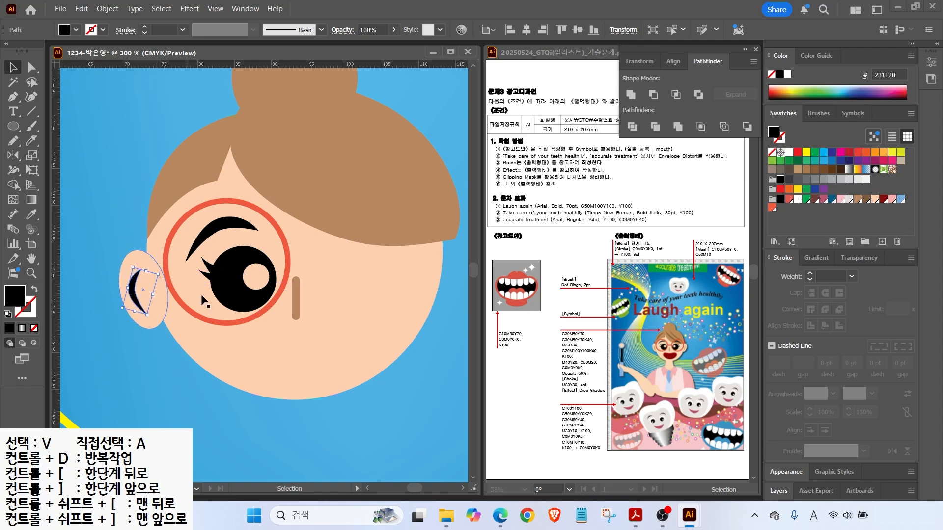
{"action": "left_click", "coordinate": [857, 199]}
Draw a brown half-moon smiling mouth below the nose and nudge it up slightly.
{"action": "key", "text": "l"}
{"action": "left_click_drag", "start_coordinate": [250, 325], "coordinate": [342, 378]}
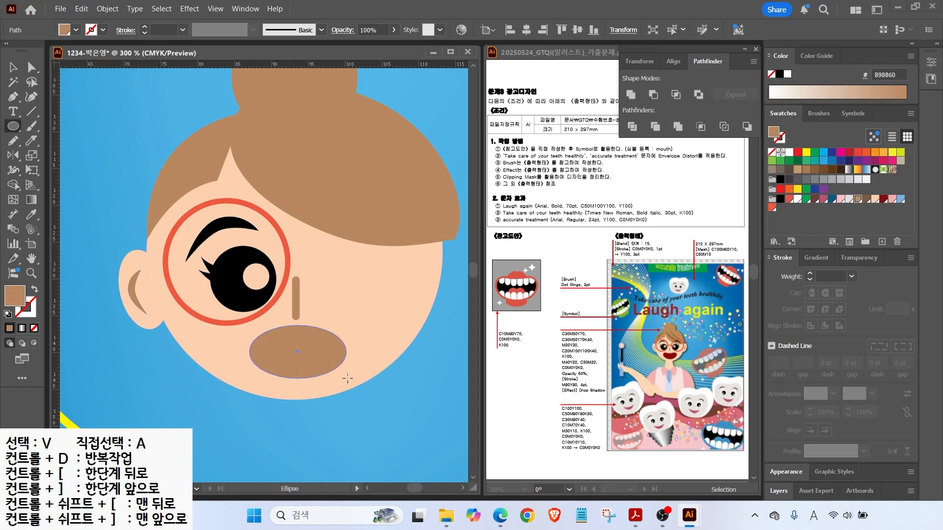
{"action": "key", "text": "a"}
{"action": "left_click_drag", "start_coordinate": [299, 326], "coordinate": [257, 333]}
{"action": "left_click", "coordinate": [250, 355]}
{"action": "left_click", "coordinate": [353, 355]}
{"action": "left_click_drag", "start_coordinate": [353, 338], "coordinate": [347, 337]}
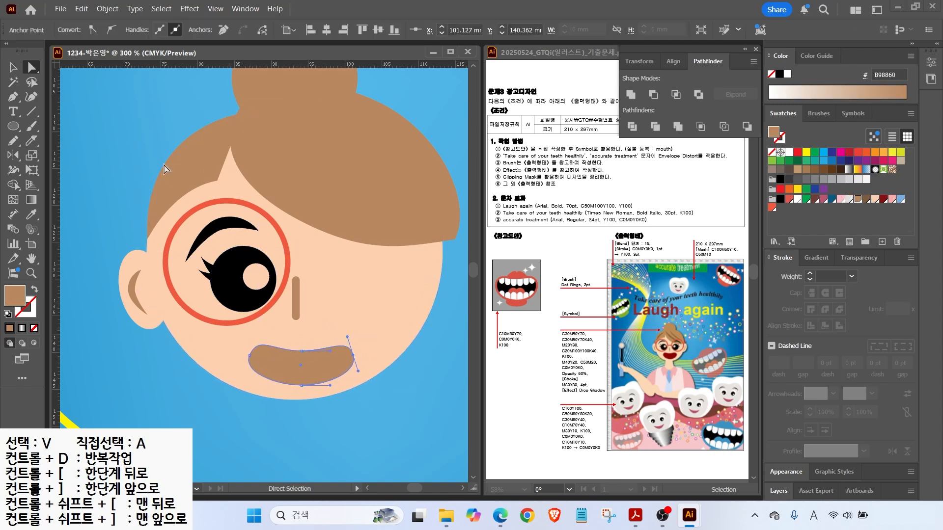
{"action": "key", "text": "v"}
{"action": "left_click_drag", "start_coordinate": [313, 367], "coordinate": [313, 359]}
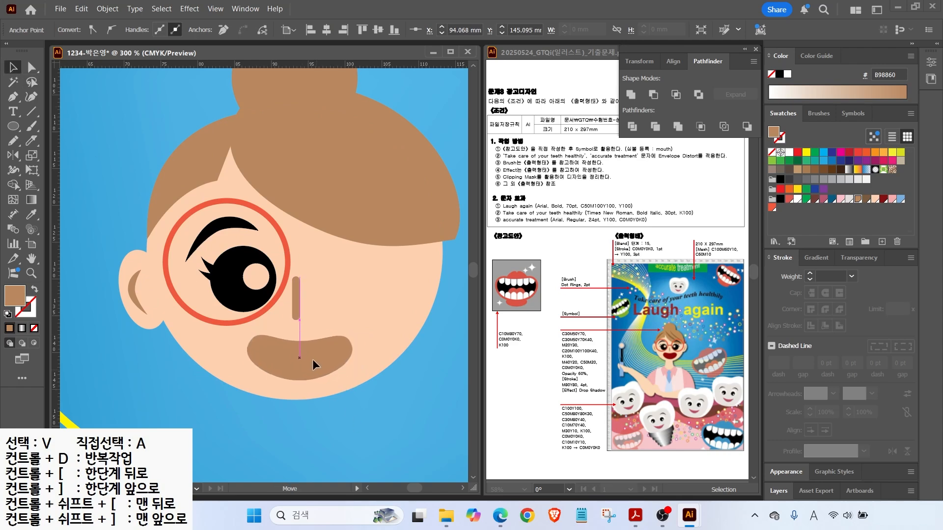
{"action": "scroll", "coordinate": [373, 364], "scroll_direction": "down", "scroll_amount": 1}
{"action": "left_click", "coordinate": [179, 260]}
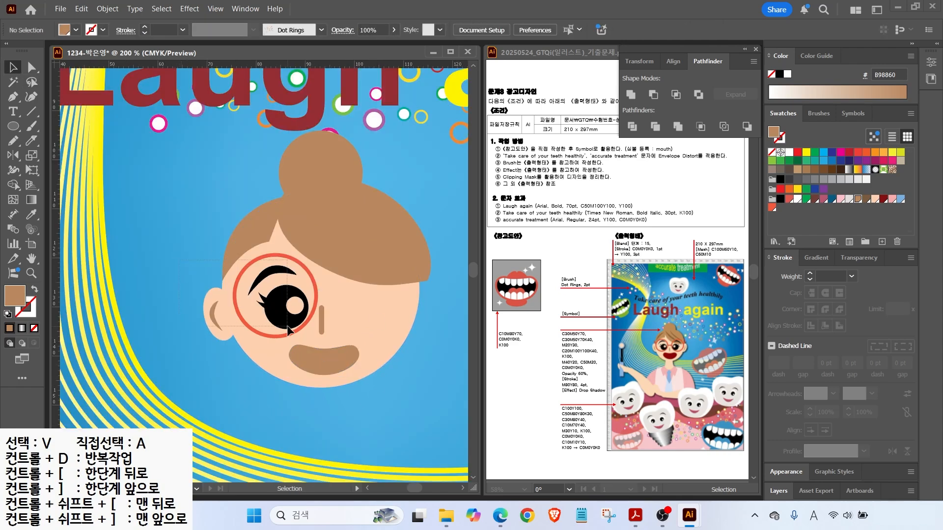
Draw a small rounded-rectangle glasses arm filled red F15B40, angled and shortened against the lens.
{"action": "left_click_drag", "start_coordinate": [285, 326], "coordinate": [286, 327]}
{"action": "left_click", "coordinate": [384, 398]}
{"action": "left_click_drag", "start_coordinate": [13, 126], "coordinate": [74, 140]}
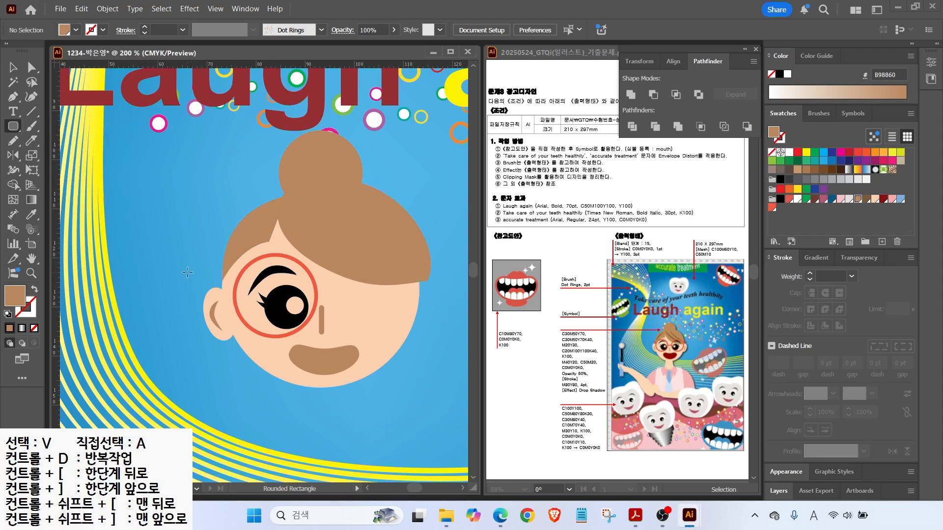
{"action": "left_click_drag", "start_coordinate": [222, 278], "coordinate": [223, 276]}
{"action": "key", "text": "i"}
{"action": "left_click", "coordinate": [235, 294]}
{"action": "left_click", "coordinate": [13, 69]}
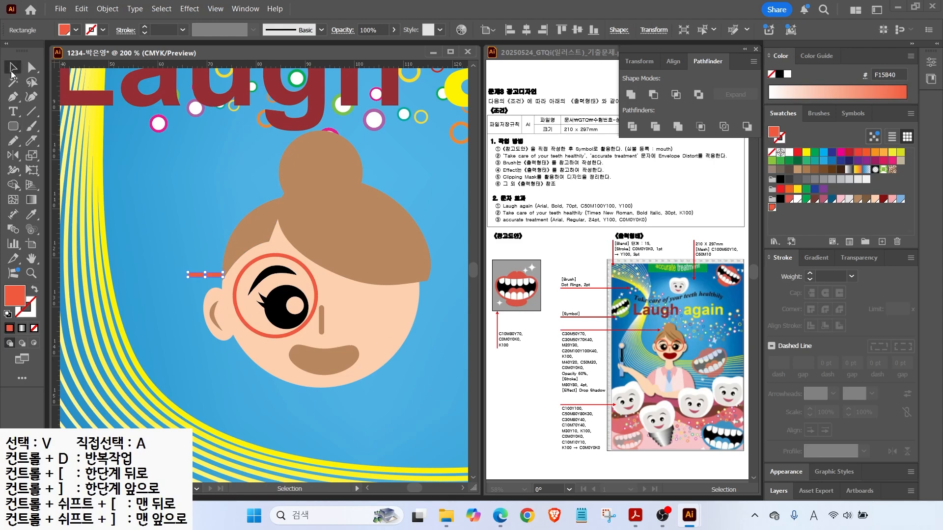
{"action": "left_click_drag", "start_coordinate": [211, 276], "coordinate": [231, 286]}
{"action": "scroll", "coordinate": [235, 285], "scroll_direction": "up", "scroll_amount": 3}
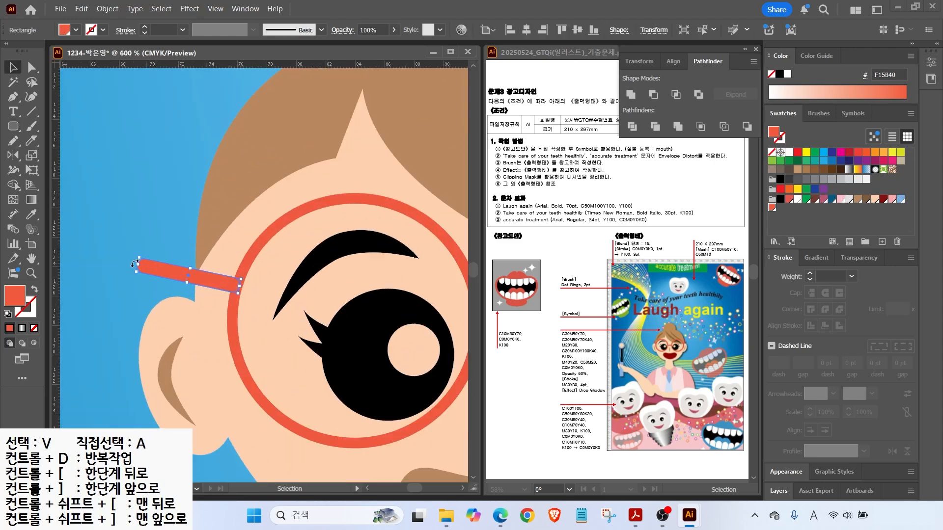
{"action": "left_click_drag", "start_coordinate": [135, 266], "coordinate": [146, 242]}
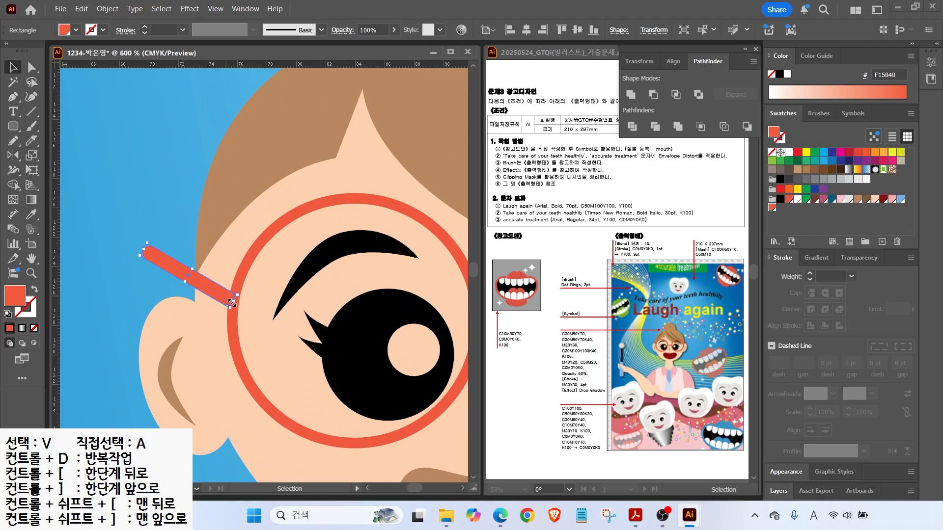
{"action": "left_click_drag", "start_coordinate": [232, 302], "coordinate": [211, 287]}
{"action": "key", "text": "ctrl+minus"}
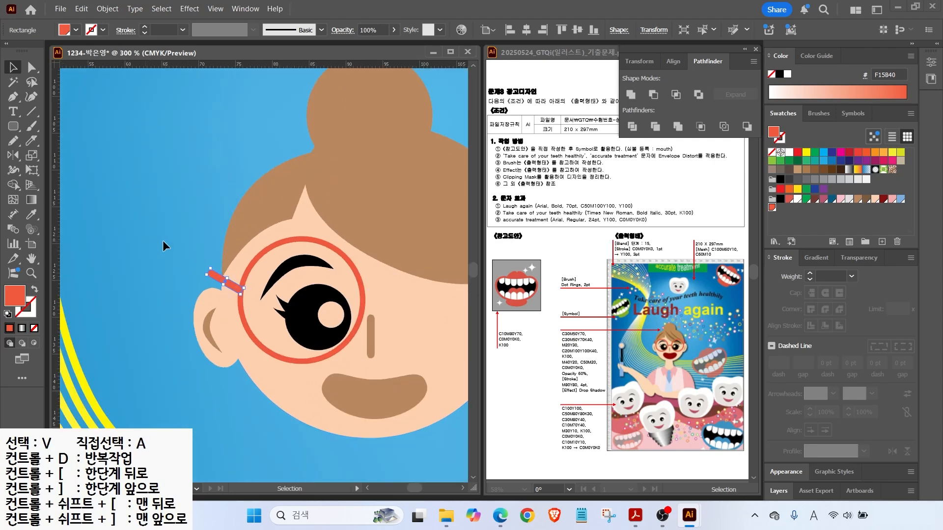
{"action": "left_click", "coordinate": [164, 272]}
Reflect a copy of the eye, glasses and ear across a vertical axis.
{"action": "left_click_drag", "start_coordinate": [322, 330], "coordinate": [342, 334]}
{"action": "left_click", "coordinate": [235, 208], "text": "shift"}
{"action": "left_click", "coordinate": [274, 241], "text": "shift"}
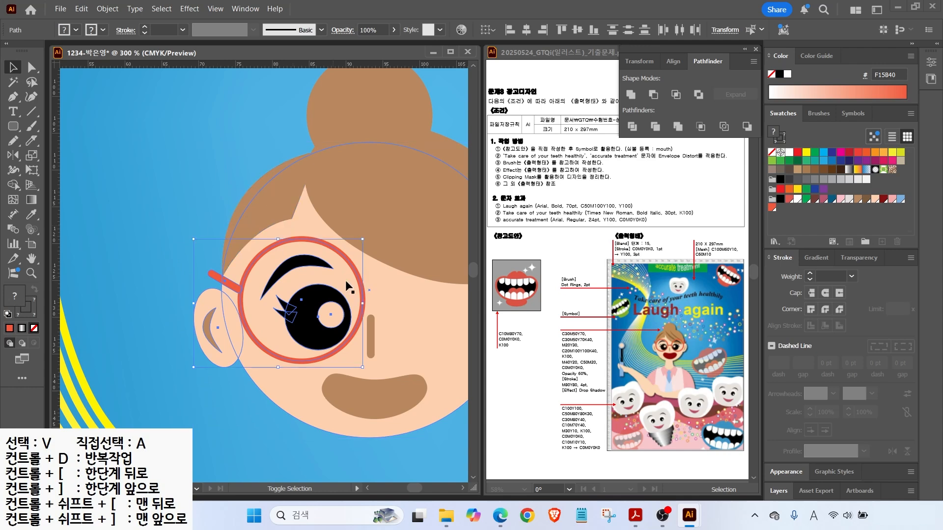
{"action": "left_click_drag", "start_coordinate": [277, 247], "coordinate": [174, 226]}
{"action": "key", "text": "o"}
{"action": "left_click", "coordinate": [268, 304], "text": "alt"}
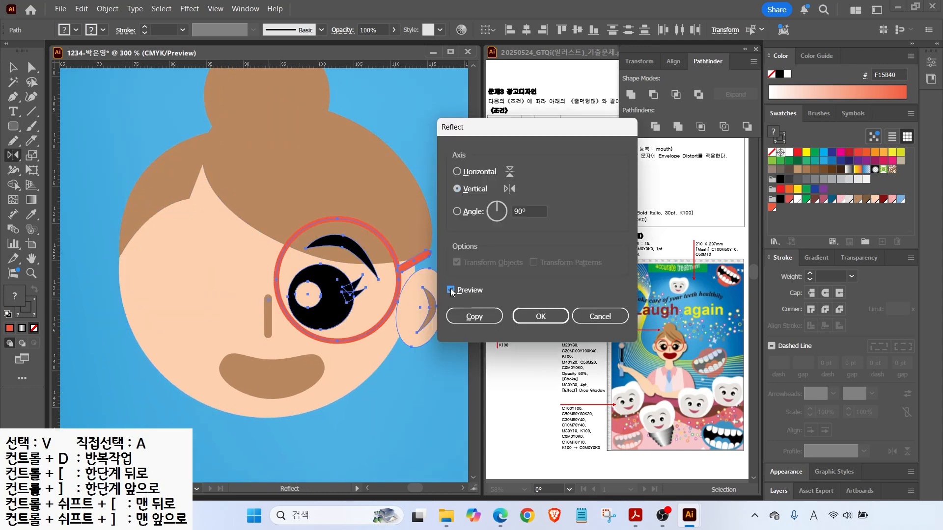
{"action": "left_click", "coordinate": [473, 316]}
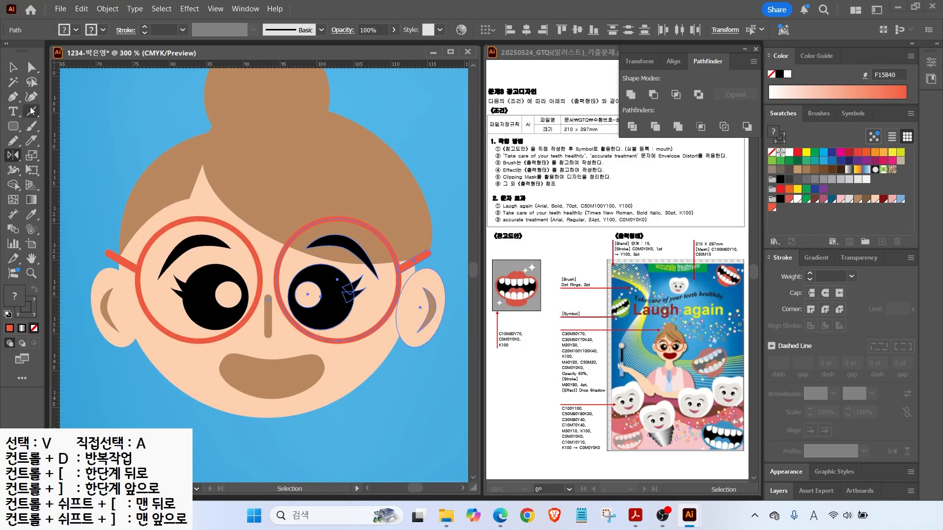
Duplicate the red arm between the lenses and shorten both ends to form the bridge.
{"action": "key", "text": "v"}
{"action": "left_click", "coordinate": [413, 369]}
{"action": "left_click", "coordinate": [127, 263]}
{"action": "left_click_drag", "start_coordinate": [128, 264], "coordinate": [286, 256]}
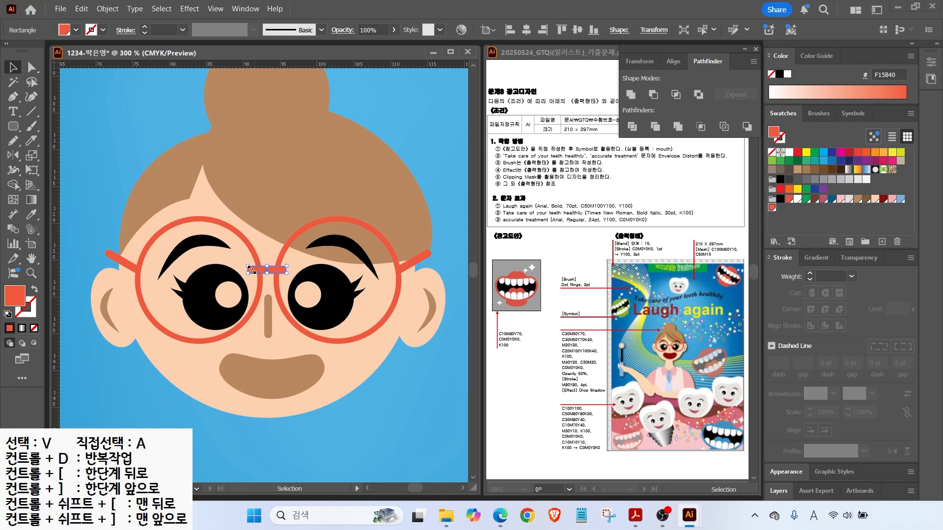
{"action": "key", "text": "ctrl+equal"}
{"action": "key", "text": "ctrl+equal"}
{"action": "key", "text": "ctrl+equal"}
{"action": "key", "text": "ctrl+equal"}
{"action": "left_click_drag", "start_coordinate": [160, 265], "coordinate": [201, 266]}
{"action": "left_click_drag", "start_coordinate": [318, 265], "coordinate": [295, 265]}
{"action": "key", "text": "ctrl+minus"}
{"action": "key", "text": "ctrl+minus"}
{"action": "key", "text": "ctrl+minus"}
{"action": "key", "text": "ctrl+minus"}
{"action": "key", "text": "ctrl+minus"}
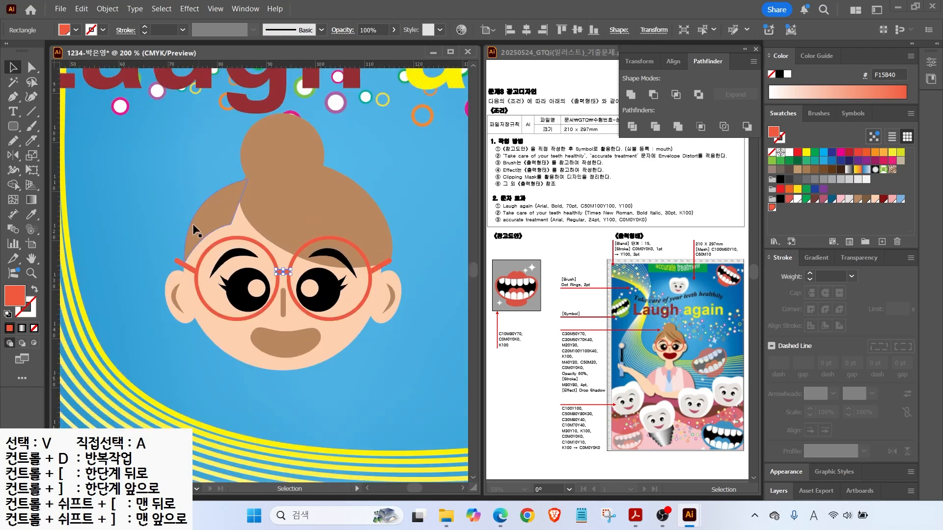
{"action": "key", "text": "ctrl+shift+a"}
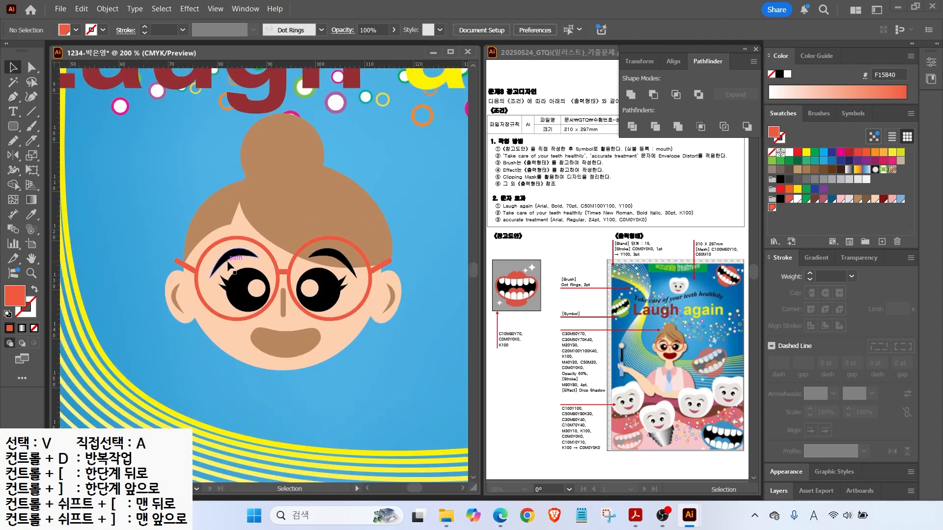
Move an eyebrow-shaped path onto the hair as a dark brown 7B5A3E strand and rotate it.
{"action": "left_click", "coordinate": [228, 266]}
{"action": "left_click_drag", "start_coordinate": [228, 266], "coordinate": [209, 226]}
{"action": "left_click", "coordinate": [858, 199]}
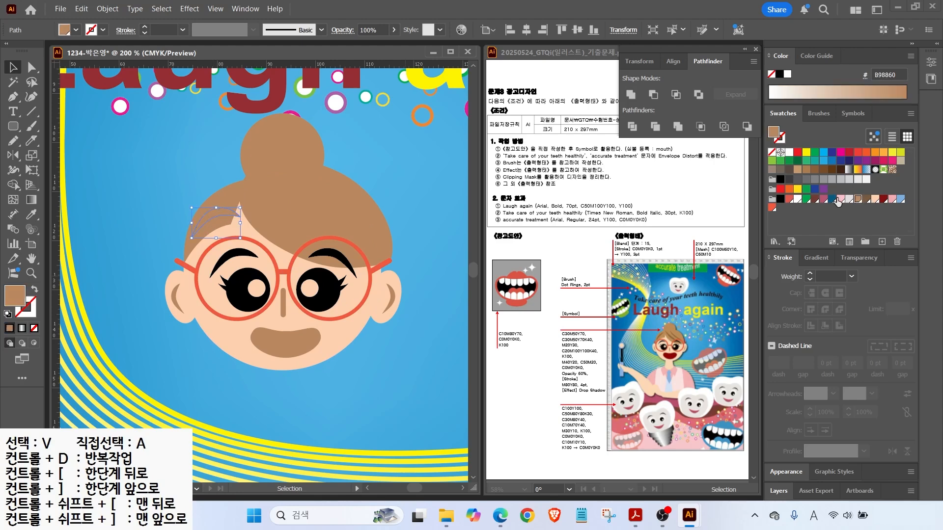
{"action": "left_click", "coordinate": [867, 199]}
{"action": "left_click_drag", "start_coordinate": [239, 202], "coordinate": [232, 192]}
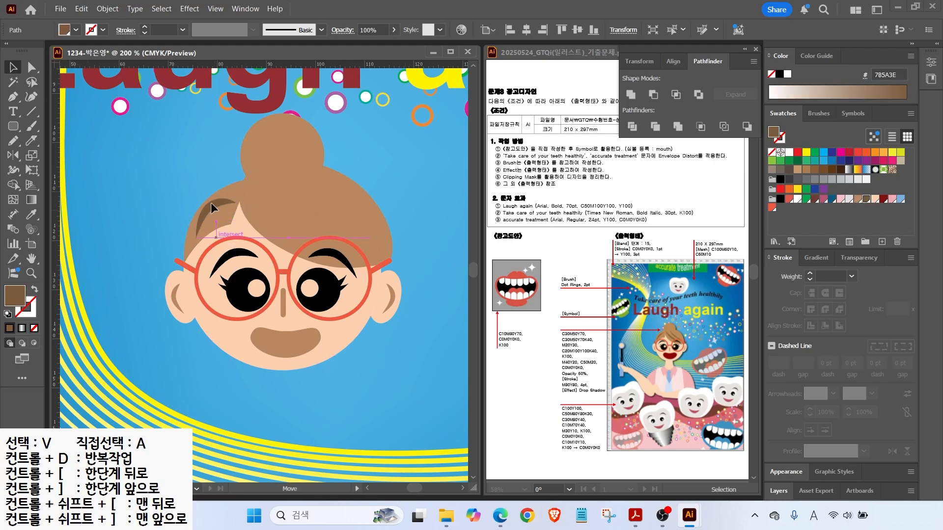
{"action": "scroll", "coordinate": [211, 202], "scroll_direction": "up", "scroll_amount": 2}
Duplicate the hair strand and rotate and position the copy across the fringe.
{"action": "key", "text": "a"}
{"action": "left_click", "coordinate": [190, 226]}
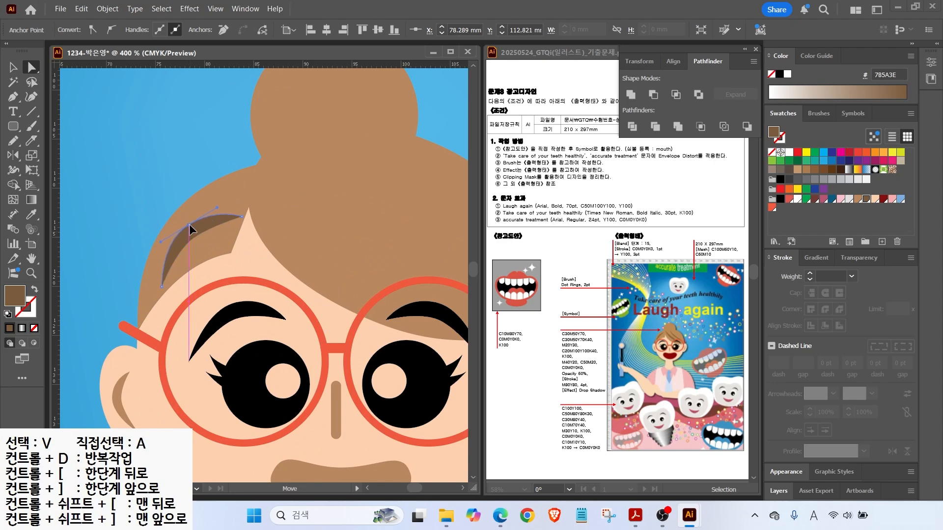
{"action": "left_click", "coordinate": [193, 220], "text": "alt"}
{"action": "left_click_drag", "start_coordinate": [203, 225], "coordinate": [360, 225]}
{"action": "key", "text": "v"}
{"action": "left_click_drag", "start_coordinate": [397, 199], "coordinate": [301, 219]}
{"action": "left_click_drag", "start_coordinate": [339, 254], "coordinate": [312, 237]}
{"action": "left_click_drag", "start_coordinate": [312, 236], "coordinate": [176, 152]}
Stretch and reshape the strands, add another copy, and shift the hair bun slightly down-left.
{"action": "key", "text": "a"}
{"action": "left_click_drag", "start_coordinate": [244, 168], "coordinate": [329, 222]}
{"action": "left_click", "coordinate": [189, 153]}
{"action": "left_click", "coordinate": [189, 153], "text": "shift"}
{"action": "mouse_move", "coordinate": [189, 153]}
{"action": "left_mouse_down"}
{"action": "mouse_move", "coordinate": [216, 175]}
{"action": "mouse_move", "coordinate": [269, 166]}
{"action": "mouse_move", "coordinate": [262, 159]}
{"action": "left_mouse_up"}
{"action": "left_click", "coordinate": [14, 67]}
{"action": "key", "text": "a"}
{"action": "left_click", "coordinate": [259, 163]}
{"action": "left_click_drag", "start_coordinate": [186, 98], "coordinate": [192, 105]}
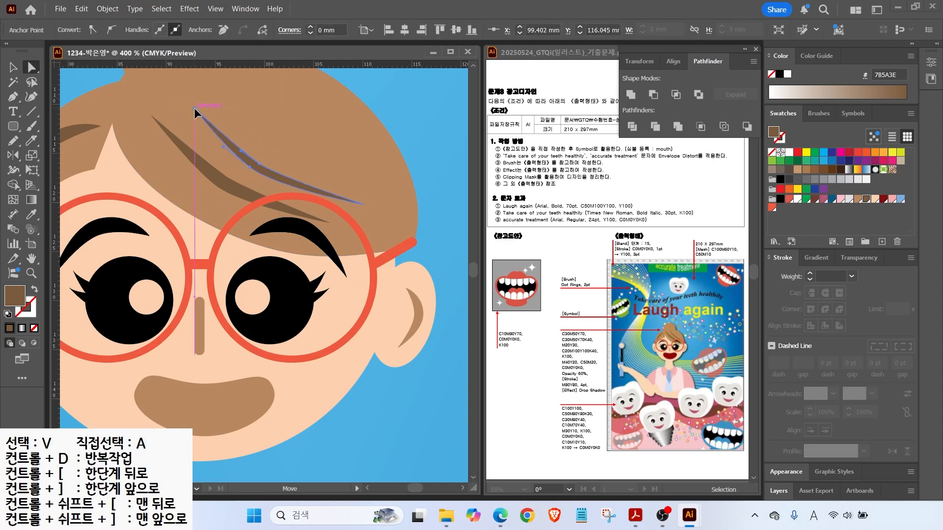
{"action": "key", "text": "ctrl+minus"}
{"action": "key", "text": "ctrl+minus"}
{"action": "key", "text": "ctrl+minus"}
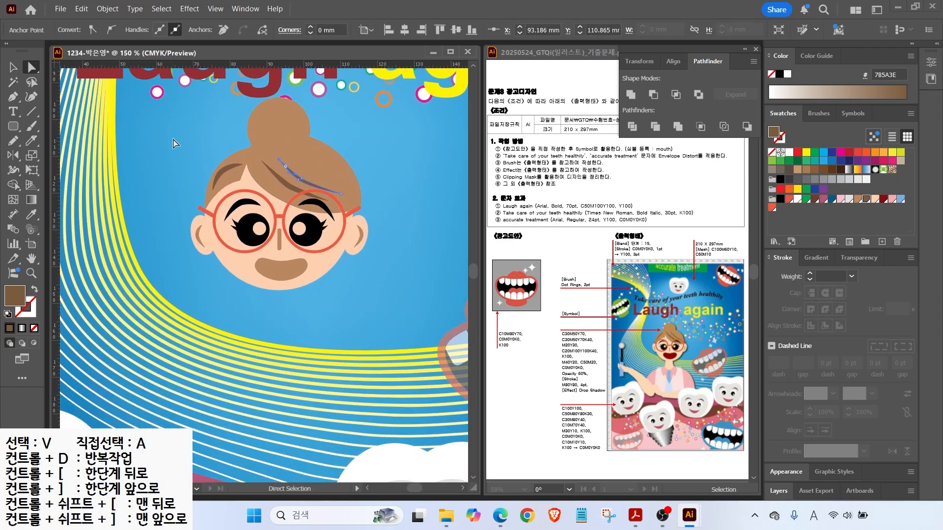
{"action": "key", "text": "v"}
{"action": "left_click_drag", "start_coordinate": [291, 122], "coordinate": [287, 125]}
Group all the face parts and nudge the group slightly right on the artboard.
{"action": "left_click_drag", "start_coordinate": [399, 288], "coordinate": [398, 289]}
{"action": "right_click", "coordinate": [399, 288]}
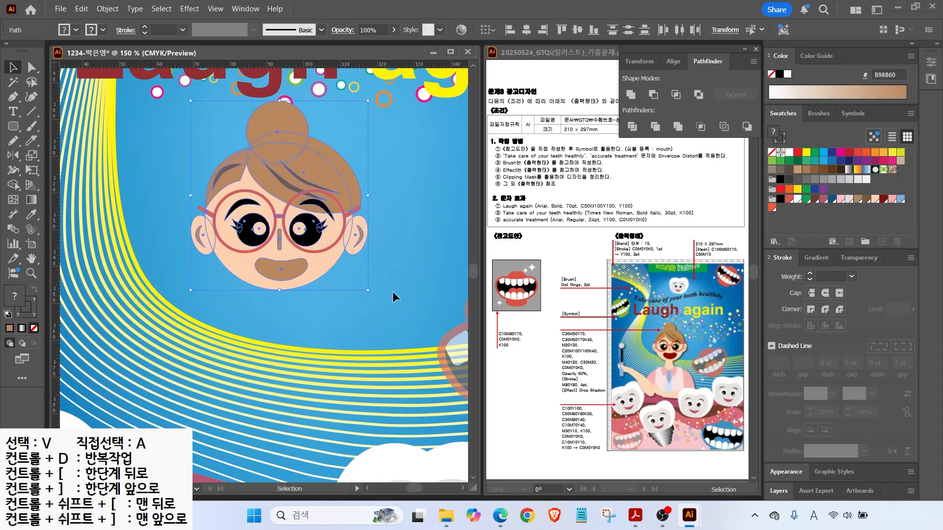
{"action": "left_click", "coordinate": [291, 238]}
{"action": "left_click_drag", "start_coordinate": [244, 273], "coordinate": [263, 277]}
{"action": "key", "text": "ctrl+minus"}
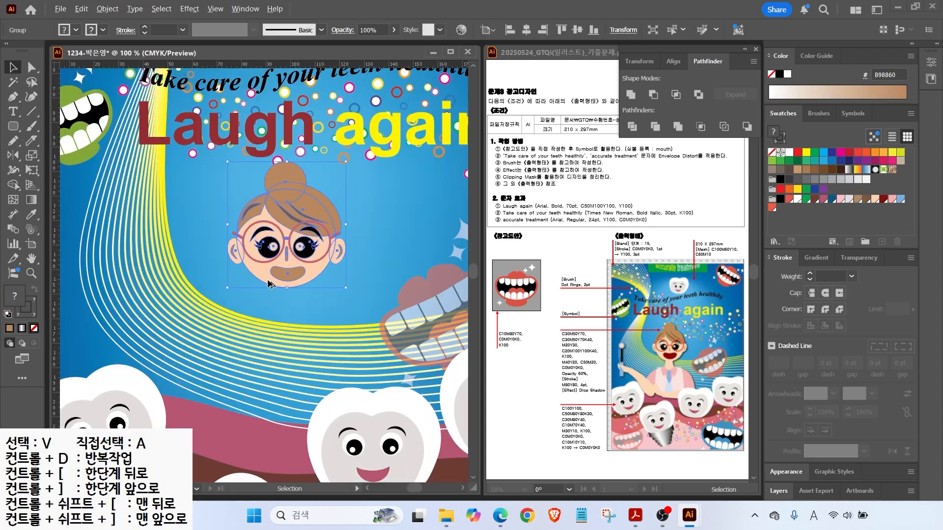
{"action": "scroll", "coordinate": [264, 281], "scroll_direction": "down", "scroll_amount": 3}
{"action": "key", "text": "ctrl+minus"}
{"action": "mouse_move", "coordinate": [275, 223]}
{"action": "left_mouse_down"}
{"action": "mouse_move", "coordinate": [278, 215]}
{"action": "mouse_move", "coordinate": [324, 218]}
{"action": "mouse_move", "coordinate": [279, 206]}
{"action": "left_mouse_up"}
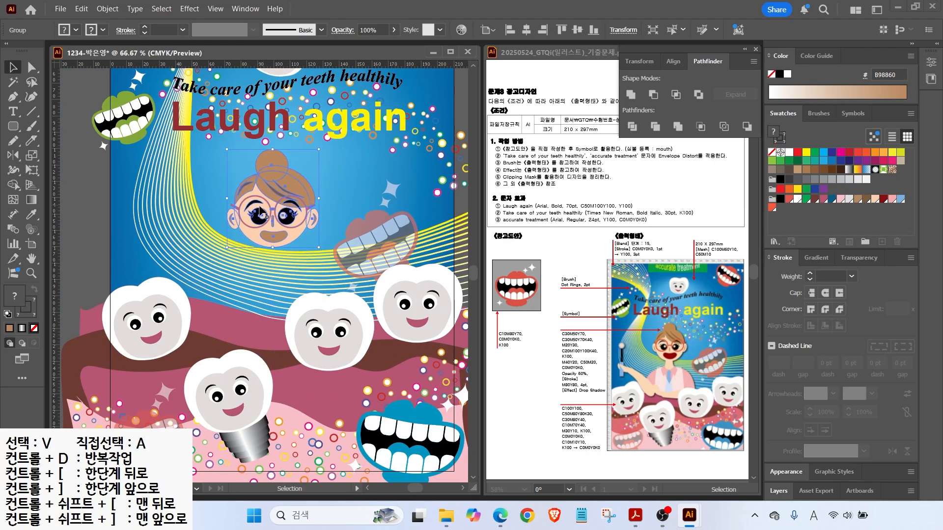
{"action": "key", "text": "ctrl+plus"}
{"action": "key", "text": "ctrl+shift+a"}
Pen-draw the left half of the body from chin to bottom and fill it light peach.
{"action": "key", "text": "p"}
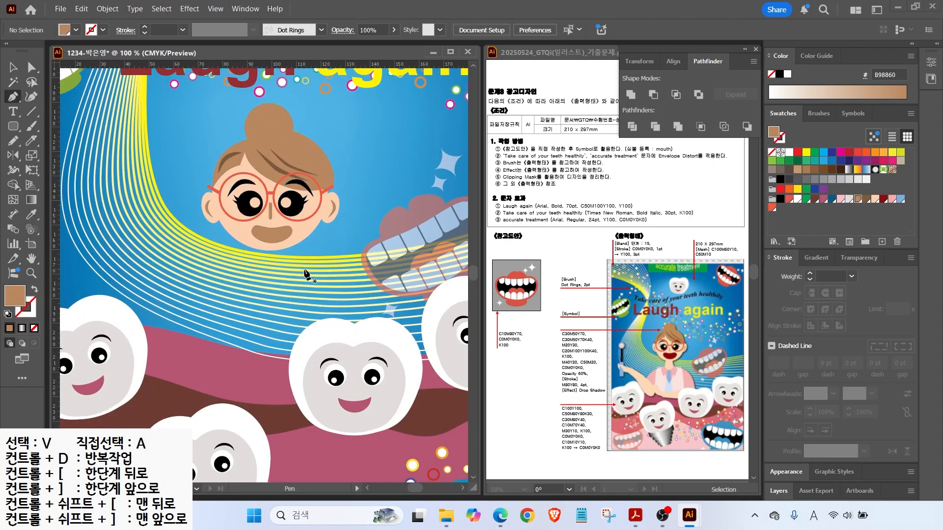
{"action": "left_click", "coordinate": [250, 203]}
{"action": "left_click_drag", "start_coordinate": [246, 272], "coordinate": [245, 273]}
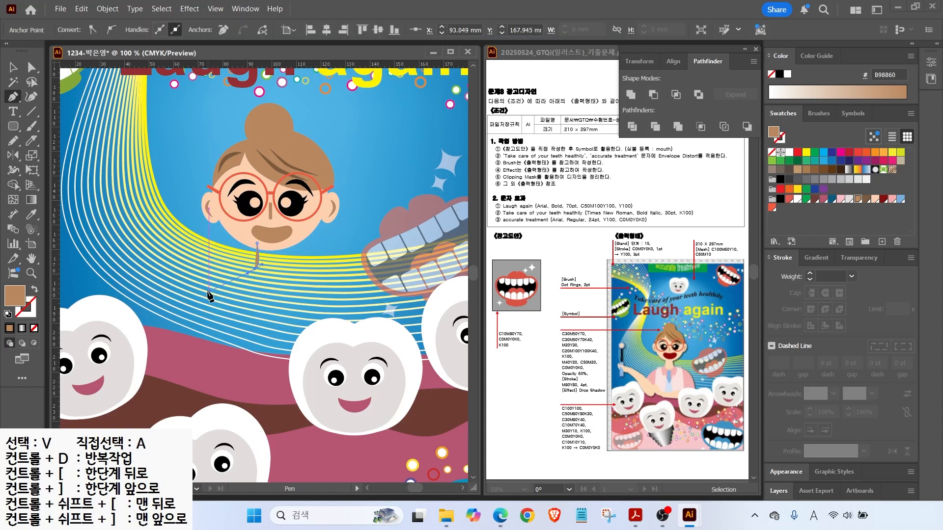
{"action": "left_click_drag", "start_coordinate": [175, 379], "coordinate": [169, 416]}
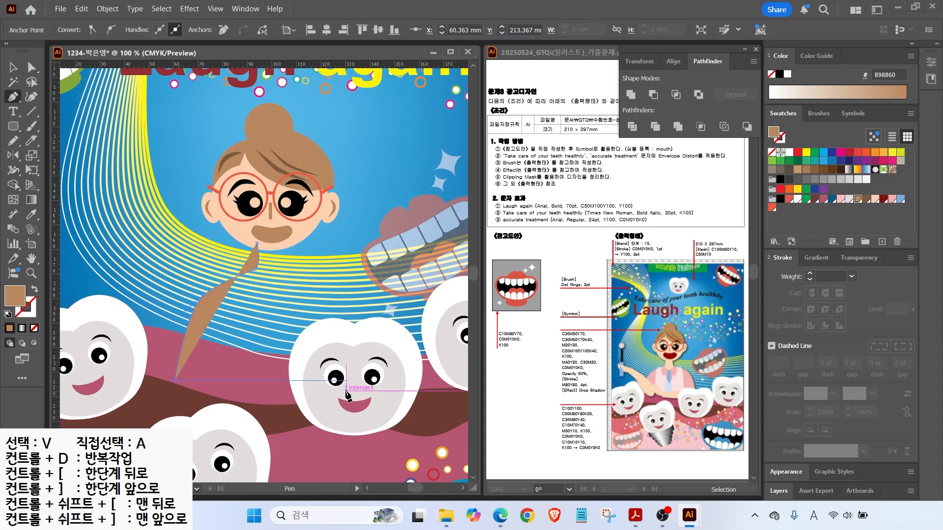
{"action": "left_click", "coordinate": [270, 380]}
{"action": "left_click", "coordinate": [270, 243]}
{"action": "left_click", "coordinate": [257, 243]}
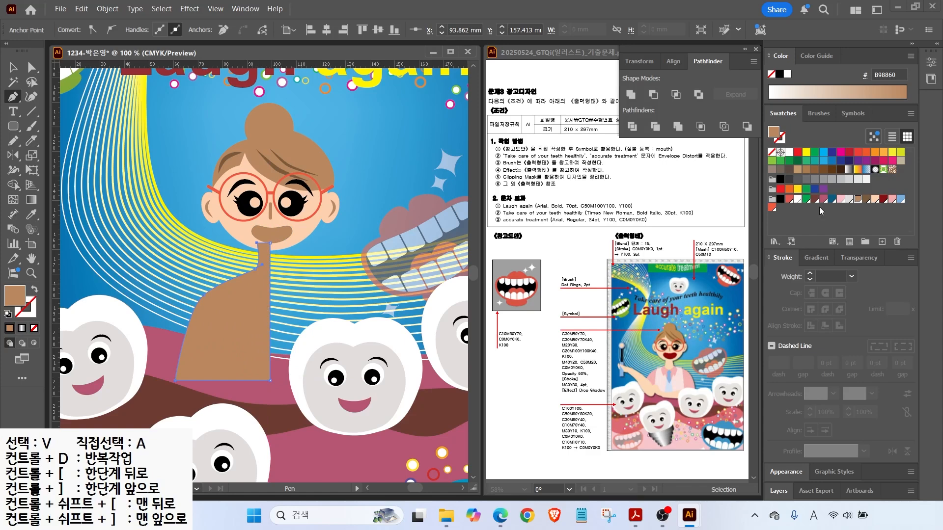
{"action": "left_click", "coordinate": [873, 199]}
Reflect a copy of the half-body across the centre line for the right side.
{"action": "key", "text": "v"}
{"action": "key", "text": "o"}
{"action": "left_click", "coordinate": [270, 243], "text": "alt"}
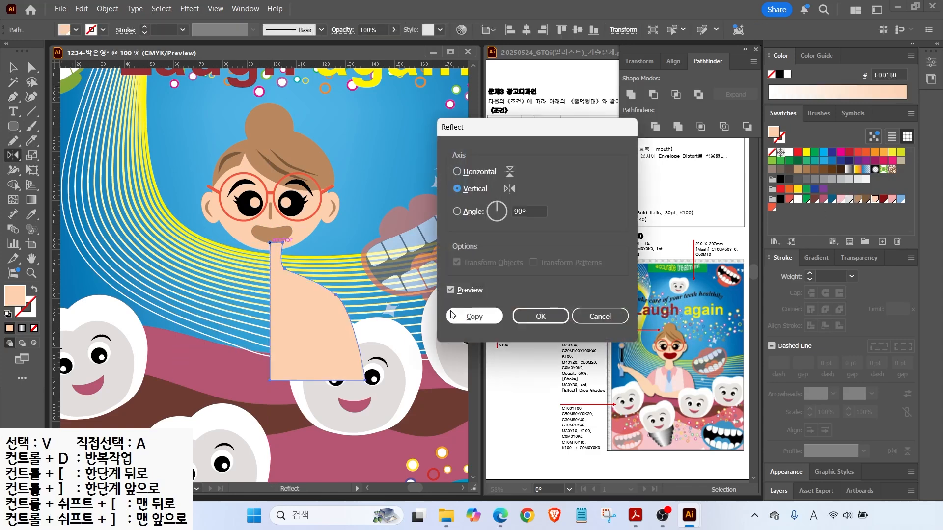
{"action": "left_click", "coordinate": [474, 316]}
{"action": "key", "text": "v"}
{"action": "left_click", "coordinate": [306, 286], "text": "shift"}
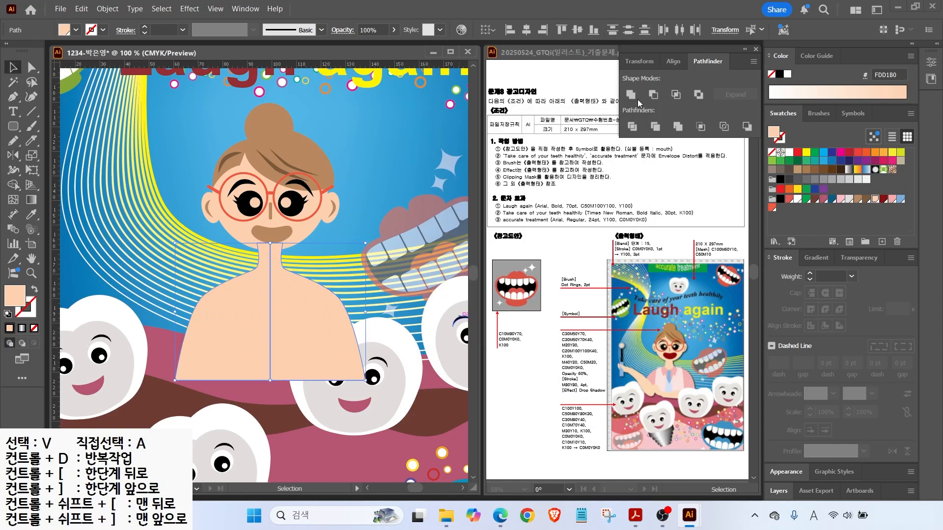
{"action": "key", "text": "ctrl+equal"}
Draw an unfilled circle over the chin and delete its top anchor to leave a neckline arc.
{"action": "left_click_drag", "start_coordinate": [18, 130], "coordinate": [59, 155]}
{"action": "left_click_drag", "start_coordinate": [247, 212], "coordinate": [309, 277]}
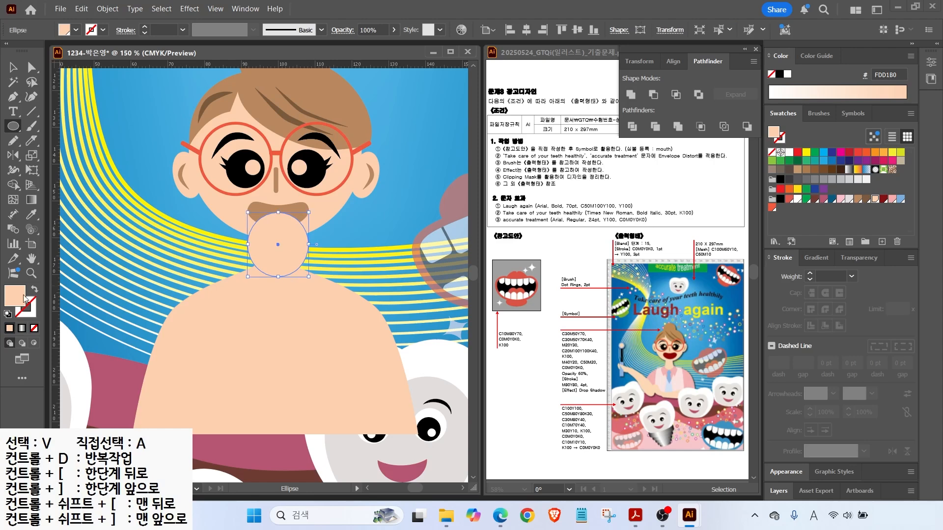
{"action": "key", "text": "d"}
{"action": "key", "text": "slash"}
{"action": "key", "text": "a"}
{"action": "left_click", "coordinate": [278, 212]}
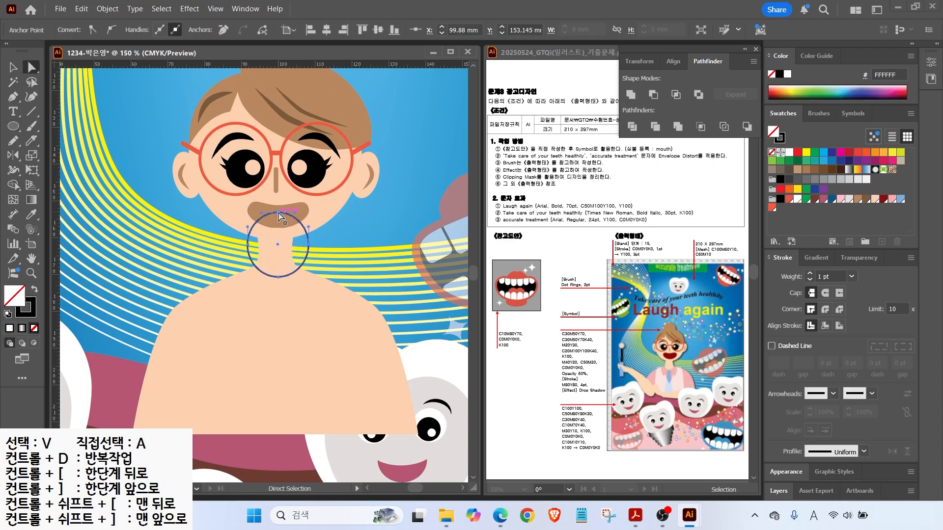
{"action": "key", "text": "Delete"}
{"action": "key", "text": "v"}
Ungroup the body shapes and fill the torso pink F8ABAD.
{"action": "left_click", "coordinate": [282, 253]}
{"action": "left_click", "coordinate": [359, 255]}
{"action": "left_click", "coordinate": [287, 296]}
{"action": "right_click", "coordinate": [289, 297]}
{"action": "left_click", "coordinate": [326, 314]}
{"action": "left_click", "coordinate": [361, 265]}
{"action": "left_click", "coordinate": [266, 308]}
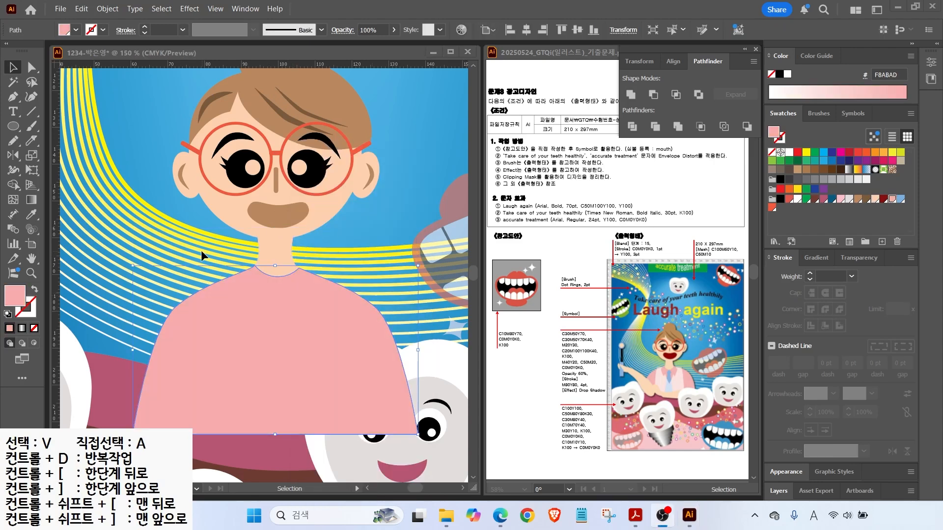
{"action": "left_click", "coordinate": [209, 261]}
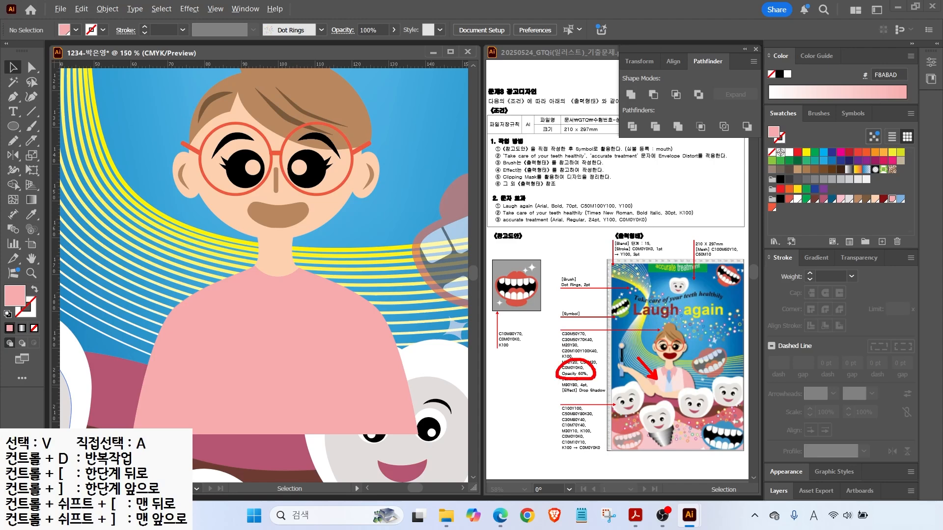
Pen-draw a V-neck coat outline over the torso from shoulders to bottom corners.
{"action": "key", "text": "Escape"}
{"action": "left_click", "coordinate": [13, 100]}
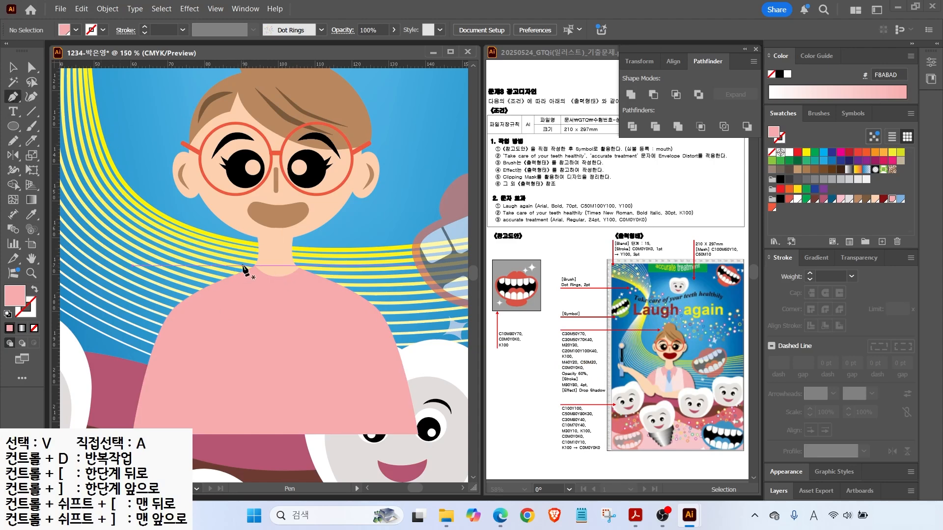
{"action": "left_click", "coordinate": [244, 266]}
{"action": "left_click", "coordinate": [284, 324]}
{"action": "left_click", "coordinate": [309, 263]}
{"action": "left_click", "coordinate": [337, 265]}
{"action": "left_click_drag", "start_coordinate": [365, 434], "coordinate": [364, 444]}
{"action": "left_click", "coordinate": [198, 433]}
{"action": "left_click", "coordinate": [212, 269]}
{"action": "left_click", "coordinate": [243, 260]}
Fill the coat panel white at 60% opacity.
{"action": "left_click", "coordinate": [798, 199]}
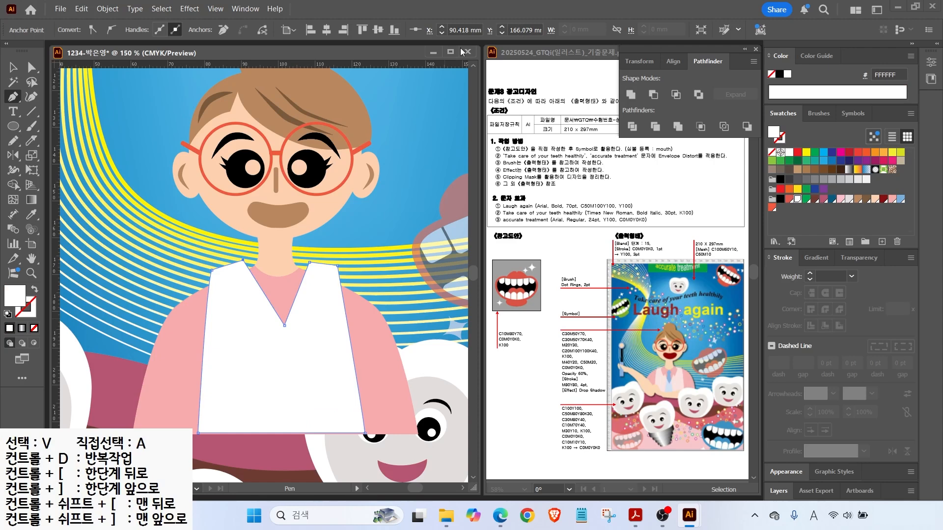
{"action": "left_click", "coordinate": [853, 260]}
{"action": "left_click", "coordinate": [843, 406]}
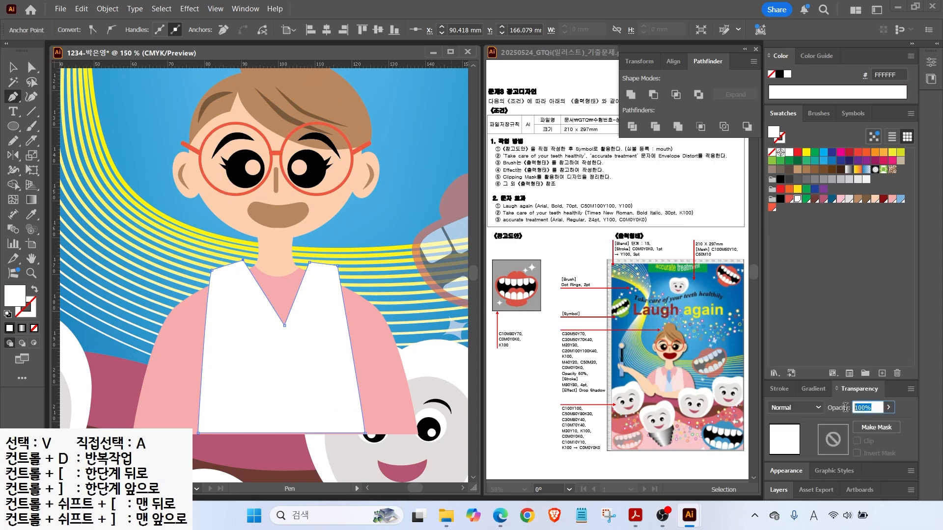
{"action": "type", "text": "60"}
{"action": "key", "text": "Return"}
Adjust the coat's shoulder, neckline and V-neck anchors with Direct Selection.
{"action": "key", "text": "a"}
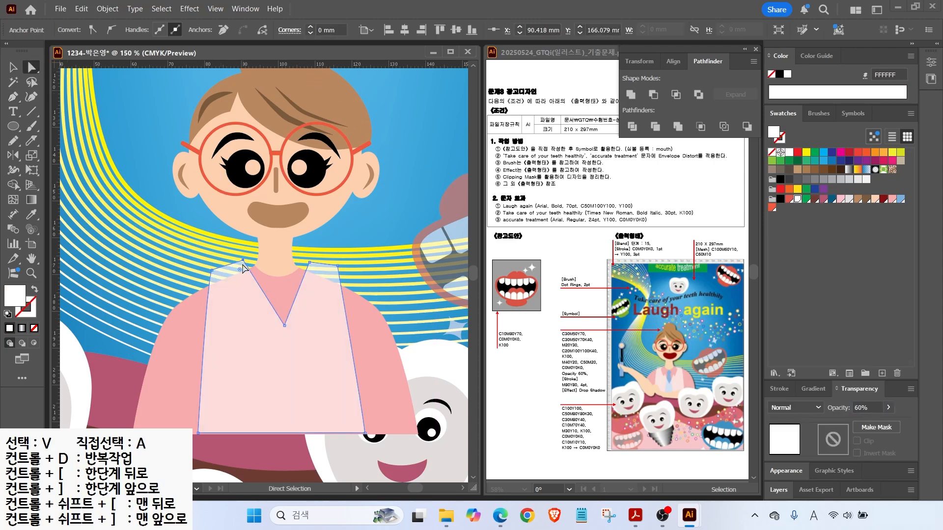
{"action": "left_click_drag", "start_coordinate": [243, 260], "coordinate": [211, 277]}
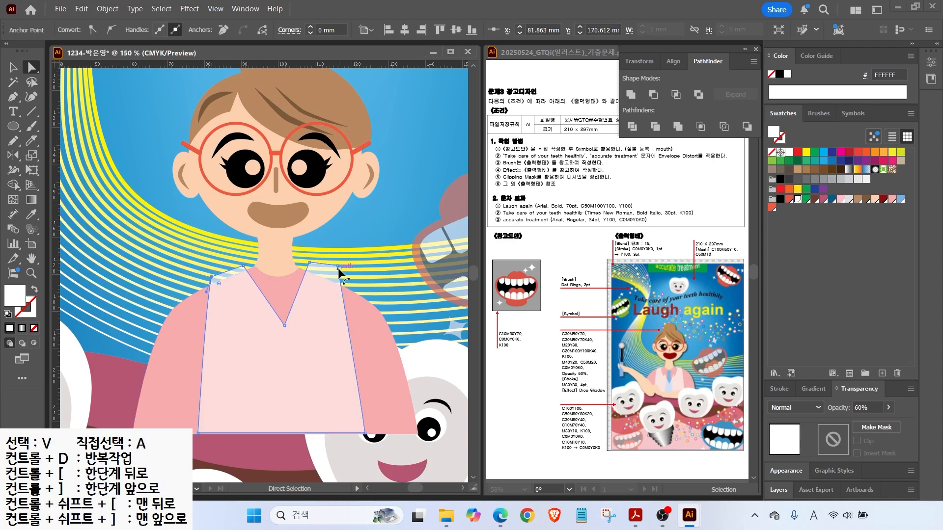
{"action": "left_click_drag", "start_coordinate": [309, 263], "coordinate": [308, 266]}
{"action": "left_click_drag", "start_coordinate": [285, 325], "coordinate": [280, 323]}
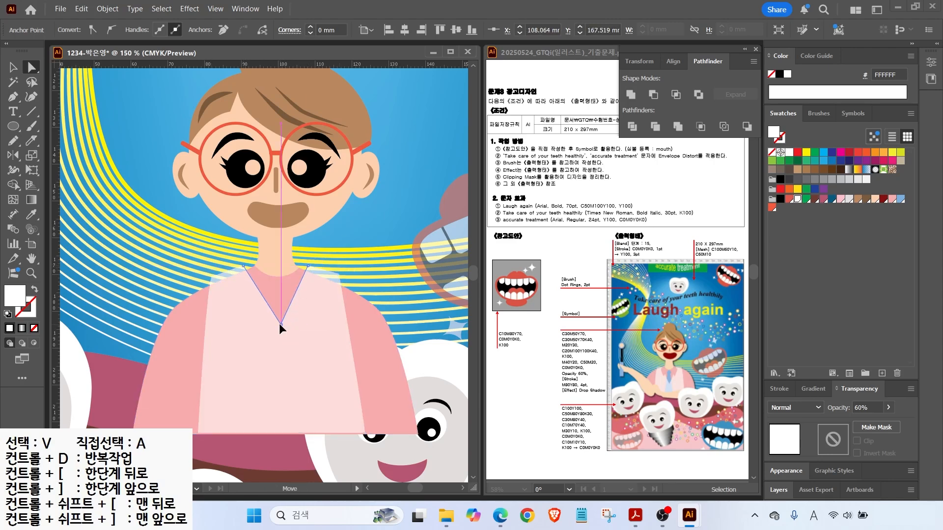
{"action": "key", "text": "v"}
{"action": "left_click", "coordinate": [181, 241]}
Pen-draw a pointed left collar at the neckline and fill it pink.
{"action": "left_click", "coordinate": [13, 103]}
{"action": "left_click", "coordinate": [253, 268]}
{"action": "left_click", "coordinate": [235, 286]}
{"action": "left_click", "coordinate": [252, 326]}
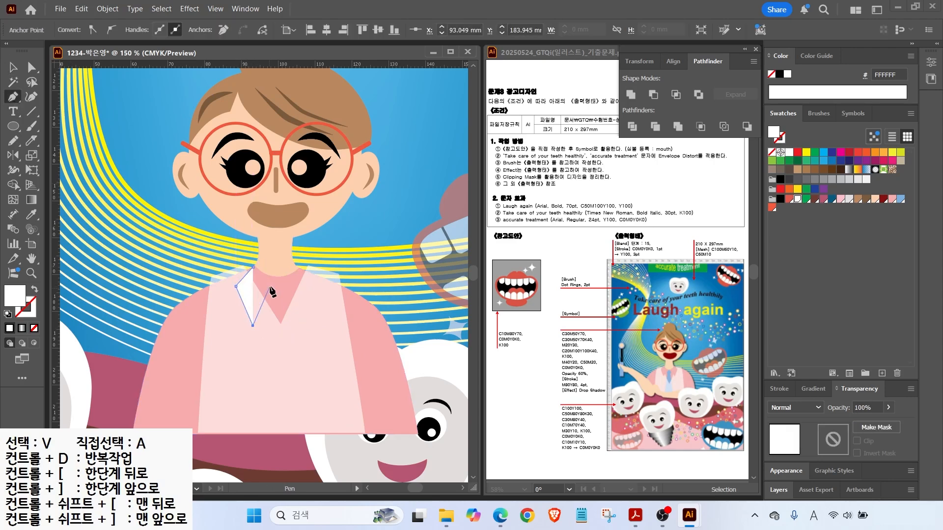
{"action": "left_click", "coordinate": [276, 282]}
{"action": "left_click", "coordinate": [253, 267]}
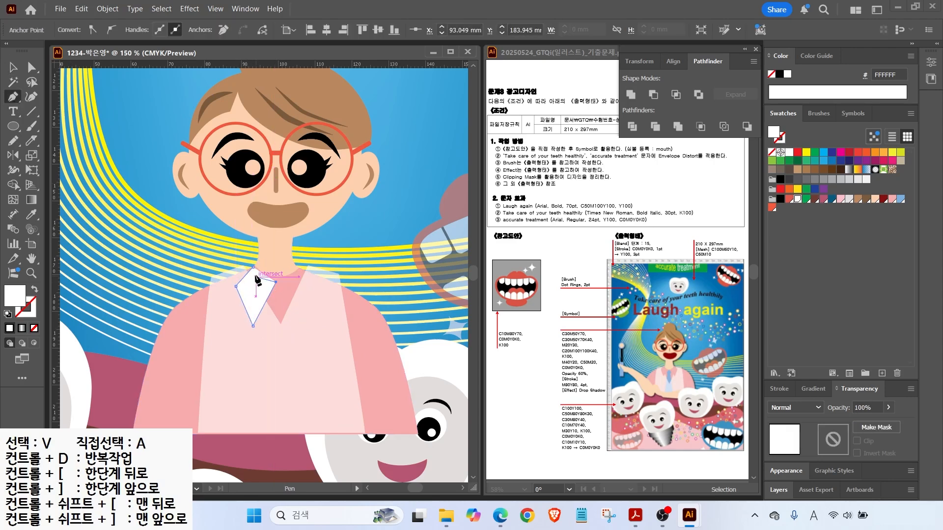
{"action": "left_click", "coordinate": [892, 199]}
Reflect a copy of the collar around the neck centre for the right side.
{"action": "left_click", "coordinate": [15, 157]}
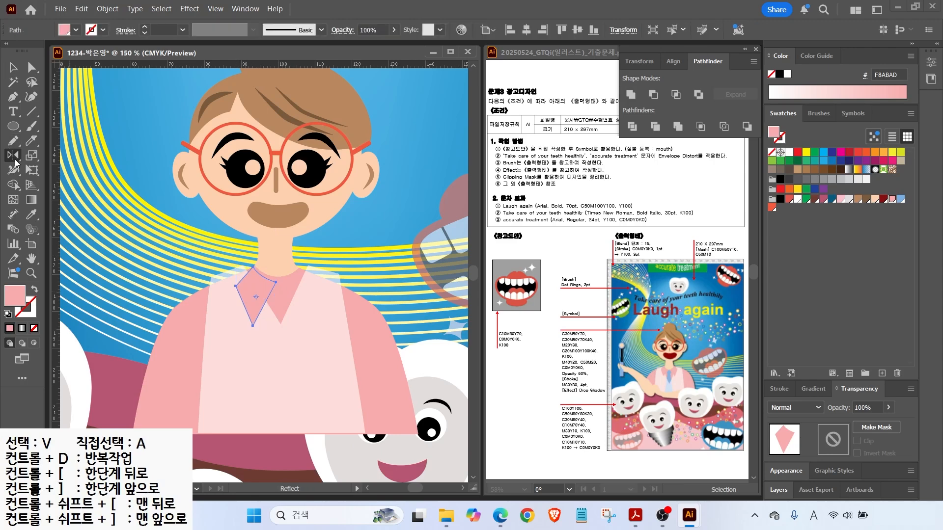
{"action": "left_click", "coordinate": [276, 282], "text": "alt"}
{"action": "key", "text": "alt+c"}
{"action": "key", "text": "v"}
{"action": "key", "text": "ctrl+shift+a"}
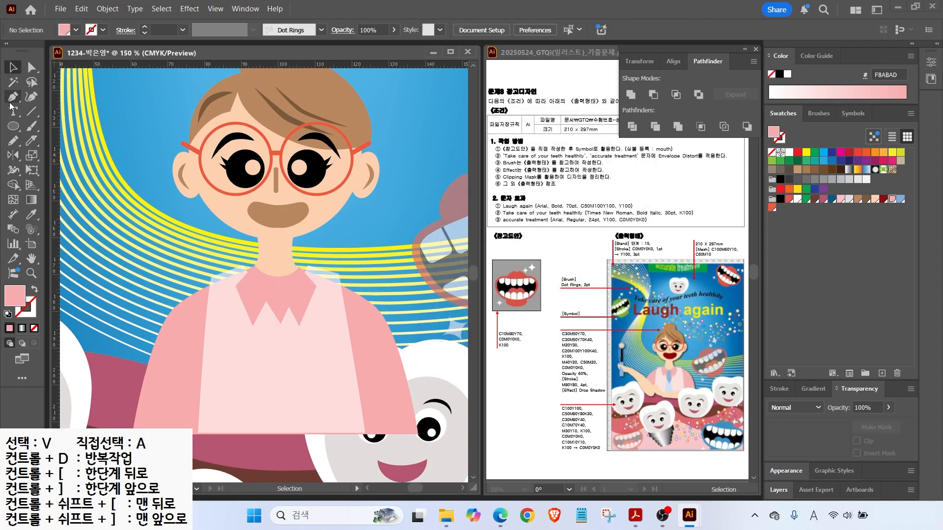
Draw a light blue necktie shape hanging between the dentist's collar points.
{"action": "key", "text": "p"}
{"action": "left_click", "coordinate": [265, 293]}
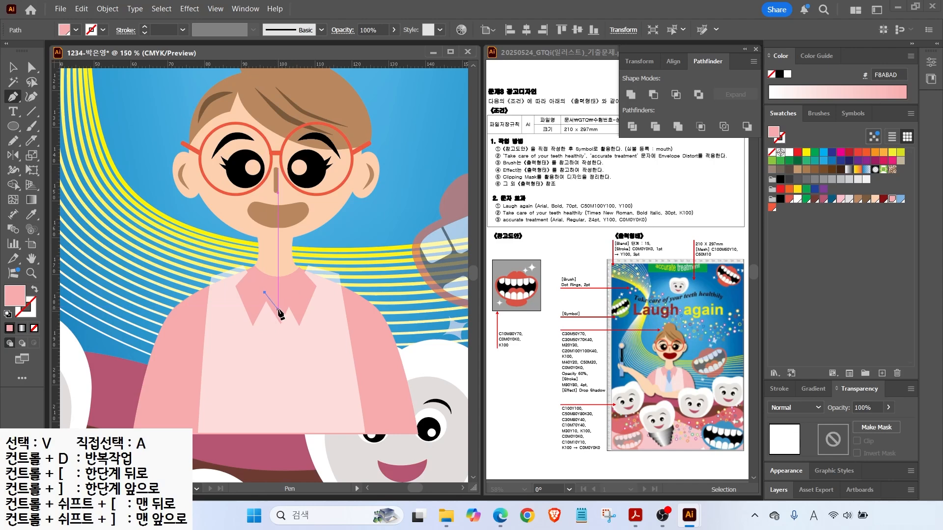
{"action": "left_click", "coordinate": [272, 303]}
{"action": "left_click", "coordinate": [264, 421]}
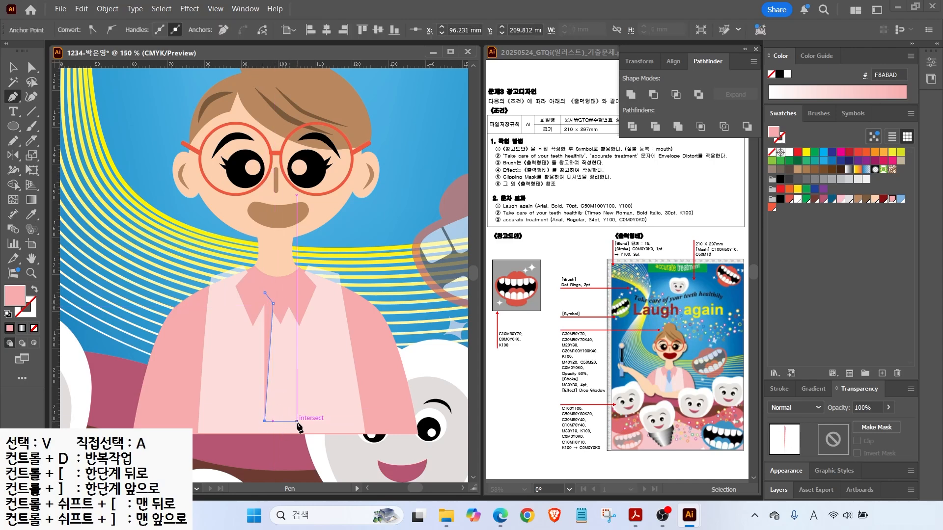
{"action": "left_click", "coordinate": [297, 421]}
{"action": "left_click", "coordinate": [282, 306]}
{"action": "left_click", "coordinate": [289, 290]}
{"action": "left_click", "coordinate": [284, 278]}
{"action": "left_click", "coordinate": [268, 278]}
{"action": "left_click", "coordinate": [265, 293]}
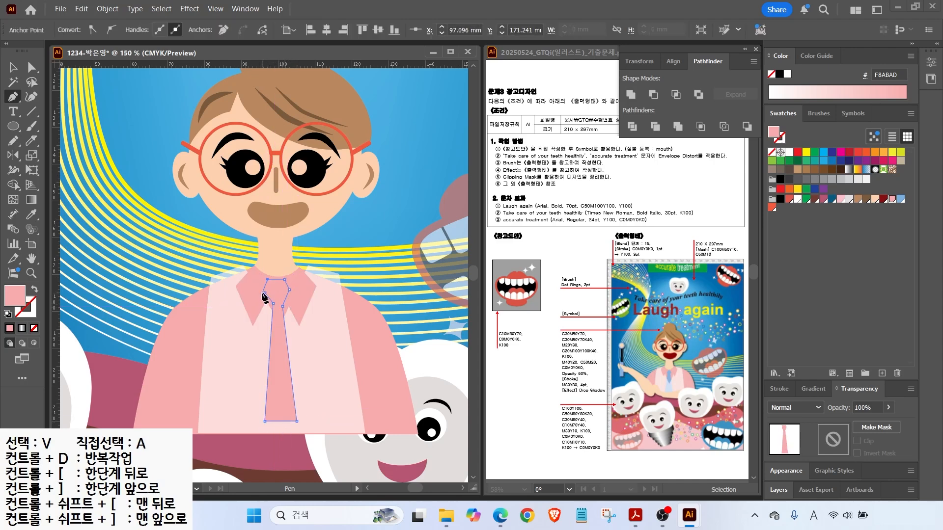
{"action": "left_click", "coordinate": [901, 200]}
Bring both collar pieces and the pale coat panel in front of the tie.
{"action": "key", "text": "v"}
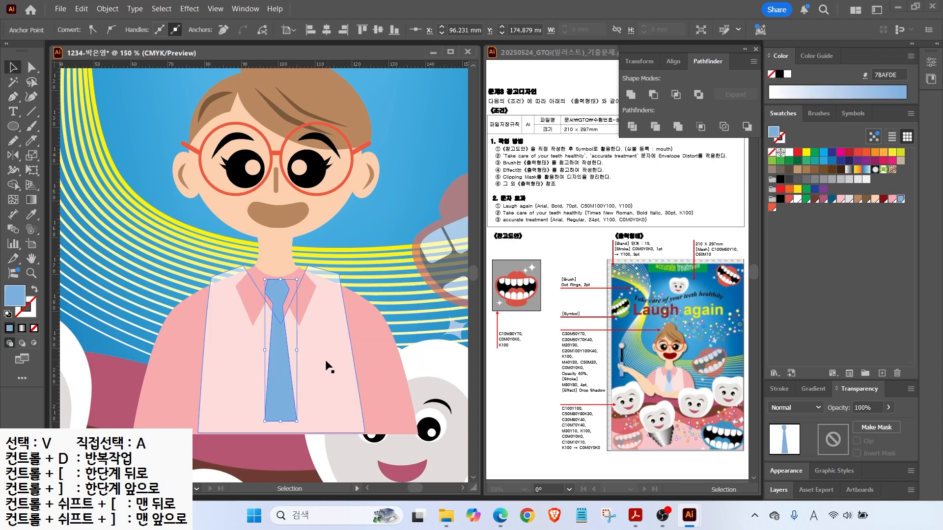
{"action": "left_click", "coordinate": [278, 288]}
{"action": "left_click", "coordinate": [259, 295], "text": "shift"}
{"action": "left_click", "coordinate": [326, 333], "text": "shift"}
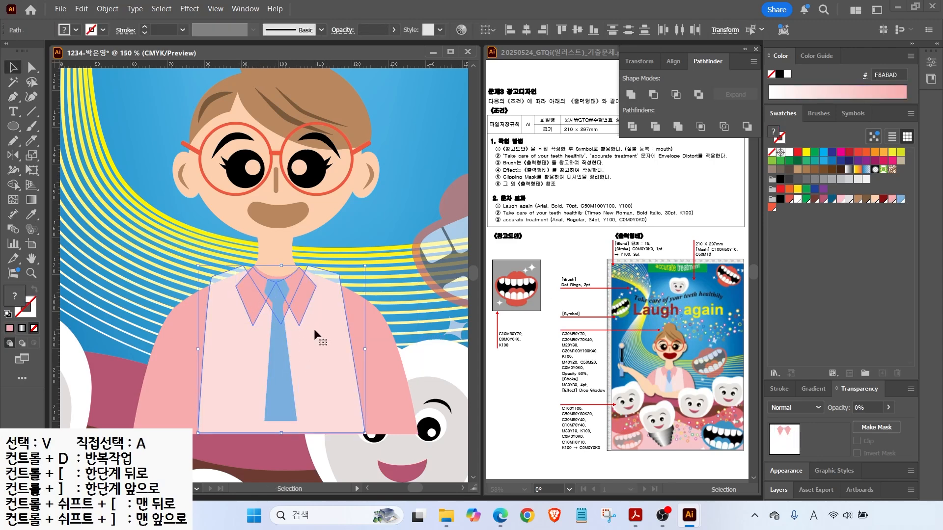
{"action": "key", "text": "ctrl+shift+]"}
{"action": "left_click", "coordinate": [378, 207]}
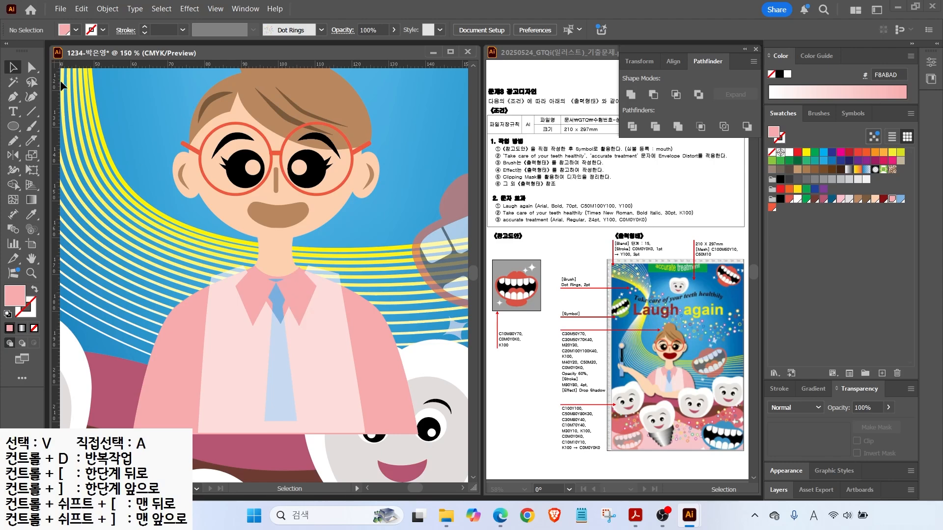
Join the left collar's inner tip to the right collar piece.
{"action": "key", "text": "a"}
{"action": "left_click", "coordinate": [276, 279]}
{"action": "left_click_drag", "start_coordinate": [272, 281], "coordinate": [278, 277]}
{"action": "key", "text": "ctrl+shift+a"}
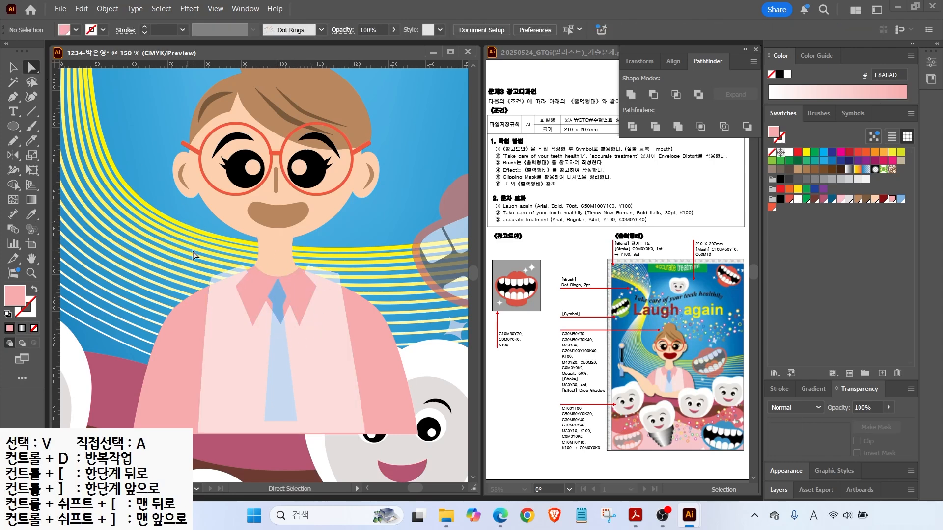
Zoom out and pan to show the dentist and teeth, ready to draw the arm.
{"action": "key", "text": "ctrl+minus"}
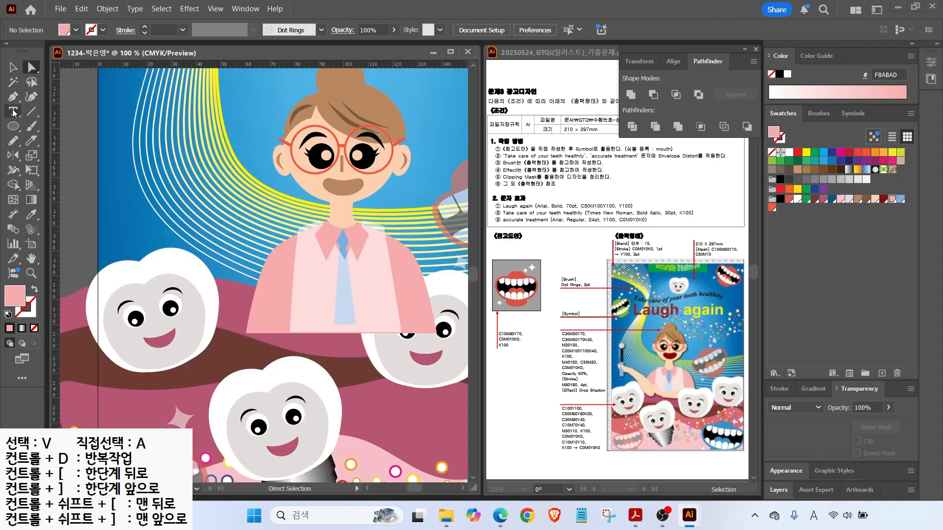
{"action": "left_click_drag", "start_coordinate": [109, 191], "coordinate": [184, 212]}
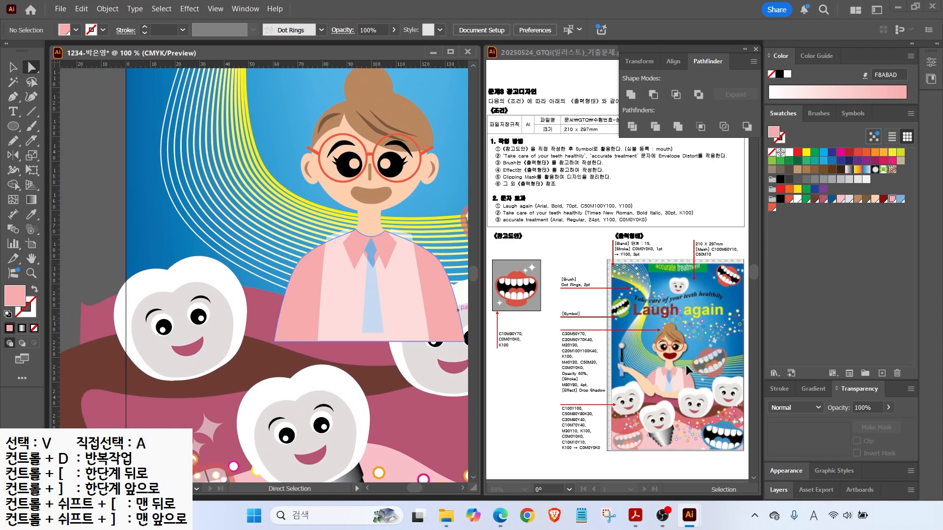
{"action": "key", "text": "ctrl+shift+a"}
{"action": "left_click", "coordinate": [13, 140]}
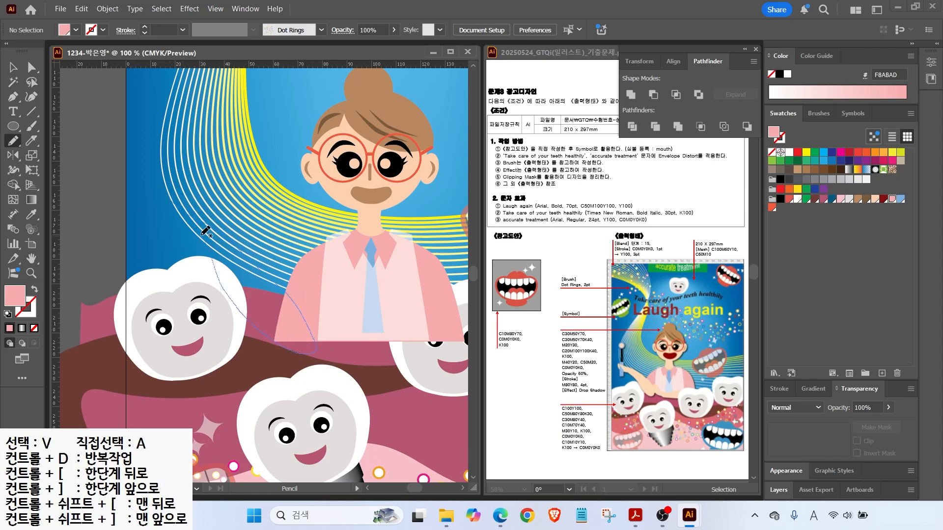
Pencil-draw the dentist's raised arm, fill it peach and nudge it slightly right.
{"action": "left_click_drag", "start_coordinate": [172, 200], "coordinate": [172, 200]}
{"action": "left_click", "coordinate": [875, 199]}
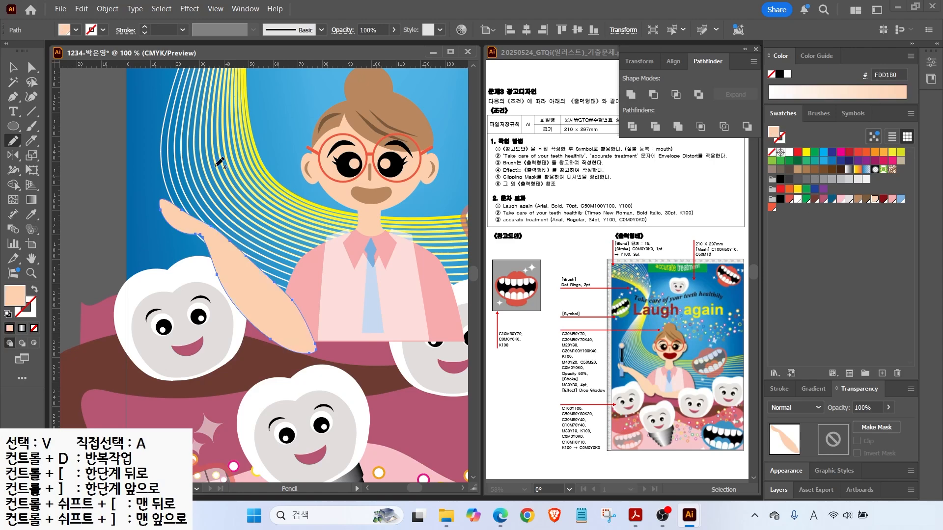
{"action": "key", "text": "v"}
{"action": "left_click_drag", "start_coordinate": [243, 282], "coordinate": [246, 282]}
{"action": "left_click_drag", "start_coordinate": [310, 257], "coordinate": [256, 242]}
Add a peach forearm piece along the shirt bottom and bring the right tooth in front.
{"action": "left_click", "coordinate": [13, 141]}
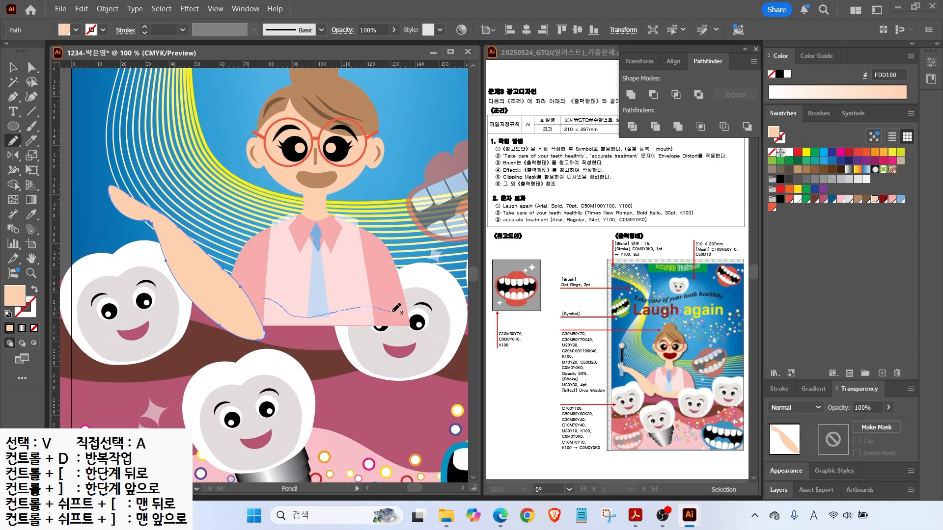
{"action": "mouse_move", "coordinate": [395, 338]}
{"action": "left_mouse_down"}
{"action": "mouse_move", "coordinate": [284, 339]}
{"action": "mouse_move", "coordinate": [259, 300]}
{"action": "left_mouse_up"}
{"action": "left_click", "coordinate": [875, 199]}
{"action": "left_click", "coordinate": [13, 67]}
{"action": "left_click", "coordinate": [426, 312]}
{"action": "key", "text": "ctrl+shift+]"}
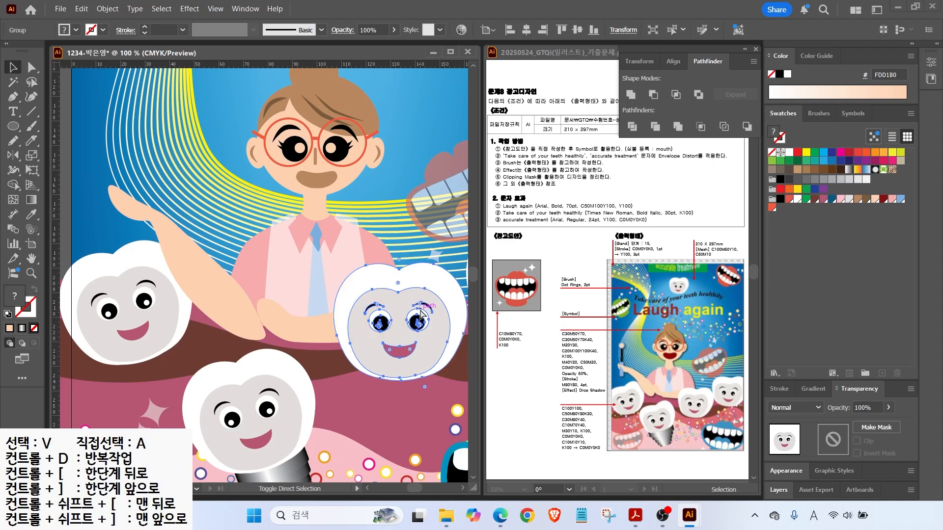
{"action": "left_click", "coordinate": [290, 326]}
Draw a light blue rectangular toothbrush handle over the hand and shorten it.
{"action": "scroll", "coordinate": [194, 177], "scroll_direction": "up", "scroll_amount": 2}
{"action": "scroll", "coordinate": [194, 177], "scroll_direction": "left", "scroll_amount": 3}
{"action": "left_click_drag", "start_coordinate": [14, 126], "coordinate": [54, 134]}
{"action": "left_click", "coordinate": [54, 133]}
{"action": "left_click_drag", "start_coordinate": [216, 222], "coordinate": [232, 280]}
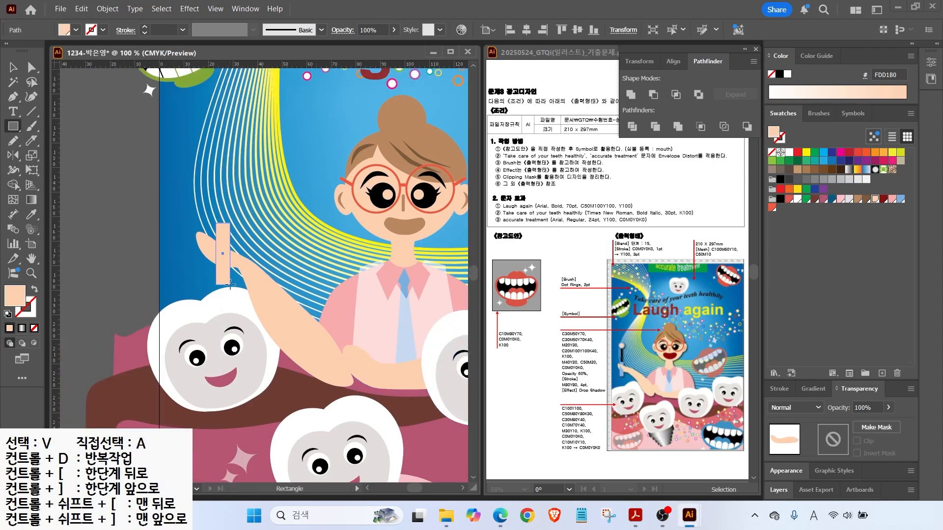
{"action": "left_click", "coordinate": [901, 199]}
{"action": "key", "text": "v"}
{"action": "left_click_drag", "start_coordinate": [224, 222], "coordinate": [228, 234]}
Add a black brush neck, a light blue round head and a peach inner circle.
{"action": "scroll", "coordinate": [228, 234], "scroll_direction": "up", "scroll_amount": 2}
{"action": "key", "text": "m"}
{"action": "left_click_drag", "start_coordinate": [210, 168], "coordinate": [223, 235]}
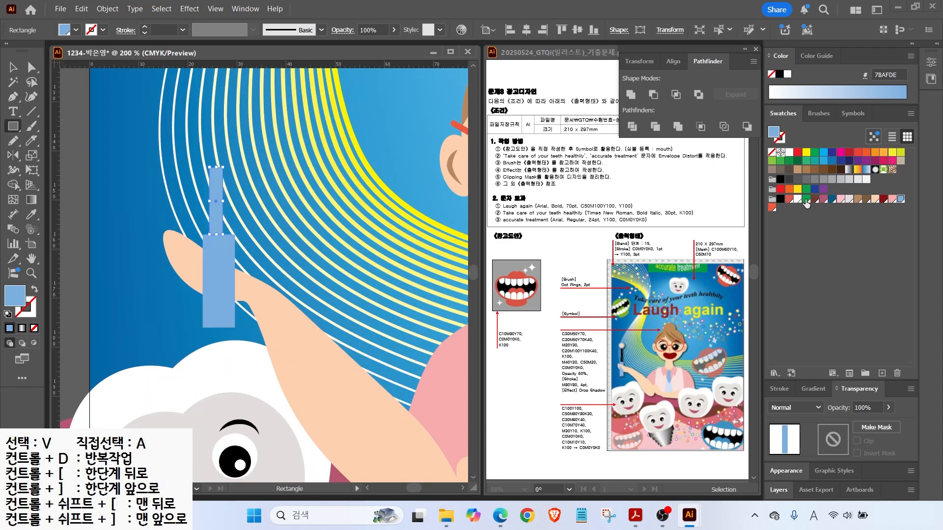
{"action": "left_click", "coordinate": [780, 199]}
{"action": "left_click_drag", "start_coordinate": [13, 127], "coordinate": [53, 157]}
{"action": "mouse_move", "coordinate": [193, 122]}
{"action": "left_mouse_down"}
{"action": "mouse_move", "coordinate": [241, 168]}
{"action": "mouse_move", "coordinate": [232, 162]}
{"action": "left_mouse_up"}
{"action": "left_click", "coordinate": [901, 199]}
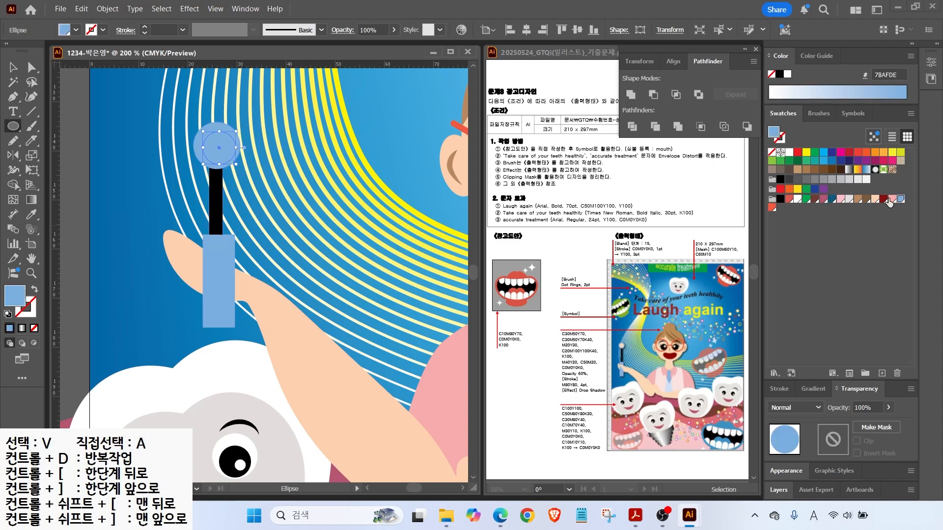
{"action": "left_click", "coordinate": [875, 199]}
{"action": "key", "text": "v"}
{"action": "left_click", "coordinate": [171, 124]}
Centre the brush parts horizontally, group them and shift the toothbrush up-left.
{"action": "left_click_drag", "start_coordinate": [171, 123], "coordinate": [221, 196]}
{"action": "left_click", "coordinate": [219, 275], "text": "shift"}
{"action": "left_click", "coordinate": [526, 30]}
{"action": "left_click", "coordinate": [180, 125]}
{"action": "left_click", "coordinate": [216, 140]}
{"action": "left_click", "coordinate": [209, 126], "text": "shift"}
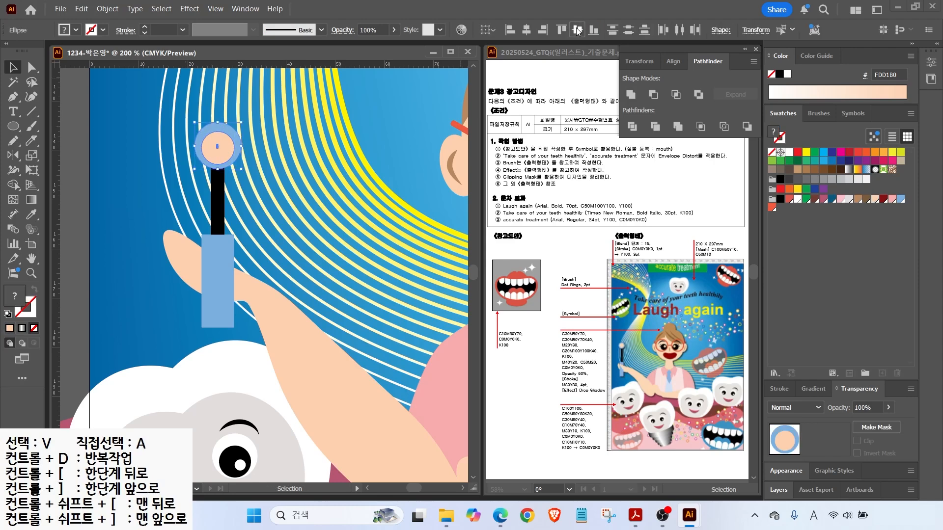
{"action": "left_click", "coordinate": [218, 201], "text": "shift"}
{"action": "left_click", "coordinate": [217, 275], "text": "shift"}
{"action": "right_click", "coordinate": [228, 275]}
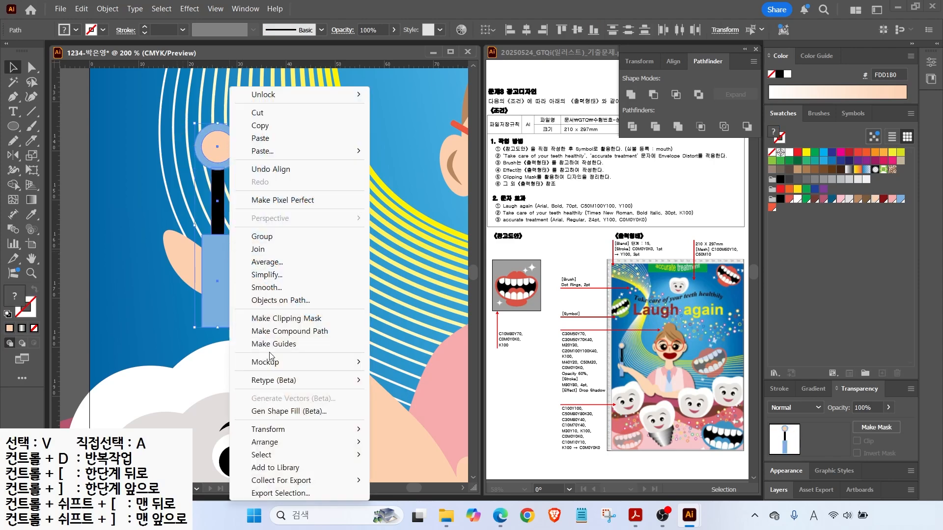
{"action": "left_click", "coordinate": [241, 248]}
{"action": "left_click_drag", "start_coordinate": [223, 262], "coordinate": [209, 255]}
Draw fingers wrapping the handle and tilt them about 15° counter-clockwise.
{"action": "key", "text": "n"}
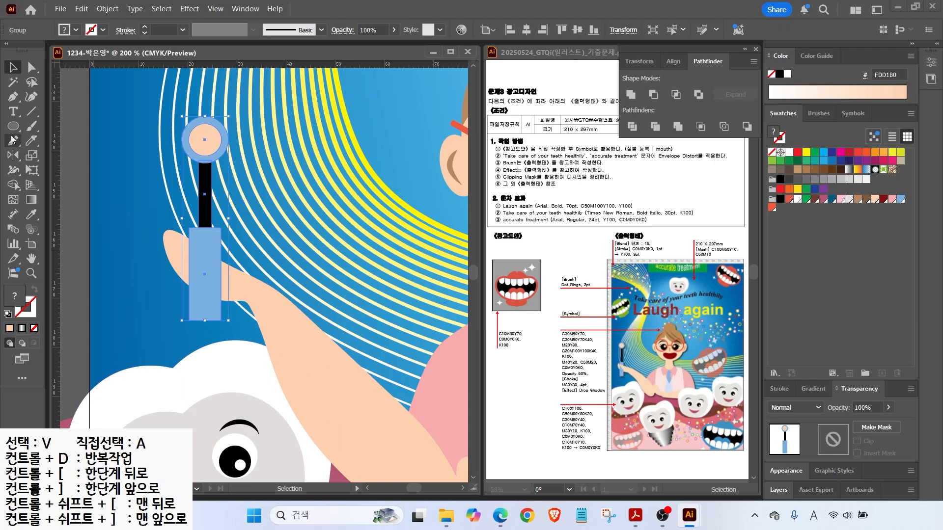
{"action": "left_click_drag", "start_coordinate": [231, 291], "coordinate": [193, 236]}
{"action": "key", "text": "v"}
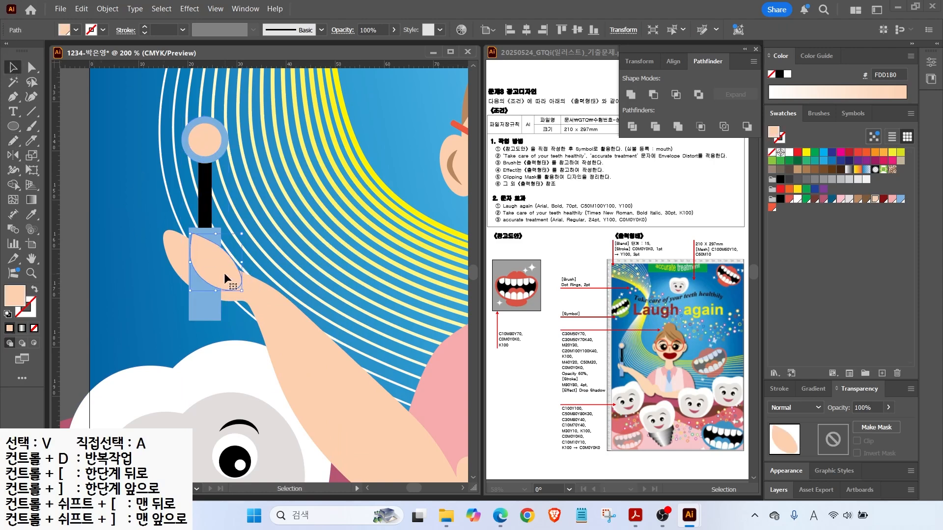
{"action": "left_click_drag", "start_coordinate": [244, 294], "coordinate": [251, 286]}
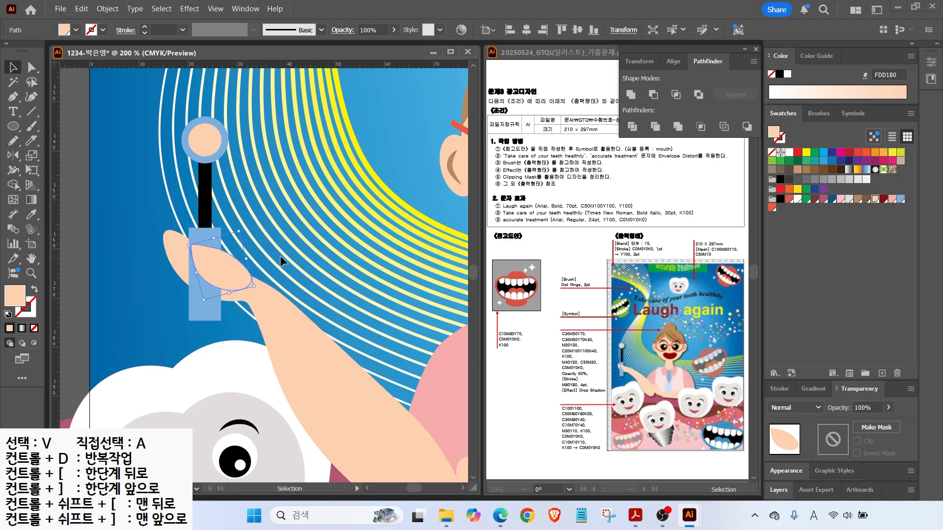
{"action": "key", "text": "ctrl+shift+a"}
{"action": "scroll", "coordinate": [131, 285], "scroll_direction": "down", "scroll_amount": 2}
{"action": "key", "text": "ctrl+0"}
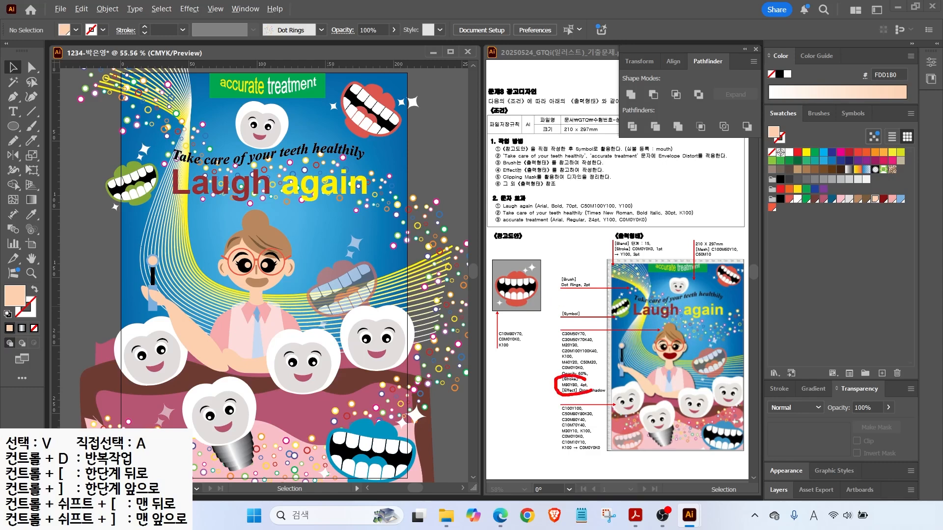
Enter the dentist's head group and zoom in on her face and glasses.
{"action": "key", "text": "Escape"}
{"action": "left_click", "coordinate": [268, 257]}
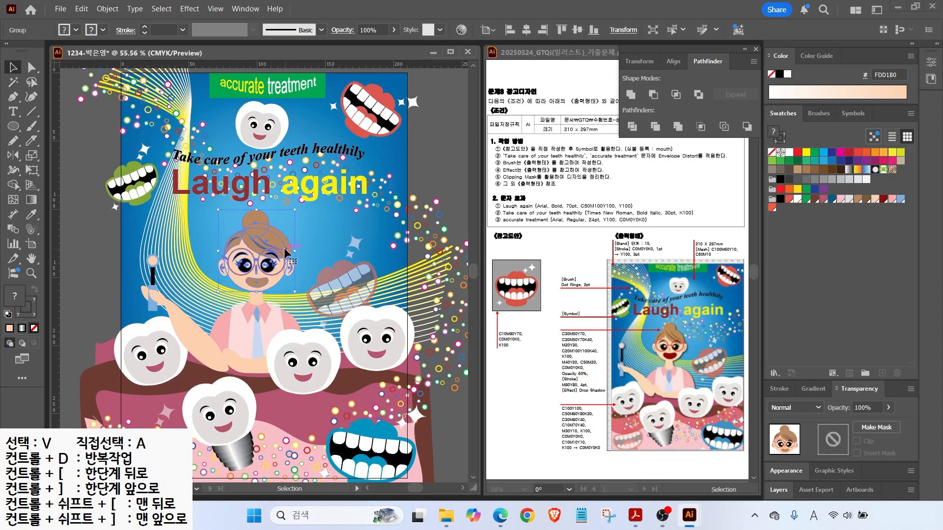
{"action": "double_click", "coordinate": [284, 256]}
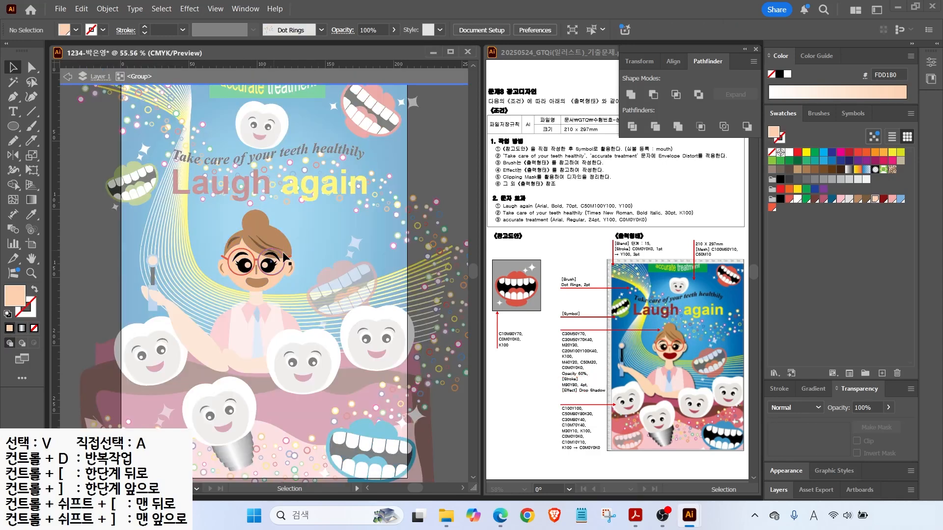
{"action": "left_click", "coordinate": [239, 254]}
{"action": "key", "text": "ctrl+1"}
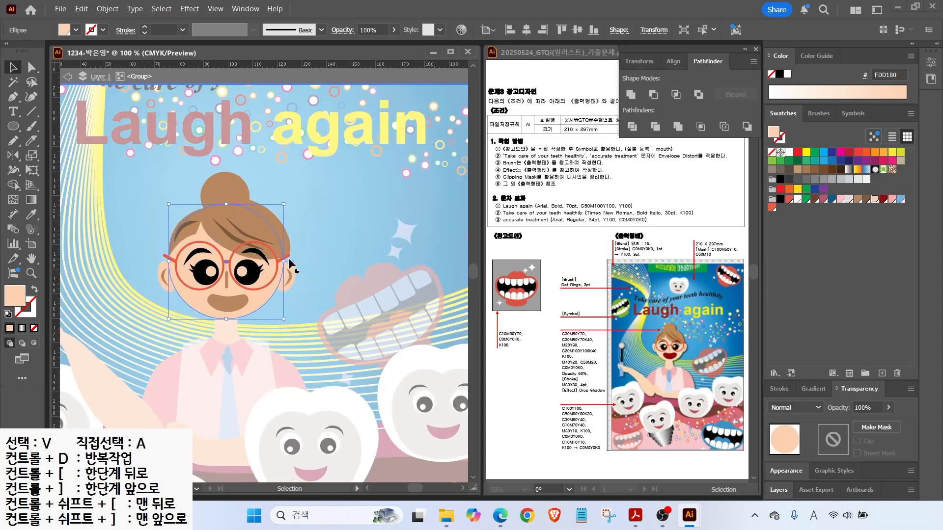
{"action": "double_click", "coordinate": [216, 250]}
{"action": "double_click", "coordinate": [232, 252]}
{"action": "left_click", "coordinate": [219, 249]}
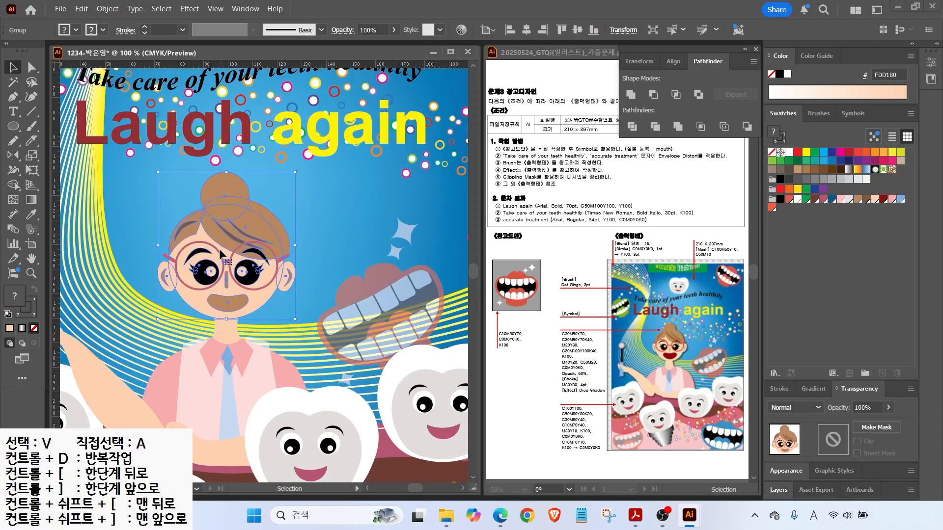
{"action": "double_click", "coordinate": [219, 249]}
{"action": "double_click", "coordinate": [235, 231]}
{"action": "left_click", "coordinate": [68, 77]}
Select both glasses rims and raise their stroke weight to 4 pt.
{"action": "left_click", "coordinate": [196, 242]}
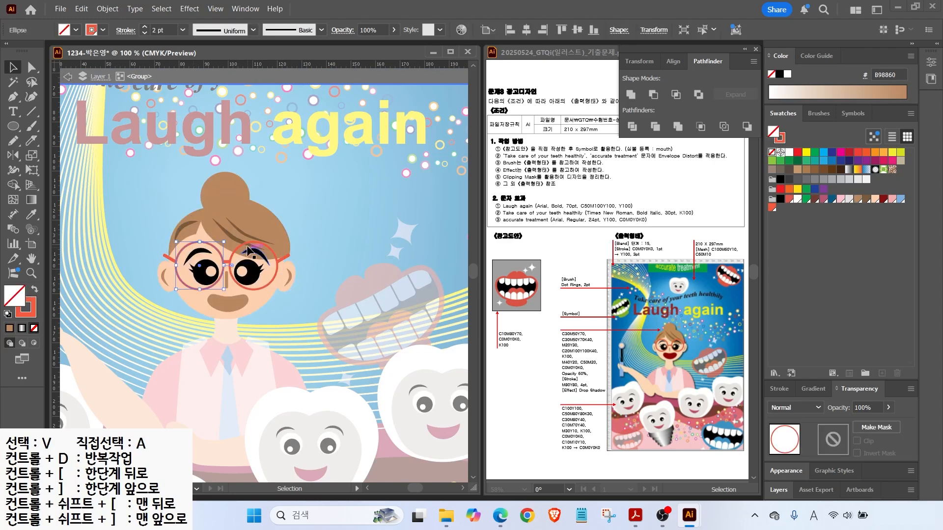
{"action": "left_click", "coordinate": [249, 251], "text": "shift"}
{"action": "left_click", "coordinate": [780, 388]}
{"action": "left_click", "coordinate": [810, 274]}
{"action": "left_click", "coordinate": [810, 273]}
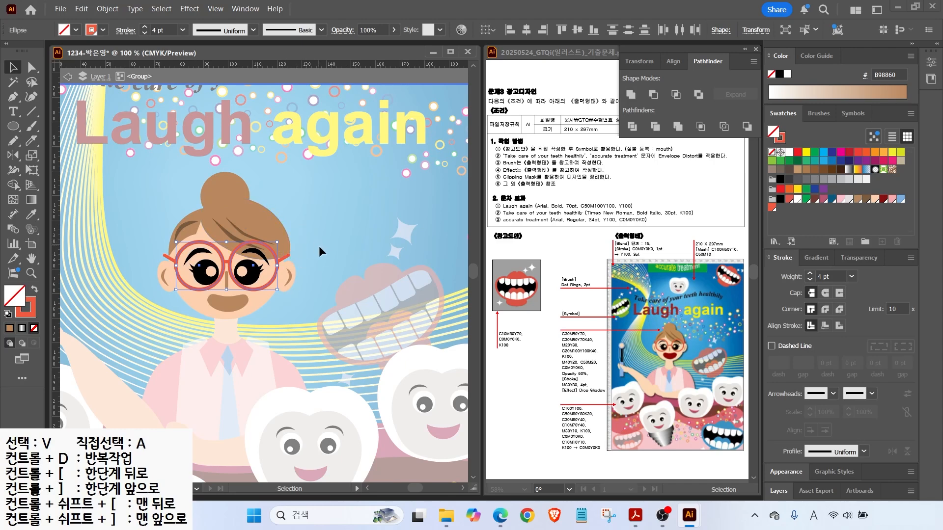
{"action": "key", "text": "ctrl+plus"}
{"action": "left_click", "coordinate": [139, 263]}
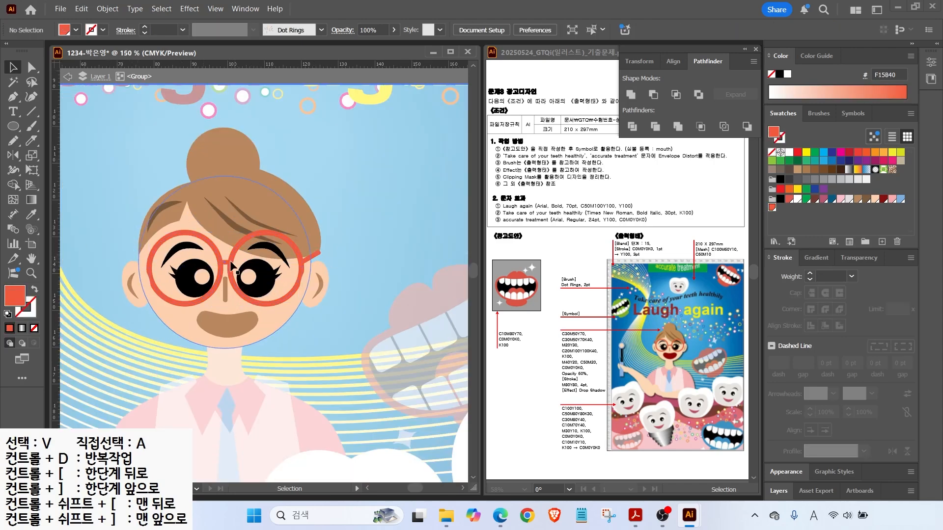
Draw a red bridge line between the lenses, then exit the head group.
{"action": "left_click", "coordinate": [32, 109]}
{"action": "left_click_drag", "start_coordinate": [230, 260], "coordinate": [231, 261]}
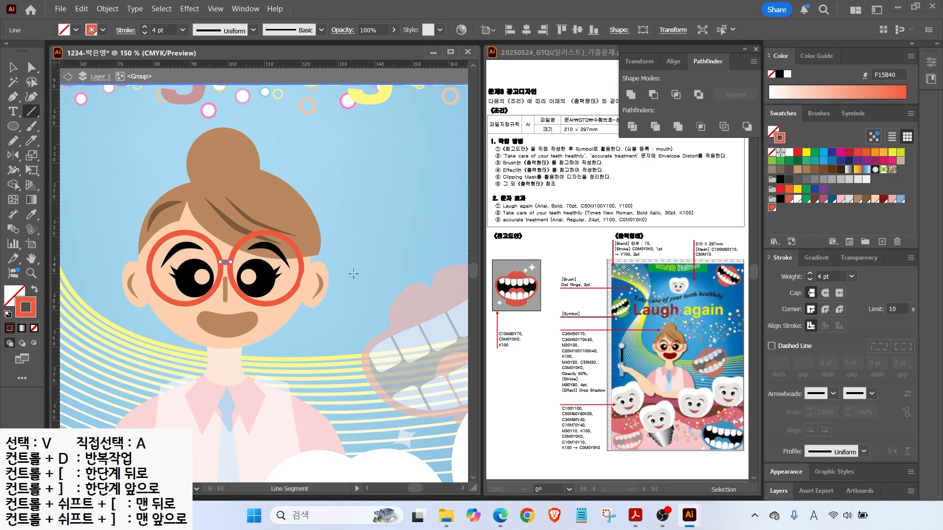
{"action": "key", "text": "a"}
{"action": "left_click", "coordinate": [132, 285]}
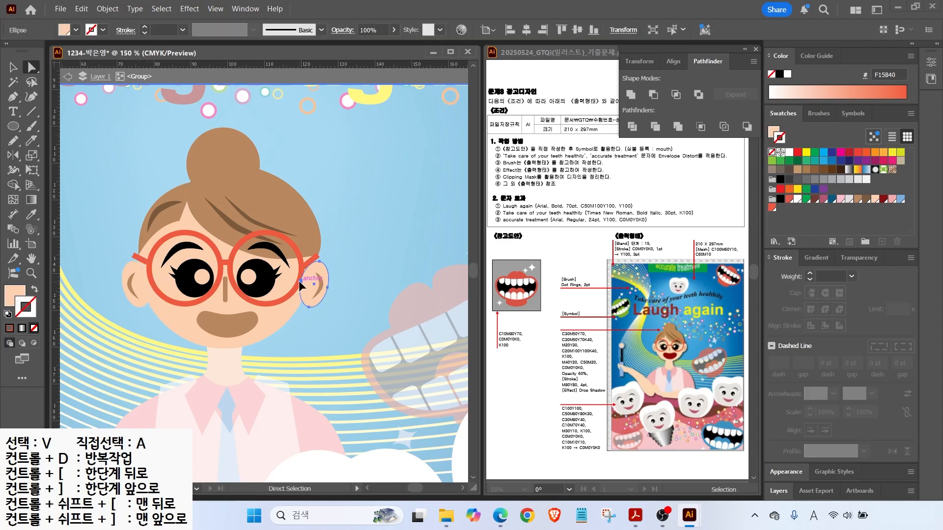
{"action": "left_click", "coordinate": [68, 76]}
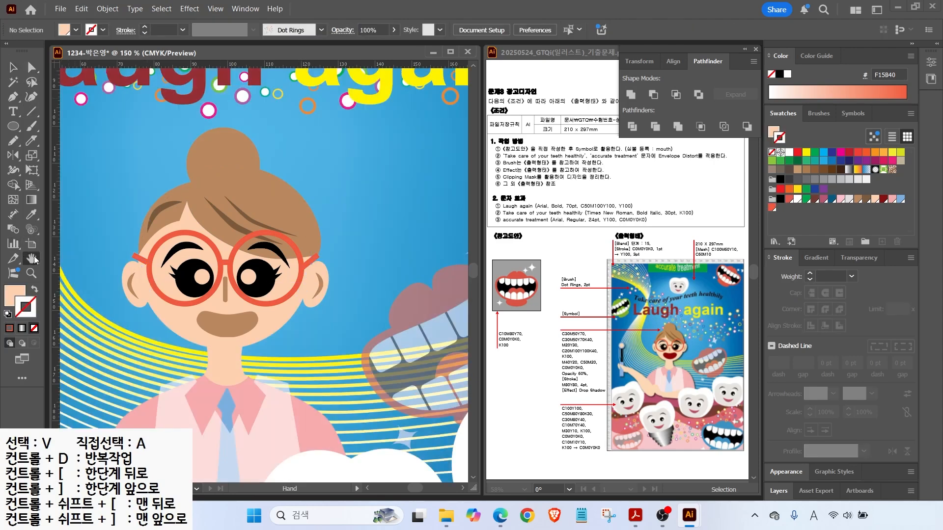
{"action": "double_click", "coordinate": [32, 258]}
{"action": "key", "text": "v"}
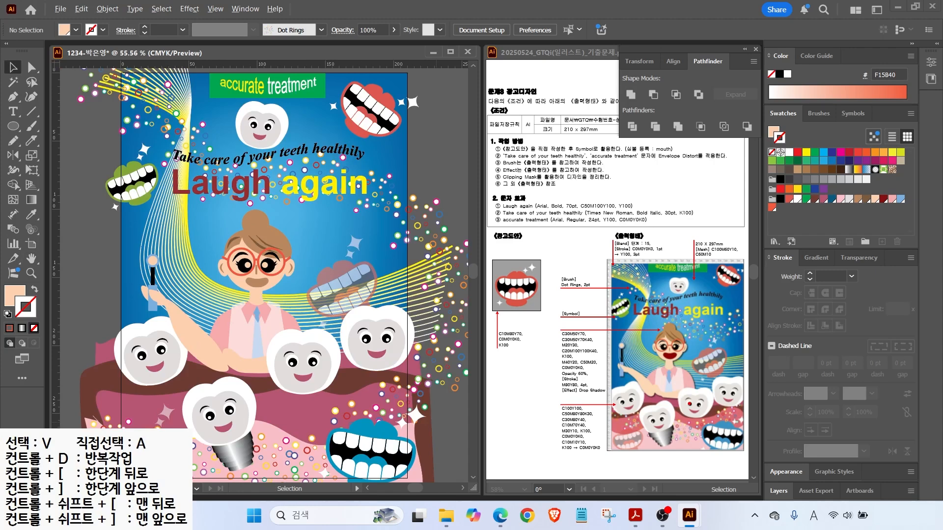
{"action": "mouse_move", "coordinate": [688, 328]}
{"action": "left_mouse_down"}
{"action": "mouse_move", "coordinate": [692, 395]}
{"action": "mouse_move", "coordinate": [671, 406]}
{"action": "left_mouse_up"}
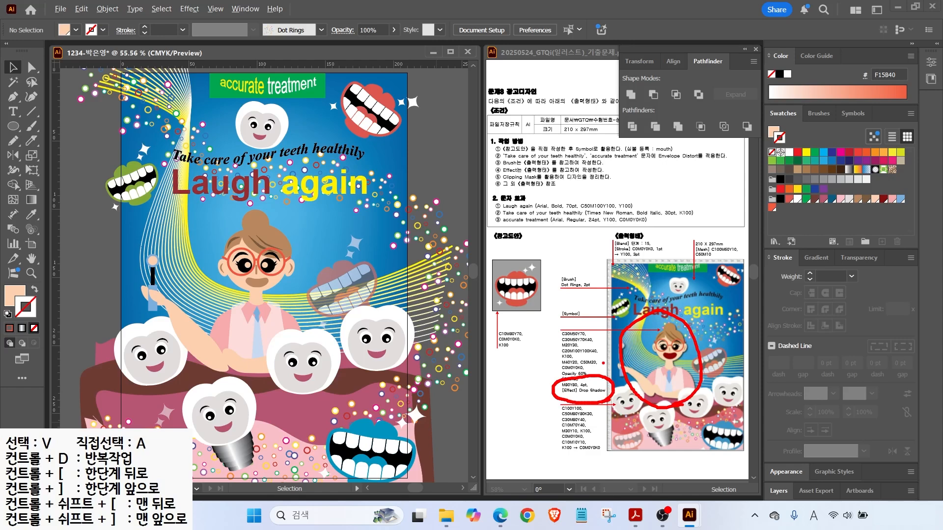
Lock the three front teeth via Object > Lock > Selection.
{"action": "key", "text": "Escape"}
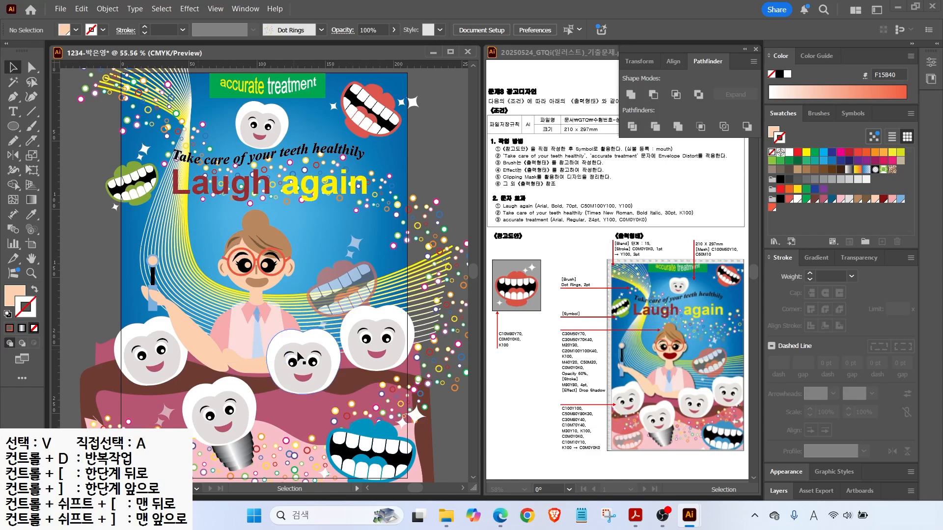
{"action": "left_click", "coordinate": [363, 357]}
{"action": "left_click", "coordinate": [285, 371], "text": "shift"}
{"action": "left_click", "coordinate": [141, 376], "text": "shift"}
{"action": "scroll", "coordinate": [169, 418], "scroll_direction": "down", "scroll_amount": 3}
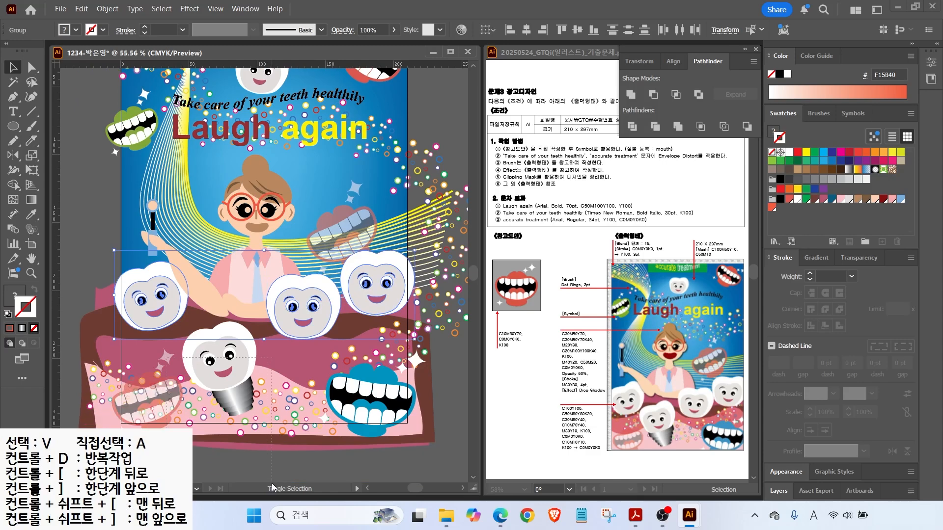
{"action": "left_click", "coordinate": [107, 9]}
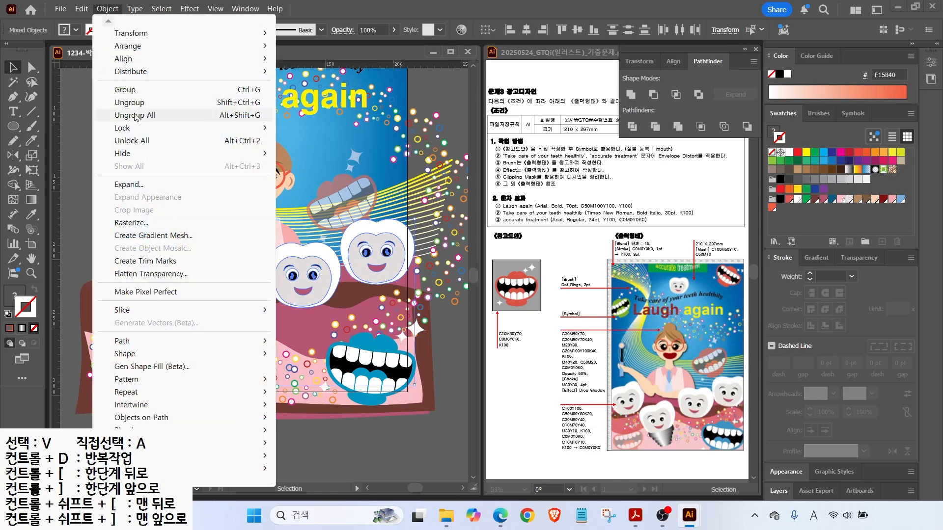
{"action": "mouse_move", "coordinate": [184, 129]}
{"action": "left_click", "coordinate": [303, 128]}
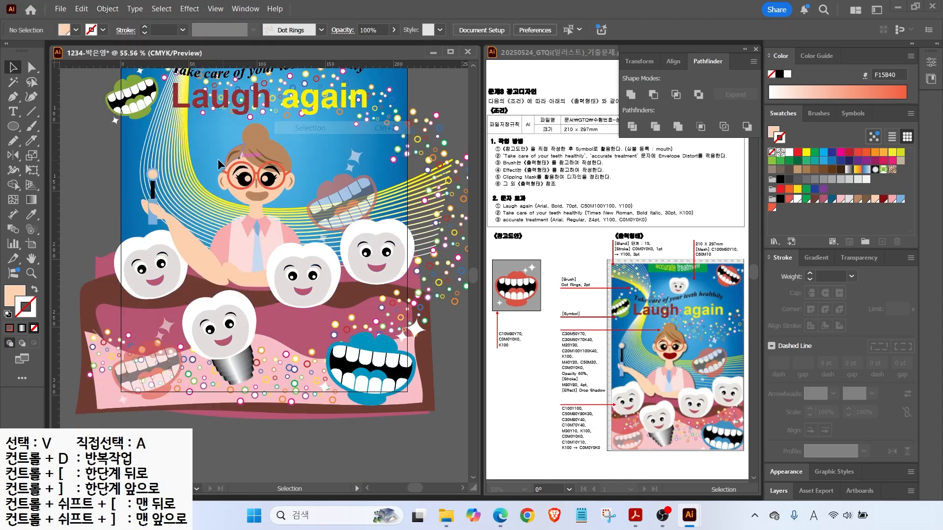
Group the dentist figure's parts.
{"action": "left_click", "coordinate": [299, 279]}
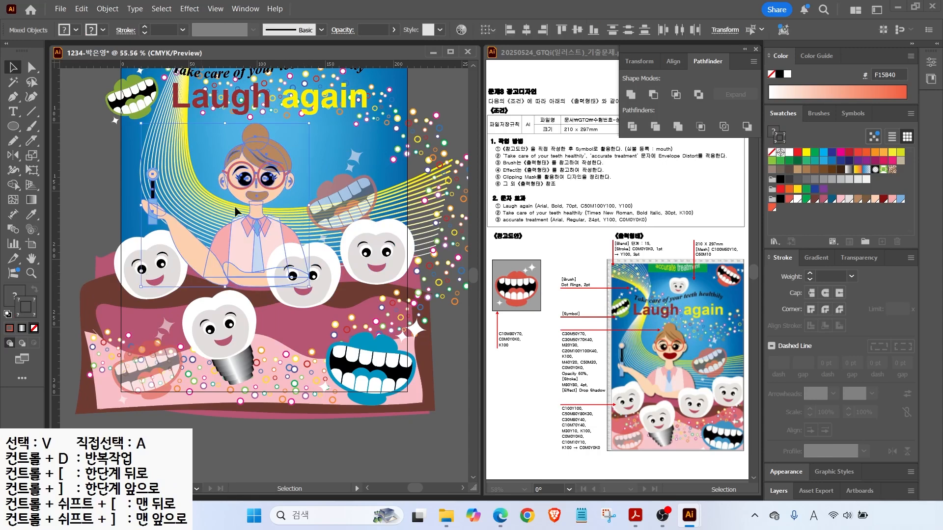
{"action": "right_click", "coordinate": [266, 229]}
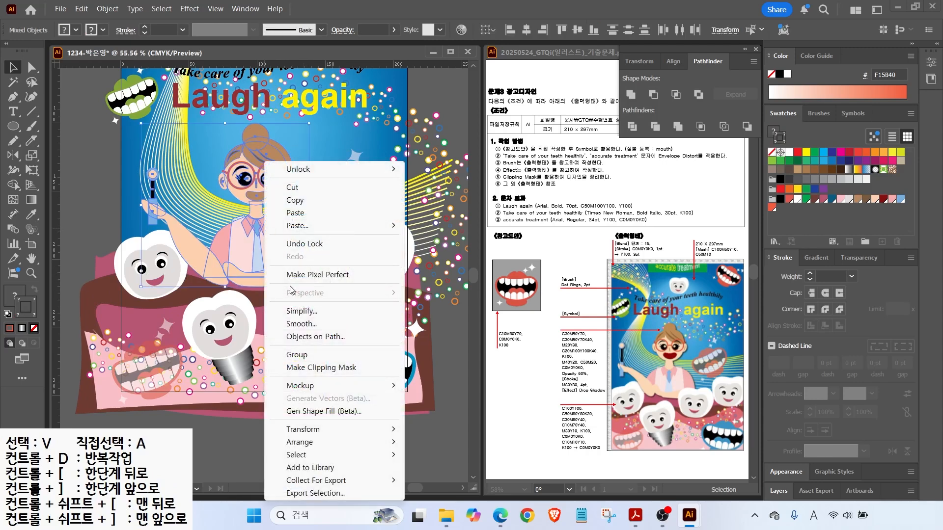
{"action": "left_click", "coordinate": [296, 355]}
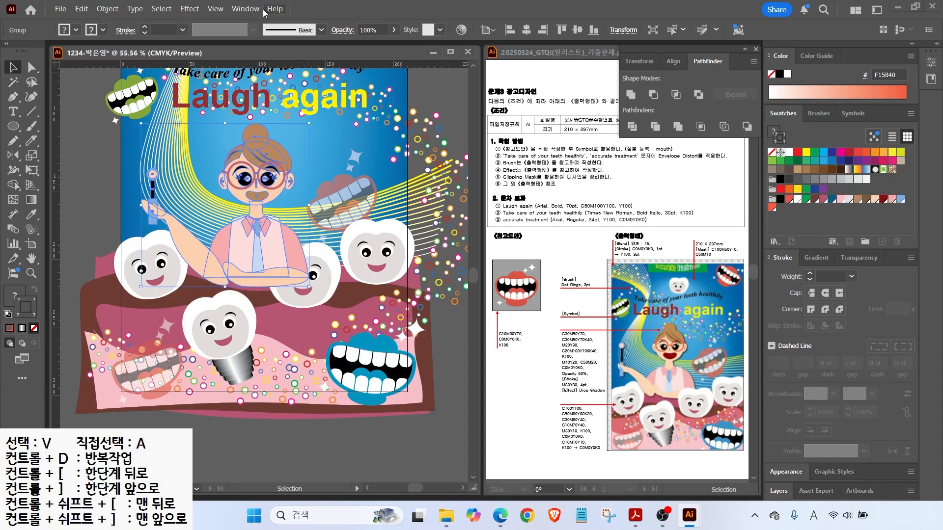
Apply a Multiply drop shadow at 75% opacity with 1 mm offsets and blur.
{"action": "left_click", "coordinate": [190, 9]}
{"action": "mouse_move", "coordinate": [206, 167]}
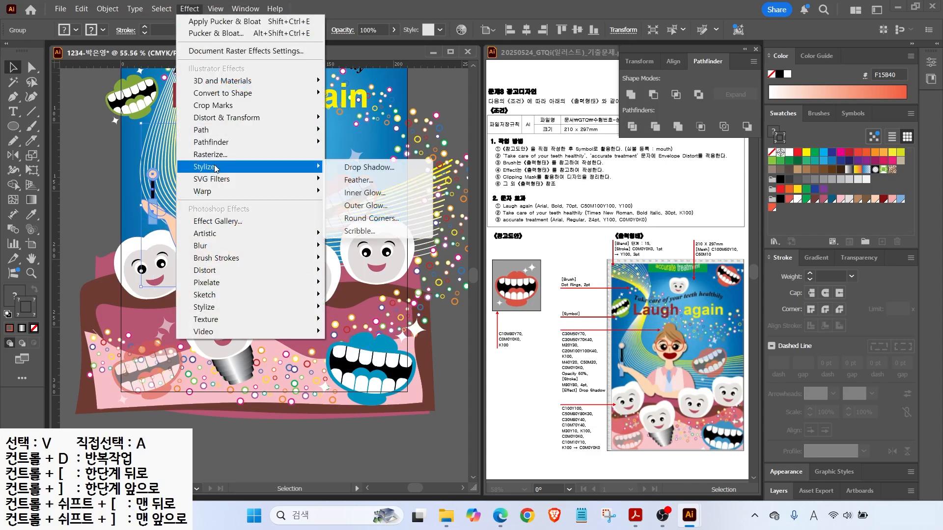
{"action": "left_click", "coordinate": [386, 169]}
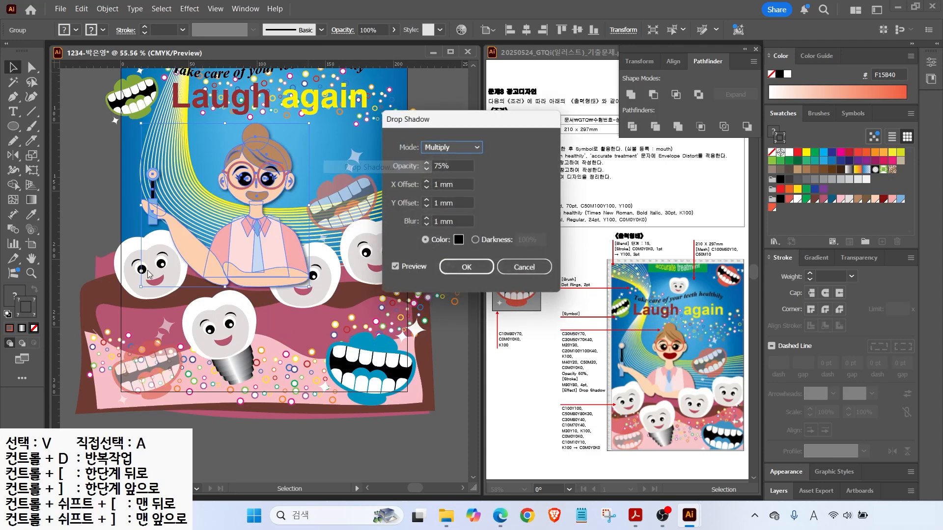
{"action": "left_click", "coordinate": [465, 267]}
{"action": "left_click", "coordinate": [452, 231]}
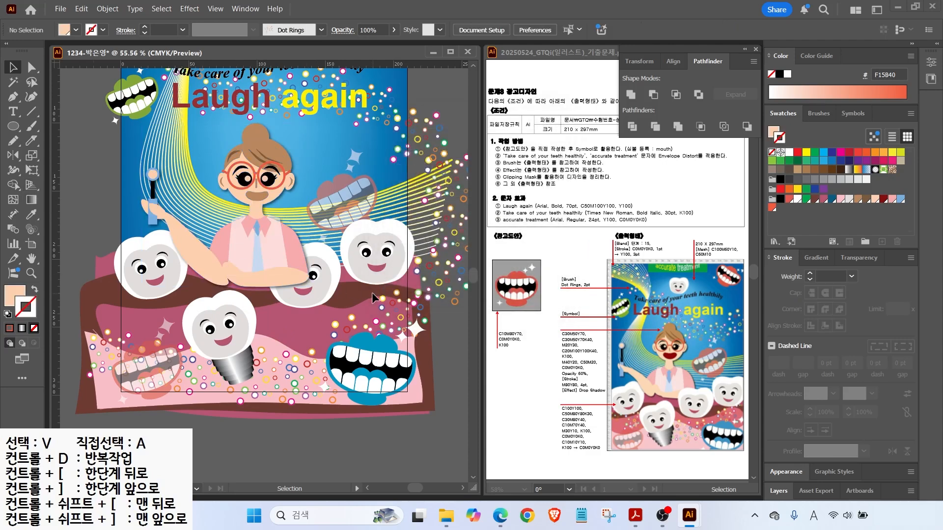
{"action": "left_click", "coordinate": [101, 12]}
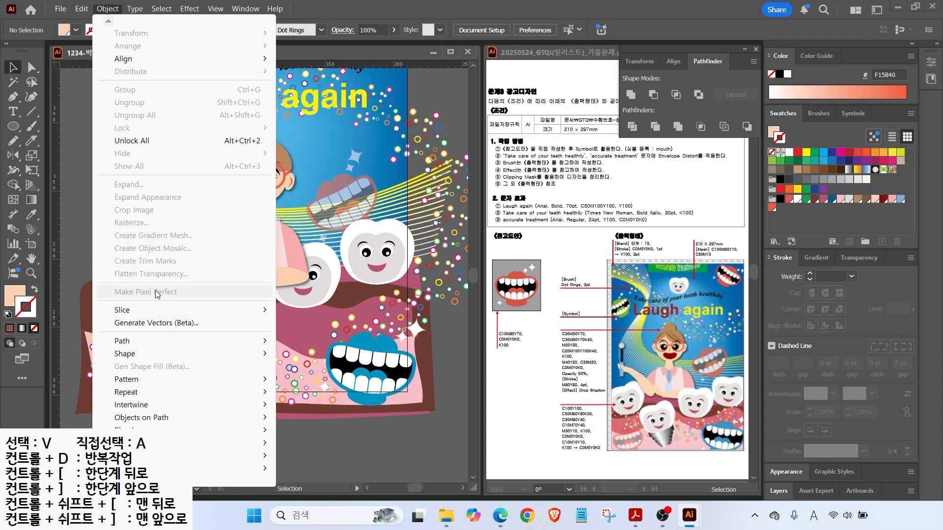
Unlock all artwork and bring the middle tooth in front of the arm.
{"action": "left_click", "coordinate": [133, 141]}
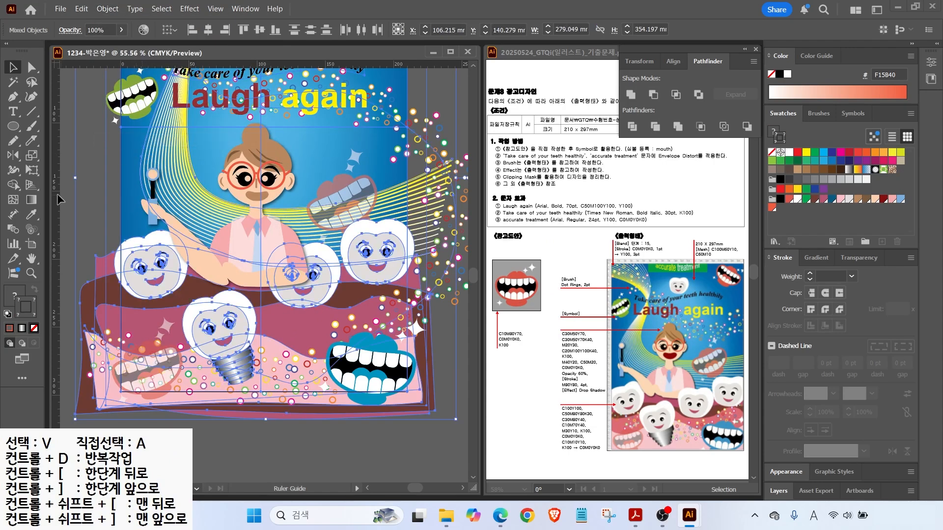
{"action": "left_click", "coordinate": [312, 269]}
{"action": "key", "text": "ctrl+shift+]"}
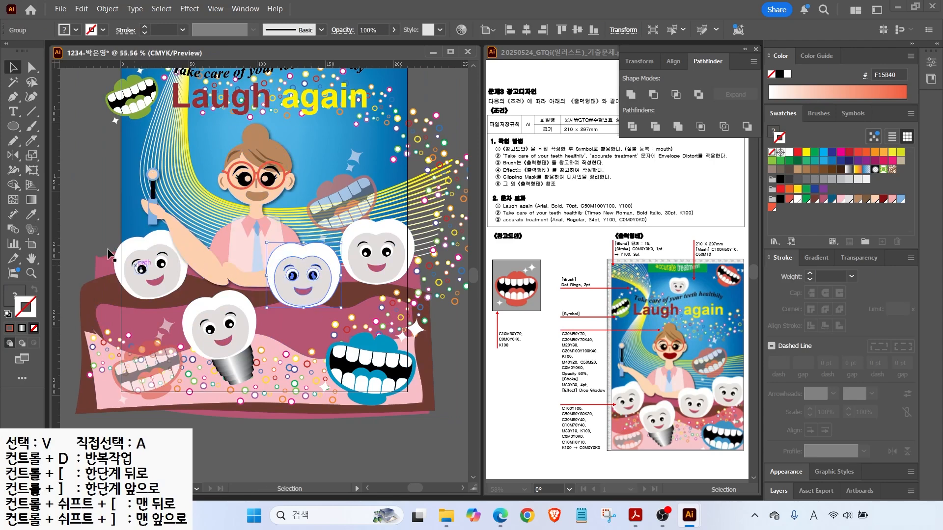
{"action": "double_click", "coordinate": [31, 258]}
{"action": "left_click", "coordinate": [13, 67]}
{"action": "left_click", "coordinate": [311, 213]}
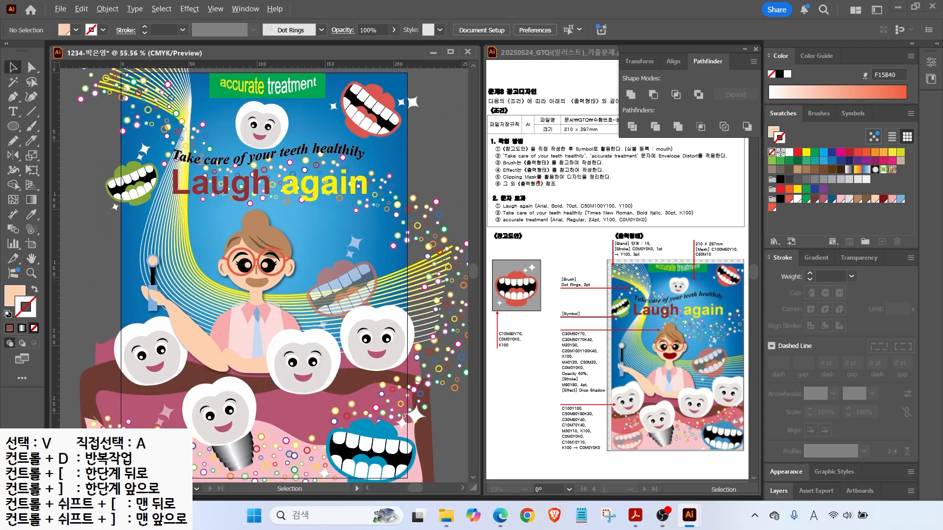
Create a 210 × 297 mm rectangle aligned to the artboard's top-left corner.
{"action": "left_click_drag", "start_coordinate": [502, 183], "coordinate": [608, 183]}
{"action": "key", "text": "Escape"}
{"action": "left_click_drag", "start_coordinate": [13, 127], "coordinate": [45, 127]}
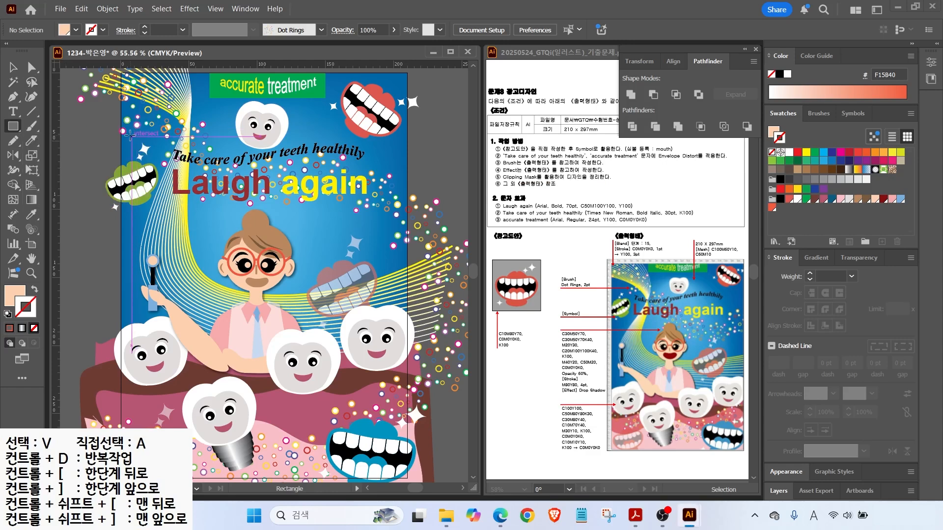
{"action": "left_click", "coordinate": [131, 135]}
{"action": "type", "text": "210"}
{"action": "key", "text": "Tab"}
{"action": "type", "text": "297"}
{"action": "key", "text": "Return"}
{"action": "key", "text": "v"}
{"action": "left_click_drag", "start_coordinate": [189, 173], "coordinate": [178, 110]}
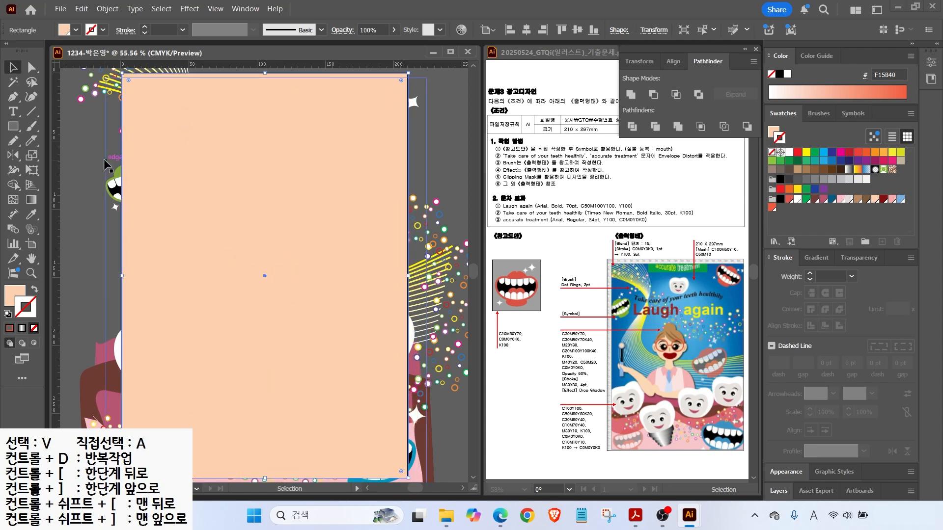
Select all artwork with the rectangle and make a clipping mask.
{"action": "scroll", "coordinate": [107, 113], "scroll_direction": "down", "scroll_amount": 2}
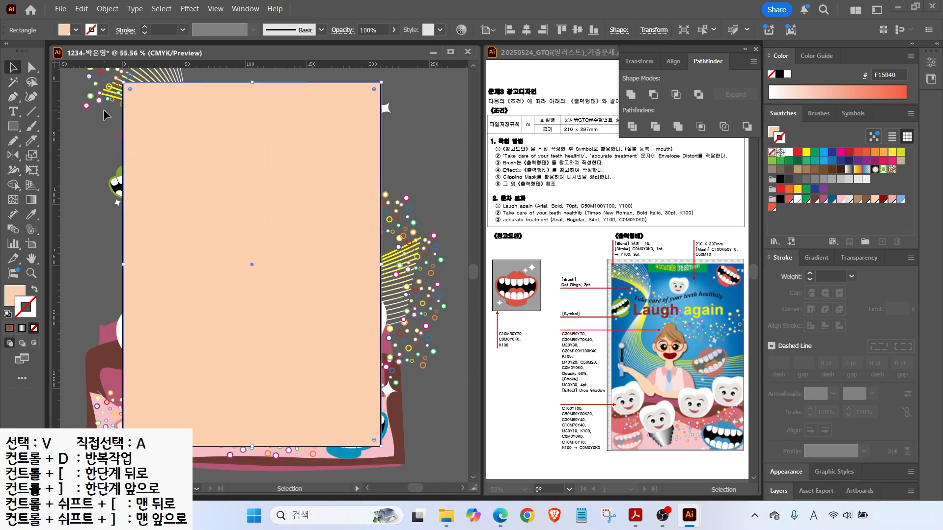
{"action": "left_click_drag", "start_coordinate": [78, 82], "coordinate": [228, 220]}
{"action": "right_click", "coordinate": [206, 157]}
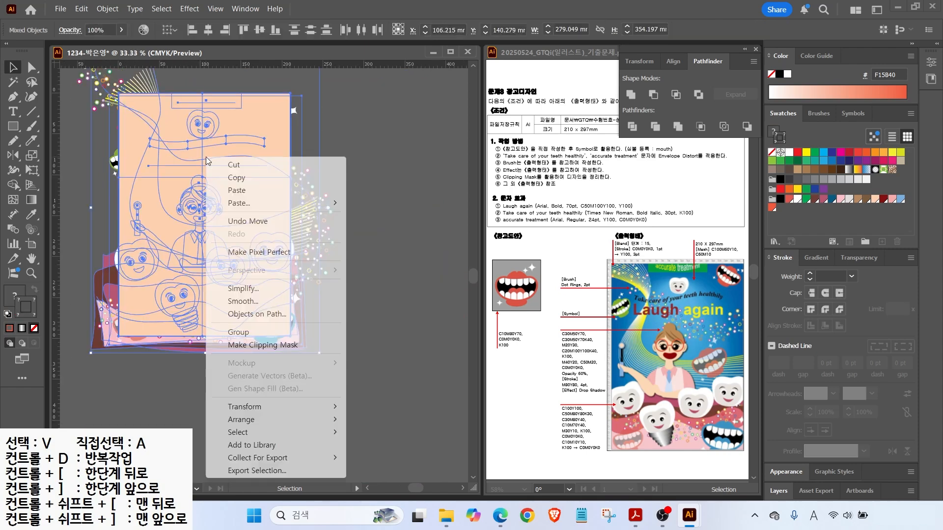
{"action": "left_click", "coordinate": [262, 344]}
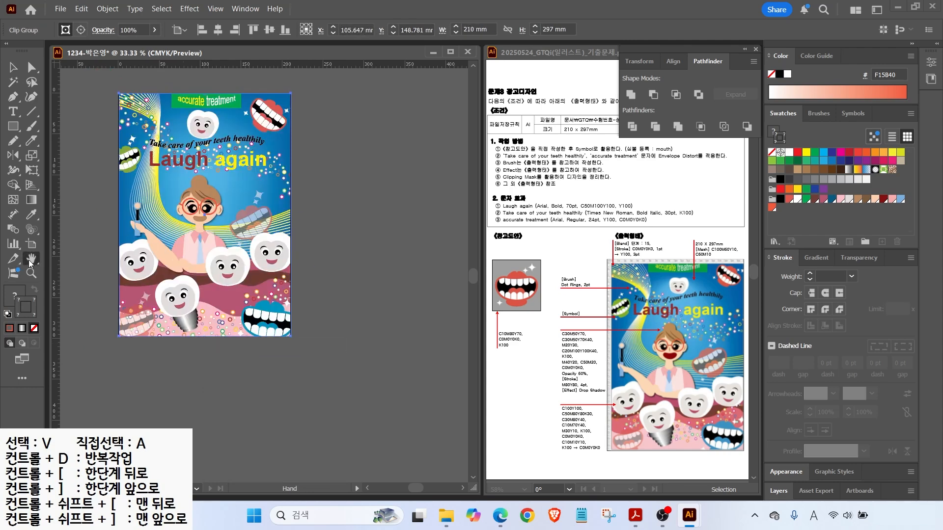
{"action": "double_click", "coordinate": [32, 259]}
{"action": "left_click", "coordinate": [14, 68]}
{"action": "left_click", "coordinate": [84, 147]}
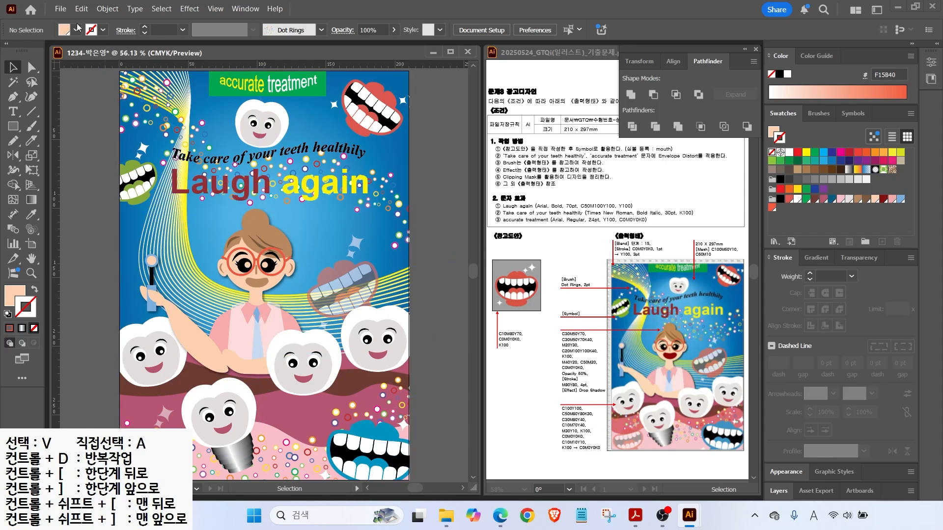
Save the poster as a new .ai copy with '-3' appended to its name, keeping default Illustrator options.
{"action": "left_click", "coordinate": [57, 11]}
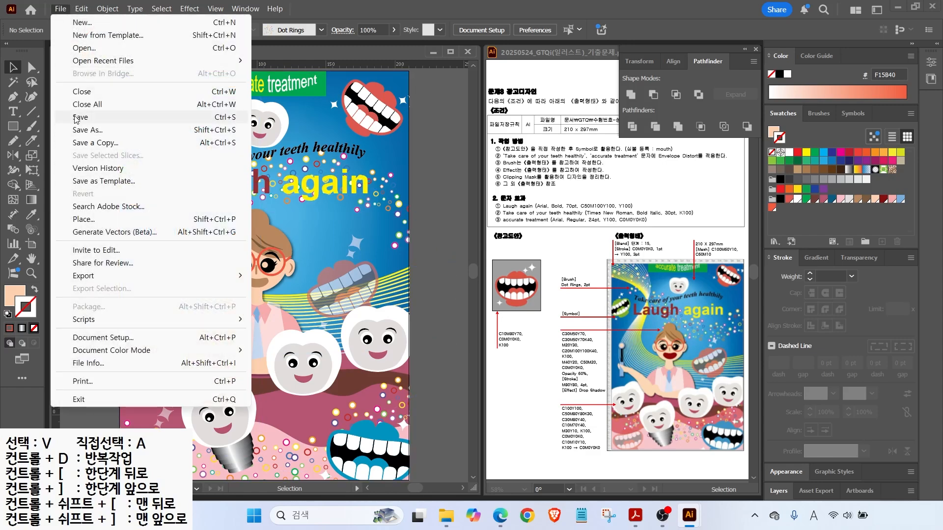
{"action": "left_click", "coordinate": [78, 117]}
{"action": "left_click", "coordinate": [151, 37]}
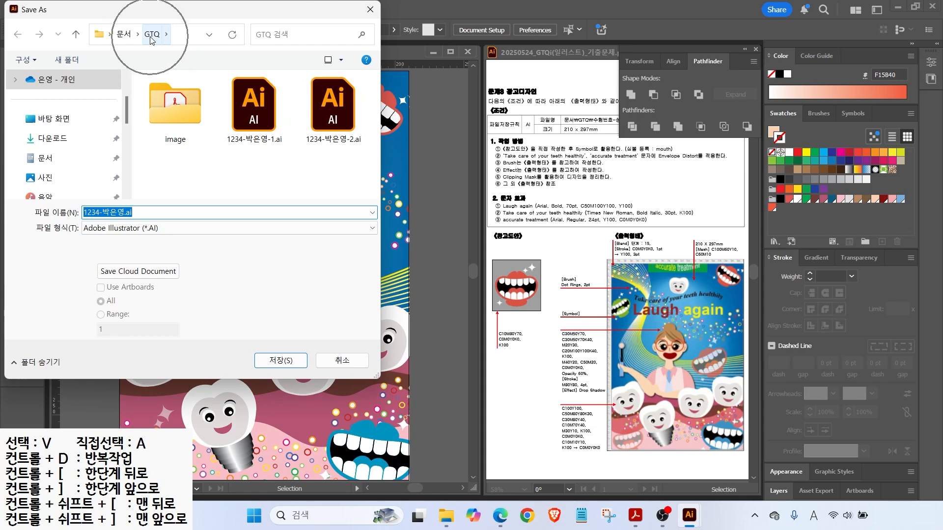
{"action": "left_click", "coordinate": [109, 212]}
{"action": "type", "text": "-3"}
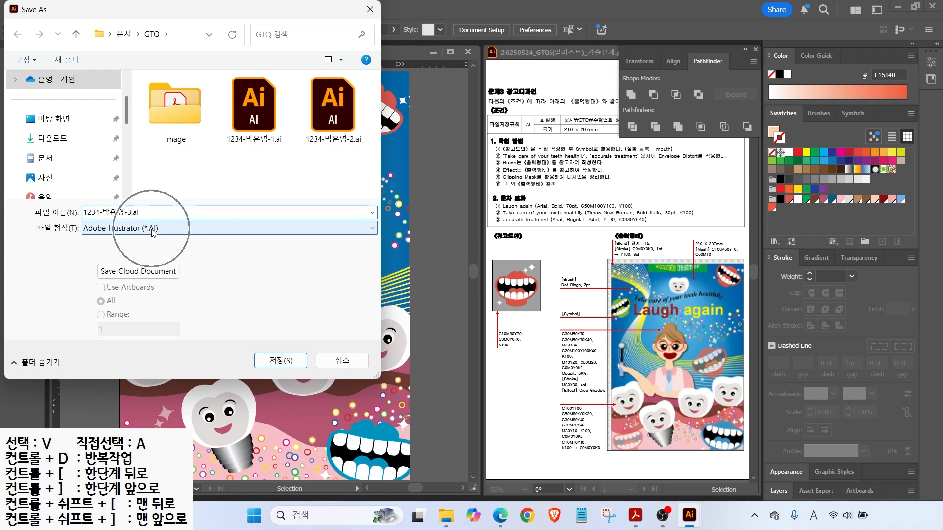
{"action": "left_click", "coordinate": [281, 360]}
{"action": "key", "text": "Return"}
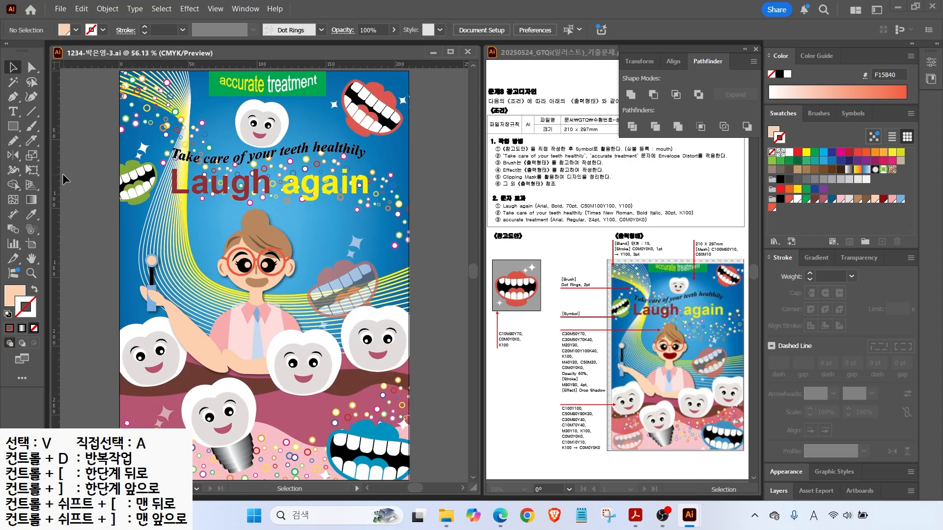